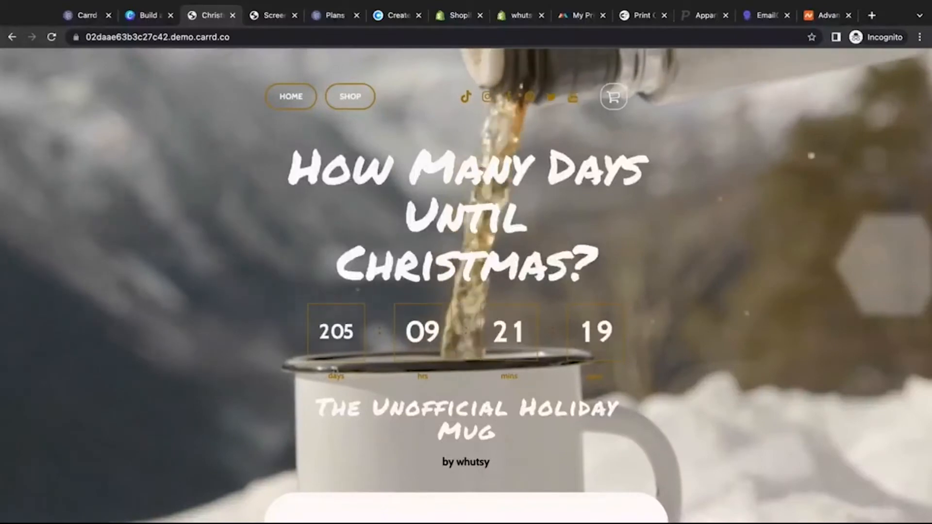
# Scroll down the mug demo site and point out the subscribe box message.
pyautogui.scroll(-3, 466, 287)
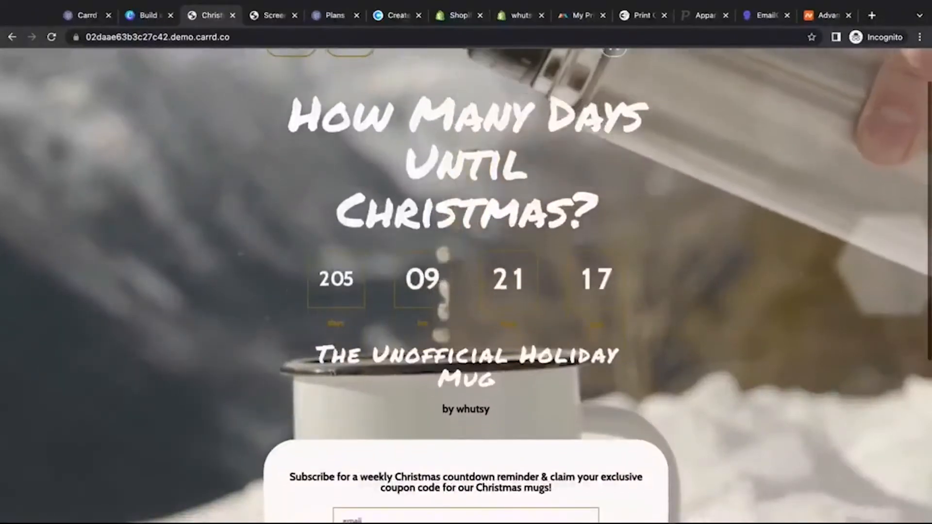
pyautogui.scroll(-1, 465, 286)
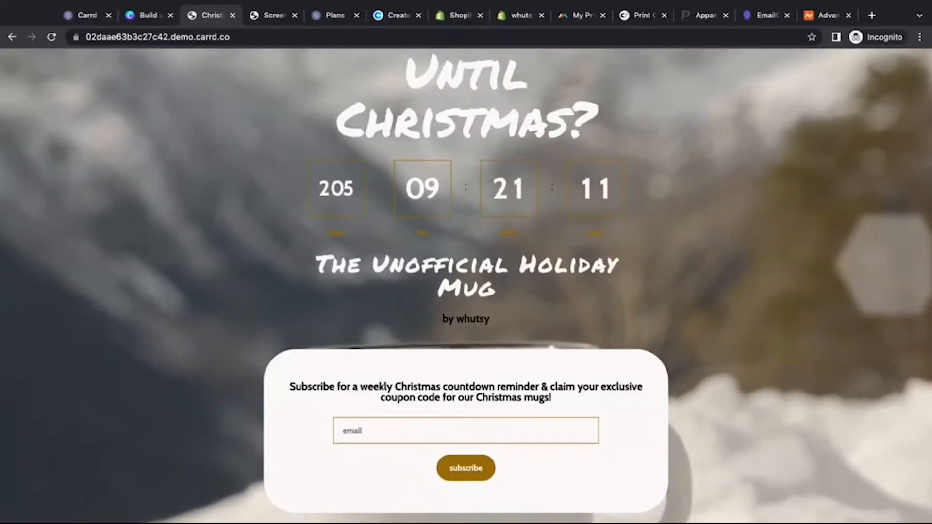
pyautogui.scroll(-1, 466, 286)
pyautogui.scroll(-1, 370, 258)
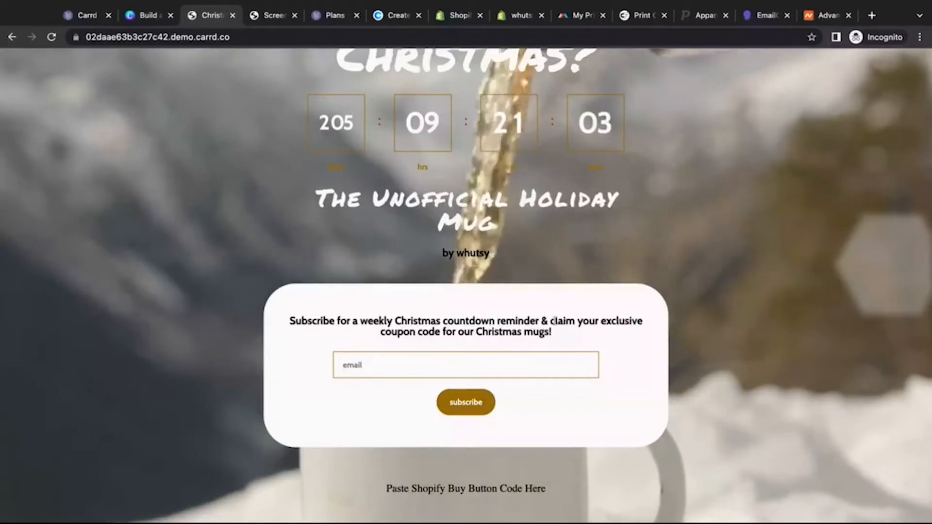
pyautogui.moveTo(551, 320); pyautogui.dragTo(550, 338)
pyautogui.click(586, 333)
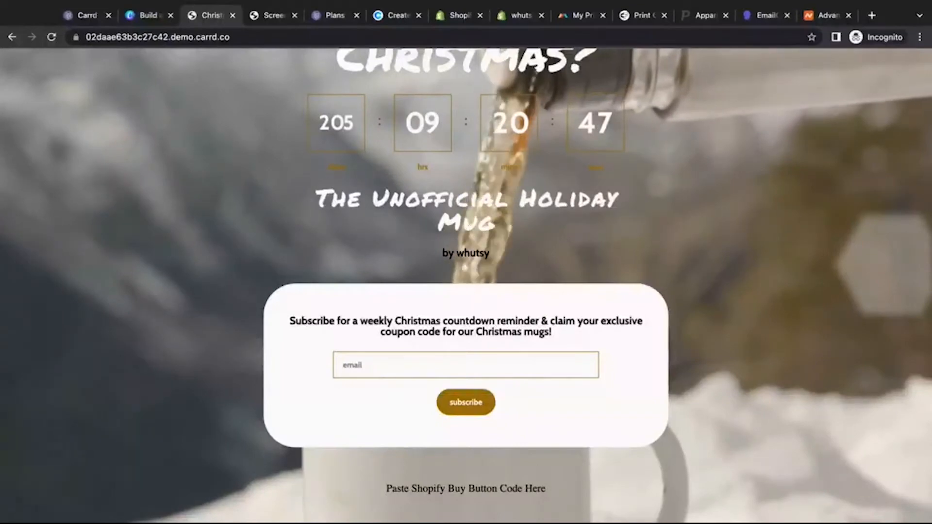
# Point out the Shopify buy button placeholder line on the demo site.
pyautogui.scroll(-2, 465, 292)
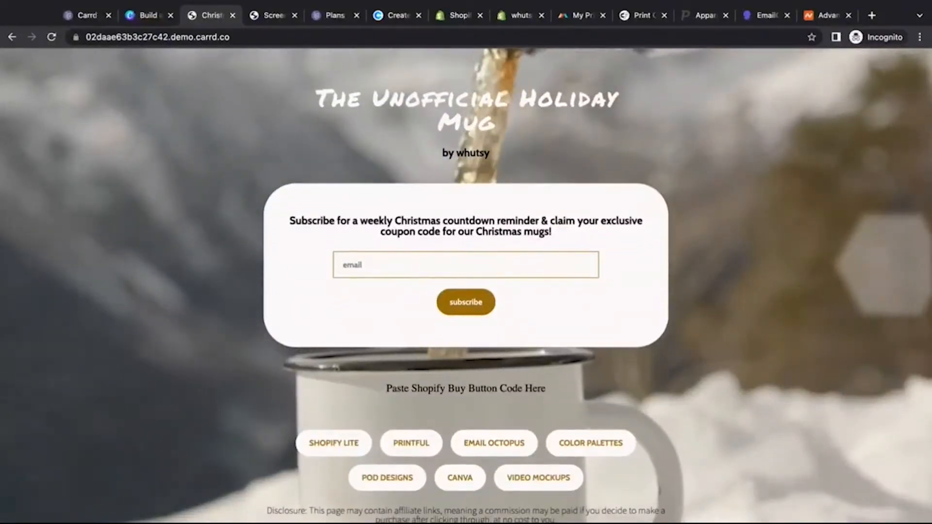
pyautogui.tripleClick(387, 390)
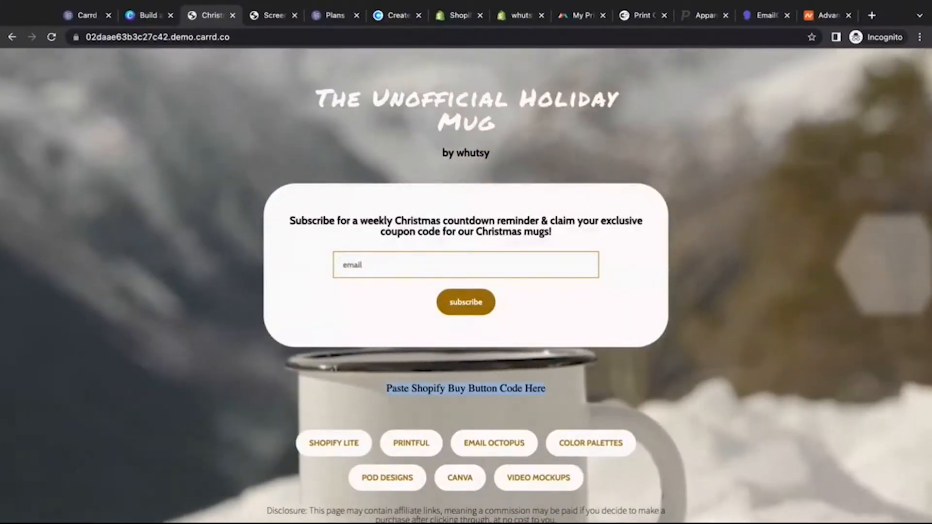
pyautogui.click(452, 242)
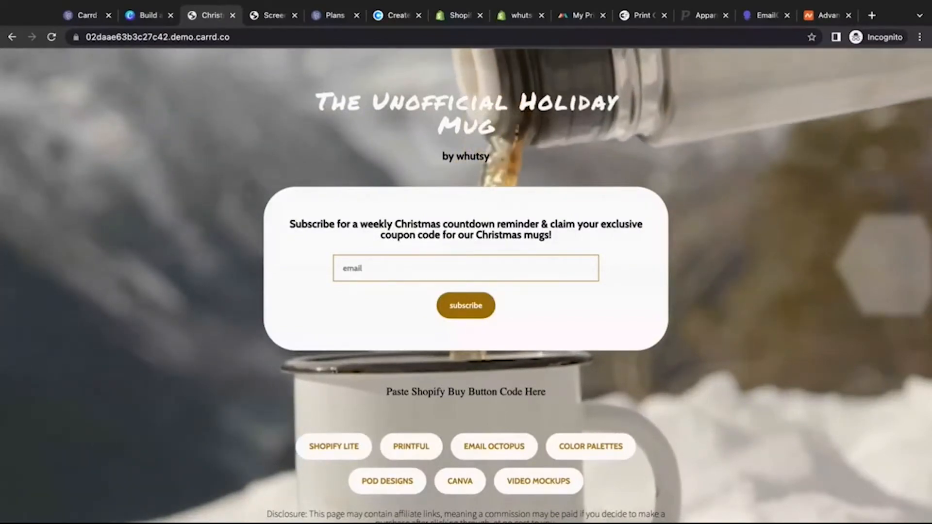
# Go to carrd.co and view the current plan's features: 3 sites, 50-element limit.
pyautogui.scroll(2, 330, 404)
pyautogui.scroll(5, 330, 404)
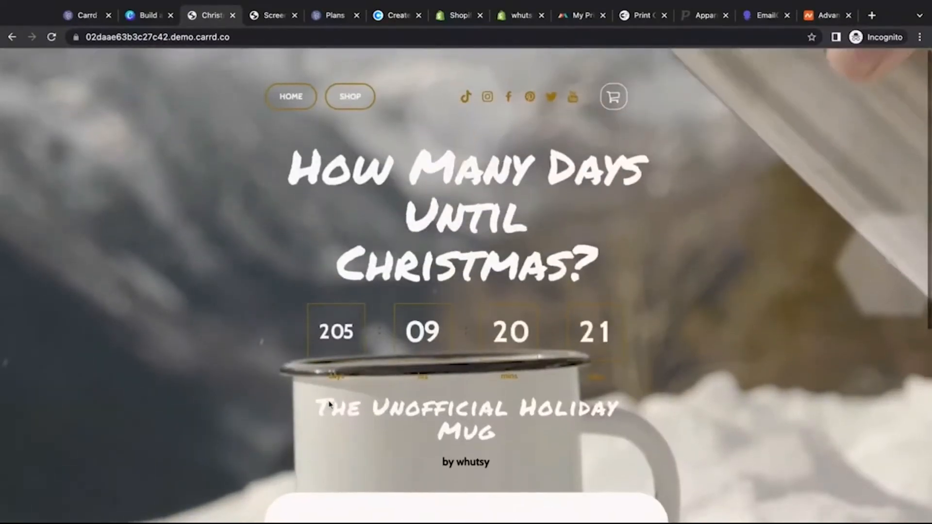
pyautogui.scroll(-3, 330, 404)
pyautogui.scroll(-2, 330, 404)
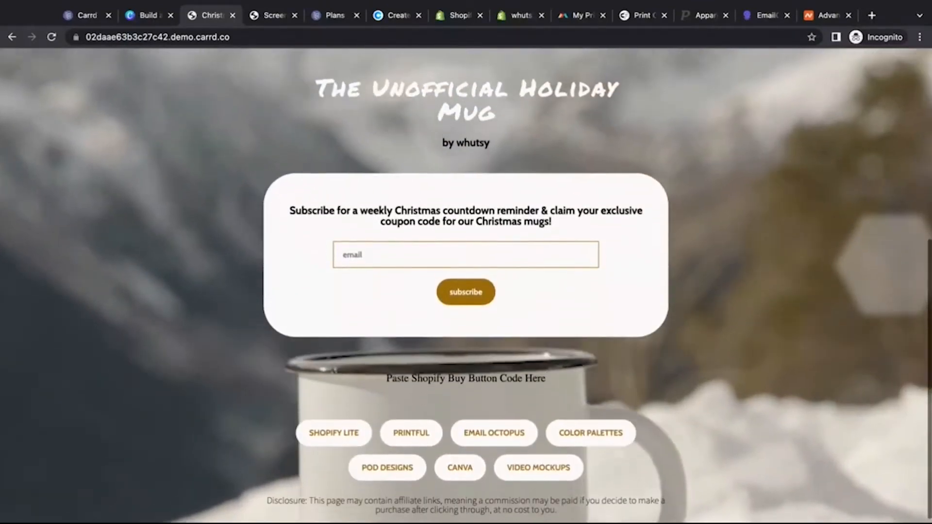
pyautogui.scroll(5, 465, 292)
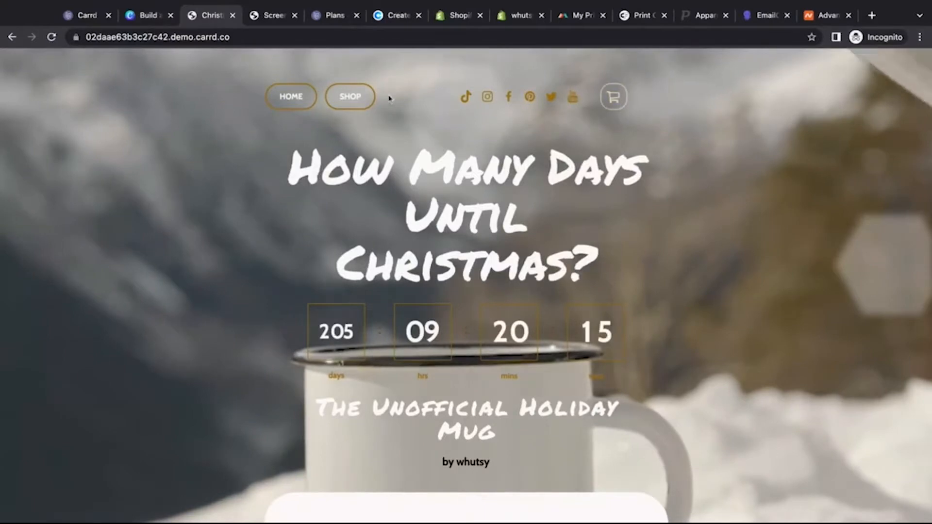
pyautogui.scroll(-3, 276, 269)
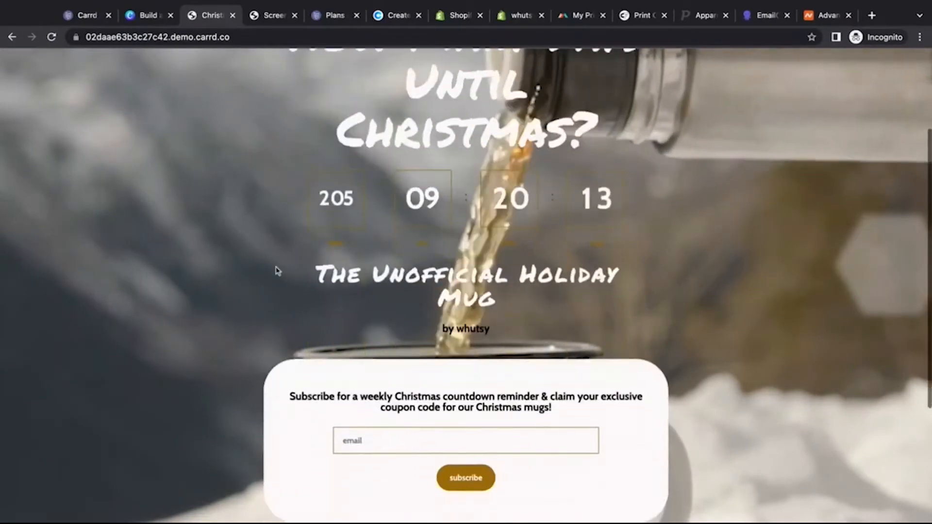
pyautogui.scroll(-4, 276, 269)
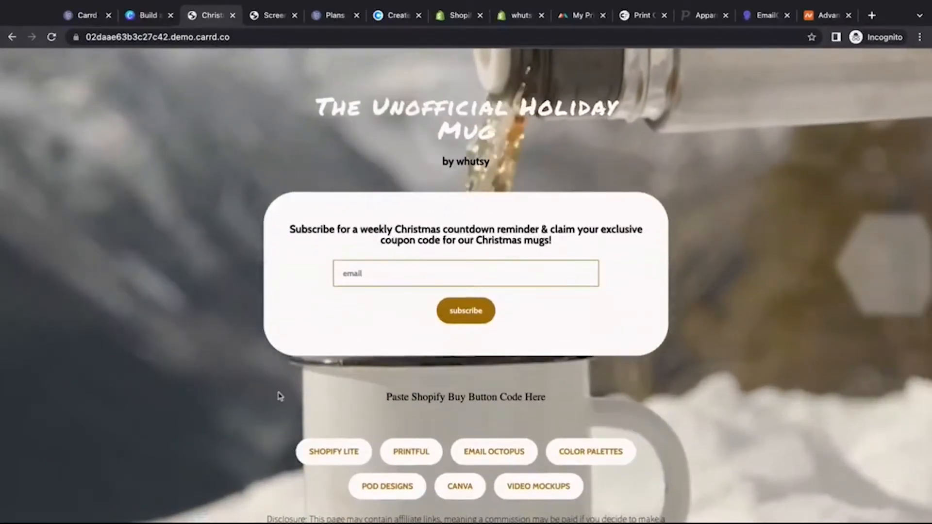
pyautogui.scroll(-1, 280, 396)
pyautogui.scroll(1, 279, 395)
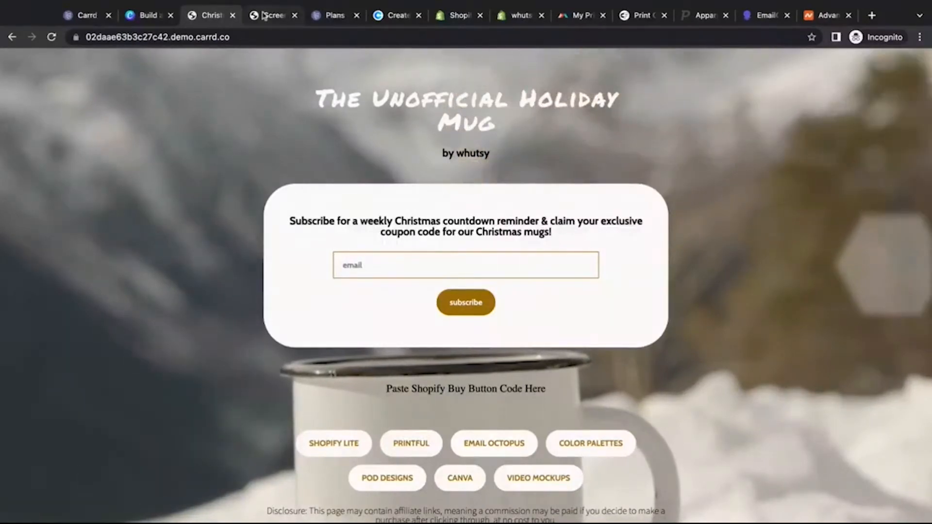
pyautogui.click(77, 17)
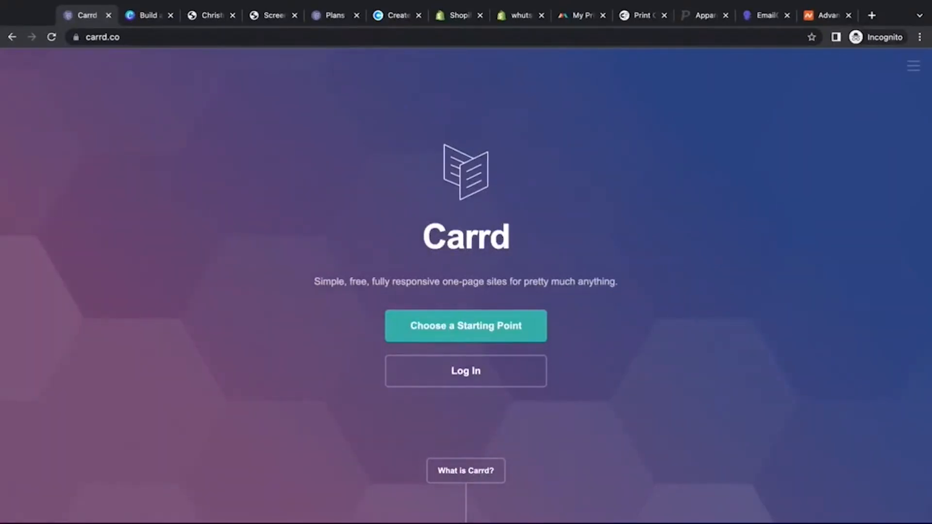
pyautogui.click(274, 20)
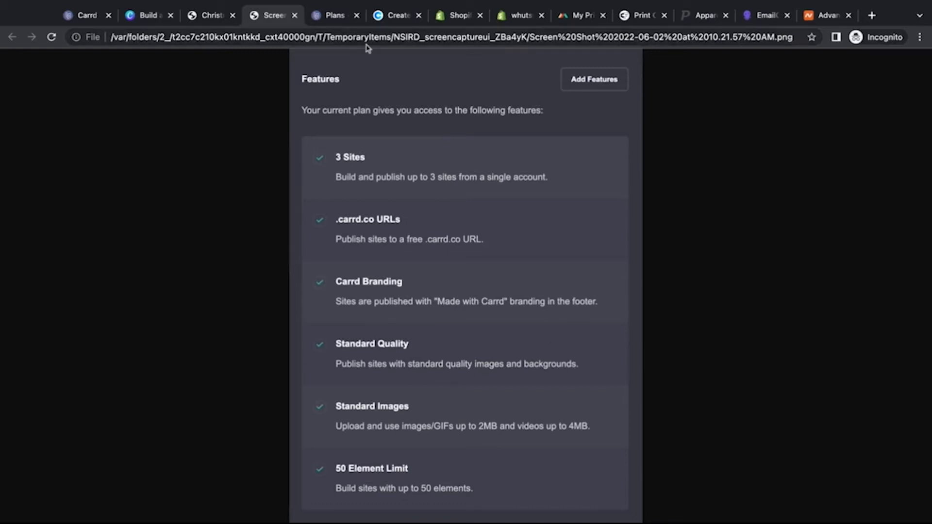
# On the Plans documentation page, point out the Pro Lite heading and its $9 / year price.
pyautogui.click(334, 18)
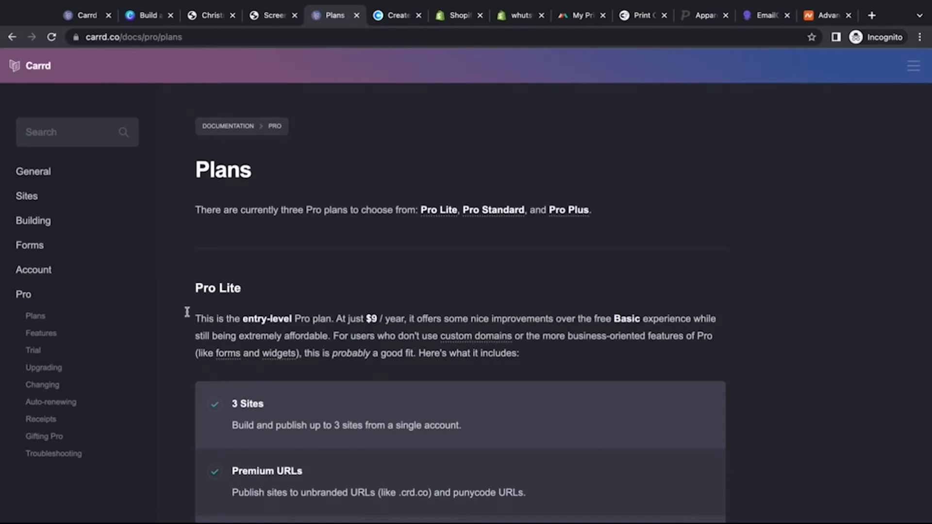
pyautogui.scroll(-2, 187, 312)
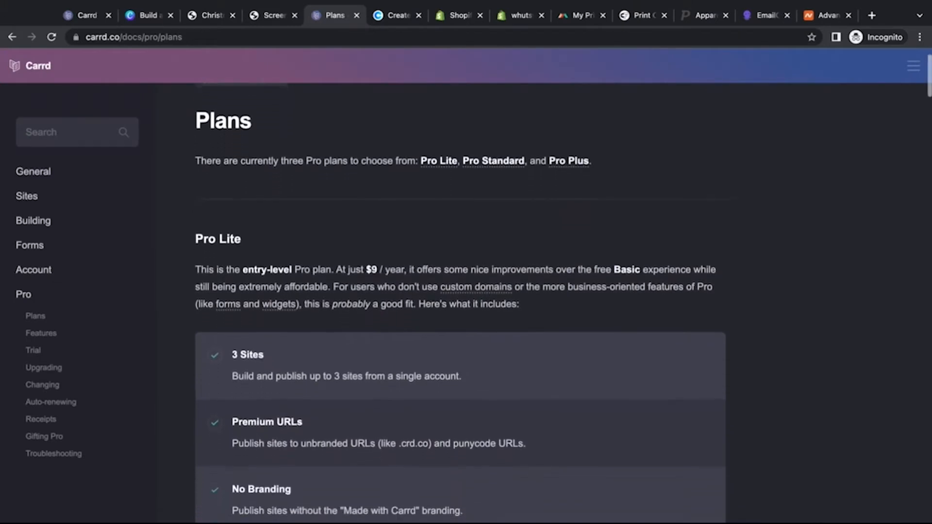
pyautogui.scroll(-1, 461, 313)
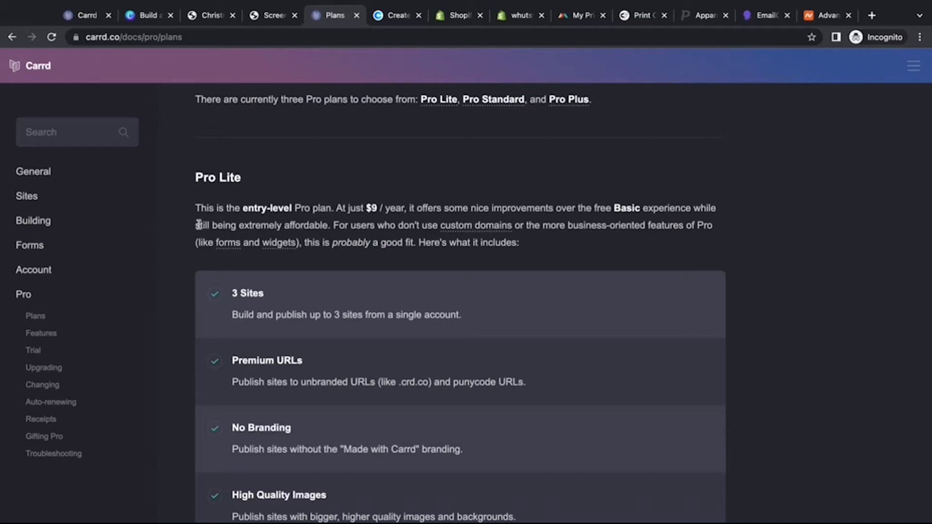
pyautogui.tripleClick(196, 177)
pyautogui.click(244, 223)
pyautogui.moveTo(366, 208); pyautogui.dragTo(404, 208)
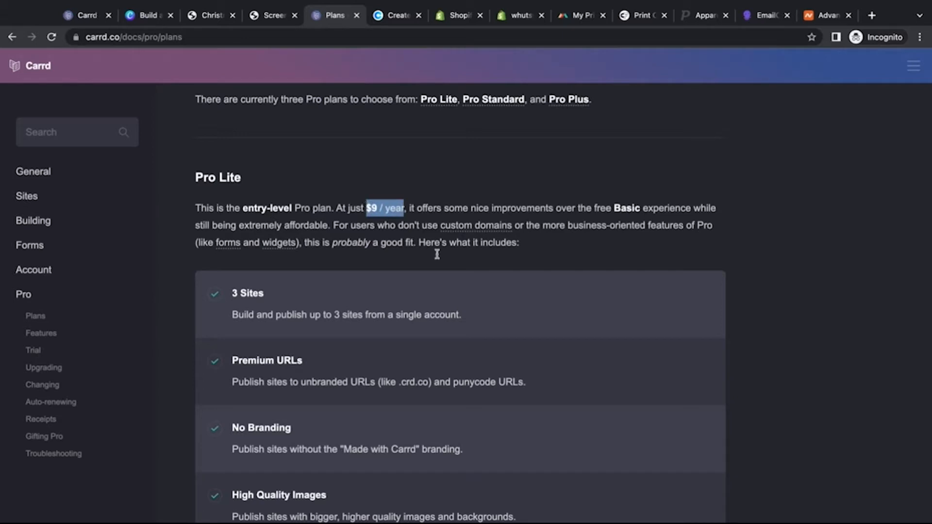
pyautogui.click(576, 239)
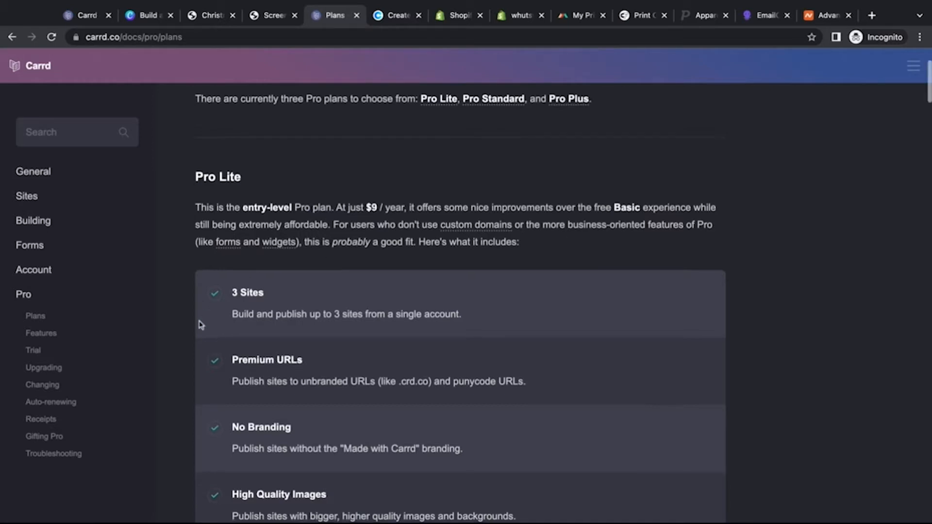
pyautogui.scroll(-2, 200, 322)
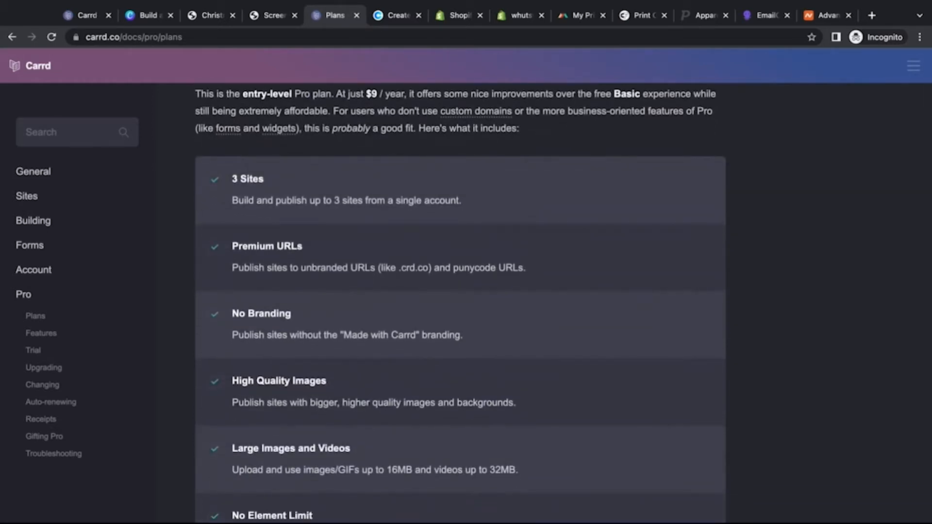
pyautogui.scroll(2, 295, 91)
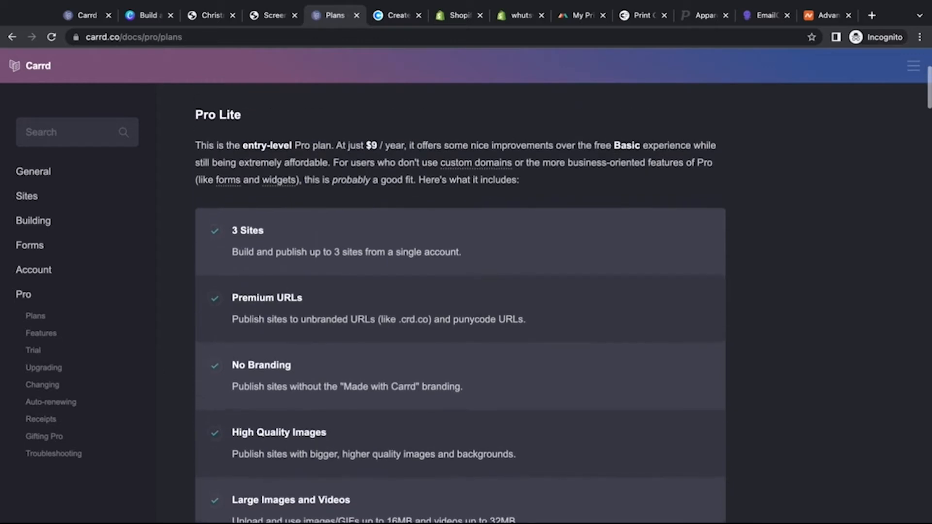
pyautogui.scroll(-2, 295, 91)
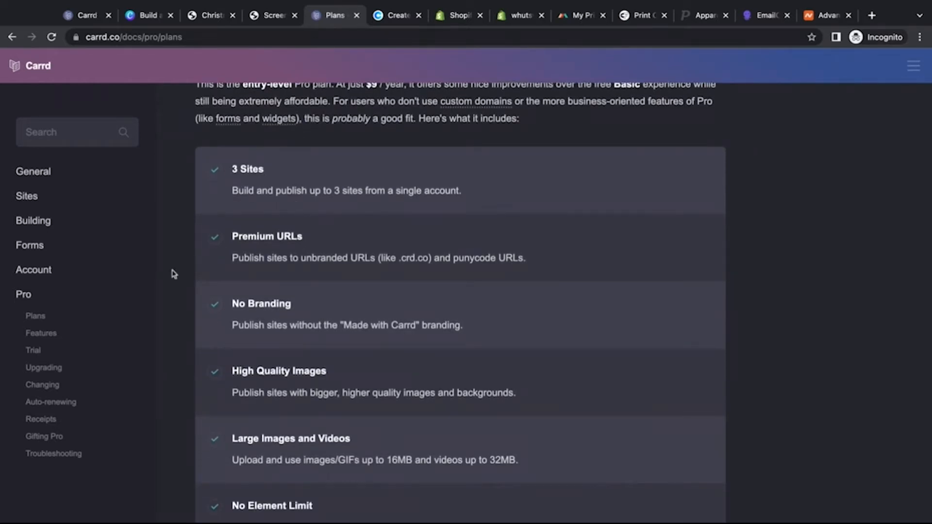
pyautogui.scroll(-1, 174, 275)
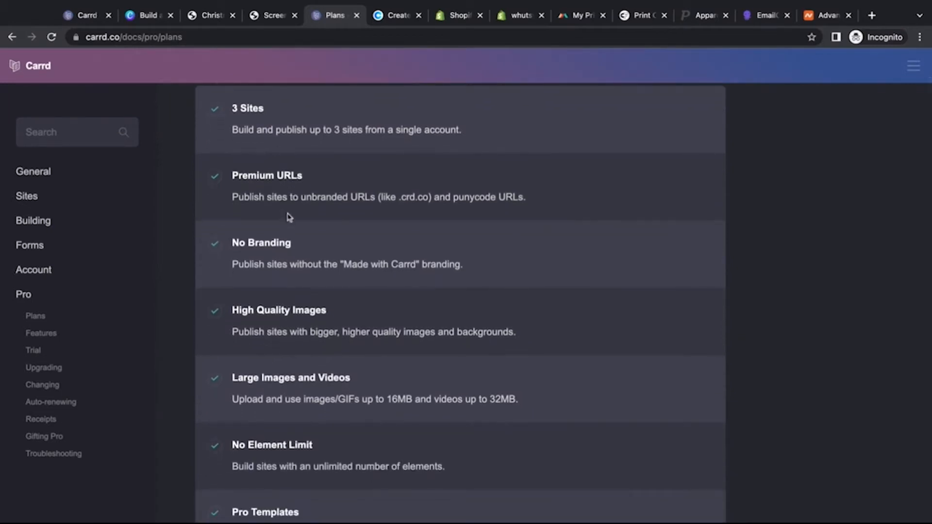
pyautogui.moveTo(399, 198); pyautogui.dragTo(429, 198)
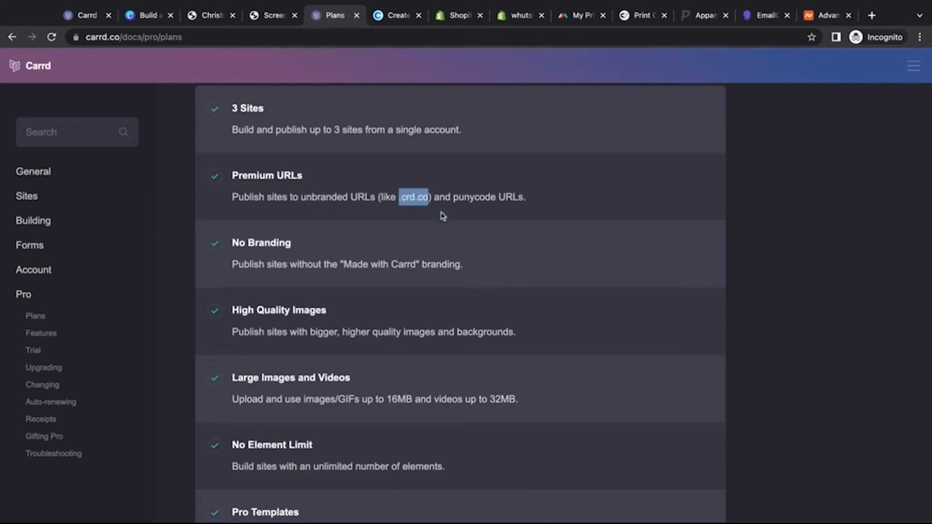
pyautogui.click(439, 218)
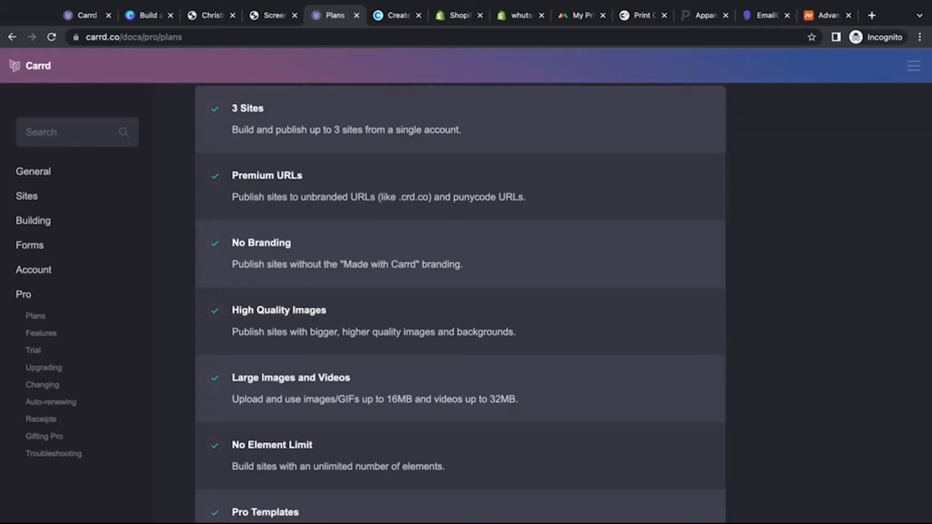
pyautogui.moveTo(453, 197); pyautogui.dragTo(495, 200)
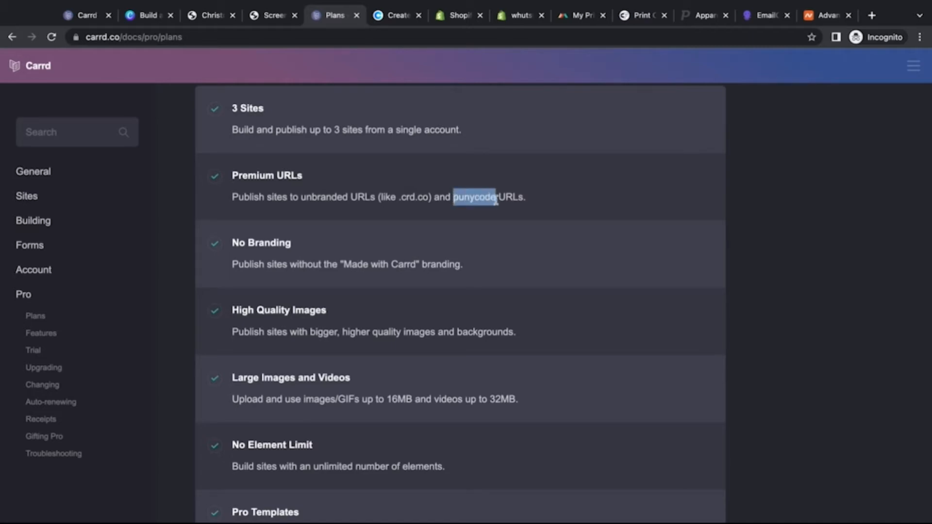
pyautogui.click(500, 216)
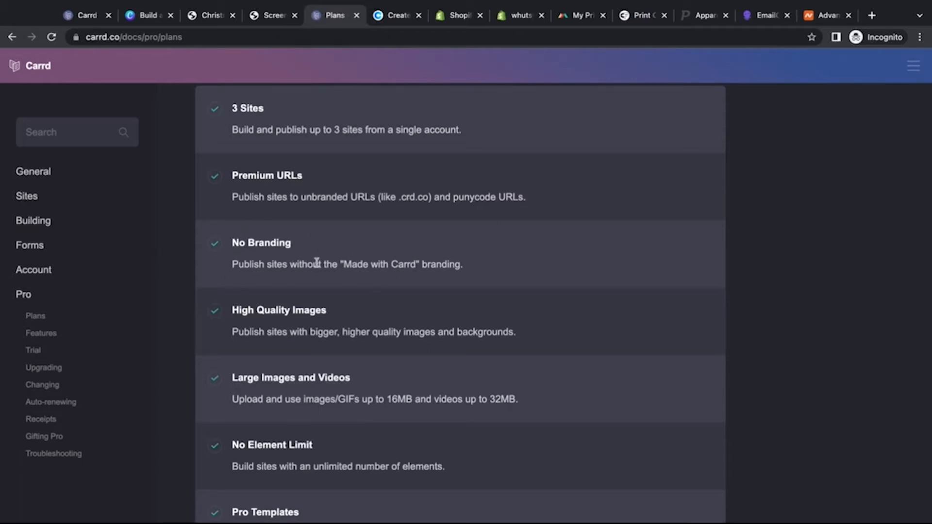
pyautogui.scroll(-2, 339, 299)
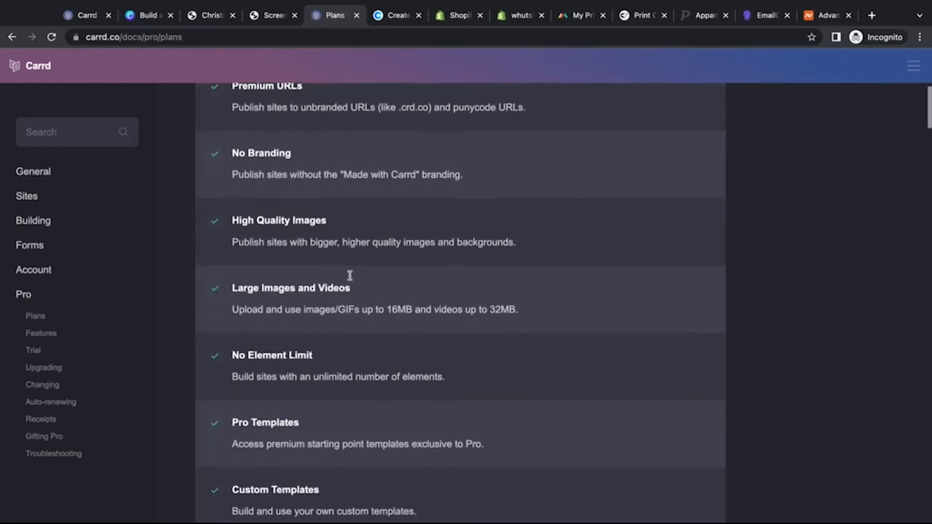
pyautogui.scroll(-1, 291, 282)
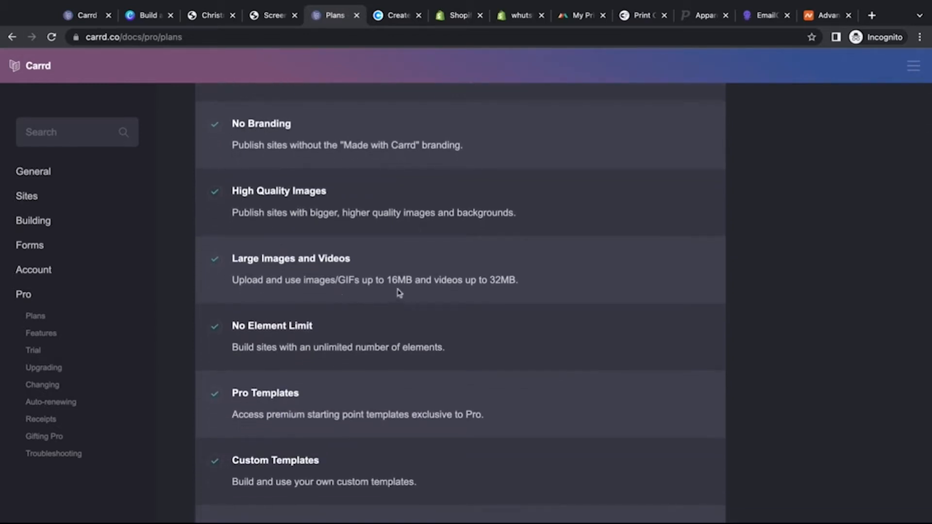
pyautogui.moveTo(491, 281); pyautogui.dragTo(517, 283)
pyautogui.click(516, 291)
pyautogui.click(204, 15)
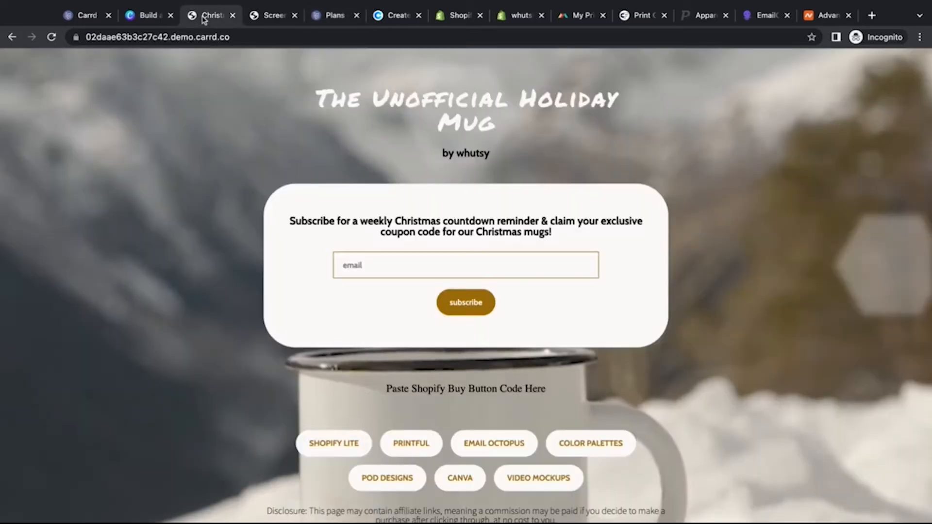
pyautogui.scroll(5, 235, 152)
pyautogui.scroll(-1, 235, 154)
pyautogui.scroll(1, 234, 154)
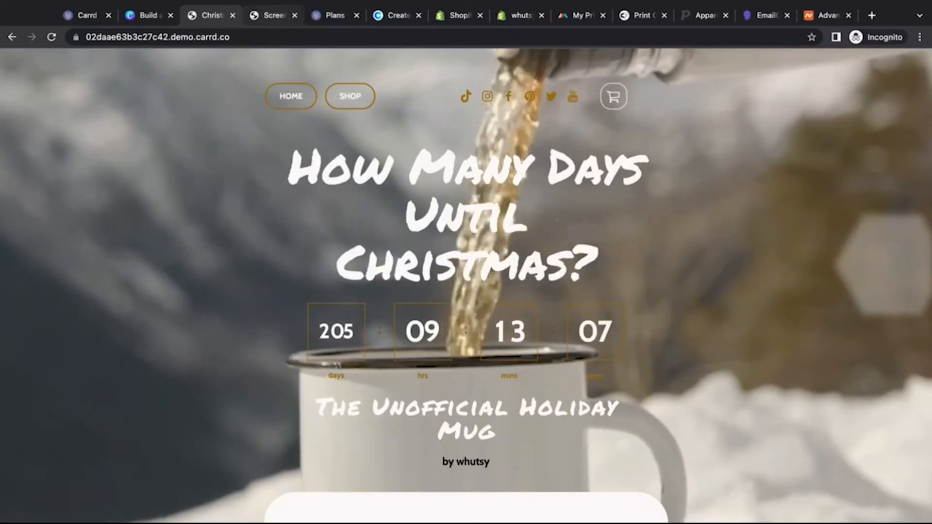
pyautogui.click(325, 18)
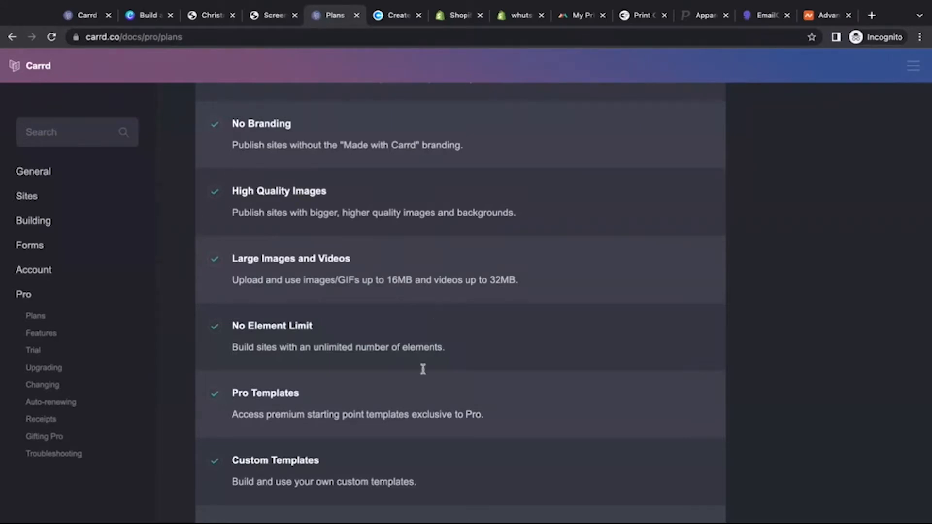
pyautogui.scroll(-2, 422, 370)
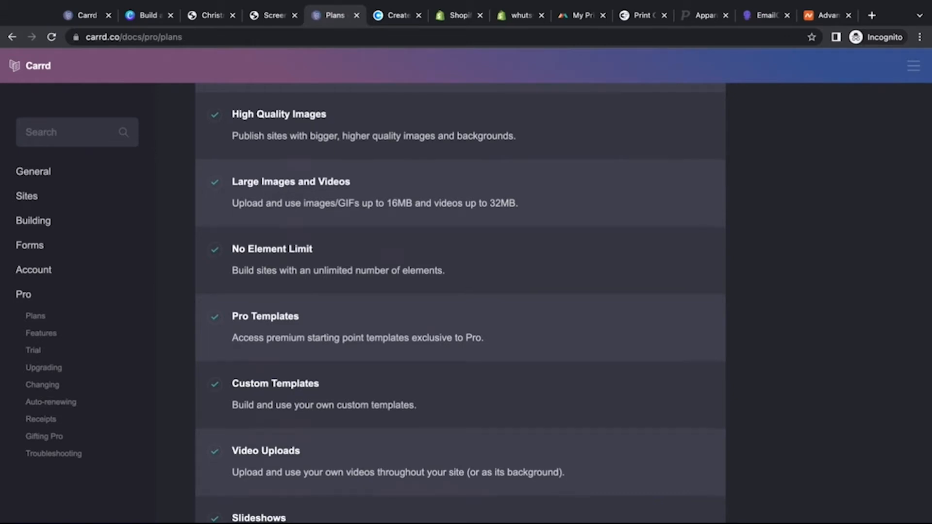
pyautogui.scroll(-3, 242, 254)
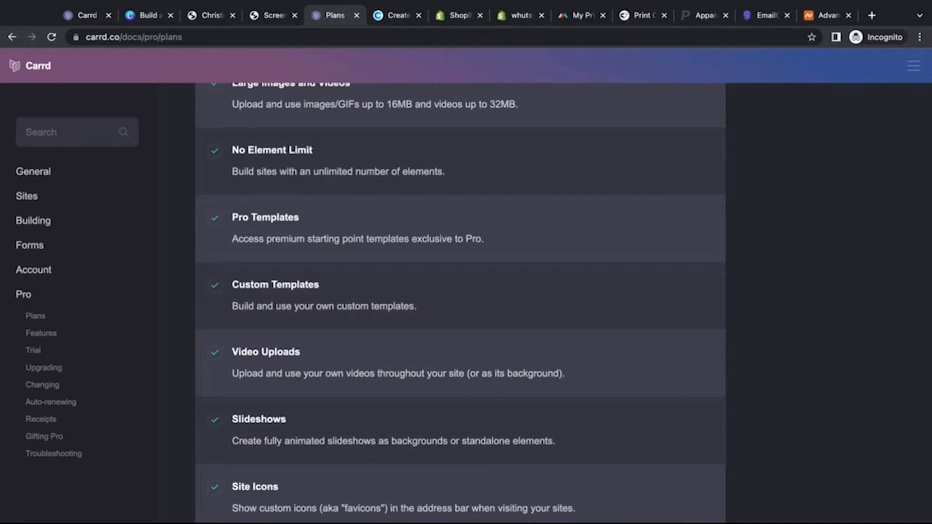
pyautogui.scroll(-1, 310, 276)
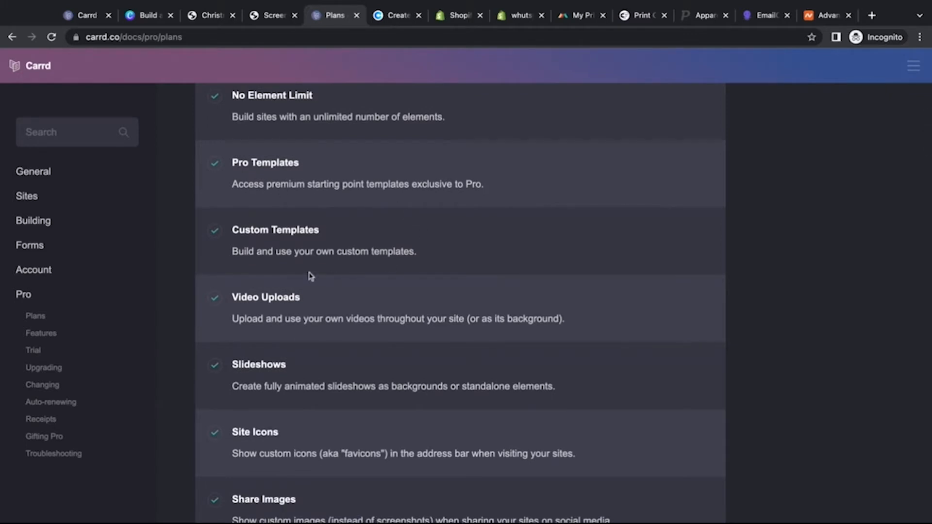
pyautogui.scroll(-2, 460, 301)
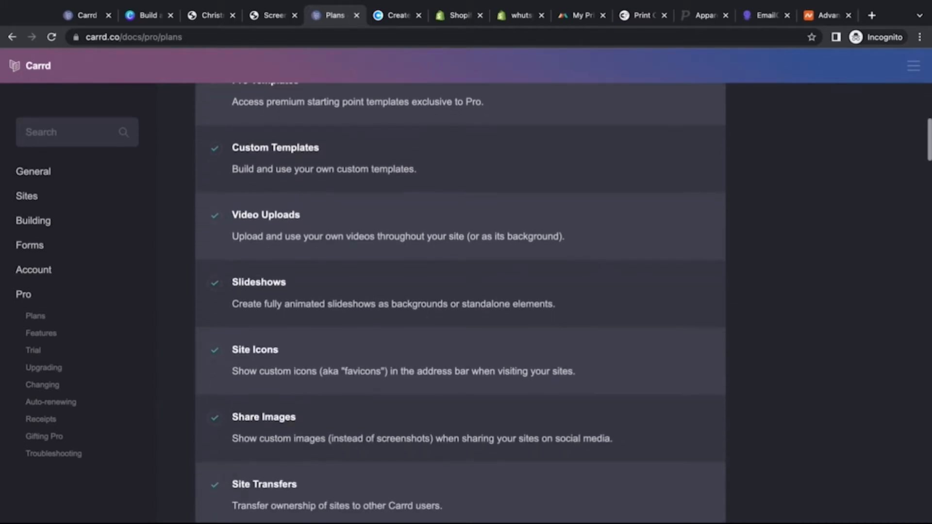
pyautogui.click(208, 16)
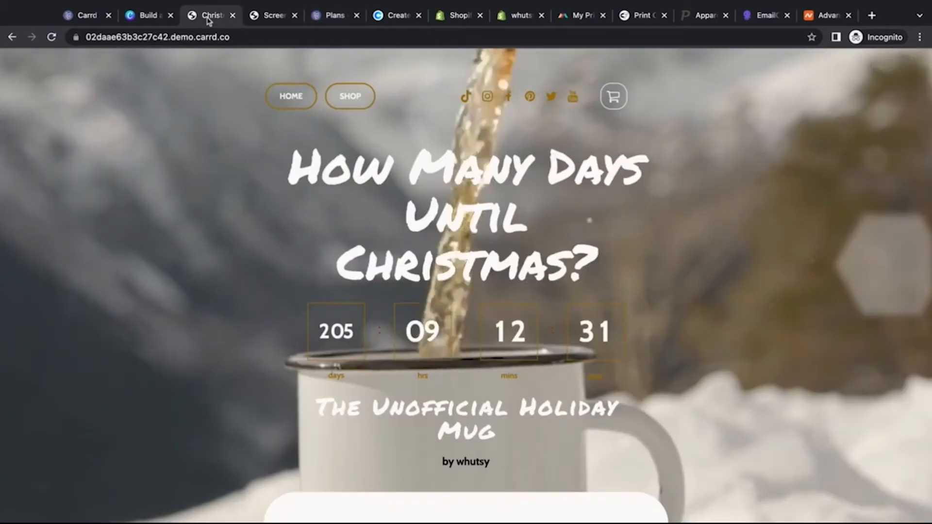
pyautogui.scroll(-5, 256, 291)
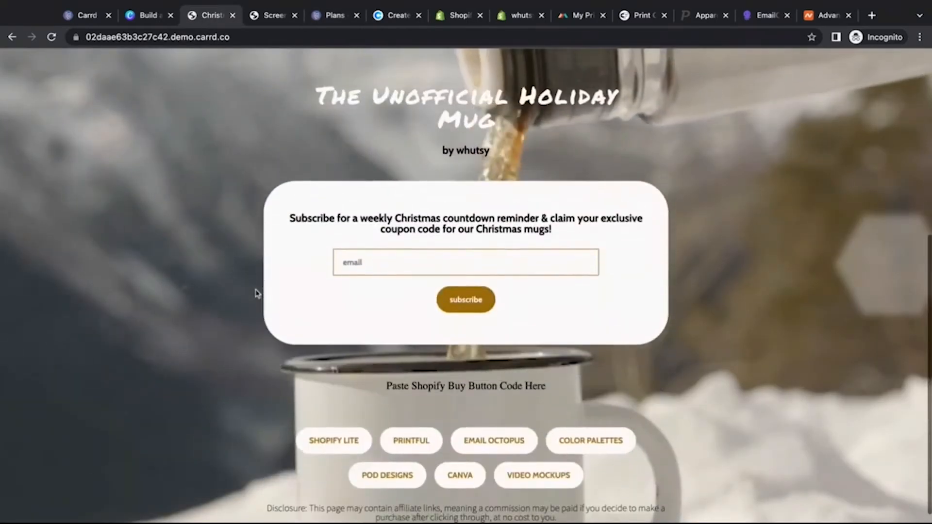
pyautogui.scroll(5, 255, 291)
pyautogui.click(336, 16)
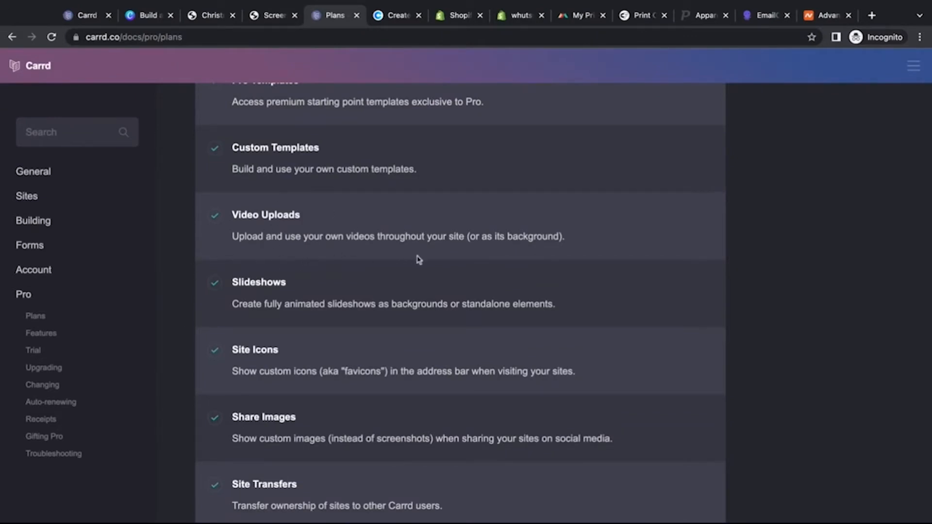
pyautogui.scroll(-1, 194, 360)
pyautogui.scroll(-1, 194, 360)
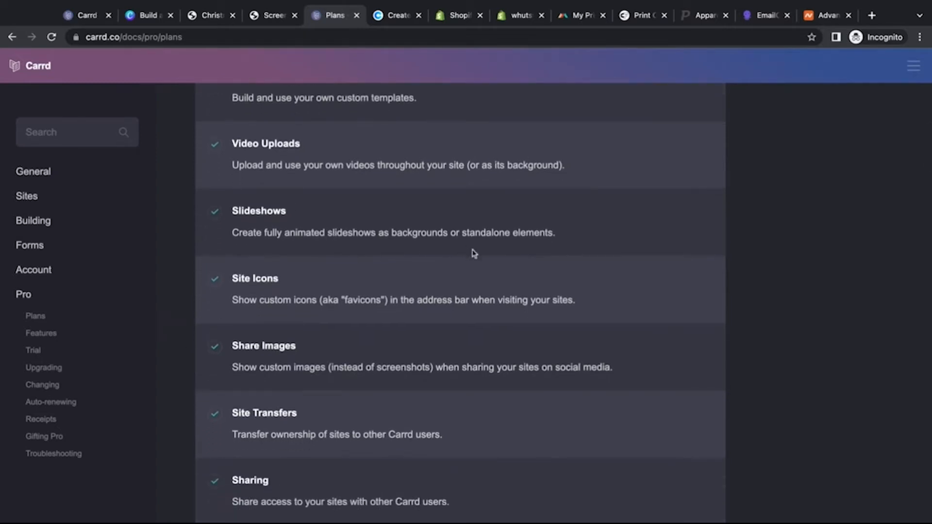
pyautogui.scroll(-2, 210, 320)
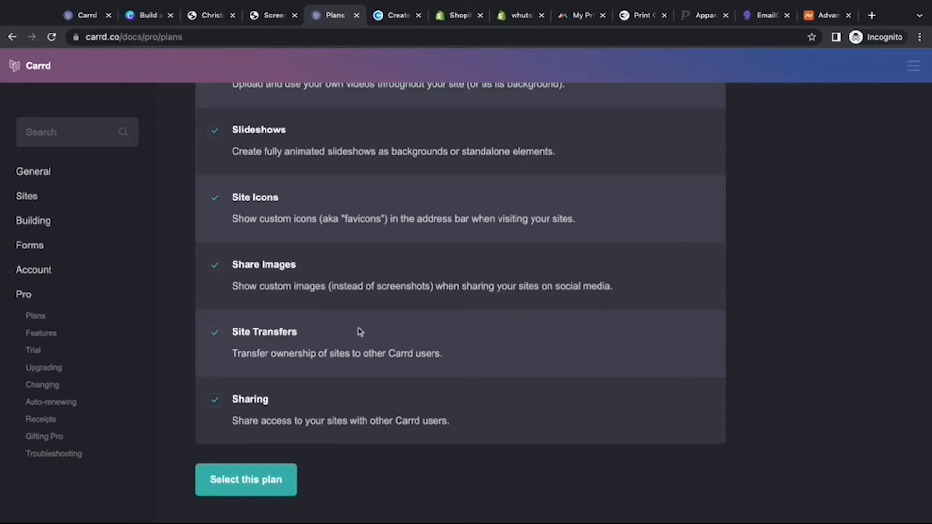
pyautogui.scroll(-3, 360, 331)
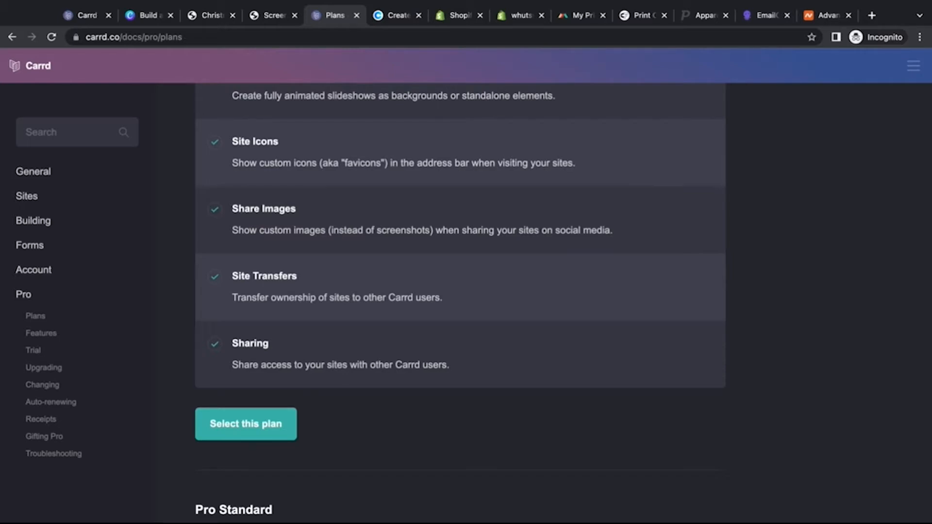
pyautogui.scroll(-5, 460, 301)
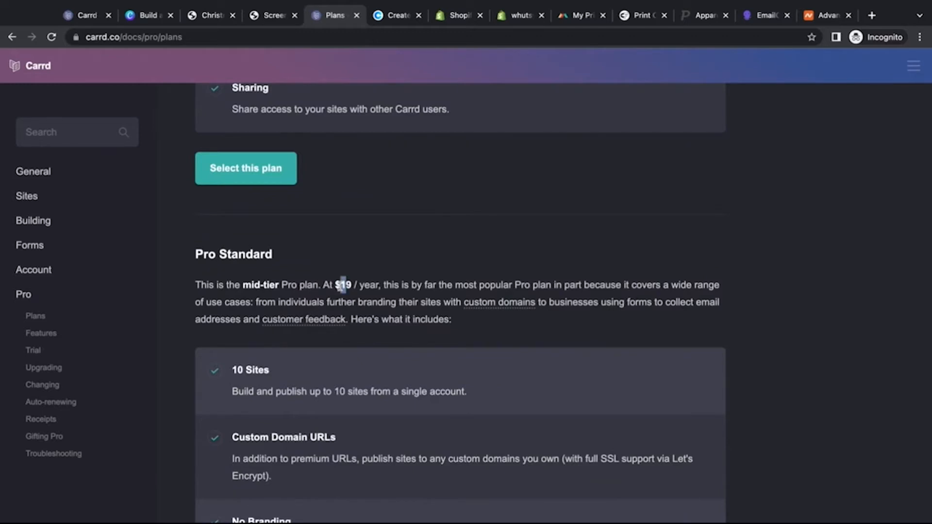
# Point out the Pro Standard $19 / year price and its Custom Domain URLs feature.
pyautogui.moveTo(341, 285); pyautogui.dragTo(351, 286)
pyautogui.click(369, 318)
pyautogui.scroll(-3, 360, 202)
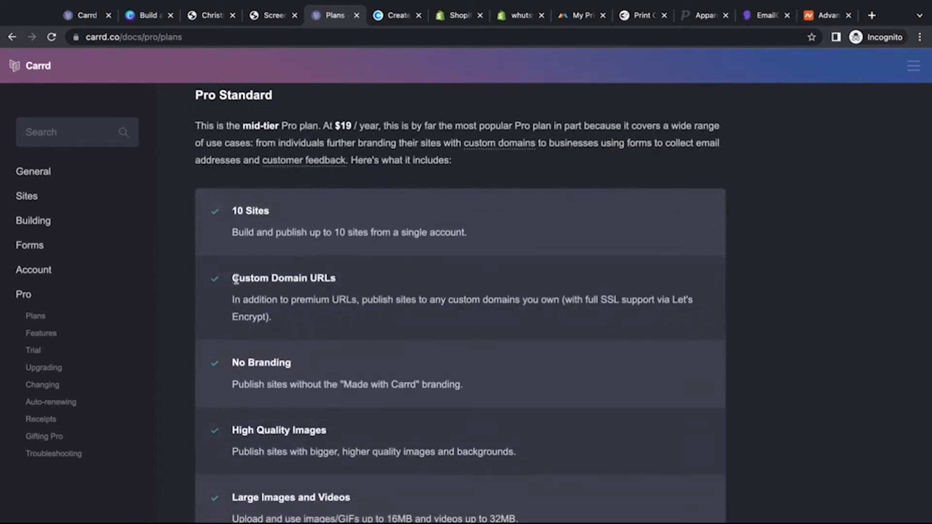
pyautogui.moveTo(233, 278); pyautogui.dragTo(343, 281)
pyautogui.click(371, 285)
# Scroll down to the Pro Standard Forms, Widgets and Embeds features.
pyautogui.scroll(-2, 395, 306)
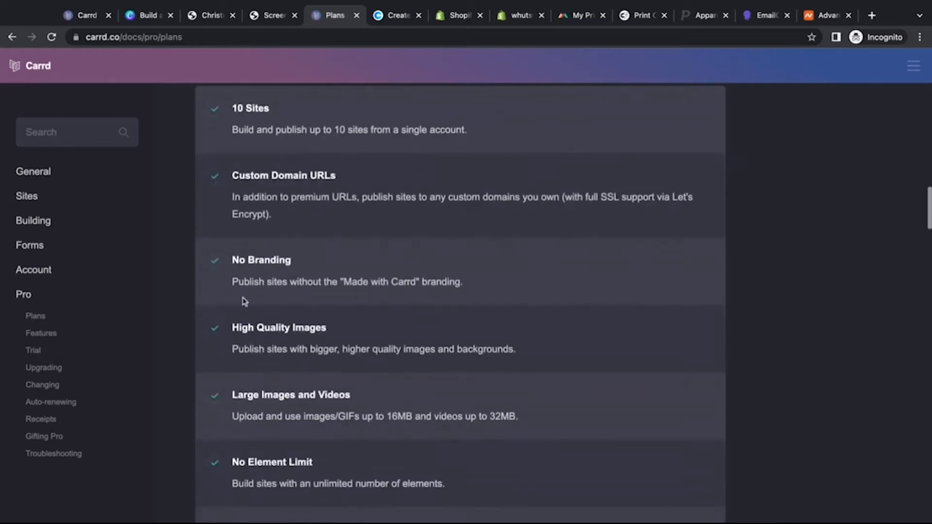
pyautogui.scroll(-4, 245, 301)
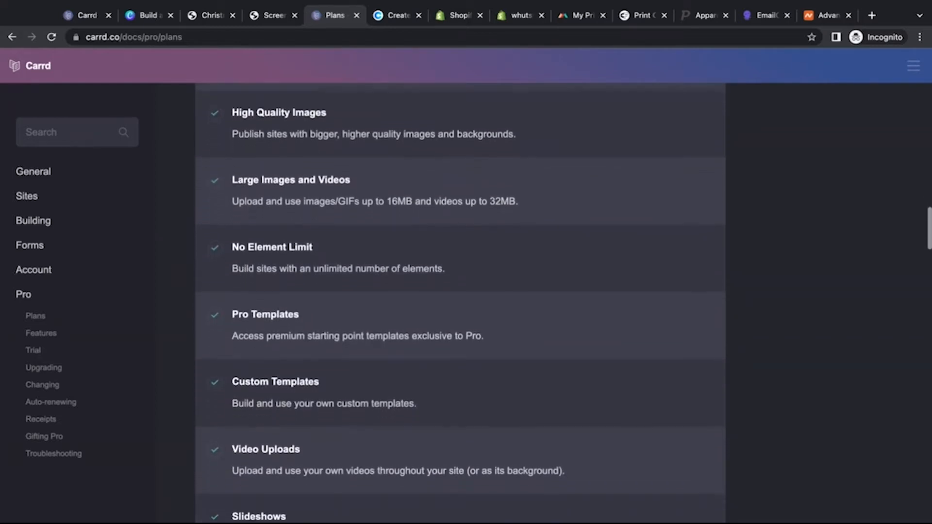
pyautogui.scroll(-5, 460, 303)
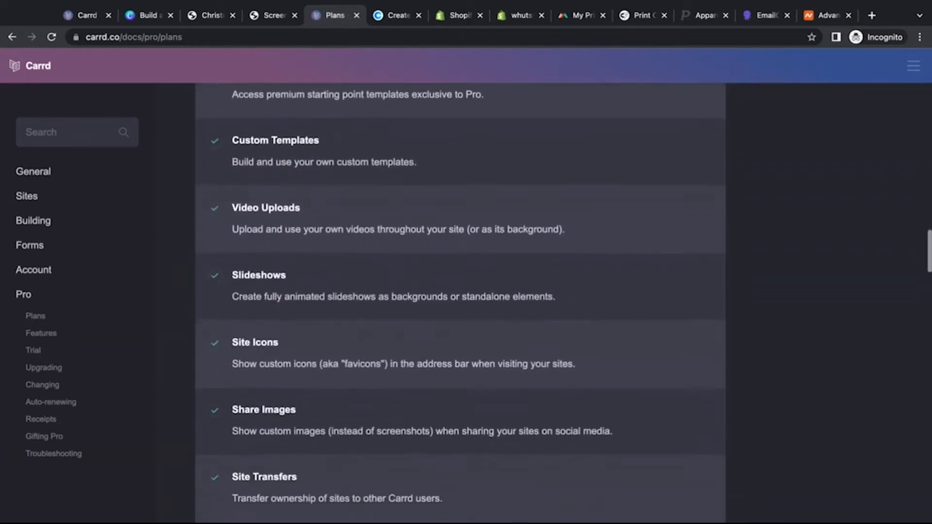
pyautogui.scroll(-5, 460, 304)
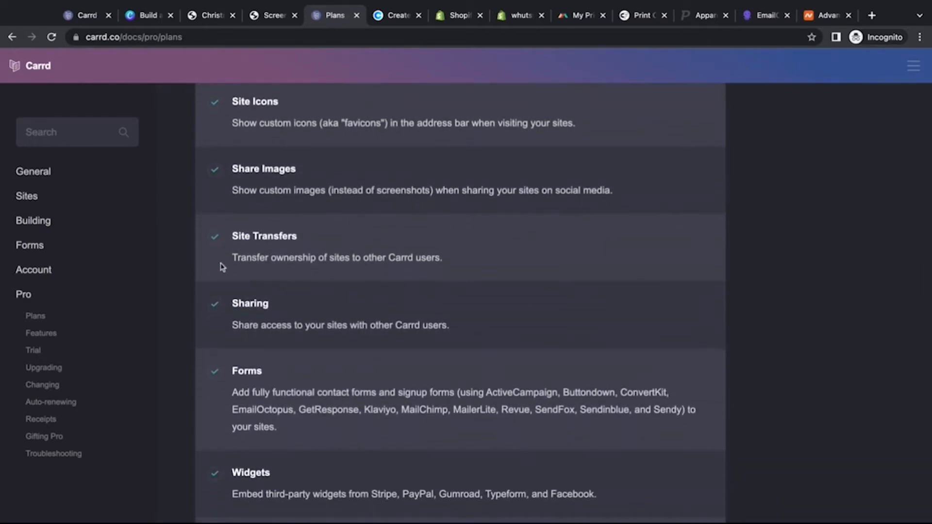
pyautogui.scroll(-2, 260, 322)
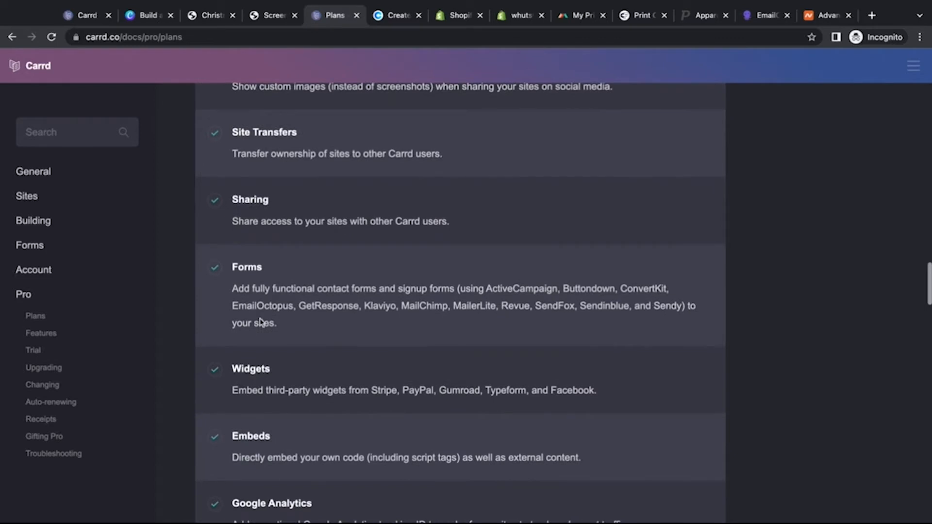
pyautogui.scroll(-1, 260, 321)
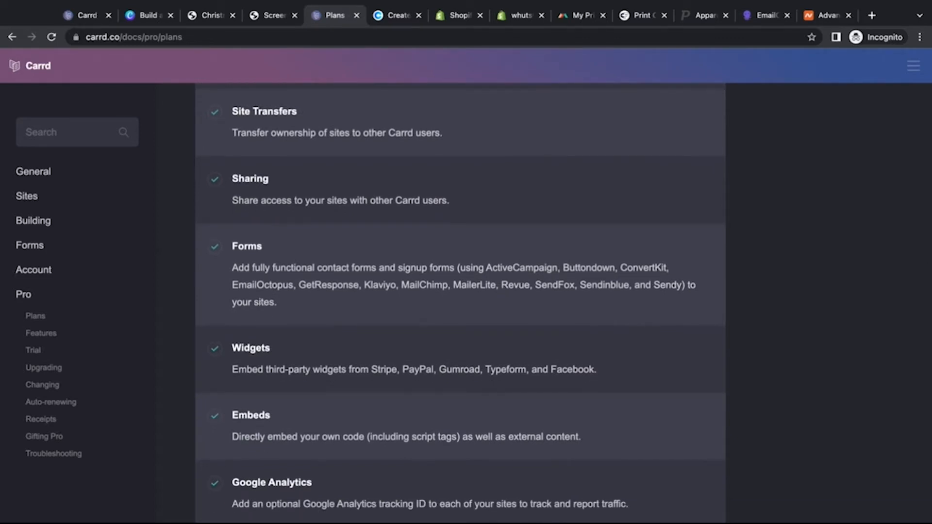
pyautogui.scroll(20, 460, 303)
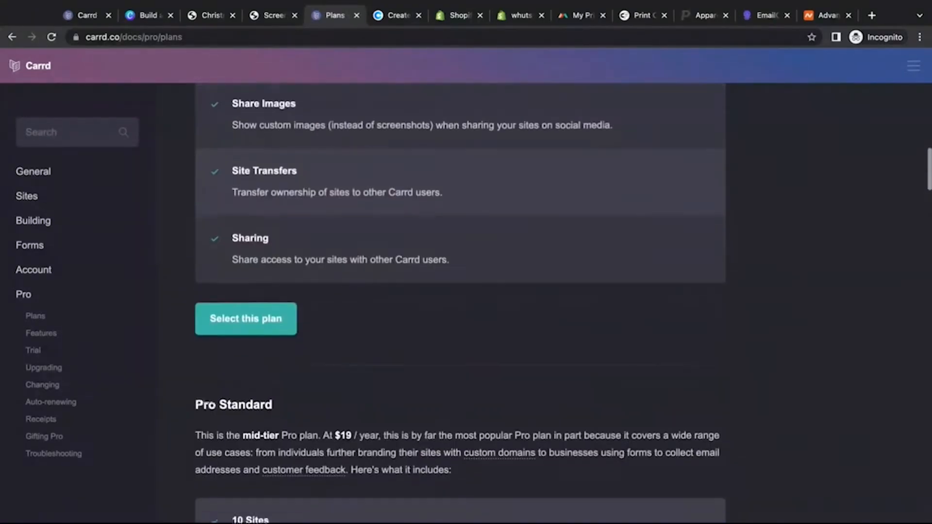
pyautogui.scroll(-3, 460, 303)
pyautogui.scroll(-15, 460, 303)
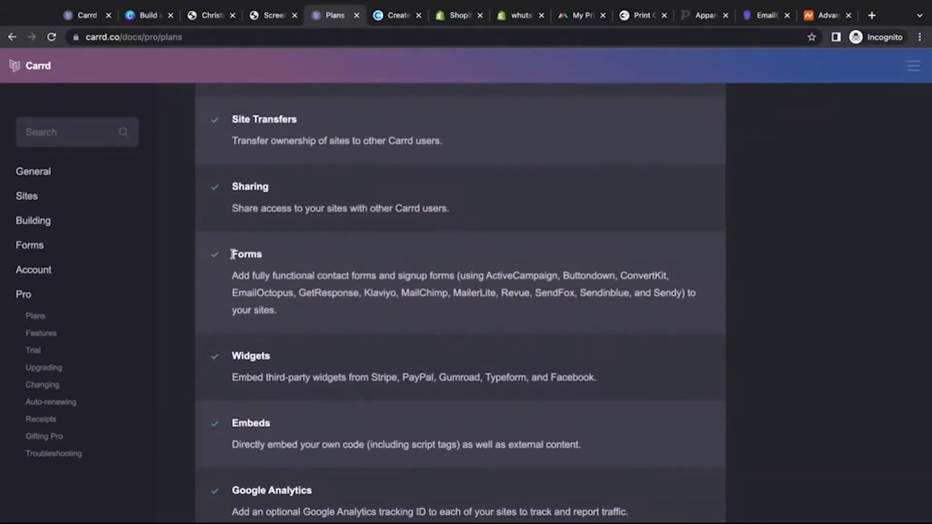
# Highlight the Forms feature and the EmailOctopus form service, then scroll down to Meta Tags.
pyautogui.doubleClick(233, 255)
pyautogui.moveTo(233, 255); pyautogui.dragTo(289, 272)
pyautogui.click(308, 308)
pyautogui.moveTo(233, 293); pyautogui.dragTo(290, 294)
pyautogui.click(319, 319)
pyautogui.scroll(-2, 220, 295)
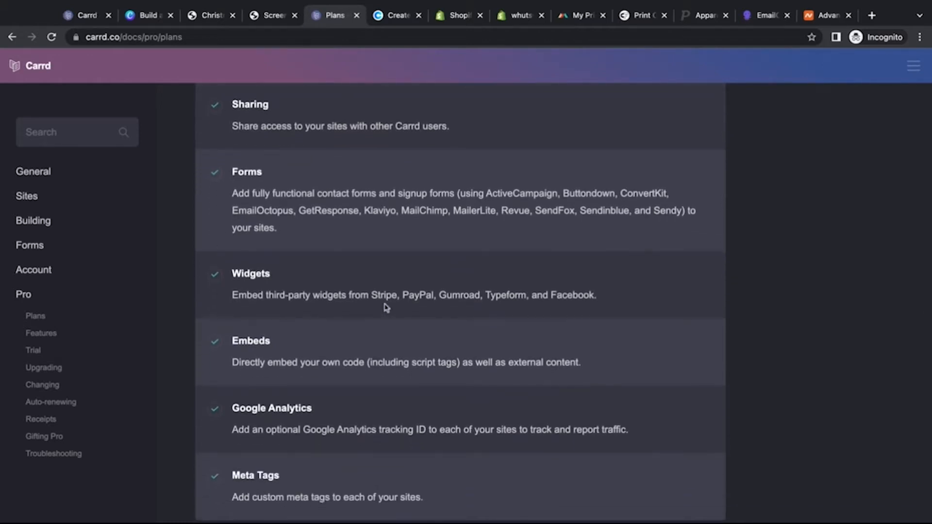
pyautogui.scroll(-1, 382, 305)
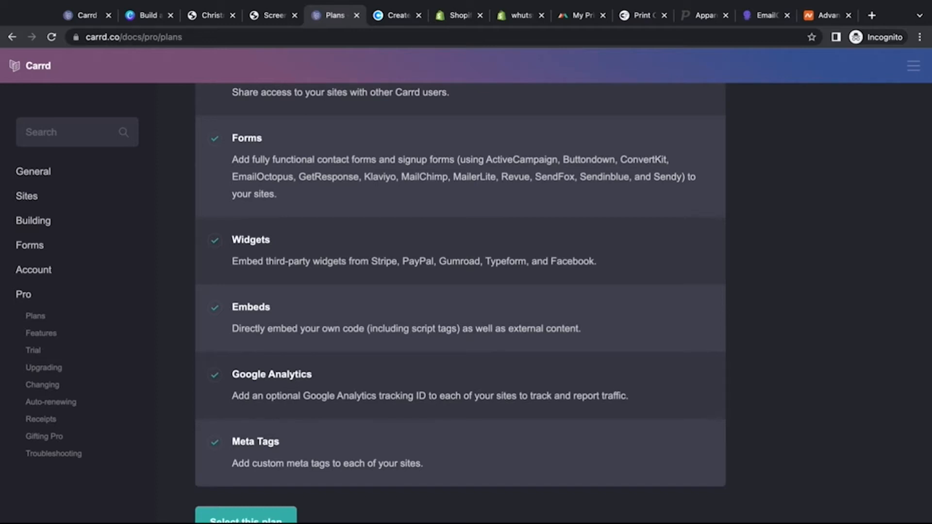
# Scroll past the end of the Pro Standard feature list to the Pro Plus section.
pyautogui.scroll(-2, 352, 364)
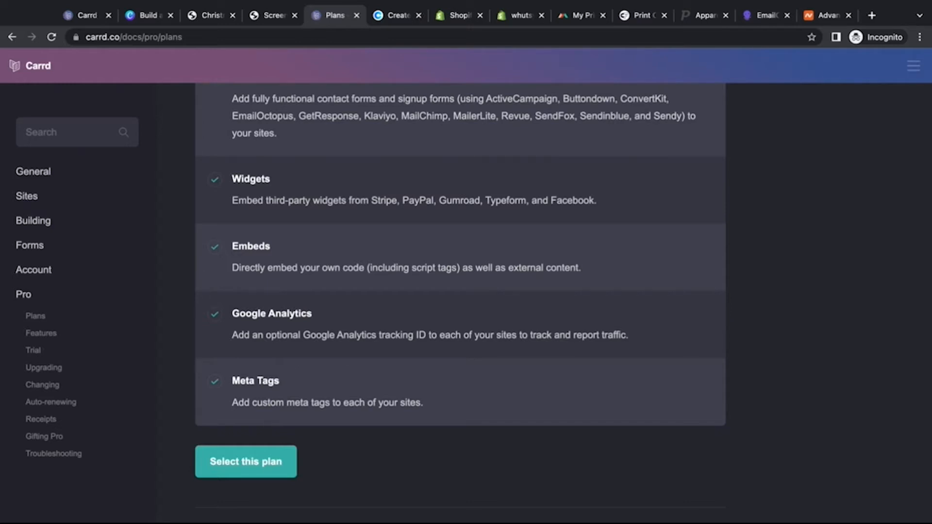
pyautogui.scroll(-1, 266, 395)
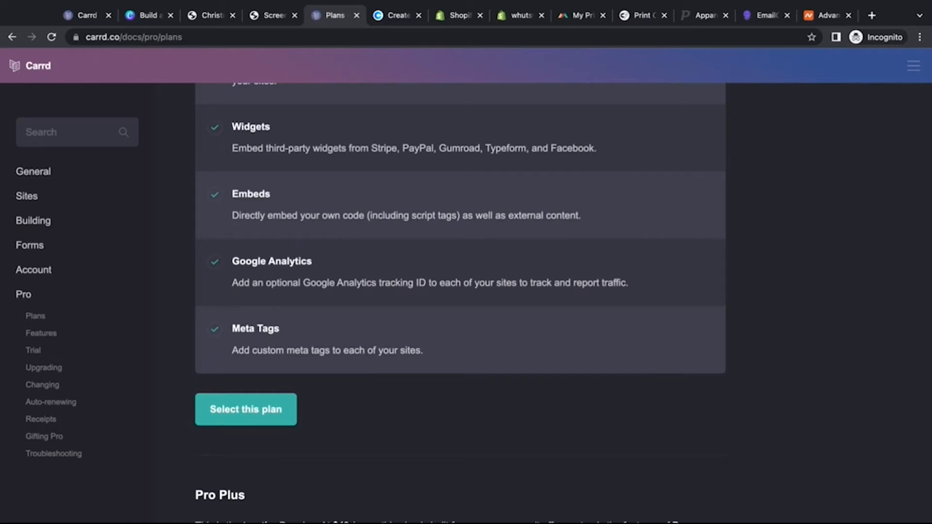
pyautogui.scroll(15, 460, 303)
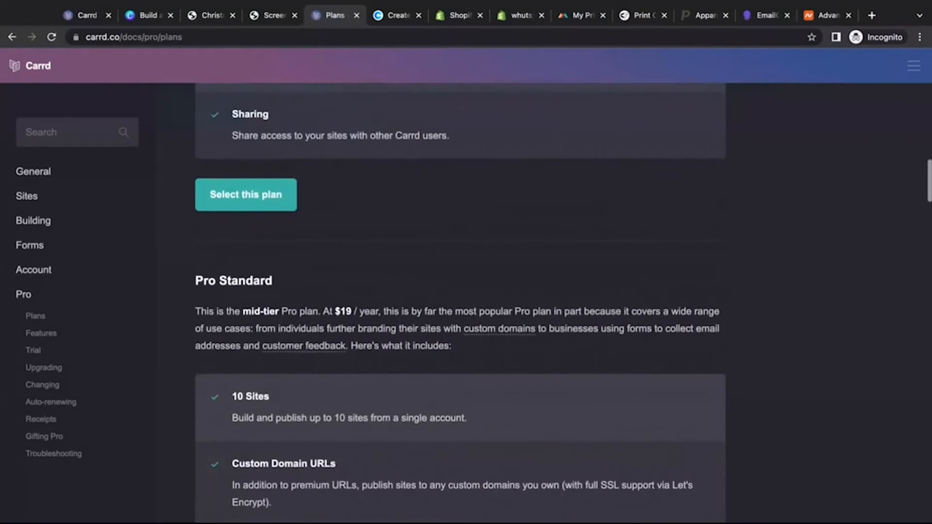
# Scroll down until the Pro Plus plan, $49 / year with 25 sites, is in view.
pyautogui.scroll(-1, 291, 368)
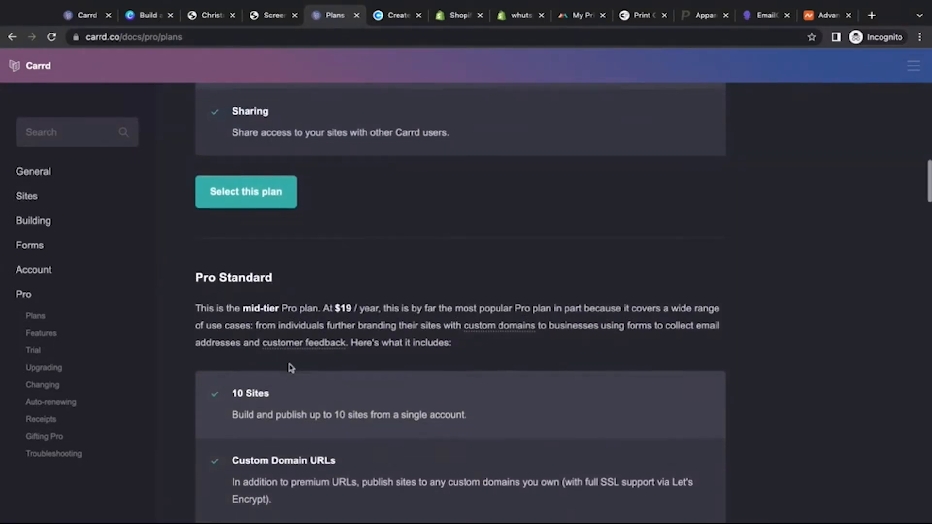
pyautogui.scroll(-4, 291, 369)
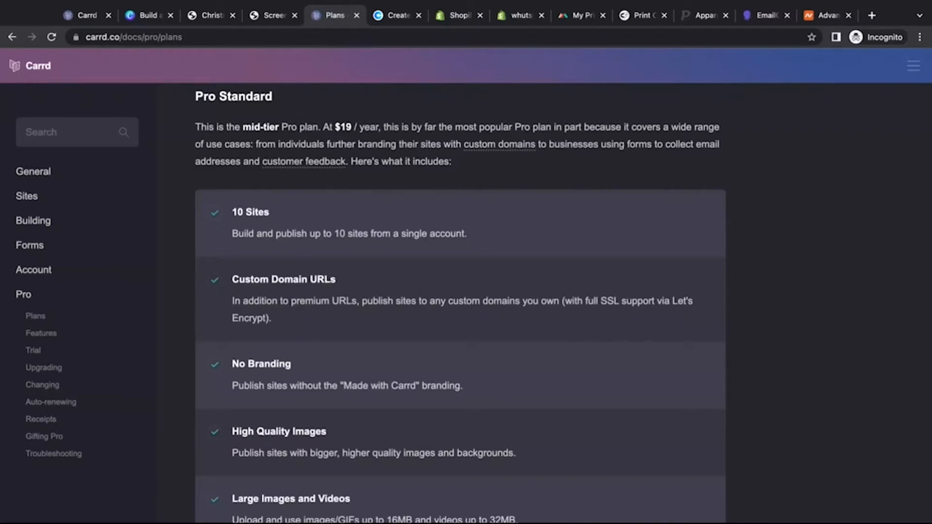
pyautogui.scroll(-15, 460, 303)
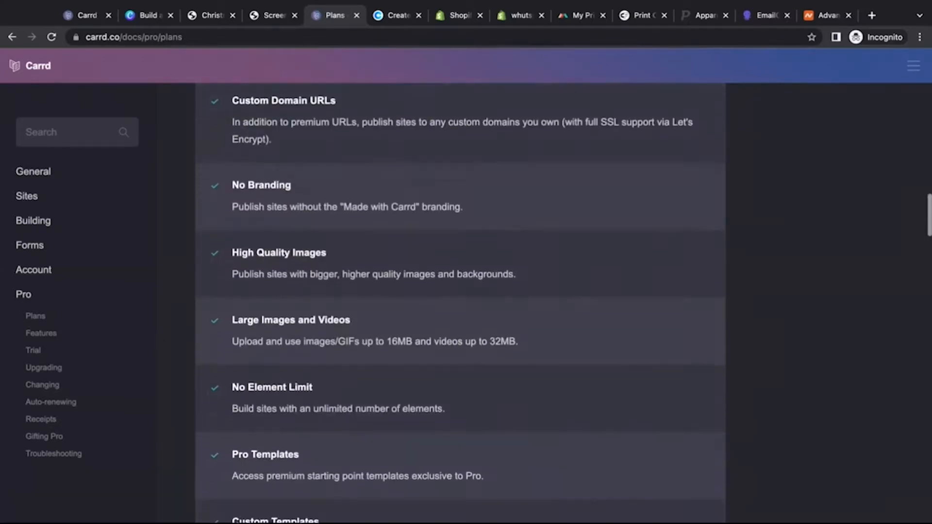
pyautogui.scroll(-3, 460, 303)
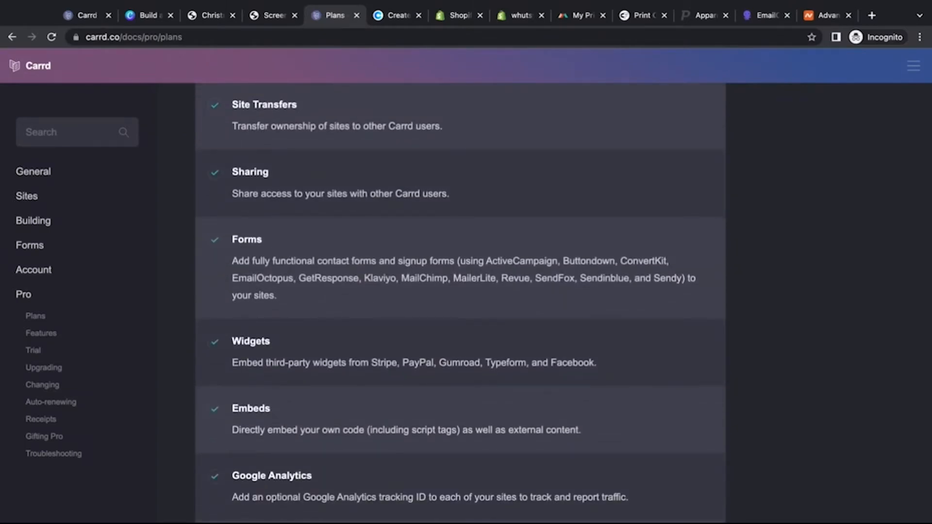
pyautogui.scroll(-7, 459, 303)
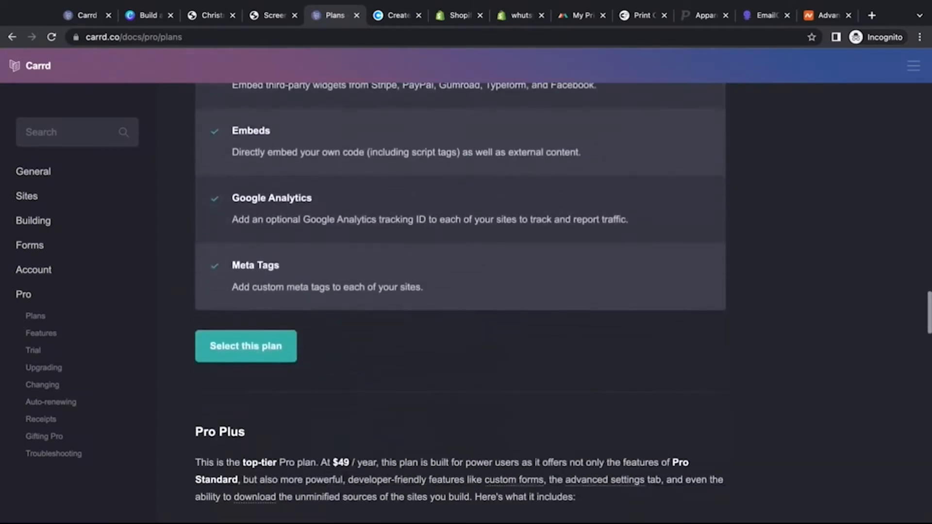
pyautogui.scroll(-5, 460, 303)
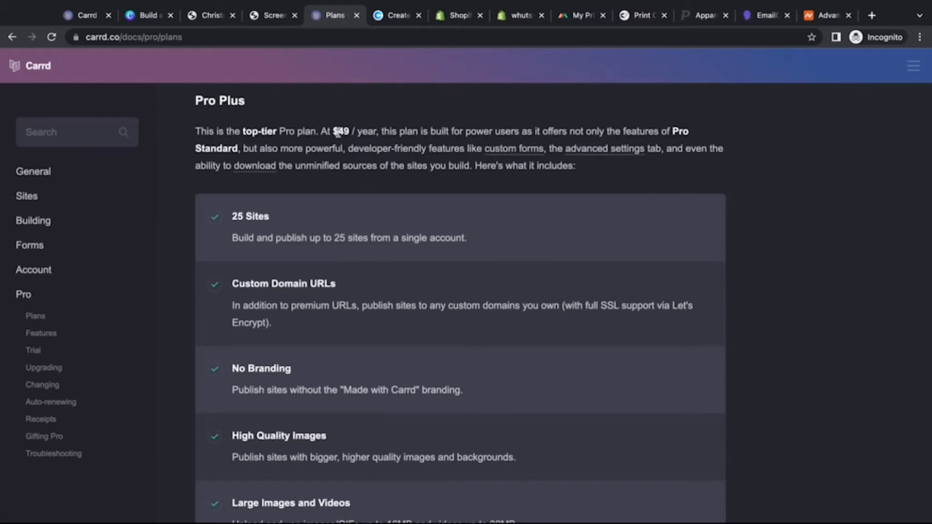
# Highlight the Pro Plus $49 / year price, then scroll its features down to Site Files.
pyautogui.moveTo(337, 131); pyautogui.dragTo(373, 132)
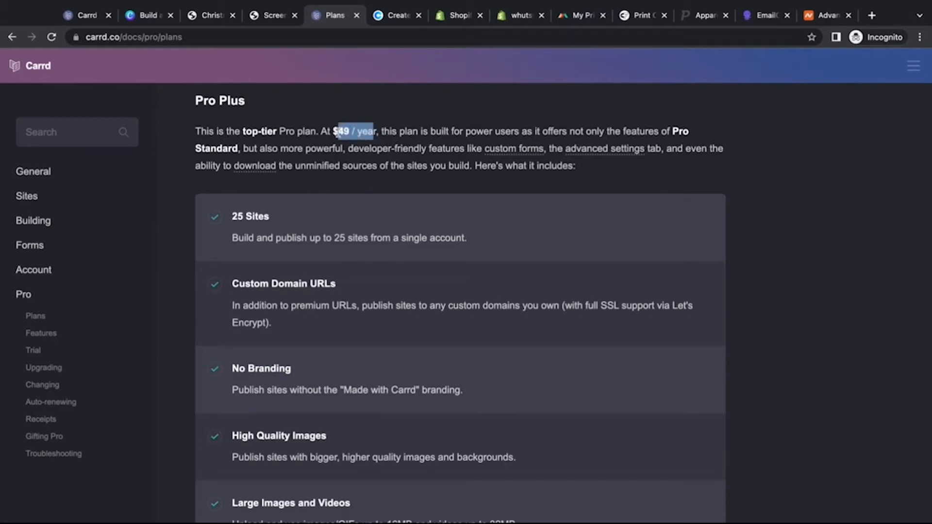
pyautogui.click(361, 154)
pyautogui.scroll(-1, 210, 212)
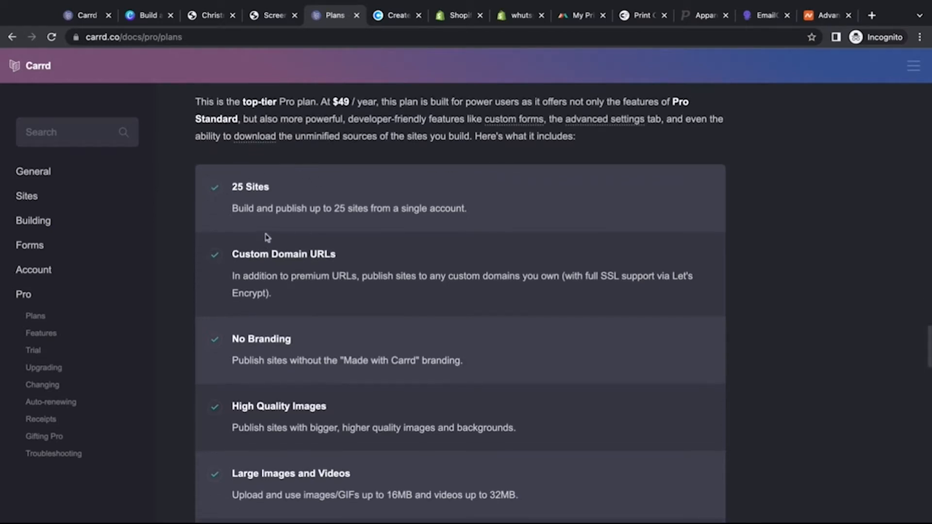
pyautogui.scroll(-1, 269, 235)
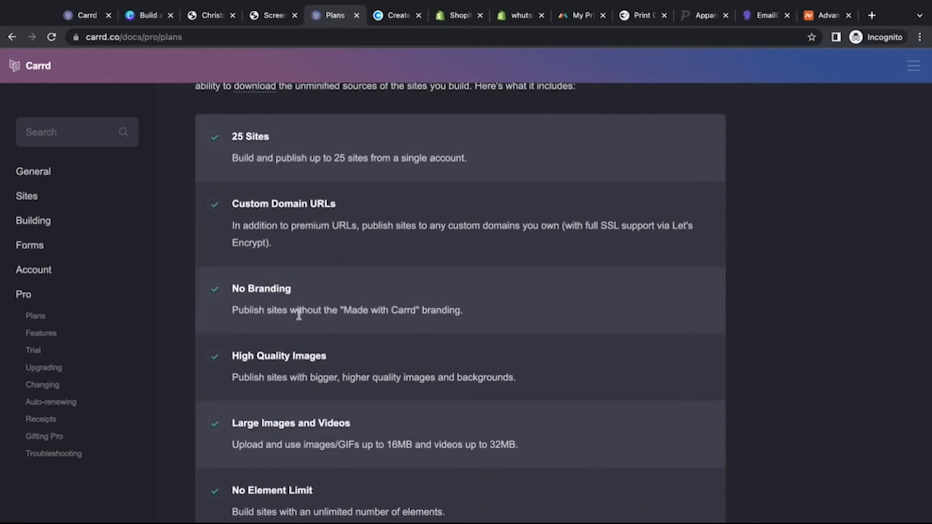
pyautogui.scroll(-5, 298, 313)
pyautogui.scroll(-5, 301, 313)
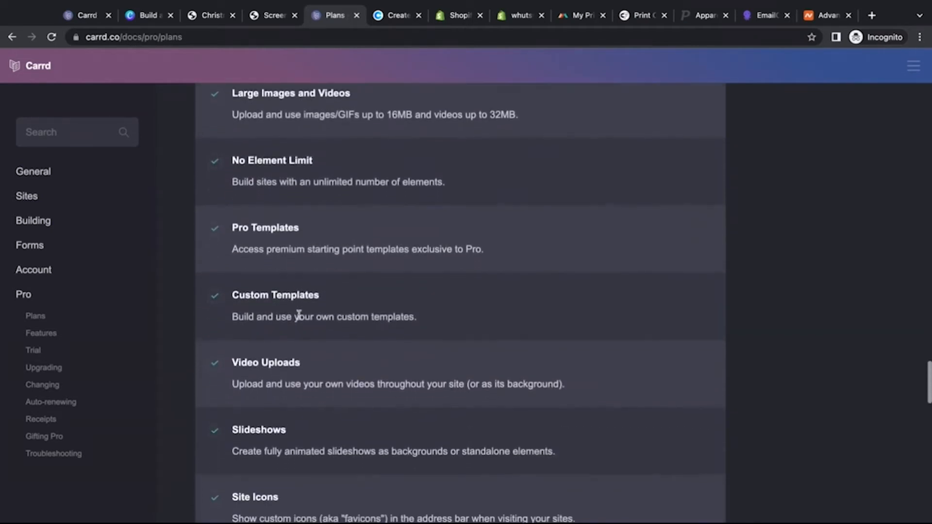
pyautogui.scroll(-3, 460, 304)
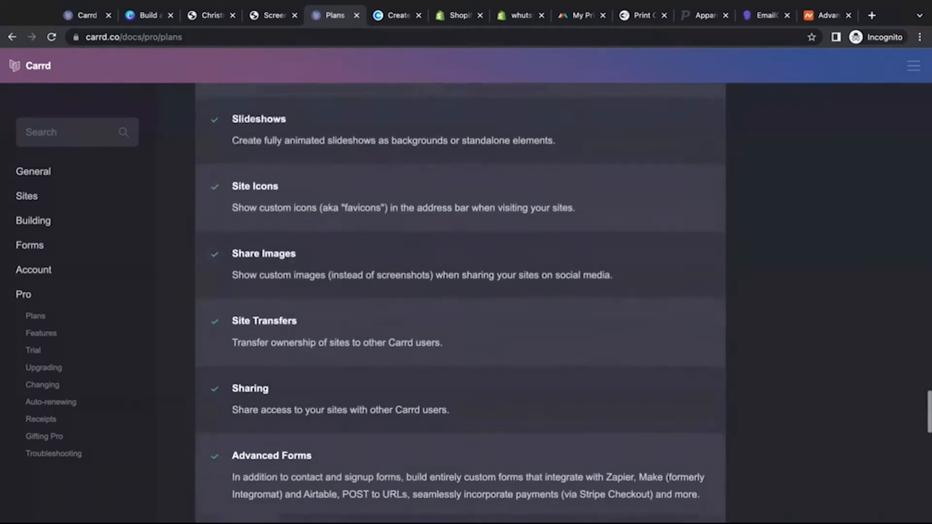
pyautogui.scroll(-5, 460, 303)
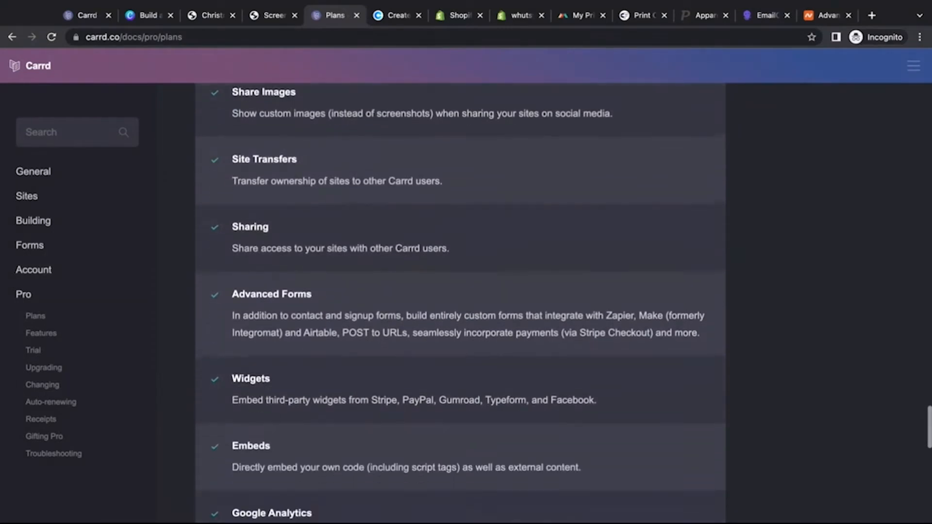
pyautogui.scroll(-4, 460, 303)
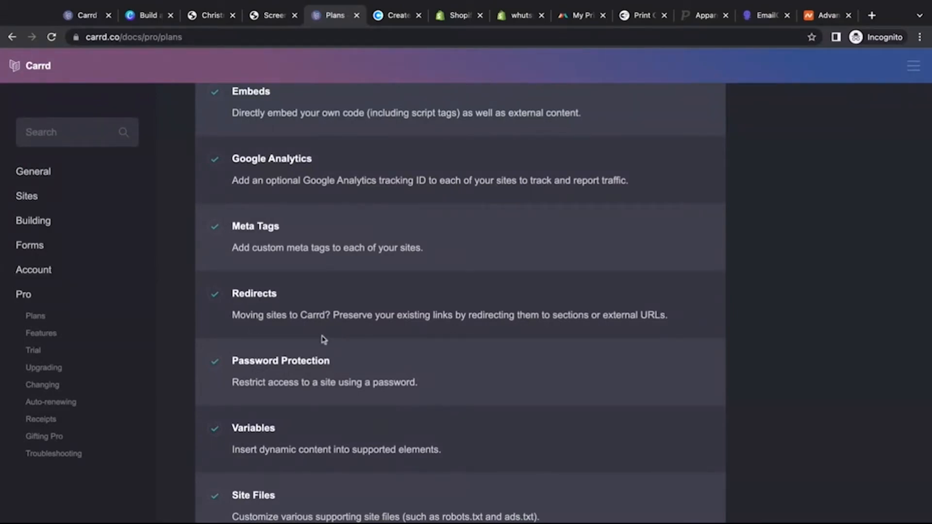
pyautogui.scroll(-1, 322, 340)
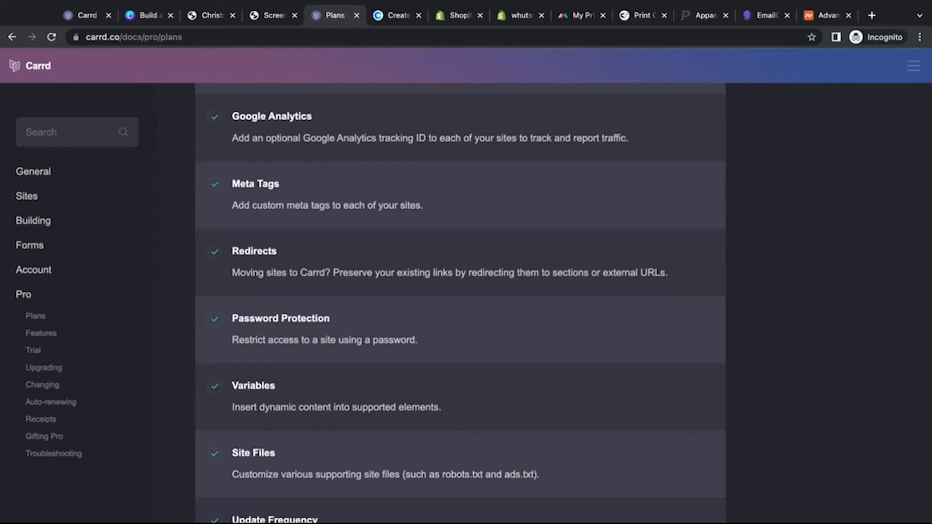
pyautogui.scroll(-2, 207, 279)
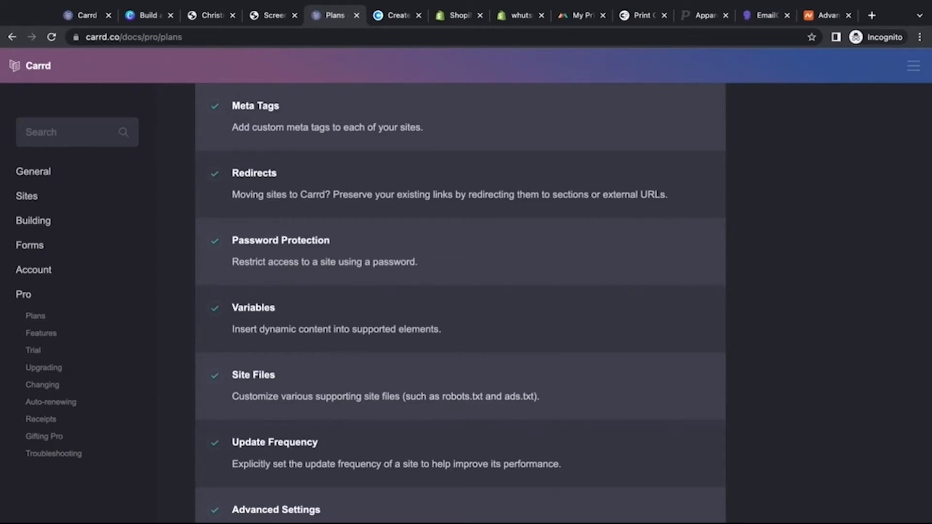
pyautogui.scroll(-2, 316, 225)
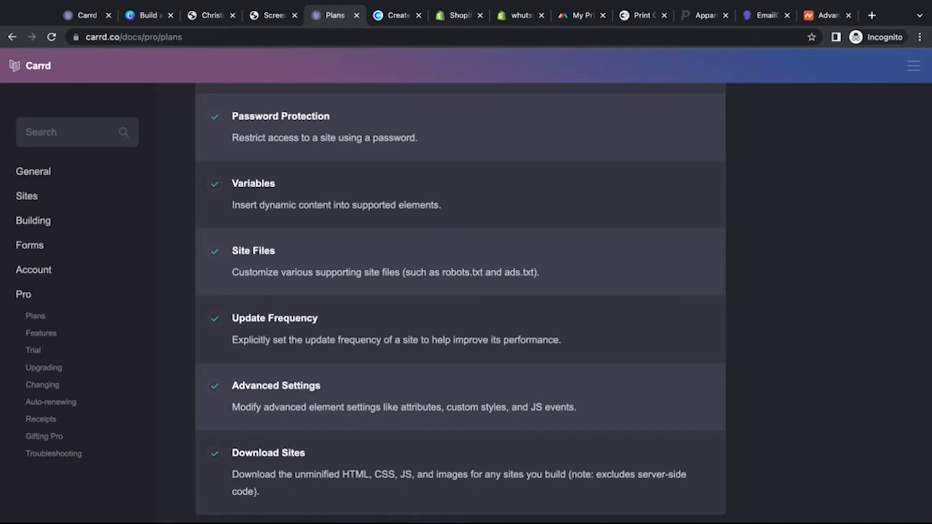
pyautogui.scroll(-1, 460, 300)
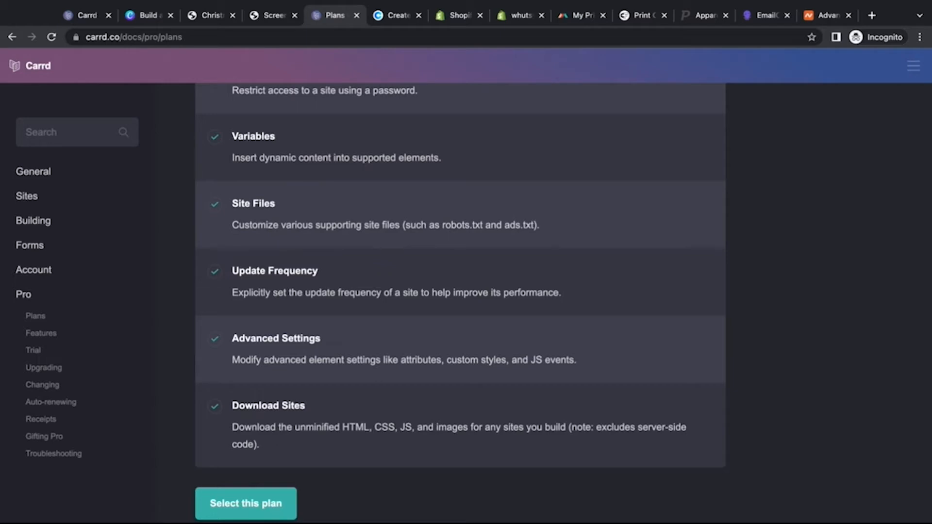
pyautogui.doubleClick(506, 226)
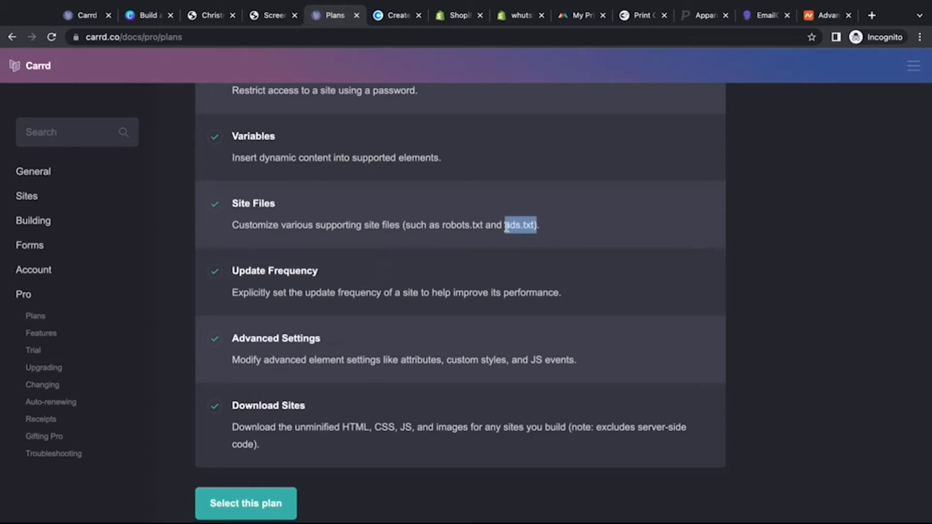
pyautogui.click(497, 260)
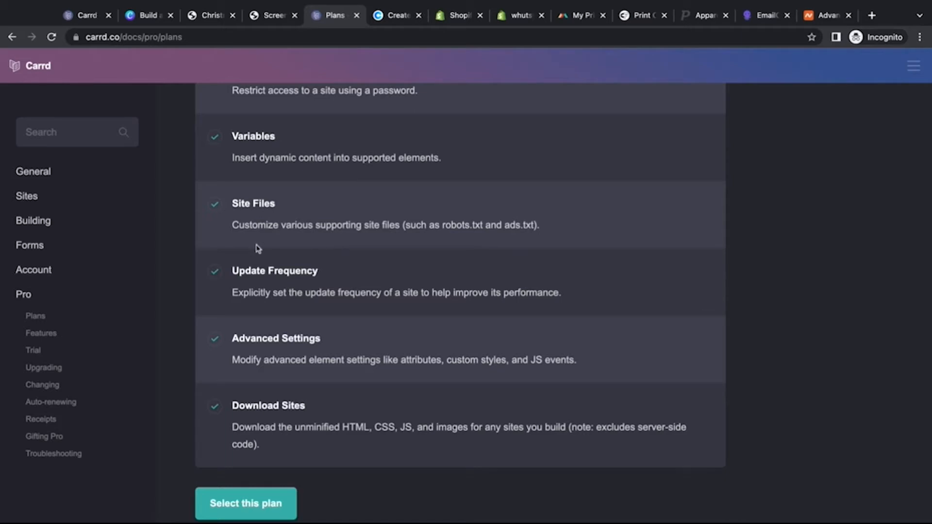
pyautogui.scroll(-2, 257, 248)
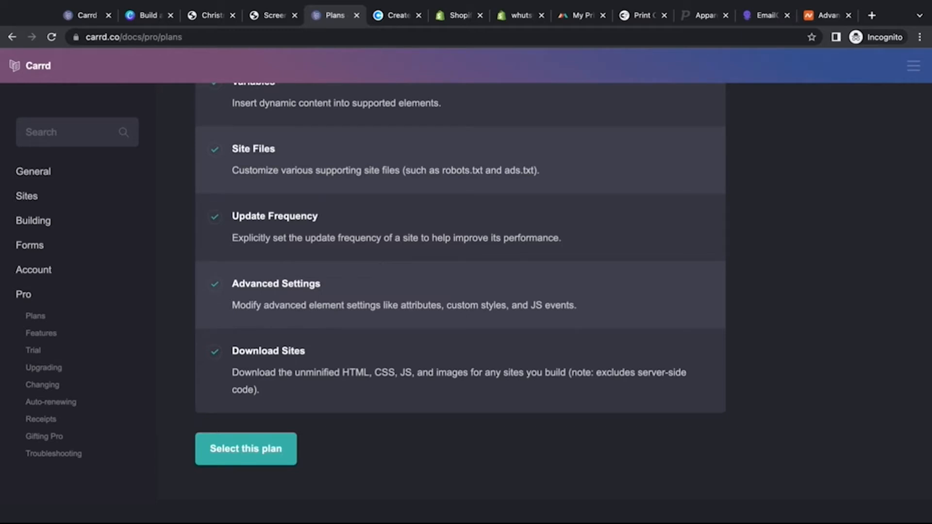
pyautogui.scroll(-1, 378, 265)
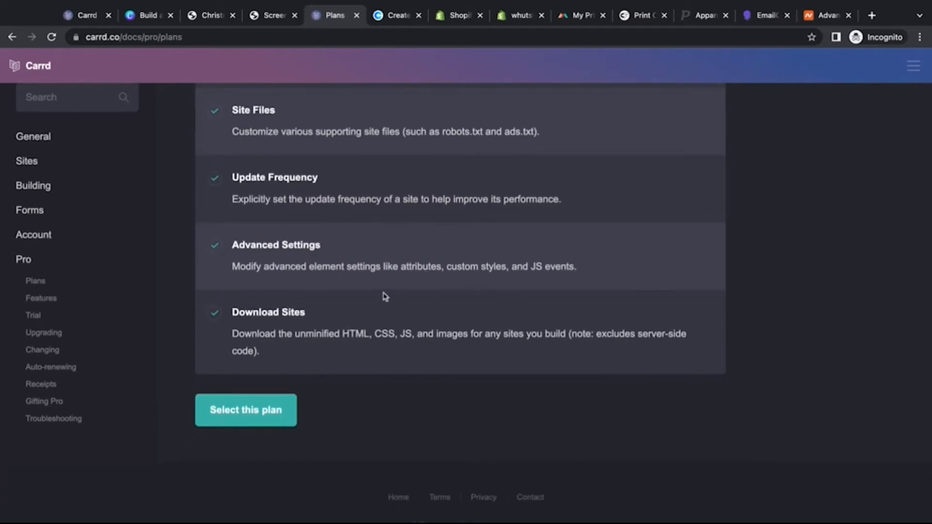
pyautogui.scroll(-1, 385, 296)
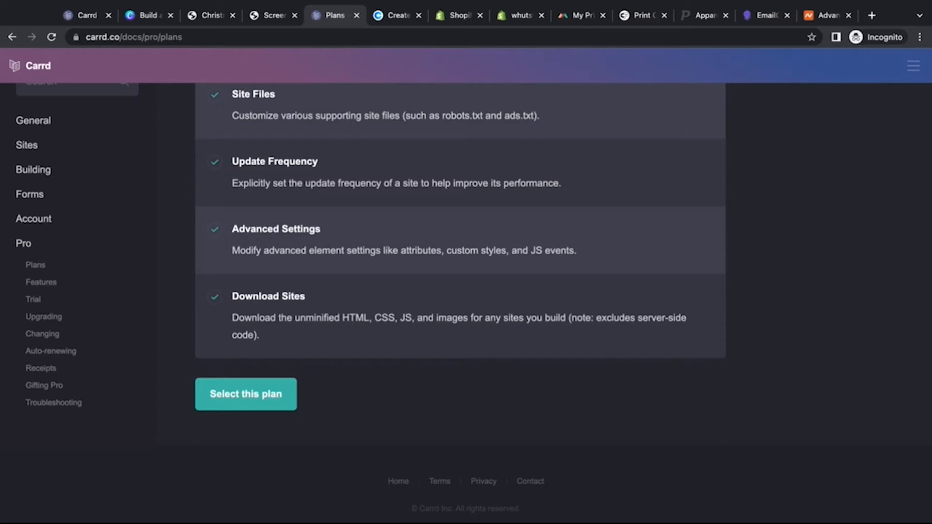
pyautogui.scroll(15, 460, 301)
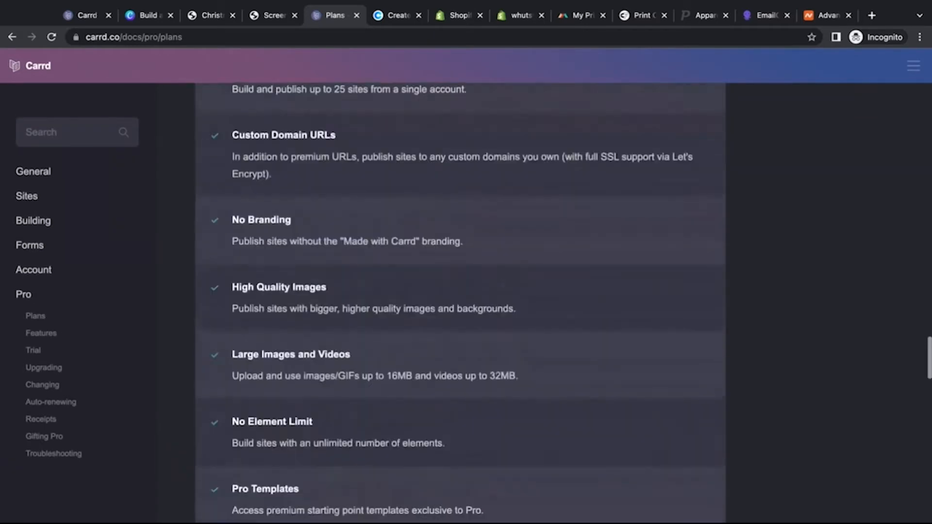
# Scroll to the top of the Plans page and return to the Christmas countdown demo tab.
pyautogui.scroll(5, 388, 228)
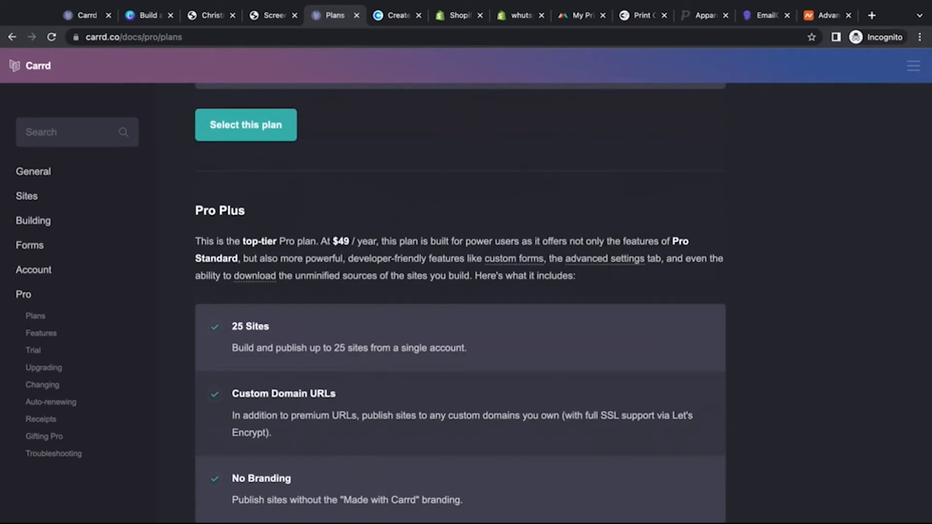
pyautogui.scroll(20, 460, 300)
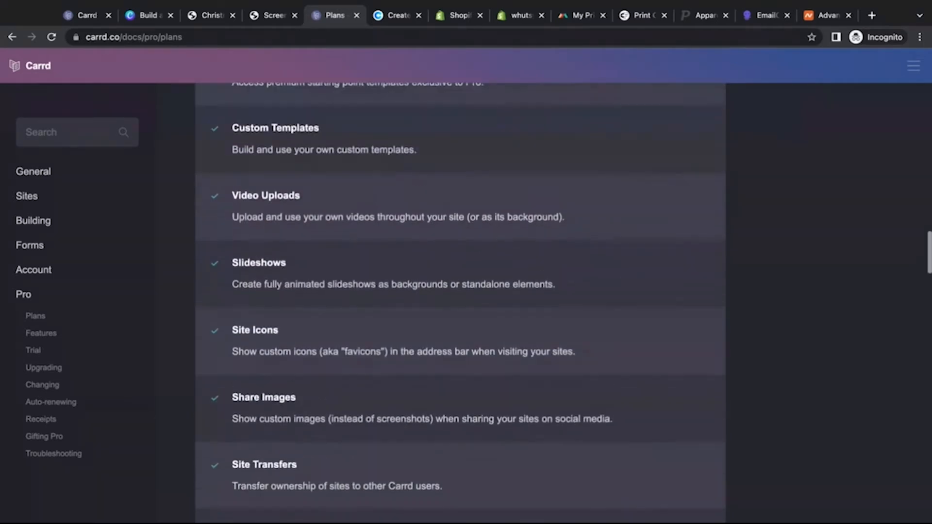
pyautogui.scroll(3, 367, 177)
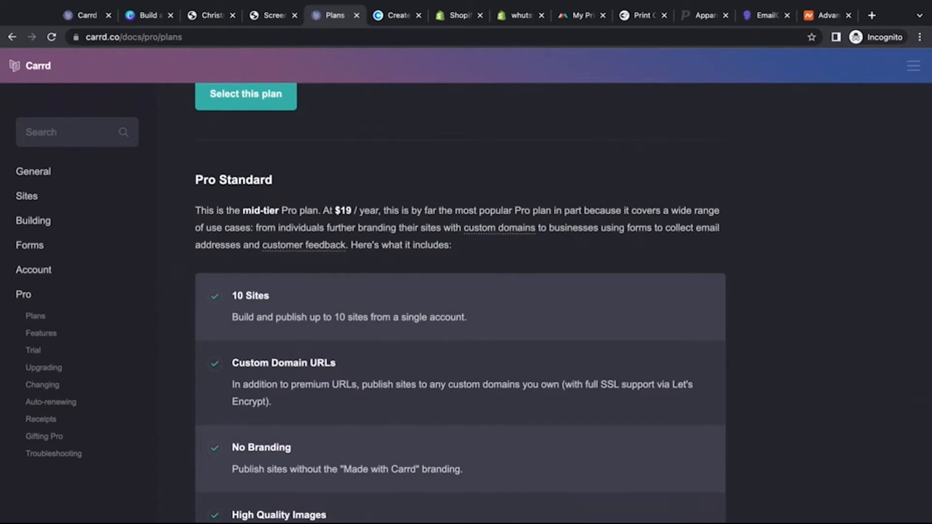
pyautogui.scroll(15, 460, 301)
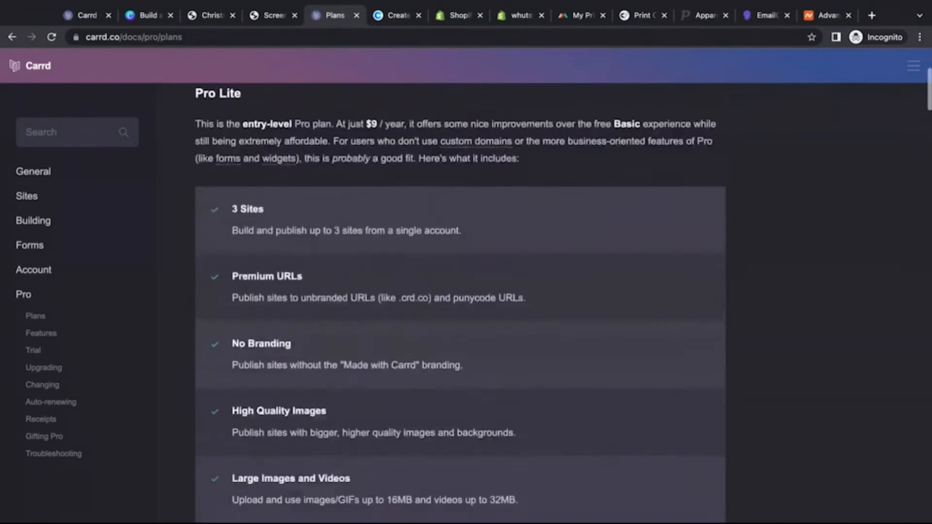
pyautogui.scroll(5, 256, 270)
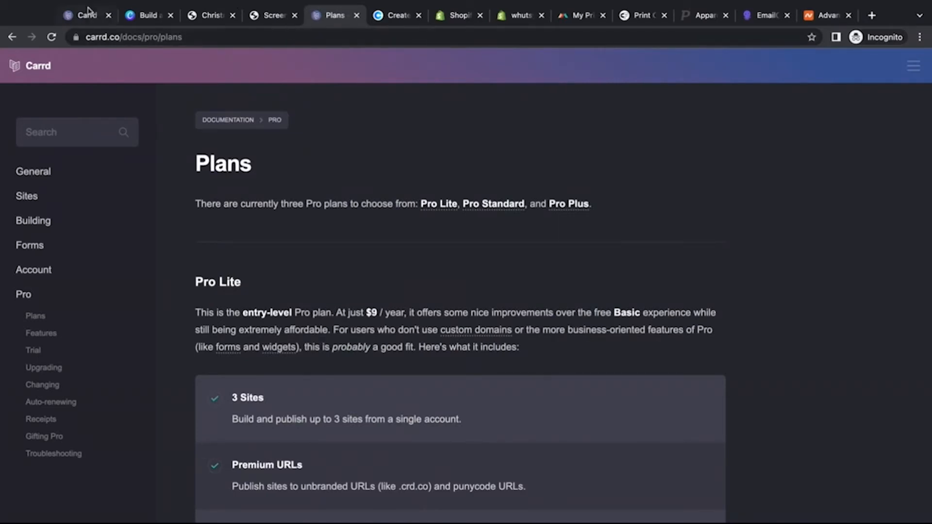
pyautogui.click(190, 16)
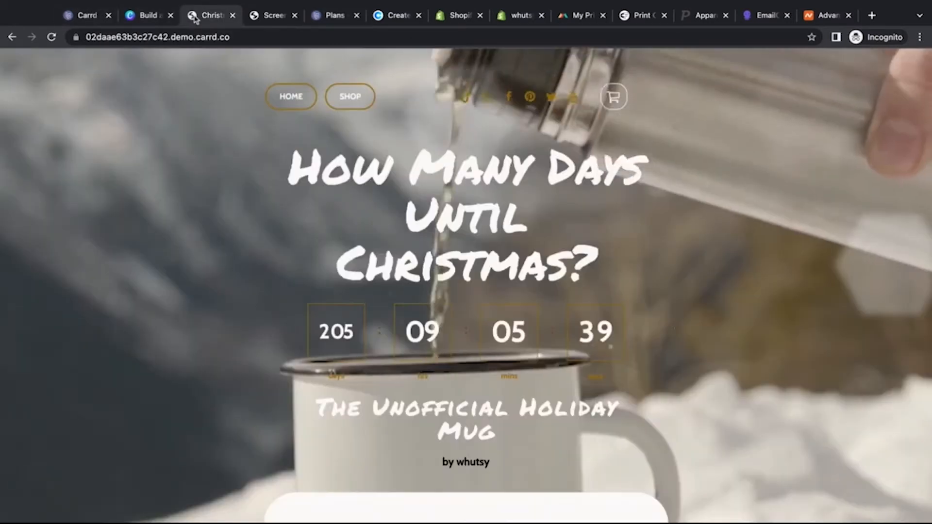
# Go back to the Carrd home page and open the sign-in page.
pyautogui.click(91, 16)
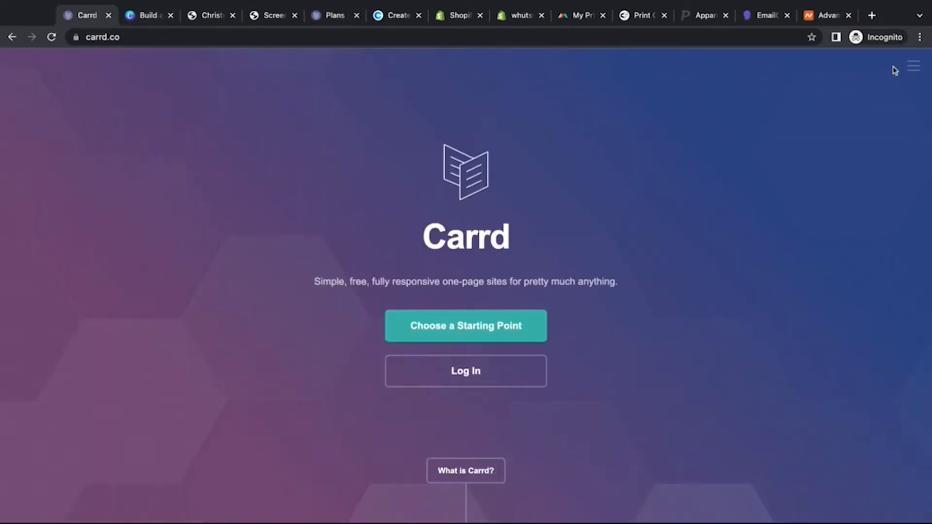
pyautogui.click(537, 374)
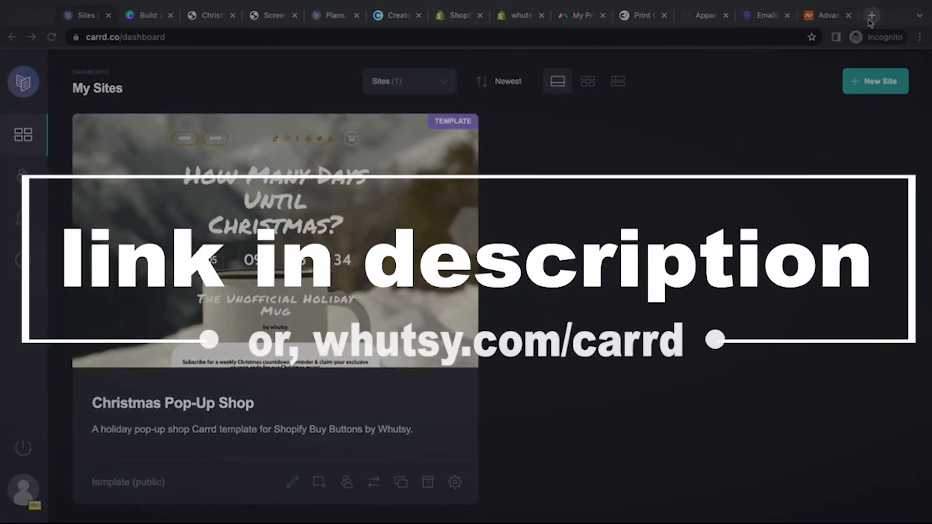
# Load the Christmas template's build link in a new tab, then return to the countdown demo.
pyautogui.hotkey('ctrl', 't')
pyautogui.write('https://carrd.co/build/02daae63b3c27c42')
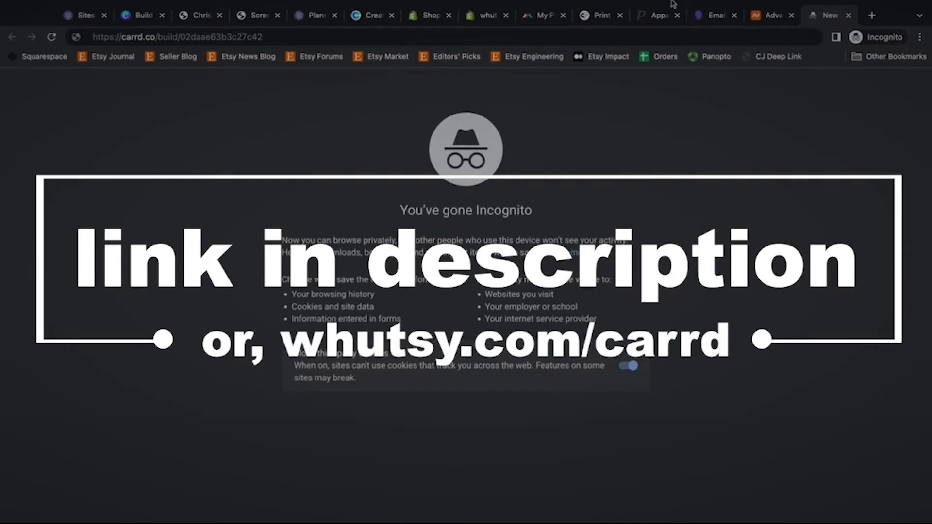
pyautogui.press('Return')
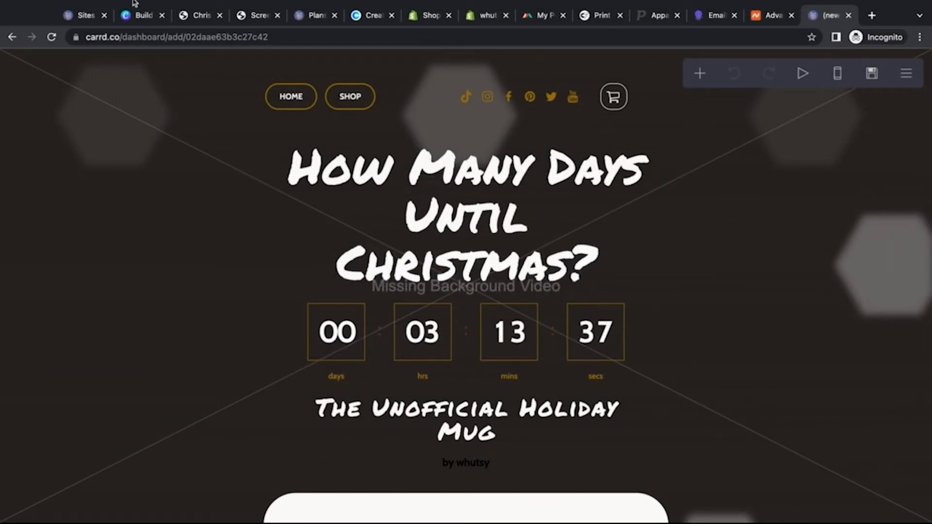
pyautogui.click(196, 15)
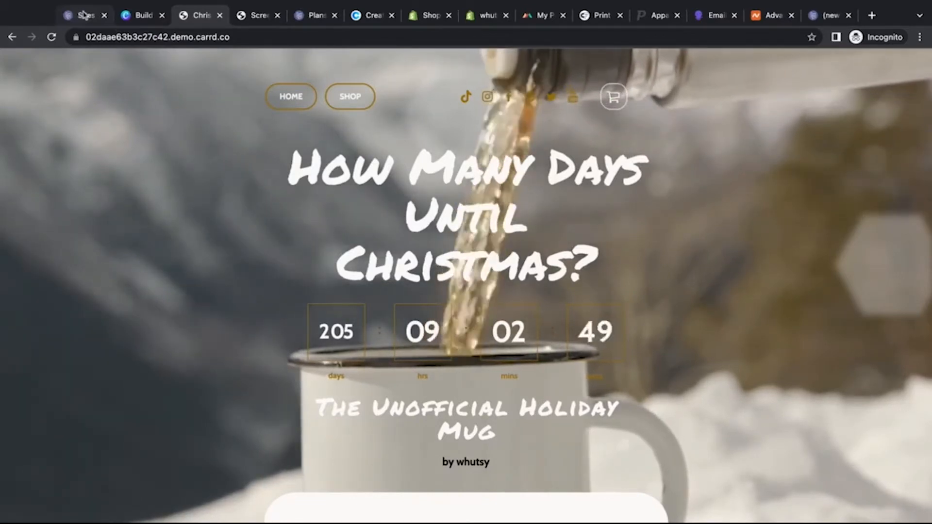
# Place the Christmas template editor tab next to the Sites dashboard tab.
pyautogui.moveTo(829, 15); pyautogui.dragTo(146, 9)
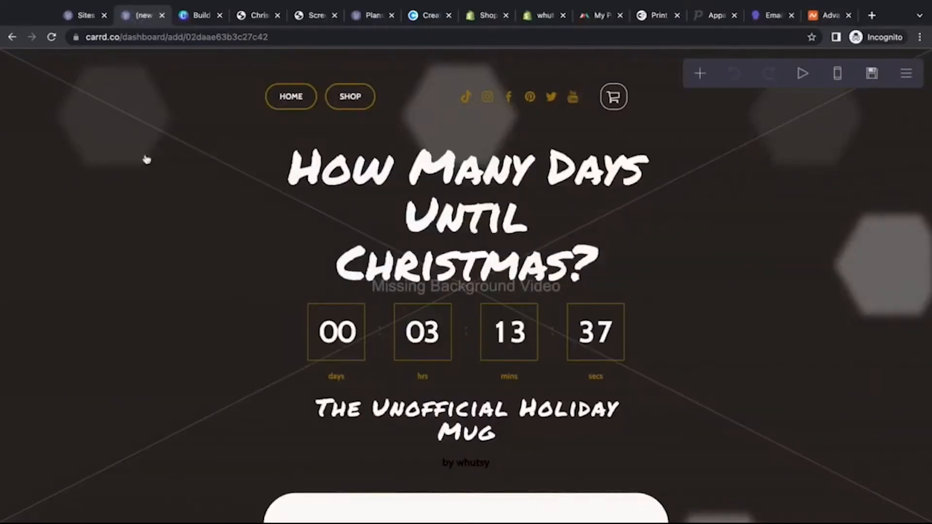
pyautogui.scroll(-3, 146, 160)
pyautogui.scroll(3, 146, 160)
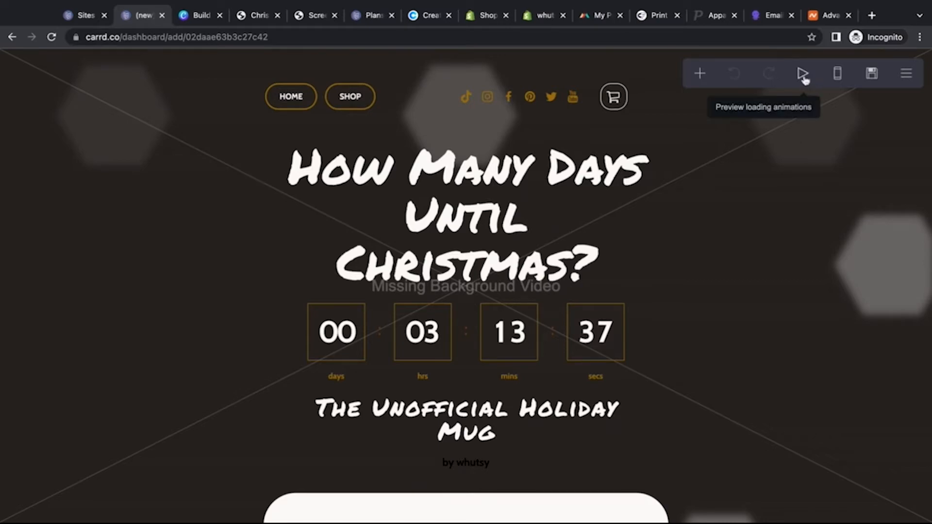
# Preview the page's loading animations twice with the play button.
pyautogui.click(803, 77)
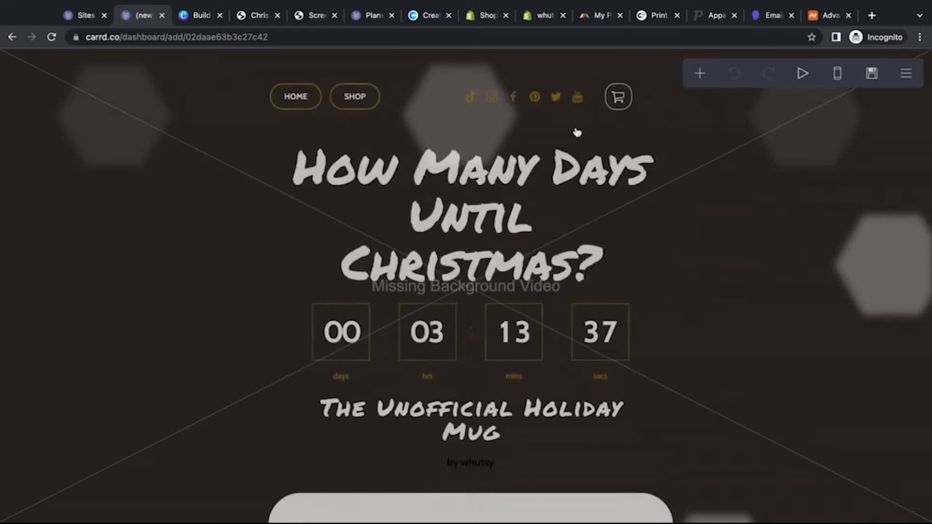
pyautogui.scroll(-5, 234, 267)
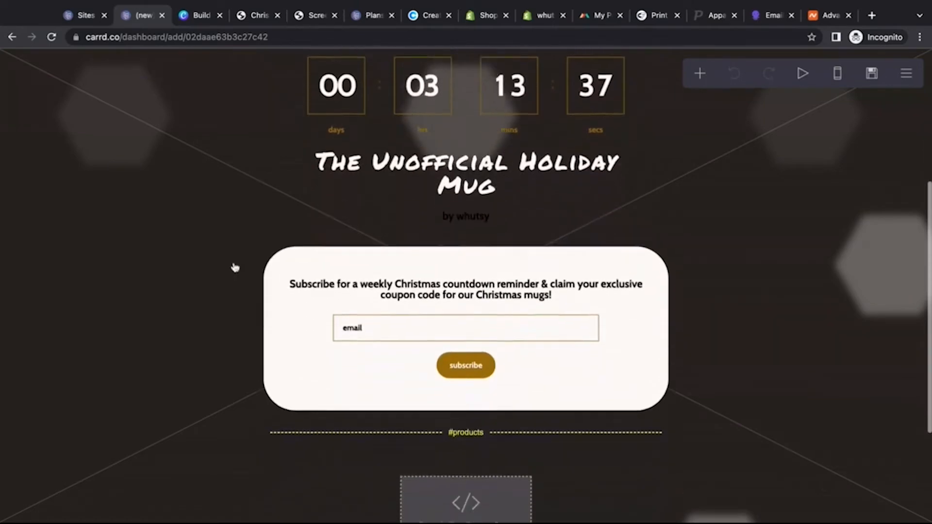
pyautogui.scroll(5, 235, 267)
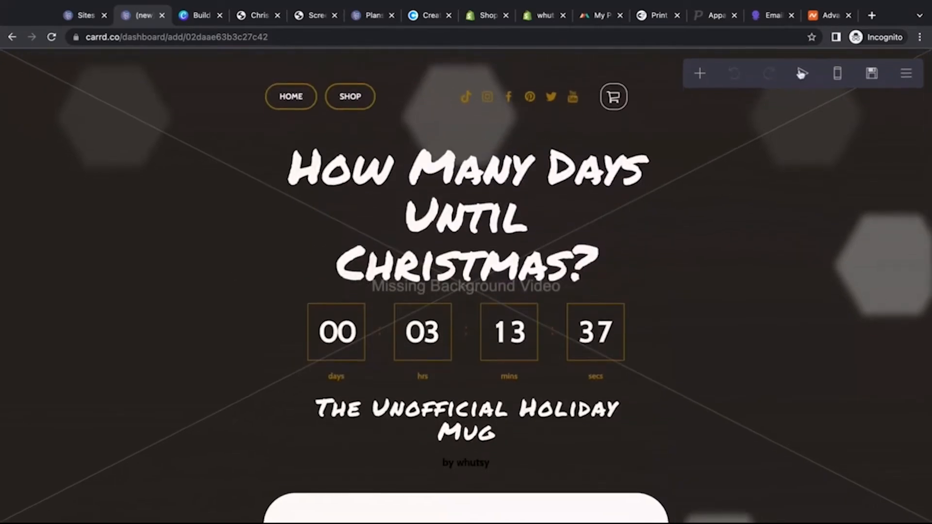
pyautogui.click(801, 76)
pyautogui.click(838, 81)
pyautogui.scroll(-15, 534, 345)
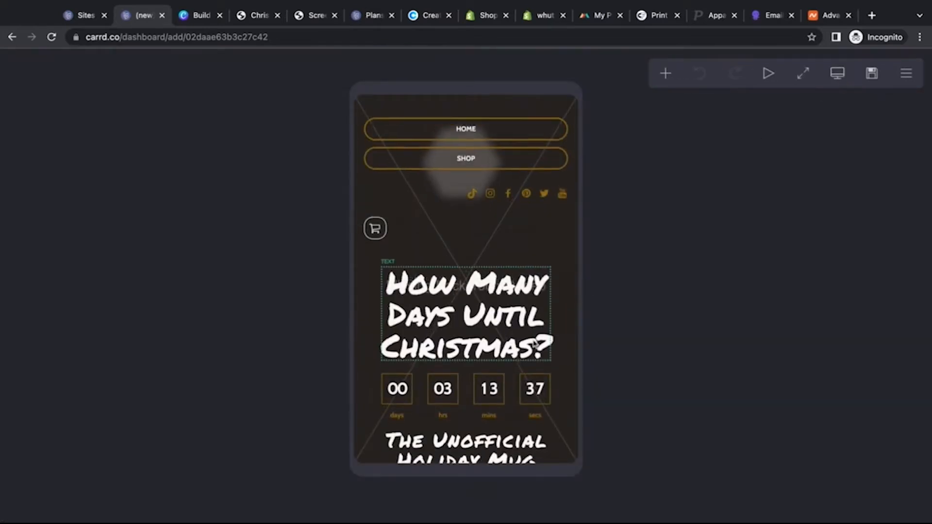
pyautogui.scroll(15, 534, 344)
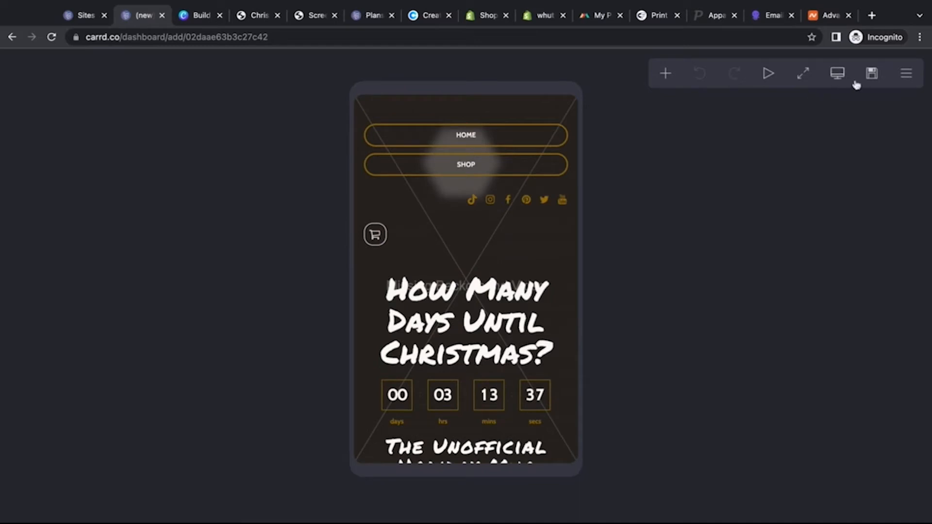
pyautogui.click(838, 74)
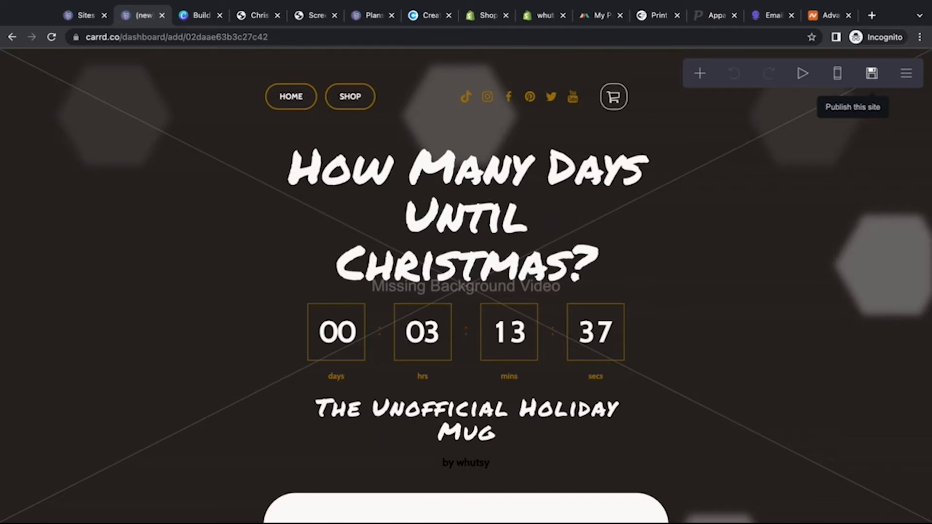
# Open the editor's hamburger menu, compare with the live demo's mug video, then return to the editor.
pyautogui.click(906, 74)
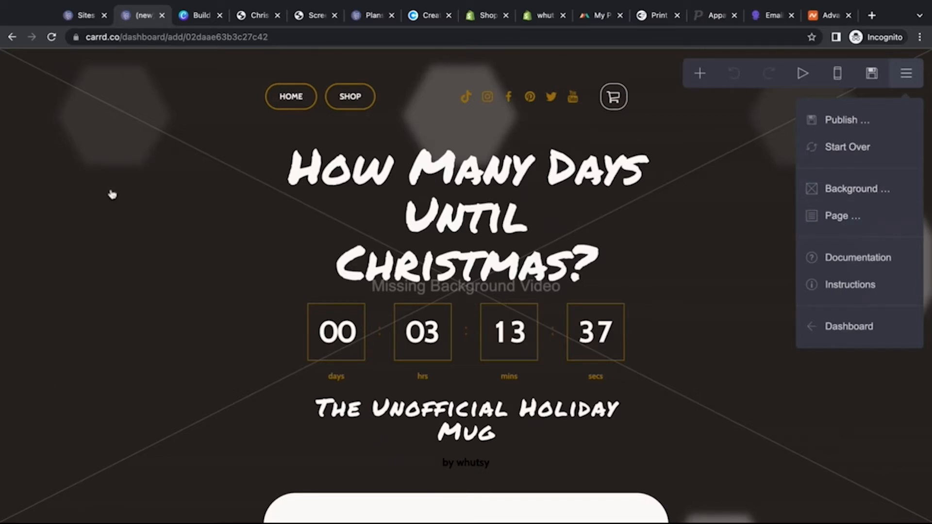
pyautogui.click(260, 17)
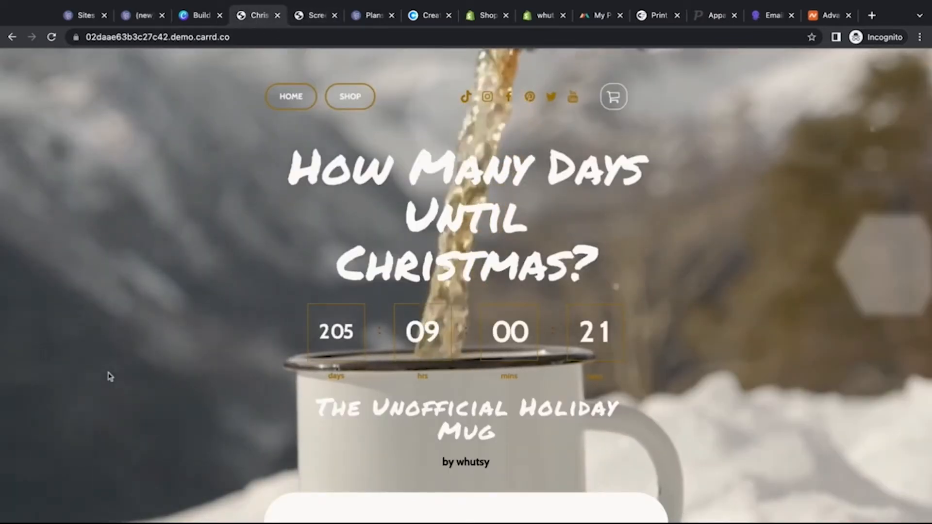
pyautogui.click(134, 18)
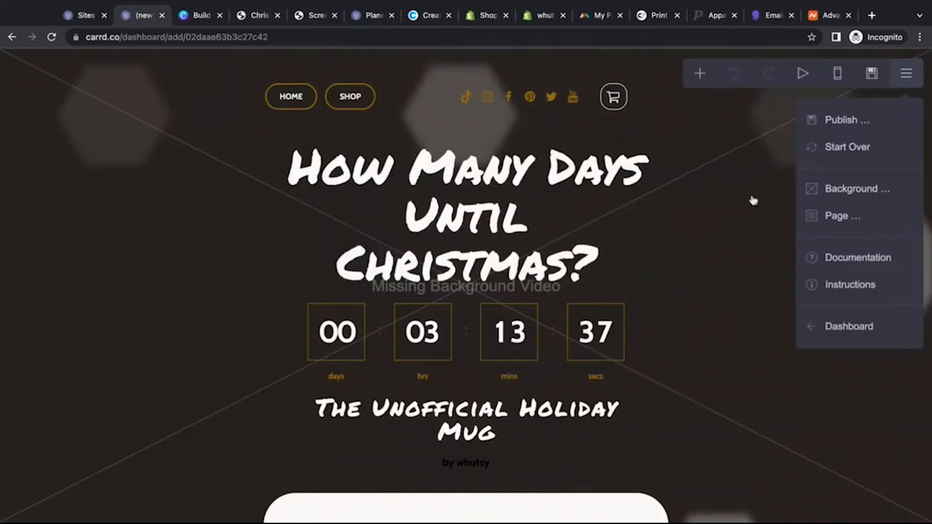
# Open the Background panel showing the Video style, empty MP4 slot and Center position.
pyautogui.click(862, 194)
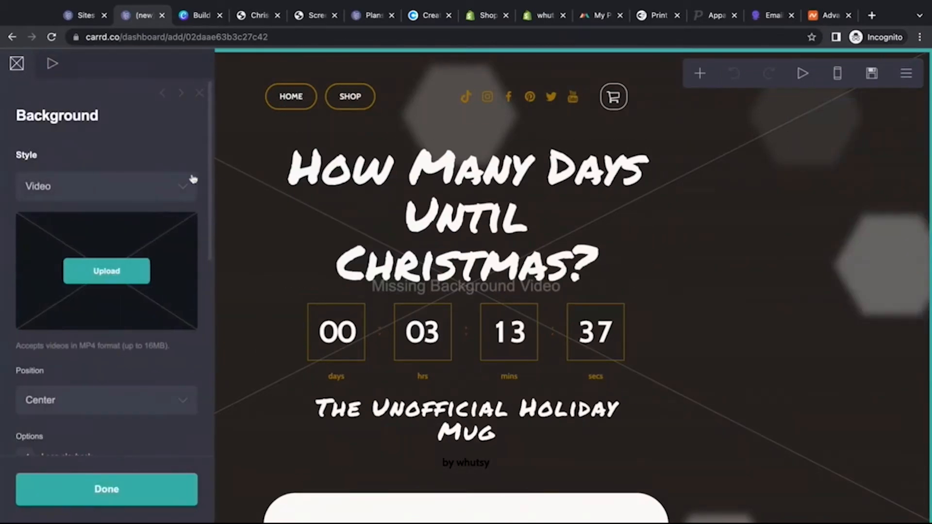
pyautogui.click(81, 491)
pyautogui.click(34, 237)
pyautogui.scroll(-6, 158, 400)
pyautogui.scroll(6, 158, 400)
pyautogui.click(186, 190)
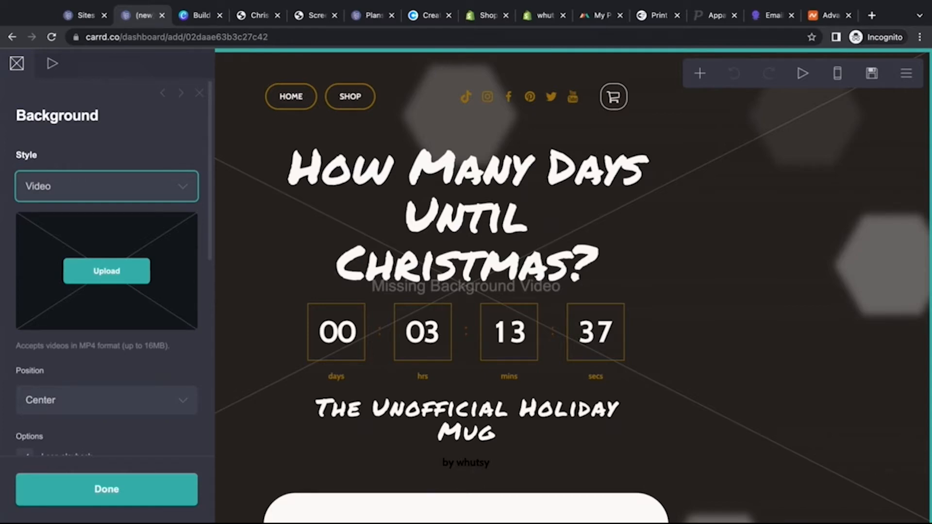
pyautogui.click(170, 145)
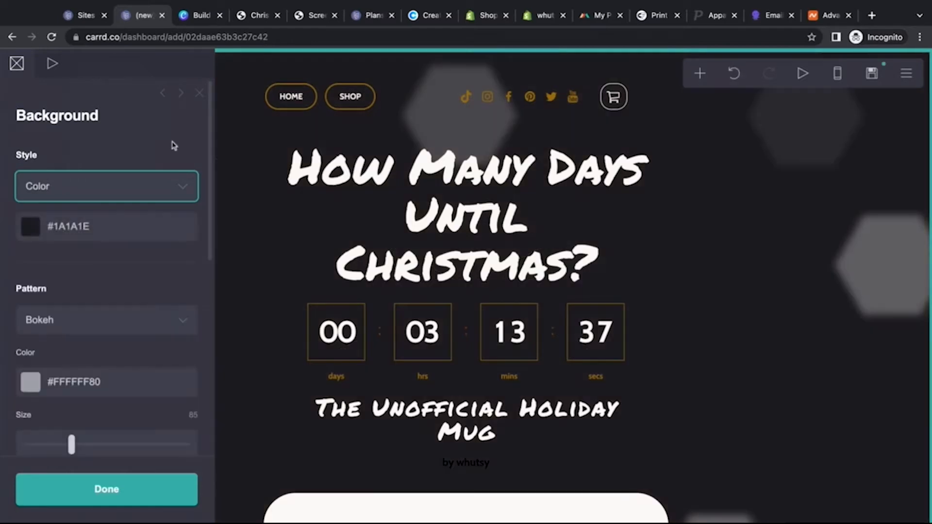
pyautogui.click(184, 194)
pyautogui.click(180, 196)
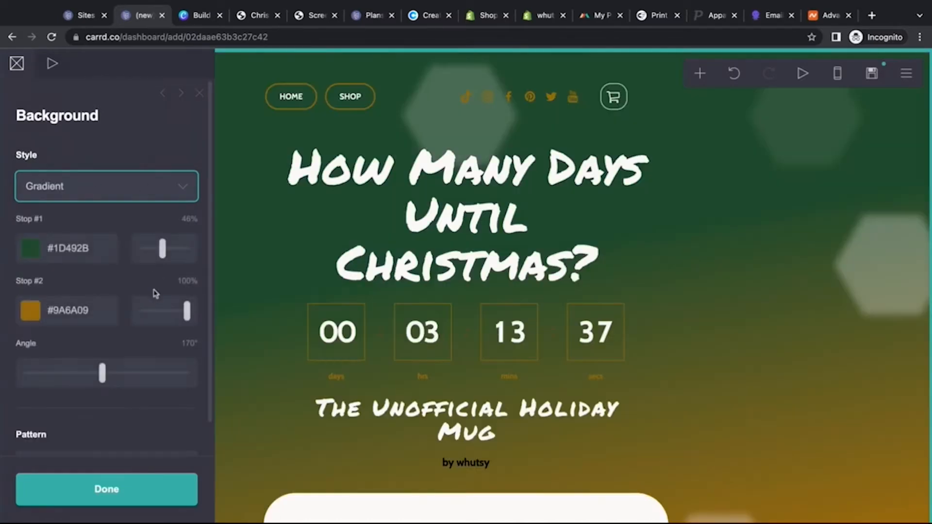
pyautogui.click(181, 191)
pyautogui.click(174, 206)
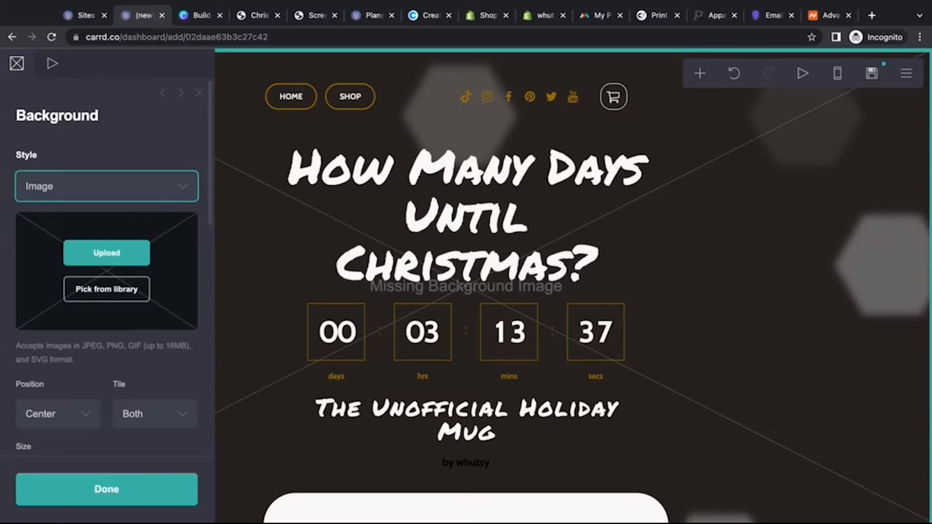
pyautogui.click(178, 212)
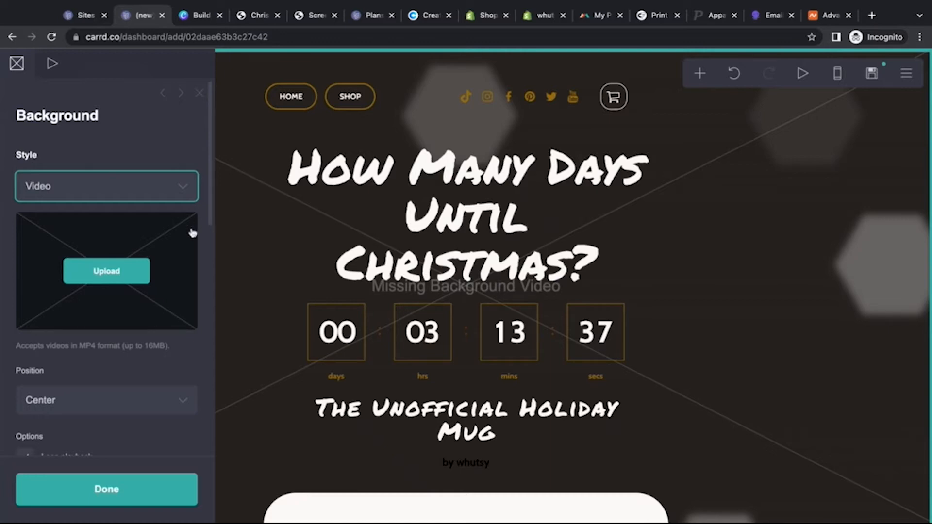
pyautogui.scroll(-3, 190, 229)
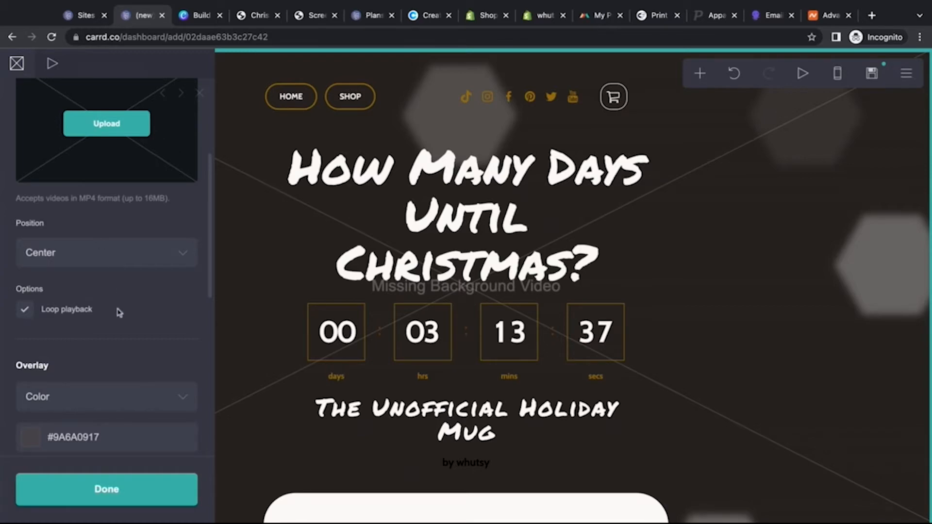
pyautogui.scroll(-1, 120, 313)
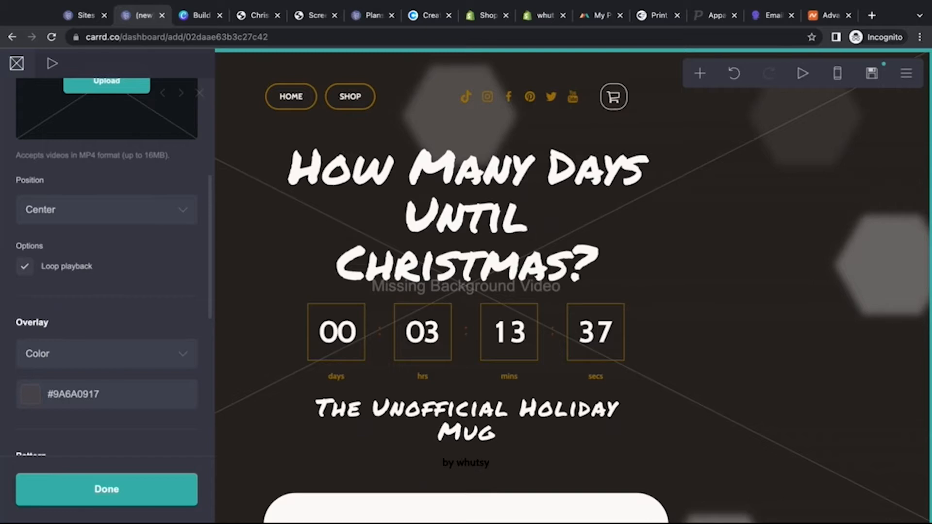
pyautogui.scroll(-5, 120, 230)
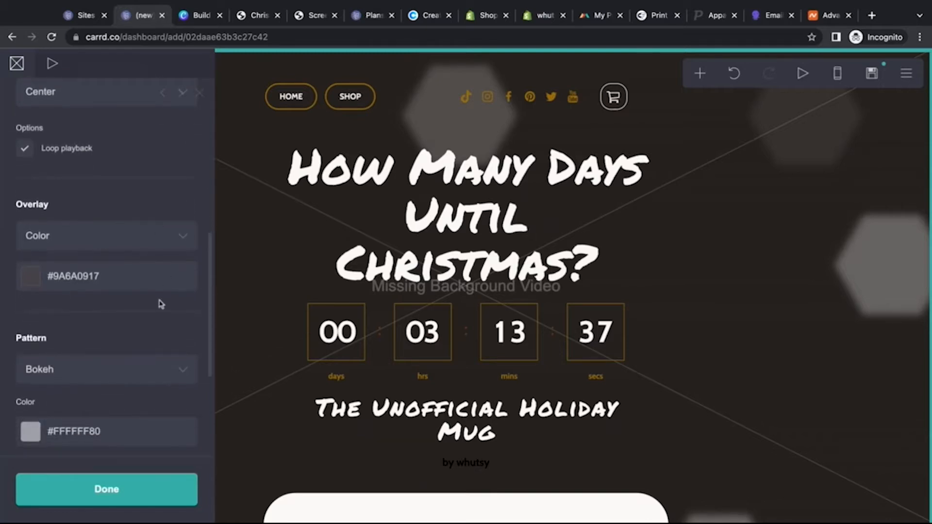
pyautogui.scroll(-3, 160, 303)
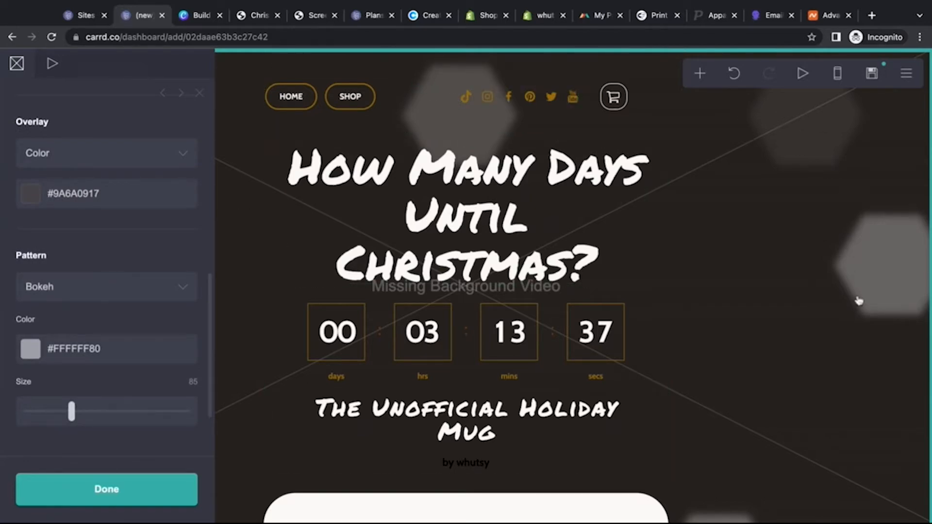
pyautogui.click(170, 291)
pyautogui.click(161, 226)
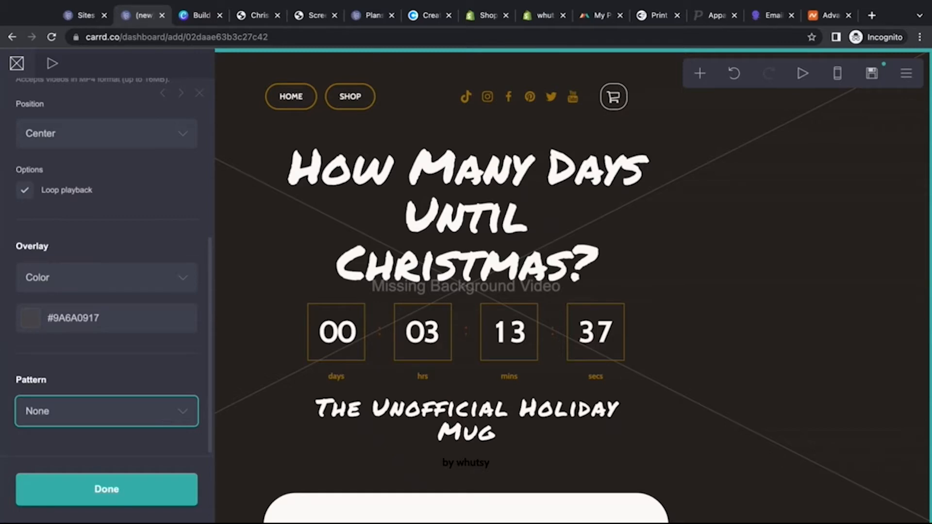
pyautogui.click(178, 197)
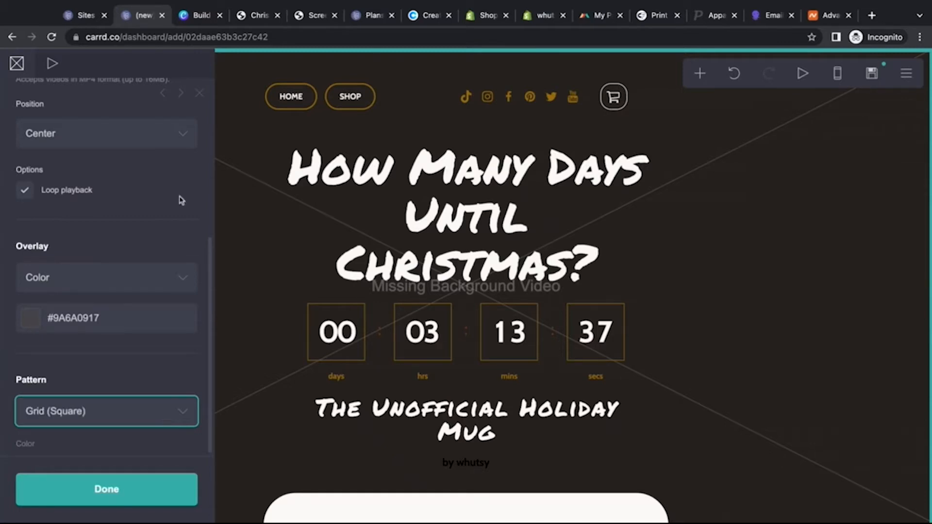
pyautogui.click(164, 414)
pyautogui.click(167, 500)
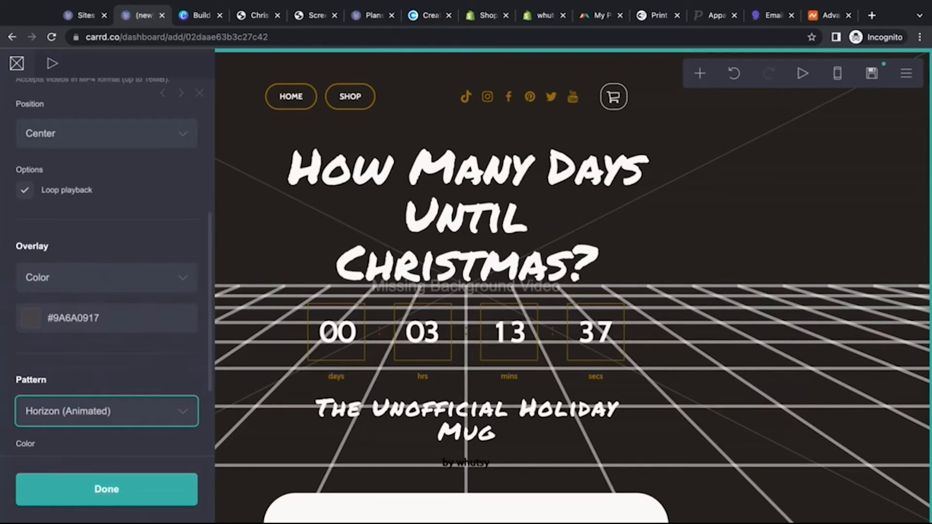
pyautogui.click(189, 196)
pyautogui.click(189, 196)
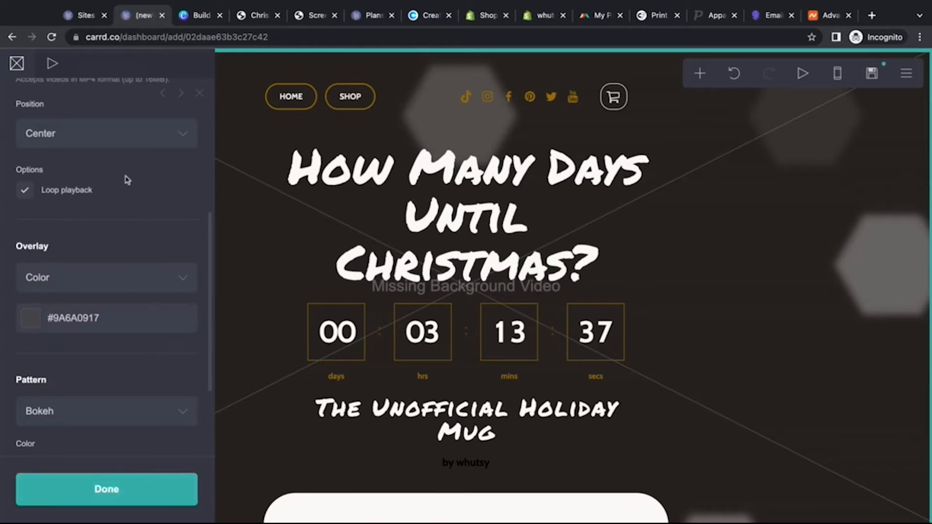
# Try a Fade In on-load animation for the background, then set it back to None.
pyautogui.click(52, 68)
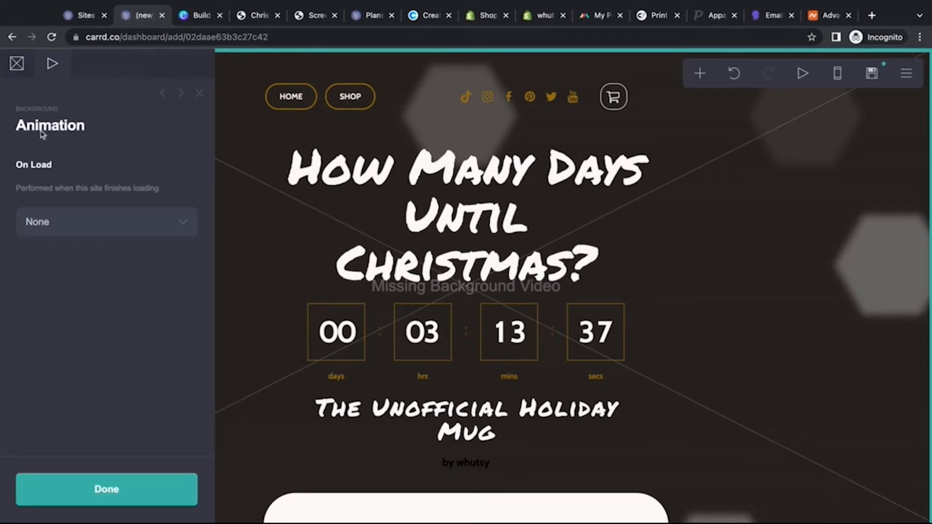
pyautogui.click(119, 224)
pyautogui.click(144, 241)
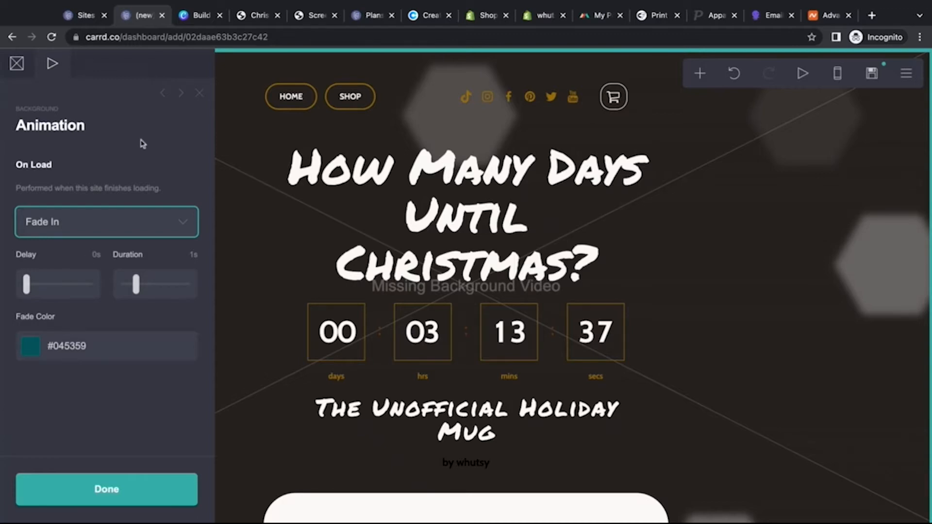
pyautogui.click(127, 230)
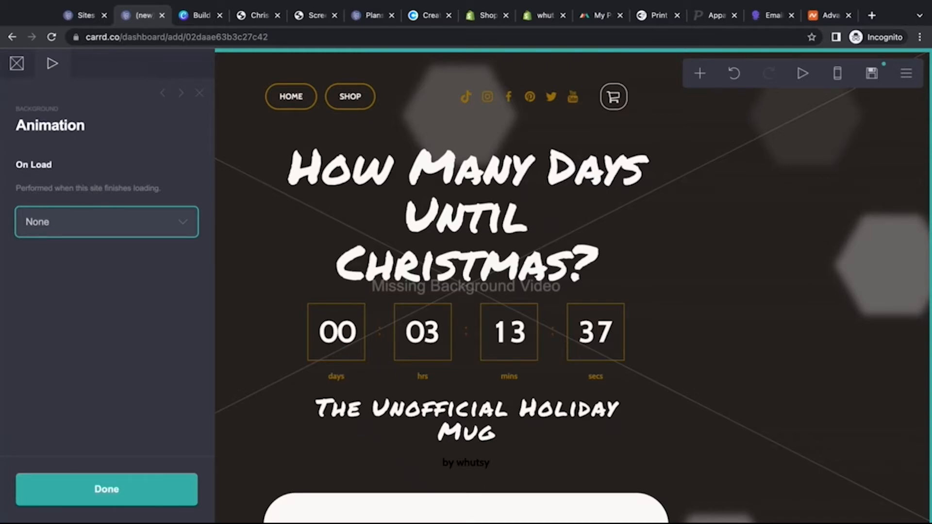
pyautogui.click(142, 489)
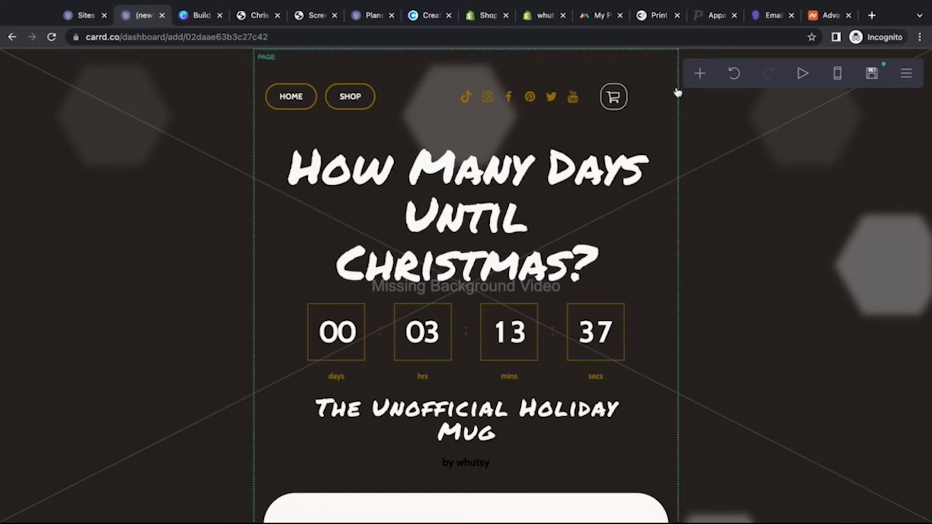
pyautogui.click(905, 74)
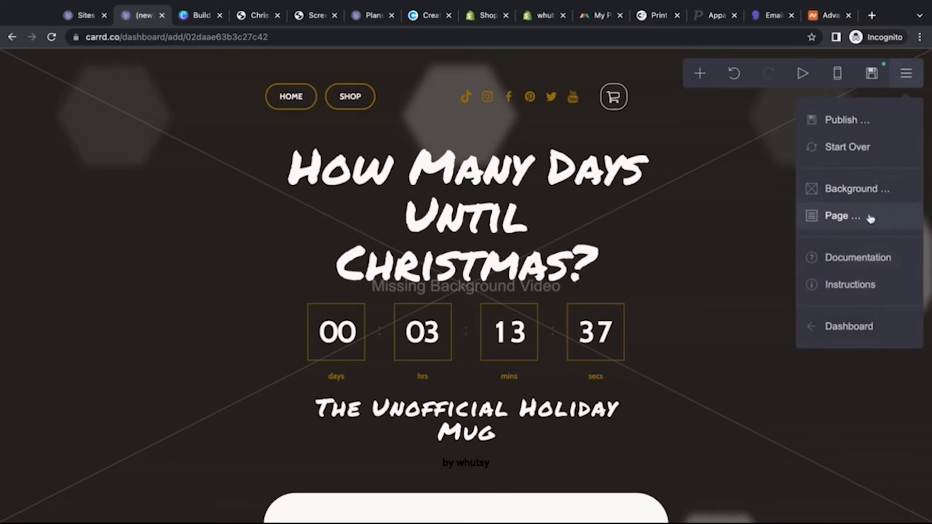
pyautogui.click(680, 200)
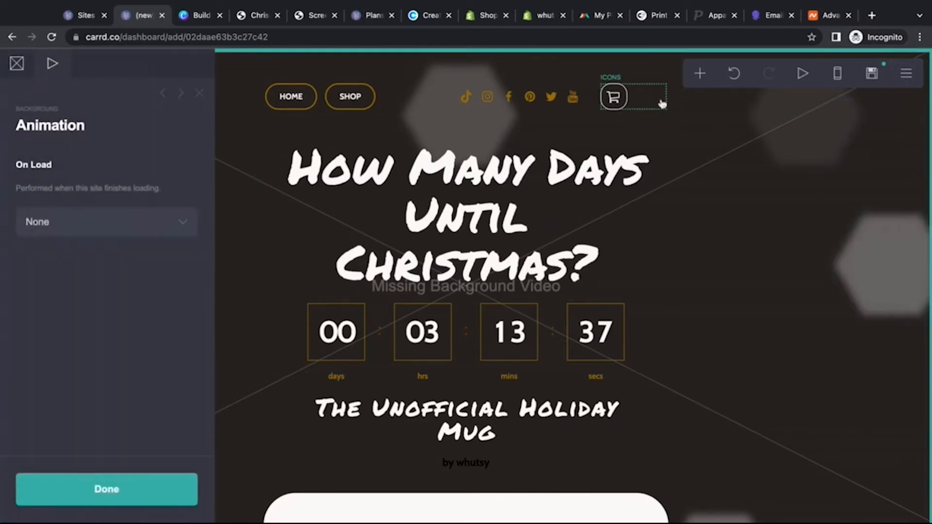
# Open the Page settings, review the page, and nudge the content Width slider around 40.
pyautogui.click(672, 111)
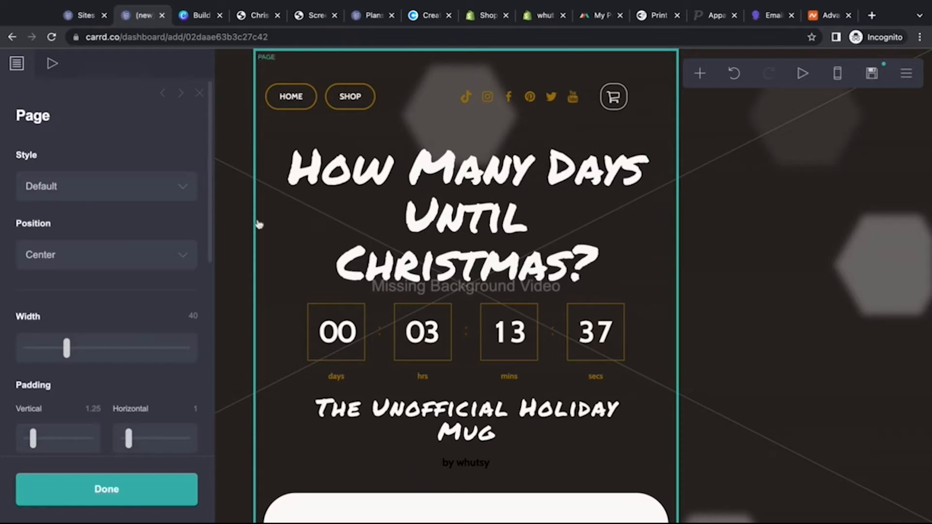
pyautogui.scroll(-1, 754, 404)
pyautogui.scroll(-8, 755, 404)
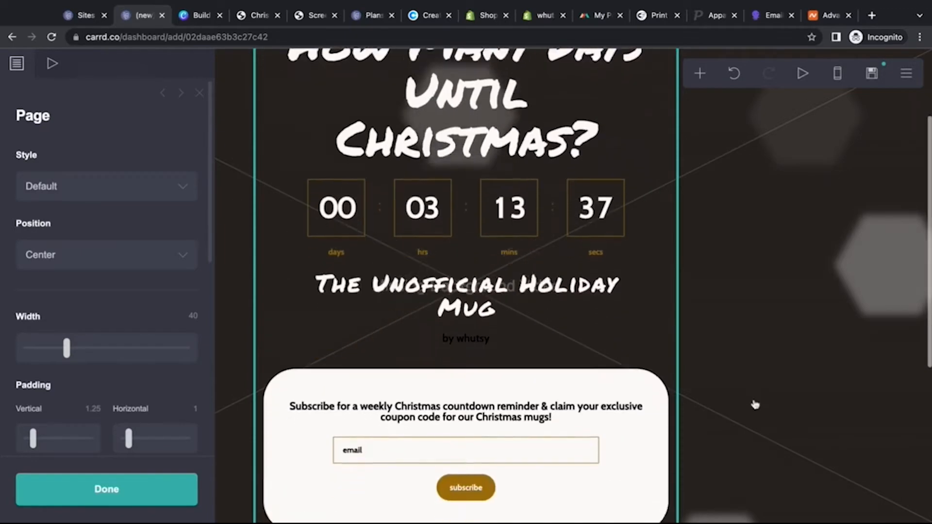
pyautogui.scroll(10, 466, 286)
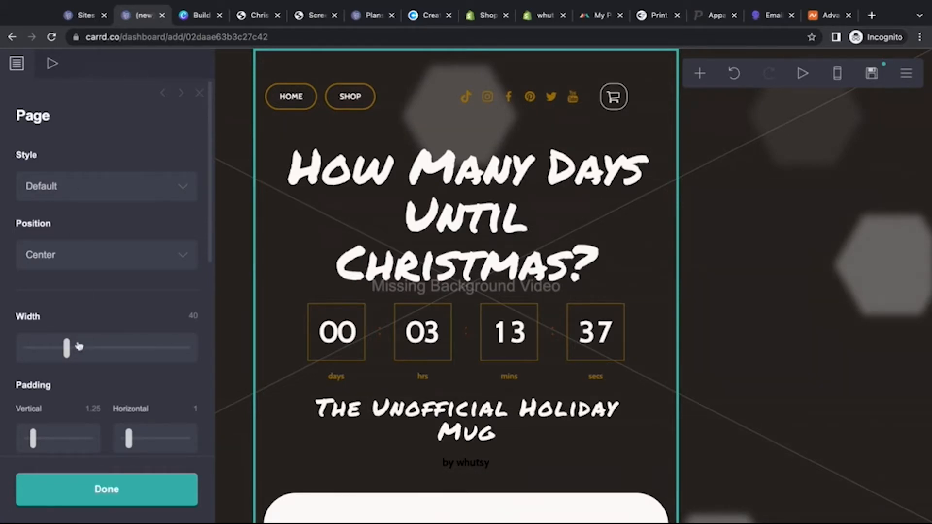
pyautogui.moveTo(67, 349)
pyautogui.mouseDown()
pyautogui.moveTo(167, 348)
pyautogui.moveTo(27, 348)
pyautogui.moveTo(66, 348)
pyautogui.mouseUp()
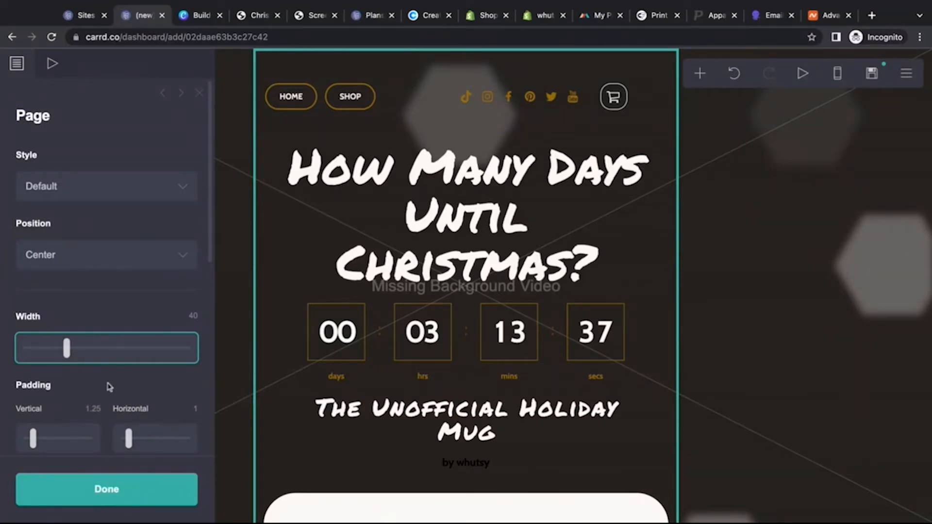
pyautogui.scroll(-1, 109, 386)
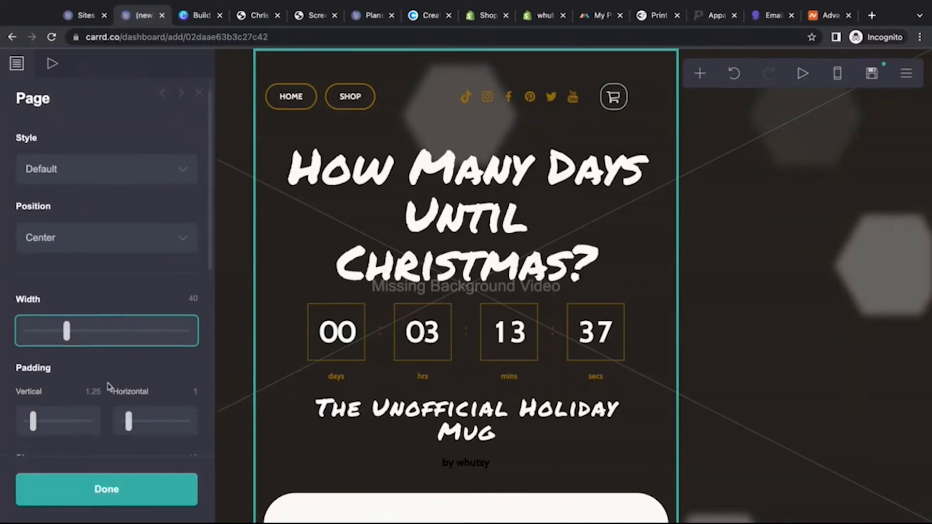
pyautogui.click(161, 181)
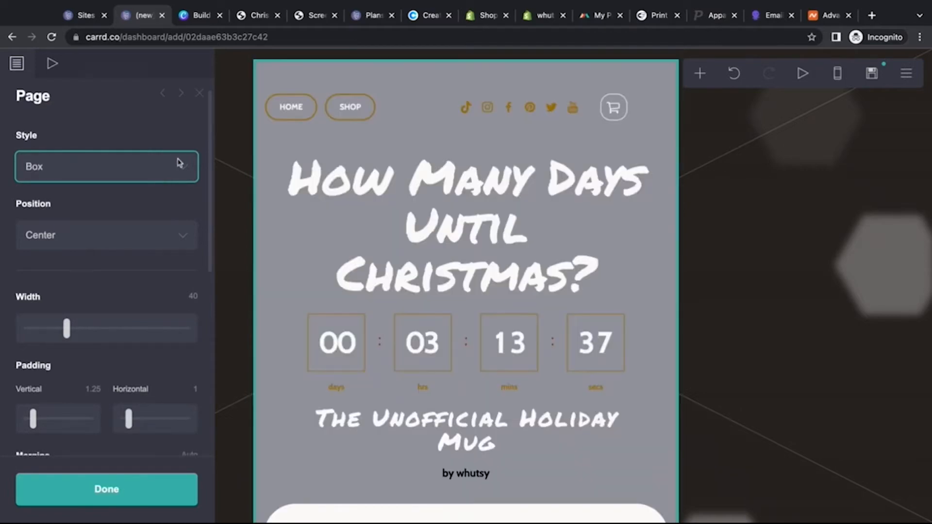
pyautogui.click(178, 184)
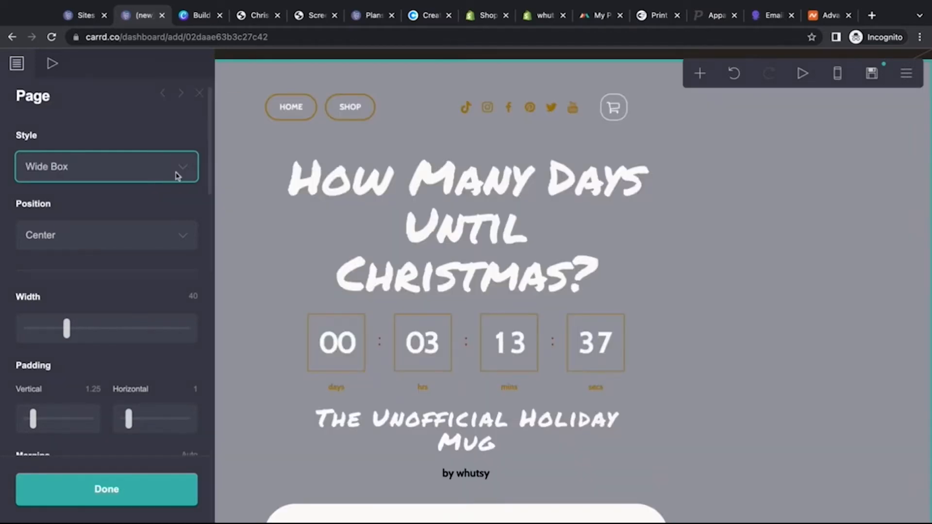
pyautogui.click(176, 188)
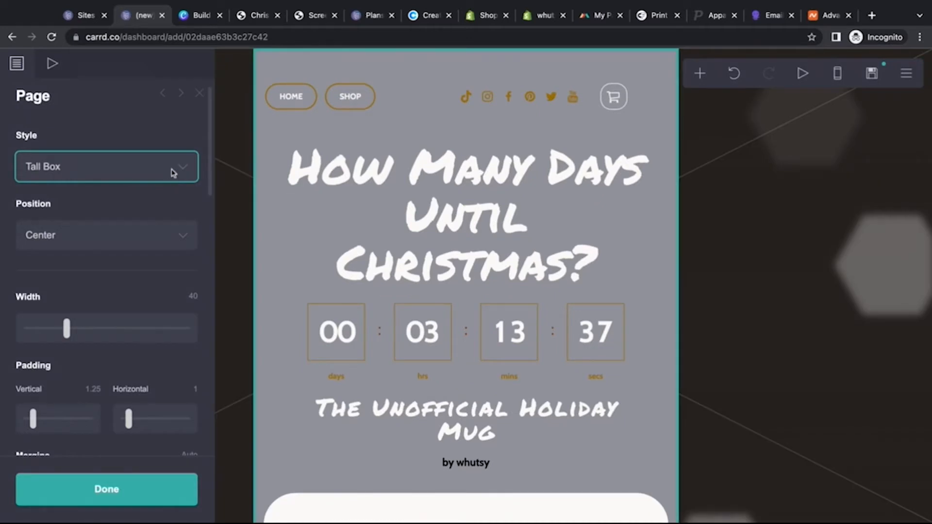
pyautogui.click(171, 174)
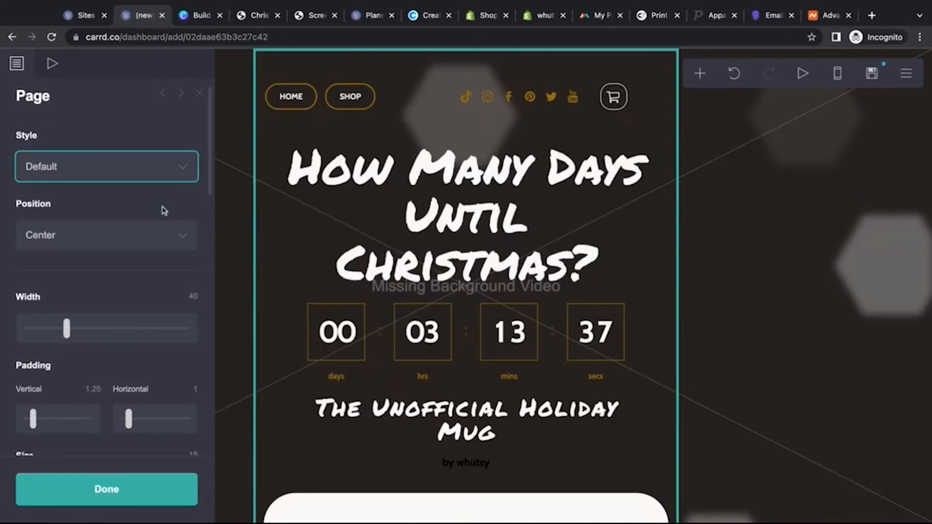
pyautogui.scroll(-1, 164, 210)
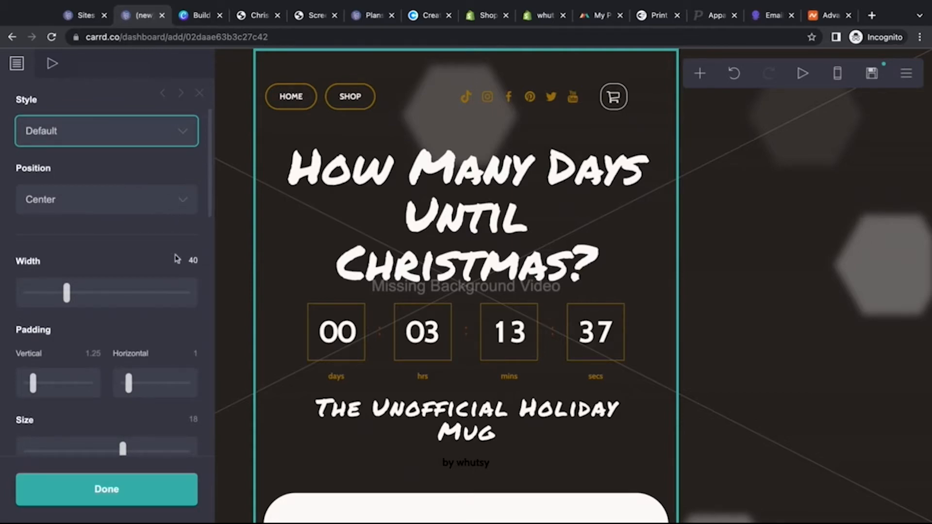
pyautogui.scroll(-6, 177, 259)
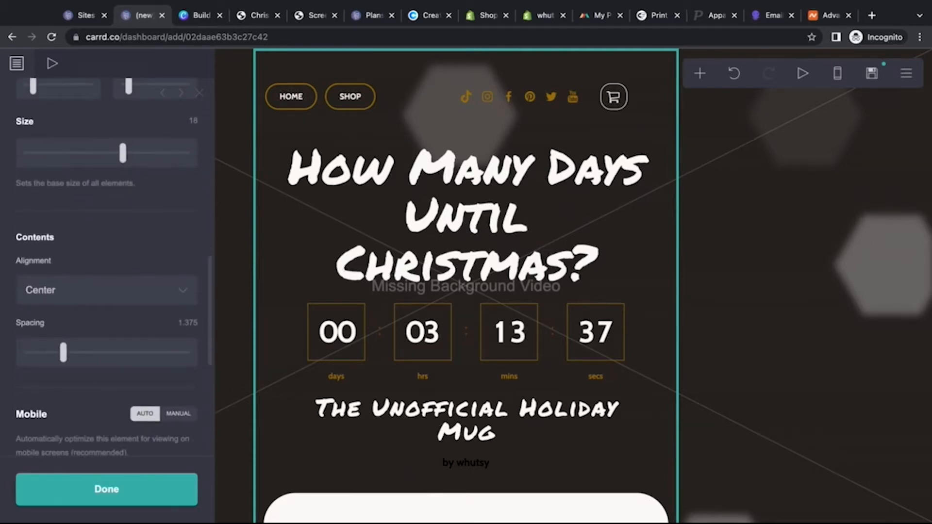
pyautogui.scroll(5, 107, 262)
pyautogui.scroll(1, 71, 335)
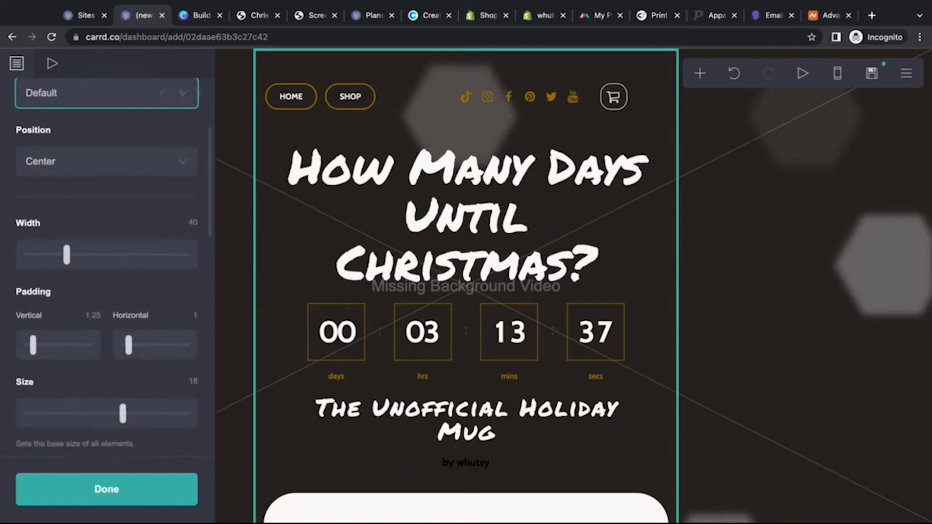
pyautogui.scroll(-1, 72, 335)
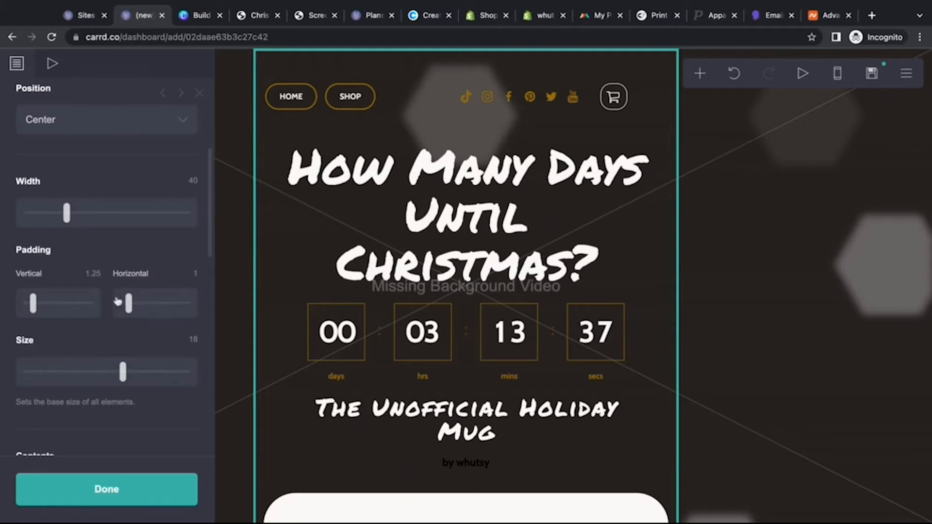
# Set vertical padding to 0, trying wider horizontal padding before returning it to 1.
pyautogui.moveTo(34, 306)
pyautogui.mouseDown()
pyautogui.moveTo(90, 304)
pyautogui.moveTo(26, 304)
pyautogui.mouseUp()
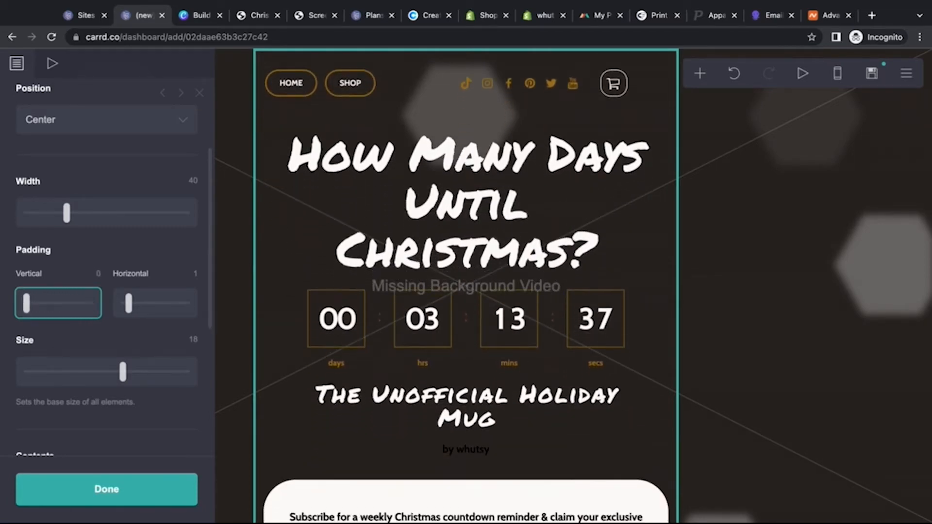
pyautogui.moveTo(128, 304); pyautogui.dragTo(187, 304)
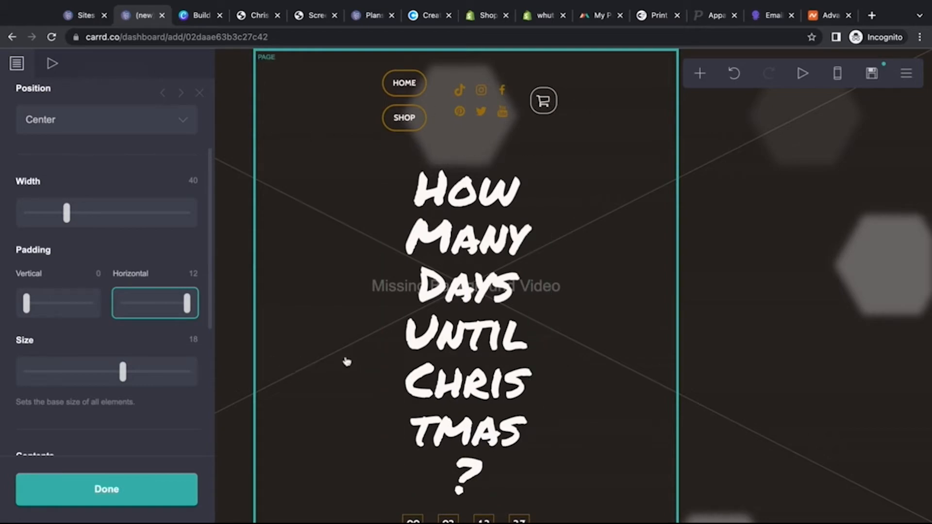
pyautogui.moveTo(187, 307); pyautogui.dragTo(129, 303)
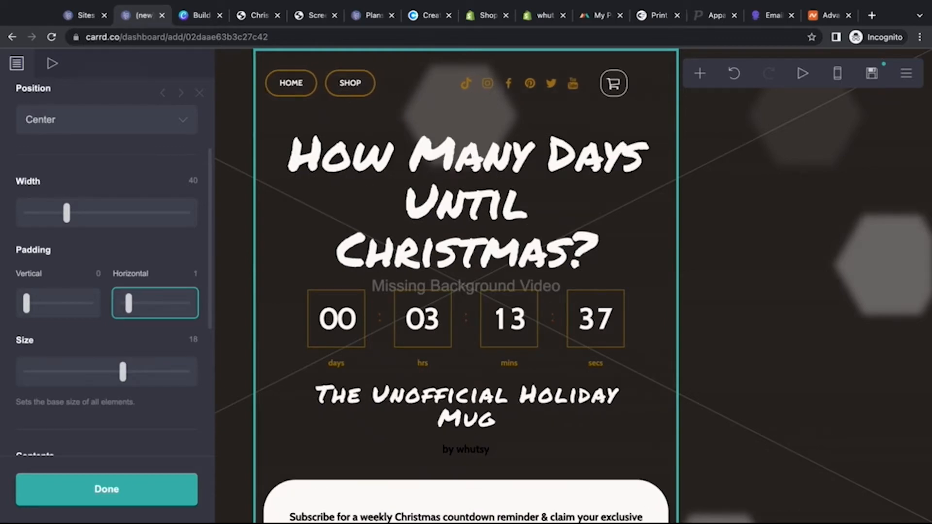
# Test enlarging the base Size slider for all page elements.
pyautogui.scroll(-3, 147, 371)
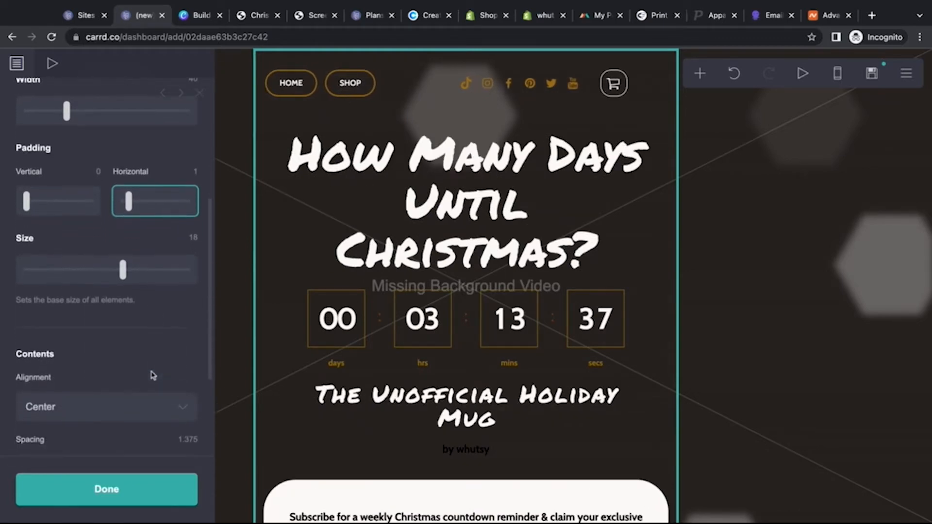
pyautogui.click(124, 273)
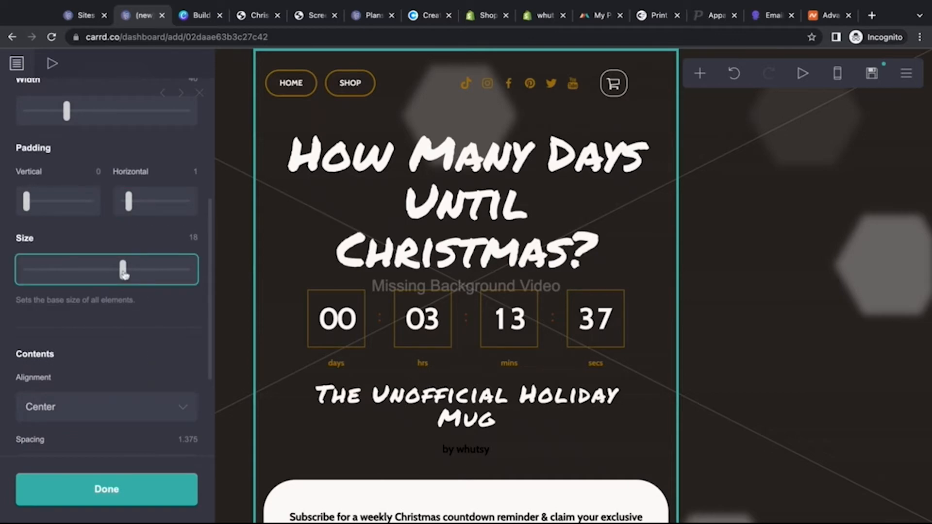
pyautogui.moveTo(124, 273)
pyautogui.mouseDown()
pyautogui.moveTo(187, 270)
pyautogui.moveTo(69, 269)
pyautogui.moveTo(122, 270)
pyautogui.mouseUp()
pyautogui.scroll(-3, 117, 333)
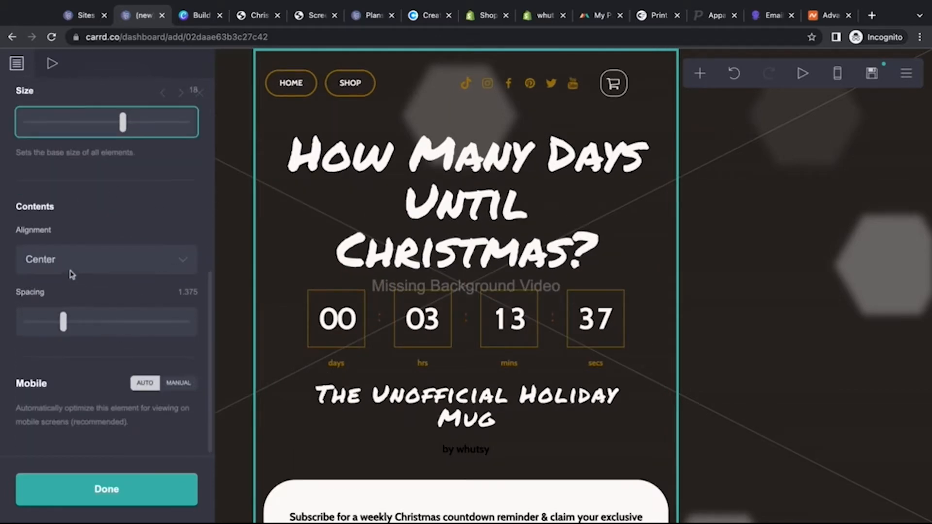
pyautogui.click(112, 266)
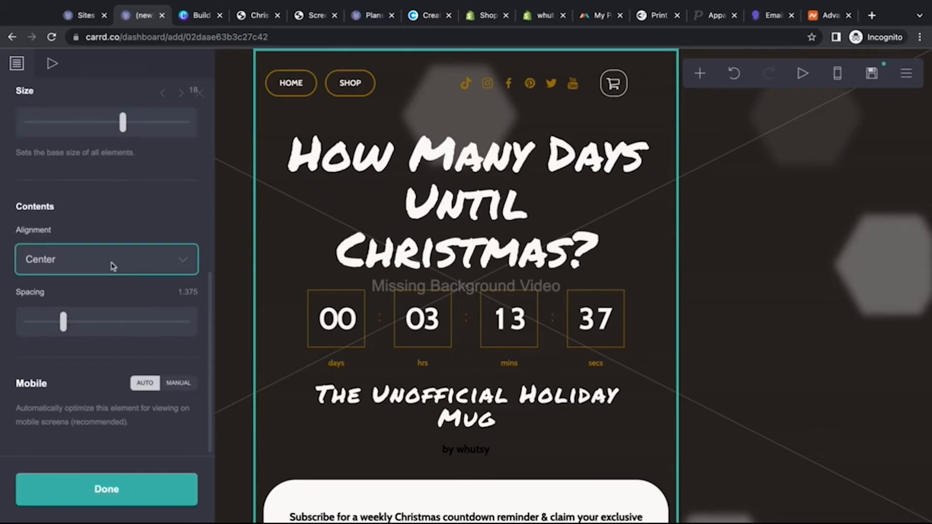
pyautogui.click(174, 235)
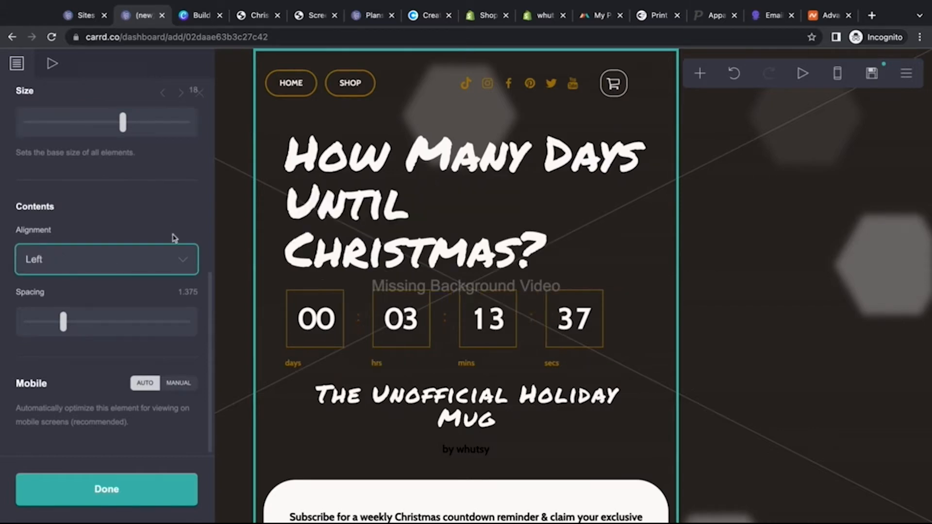
pyautogui.click(171, 260)
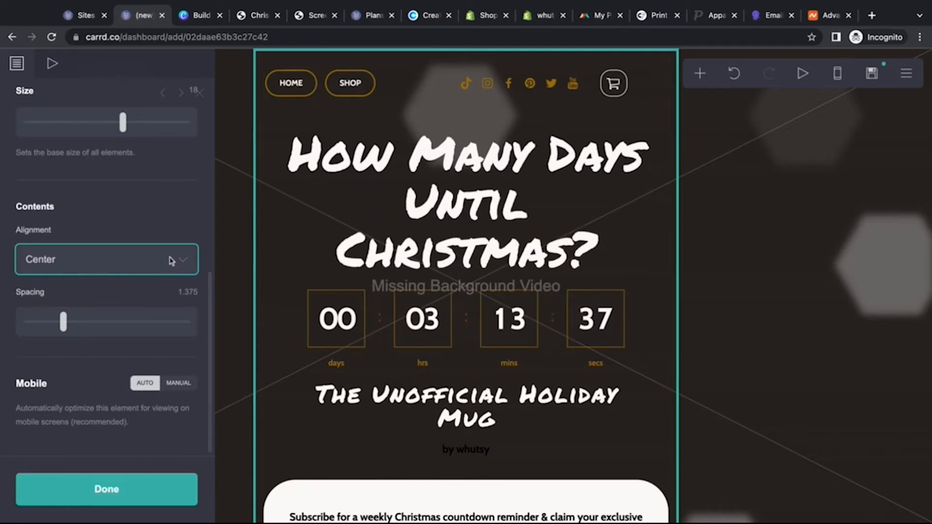
pyautogui.click(171, 261)
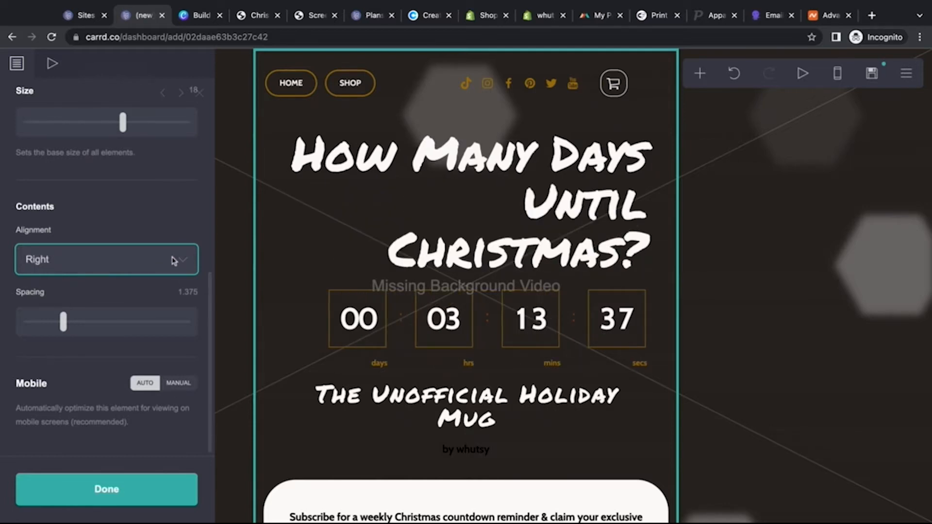
pyautogui.click(171, 261)
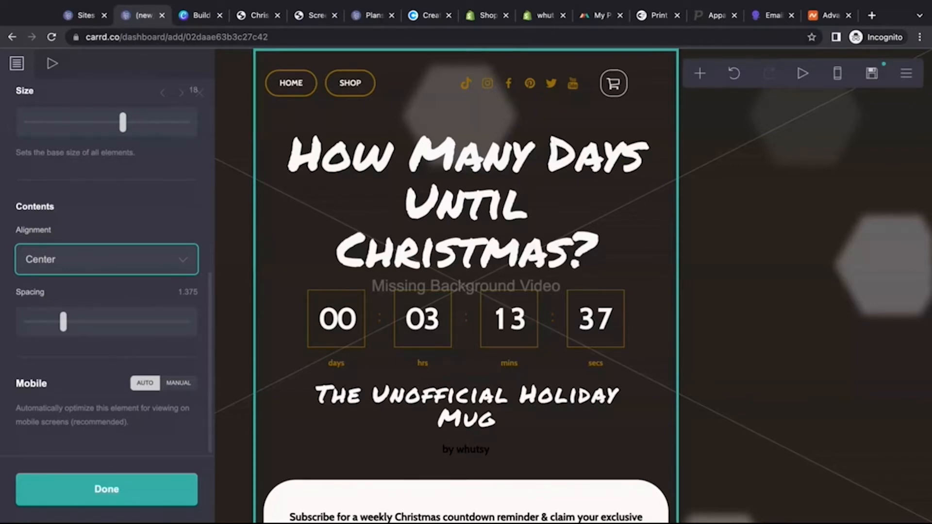
# Set Contents Spacing to 1.5 and switch Mobile optimisation from Auto to Manual.
pyautogui.click(63, 327)
pyautogui.press('Right')
pyautogui.press('Right')
pyautogui.press('Right')
pyautogui.press('Right')
pyautogui.press('Right')
pyautogui.press('Right')
pyautogui.press('Right')
pyautogui.press('Right')
pyautogui.press('Right')
pyautogui.press('Right')
pyautogui.press('Right')
pyautogui.press('Right')
pyautogui.press('Right')
pyautogui.press('Right')
pyautogui.press('Right')
pyautogui.press('Right')
pyautogui.press('Right')
pyautogui.press('Right')
pyautogui.press('Right')
pyautogui.press('Right')
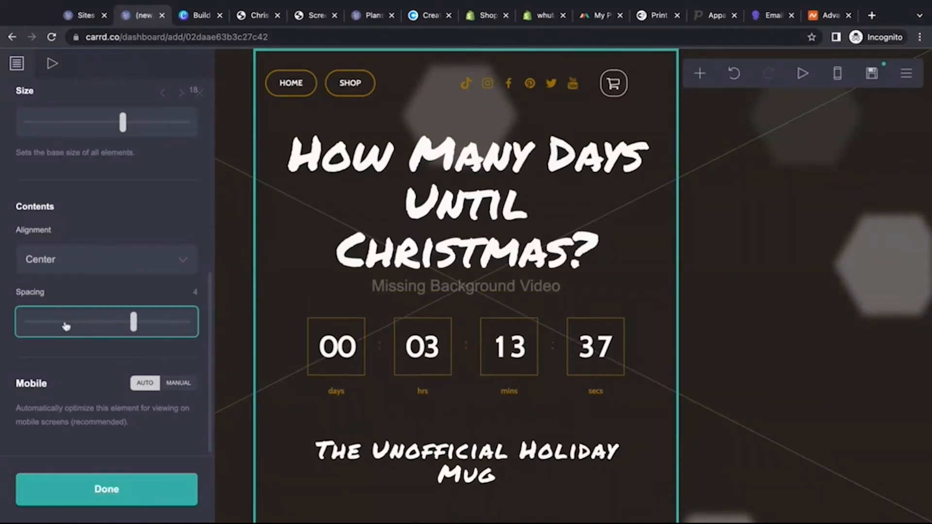
pyautogui.press('Right')
pyautogui.press('Right')
pyautogui.press('Right')
pyautogui.press('Right')
pyautogui.press('Right')
pyautogui.press('Right')
pyautogui.press('Right')
pyautogui.moveTo(137, 322); pyautogui.dragTo(66, 322)
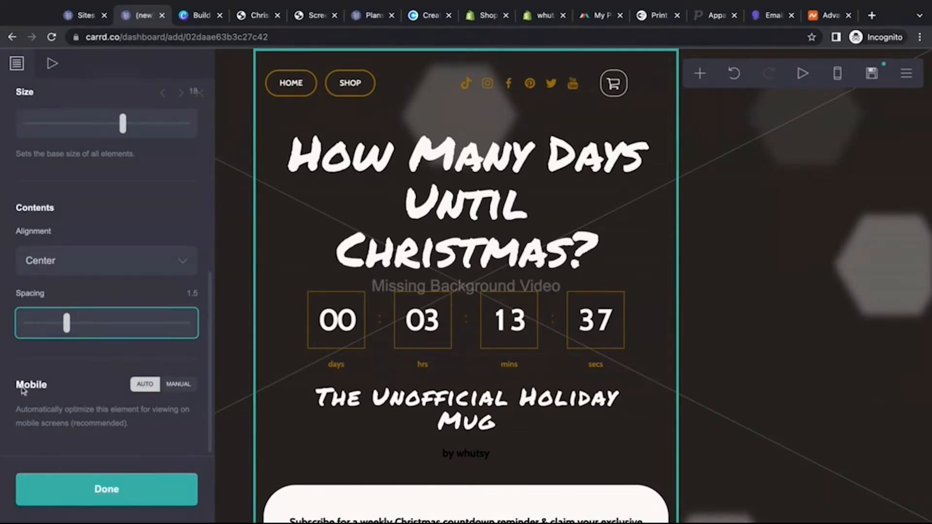
pyautogui.click(183, 385)
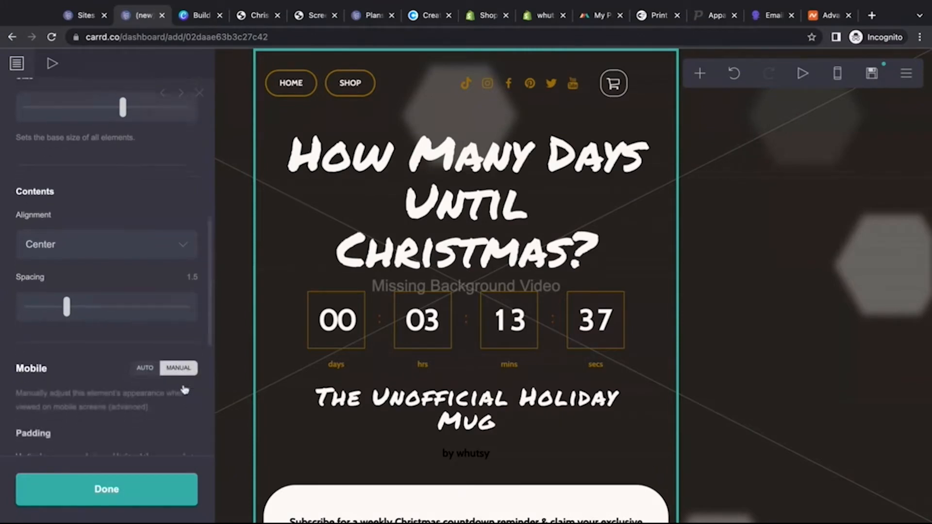
pyautogui.scroll(-5, 184, 389)
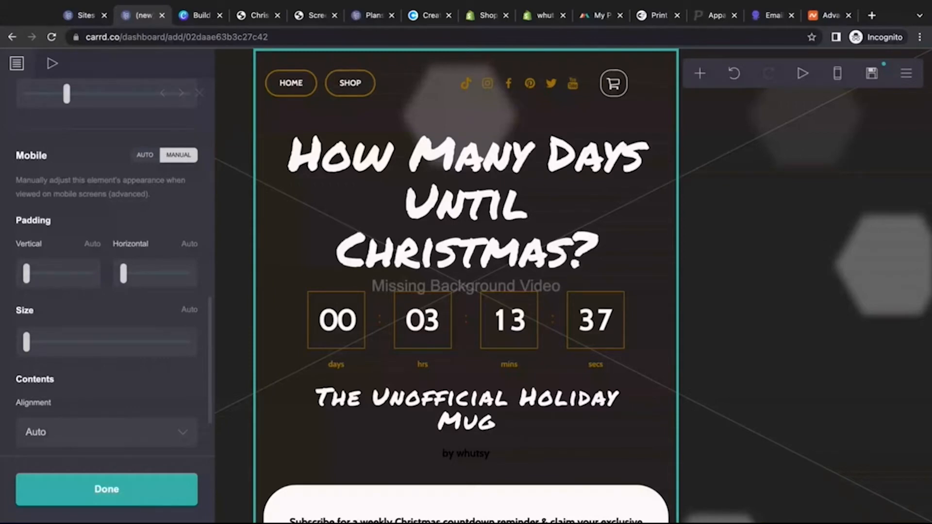
# Preview on mobile and try the Manual Size, Padding and left/right Alignment settings.
pyautogui.click(837, 74)
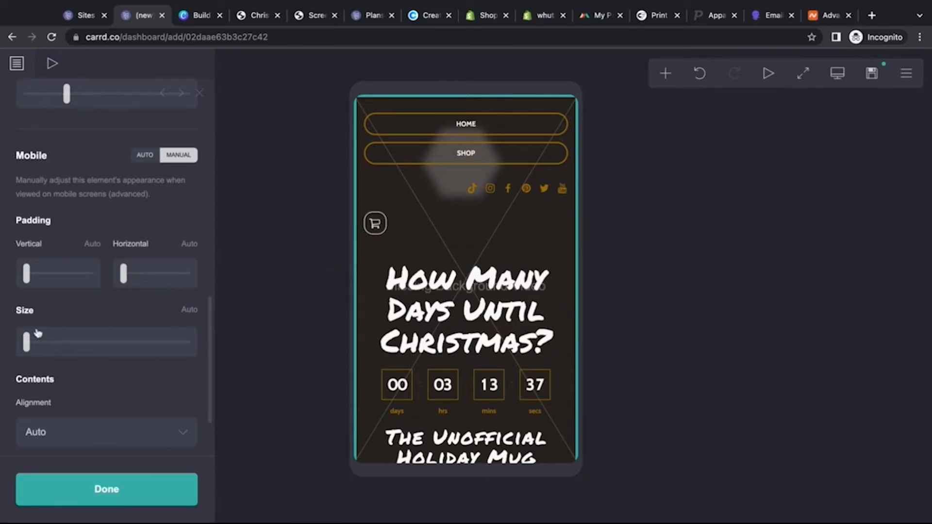
pyautogui.moveTo(27, 343)
pyautogui.mouseDown()
pyautogui.moveTo(66, 342)
pyautogui.moveTo(27, 342)
pyautogui.mouseUp()
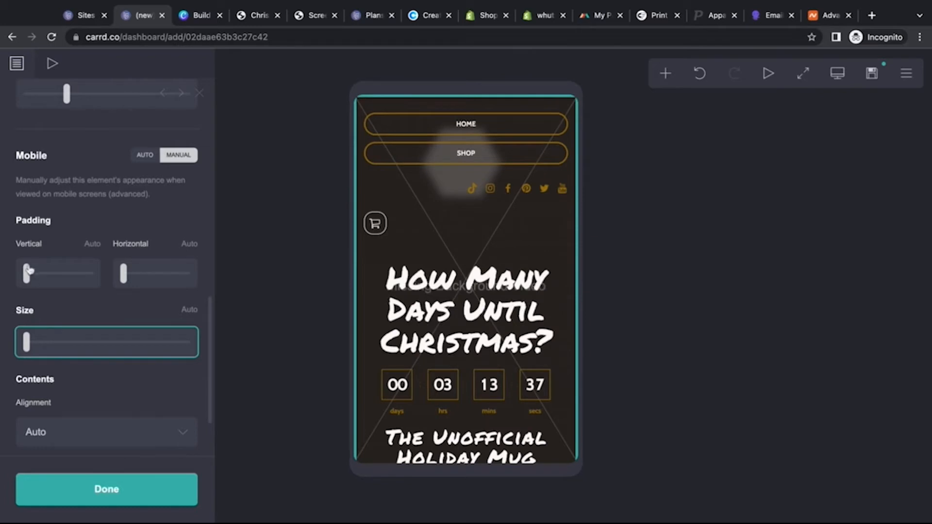
pyautogui.moveTo(26, 273); pyautogui.dragTo(1, 278)
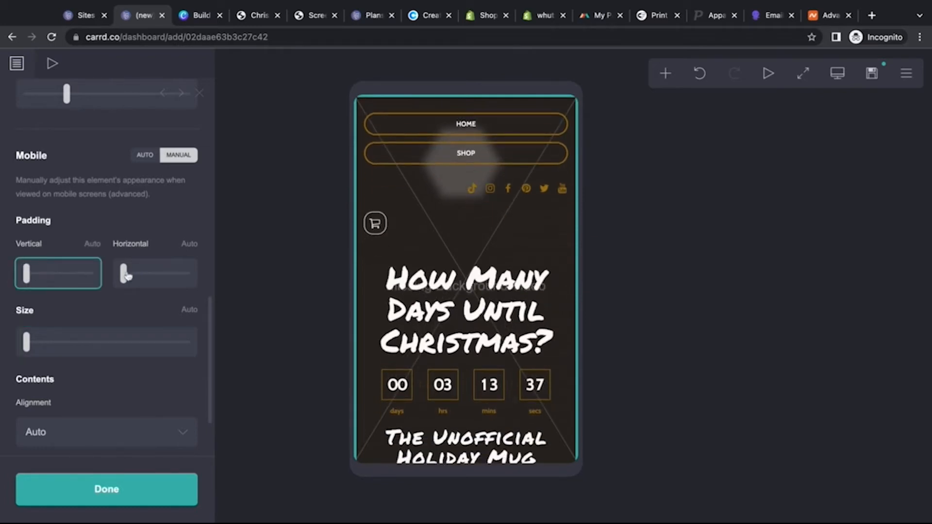
pyautogui.moveTo(124, 273)
pyautogui.mouseDown()
pyautogui.moveTo(154, 273)
pyautogui.moveTo(125, 276)
pyautogui.mouseUp()
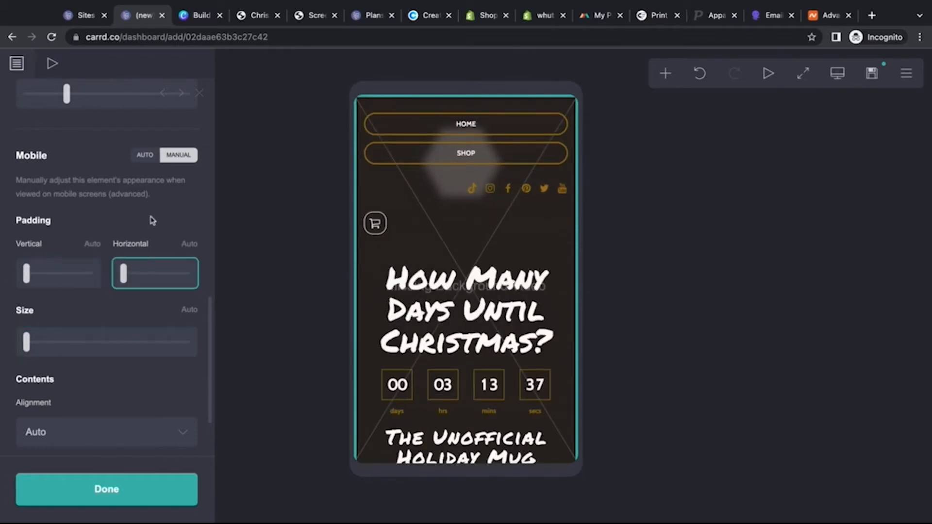
pyautogui.click(161, 434)
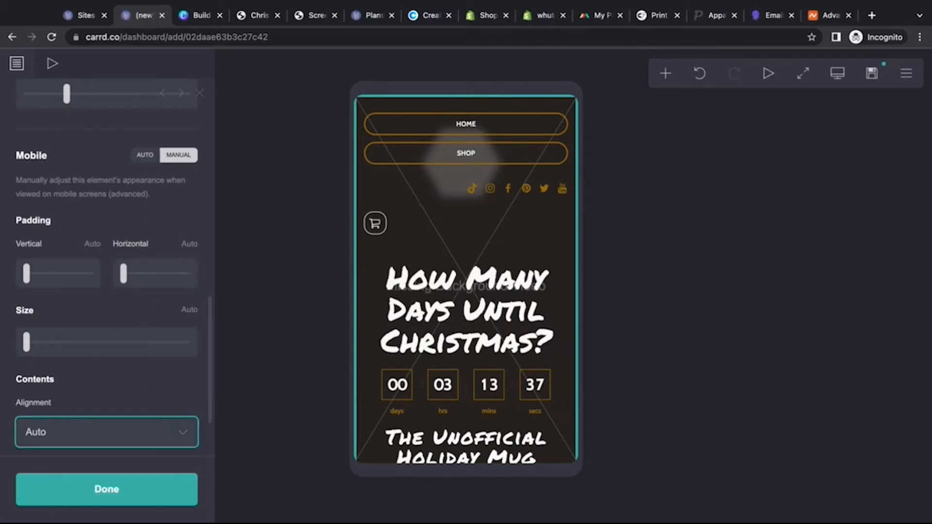
pyautogui.click(161, 443)
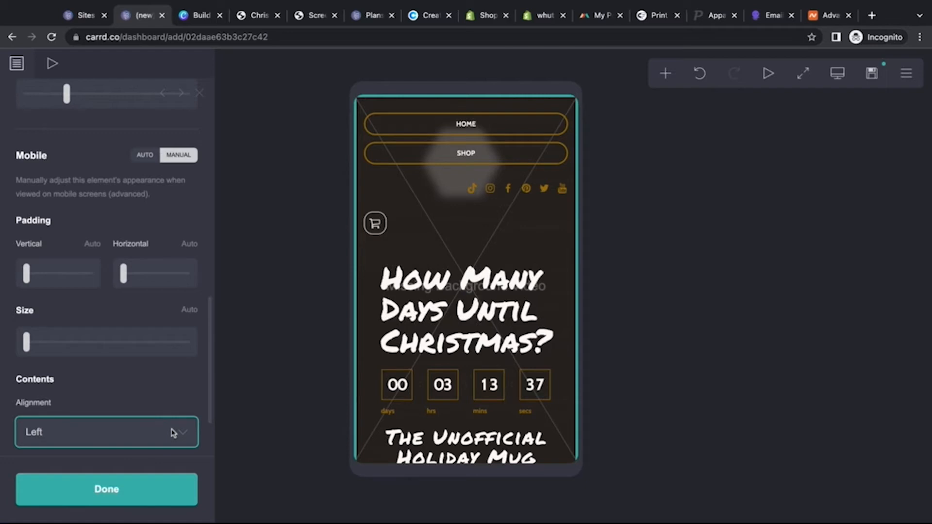
pyautogui.click(173, 432)
pyautogui.click(174, 444)
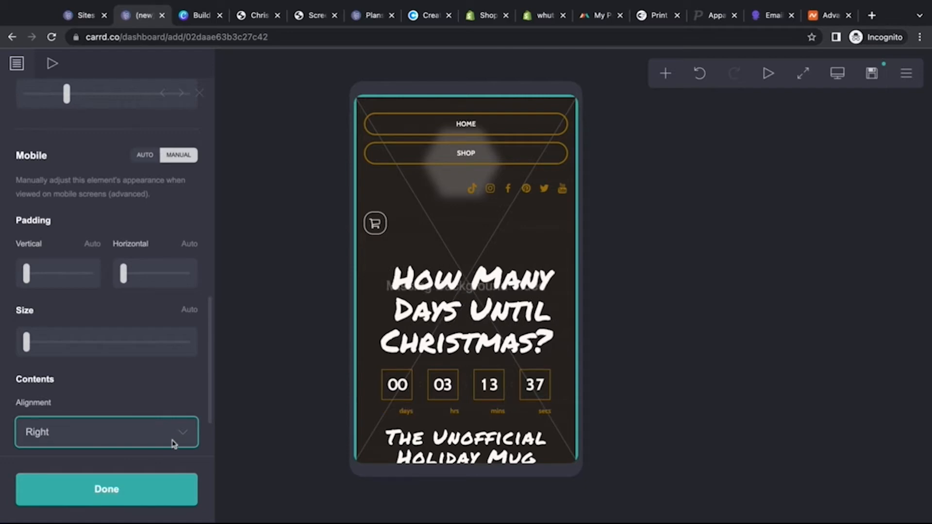
pyautogui.click(183, 377)
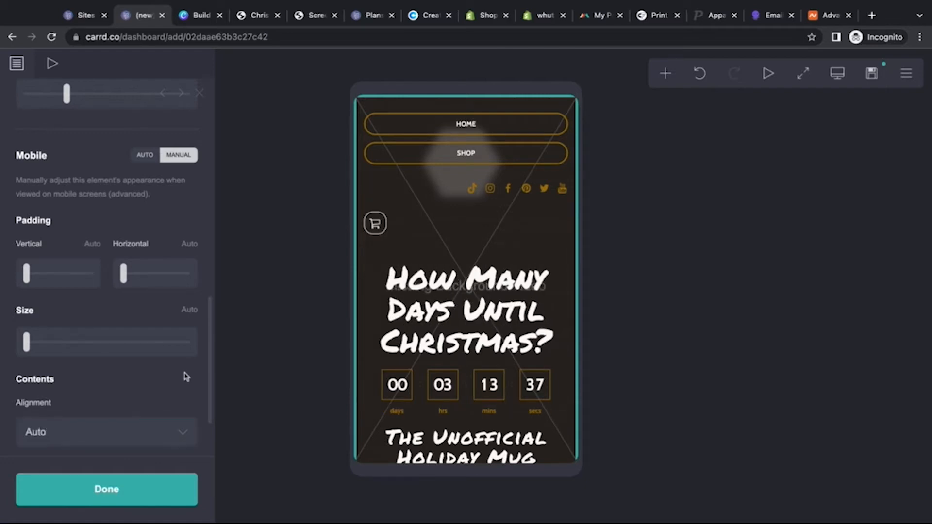
# Set Mobile optimisation back to Auto, close the settings and return to desktop preview.
pyautogui.click(145, 155)
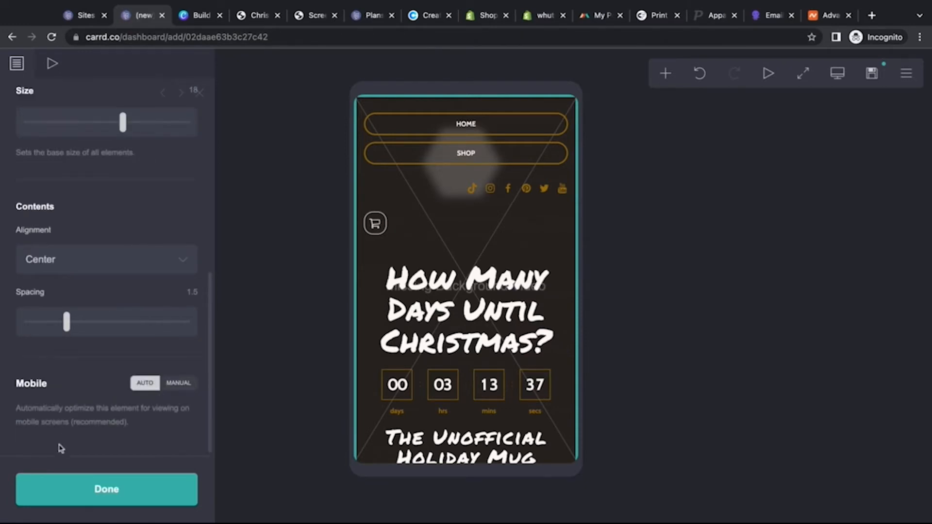
pyautogui.scroll(-2, 461, 337)
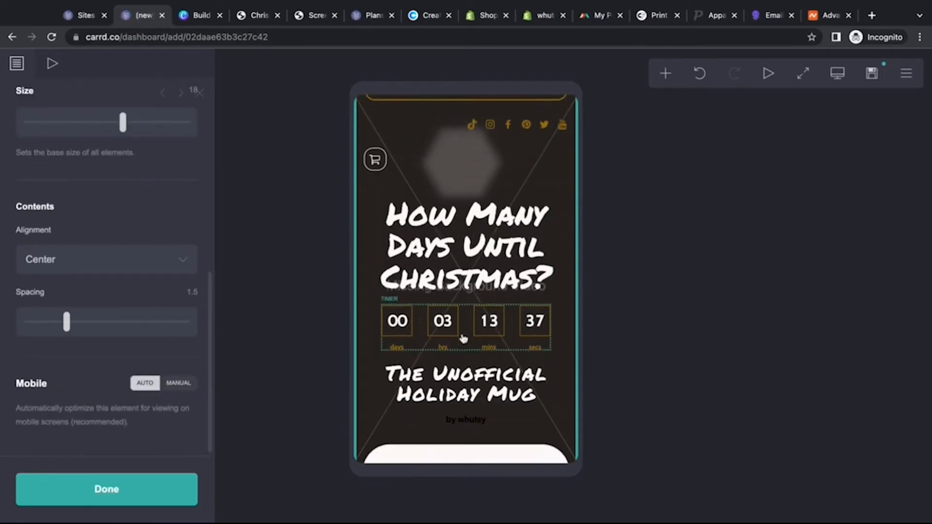
pyautogui.scroll(2, 462, 338)
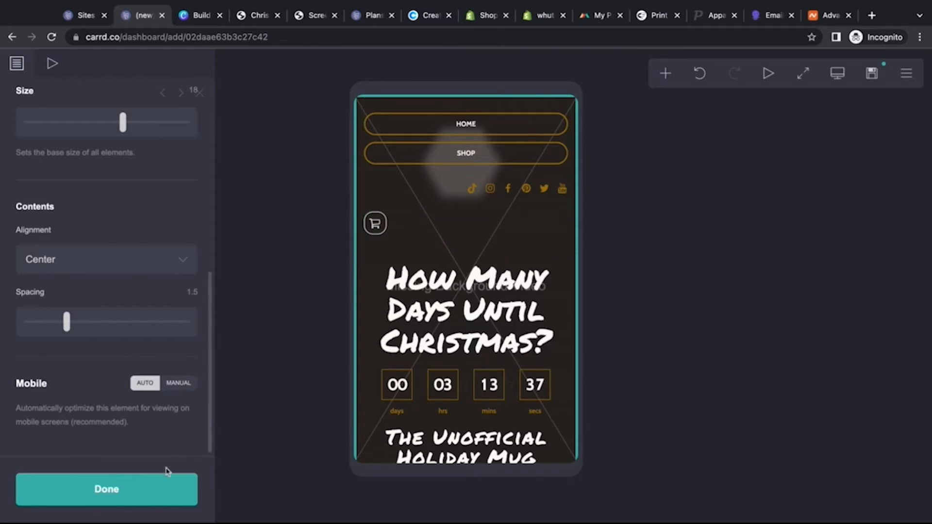
pyautogui.click(157, 492)
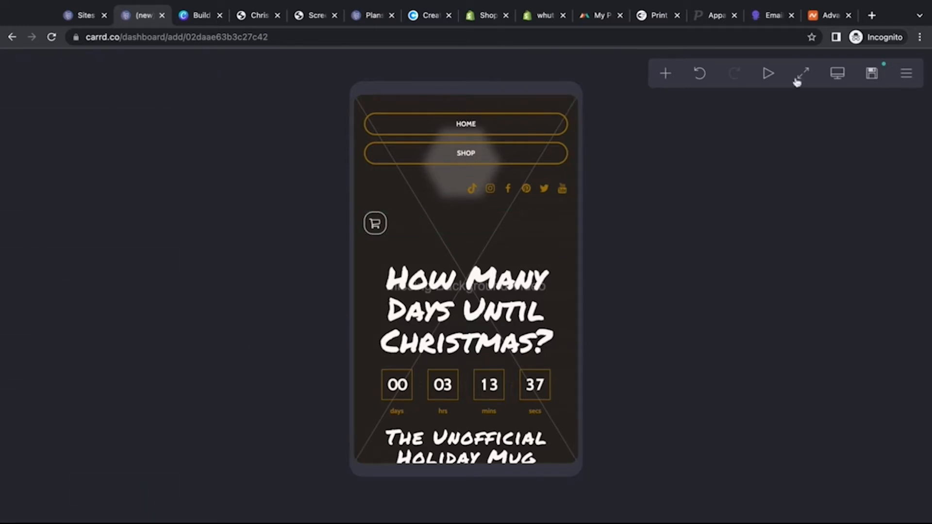
pyautogui.click(836, 75)
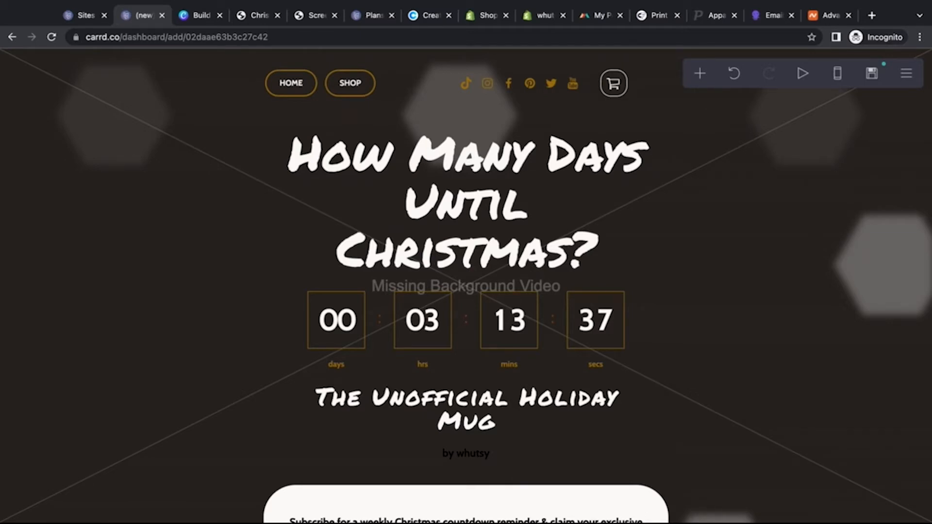
# Select the 'How Many Days Until Christmas?' heading's text and check it in mobile, then desktop preview.
pyautogui.scroll(-1, 462, 181)
pyautogui.scroll(-1, 462, 181)
pyautogui.click(462, 181)
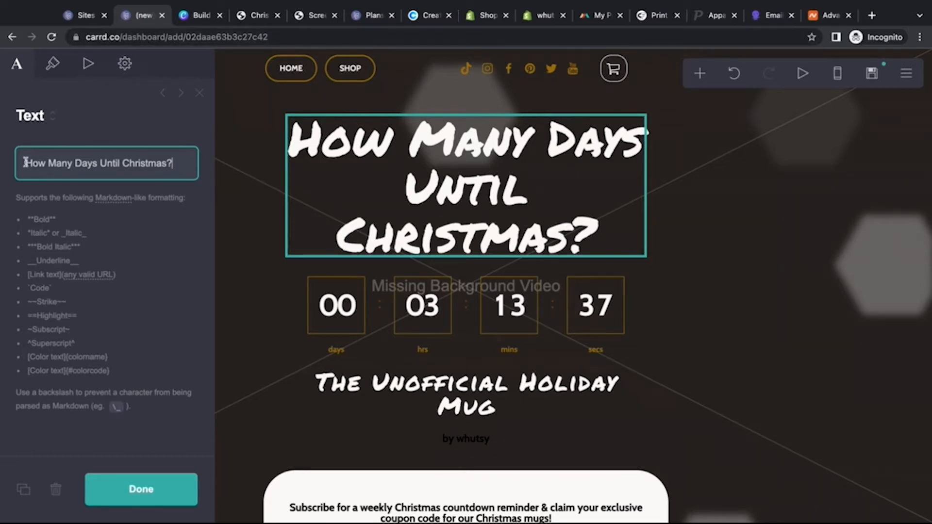
pyautogui.moveTo(25, 163); pyautogui.dragTo(185, 164)
pyautogui.click(179, 161)
pyautogui.click(837, 76)
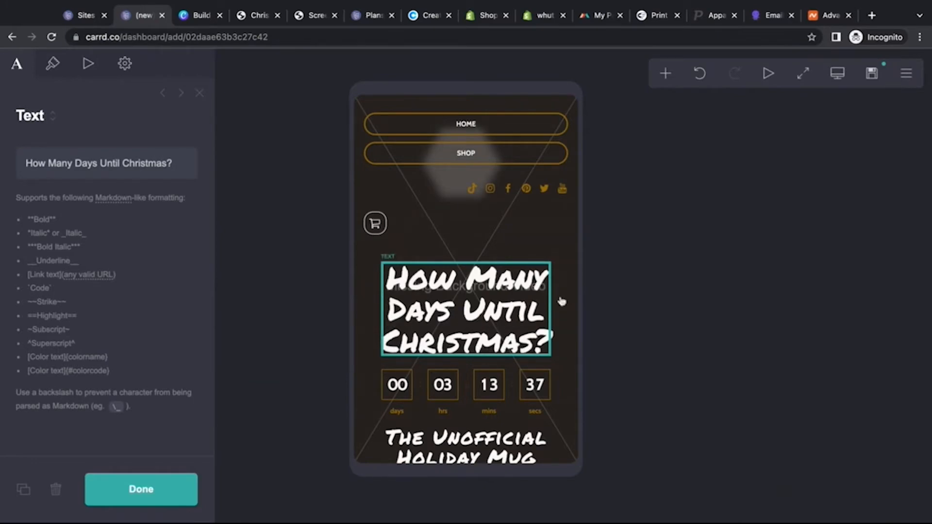
pyautogui.click(837, 73)
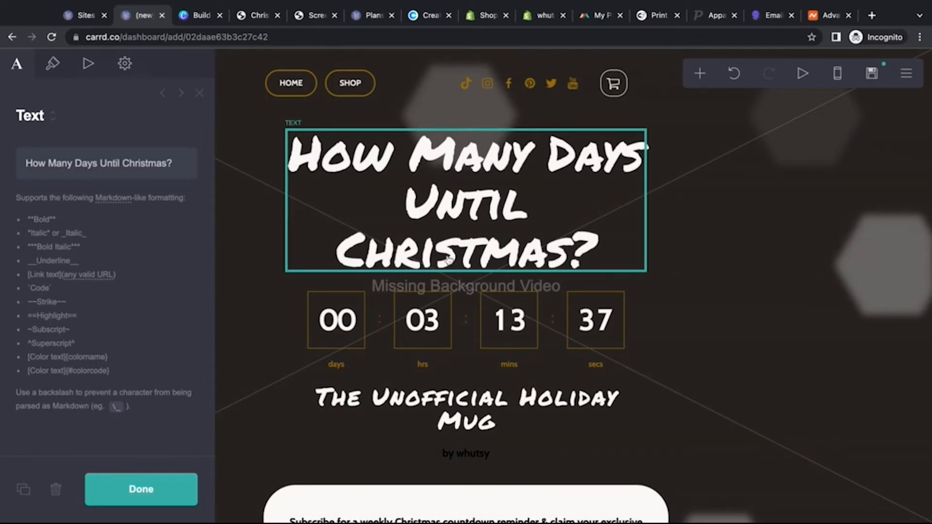
pyautogui.click(73, 164)
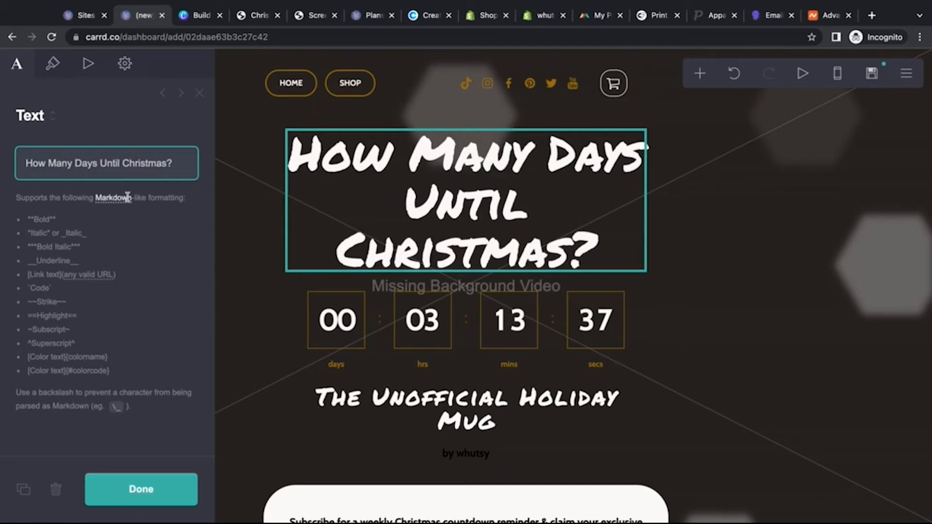
pyautogui.press('Return')
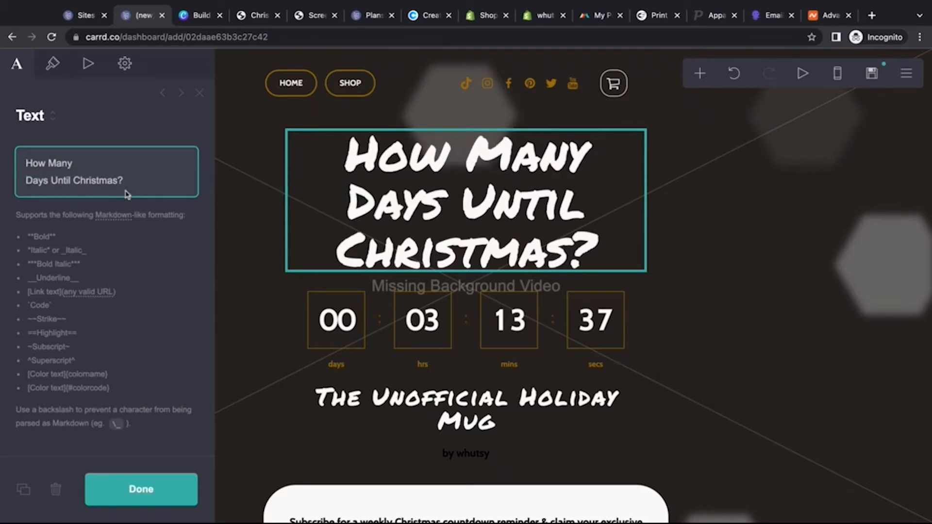
pyautogui.click(73, 182)
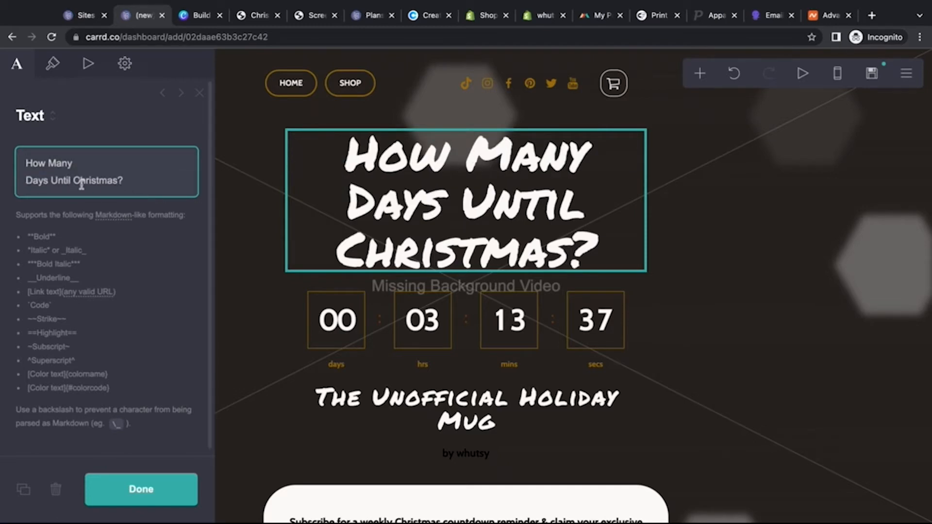
pyautogui.press('BackSpace')
pyautogui.press('Return')
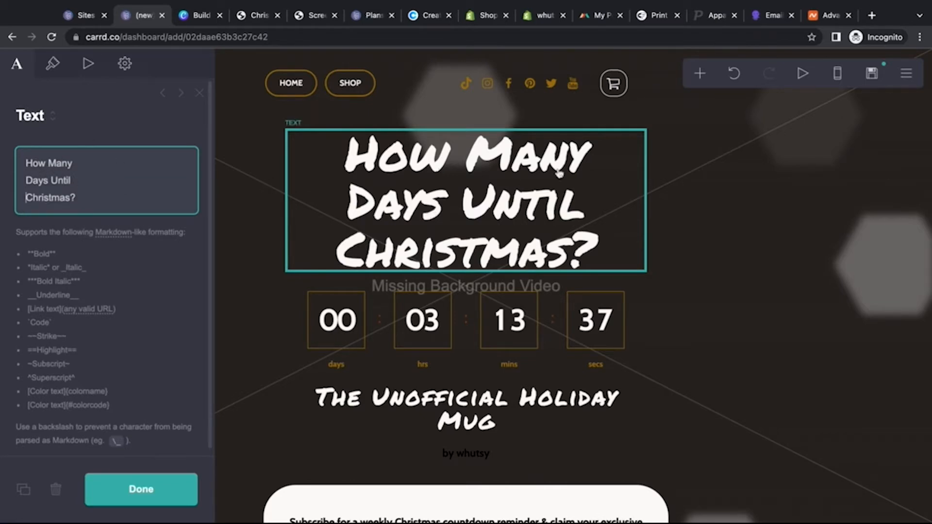
pyautogui.click(837, 74)
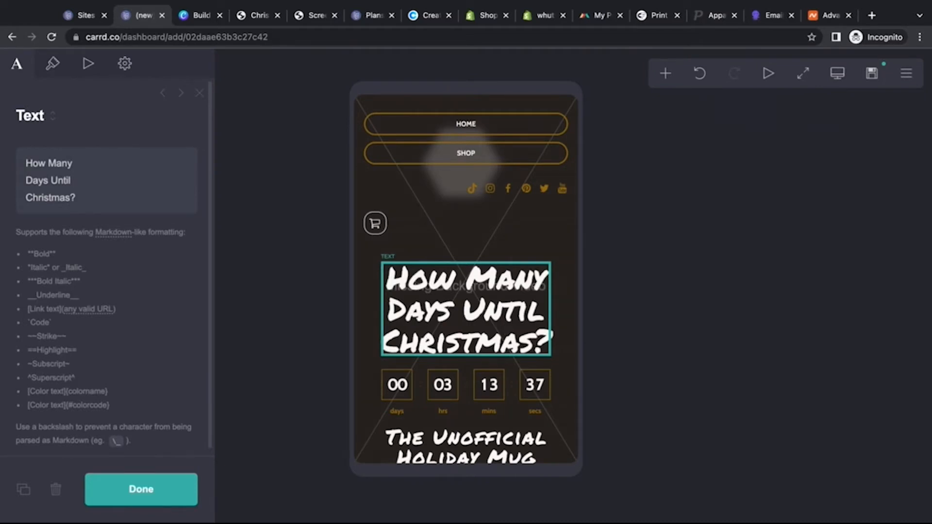
pyautogui.click(839, 74)
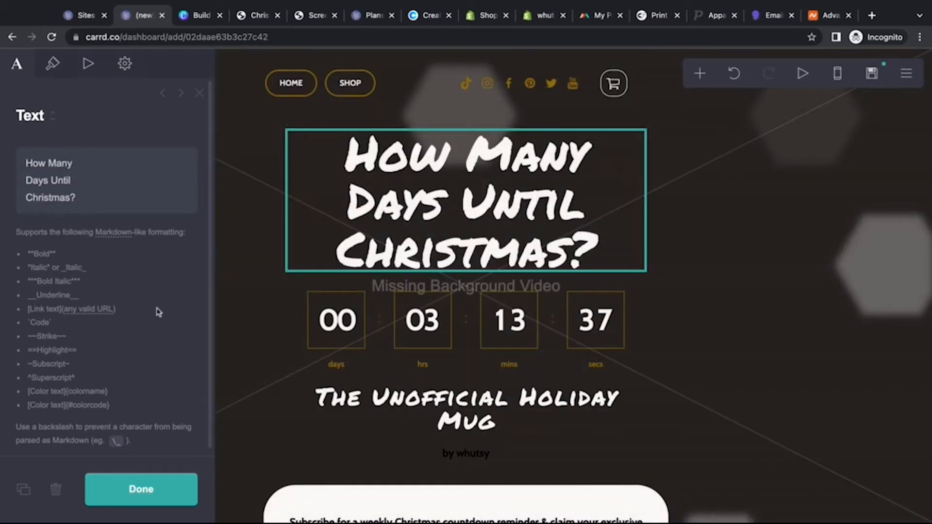
pyautogui.click(241, 257)
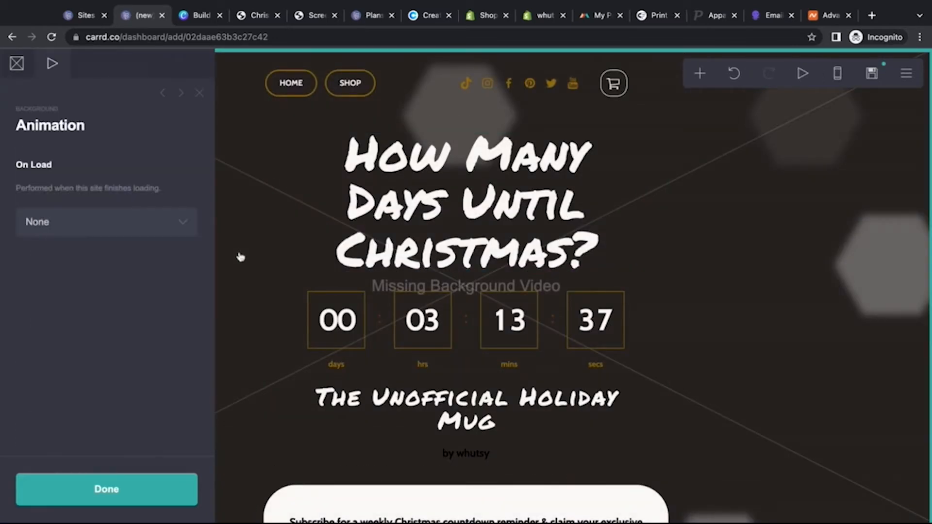
pyautogui.click(377, 203)
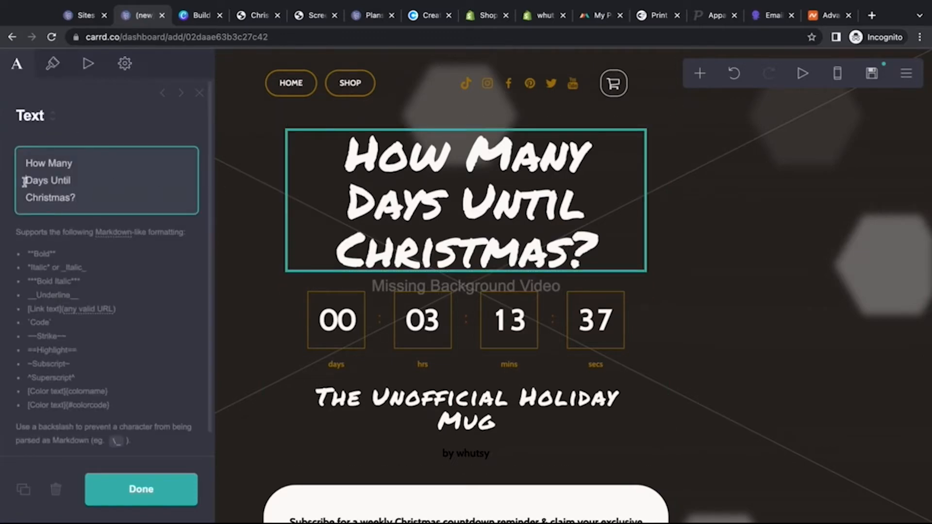
pyautogui.press('BackSpace')
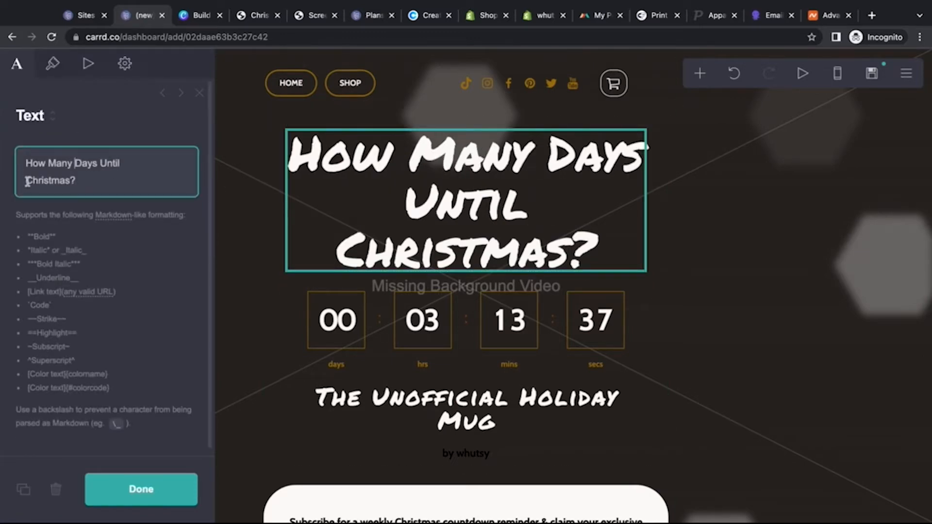
pyautogui.press('BackSpace')
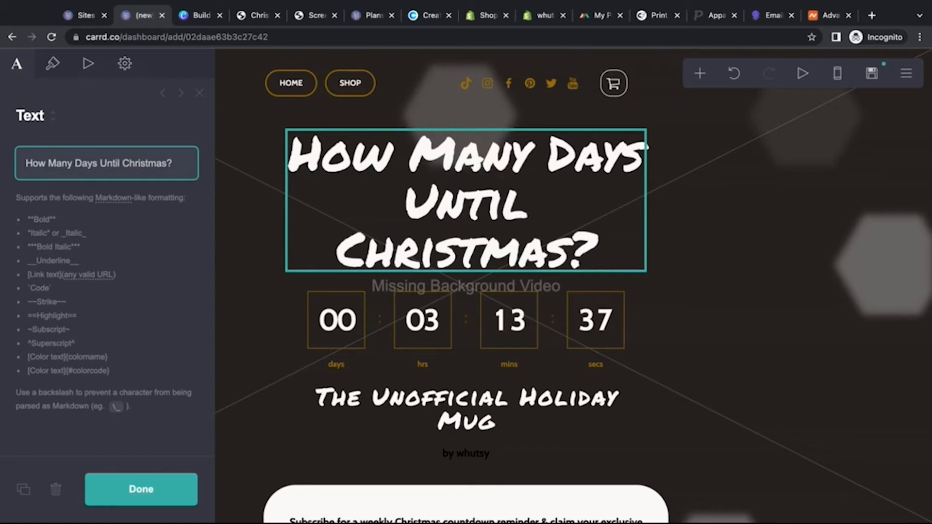
pyautogui.click(30, 221)
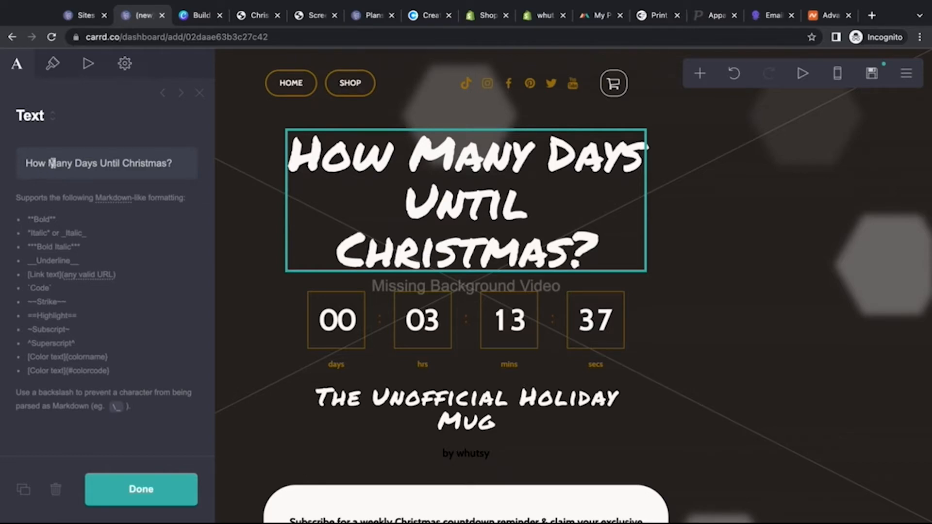
# Rework the ** bold markers around the heading, deleting the extra leading asterisk and trailing markers.
pyautogui.click(26, 165)
pyautogui.write('*')
pyautogui.click(26, 165)
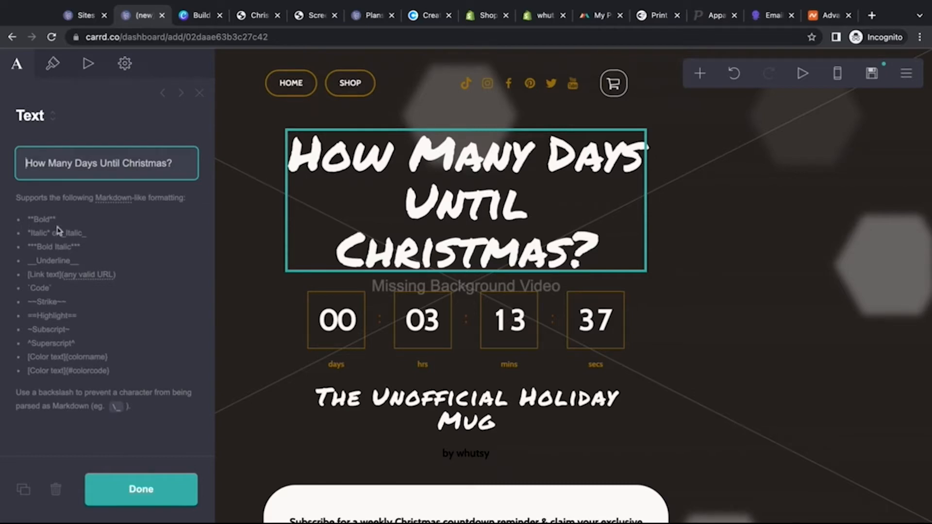
pyautogui.write('**')
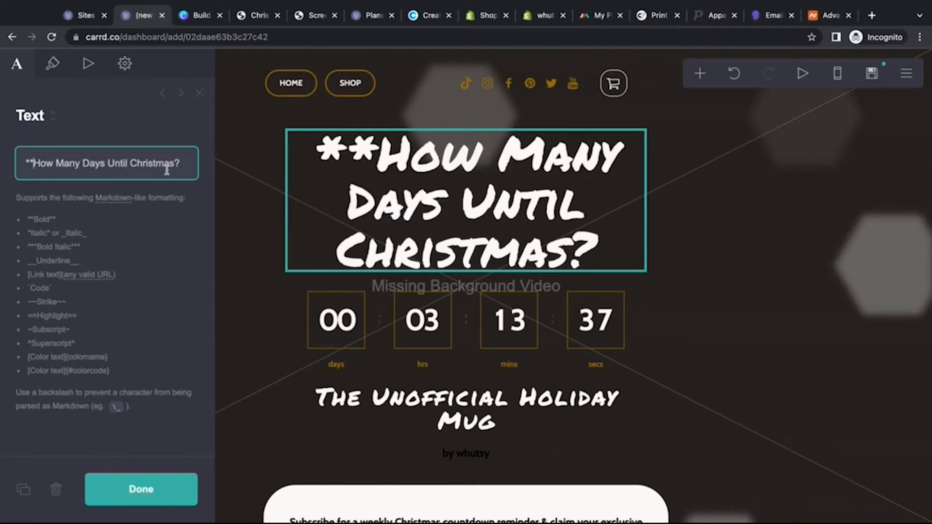
pyautogui.click(183, 165)
pyautogui.write('**')
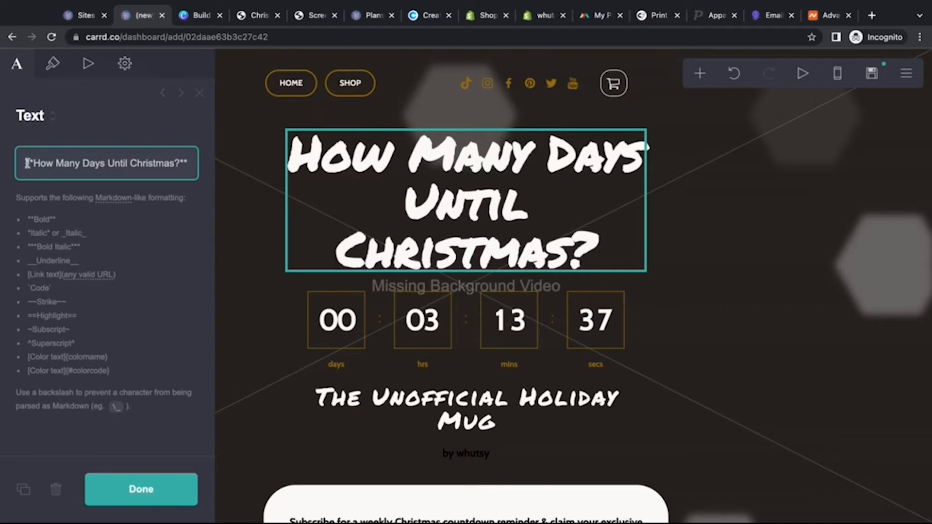
pyautogui.moveTo(25, 164); pyautogui.dragTo(32, 164)
pyautogui.press('BackSpace')
pyautogui.click(183, 166)
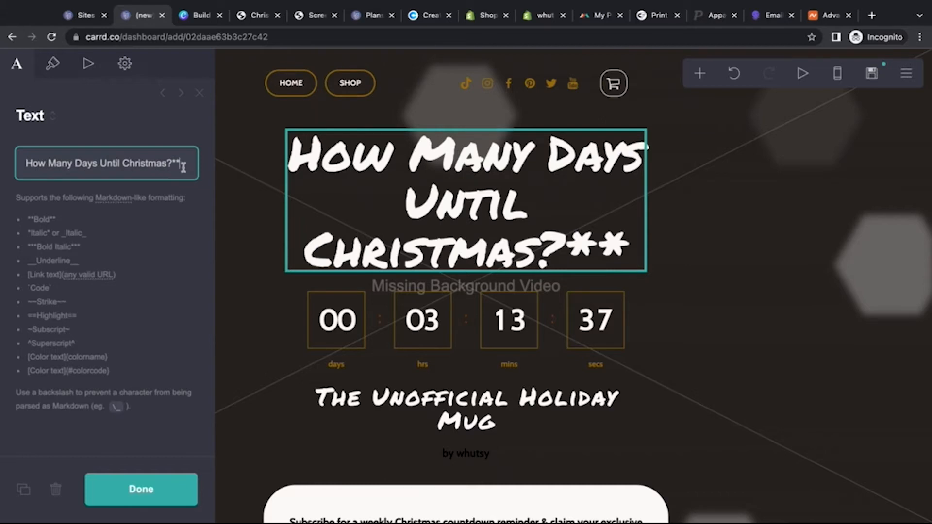
pyautogui.press('BackSpace')
pyautogui.press('BackSpace')
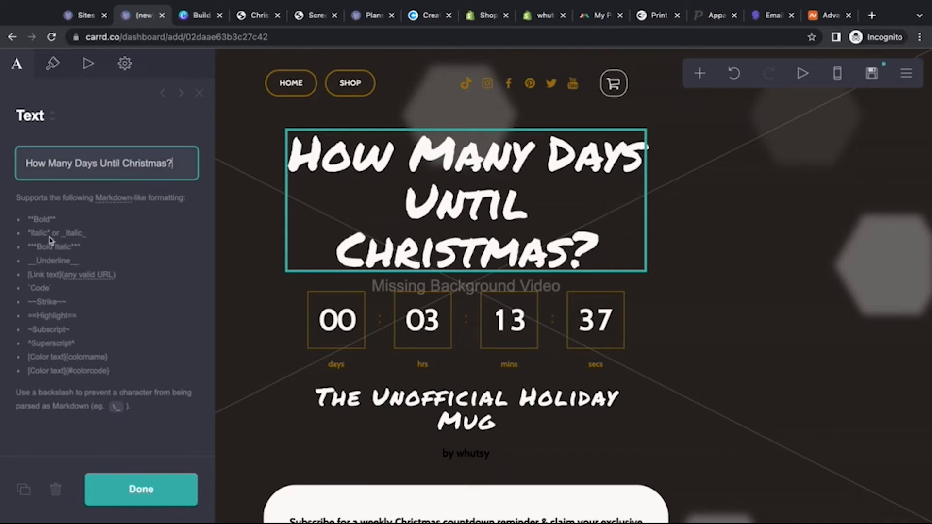
# Try wrapping the whole heading in __ underline markers, then delete them again.
pyautogui.press('Home')
pyautogui.write('__')
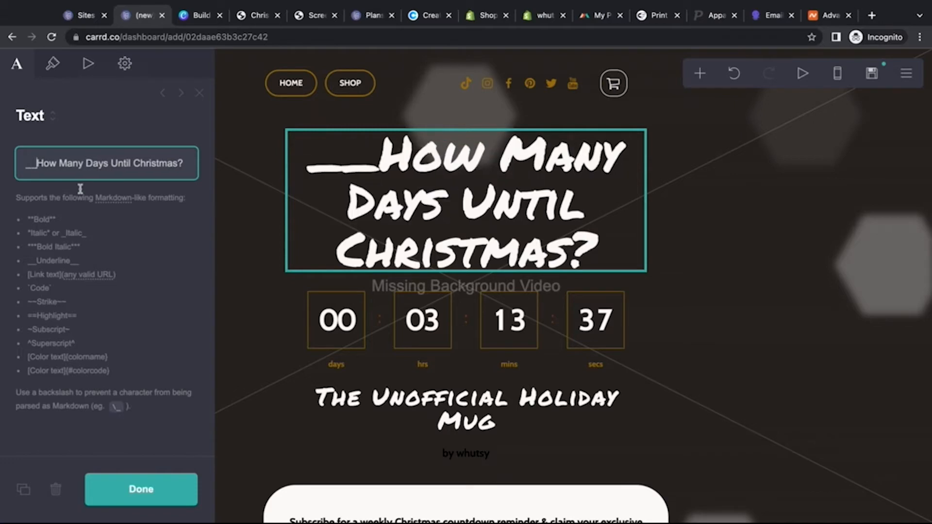
pyautogui.click(185, 165)
pyautogui.write('__')
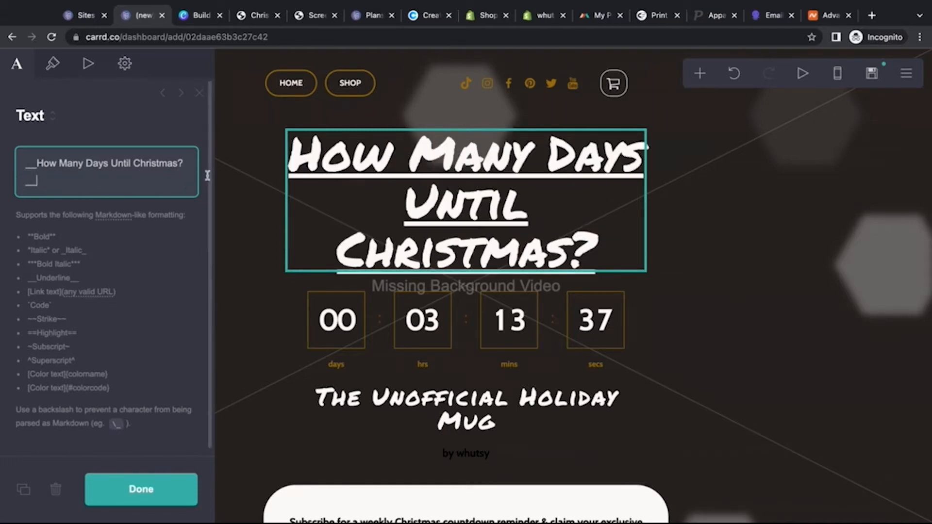
pyautogui.press('BackSpace')
pyautogui.press('BackSpace')
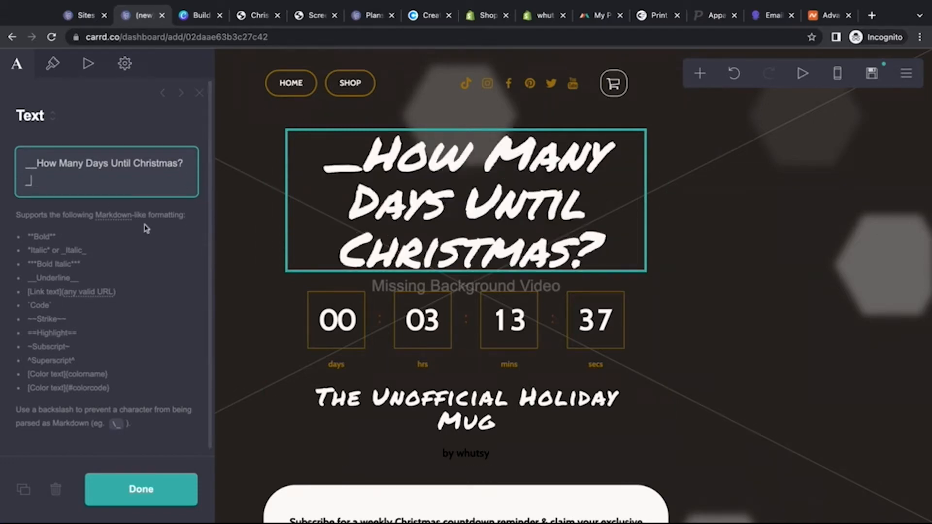
pyautogui.click(36, 164)
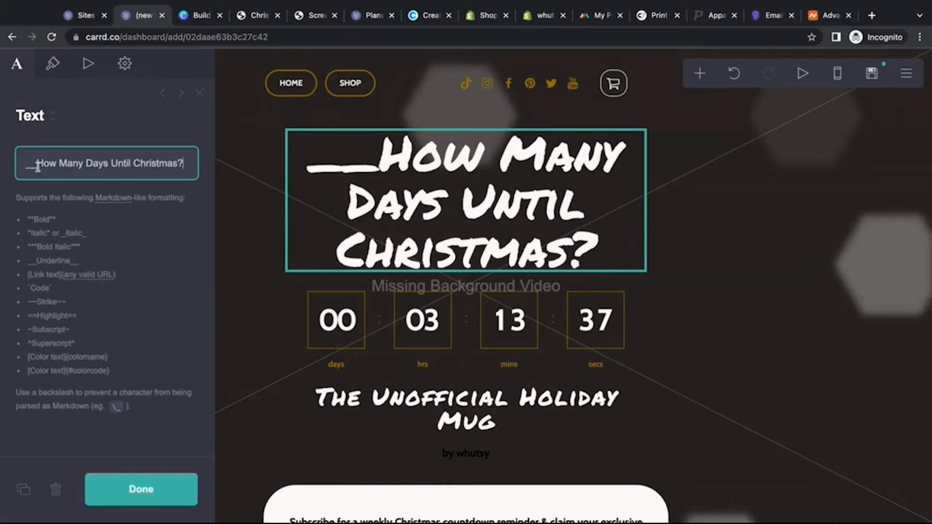
pyautogui.press('BackSpace')
pyautogui.press('BackSpace')
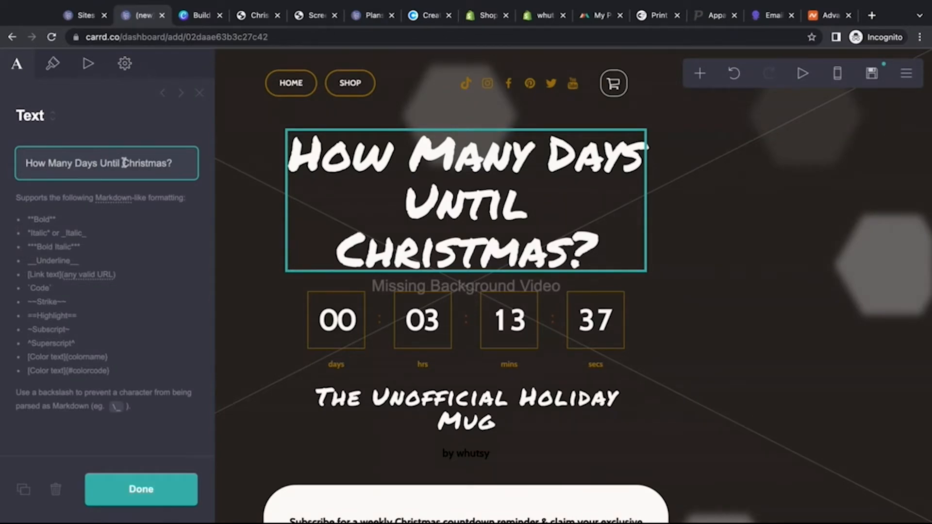
# Try underlining just 'Christmas' with __ markers, remove them, and open the Appearance settings.
pyautogui.write('__')
pyautogui.click(176, 164)
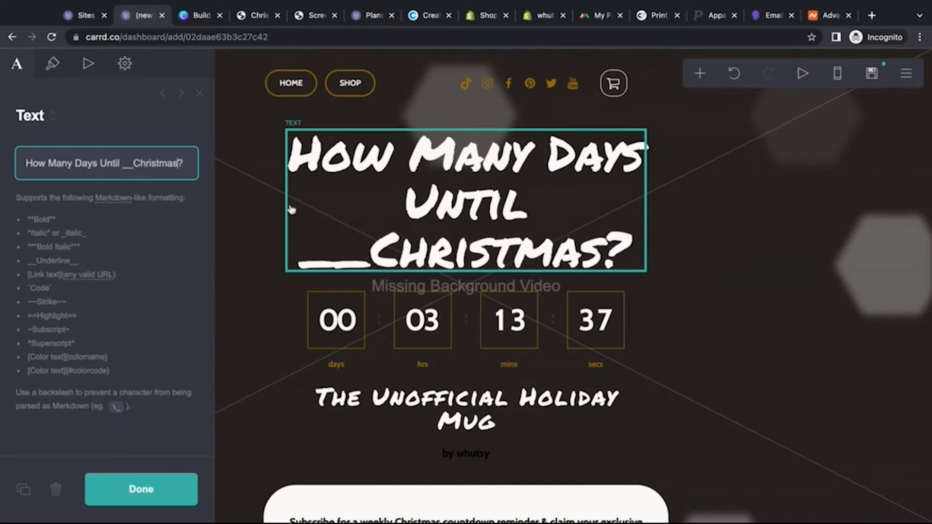
pyautogui.write('__')
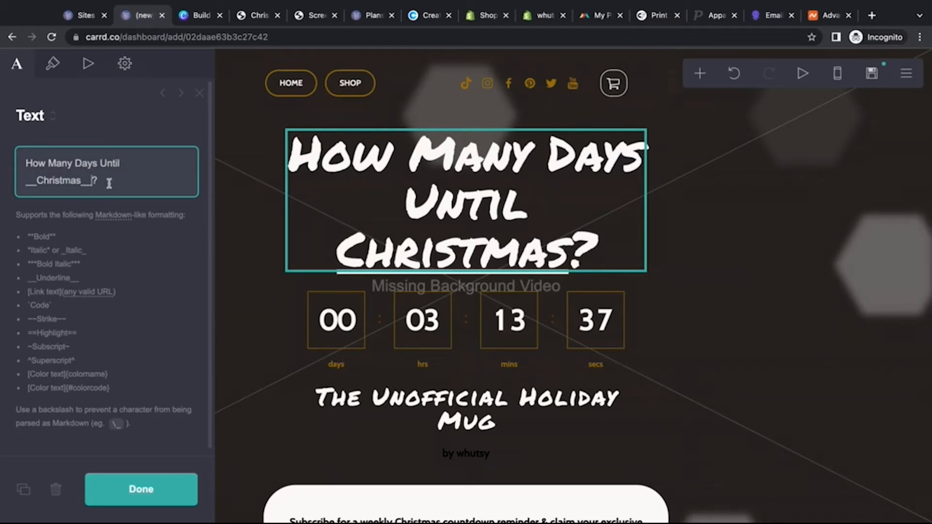
pyautogui.press('BackSpace')
pyautogui.press('BackSpace')
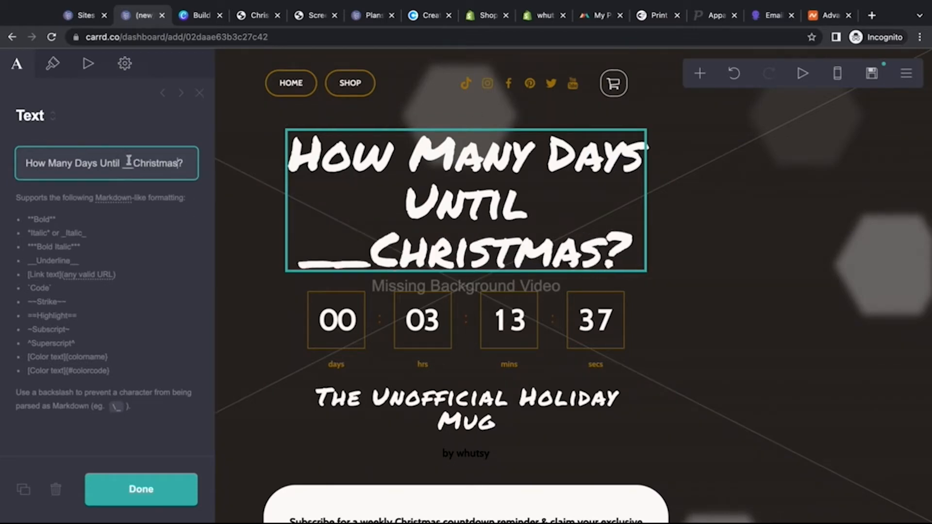
pyautogui.click(131, 163)
pyautogui.press('BackSpace')
pyautogui.press('BackSpace')
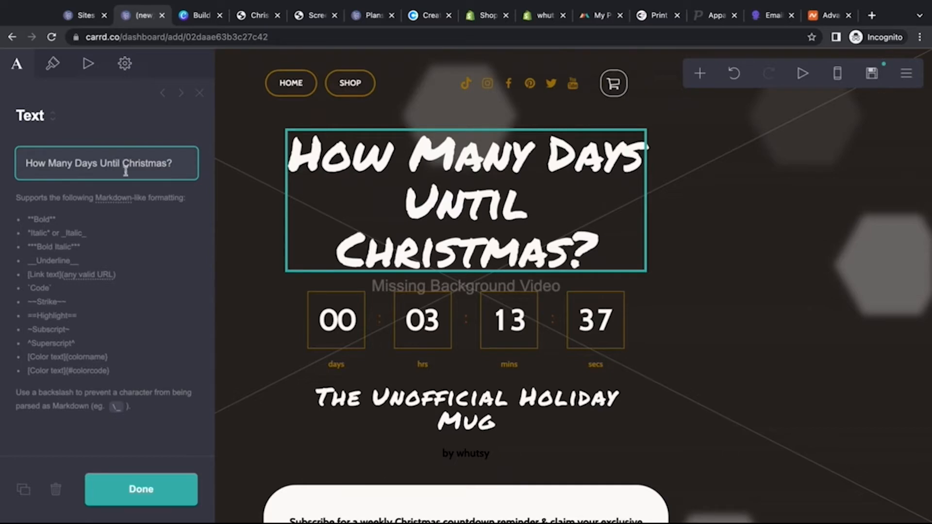
pyautogui.click(53, 64)
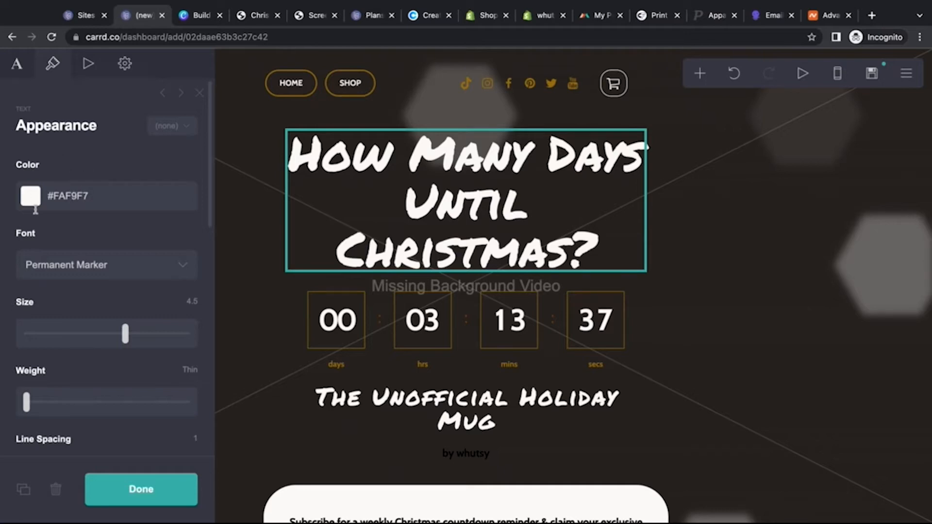
# Look through the heading's Appearance options, then view the plan features screenshot.
pyautogui.scroll(-8, 70, 276)
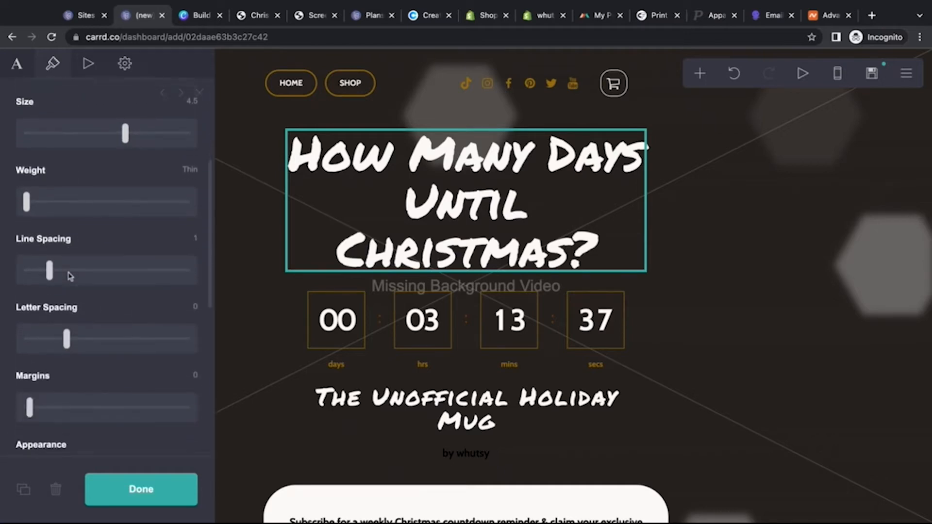
pyautogui.scroll(-4, 107, 267)
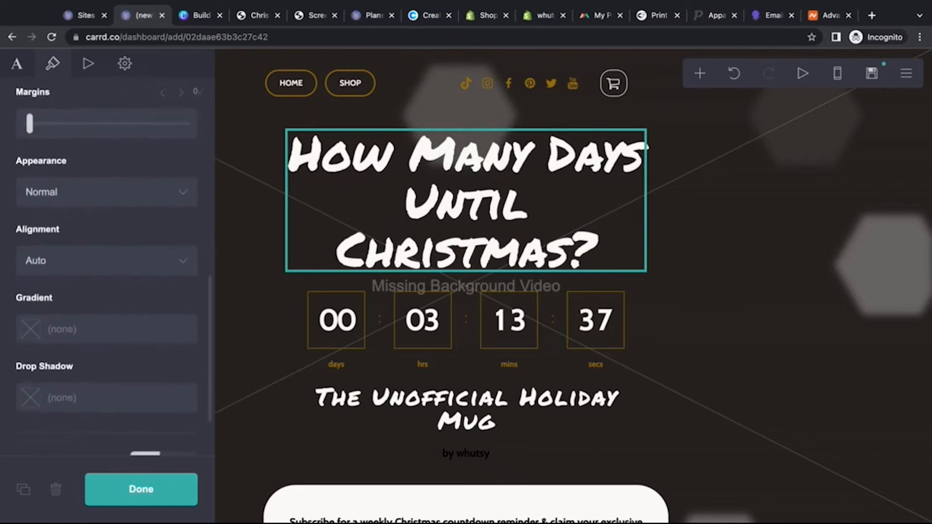
pyautogui.scroll(10, 106, 267)
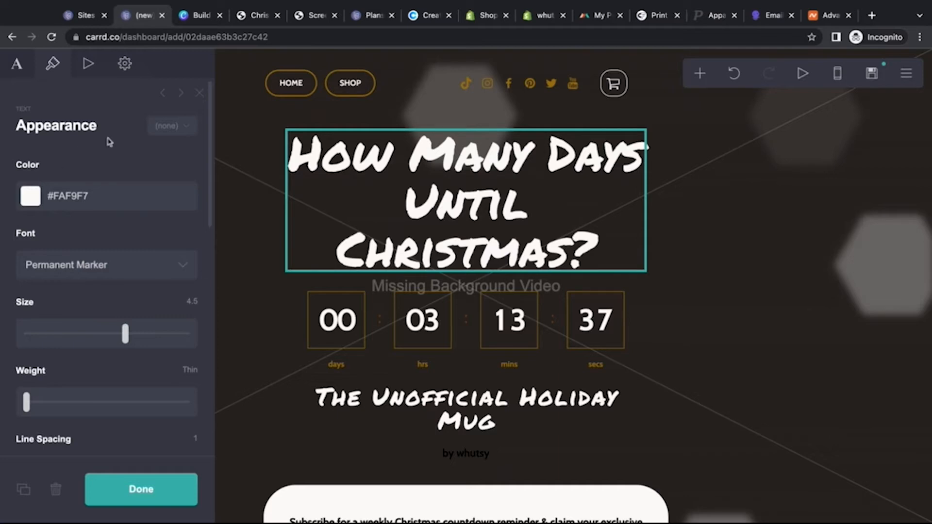
pyautogui.click(321, 18)
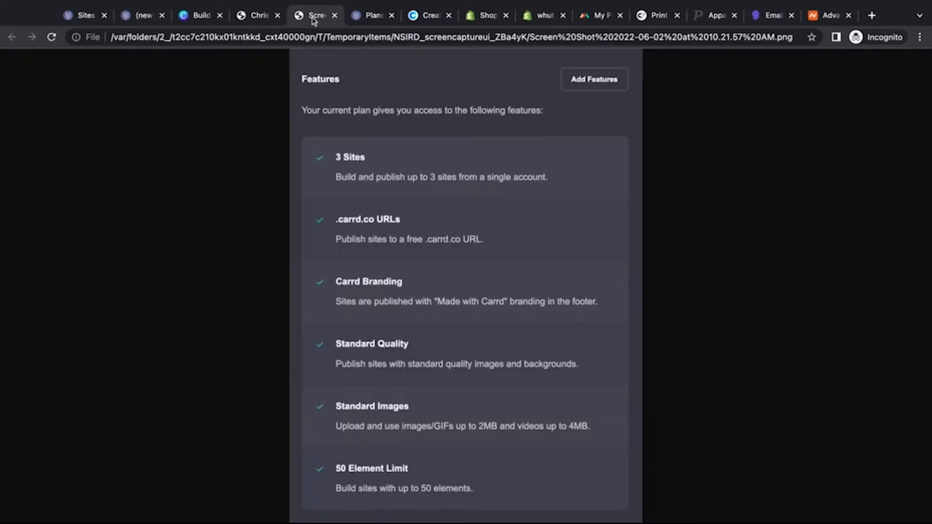
# On the live Christmas countdown demo, follow the Color Palettes link to Coolors.
pyautogui.click(268, 16)
pyautogui.scroll(-5, 203, 243)
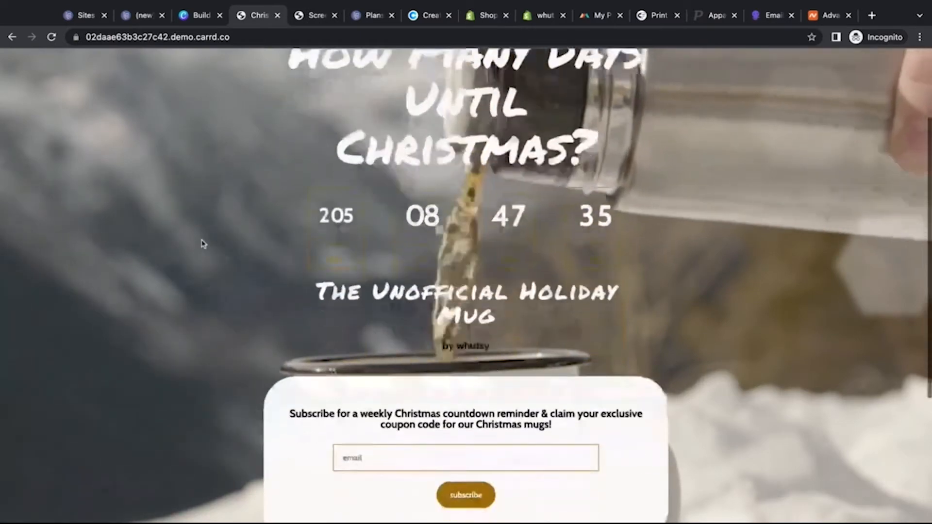
pyautogui.scroll(-4, 465, 287)
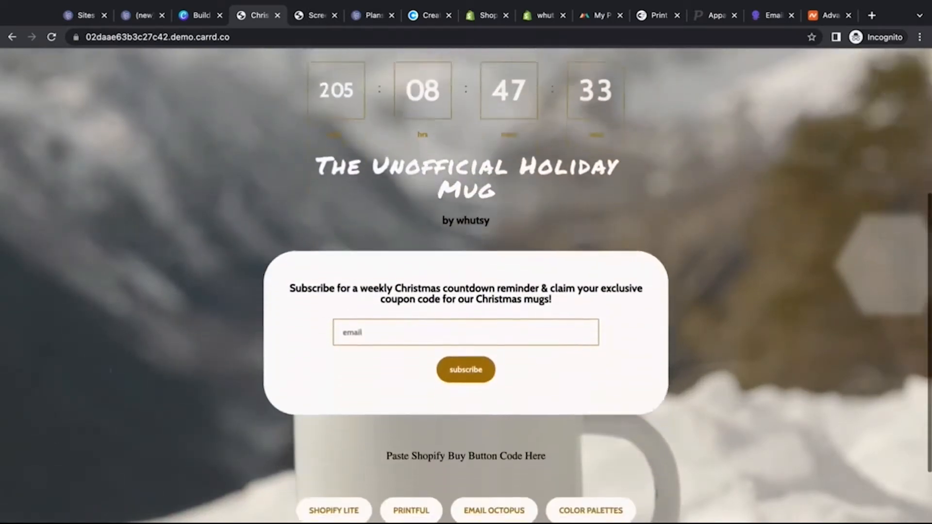
pyautogui.scroll(1, 465, 286)
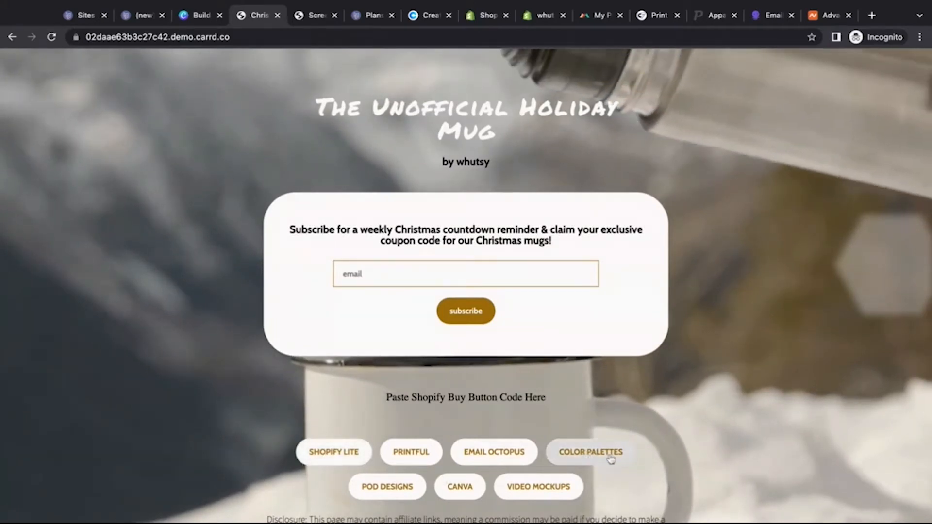
pyautogui.click(593, 461)
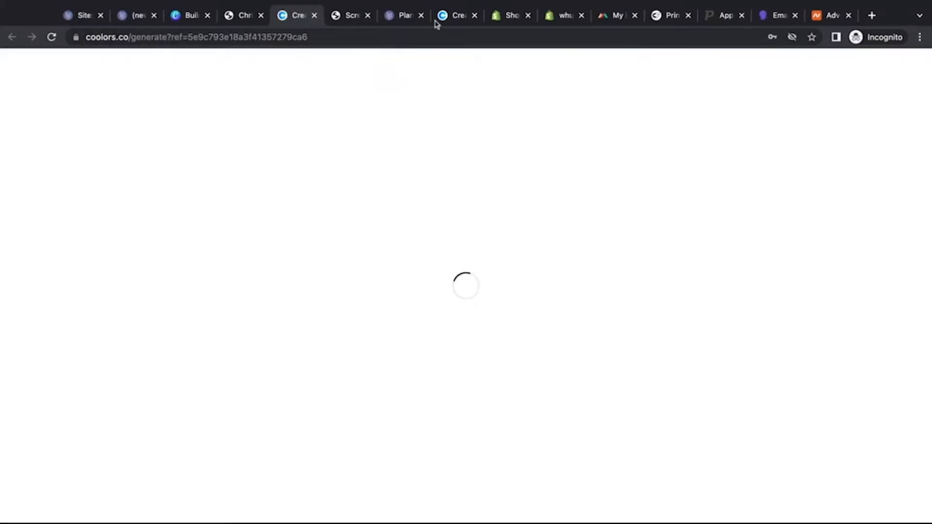
# Close the duplicate Coolors tab, move Dark Cornflower Blue one column right, and generate new palettes.
pyautogui.click(473, 15)
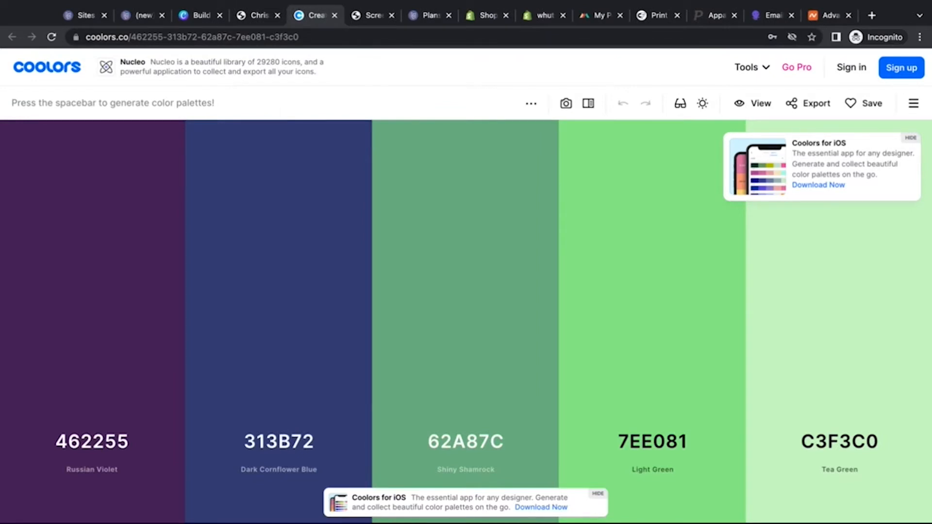
pyautogui.moveTo(252, 133)
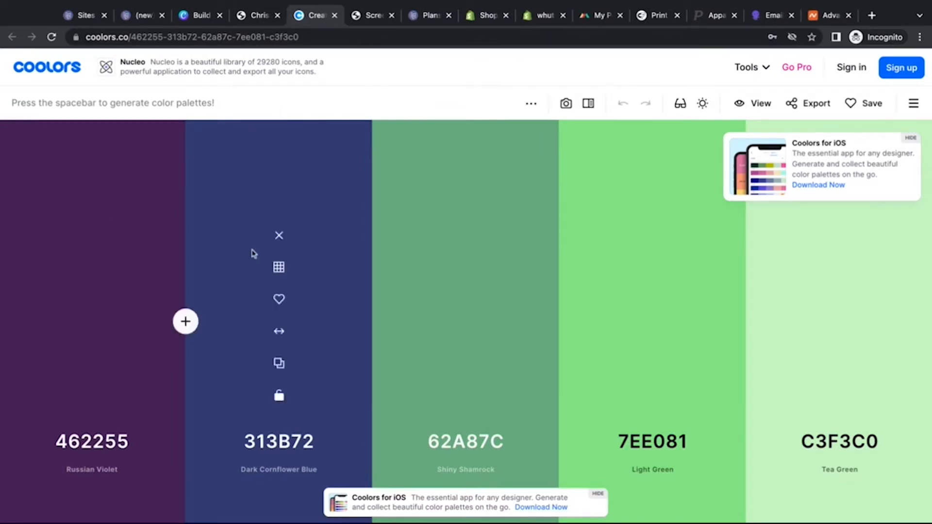
pyautogui.moveTo(277, 330); pyautogui.dragTo(498, 338)
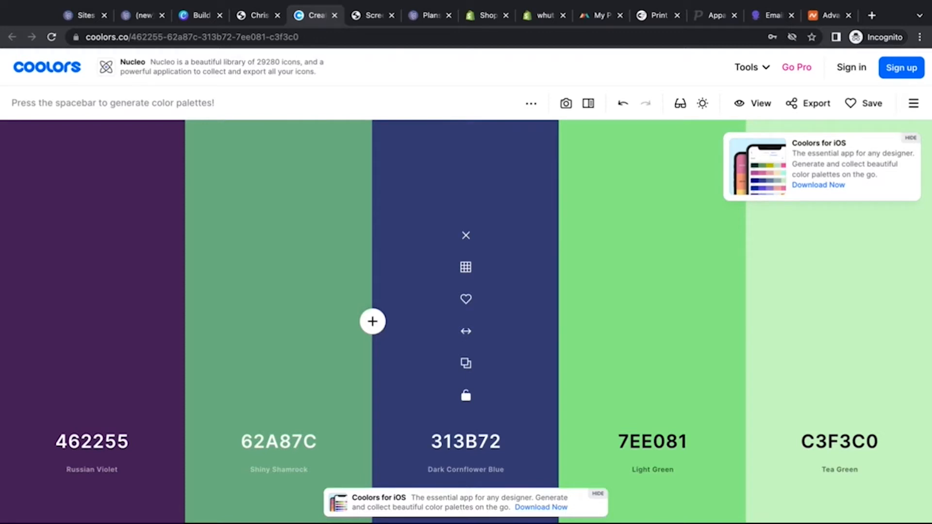
pyautogui.press('space')
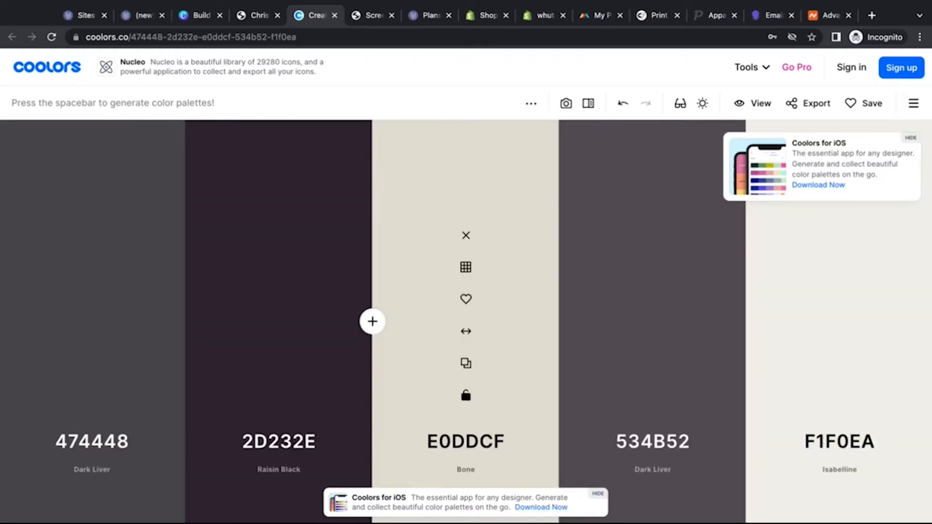
pyautogui.press('space')
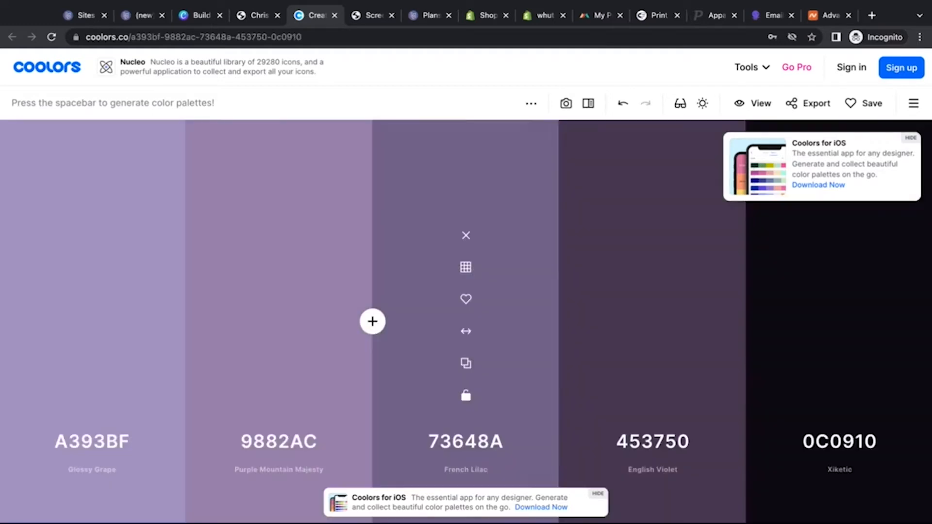
pyautogui.press('space')
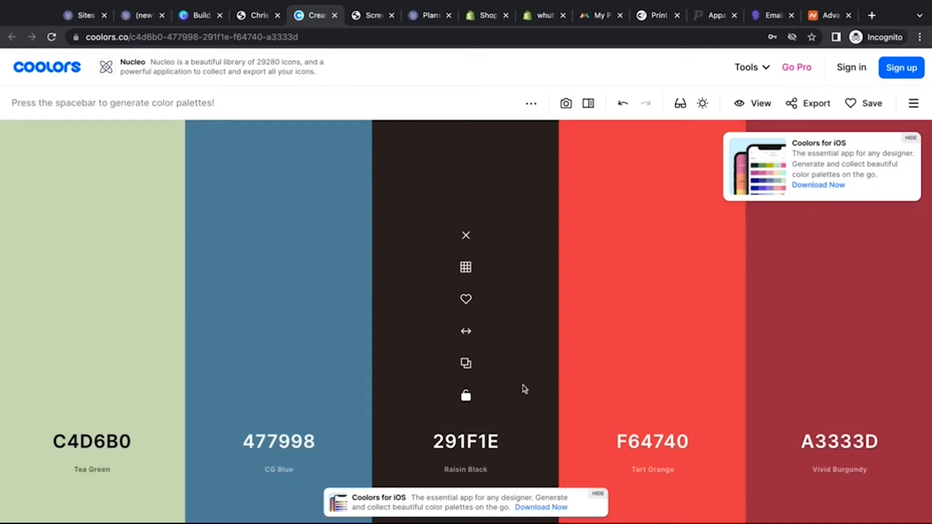
# Lock Raisin Black and Laurel Green, regenerating the other colours several times.
pyautogui.click(466, 397)
pyautogui.press('space')
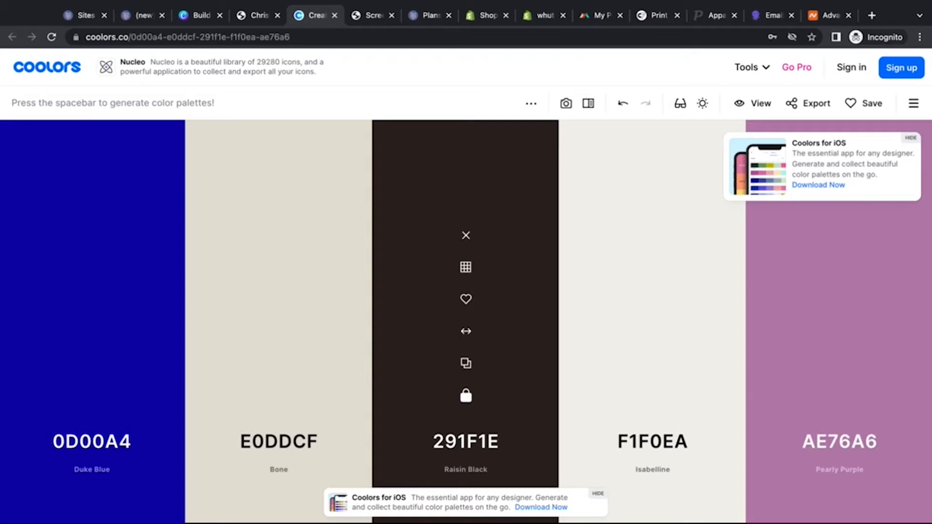
pyautogui.press('space')
pyautogui.press('space')
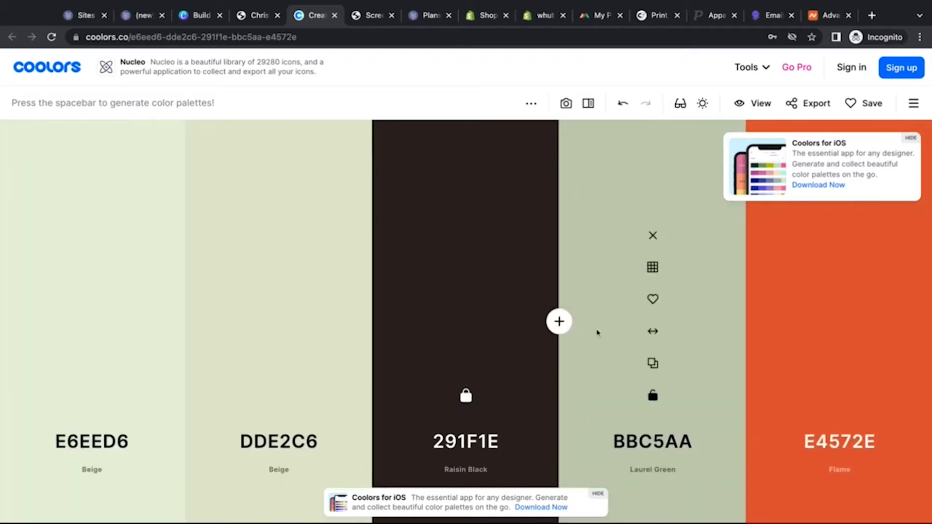
pyautogui.click(654, 399)
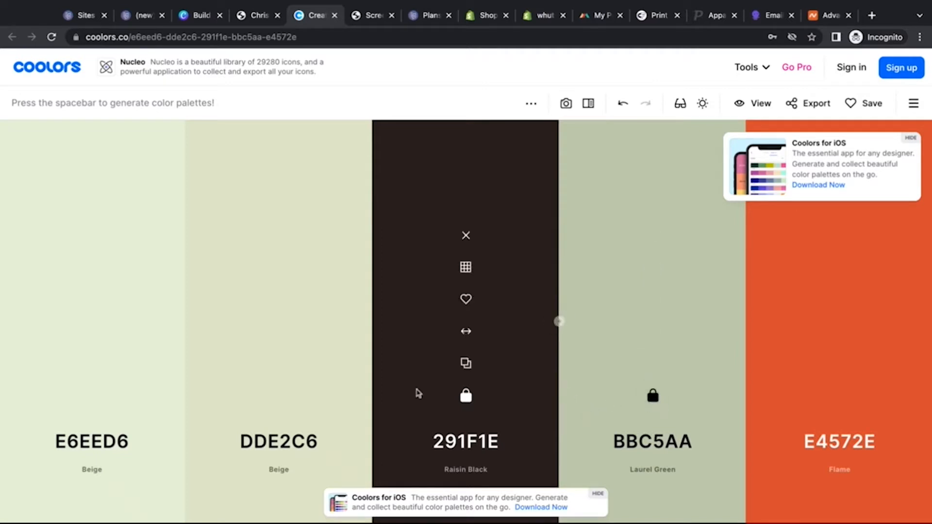
pyautogui.press('space')
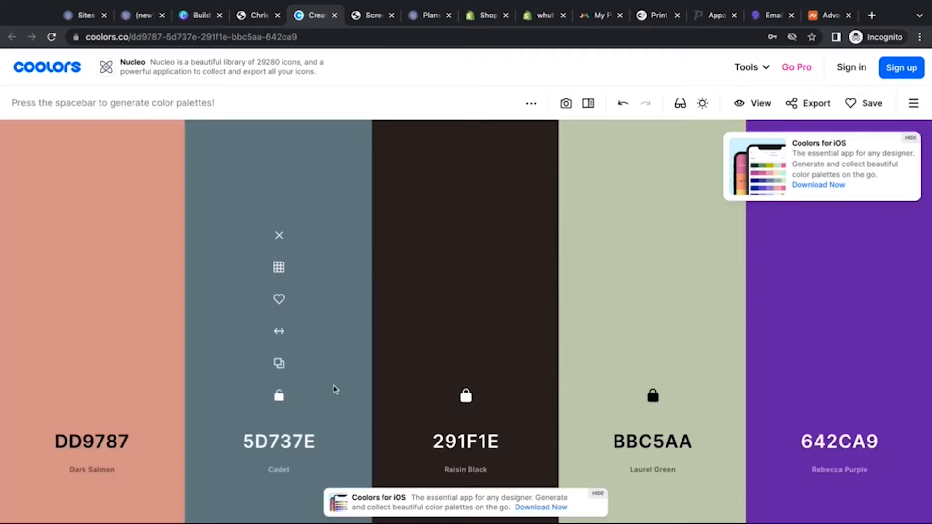
pyautogui.press('space')
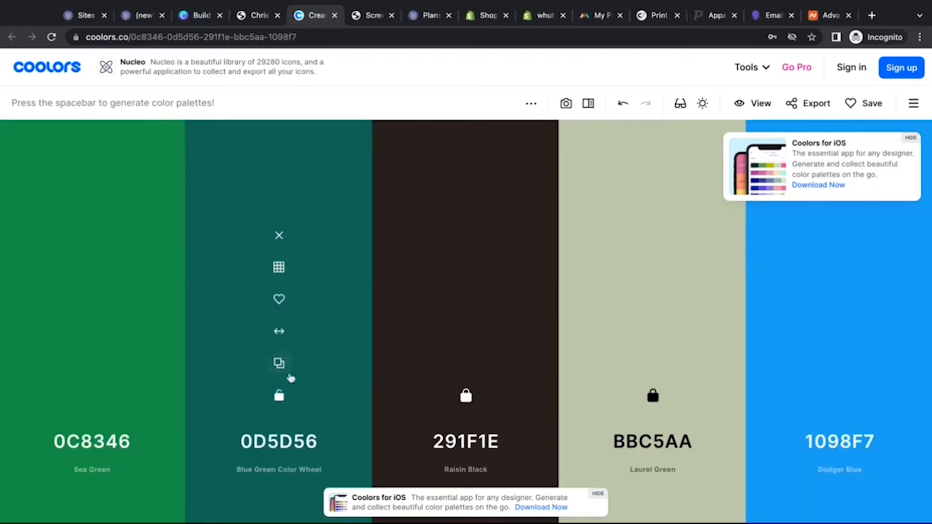
# Lock teal 0D5D56, orange CF5C36 and grey C5C5C5 between regenerations.
pyautogui.click(279, 395)
pyautogui.press('space')
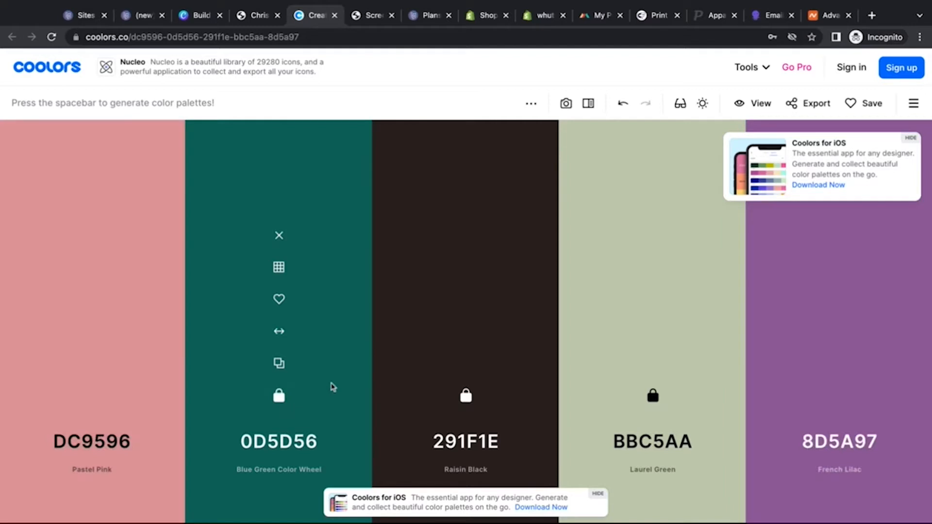
pyautogui.press('space')
pyautogui.press('space')
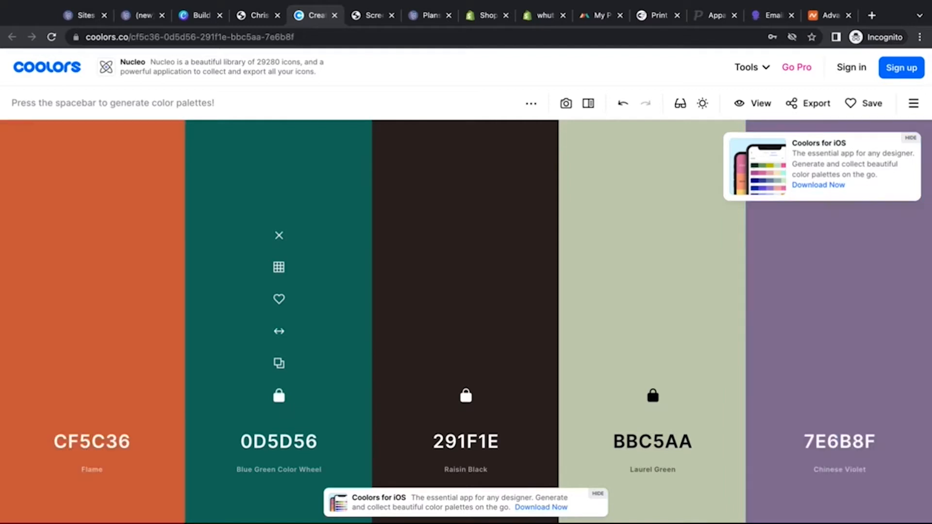
pyautogui.click(92, 395)
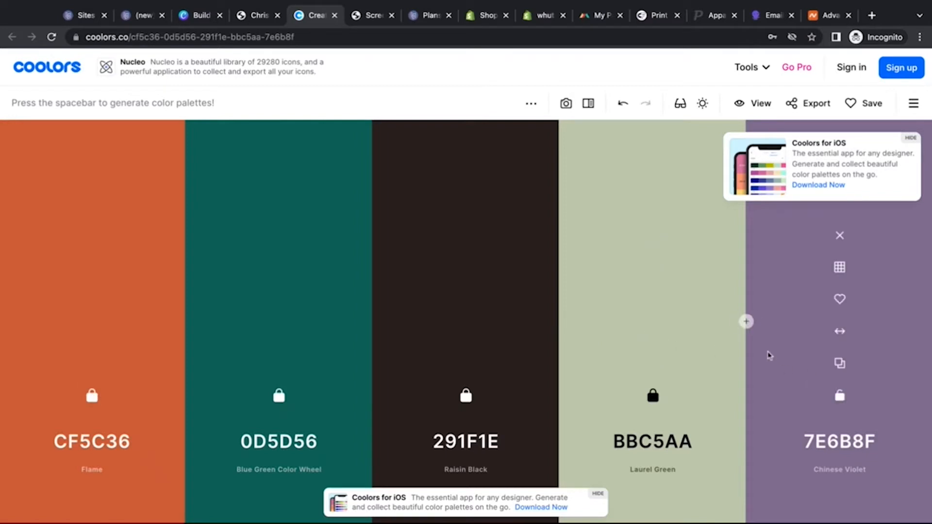
pyautogui.press('space')
pyautogui.press('space')
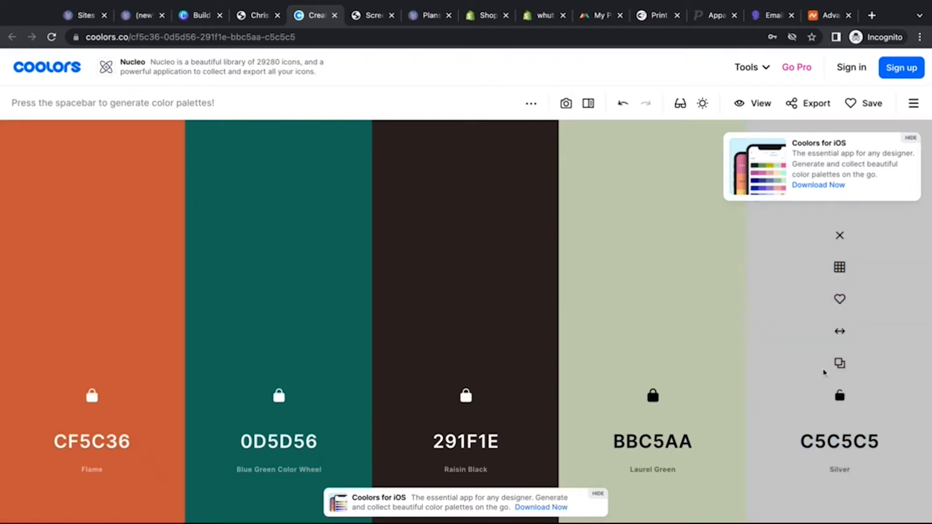
pyautogui.click(840, 397)
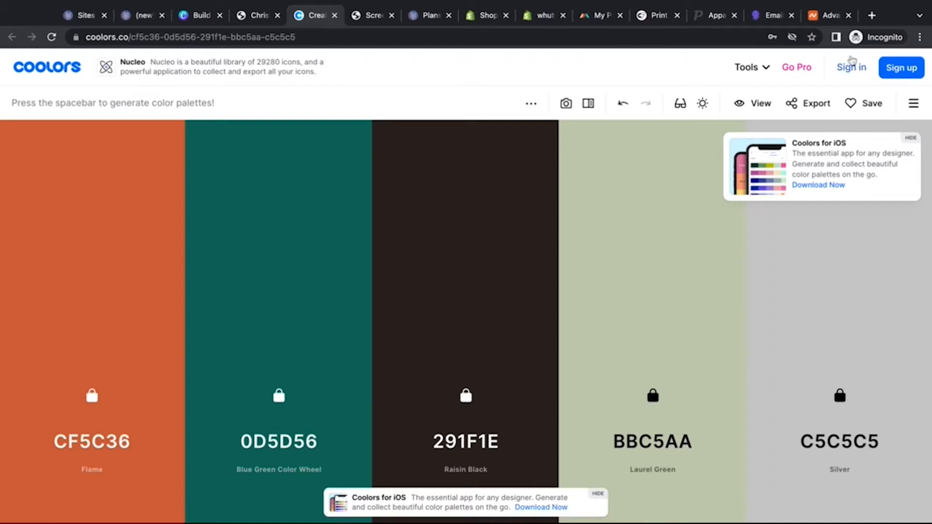
pyautogui.moveTo(766, 67)
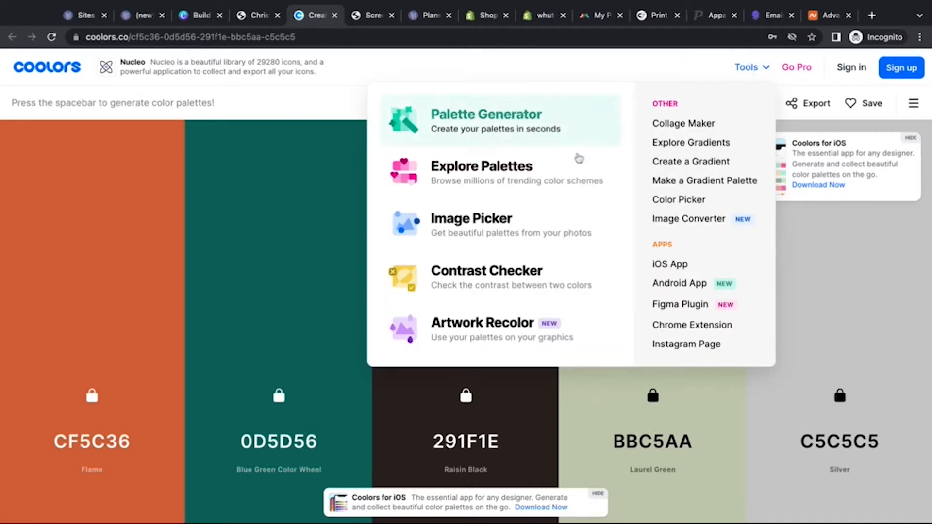
# Open the Image Picker and sample near-black, purple and light pink from the canyon photo.
pyautogui.click(513, 223)
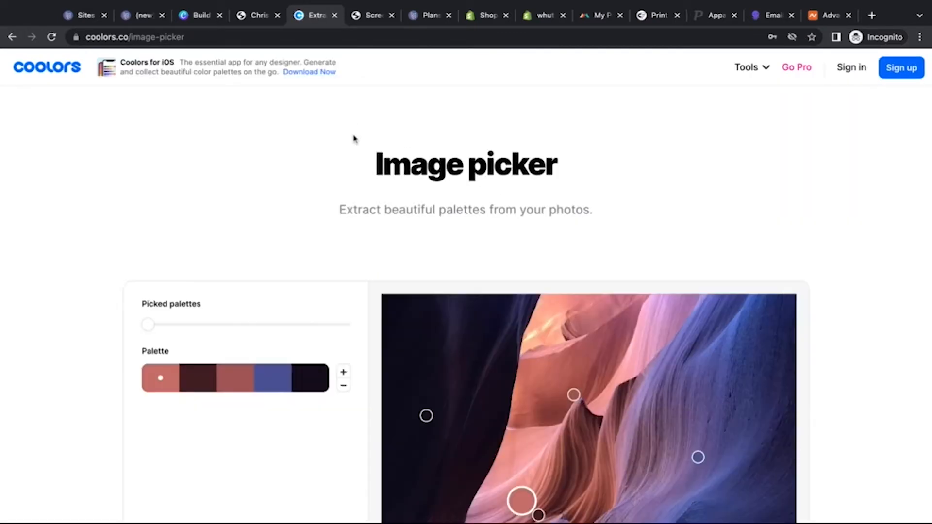
pyautogui.scroll(-3, 341, 239)
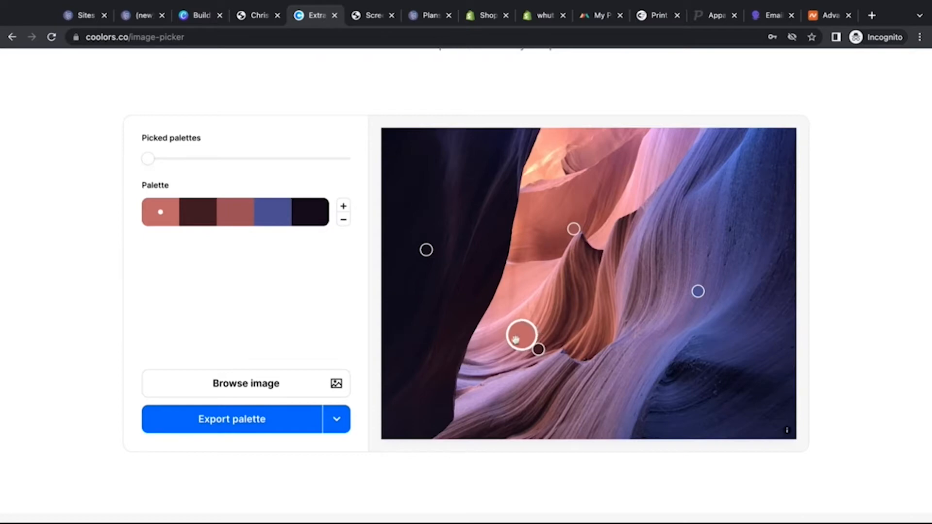
pyautogui.moveTo(520, 339); pyautogui.dragTo(485, 277)
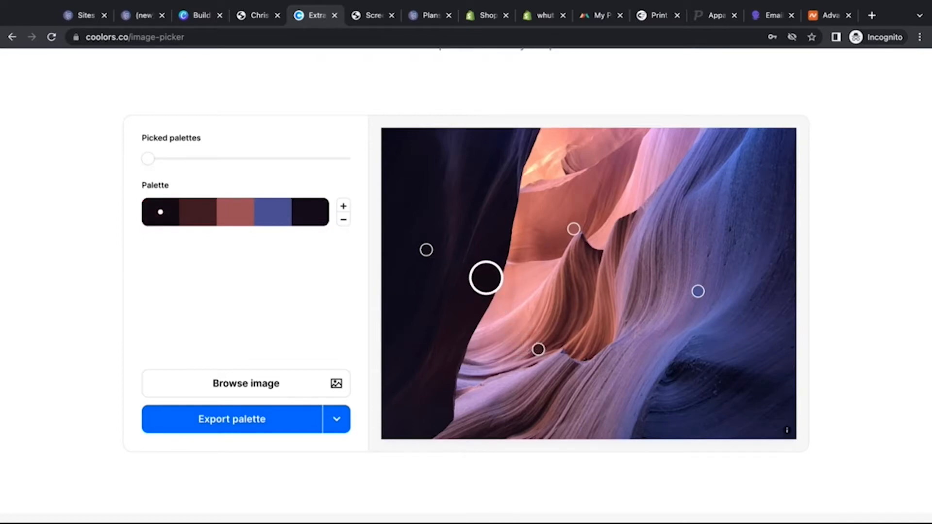
pyautogui.click(197, 216)
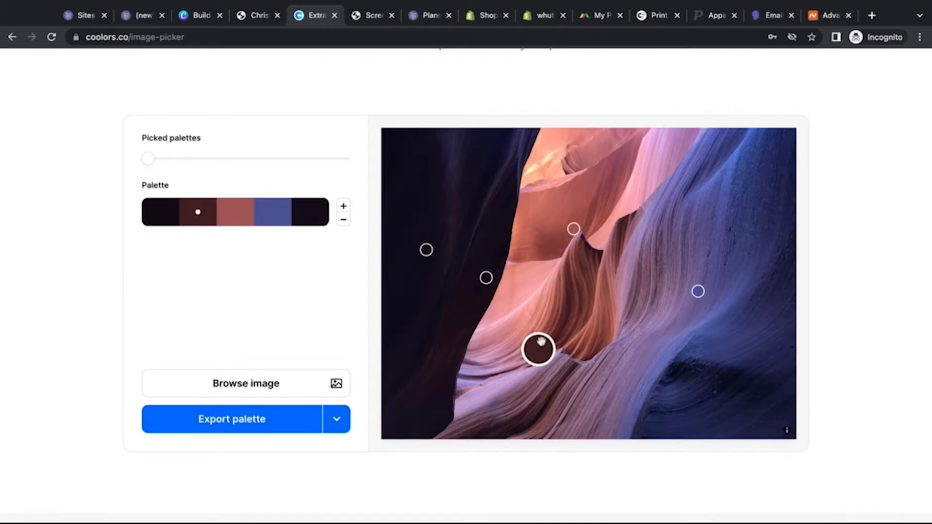
pyautogui.moveTo(541, 341); pyautogui.dragTo(635, 391)
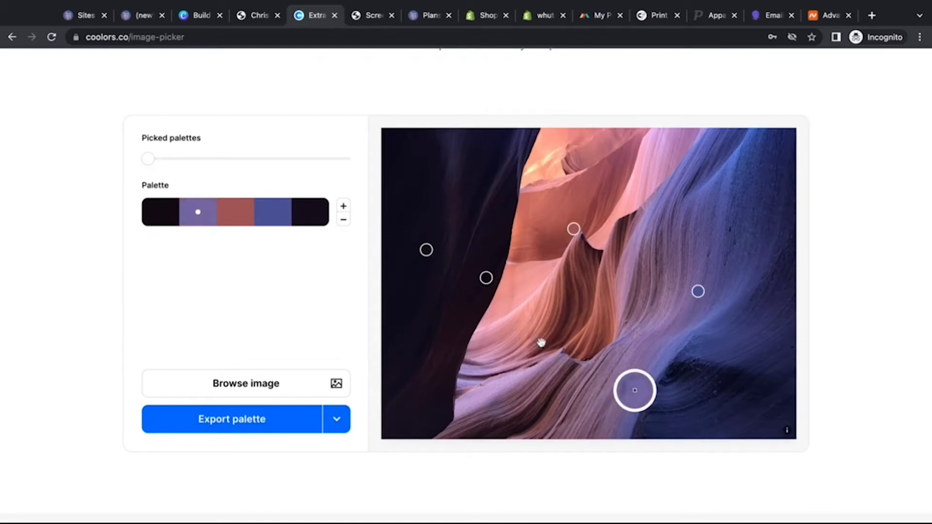
pyautogui.click(247, 214)
pyautogui.moveTo(575, 227)
pyautogui.mouseDown()
pyautogui.moveTo(585, 228)
pyautogui.moveTo(573, 233)
pyautogui.mouseUp()
# Sample a muted purple as the fourth colour, keep four swatches, and open the palette in the generator.
pyautogui.click(268, 219)
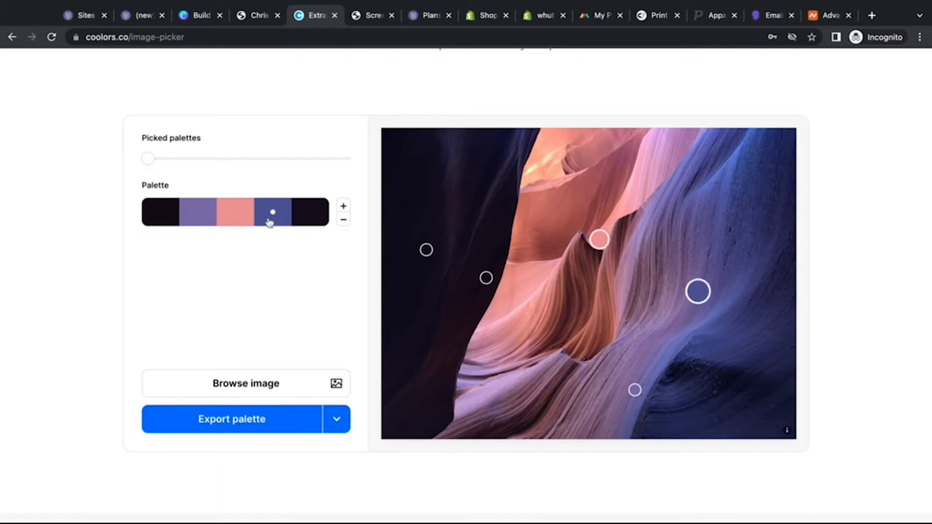
pyautogui.click(344, 208)
pyautogui.click(344, 208)
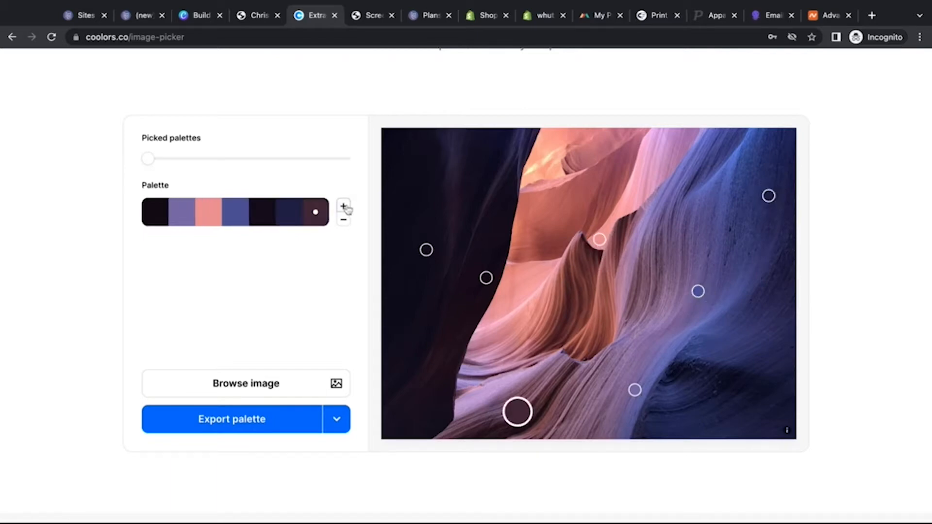
pyautogui.click(344, 222)
pyautogui.click(343, 221)
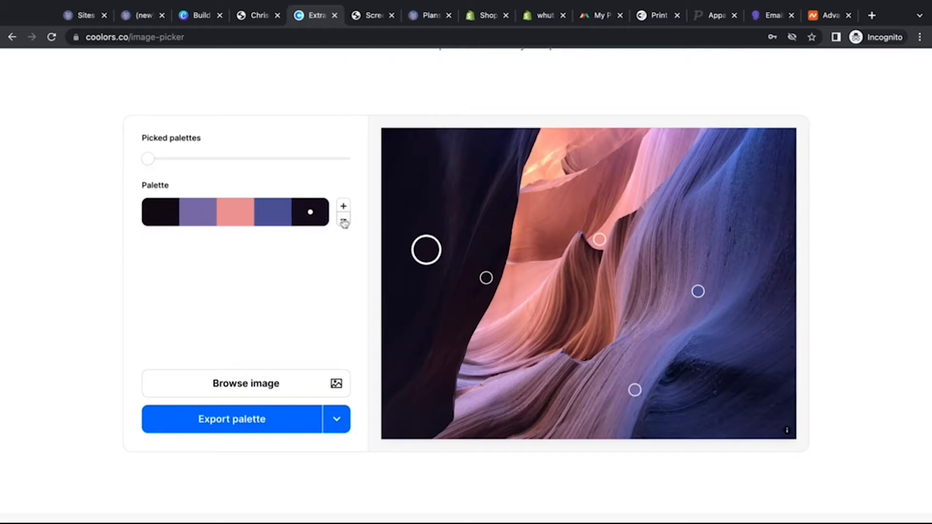
pyautogui.click(344, 222)
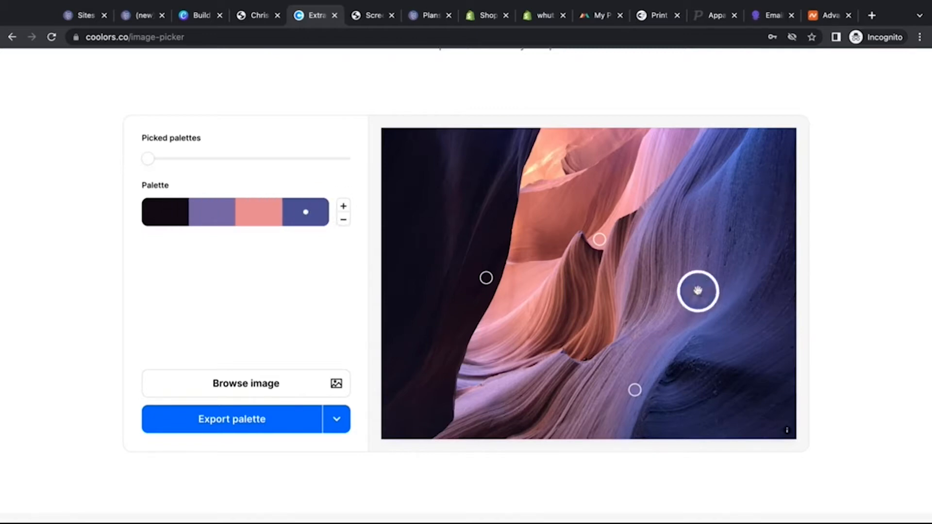
pyautogui.moveTo(698, 291); pyautogui.dragTo(678, 261)
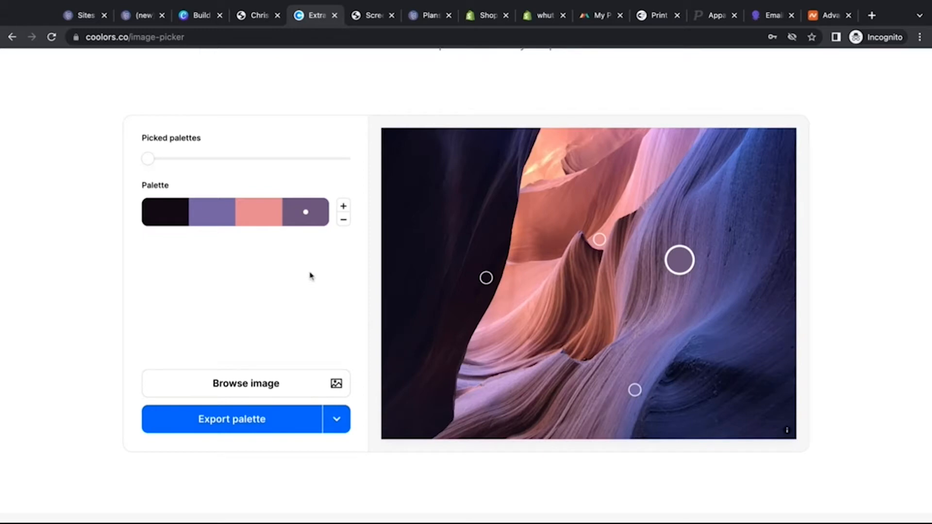
pyautogui.click(339, 422)
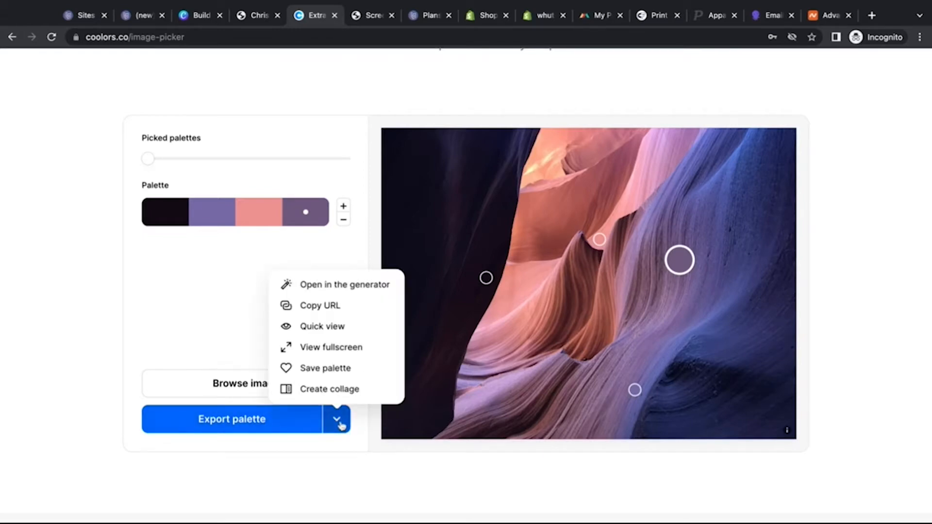
pyautogui.click(369, 285)
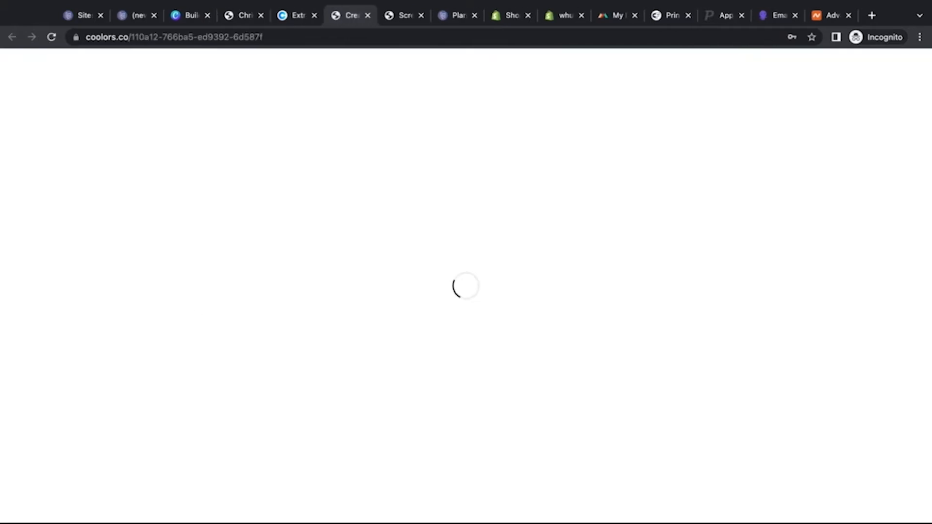
# Close the Image Picker, lock 110A12, 766BA5, ED9392 and 6D587F, and return to the Carrd editor.
pyautogui.click(314, 15)
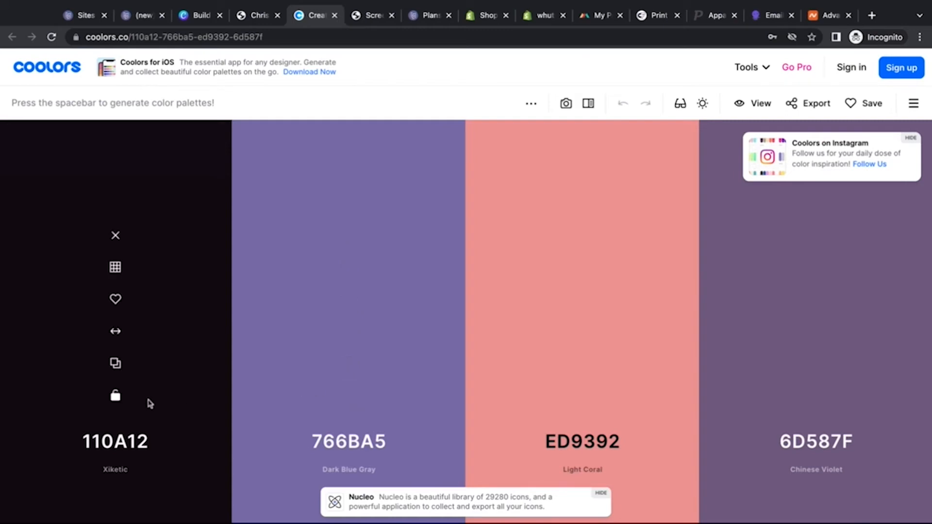
pyautogui.click(113, 398)
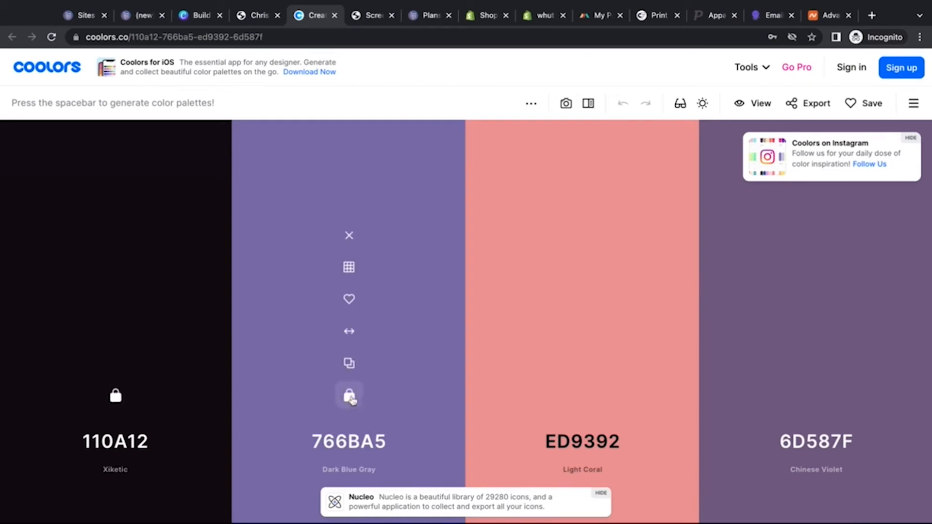
pyautogui.click(350, 396)
pyautogui.click(584, 394)
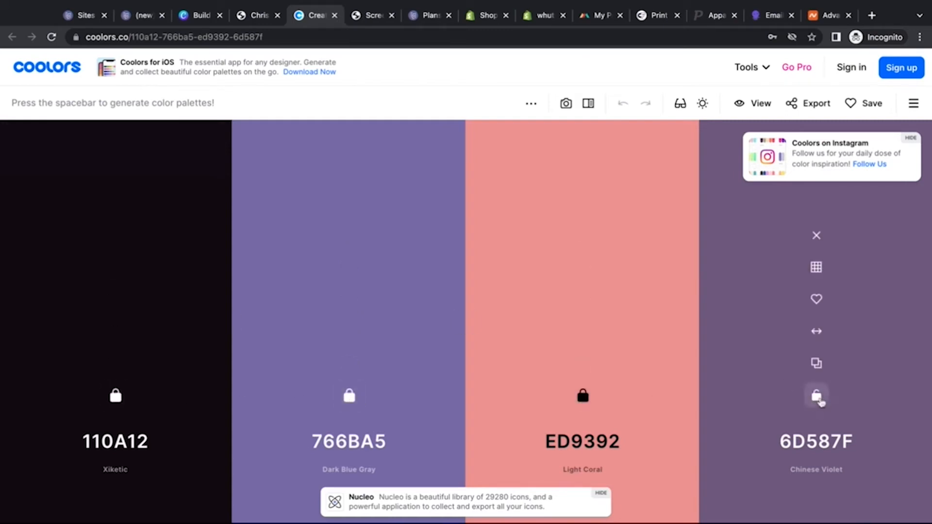
pyautogui.click(817, 396)
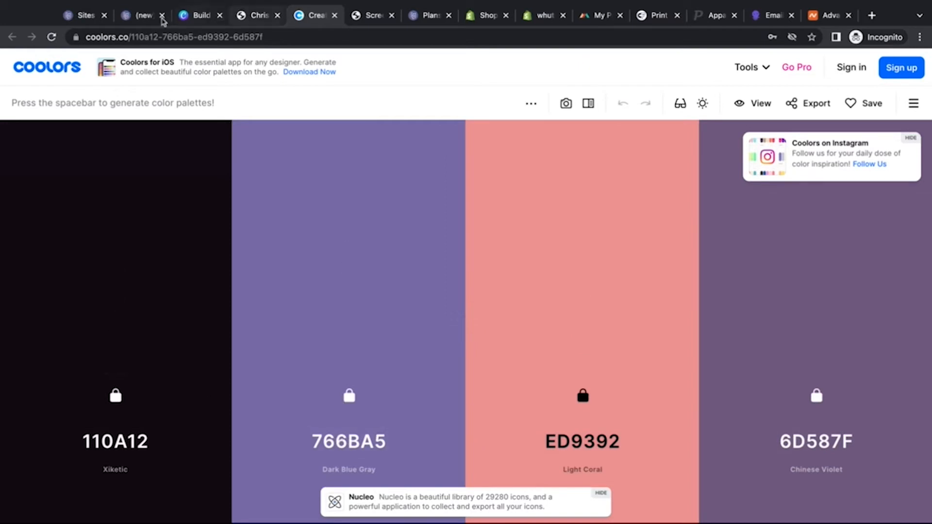
pyautogui.click(140, 17)
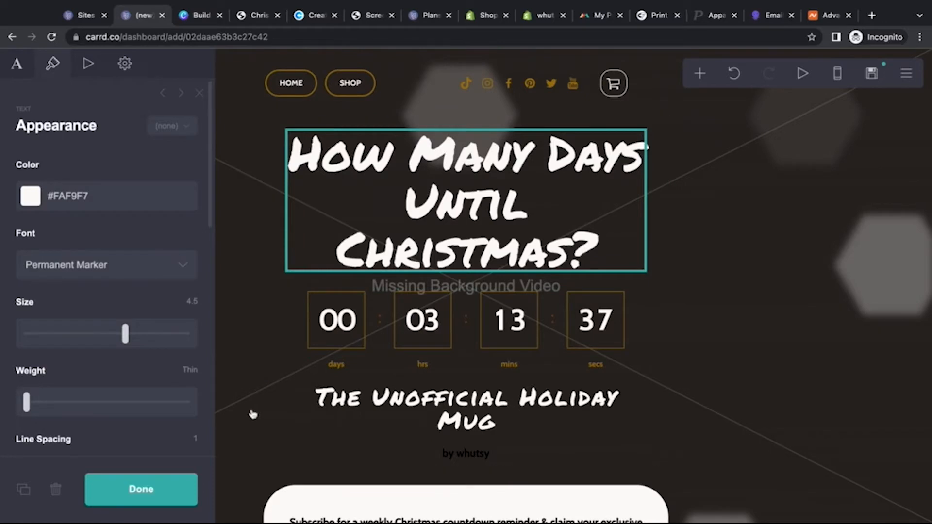
# Check that the heading colour reads FAF9F7, then return to the Coolors palette.
pyautogui.moveTo(54, 197); pyautogui.dragTo(108, 198)
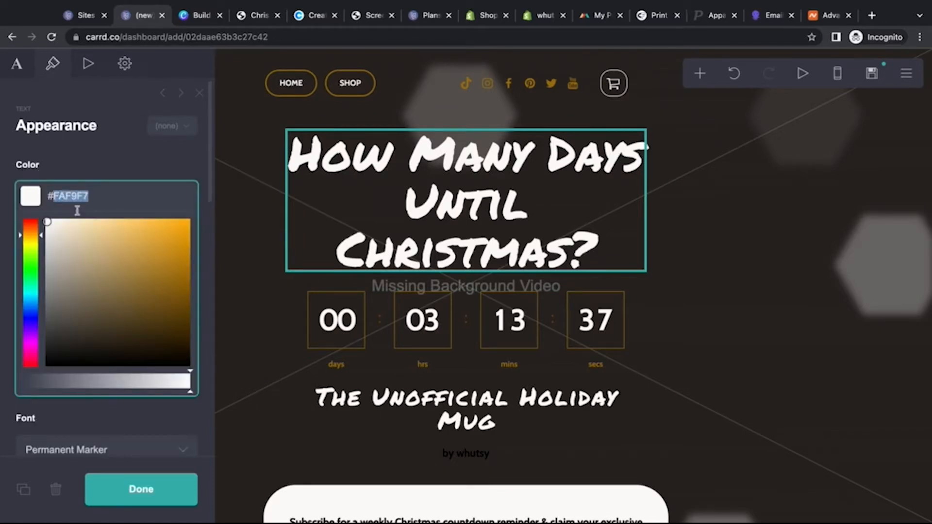
pyautogui.click(100, 196)
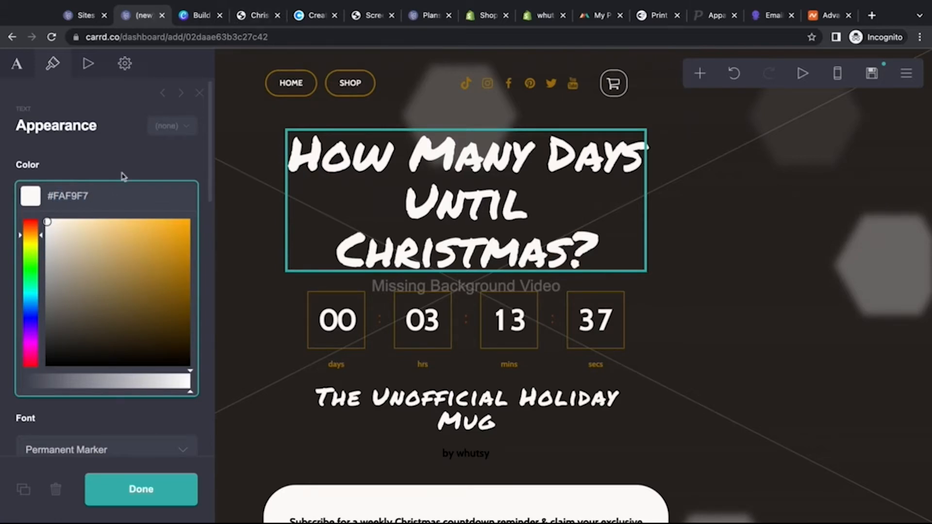
pyautogui.click(107, 166)
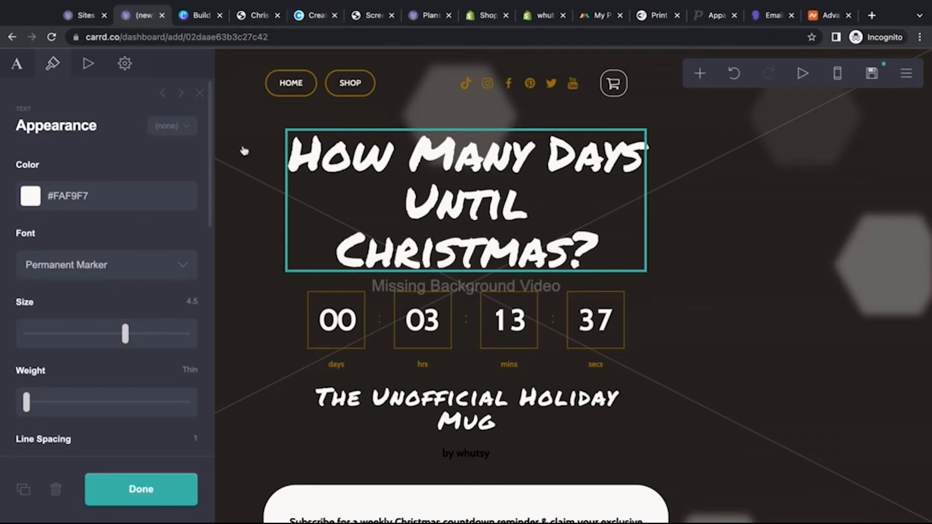
pyautogui.click(310, 19)
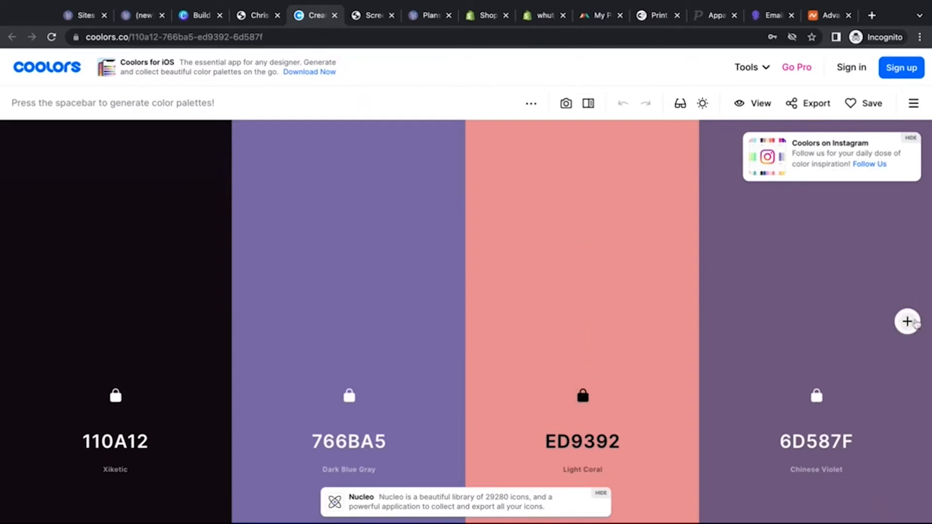
# Add a fifth palette colour, show the 7A678B shades, and dismiss the advert and Go Pro prompt.
pyautogui.click(915, 321)
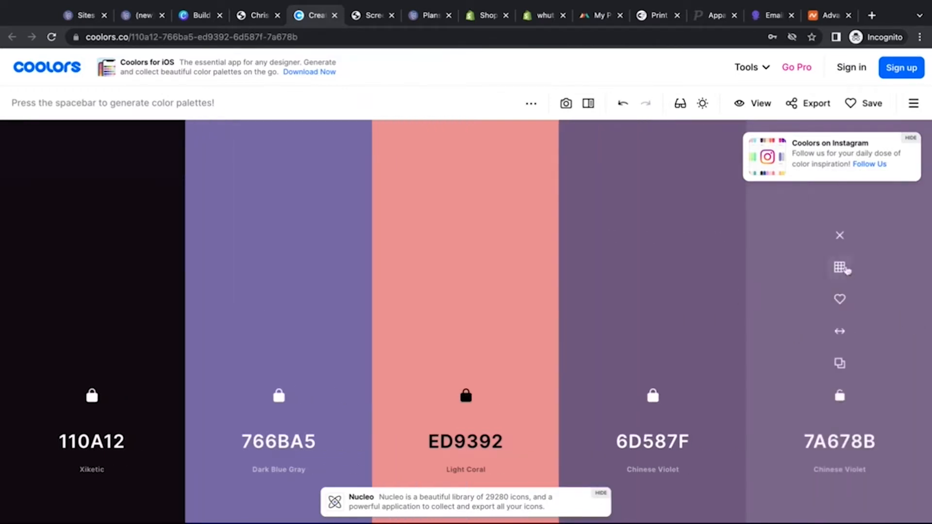
pyautogui.moveTo(745, 321)
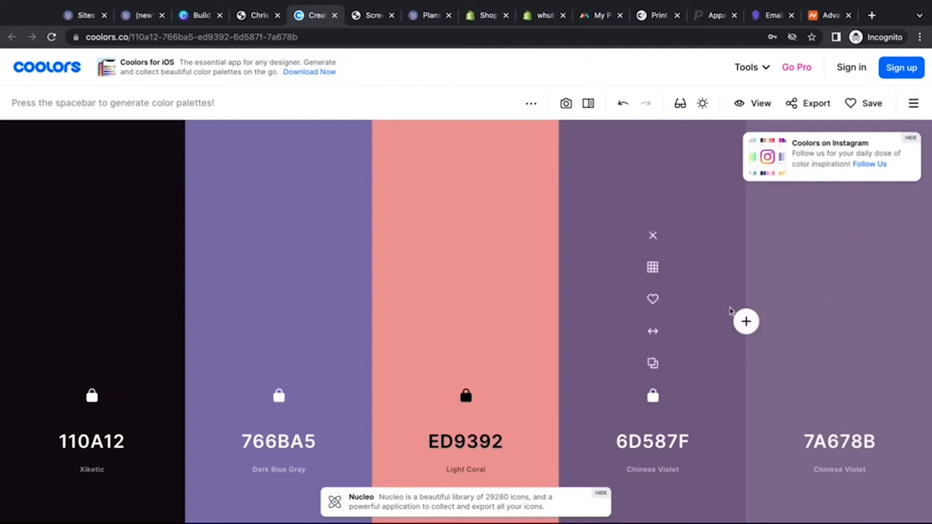
pyautogui.moveTo(812, 306)
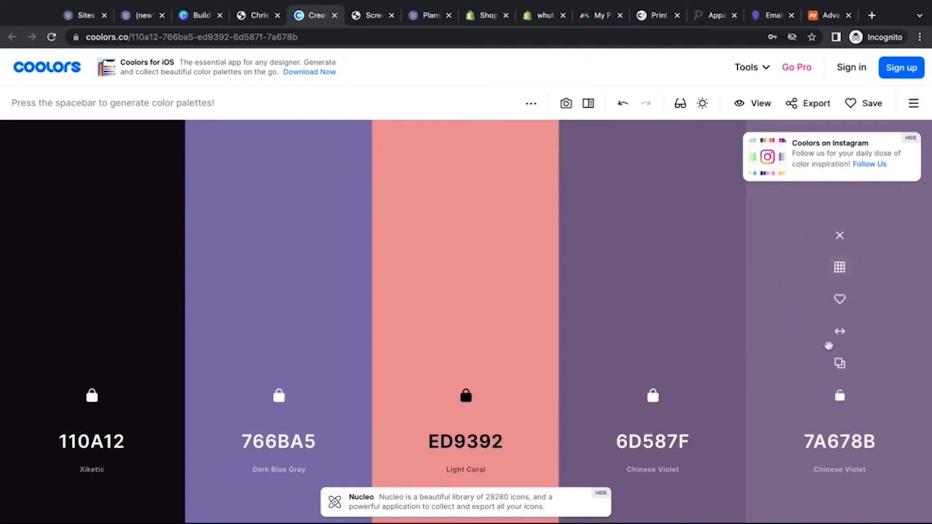
pyautogui.click(839, 267)
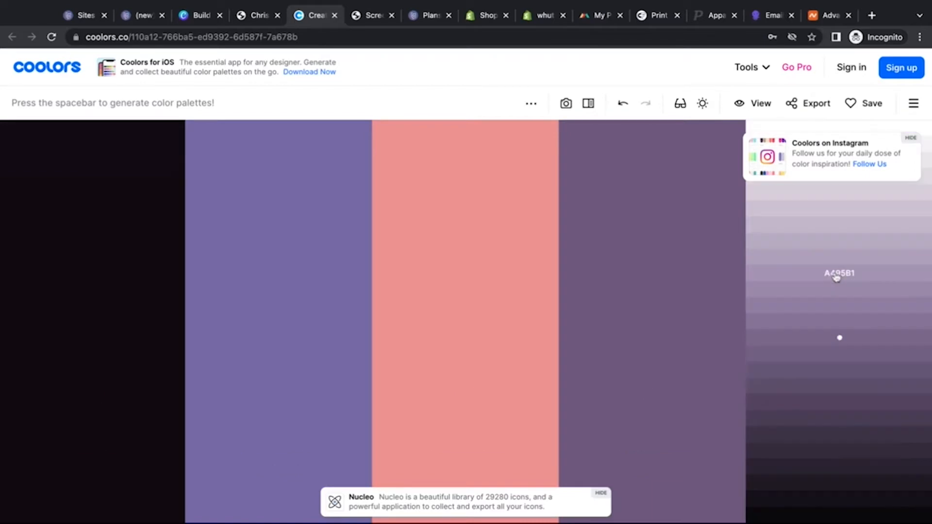
pyautogui.click(910, 137)
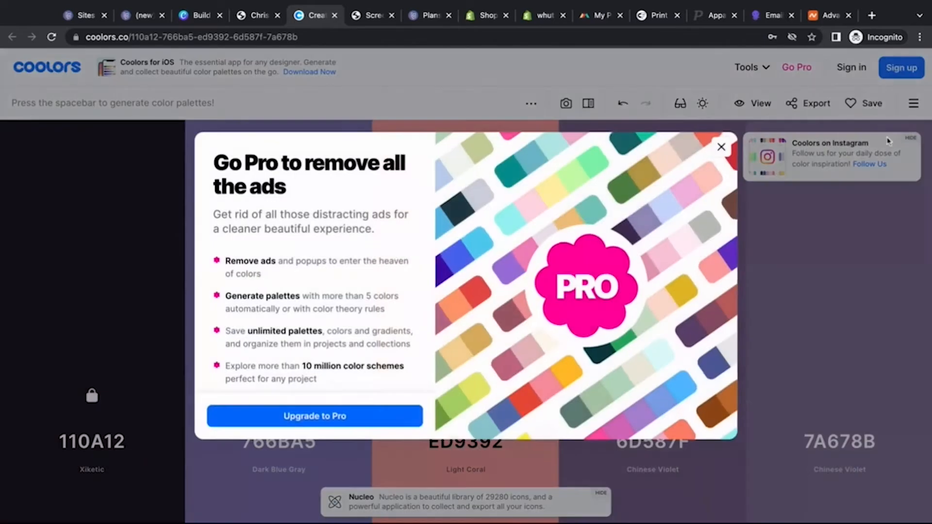
pyautogui.click(721, 147)
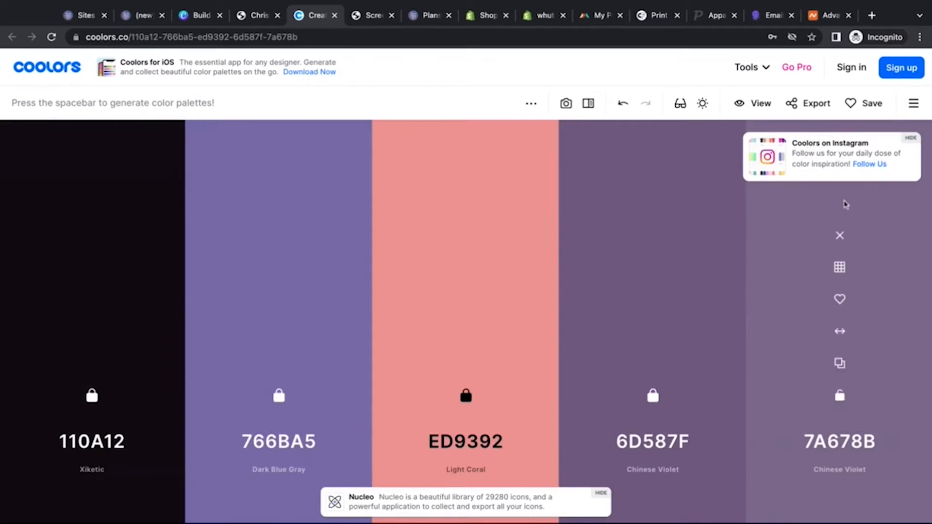
# Swap the last colour for its lightest shade F5F3F6, lock it and copy its hex.
pyautogui.click(839, 270)
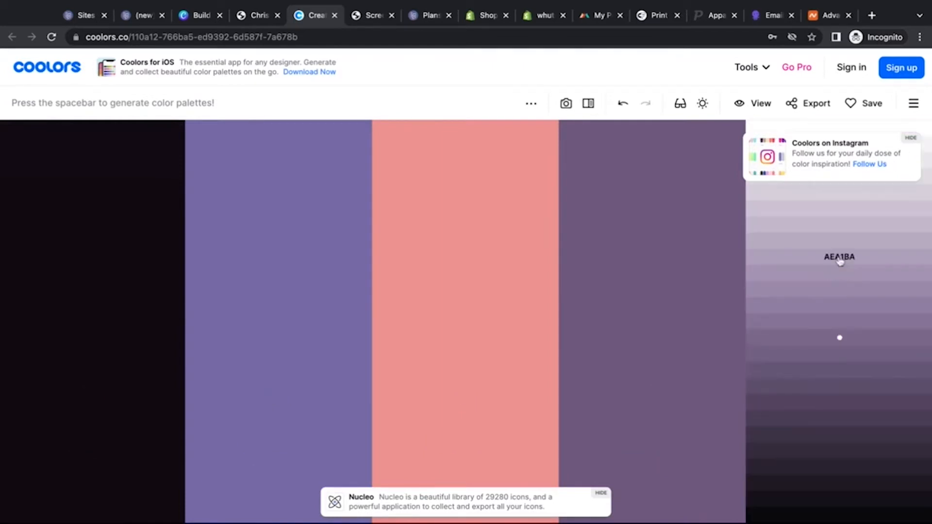
pyautogui.click(928, 153)
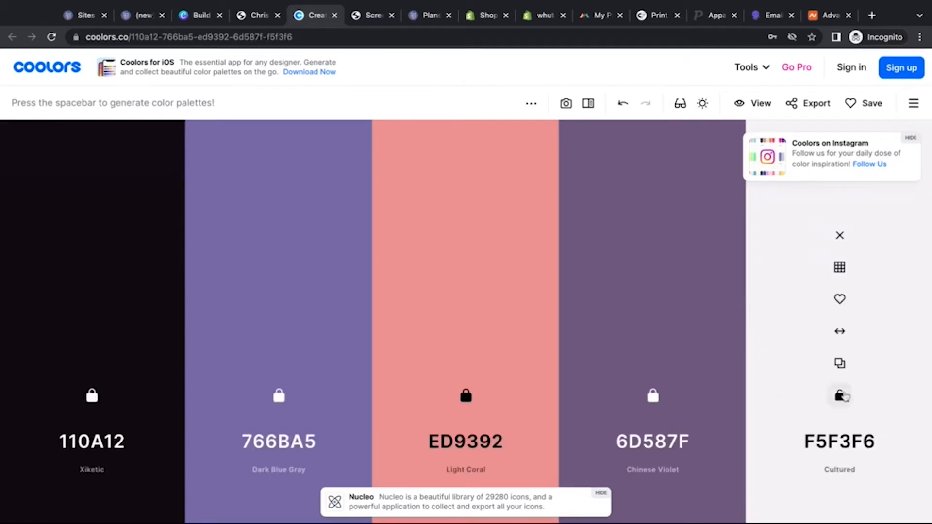
pyautogui.click(839, 396)
pyautogui.click(839, 363)
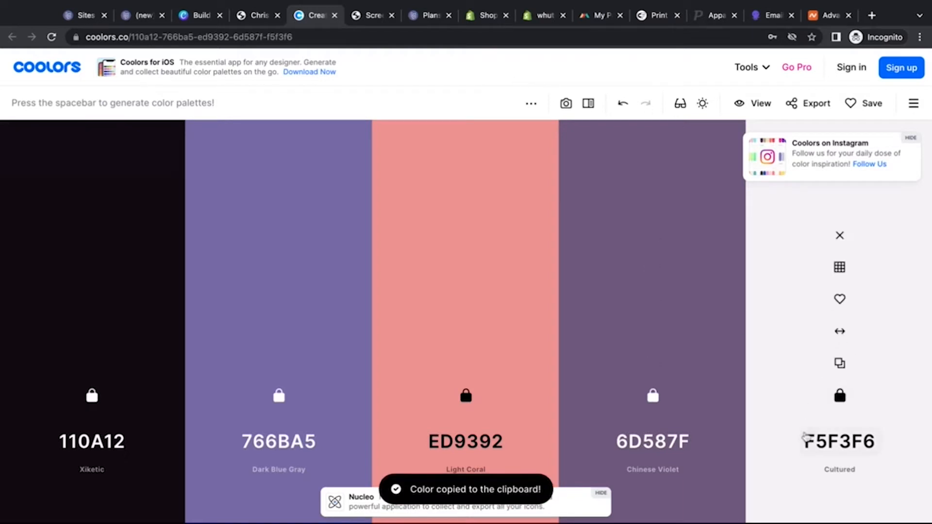
pyautogui.click(839, 364)
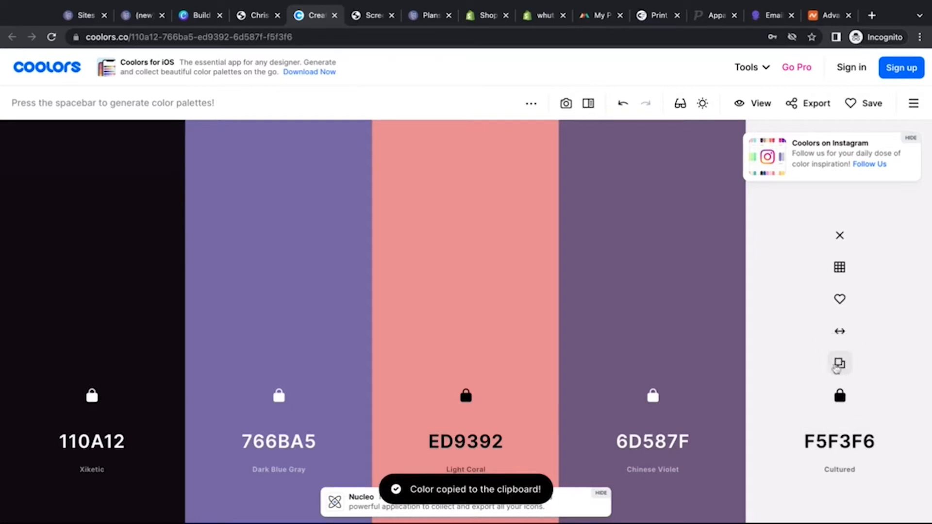
# Paste F5F3F6 as the heading's text colour, then undo it back to #FAF9F7.
pyautogui.click(144, 15)
pyautogui.click(117, 196)
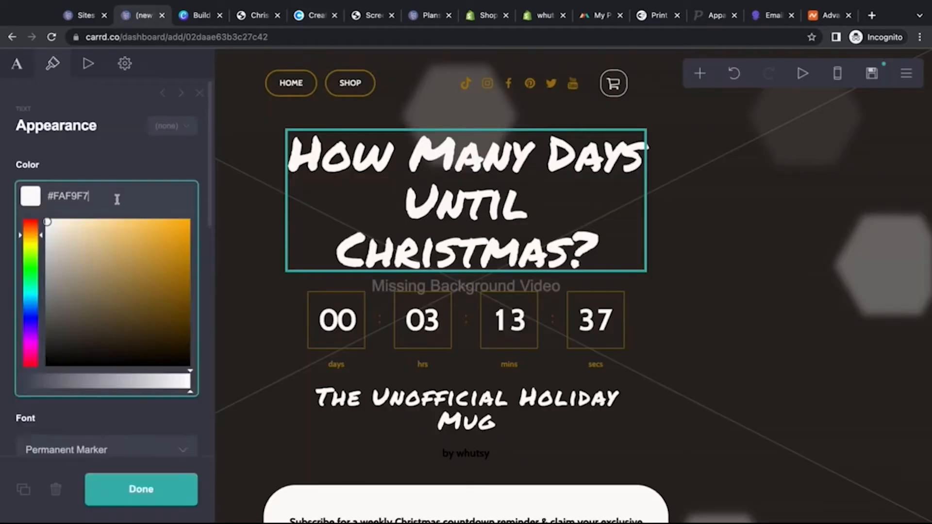
pyautogui.moveTo(54, 196); pyautogui.dragTo(112, 196)
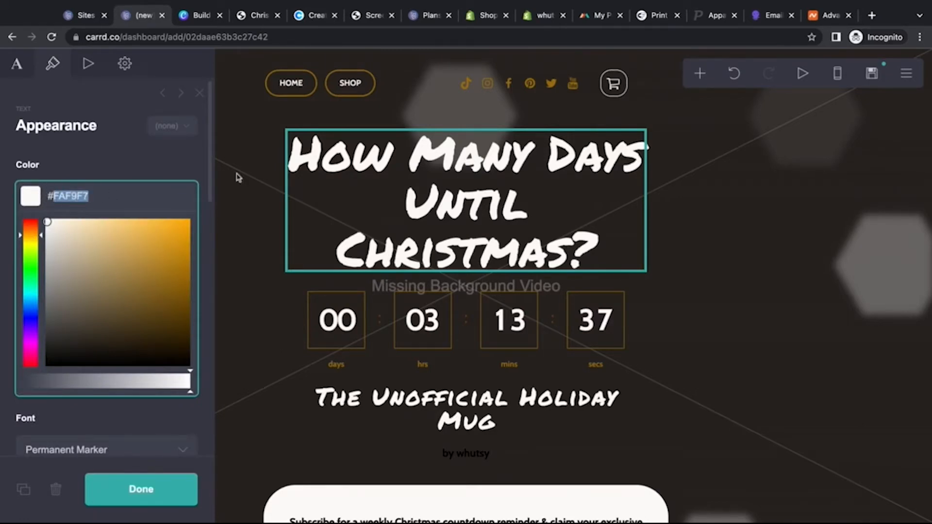
pyautogui.press('super+v')
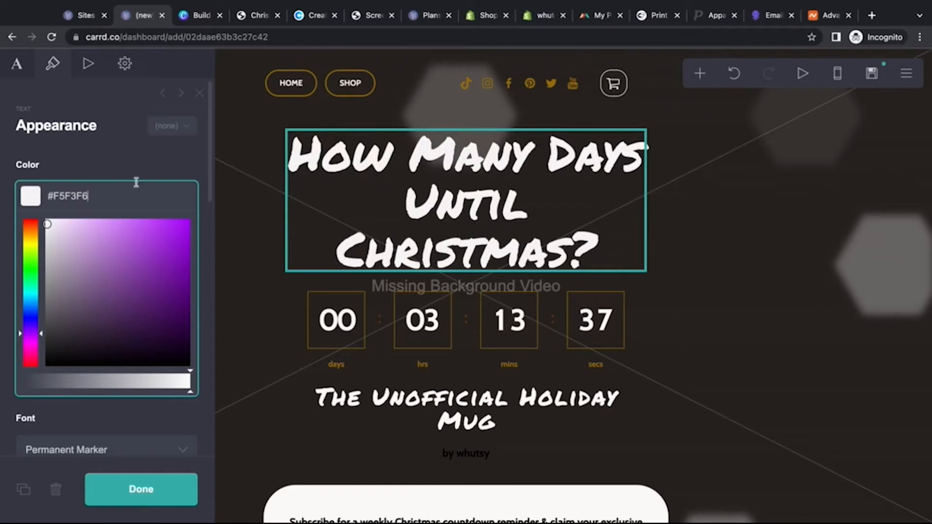
pyautogui.click(145, 156)
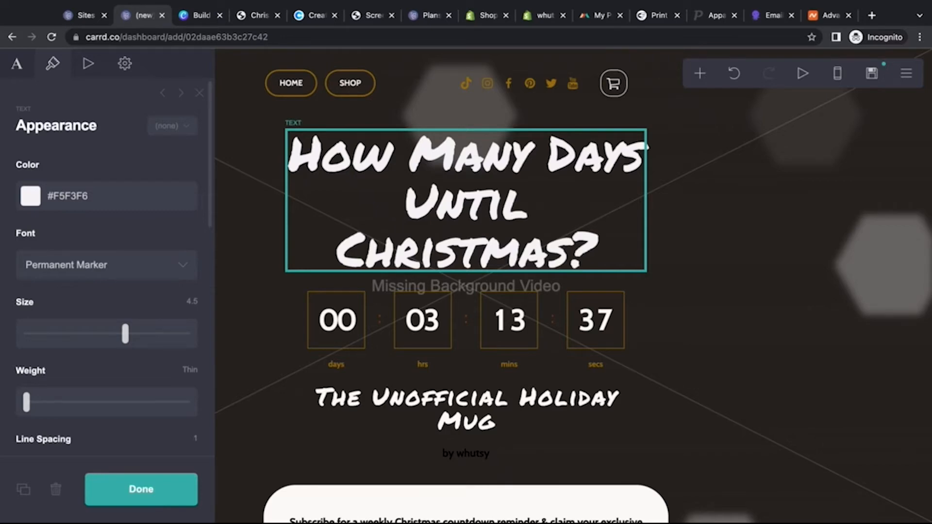
pyautogui.click(737, 79)
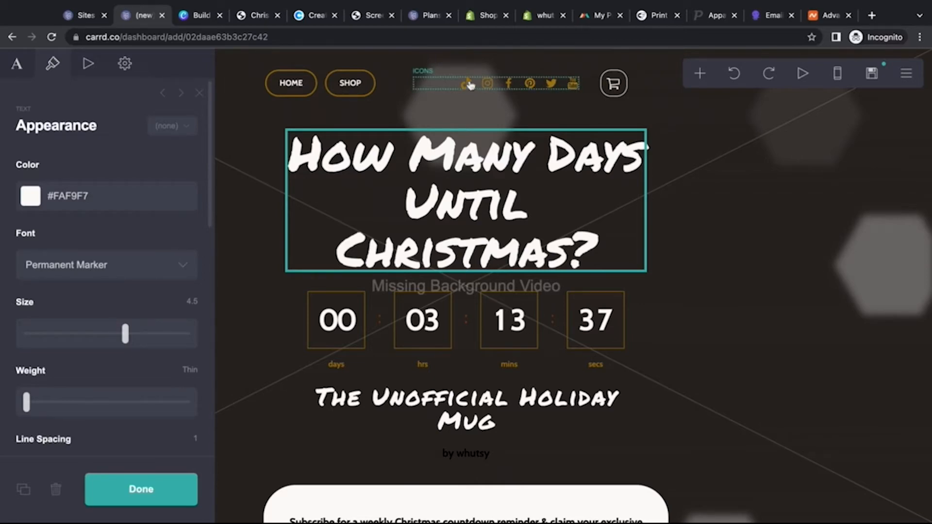
# Open the HOME and SHOP buttons' appearance settings and locate the 9A6A09 outline colour.
pyautogui.click(304, 85)
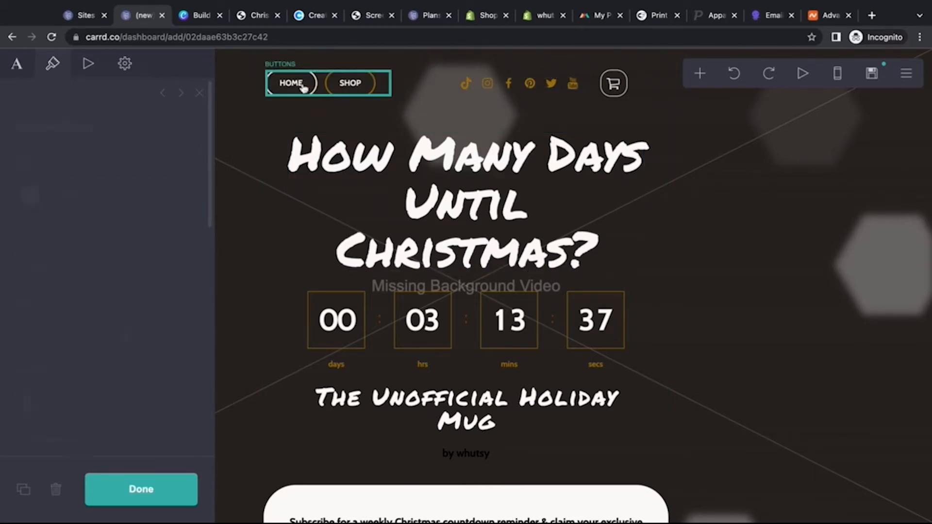
pyautogui.click(53, 64)
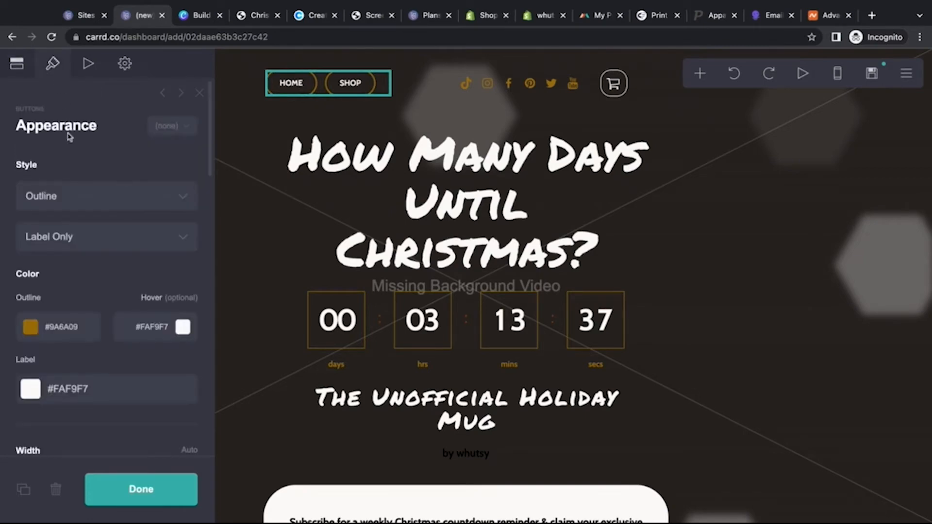
pyautogui.scroll(-2, 82, 306)
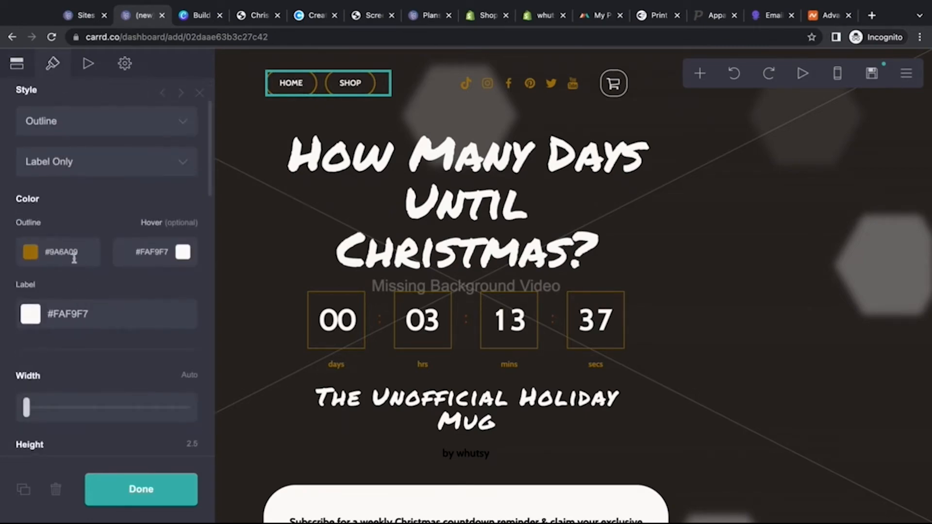
pyautogui.click(52, 256)
pyautogui.doubleClick(53, 255)
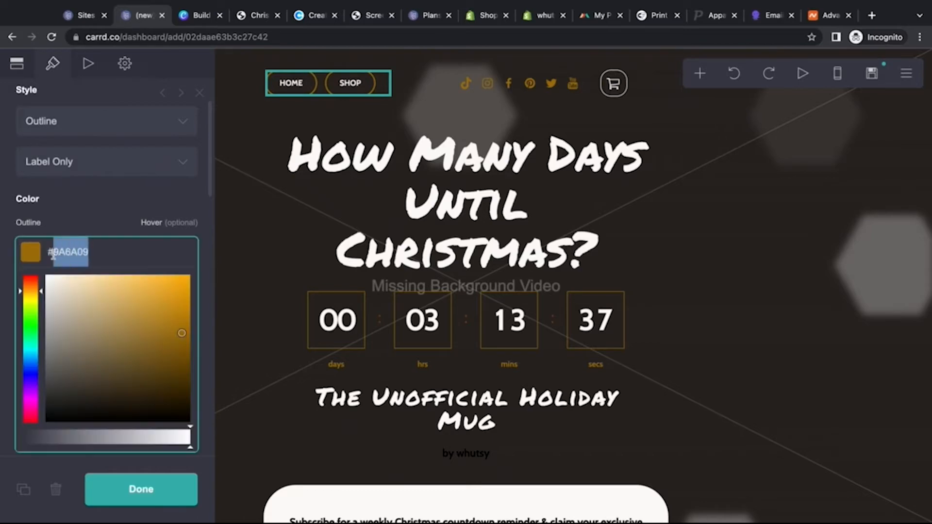
pyautogui.click(105, 218)
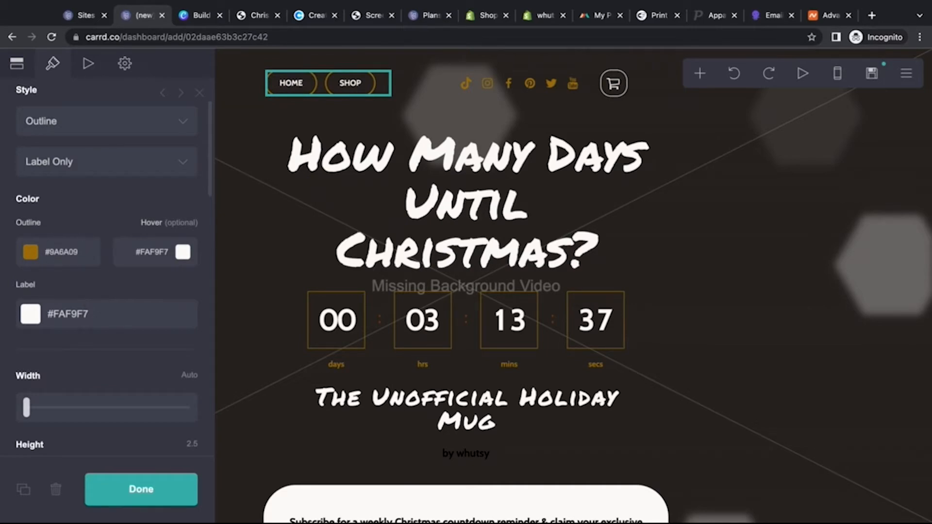
# Copy Light Coral ED9392 from Coolors and set it as the buttons' outline colour.
pyautogui.click(305, 16)
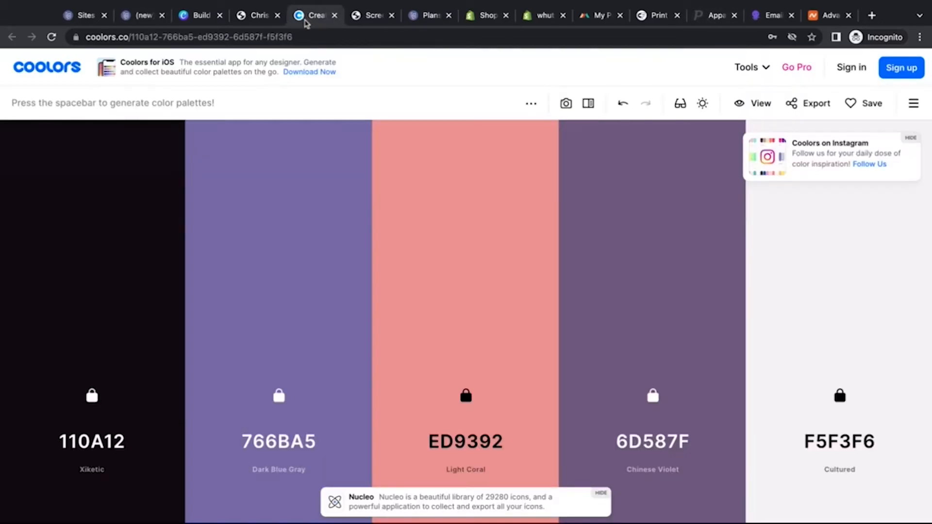
pyautogui.moveTo(445, 264)
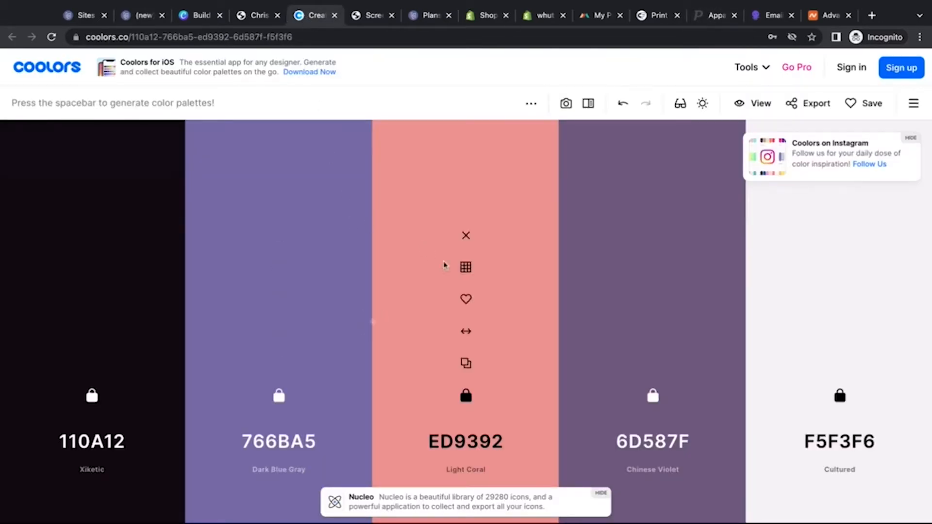
pyautogui.click(466, 363)
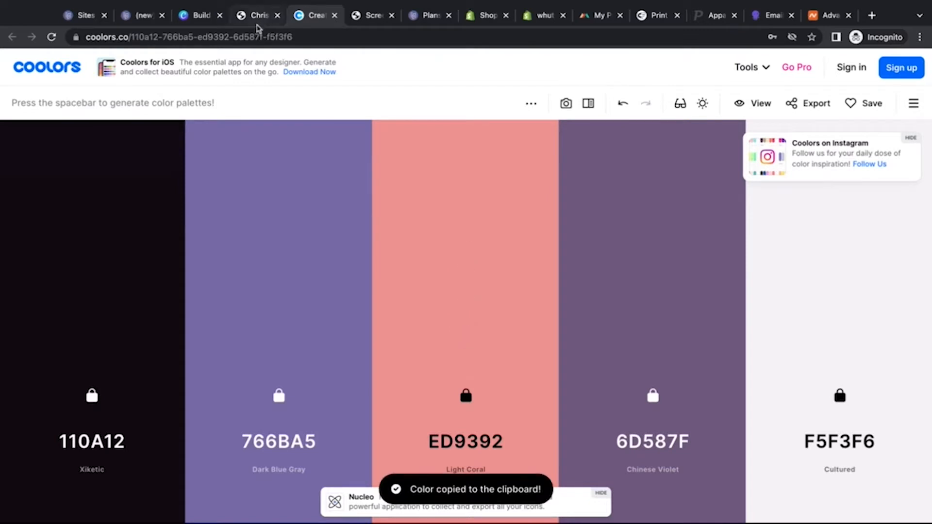
pyautogui.click(139, 17)
pyautogui.click(67, 252)
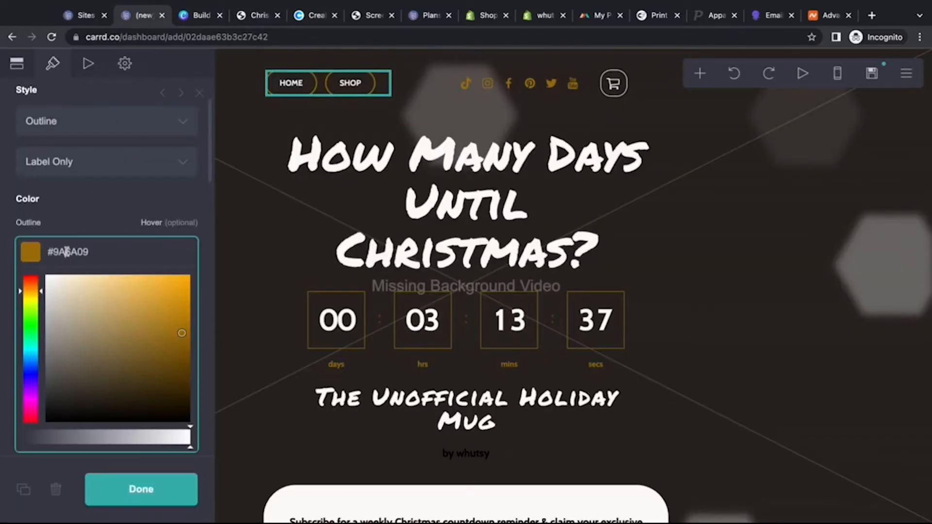
pyautogui.doubleClick(55, 251)
pyautogui.press('super+v')
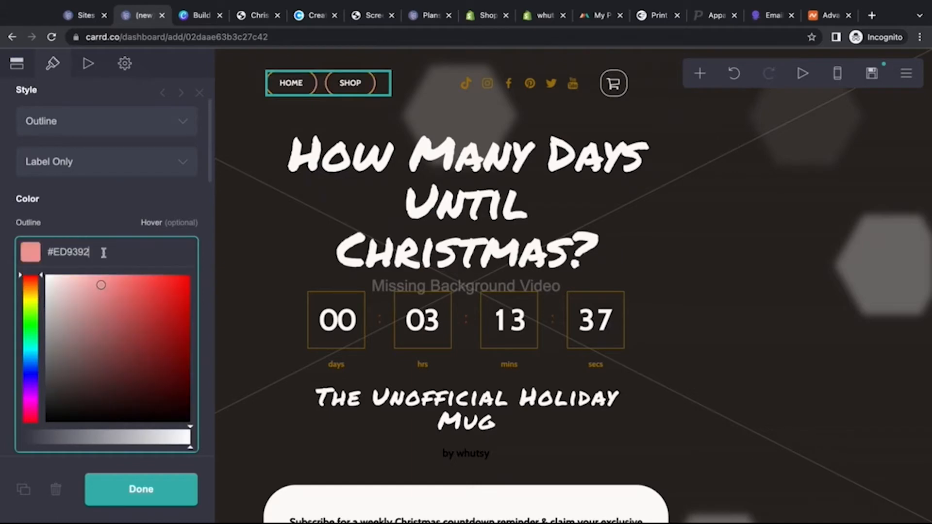
pyautogui.click(170, 192)
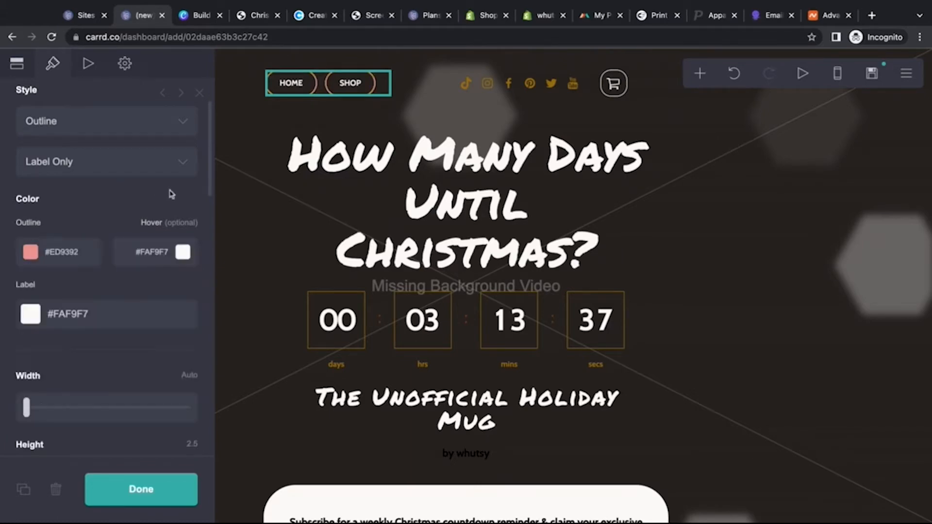
pyautogui.click(178, 499)
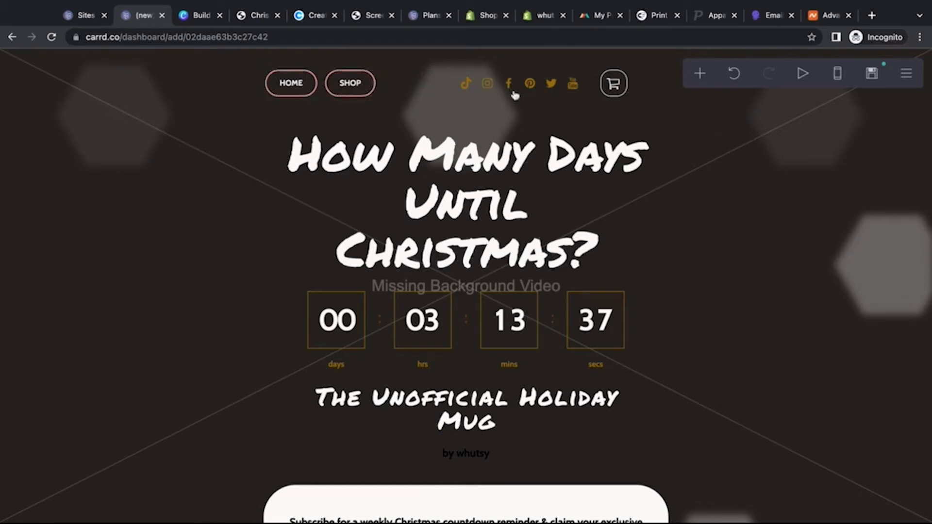
# Reopen the HOME and SHOP buttons' settings to confirm, then go back to Coolors.
pyautogui.click(301, 85)
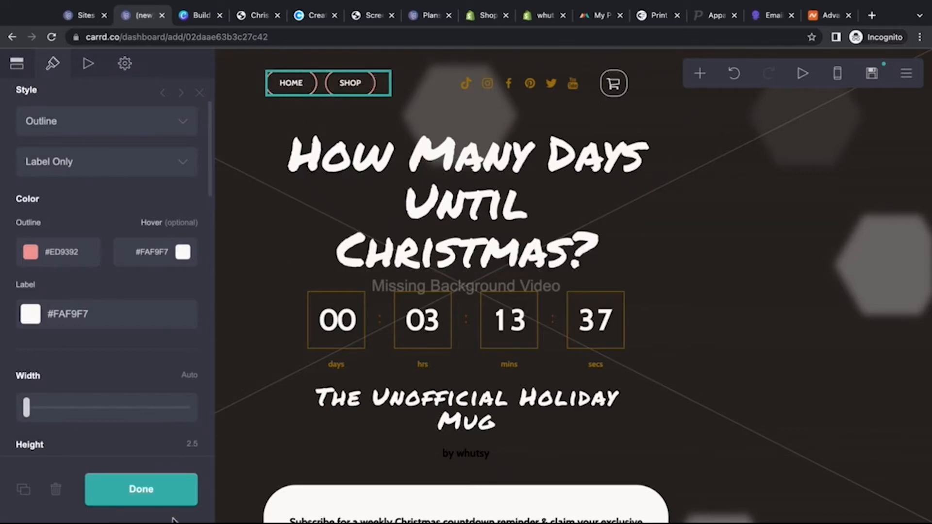
pyautogui.click(175, 501)
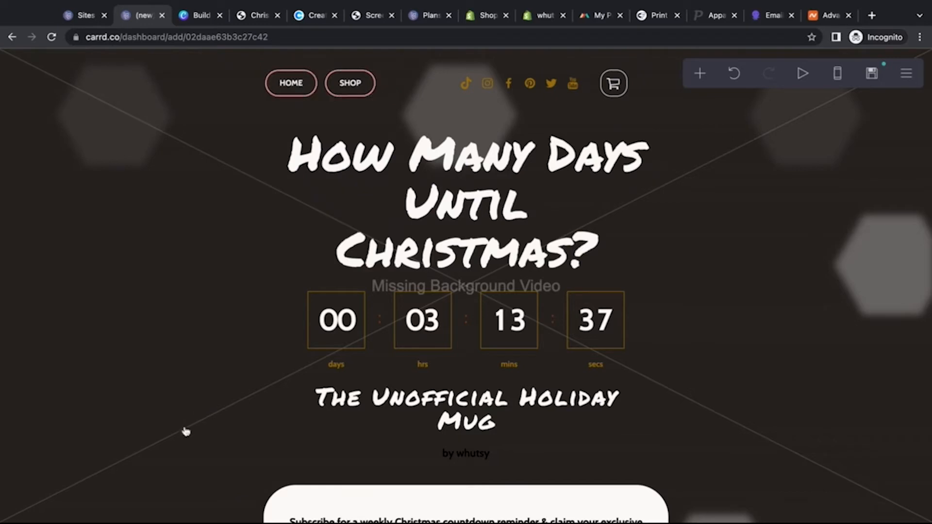
pyautogui.click(317, 95)
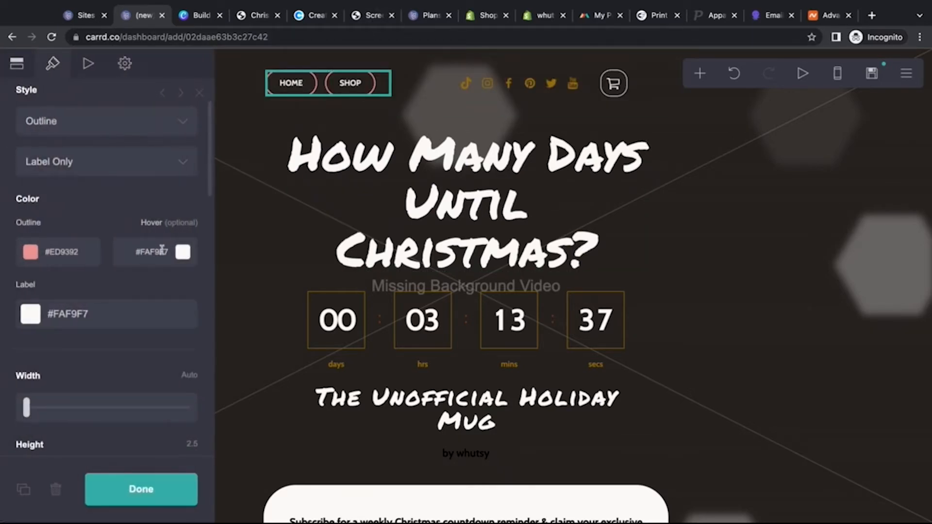
pyautogui.click(315, 15)
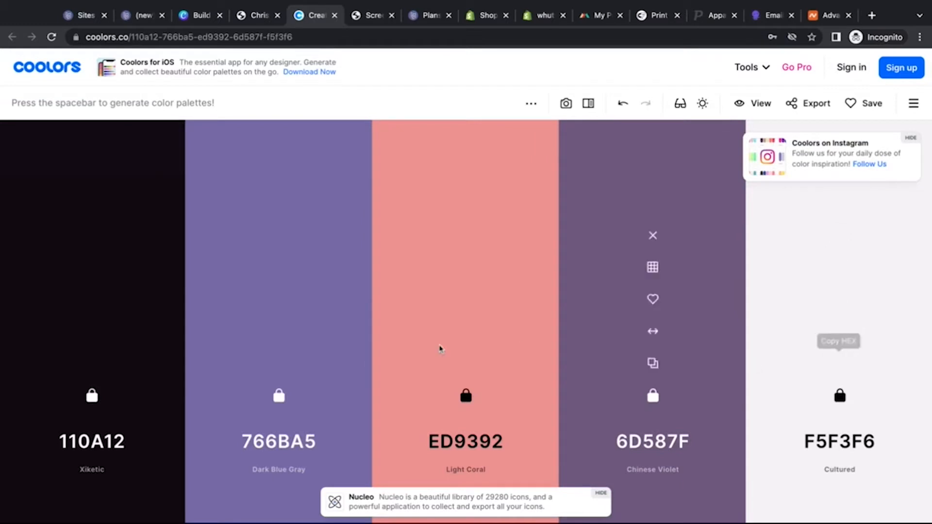
# Copy Dark Blue Gray 766BA5 from Coolors and set it as the buttons' hover colour.
pyautogui.click(275, 363)
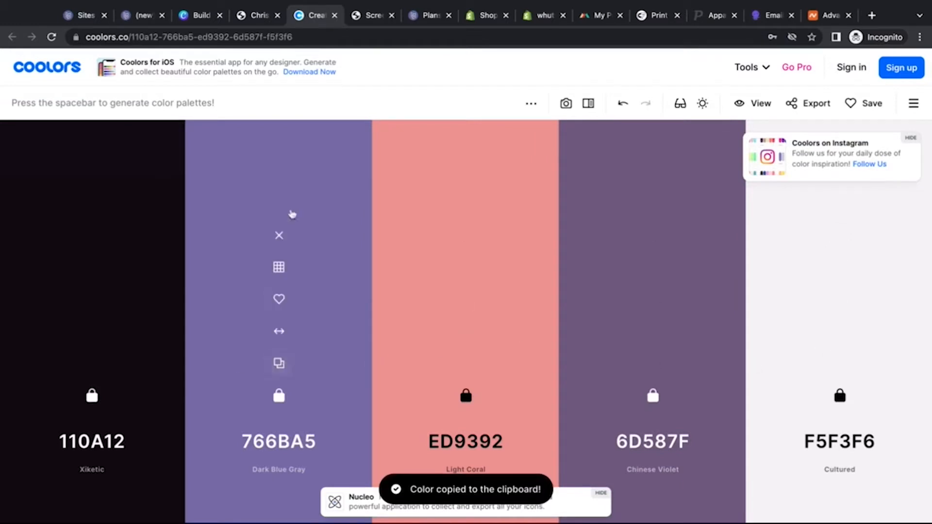
pyautogui.click(142, 16)
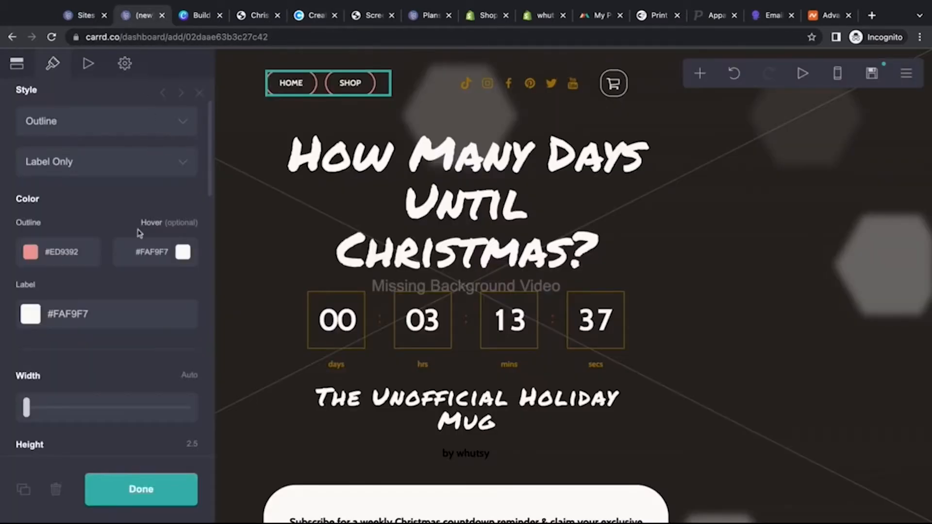
pyautogui.click(152, 254)
pyautogui.doubleClick(159, 254)
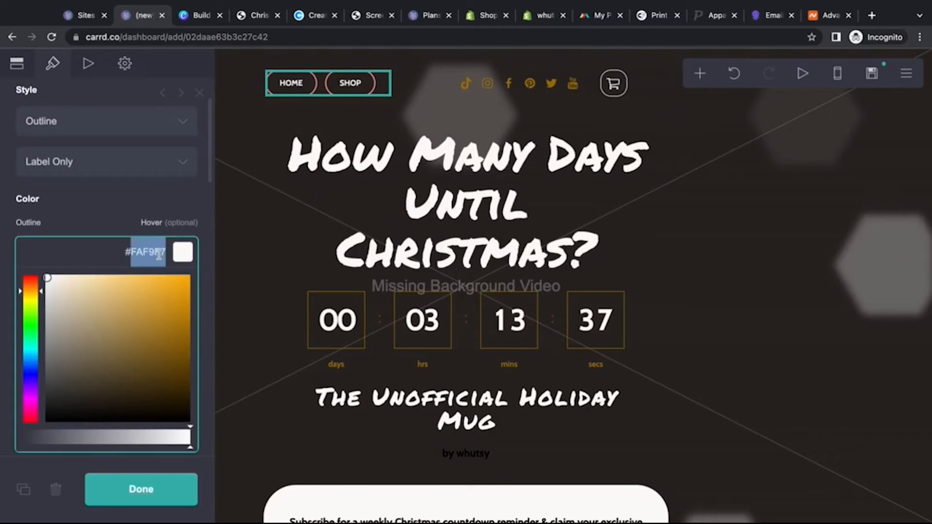
pyautogui.press('super+v')
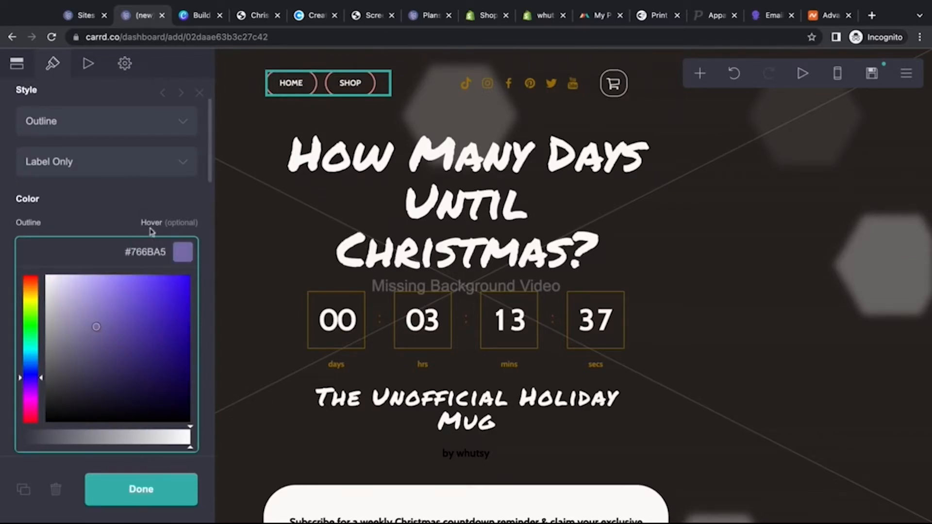
pyautogui.click(141, 489)
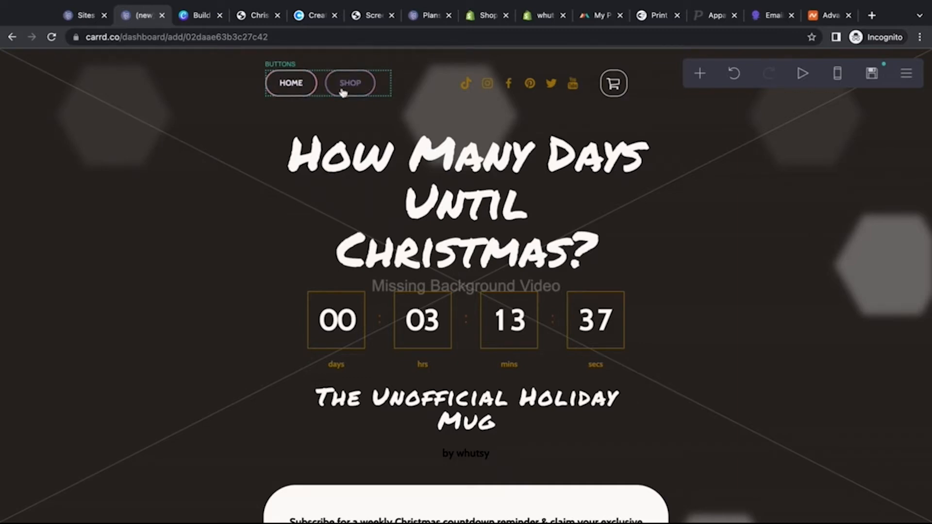
# Reselect the HOME and SHOP buttons to bring back their appearance settings.
pyautogui.click(318, 89)
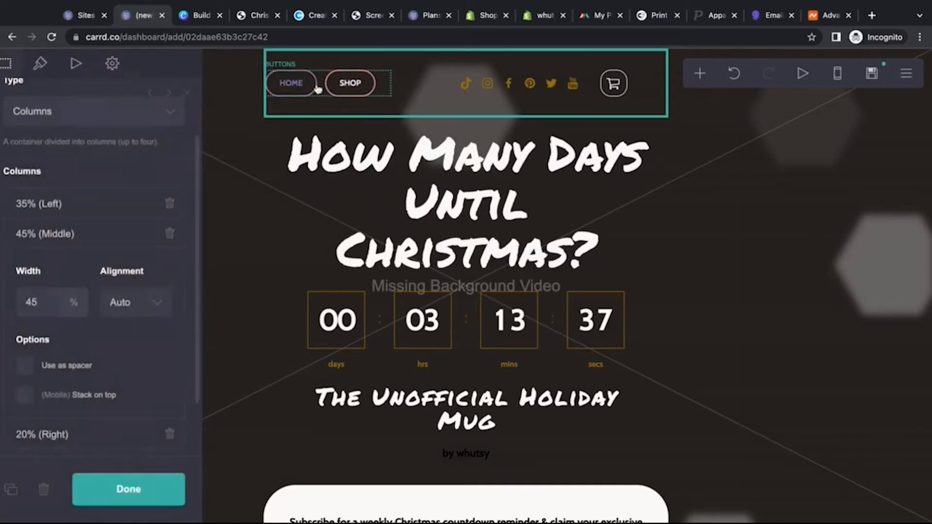
pyautogui.click(318, 89)
pyautogui.scroll(-1, 112, 374)
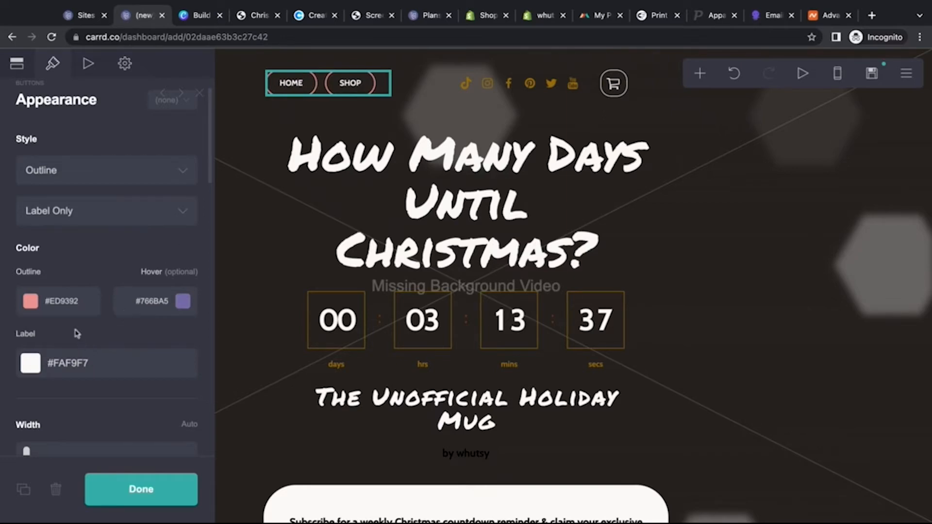
# Try the outline colour ED9392 as the buttons' label colour.
pyautogui.click(68, 302)
pyautogui.click(88, 271)
pyautogui.click(48, 302)
pyautogui.doubleClick(51, 302)
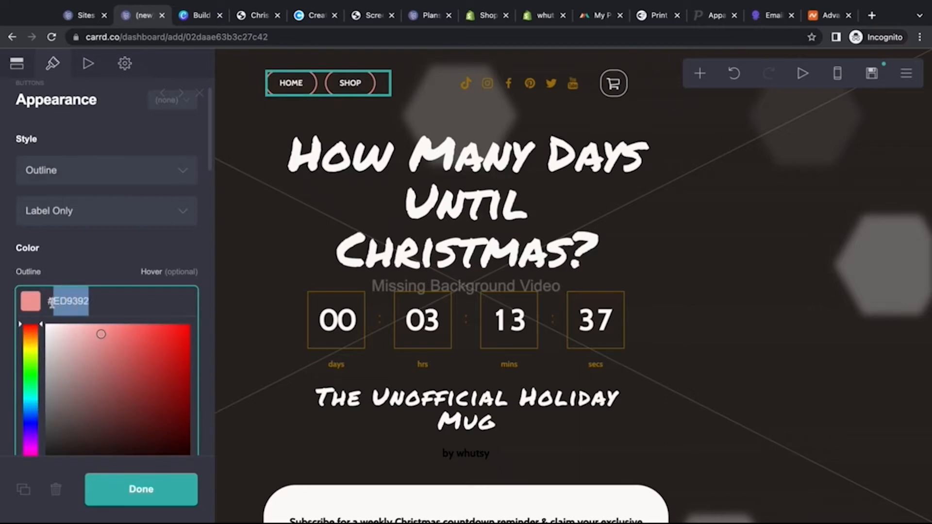
pyautogui.click(99, 263)
pyautogui.click(83, 363)
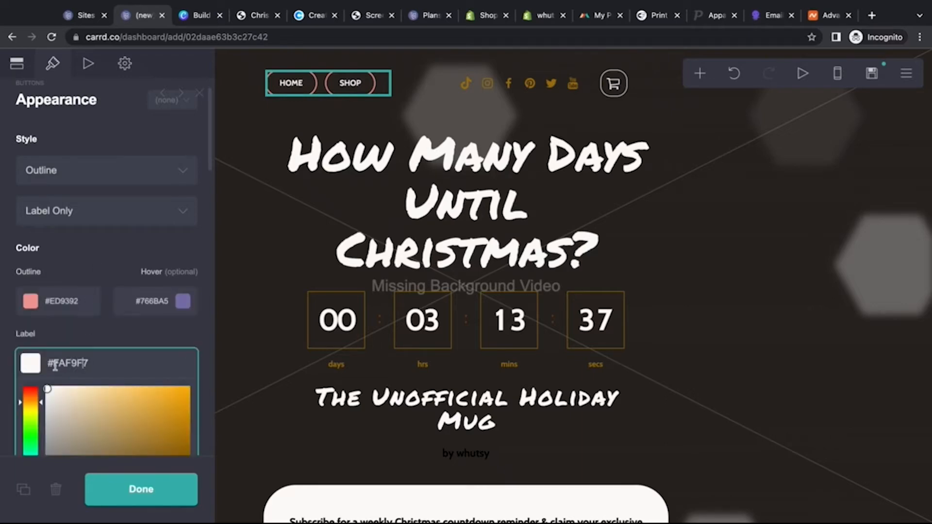
pyautogui.moveTo(55, 363); pyautogui.dragTo(115, 362)
pyautogui.hotkey('ctrl', 'v')
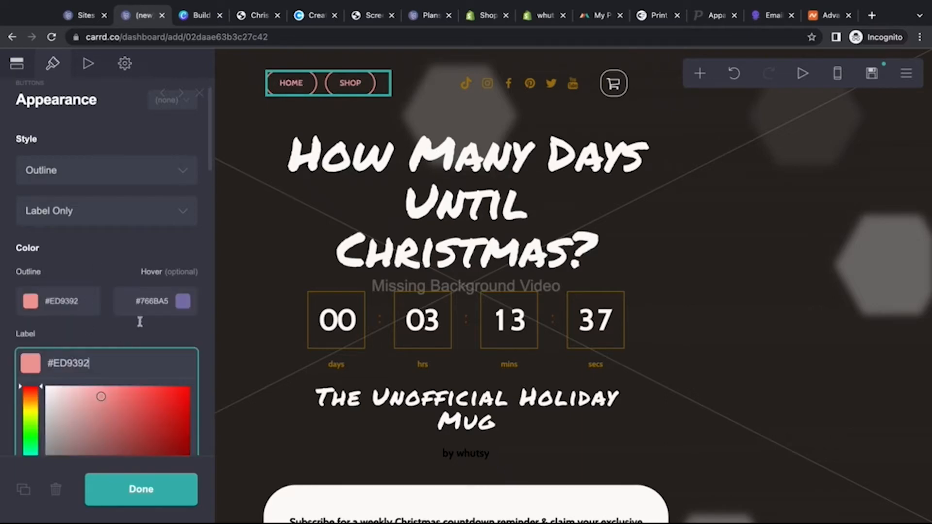
pyautogui.click(176, 254)
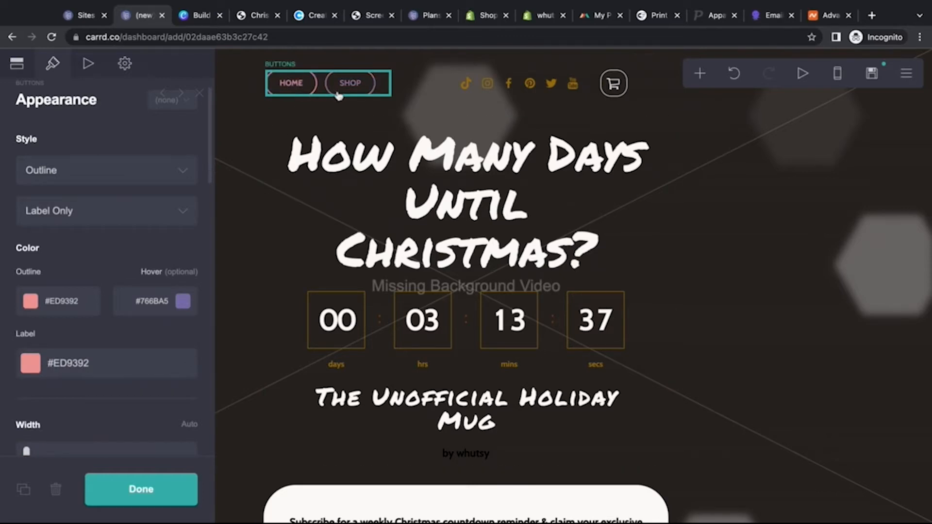
# Try the hover colour 766BA5 as the buttons' label colour.
pyautogui.click(150, 304)
pyautogui.doubleClick(132, 302)
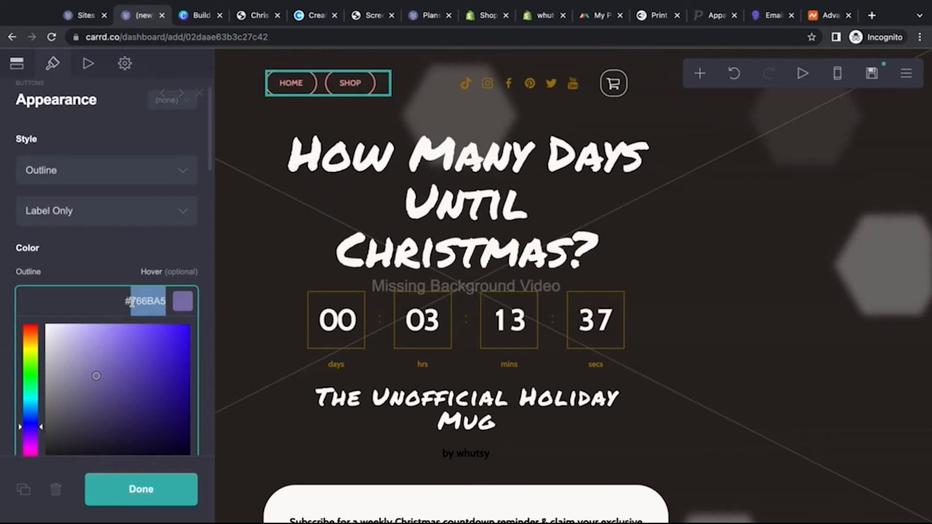
pyautogui.click(123, 271)
pyautogui.click(67, 365)
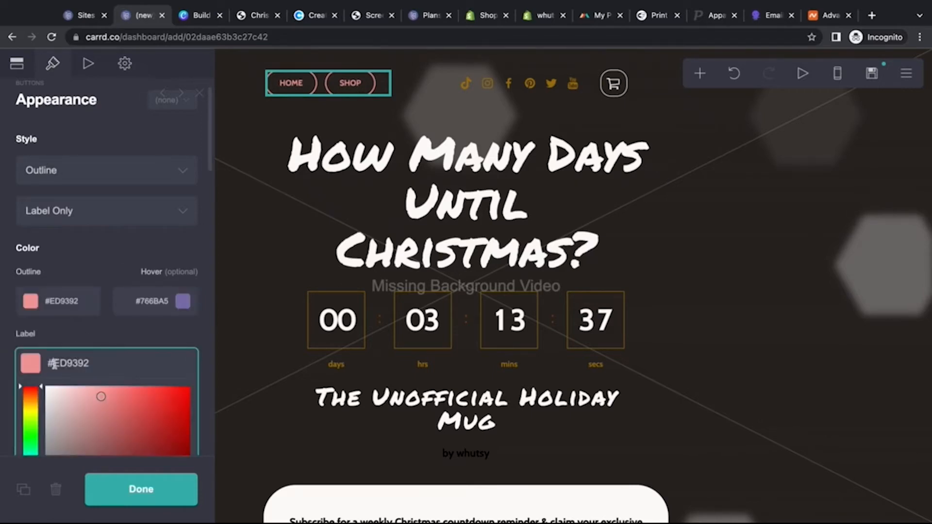
pyautogui.doubleClick(54, 364)
pyautogui.hotkey('ctrl', 'v')
pyautogui.click(117, 333)
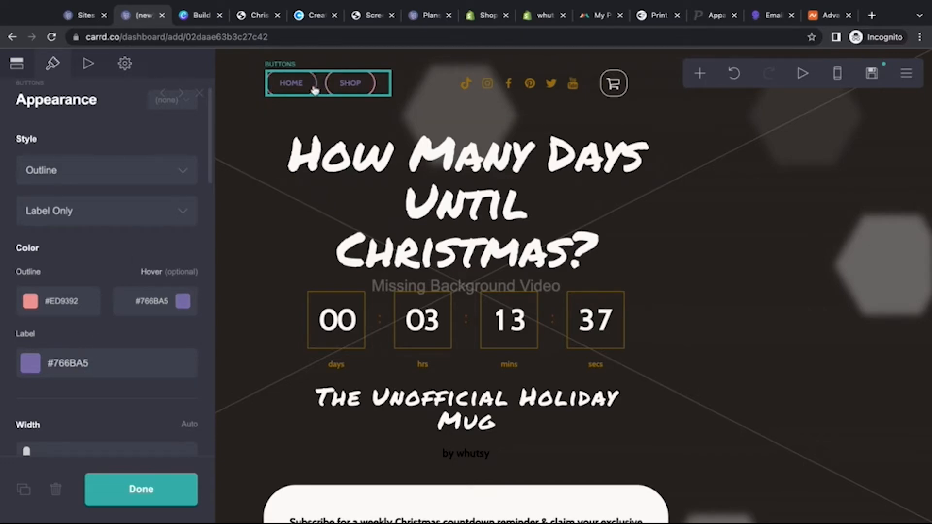
# Undo three times to restore the gold #9A6A09 outline, #FAF9F7 hover and labels.
pyautogui.click(735, 73)
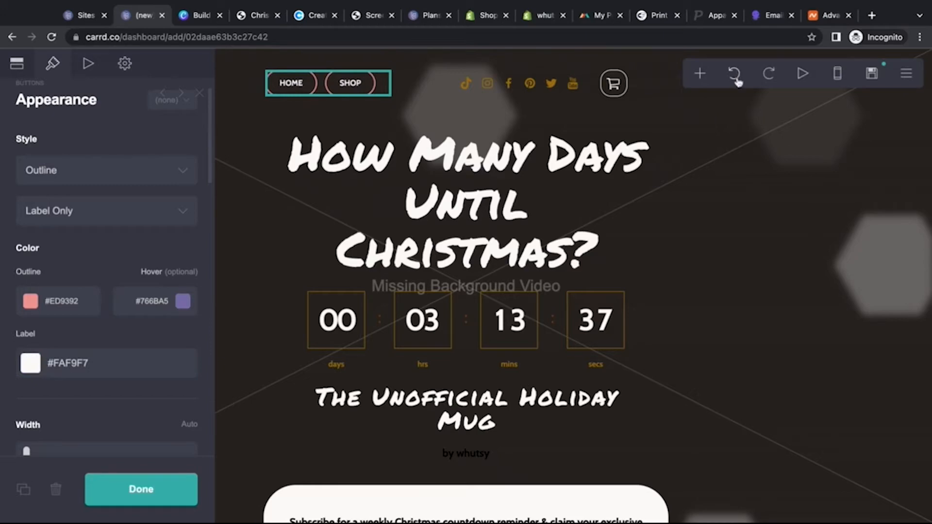
pyautogui.click(736, 80)
pyautogui.click(736, 81)
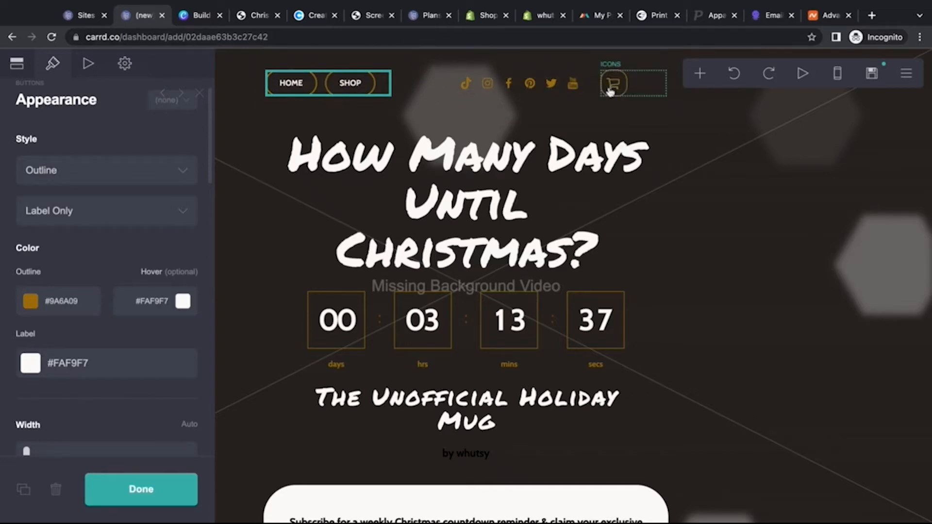
pyautogui.scroll(-2, 359, 421)
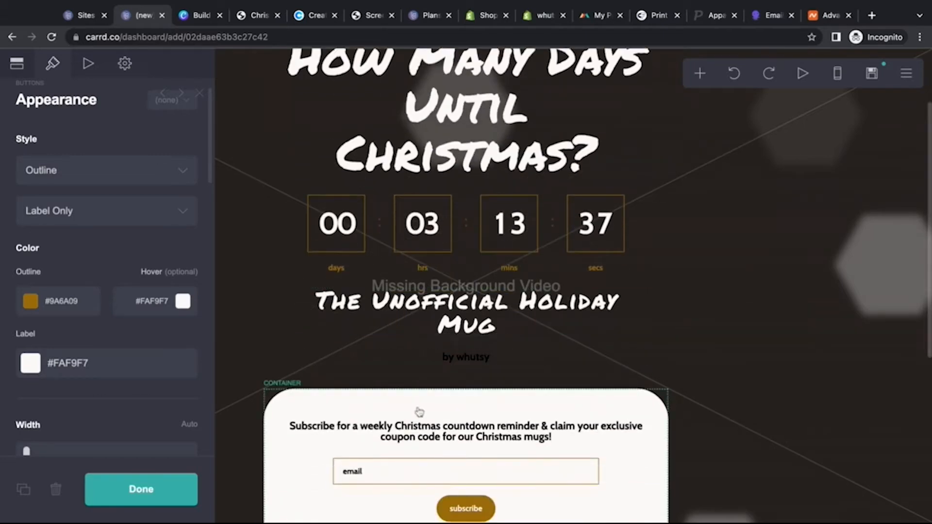
pyautogui.scroll(-1, 416, 410)
pyautogui.scroll(3, 419, 411)
pyautogui.scroll(1, 419, 411)
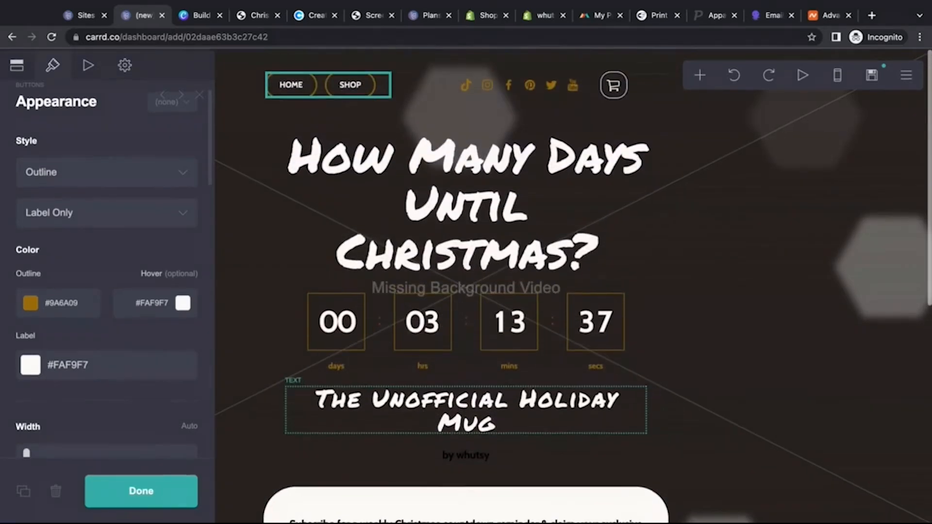
# View the Christmas title's animation settings, then select the header Cart (Alt) icon element.
pyautogui.click(380, 187)
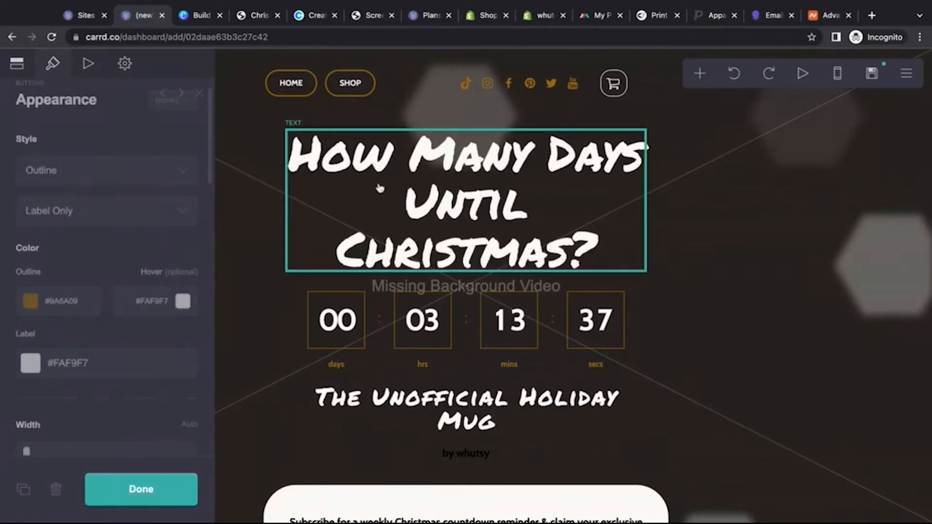
pyautogui.click(89, 65)
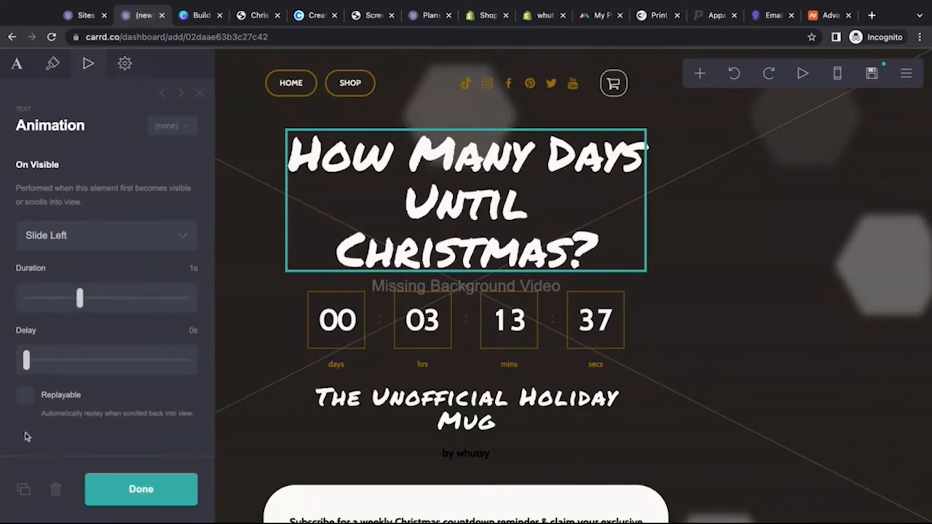
pyautogui.scroll(-8, 324, 406)
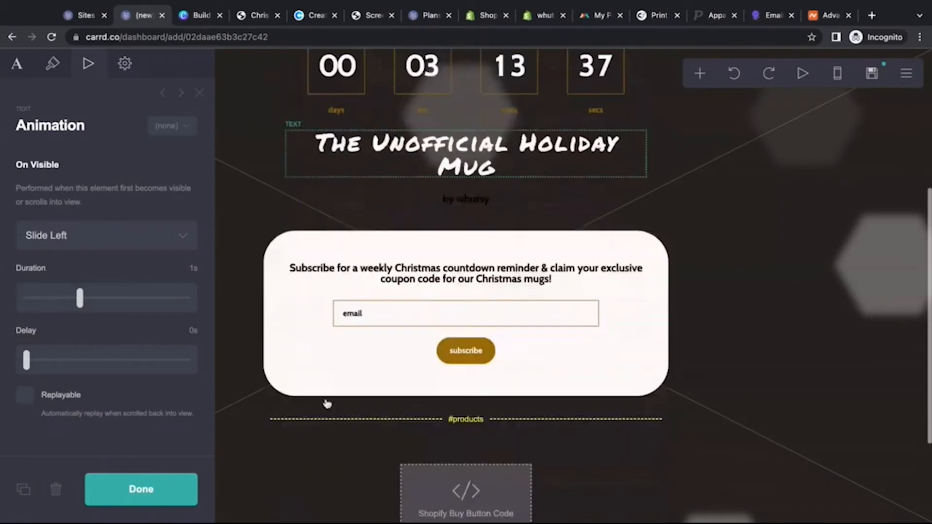
pyautogui.scroll(7, 327, 402)
pyautogui.scroll(2, 327, 403)
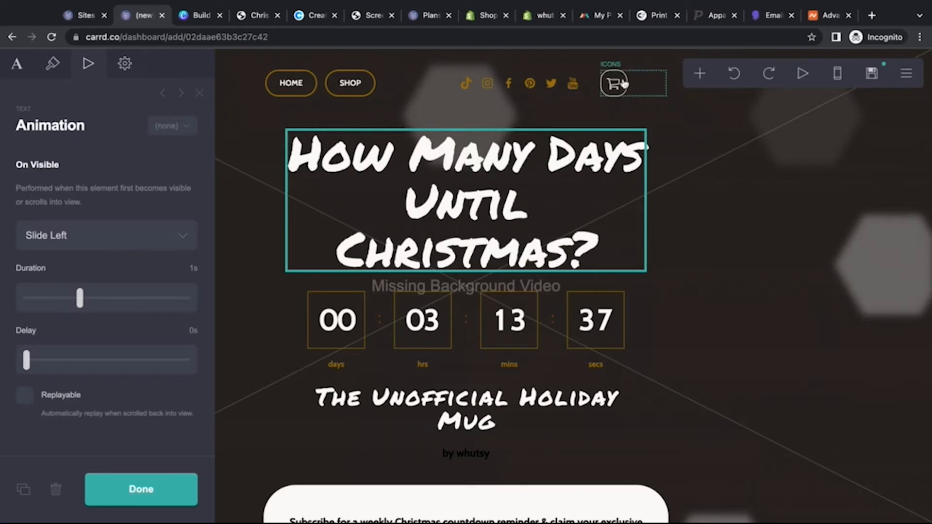
pyautogui.click(653, 94)
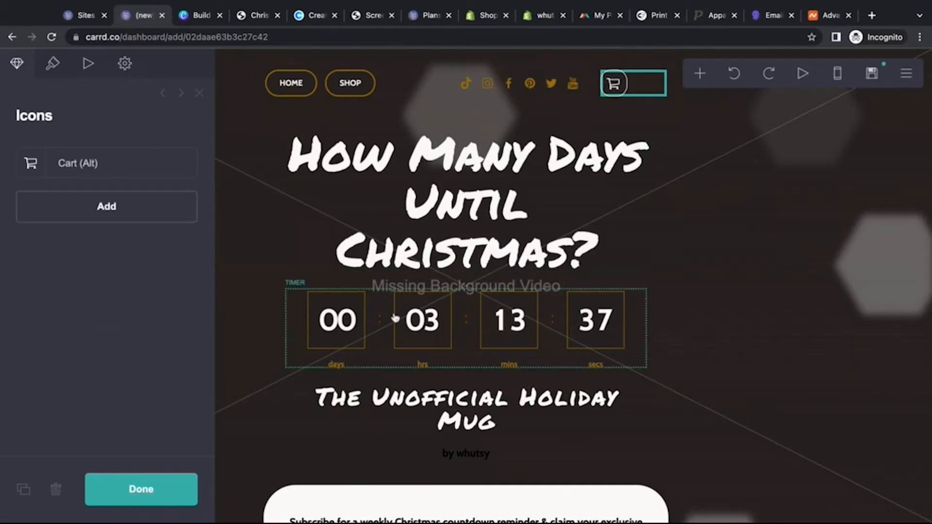
# Select the countdown timer and view its Appearance and Animation tabs.
pyautogui.click(378, 329)
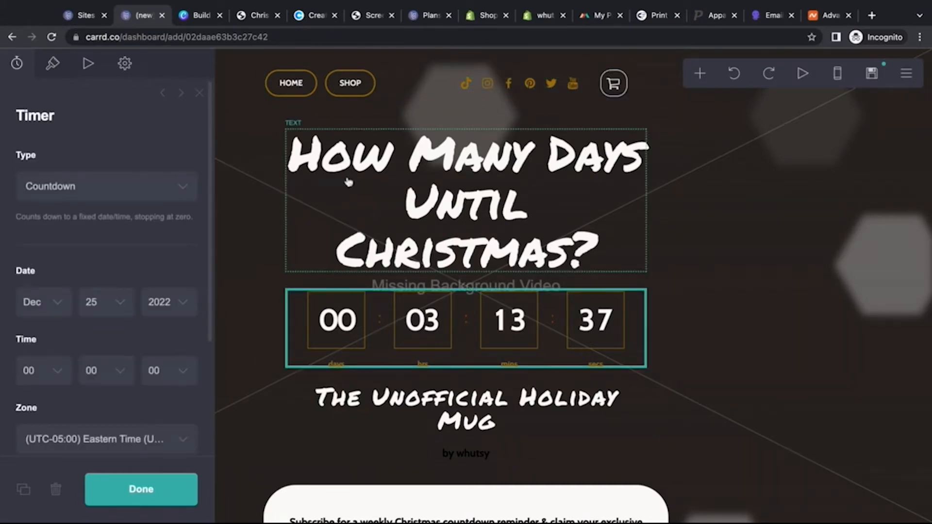
pyautogui.scroll(-1, 302, 464)
pyautogui.scroll(-3, 302, 464)
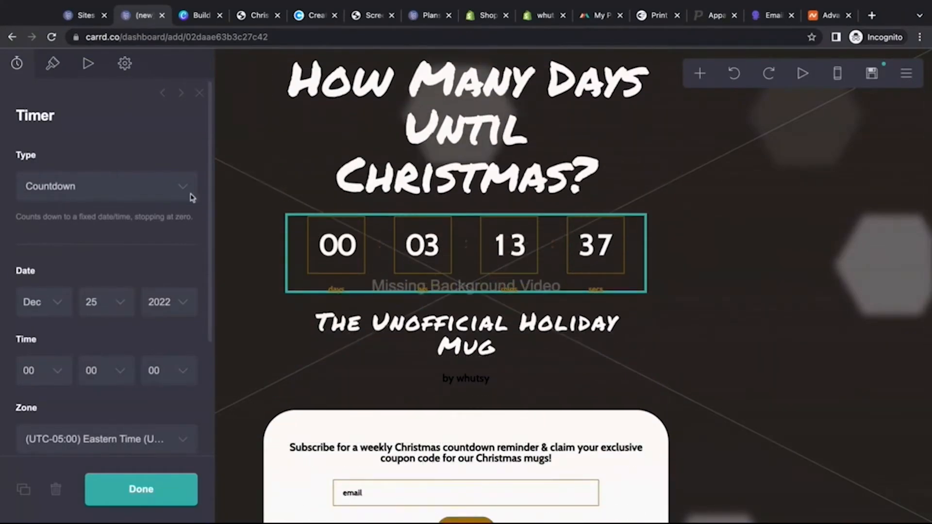
pyautogui.click(59, 70)
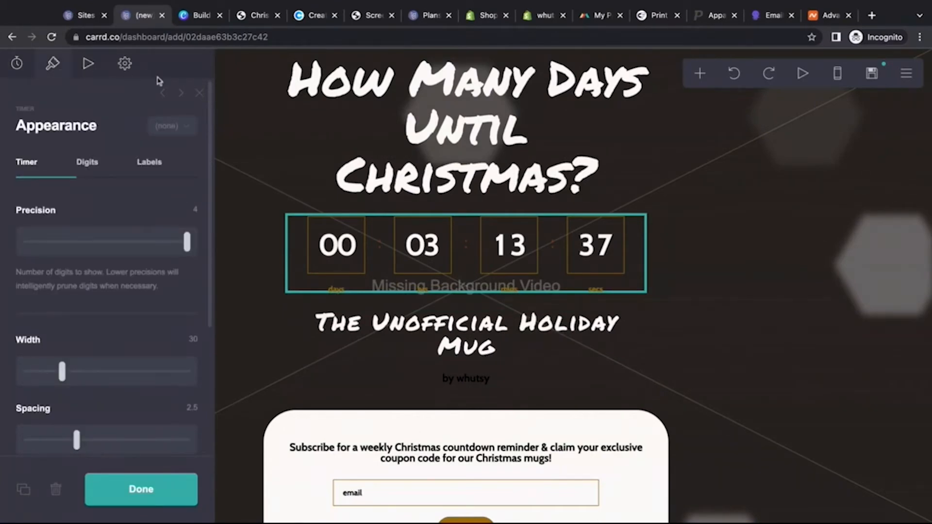
pyautogui.click(94, 69)
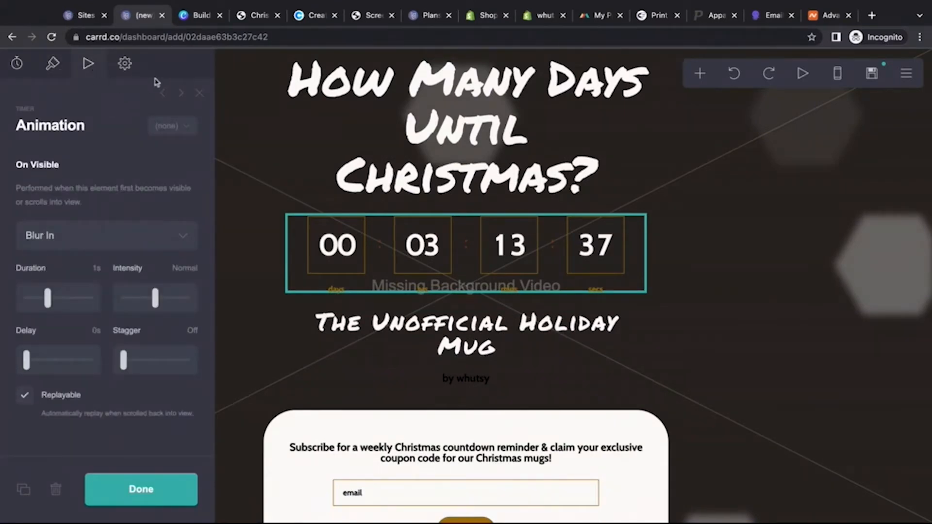
# Check the timer's ID, style and on-completion settings, then select The Unofficial Holiday Mug heading.
pyautogui.click(126, 65)
pyautogui.scroll(-4, 94, 174)
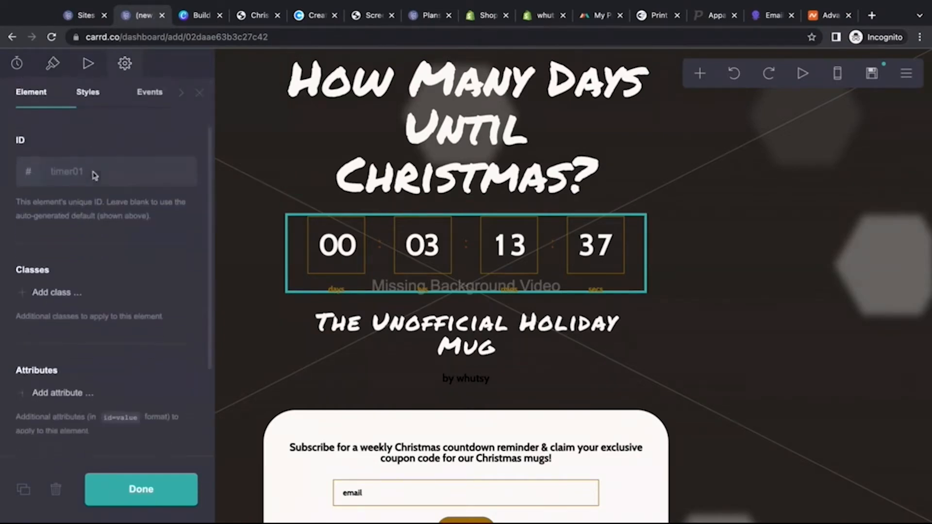
pyautogui.scroll(4, 93, 175)
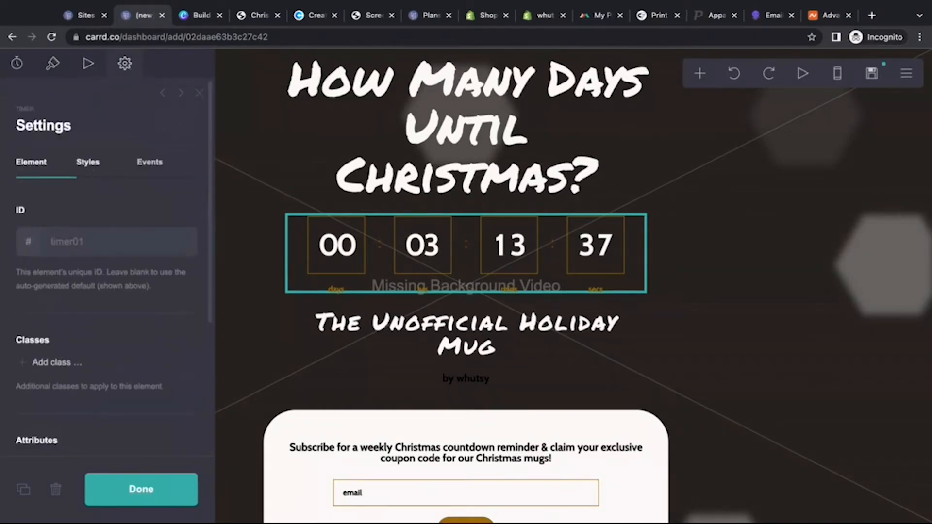
pyautogui.click(88, 162)
pyautogui.click(150, 164)
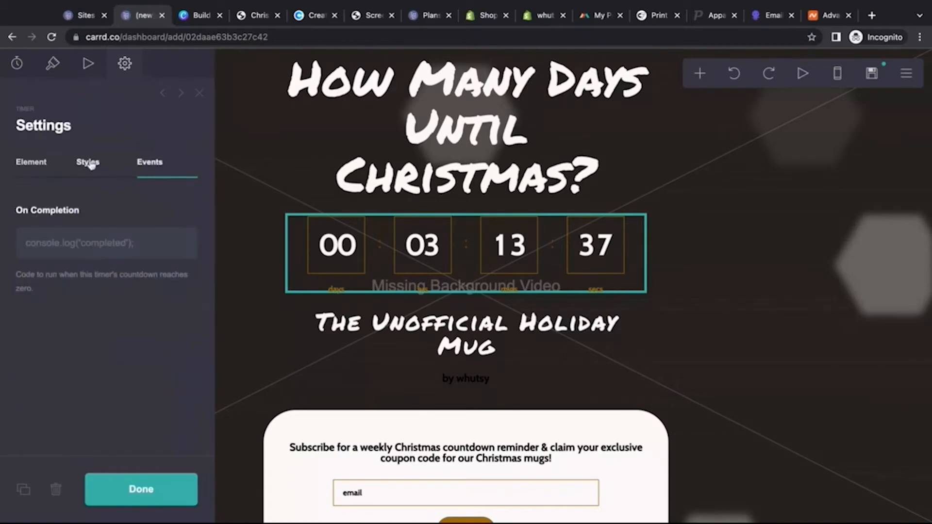
pyautogui.click(31, 164)
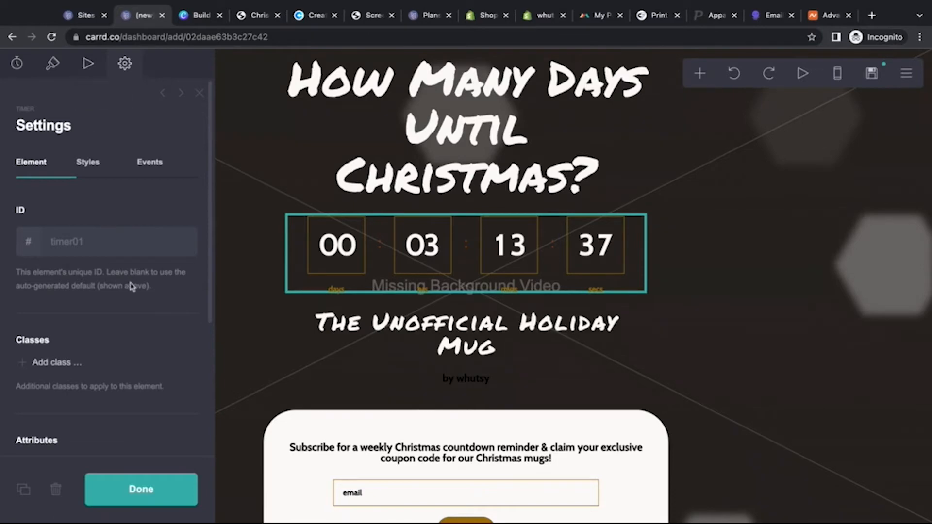
pyautogui.click(375, 323)
pyautogui.scroll(-3, 376, 317)
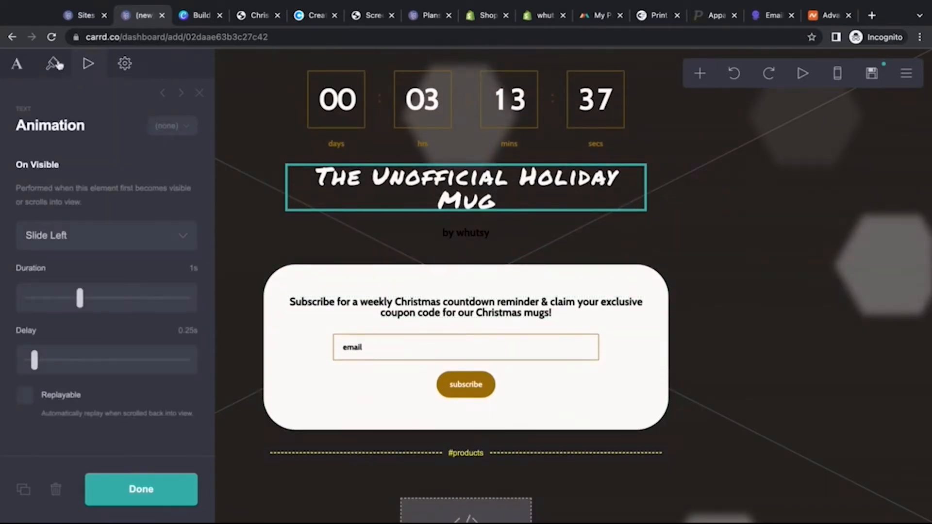
# Duplicate the mug heading and change the copy's text to 'Text to whatever you Want!'.
pyautogui.click(18, 63)
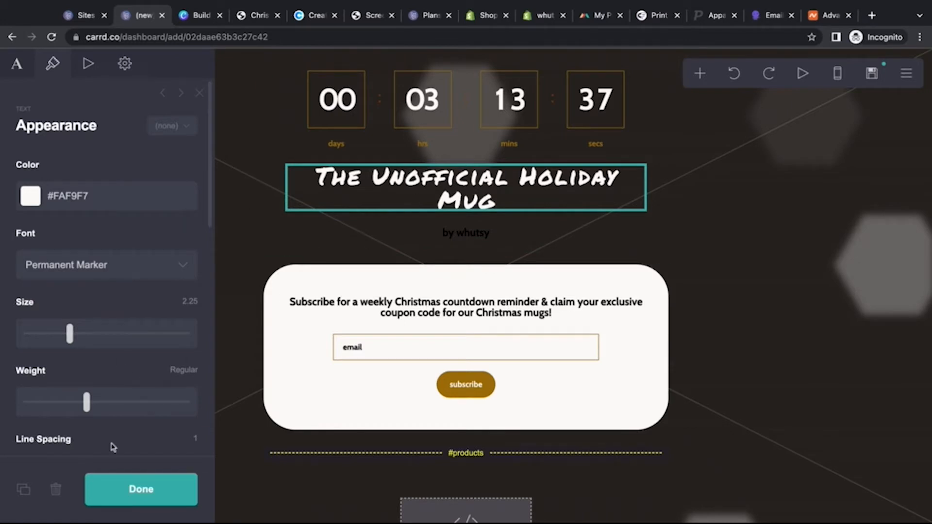
pyautogui.click(23, 491)
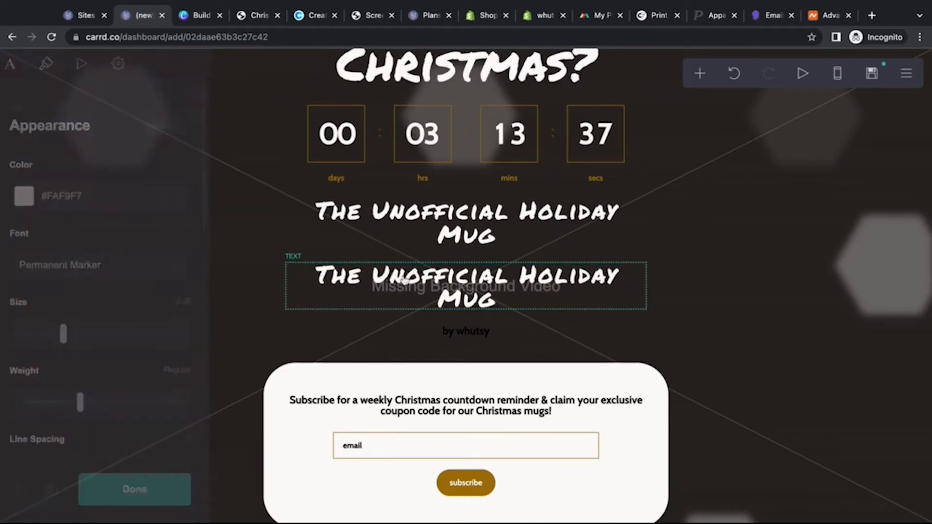
pyautogui.click(362, 289)
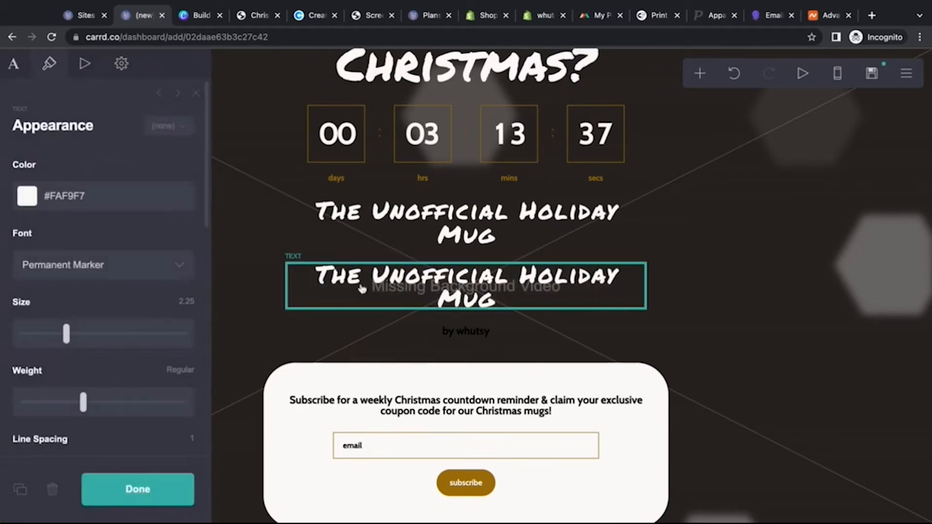
pyautogui.click(17, 65)
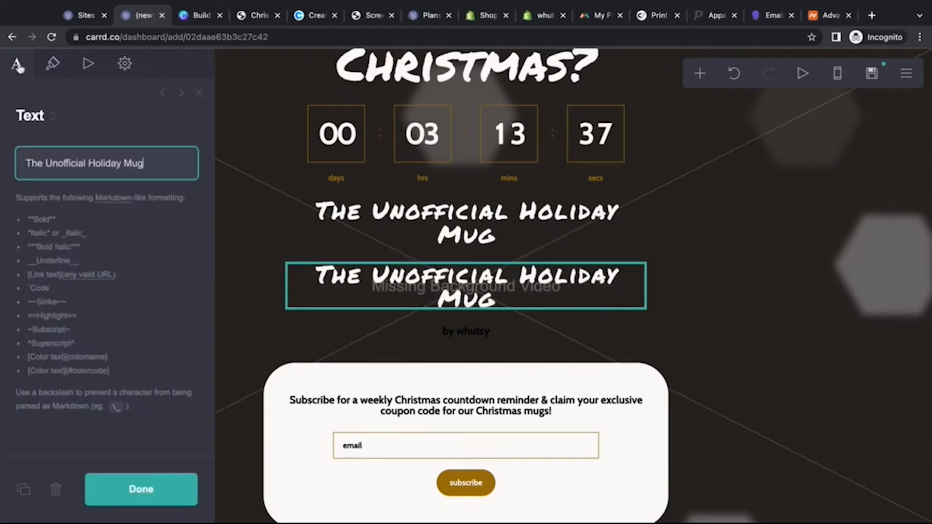
pyautogui.tripleClick(86, 164)
pyautogui.write('T')
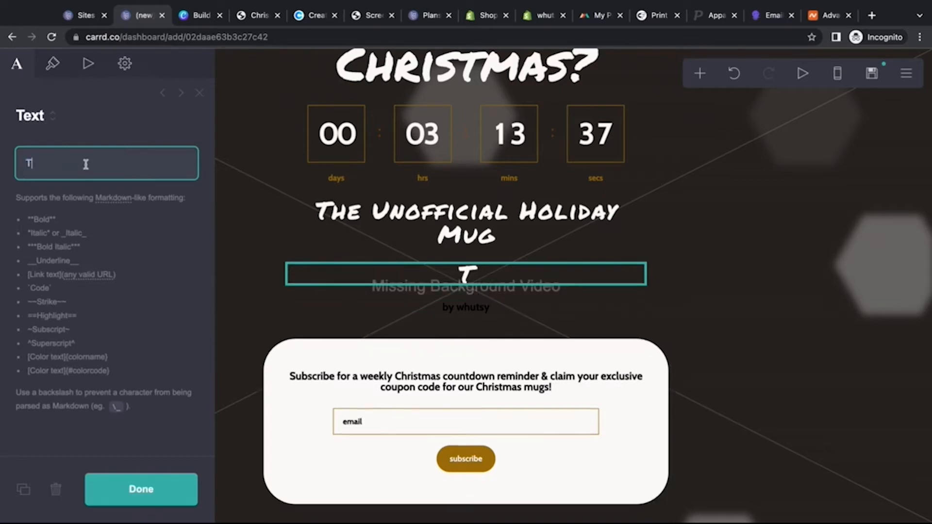
pyautogui.write('est')
pyautogui.press('BackSpace')
pyautogui.press('BackSpace')
pyautogui.write('x')
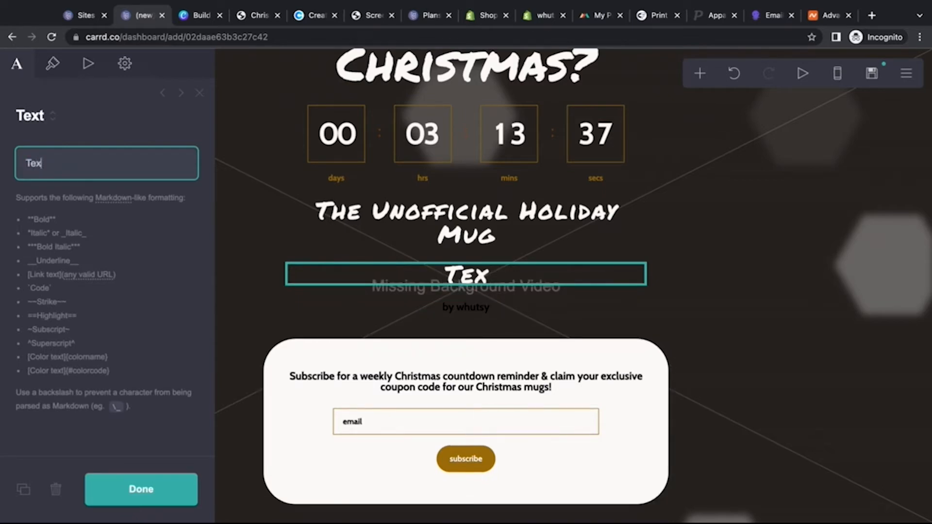
pyautogui.write('t to whate')
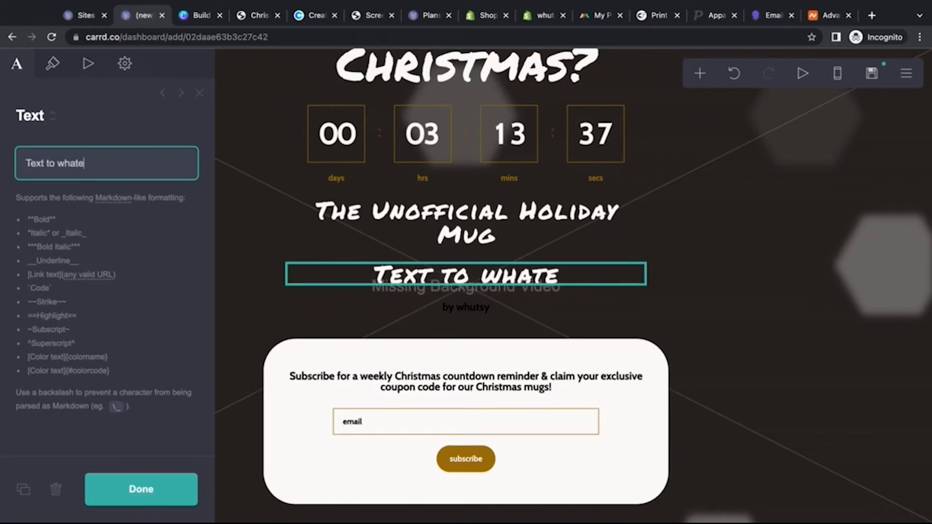
pyautogui.write('ver you Want!')
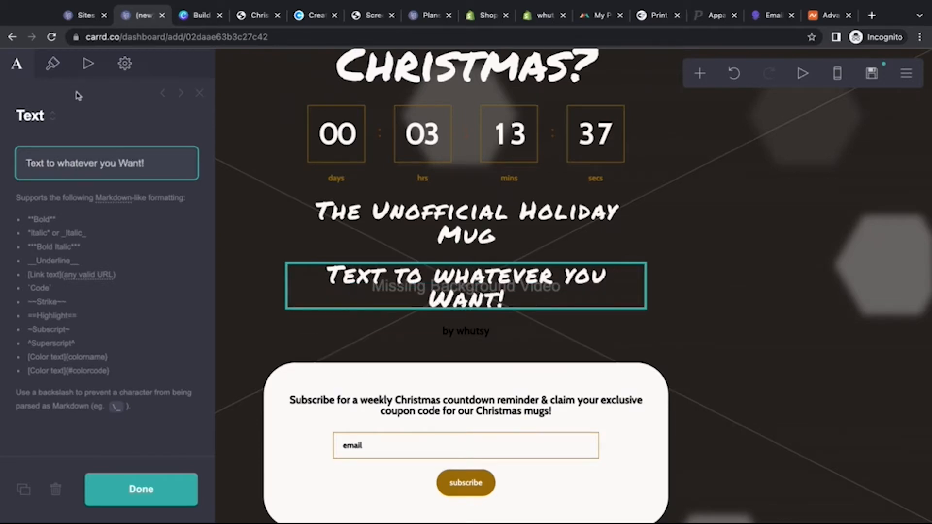
# Try Overpass Mono then Public Sans fonts on the copy, then delete it.
pyautogui.click(52, 62)
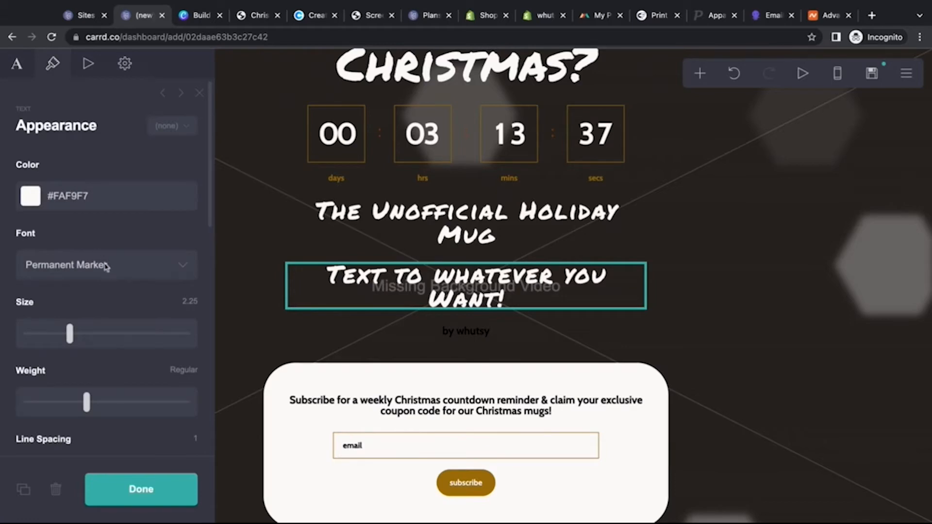
pyautogui.click(143, 167)
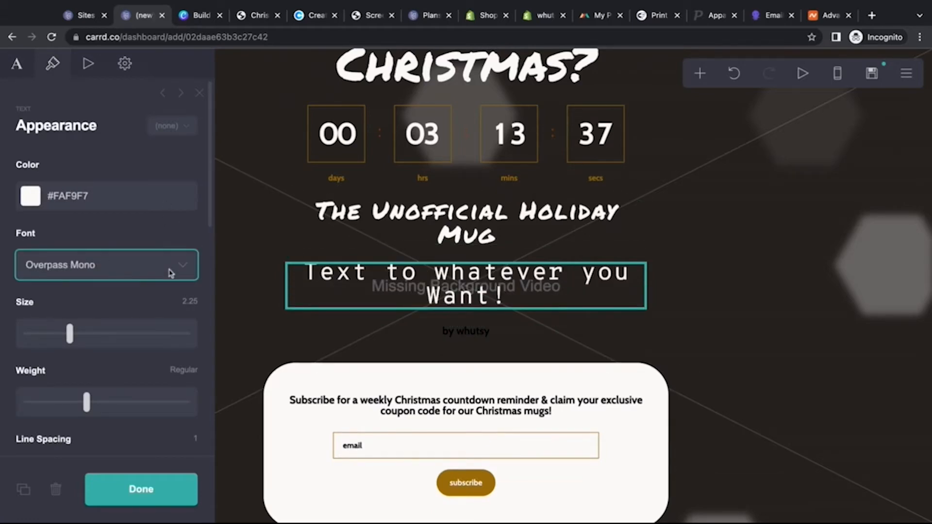
pyautogui.click(120, 481)
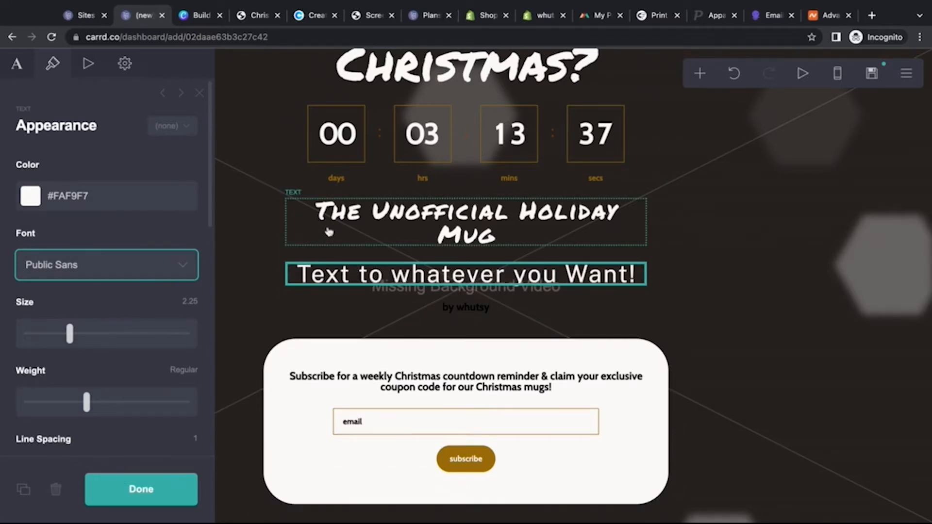
pyautogui.click(55, 491)
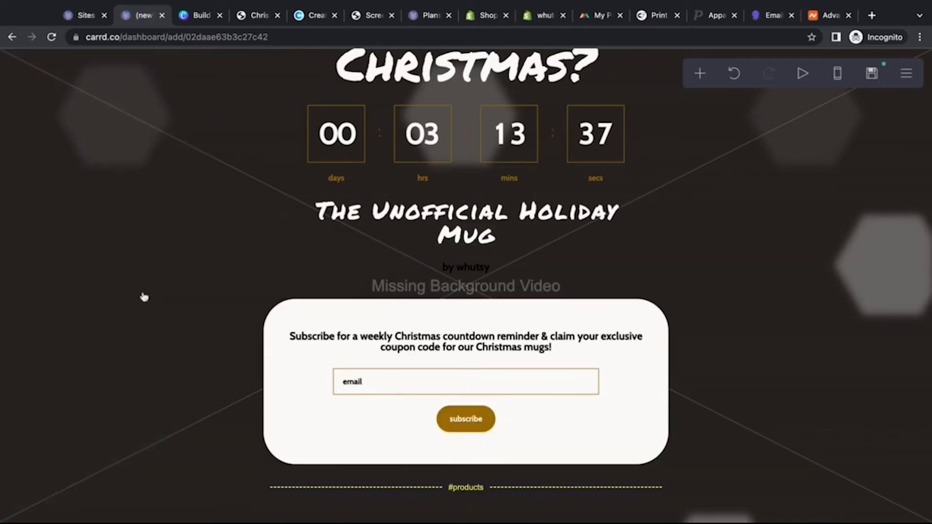
pyautogui.scroll(4, 144, 297)
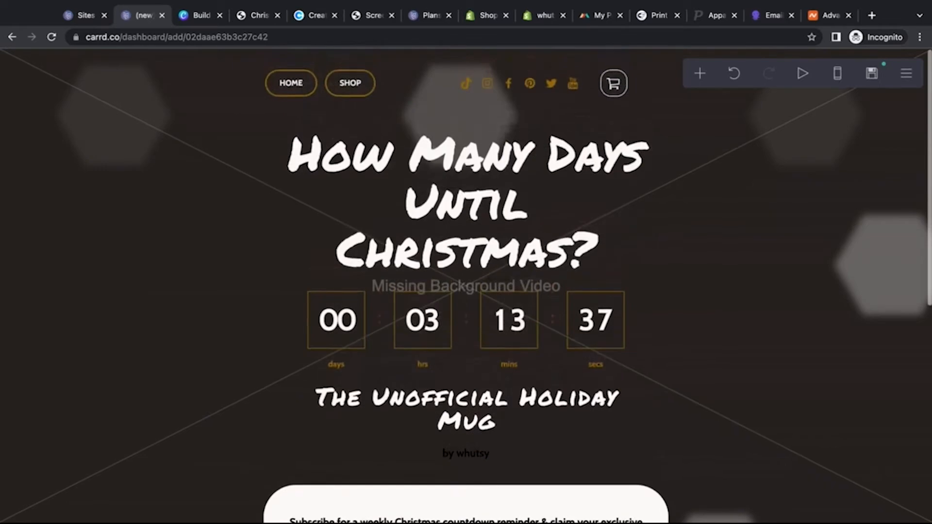
pyautogui.scroll(-8, 431, 293)
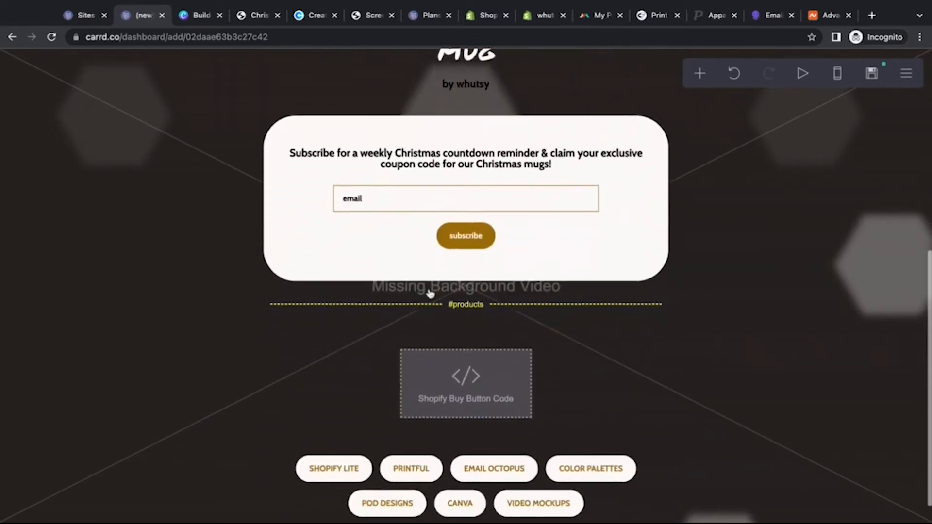
pyautogui.scroll(8, 430, 293)
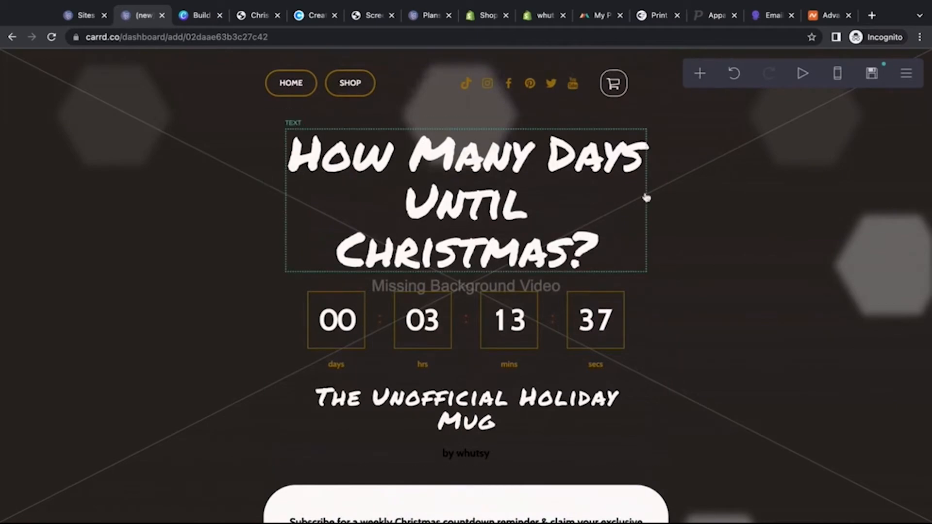
pyautogui.scroll(-5, 646, 197)
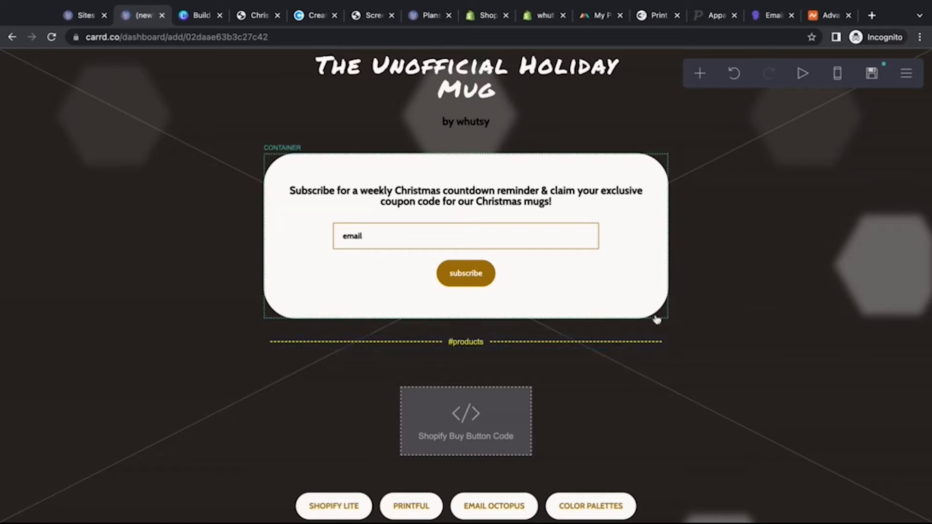
pyautogui.scroll(6, 652, 342)
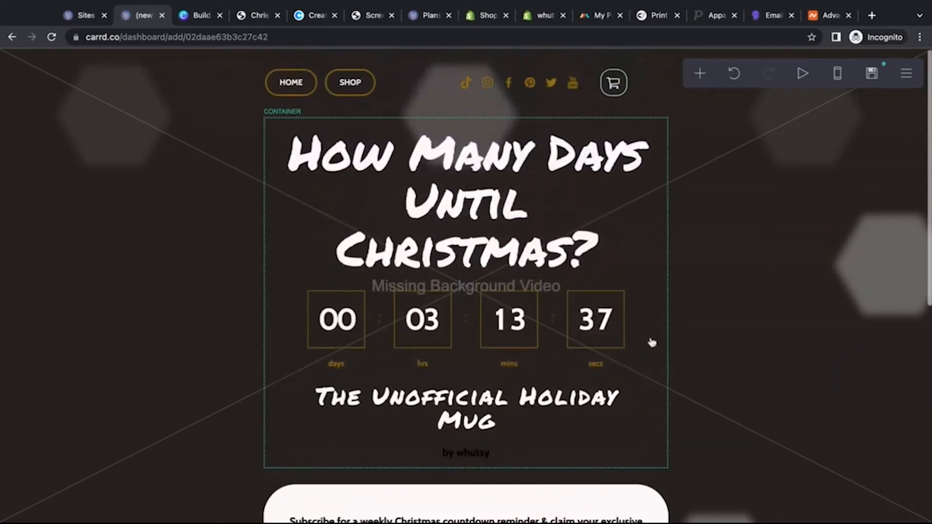
pyautogui.scroll(-8, 651, 341)
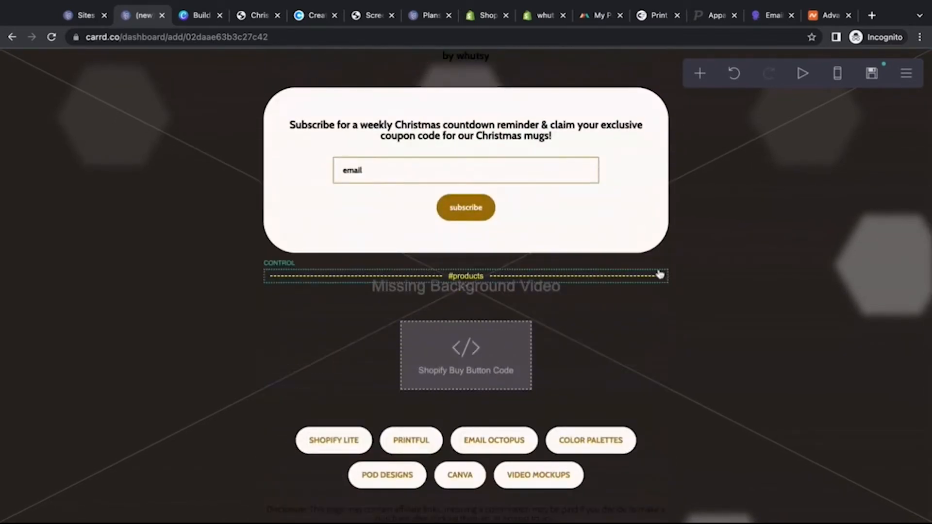
pyautogui.scroll(2, 678, 181)
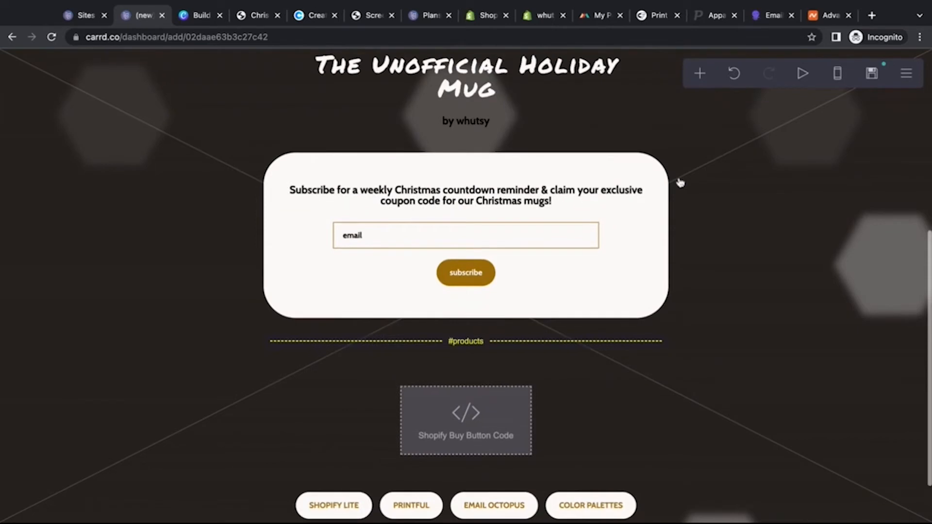
# Review the #products scroll point: type Scroll Point, name 'products', Default behaviour, offset 0.
pyautogui.click(545, 343)
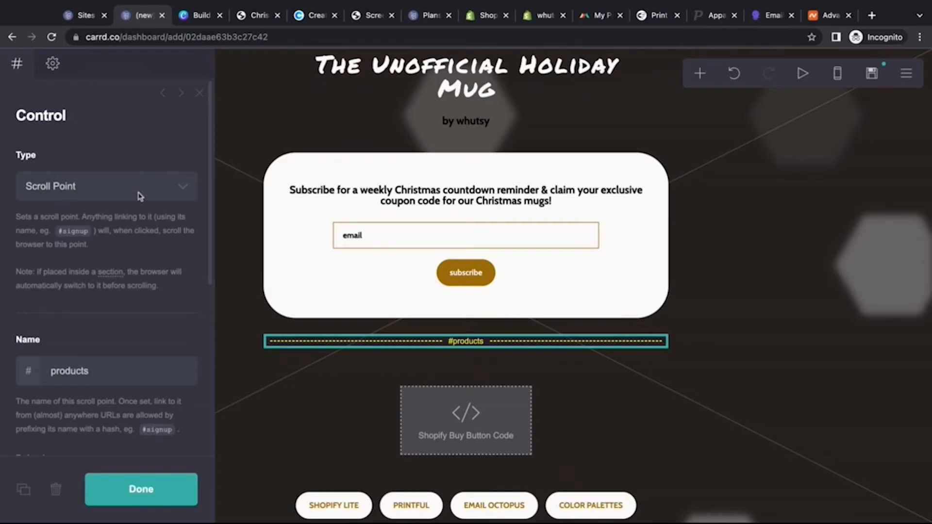
pyautogui.click(166, 192)
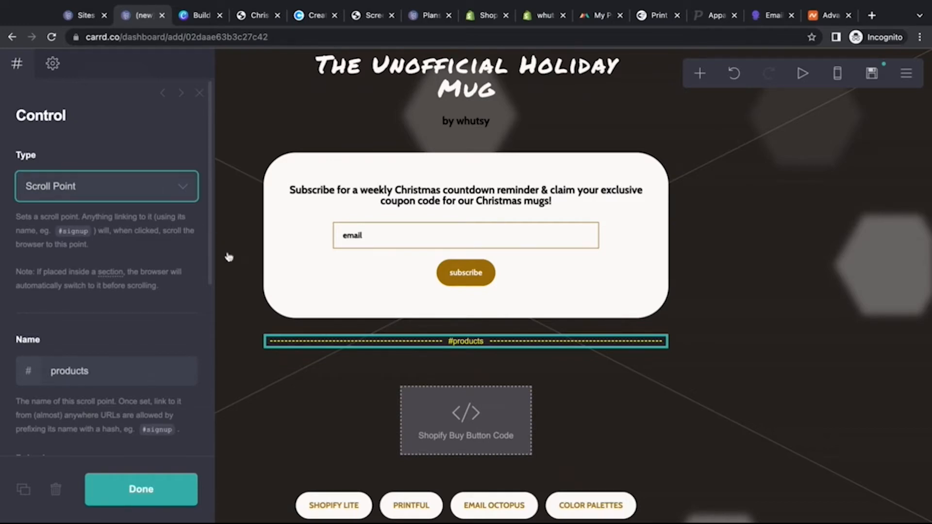
pyautogui.scroll(-2, 229, 257)
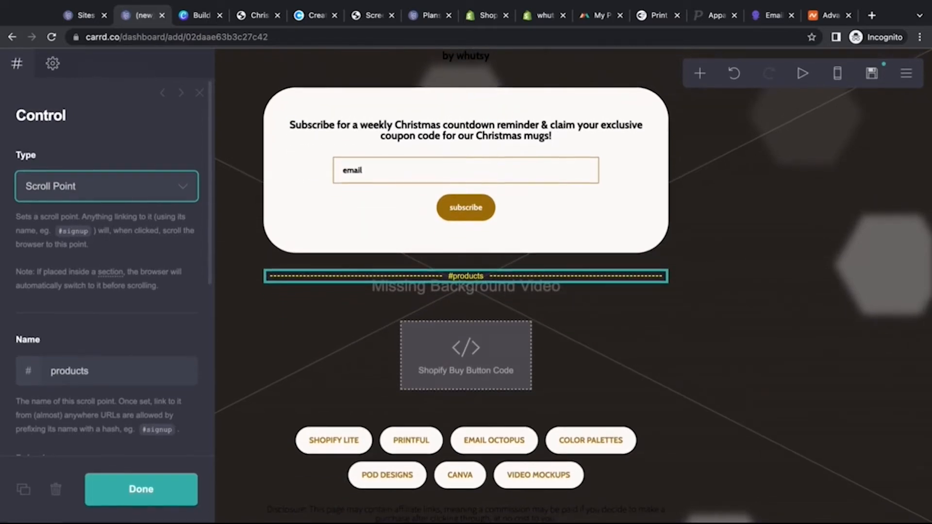
pyautogui.scroll(1, 465, 287)
pyautogui.scroll(-1, 466, 286)
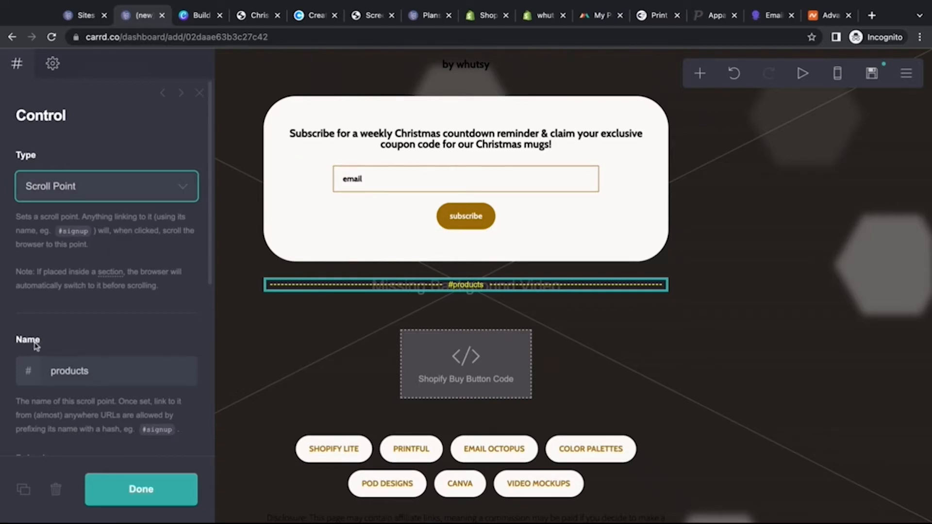
pyautogui.scroll(-3, 34, 345)
pyautogui.click(49, 250)
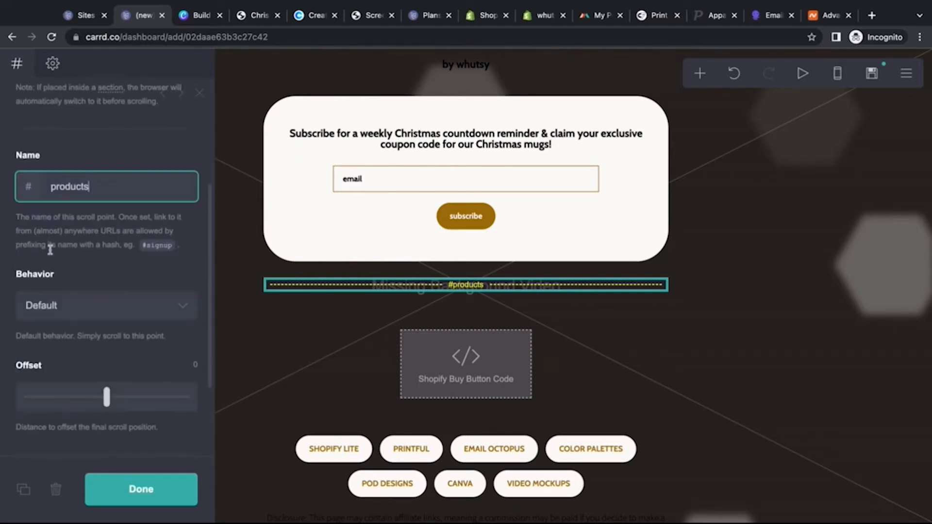
pyautogui.doubleClick(100, 186)
pyautogui.click(96, 244)
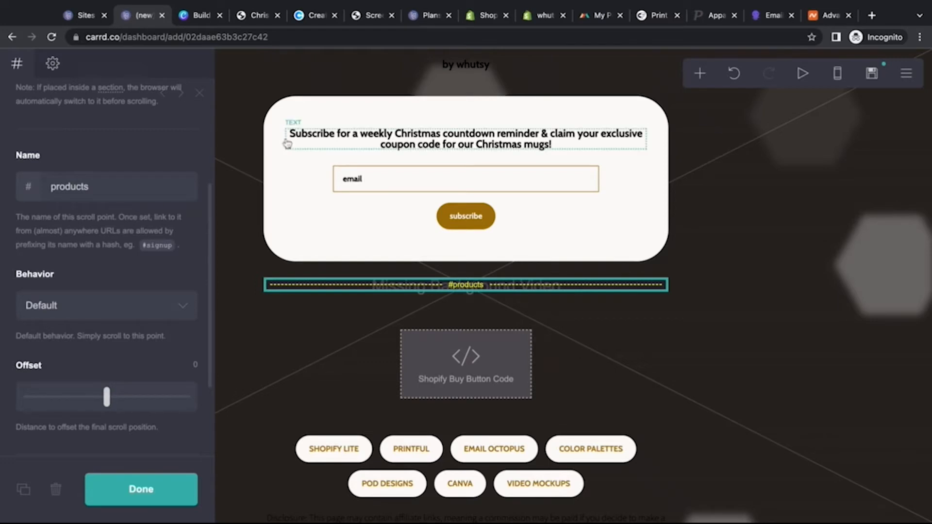
pyautogui.scroll(8, 288, 144)
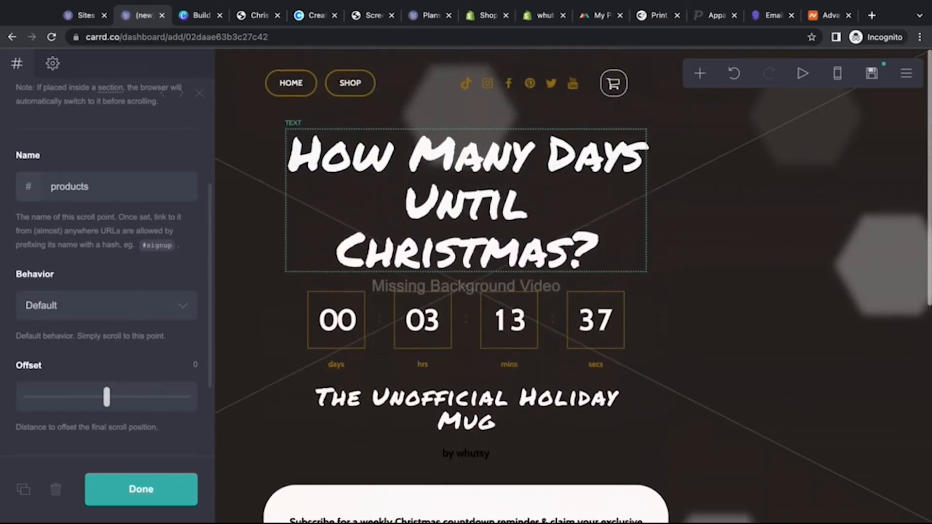
# Bring up the Shop nav button's settings and check that its URL is '#products'.
pyautogui.click(368, 88)
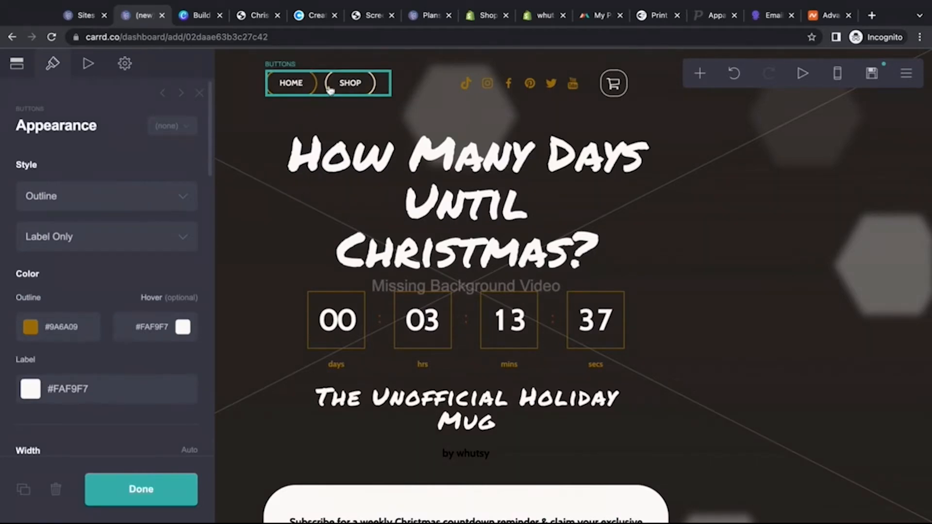
pyautogui.click(17, 65)
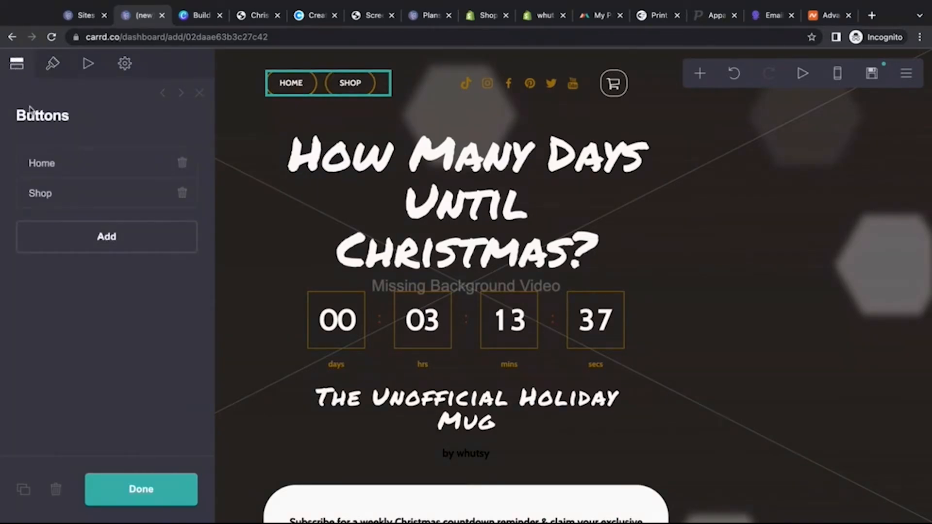
pyautogui.click(43, 195)
pyautogui.scroll(-2, 73, 220)
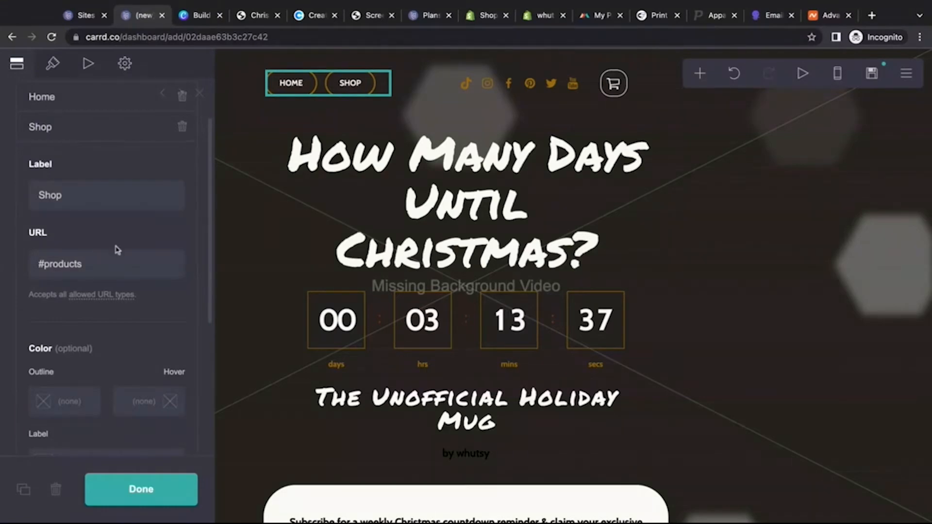
pyautogui.scroll(-1, 116, 247)
pyautogui.click(39, 223)
pyautogui.hotkey('shift', 'Right')
pyautogui.hotkey('shift', 'Right')
pyautogui.hotkey('shift', 'Right')
pyautogui.hotkey('shift', 'Right')
pyautogui.hotkey('shift', 'Right')
pyautogui.hotkey('shift', 'Right')
pyautogui.hotkey('shift', 'Right')
pyautogui.hotkey('shift', 'Right')
pyautogui.hotkey('shift', 'Right')
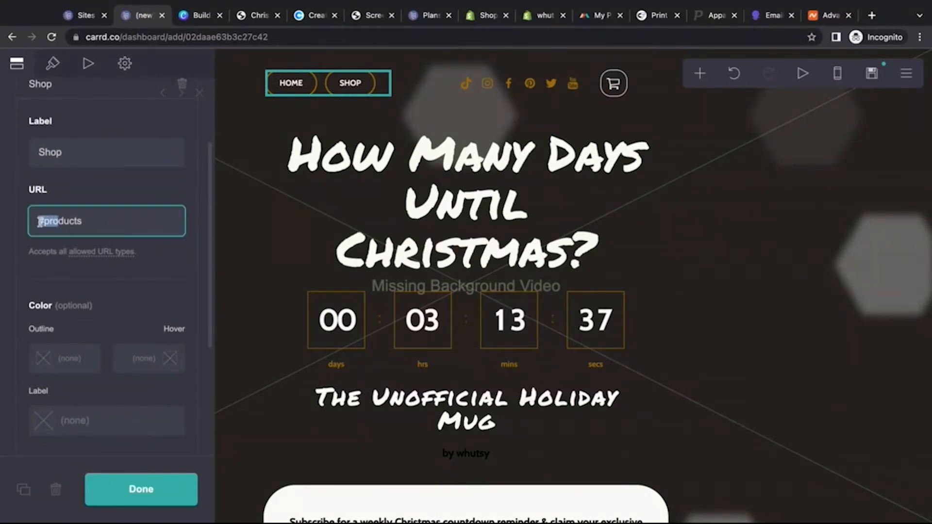
pyautogui.scroll(-7, 306, 306)
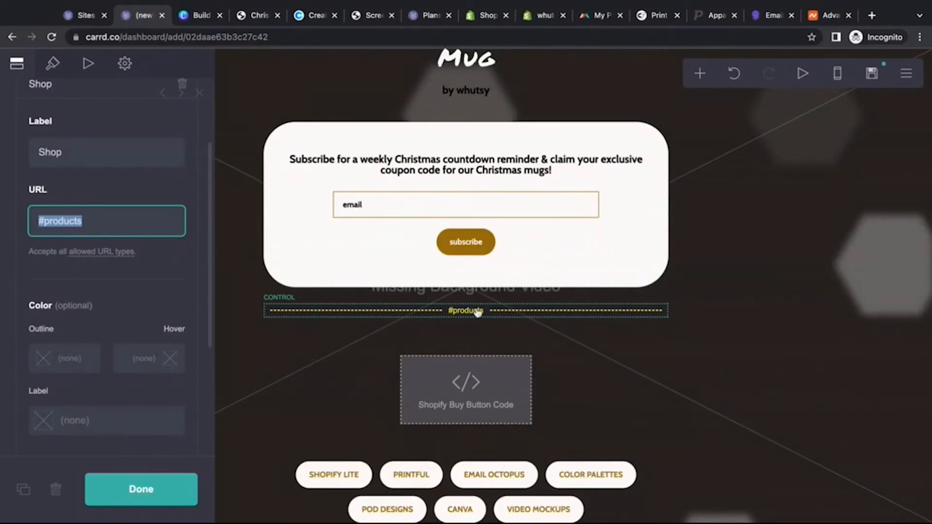
pyautogui.scroll(7, 235, 235)
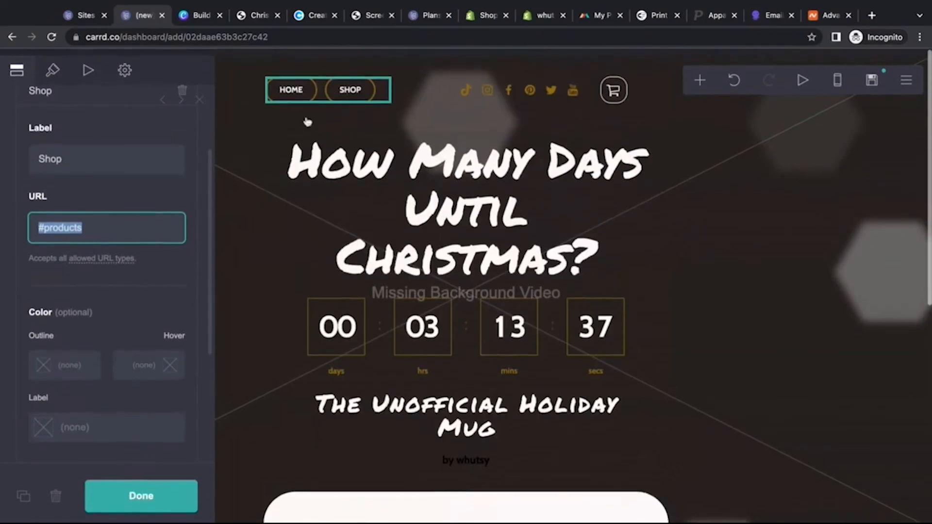
pyautogui.scroll(-8, 406, 284)
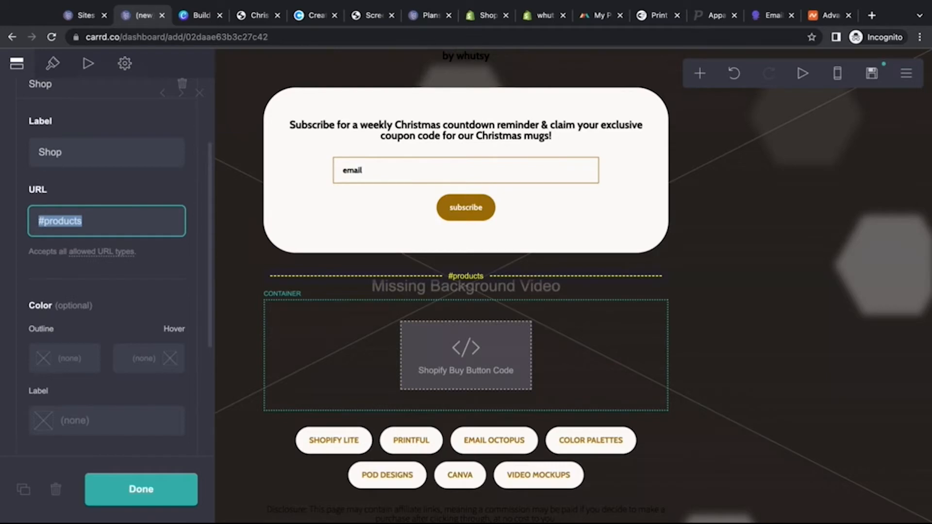
# Change the #products scroll point's type from Scroll Point to Section Break.
pyautogui.click(333, 276)
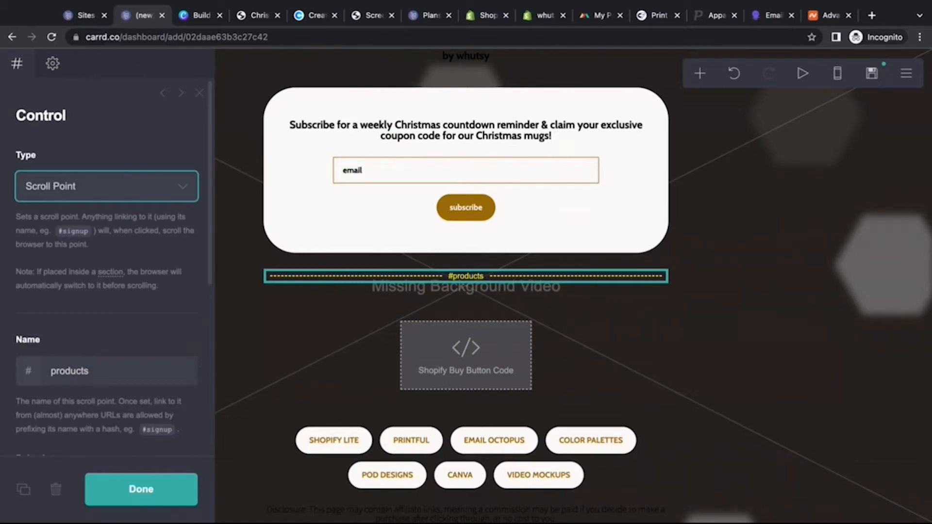
pyautogui.click(152, 140)
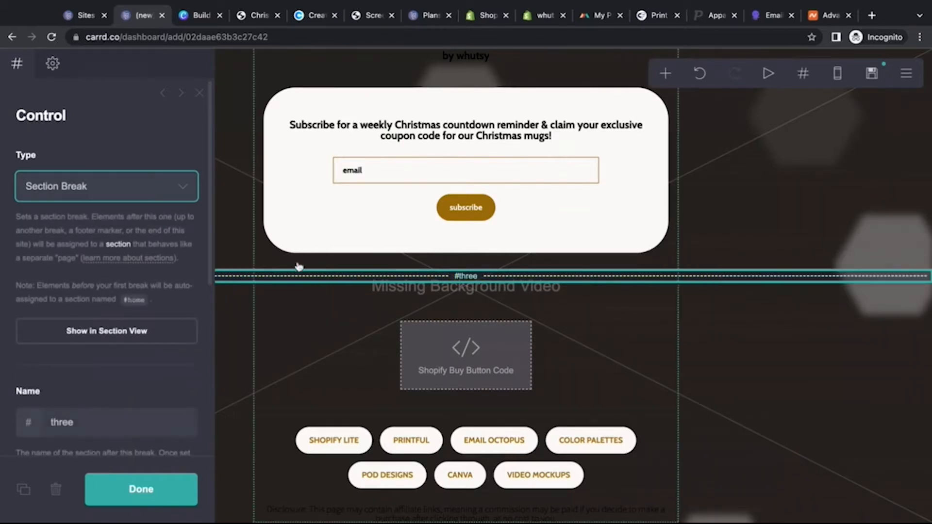
pyautogui.scroll(5, 297, 266)
pyautogui.scroll(4, 297, 267)
pyautogui.scroll(-9, 298, 267)
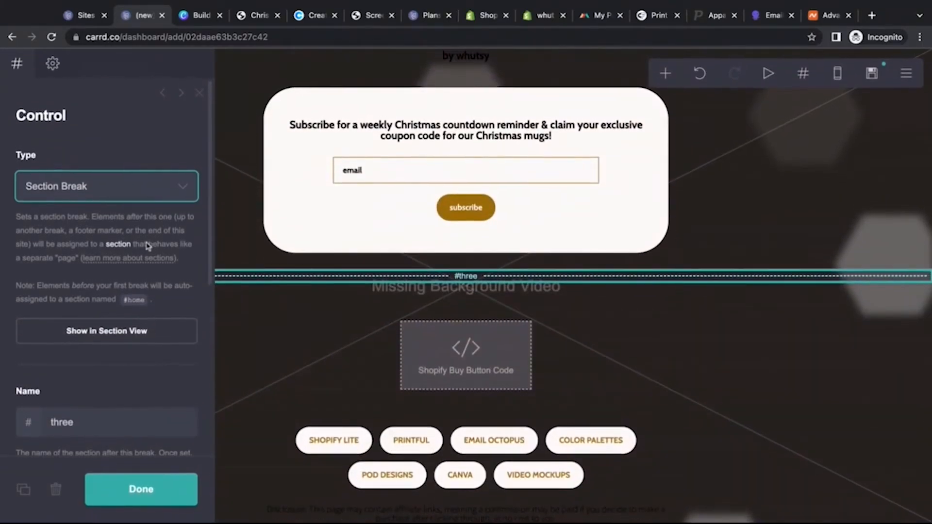
pyautogui.scroll(9, 296, 180)
pyautogui.scroll(2, 296, 180)
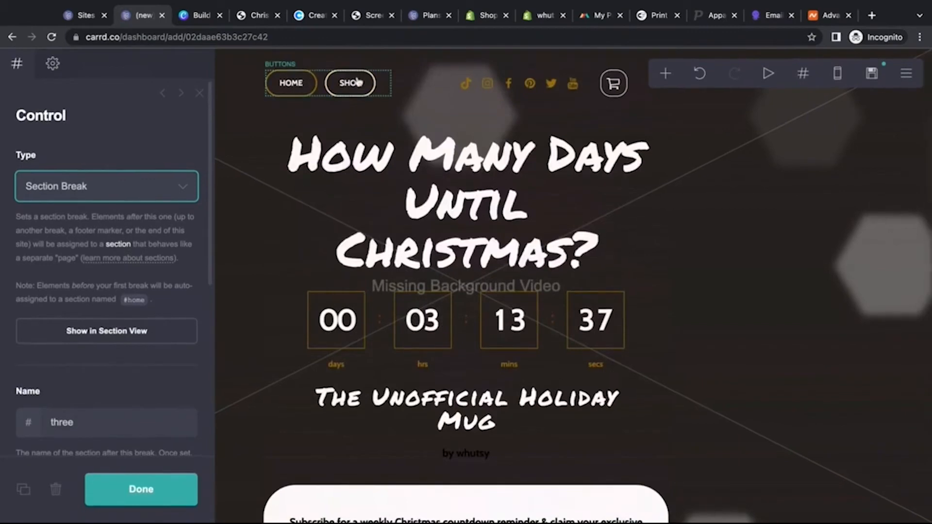
pyautogui.scroll(-4, 127, 294)
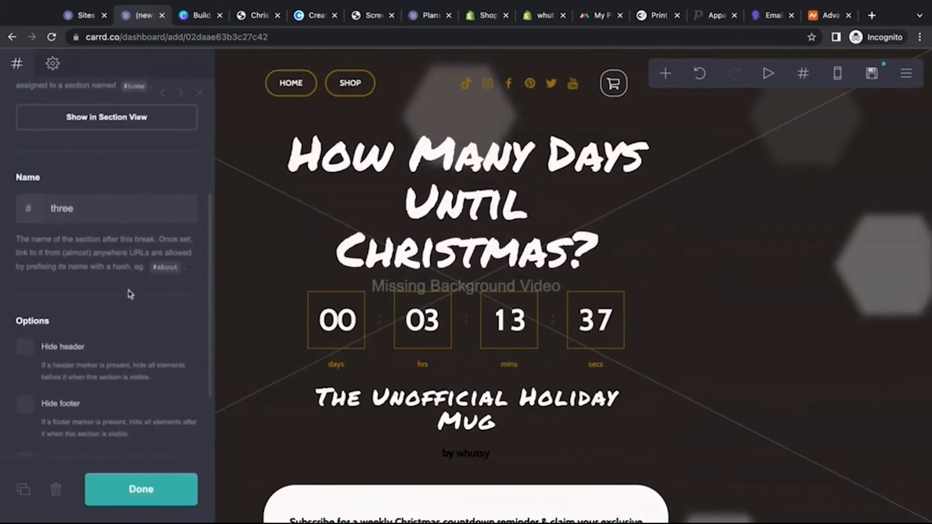
# Test where the SHOP nav link jumps, then set the divider's type to Header Marker.
pyautogui.click(351, 90)
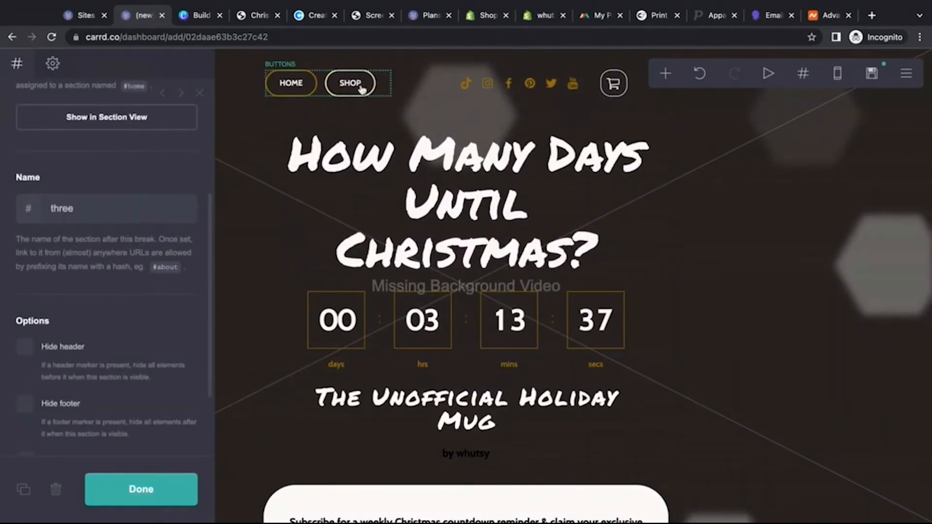
pyautogui.scroll(4, 114, 193)
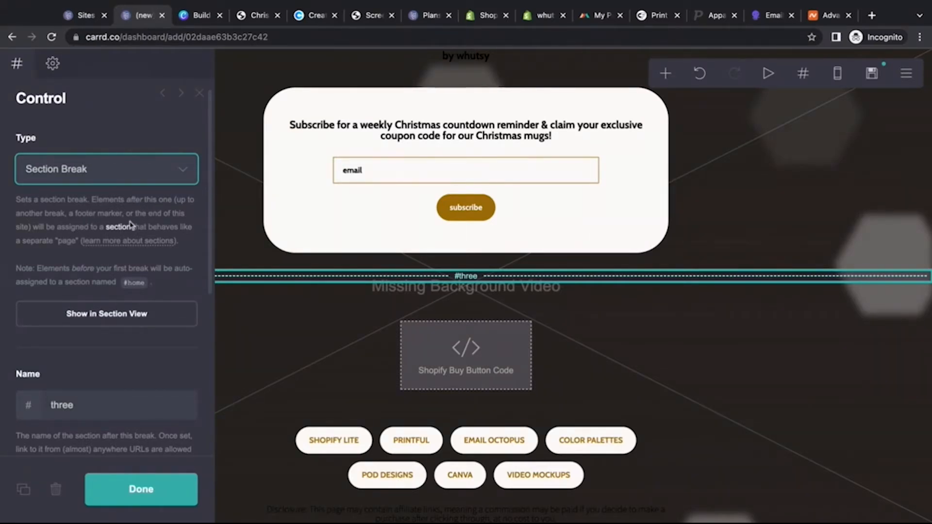
pyautogui.click(27, 241)
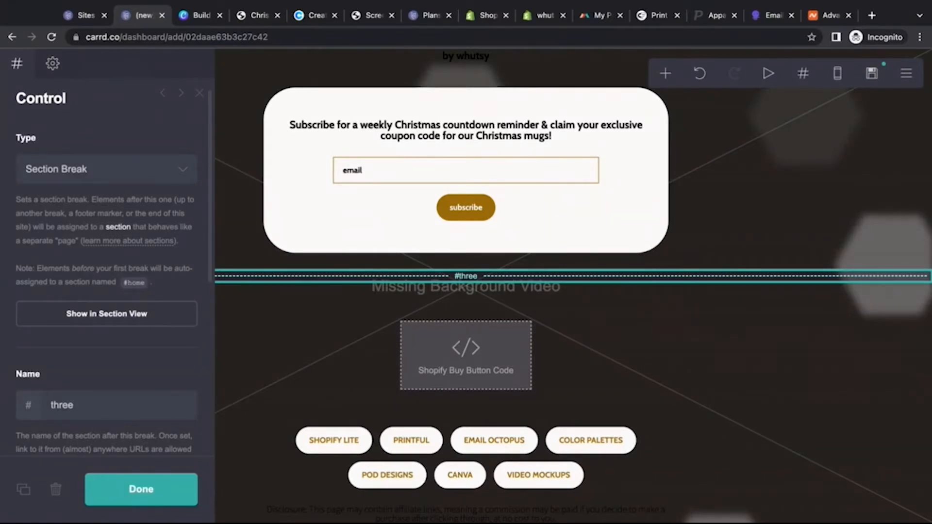
pyautogui.scroll(8, 248, 134)
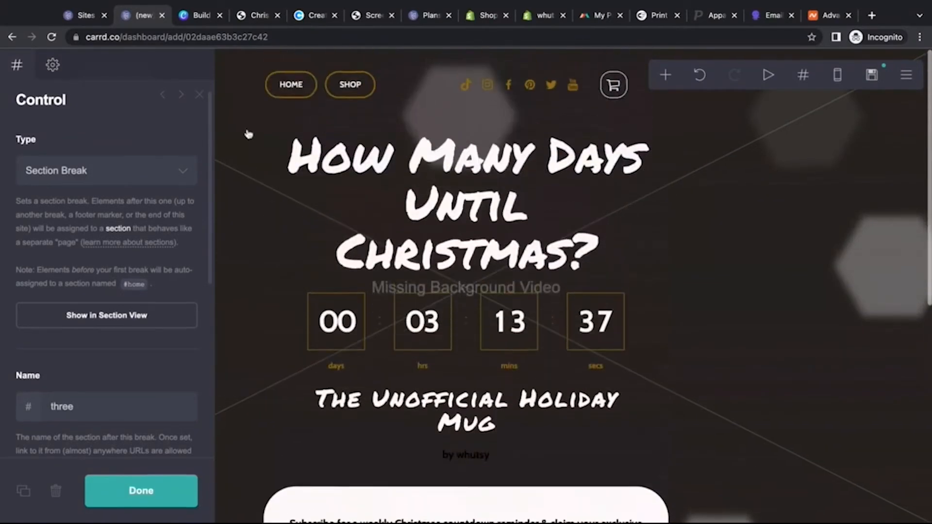
pyautogui.scroll(-5, 248, 134)
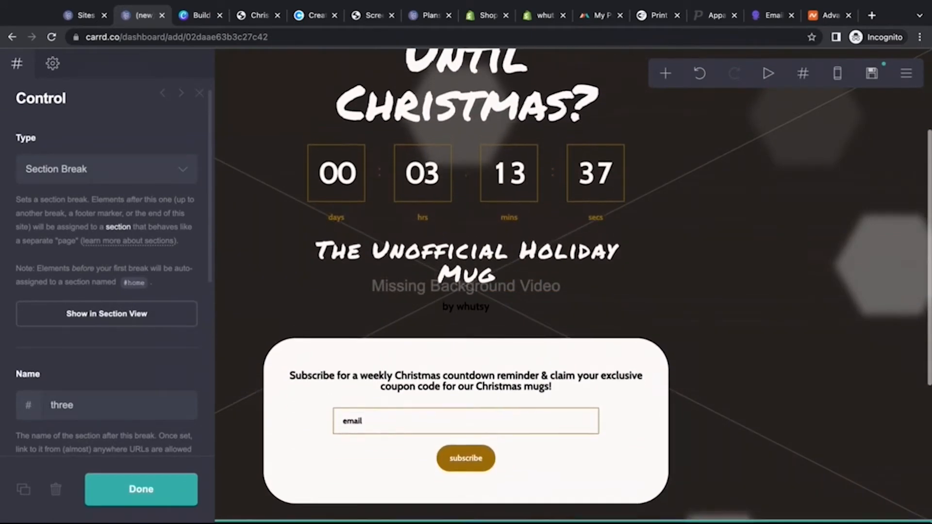
pyautogui.scroll(3, 465, 291)
pyautogui.scroll(-1, 357, 84)
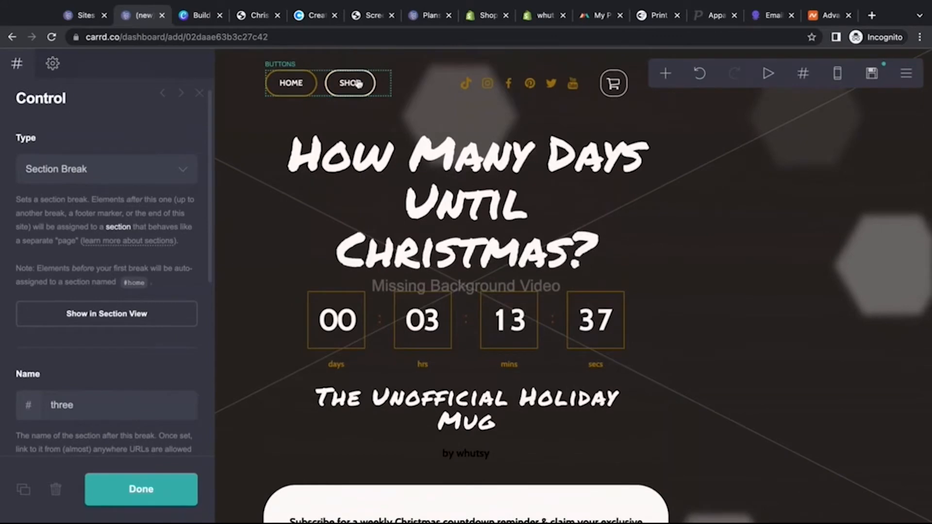
pyautogui.scroll(-10, 357, 84)
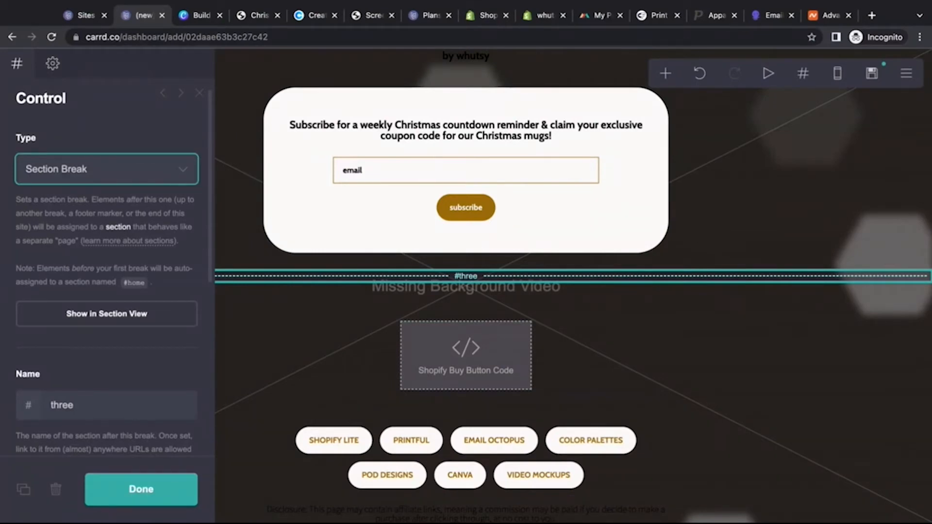
pyautogui.click(181, 185)
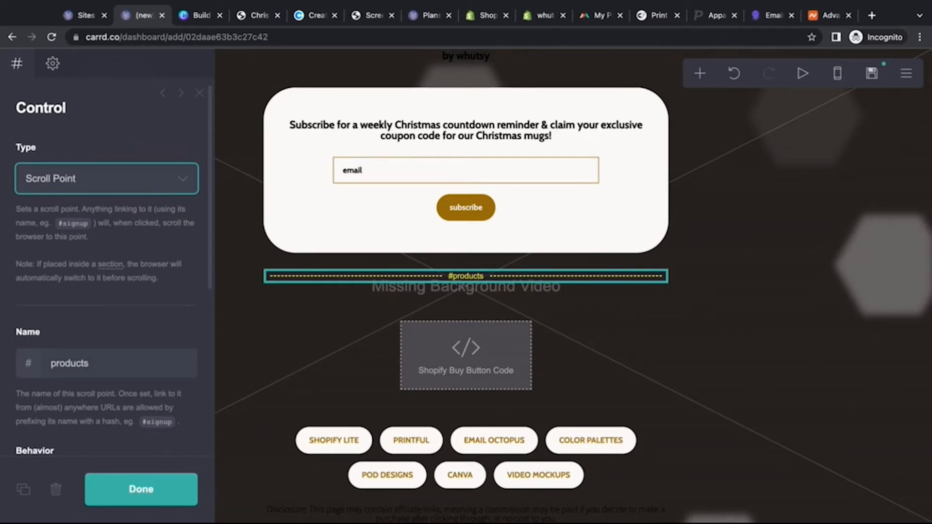
# Switch the divider's type back to Section Break, keeping the name 'three'.
pyautogui.scroll(5, 262, 302)
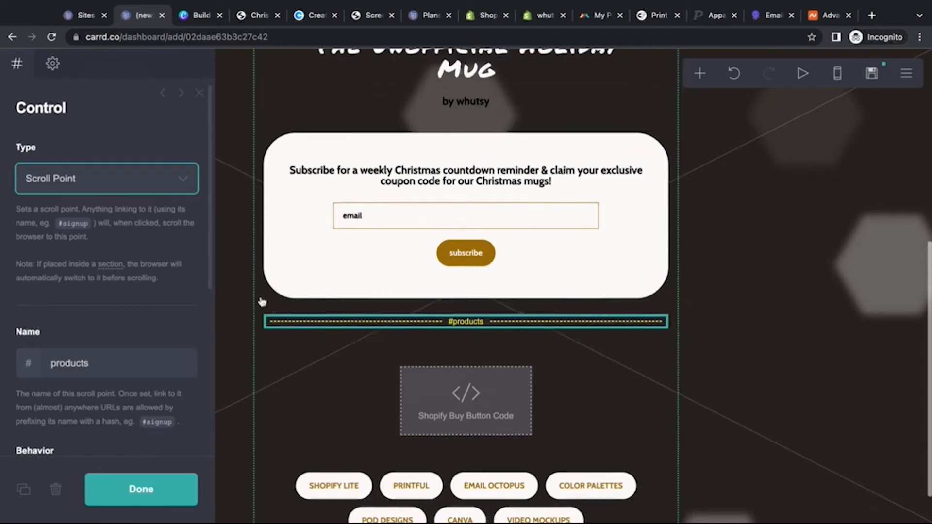
pyautogui.scroll(1, 262, 302)
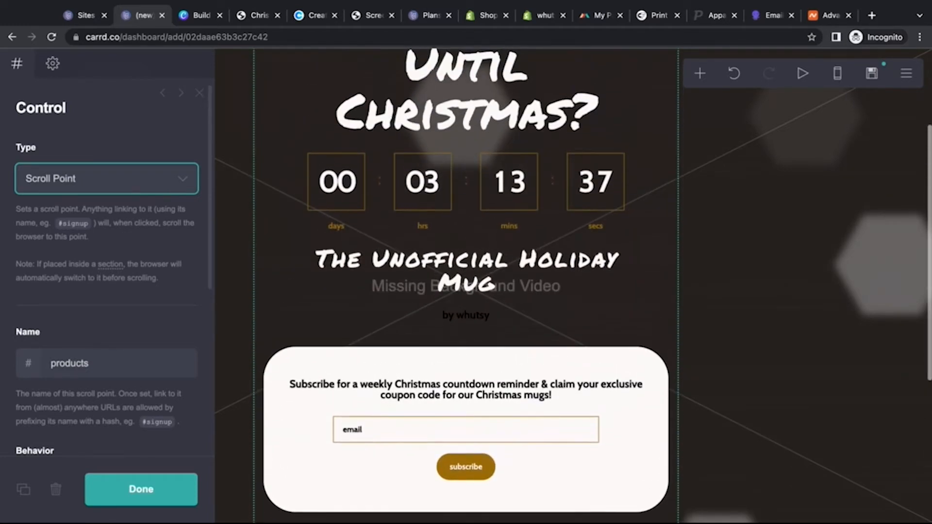
pyautogui.scroll(3, 466, 286)
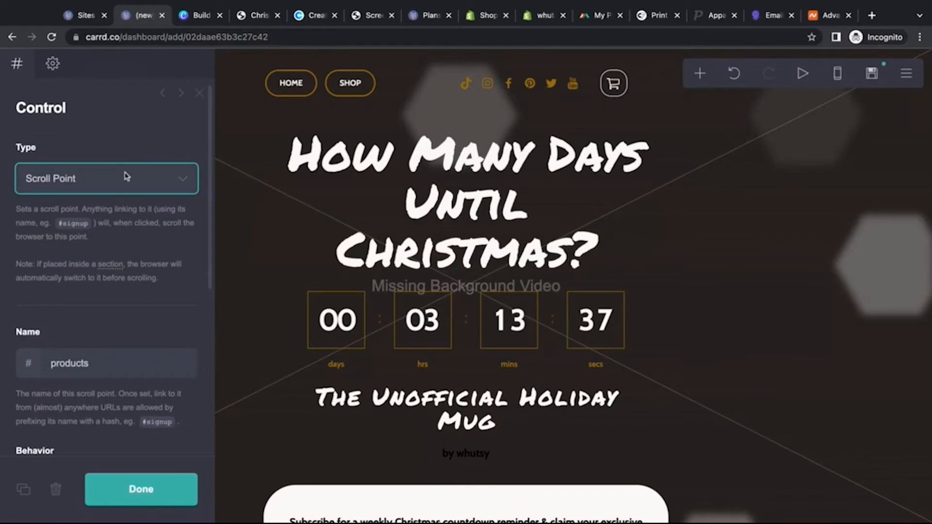
pyautogui.click(126, 176)
pyautogui.scroll(-6, 366, 310)
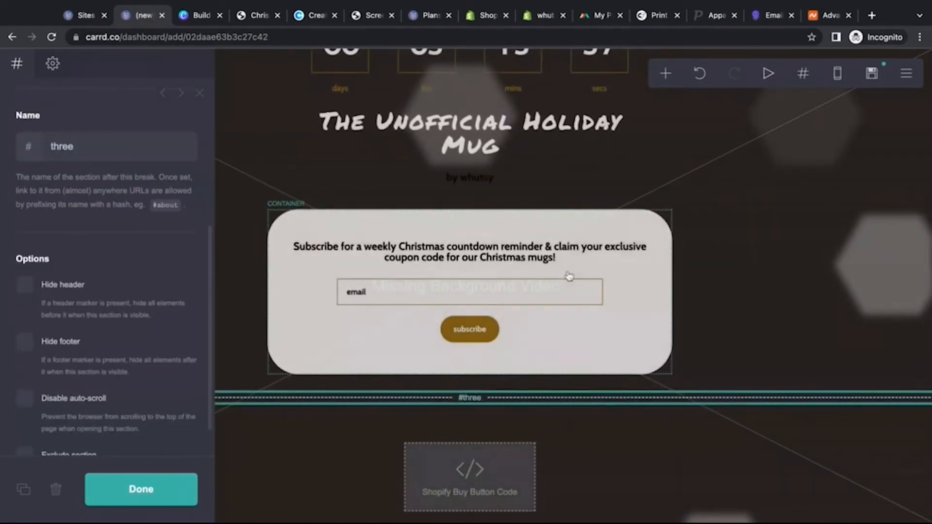
# Open the #three section break's settings and show that section on its own in Section View.
pyautogui.scroll(6, 568, 275)
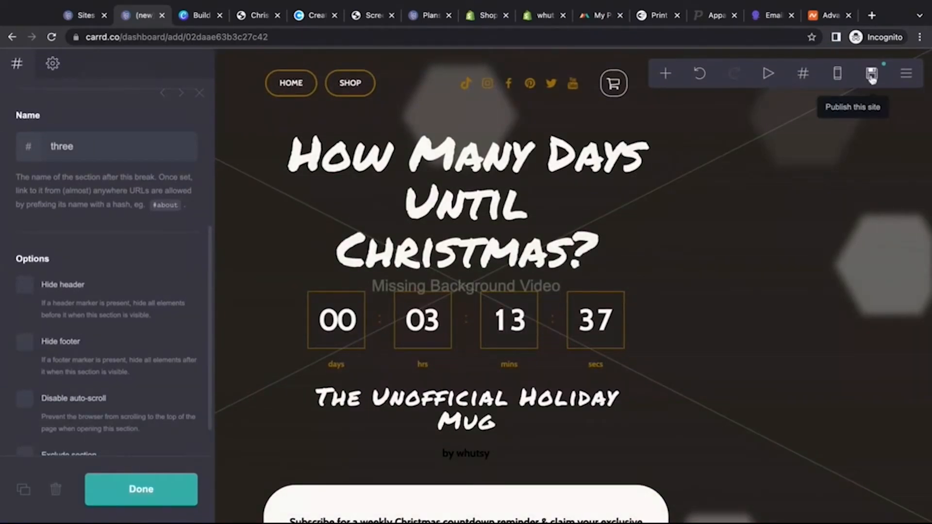
pyautogui.scroll(-4, 504, 316)
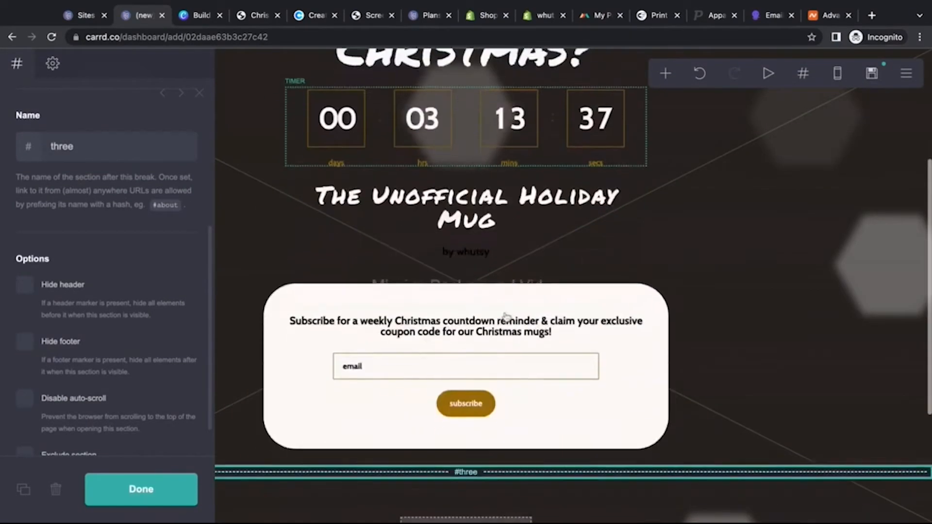
pyautogui.scroll(-4, 505, 316)
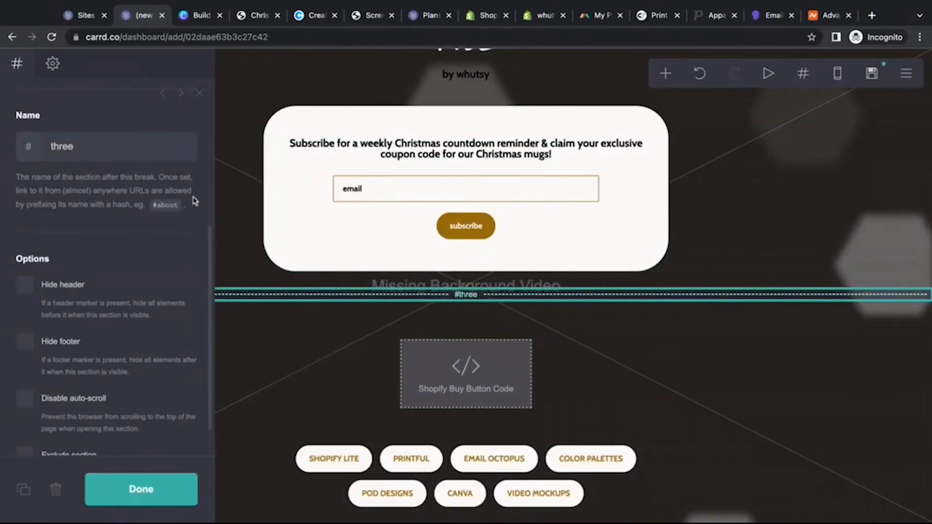
pyautogui.scroll(3, 195, 201)
pyautogui.click(246, 296)
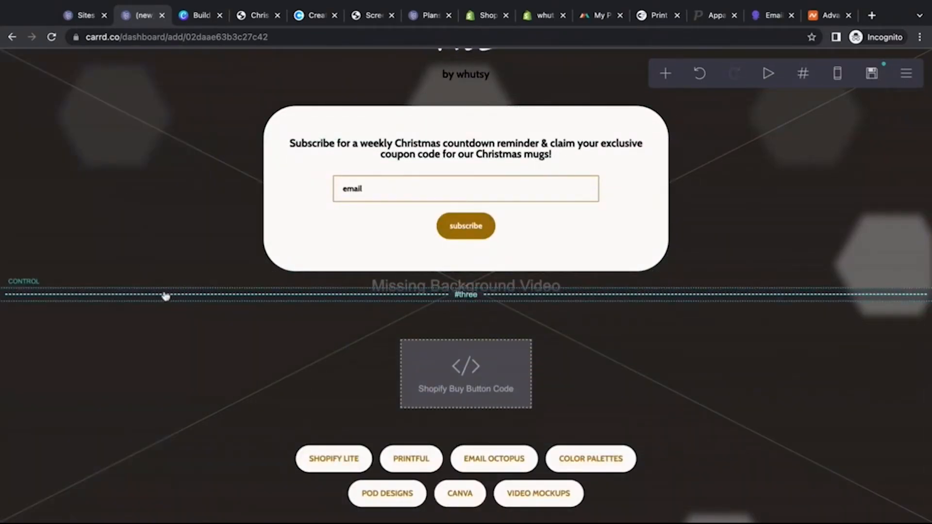
pyautogui.click(166, 296)
pyautogui.scroll(3, 57, 168)
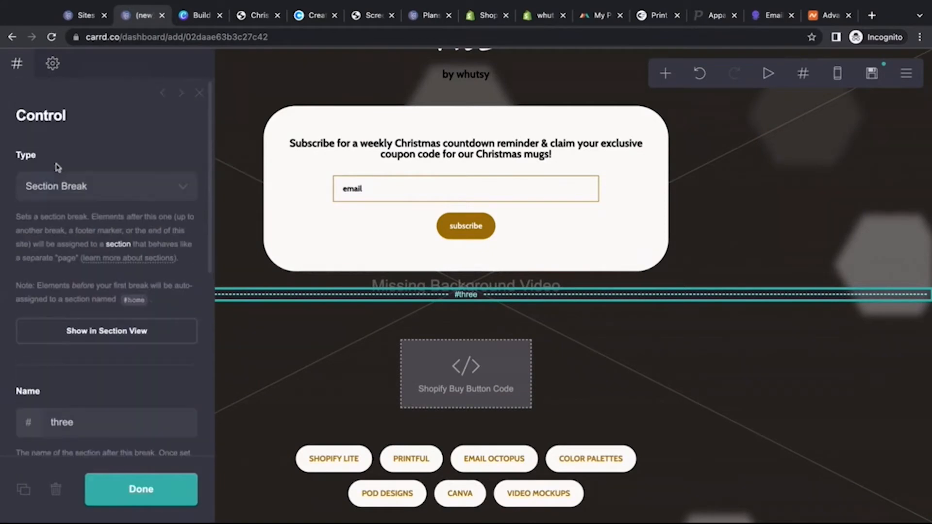
pyautogui.click(168, 336)
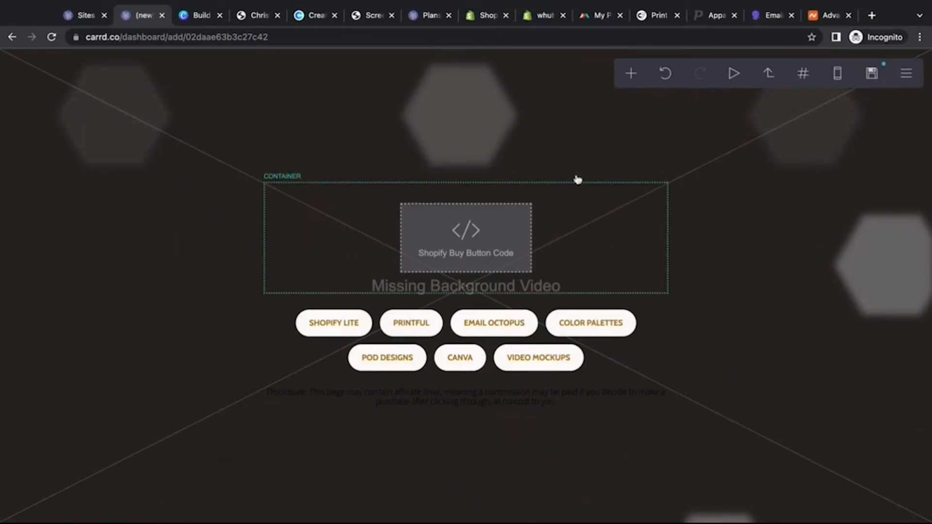
# Close the Background Animation panel and exit section view back to the full page.
pyautogui.click(552, 87)
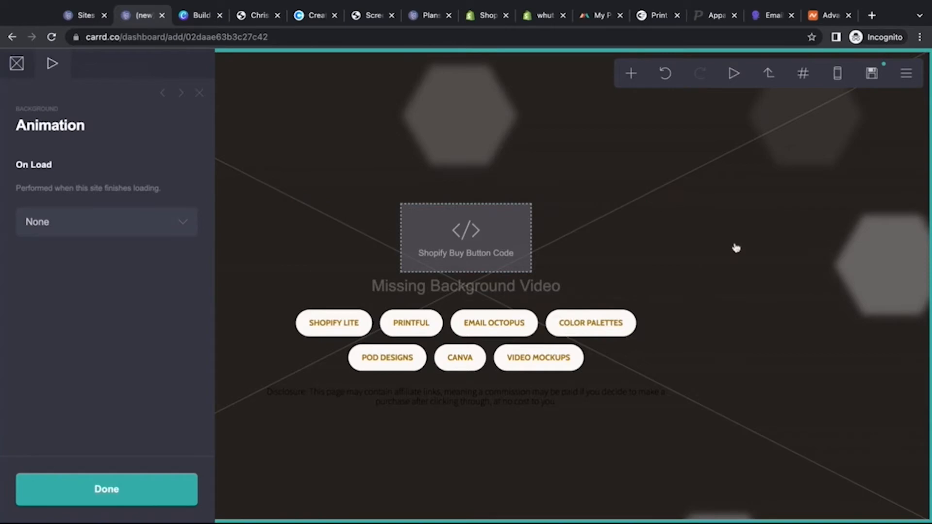
pyautogui.press('Escape')
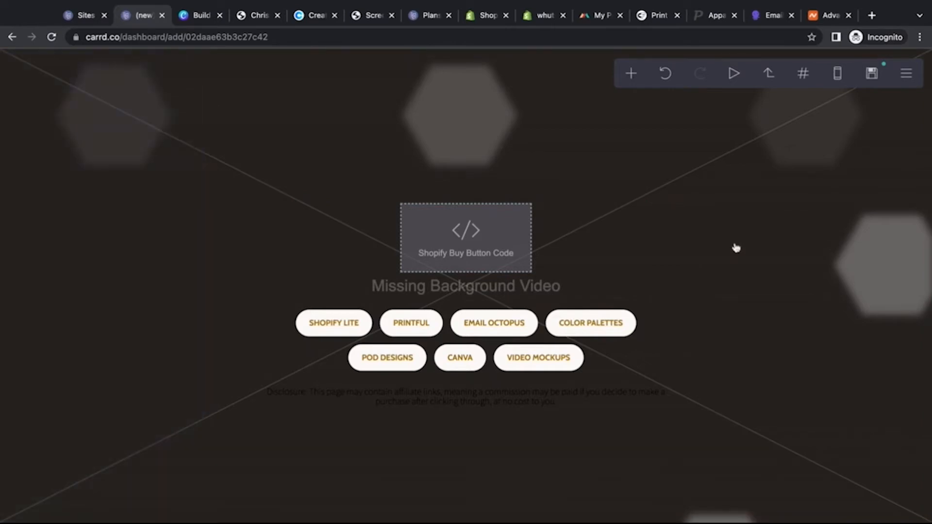
pyautogui.click(771, 74)
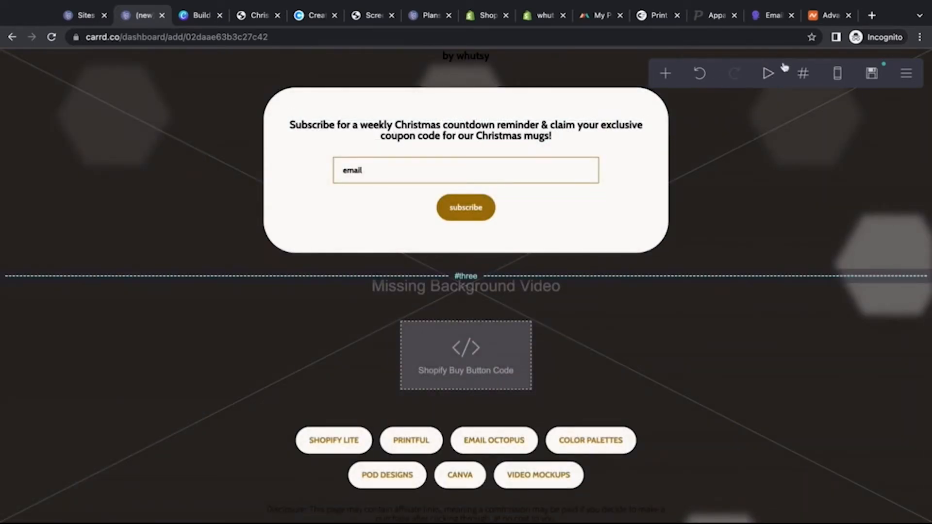
pyautogui.scroll(8, 377, 193)
pyautogui.scroll(-8, 379, 194)
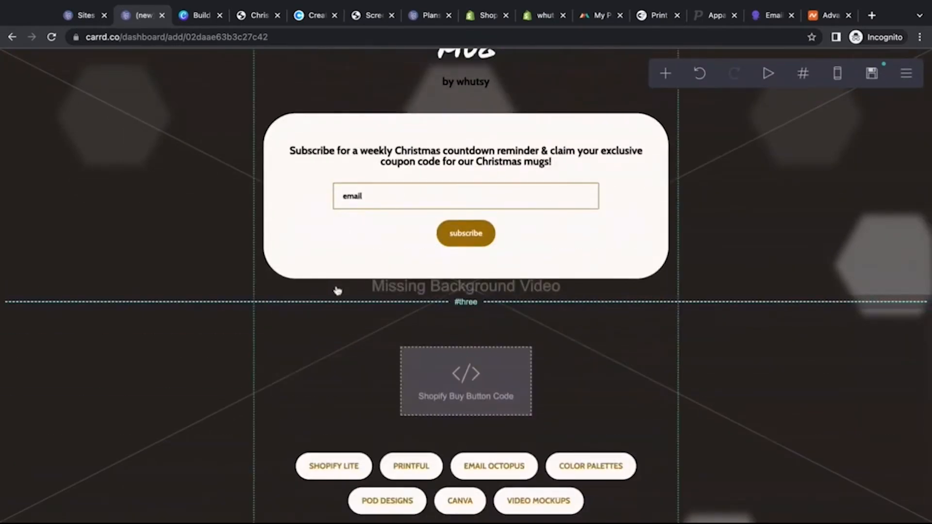
# Turn the 'three' section break back into the #products scroll point above the Buy Button embed.
pyautogui.click(337, 302)
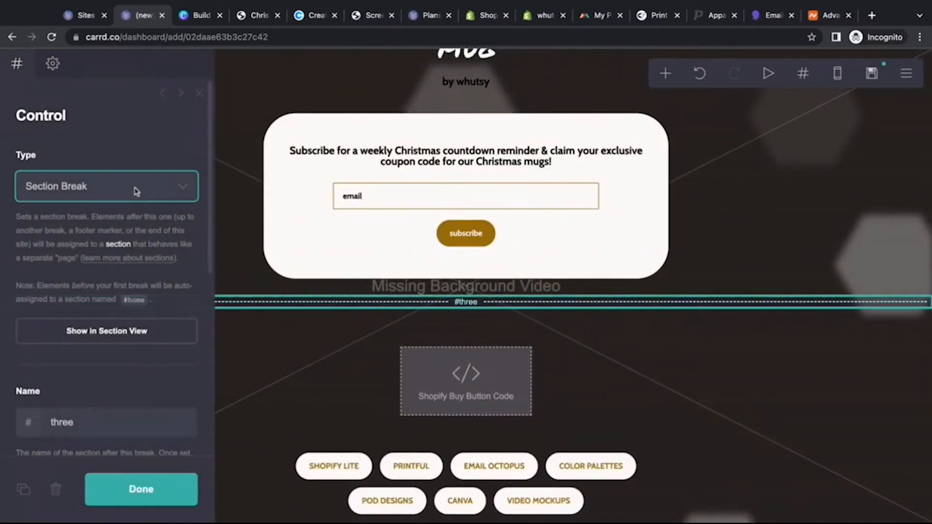
pyautogui.click(142, 205)
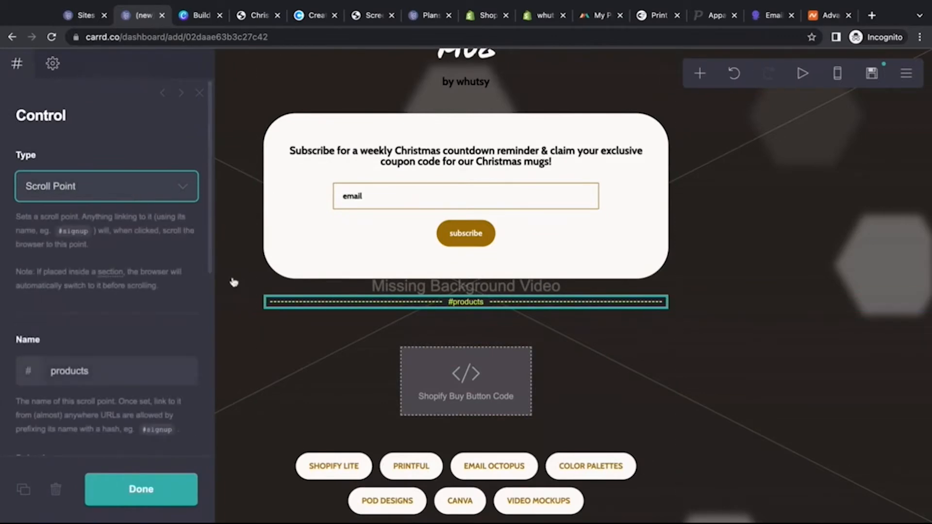
pyautogui.click(240, 325)
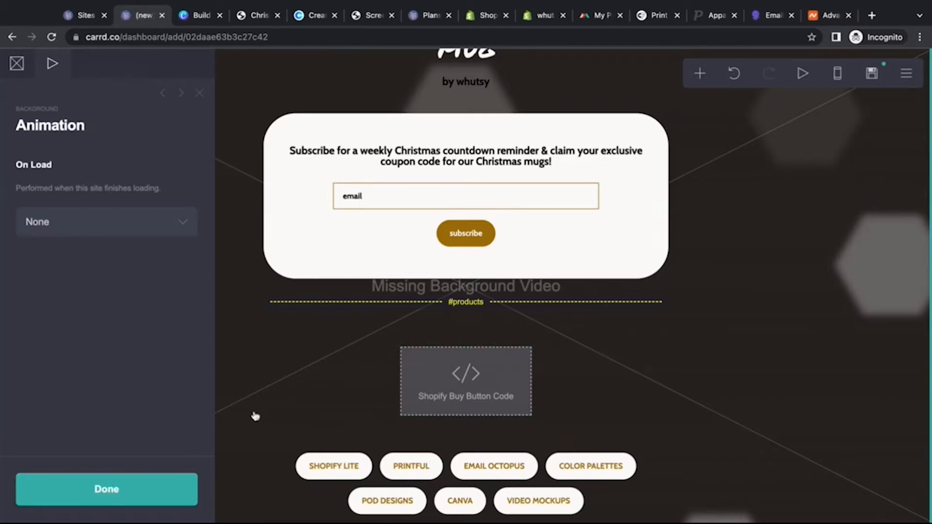
pyautogui.click(167, 493)
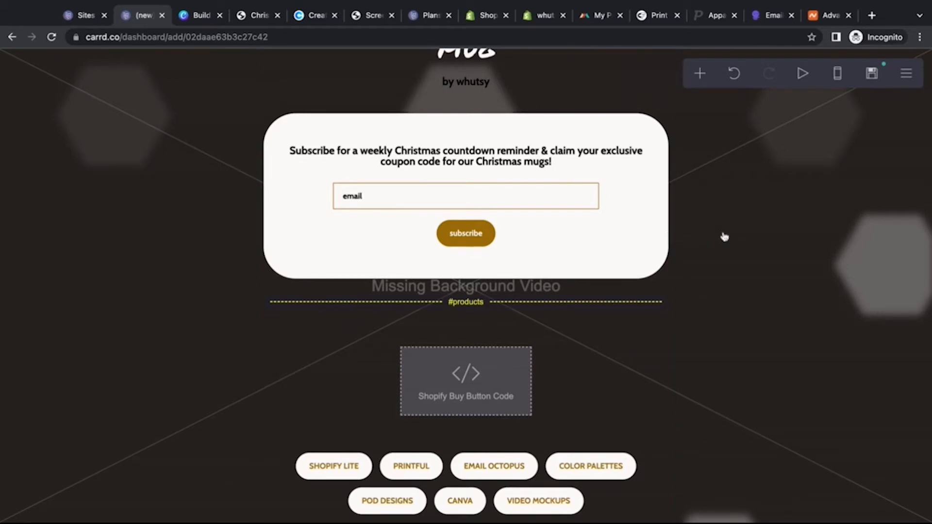
pyautogui.scroll(8, 724, 237)
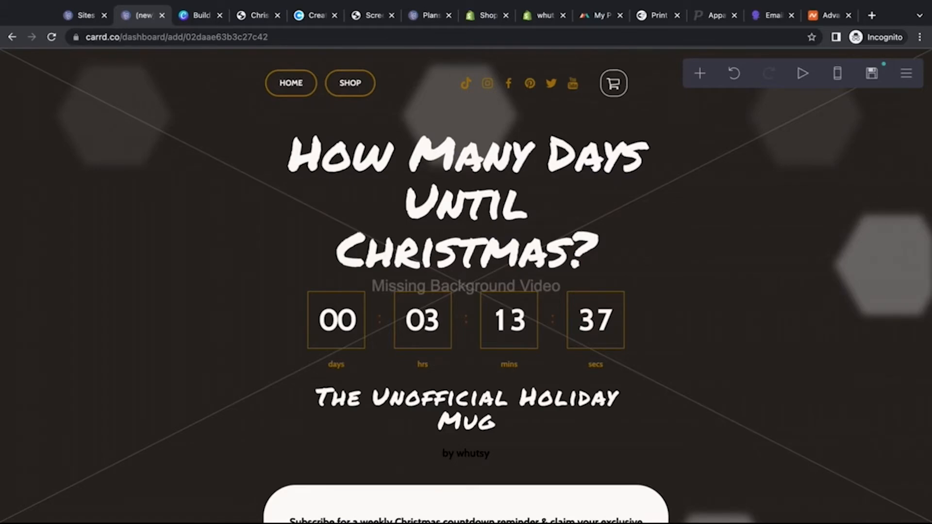
pyautogui.scroll(-7, 466, 286)
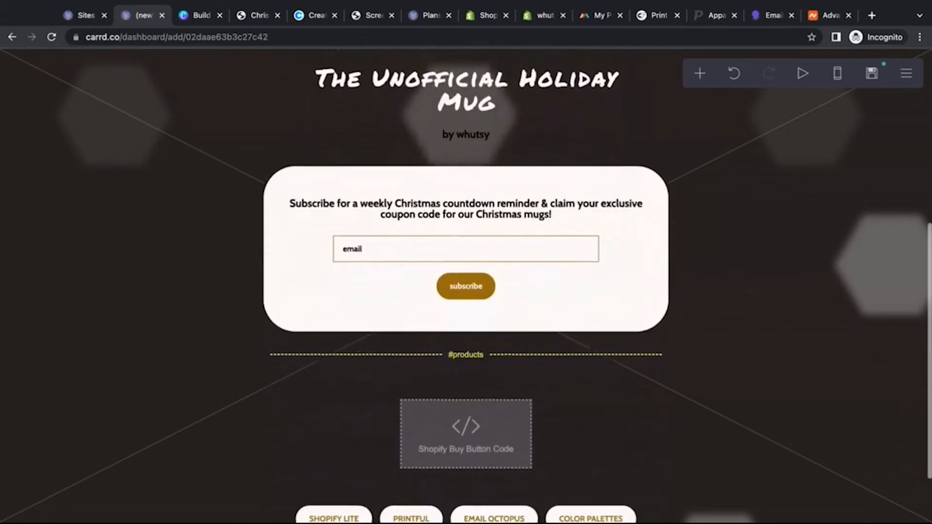
pyautogui.scroll(-1, 620, 334)
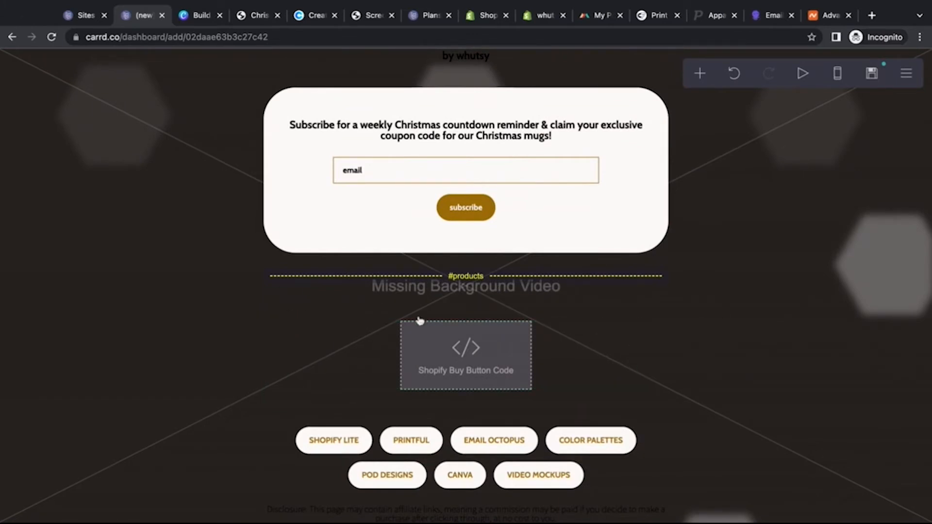
# Review the Shopify Buy Button Code embed's placeholder code and its label text.
pyautogui.click(580, 366)
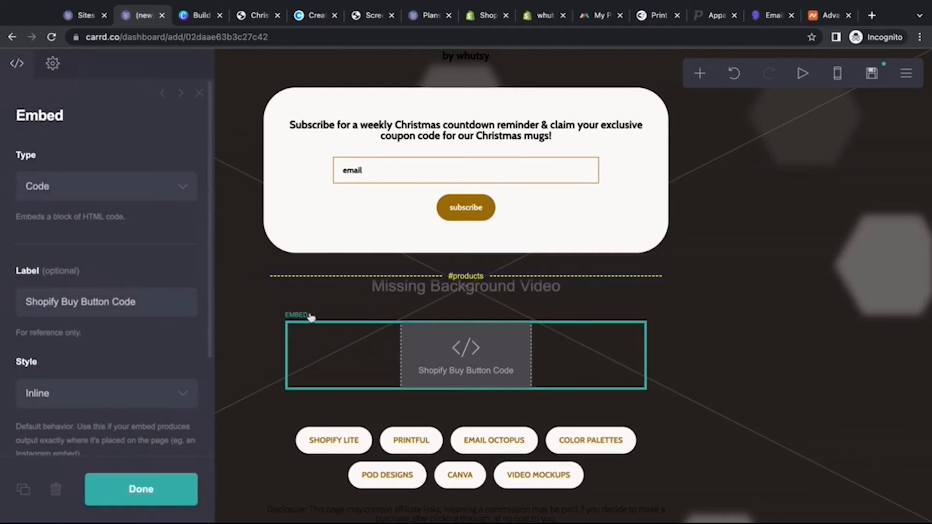
pyautogui.scroll(-3, 115, 257)
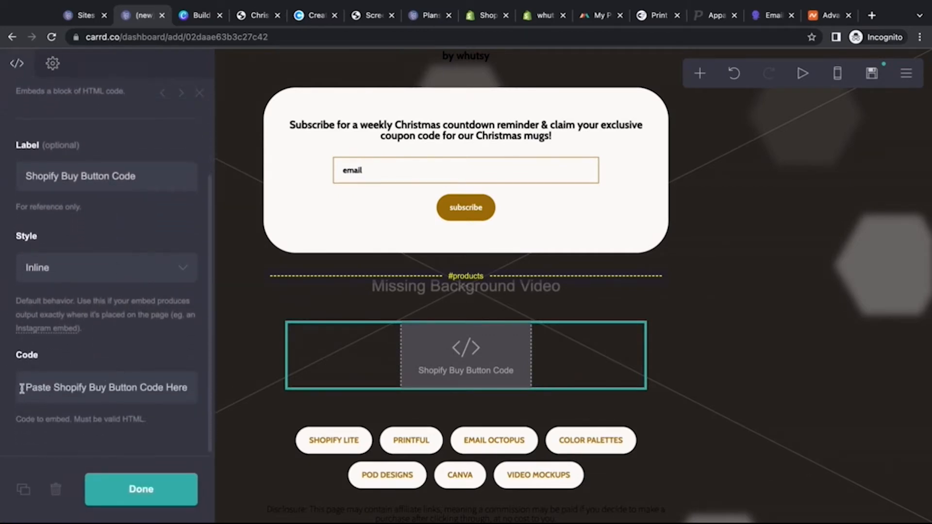
pyautogui.moveTo(23, 387); pyautogui.dragTo(204, 394)
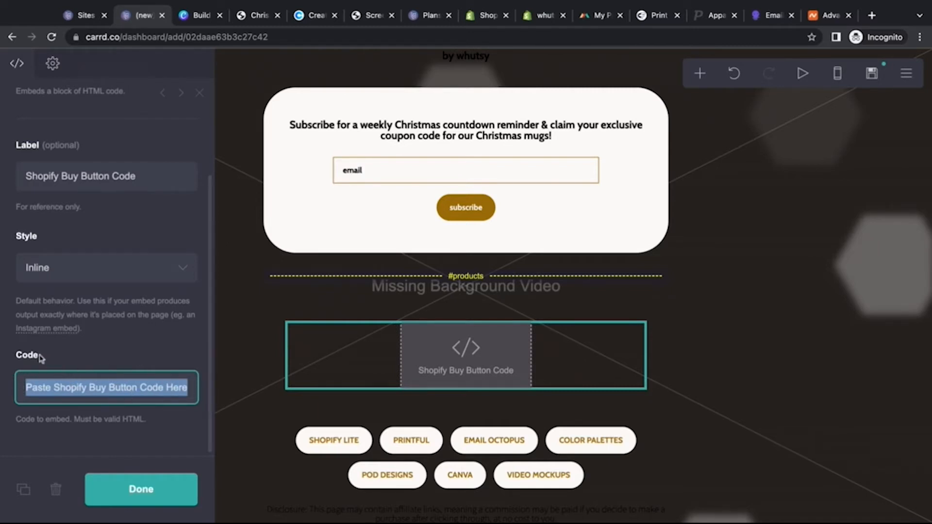
pyautogui.scroll(3, 139, 331)
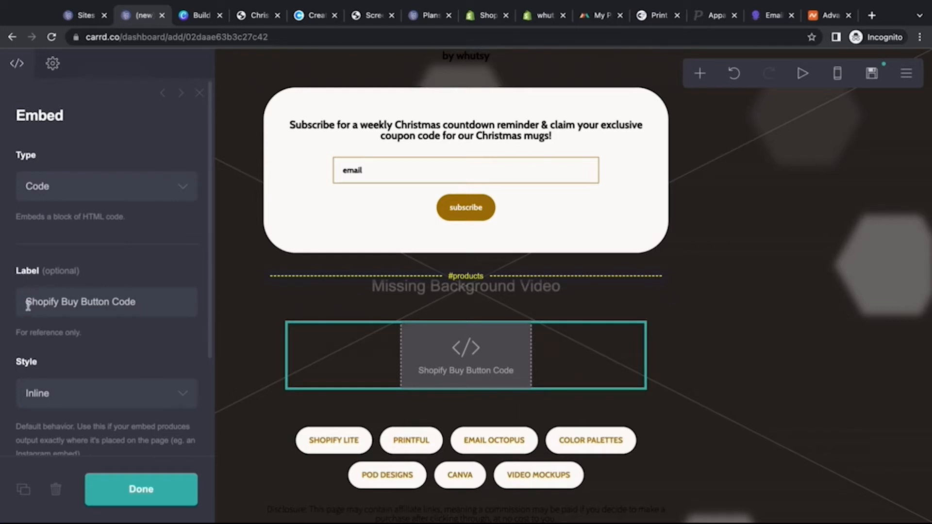
pyautogui.moveTo(25, 302); pyautogui.dragTo(137, 302)
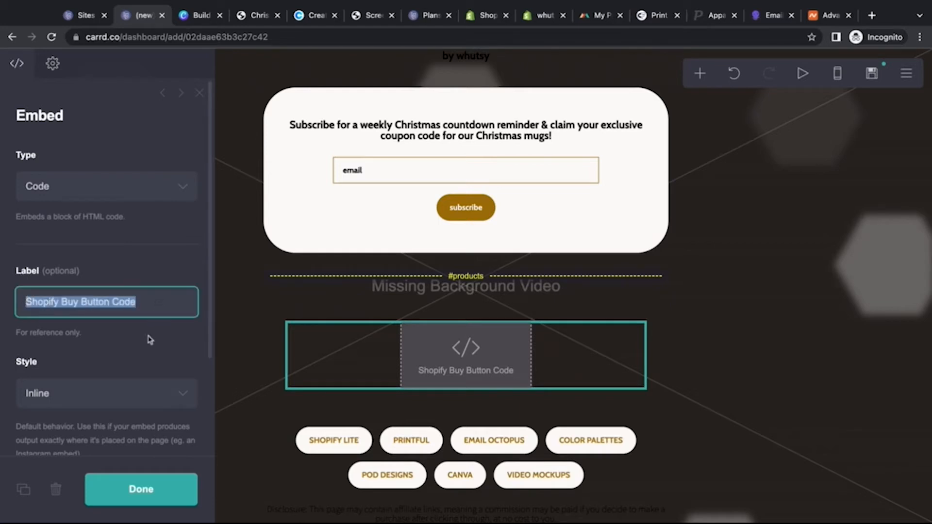
pyautogui.click(149, 342)
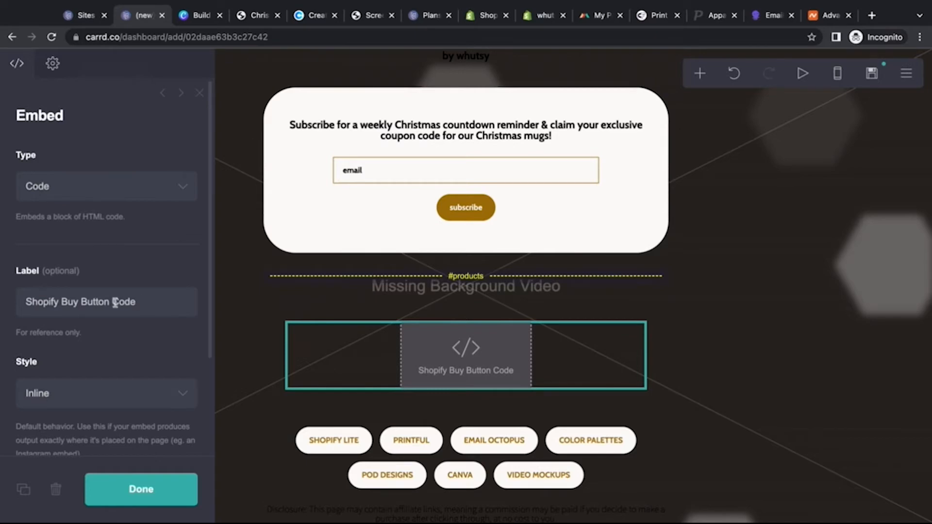
# Check the 'Paste Shopify Buy Button Code Here' placeholder on the live demo page.
pyautogui.click(257, 15)
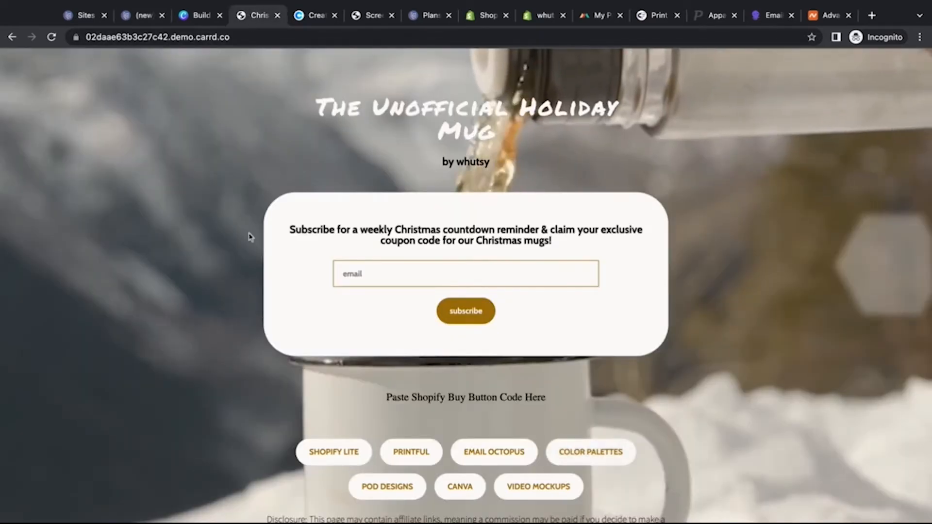
pyautogui.scroll(-1, 250, 237)
pyautogui.scroll(1, 250, 237)
pyautogui.moveTo(546, 395); pyautogui.dragTo(387, 397)
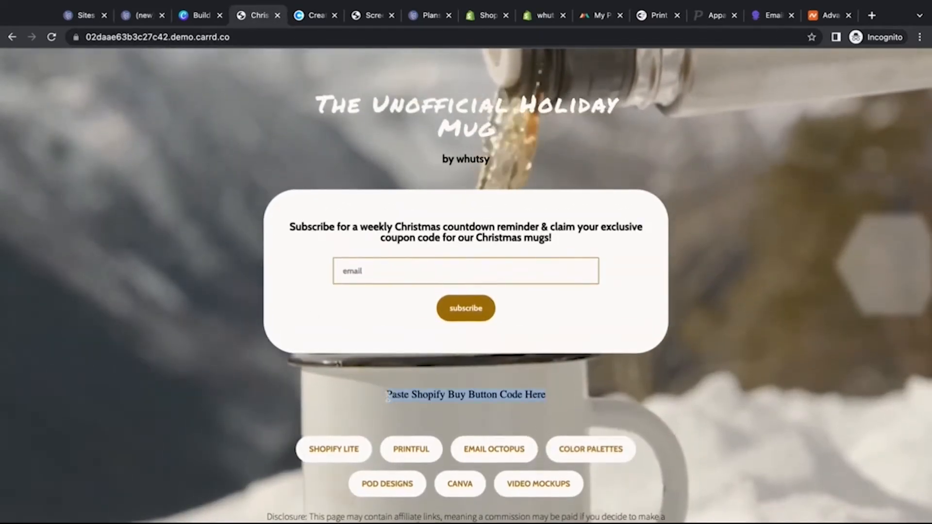
pyautogui.click(388, 396)
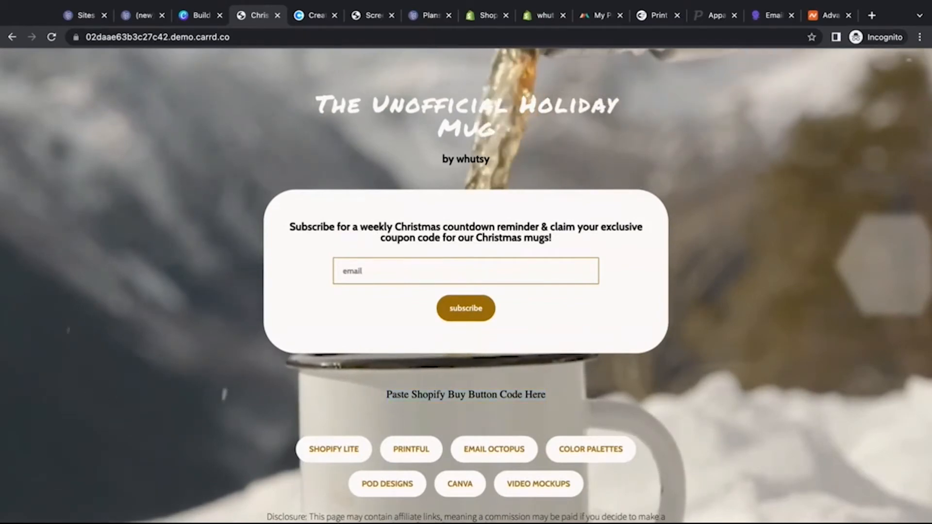
pyautogui.scroll(5, 298, 58)
pyautogui.scroll(-5, 298, 58)
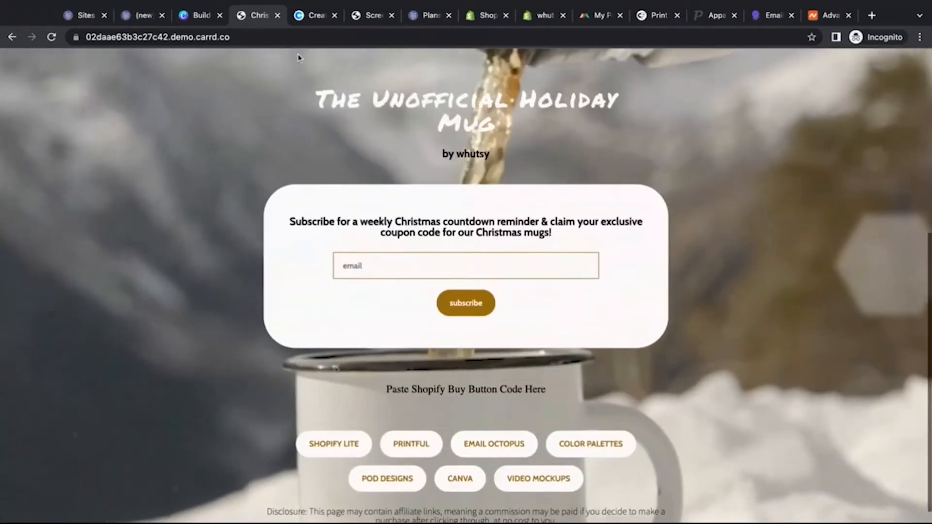
pyautogui.click(141, 15)
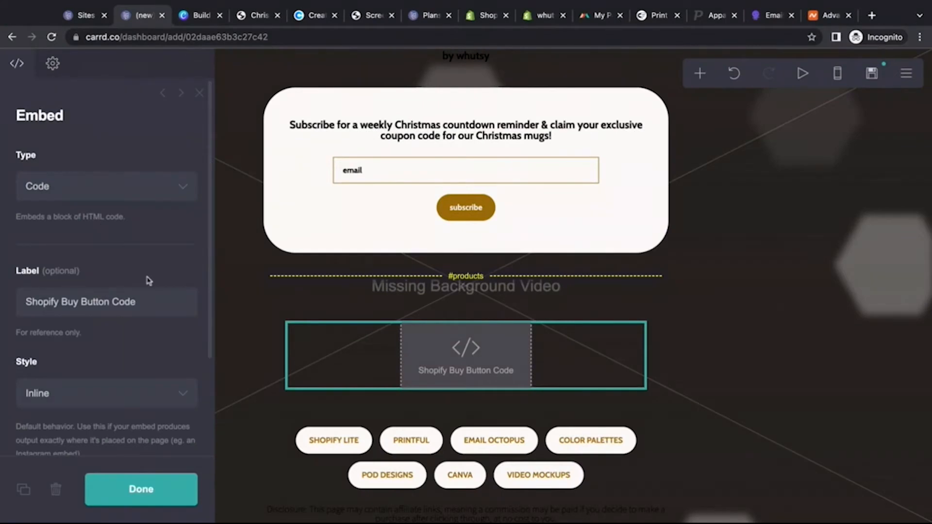
# Leave the embed code unchanged and close the add-element list to show page settings (Default, Center, width 40).
pyautogui.scroll(-3, 103, 413)
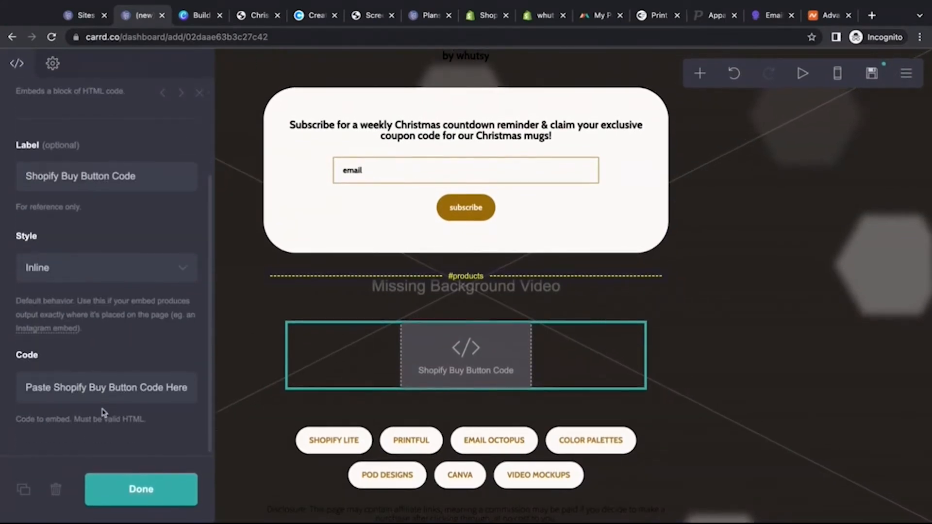
pyautogui.tripleClick(25, 386)
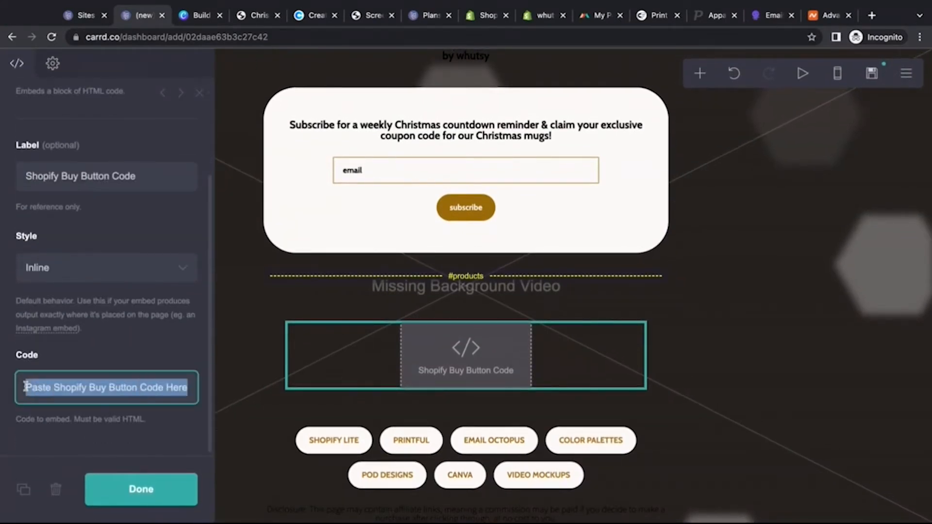
pyautogui.click(163, 423)
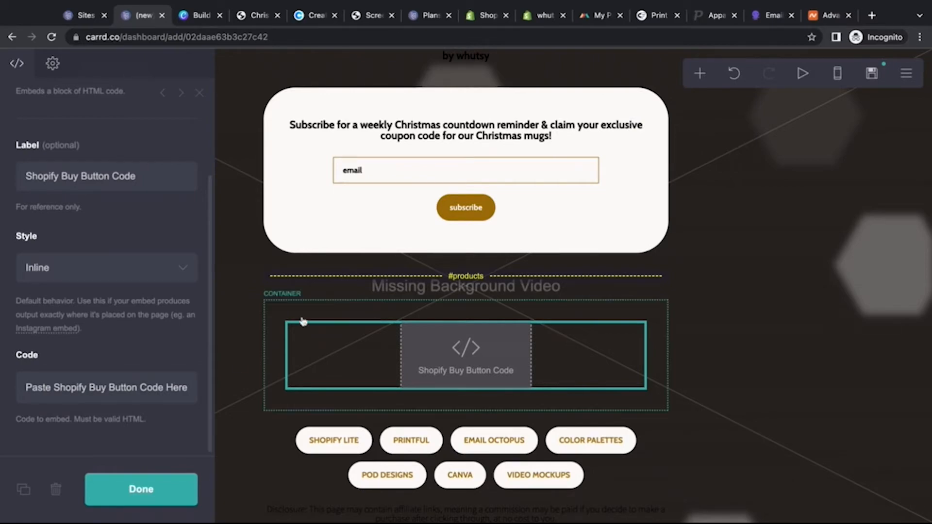
pyautogui.scroll(6, 301, 322)
pyautogui.scroll(3, 108, 270)
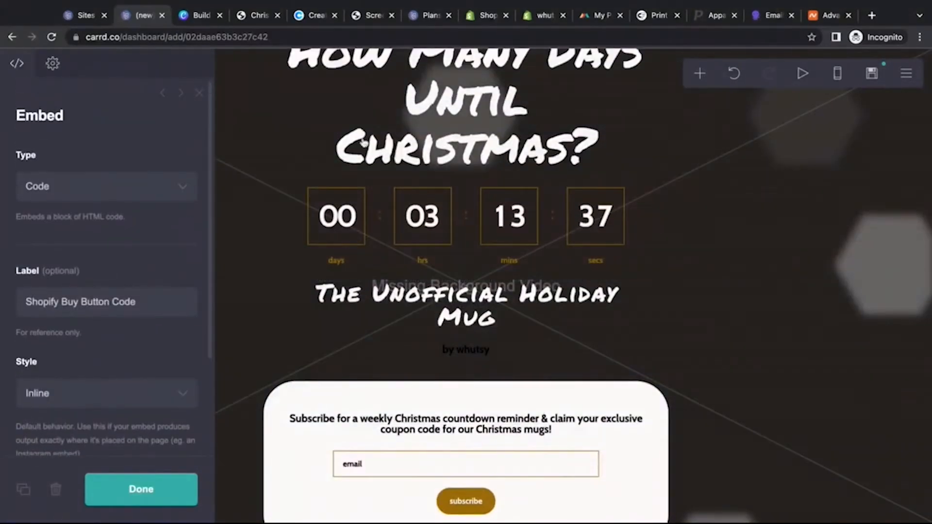
pyautogui.scroll(-6, 552, 305)
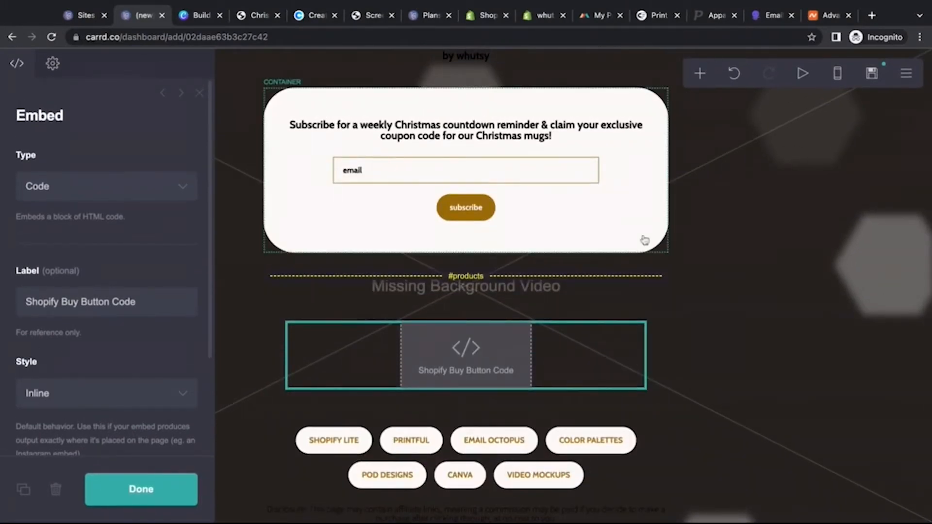
pyautogui.click(700, 74)
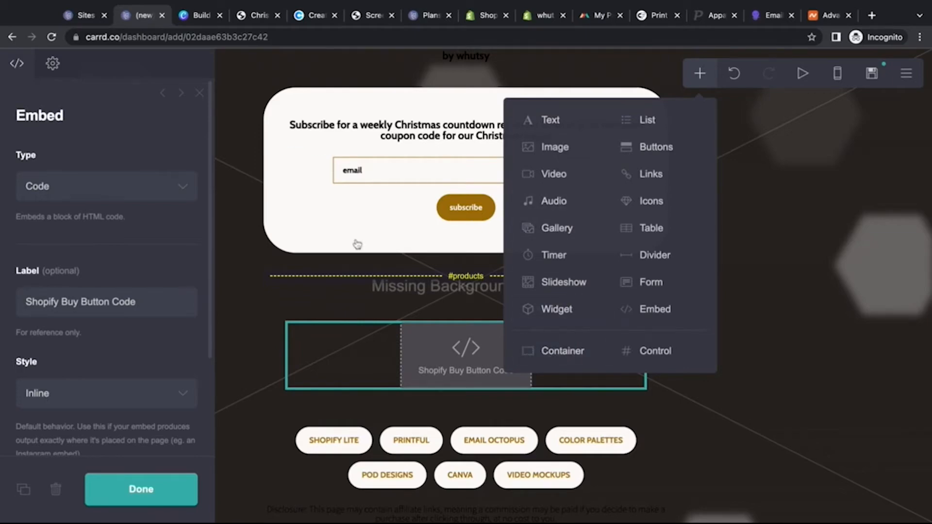
pyautogui.click(338, 270)
pyautogui.scroll(10, 338, 270)
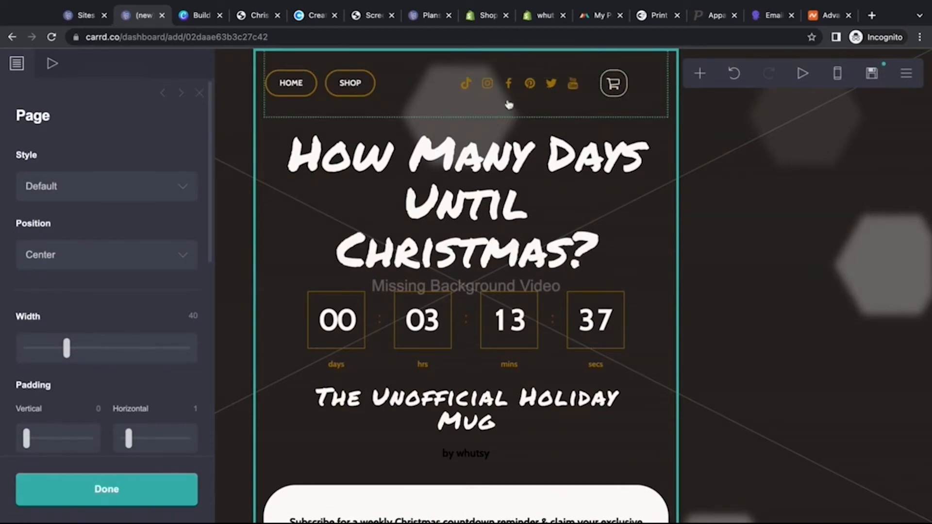
# Inspect the header nav-bar container's columns, then select the nav buttons and the social icons row.
pyautogui.click(475, 108)
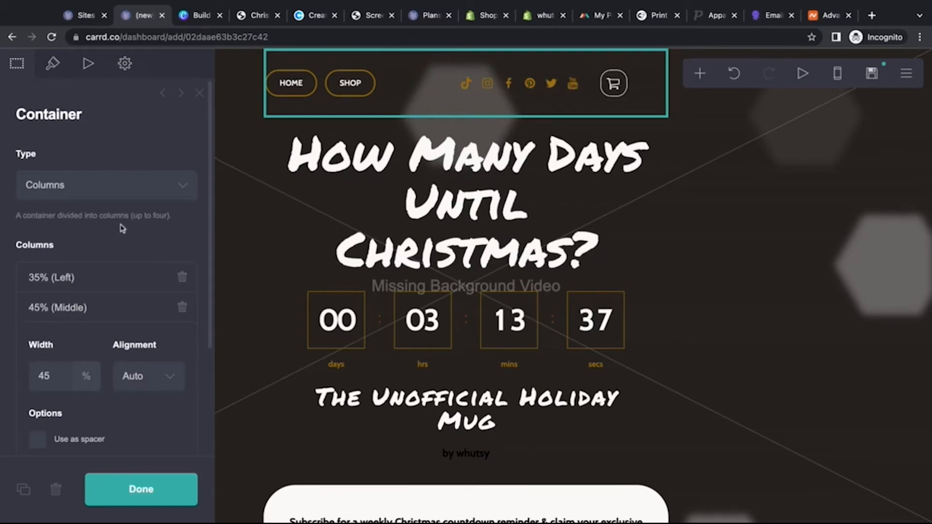
pyautogui.scroll(-3, 121, 228)
pyautogui.scroll(3, 121, 228)
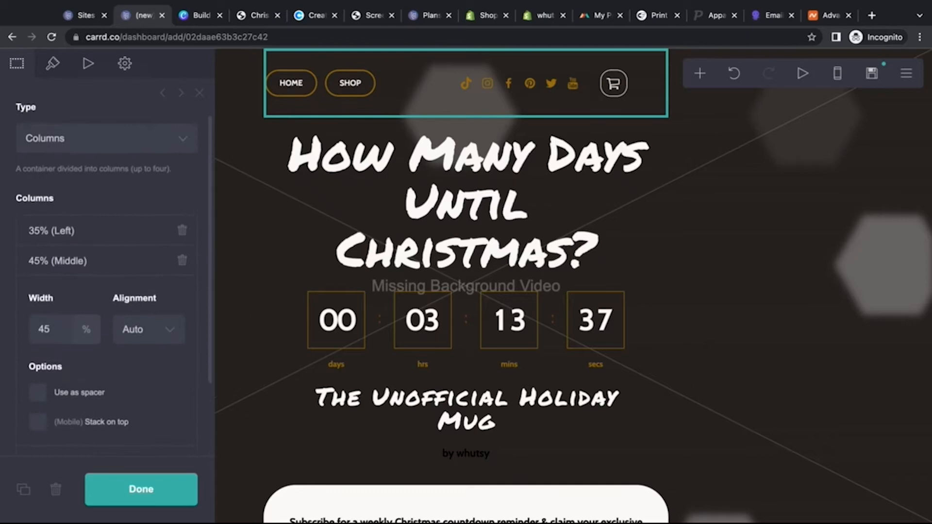
pyautogui.click(105, 272)
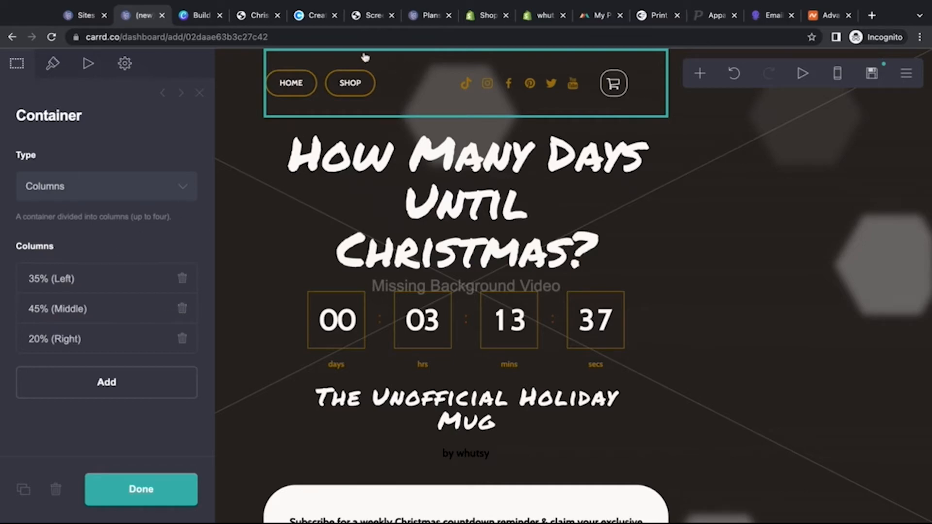
pyautogui.click(324, 87)
pyautogui.click(441, 88)
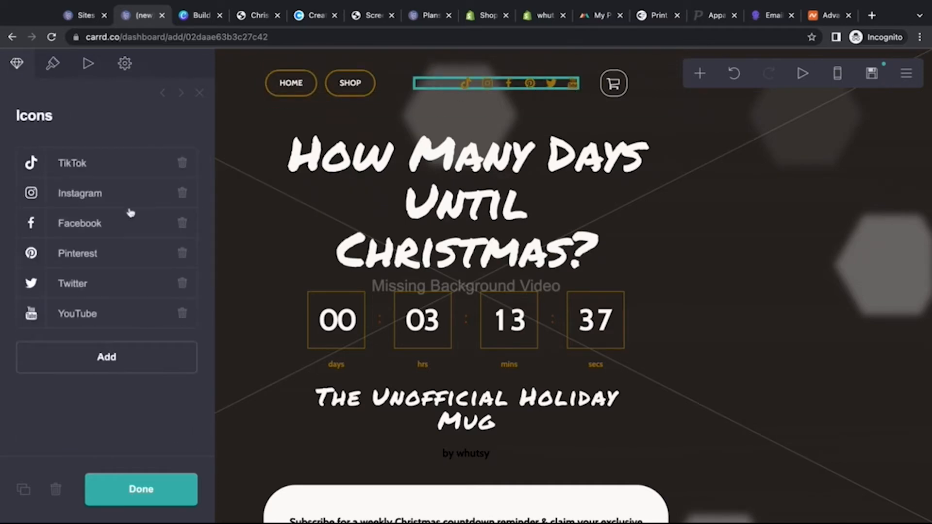
# Review the TikTok, Instagram and Facebook entries in the header's social icons list.
pyautogui.click(658, 93)
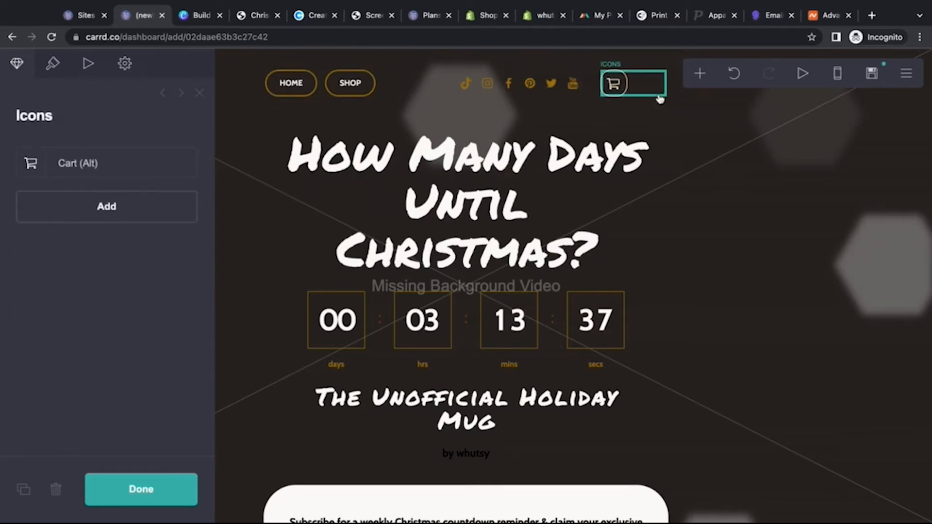
pyautogui.click(490, 85)
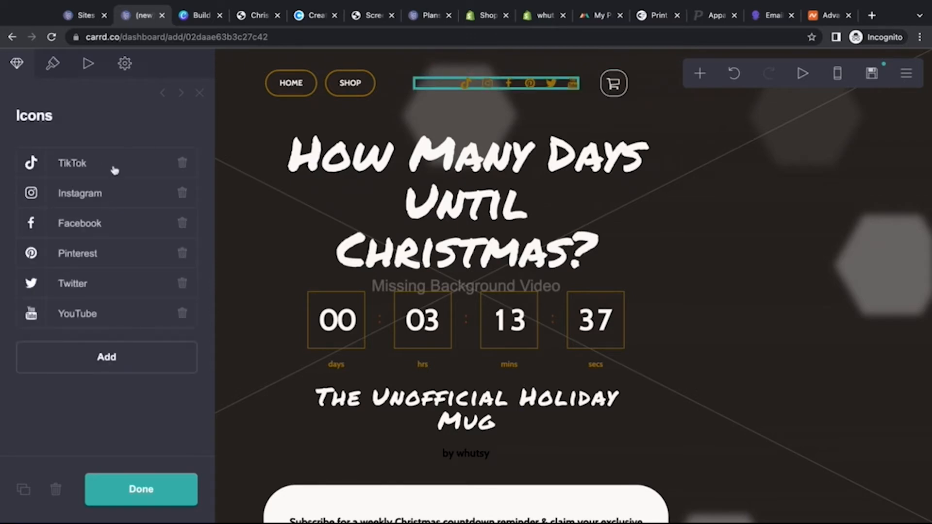
pyautogui.click(117, 162)
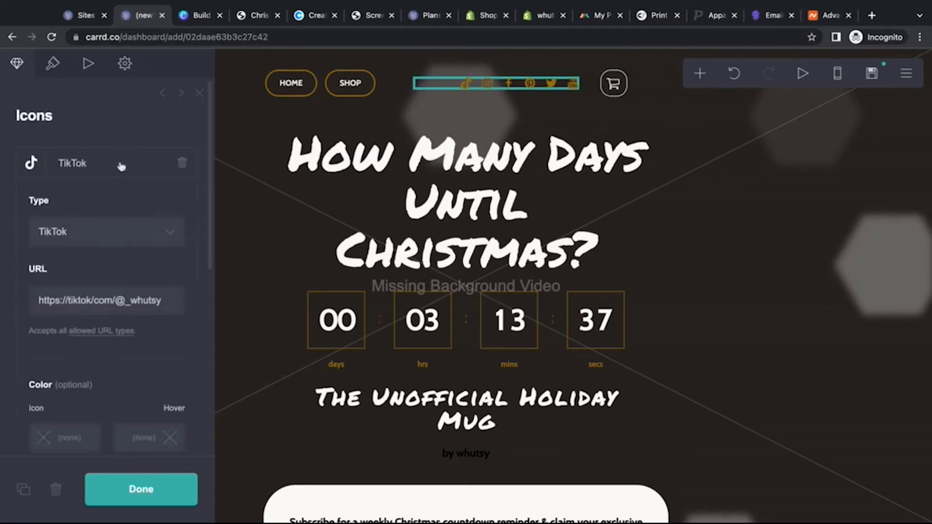
pyautogui.tripleClick(166, 302)
pyautogui.click(21, 321)
pyautogui.scroll(-7, 23, 325)
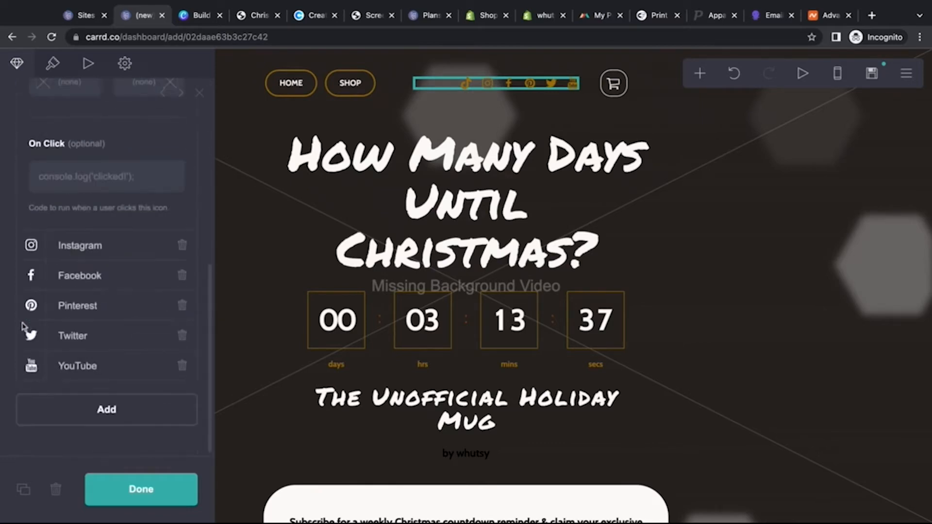
pyautogui.click(69, 247)
pyautogui.click(78, 284)
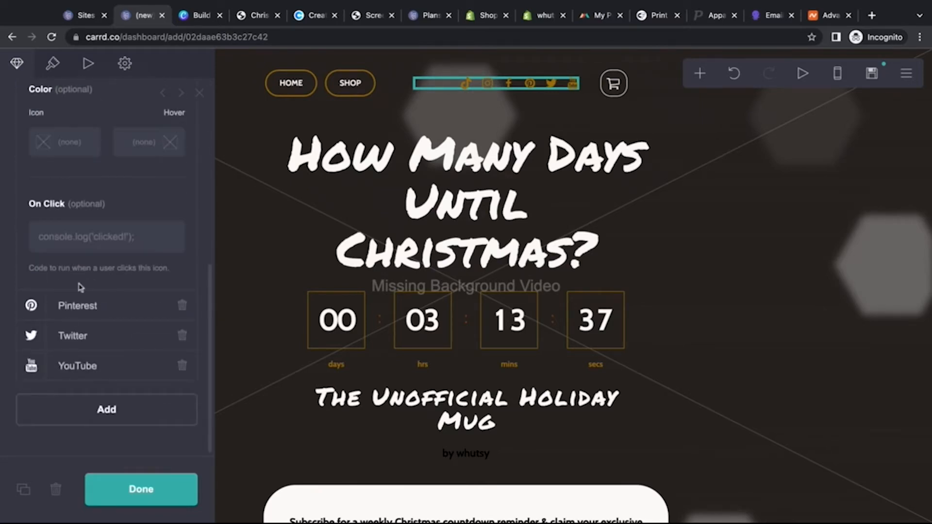
# Discard a stray Apparel icon and place YouTube third, after TikTok and Instagram.
pyautogui.click(106, 412)
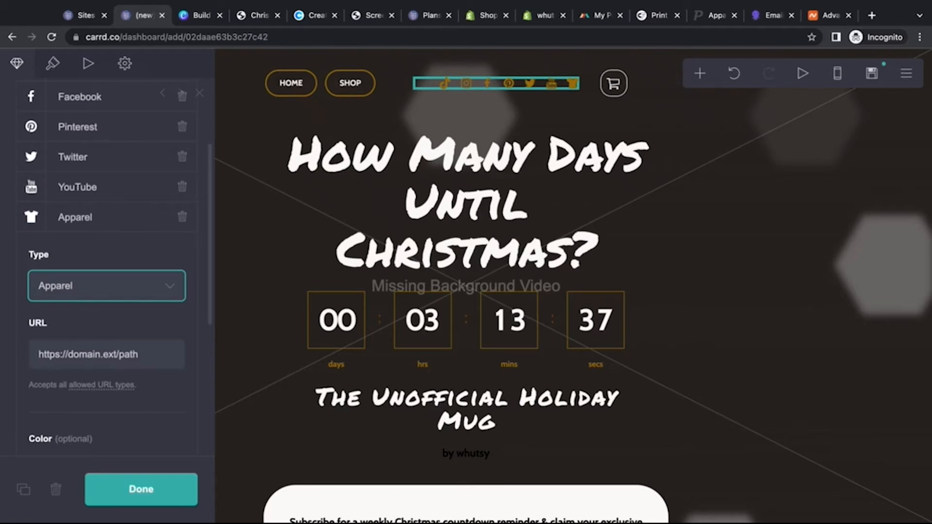
pyautogui.click(182, 217)
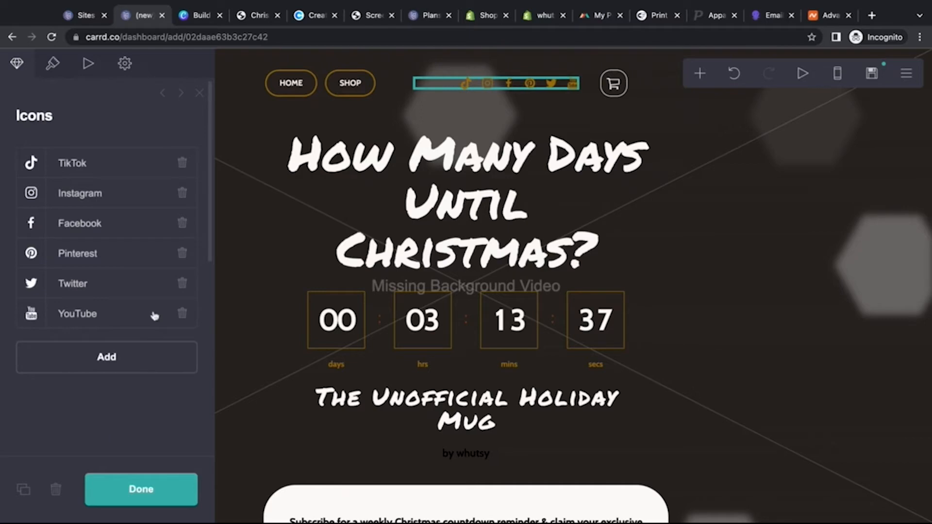
pyautogui.moveTo(33, 315); pyautogui.dragTo(35, 189)
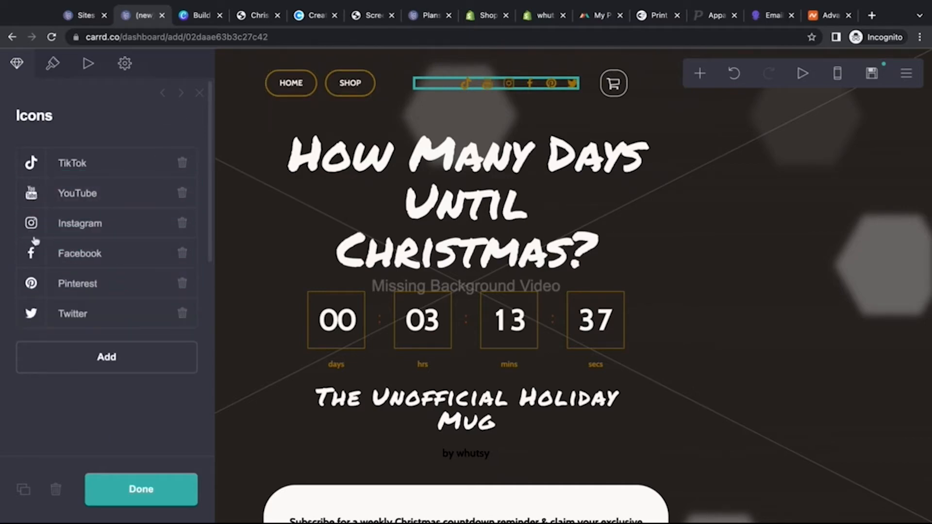
pyautogui.moveTo(34, 228); pyautogui.dragTo(32, 164)
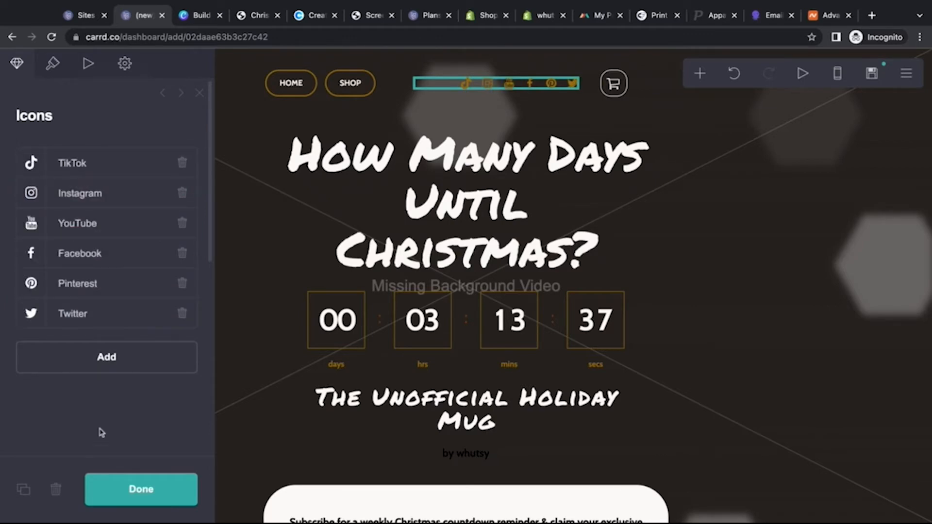
pyautogui.click(53, 64)
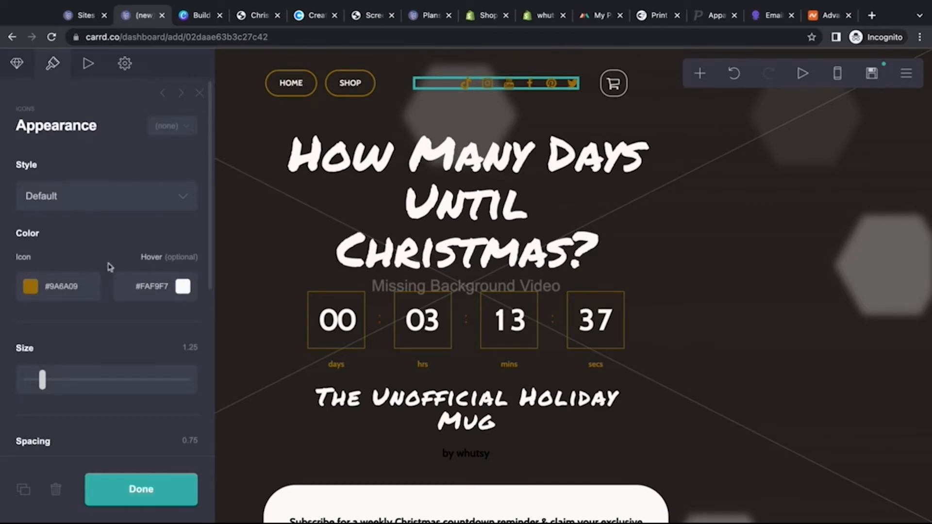
# Adjust the header social icons' Size slider, settling around size 1.
pyautogui.click(43, 387)
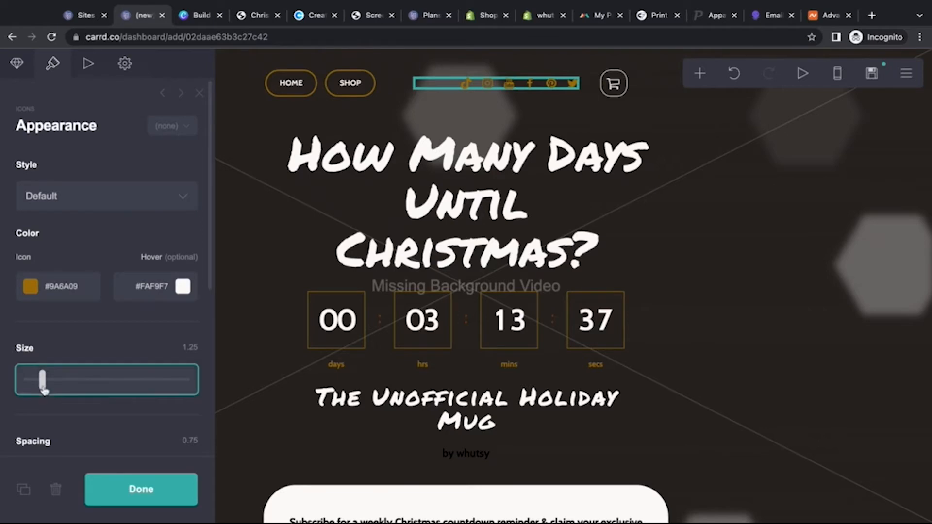
pyautogui.press('Right')
pyautogui.press('Right')
pyautogui.press('Right')
pyautogui.press('Right')
pyautogui.press('Right')
pyautogui.press('Right')
pyautogui.press('Right')
pyautogui.press('Right')
pyautogui.press('Right')
pyautogui.press('Right')
pyautogui.press('Right')
pyautogui.press('Right')
pyautogui.press('Left')
pyautogui.press('Left')
pyautogui.press('Left')
pyautogui.press('Left')
pyautogui.press('Left')
pyautogui.press('Left')
pyautogui.press('Left')
pyautogui.press('Left')
pyautogui.press('Left')
pyautogui.press('Left')
pyautogui.press('Left')
pyautogui.press('Left')
pyautogui.press('Left')
pyautogui.press('Left')
pyautogui.press('Left')
pyautogui.press('Left')
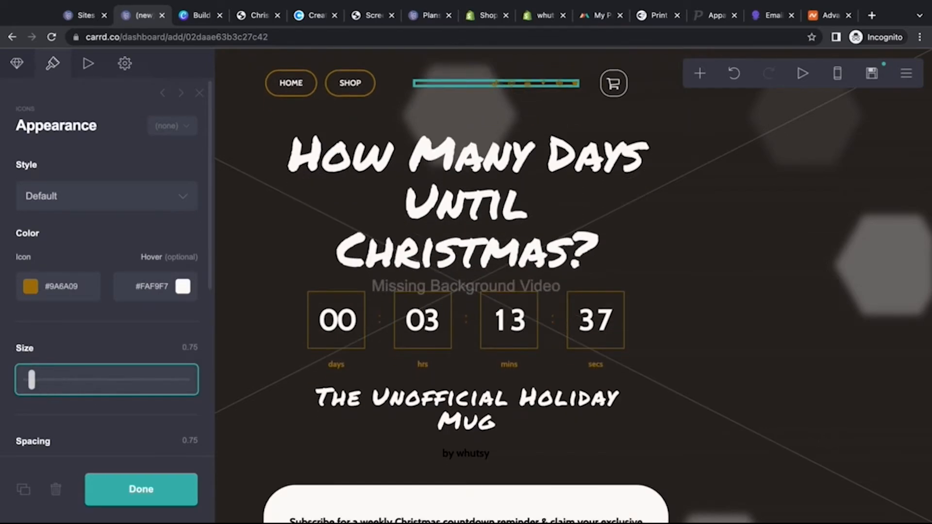
pyautogui.press('Right')
pyautogui.press('Right')
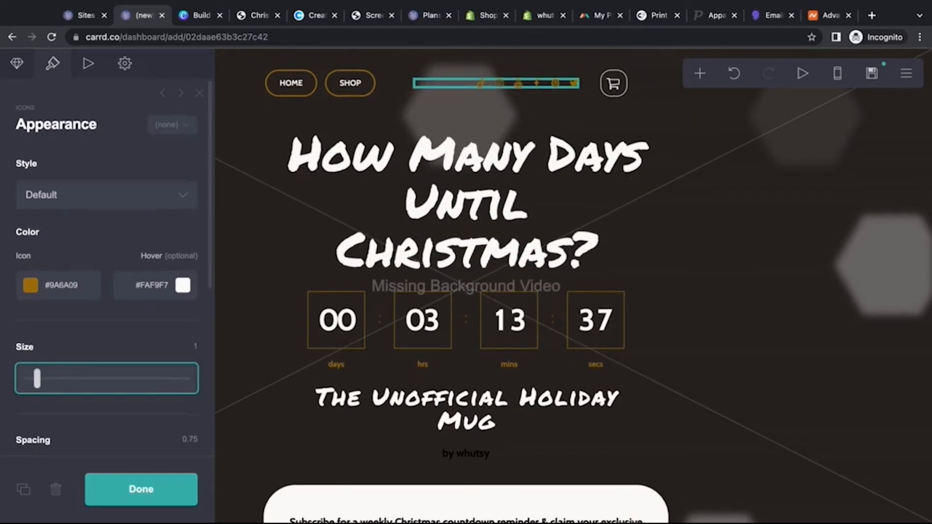
pyautogui.scroll(-6, 53, 324)
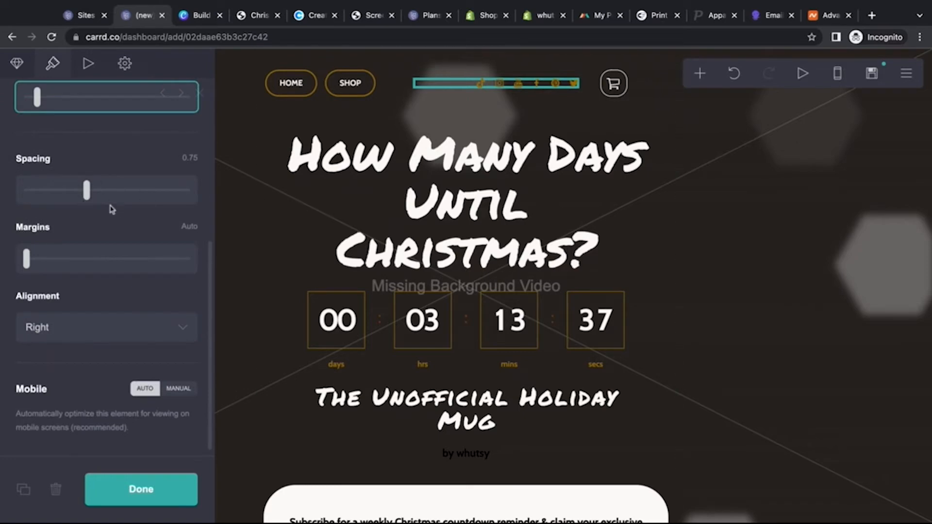
pyautogui.click(40, 96)
pyautogui.press('Right')
pyautogui.press('Right')
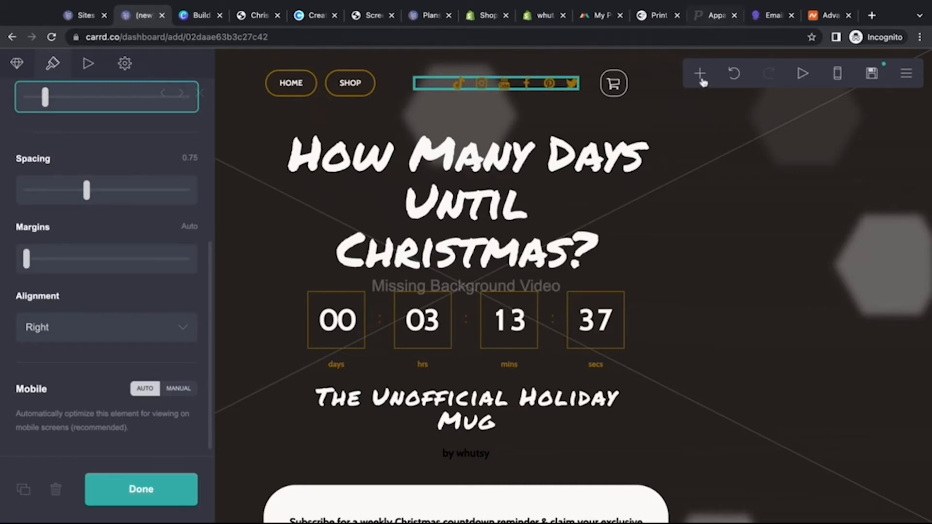
# Undo three changes so YouTube returns to the end of the icon row.
pyautogui.click(736, 84)
pyautogui.click(735, 74)
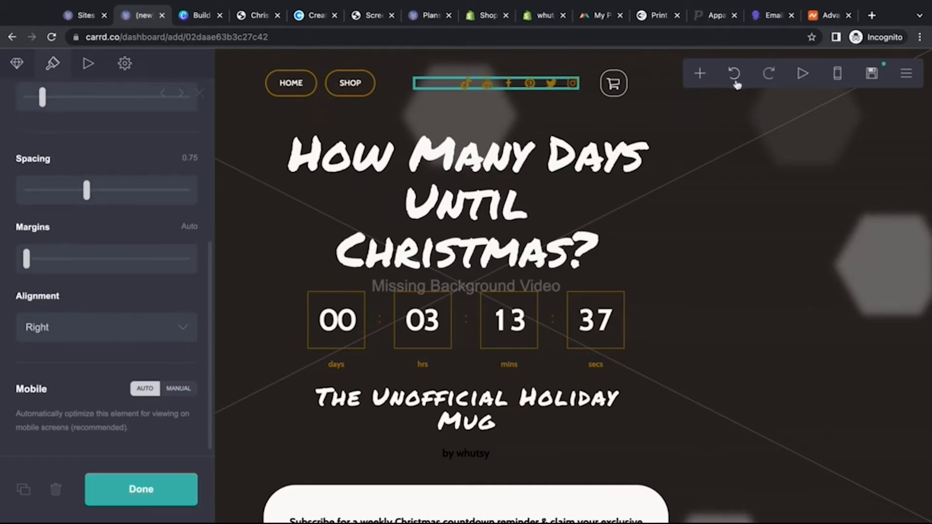
pyautogui.click(735, 75)
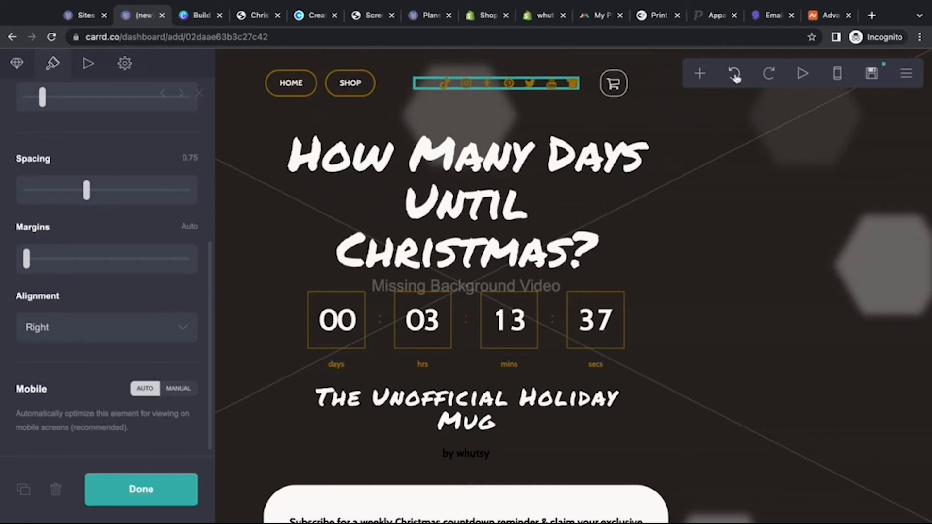
pyautogui.click(735, 75)
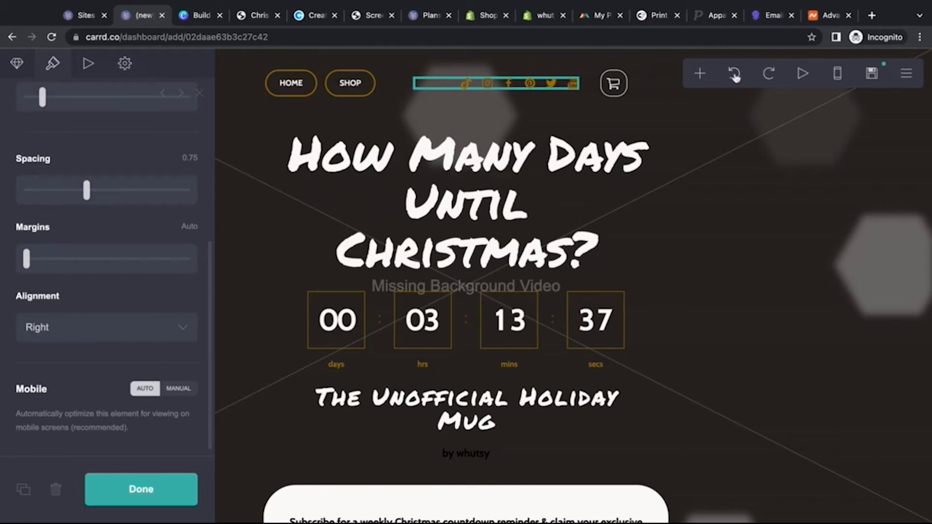
# Try left alignment, then set the social icons back to right alignment and close the row's settings.
pyautogui.scroll(-1, 92, 327)
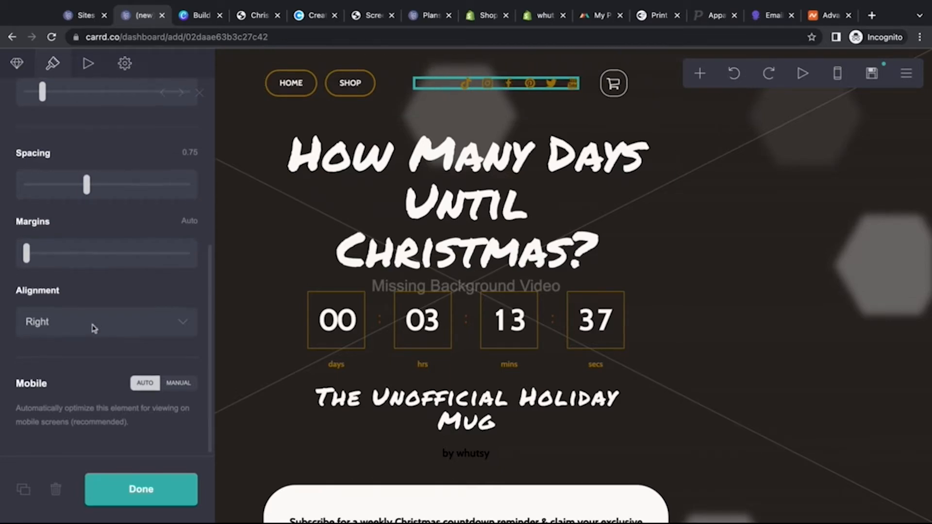
pyautogui.click(173, 329)
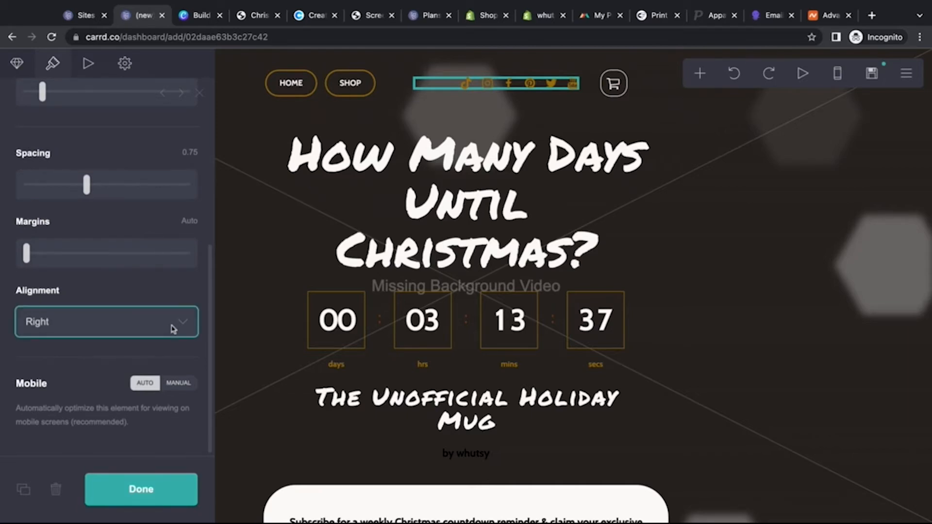
pyautogui.click(151, 298)
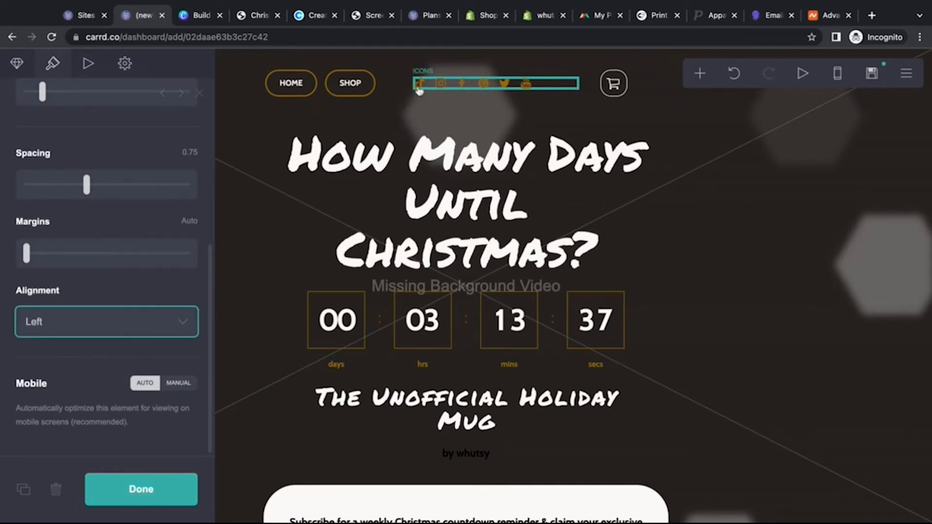
pyautogui.click(143, 491)
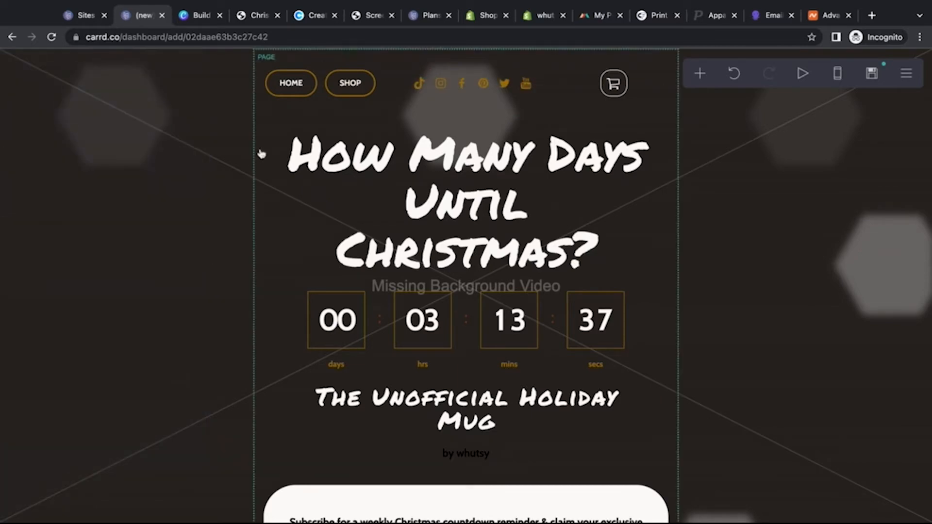
pyautogui.click(475, 89)
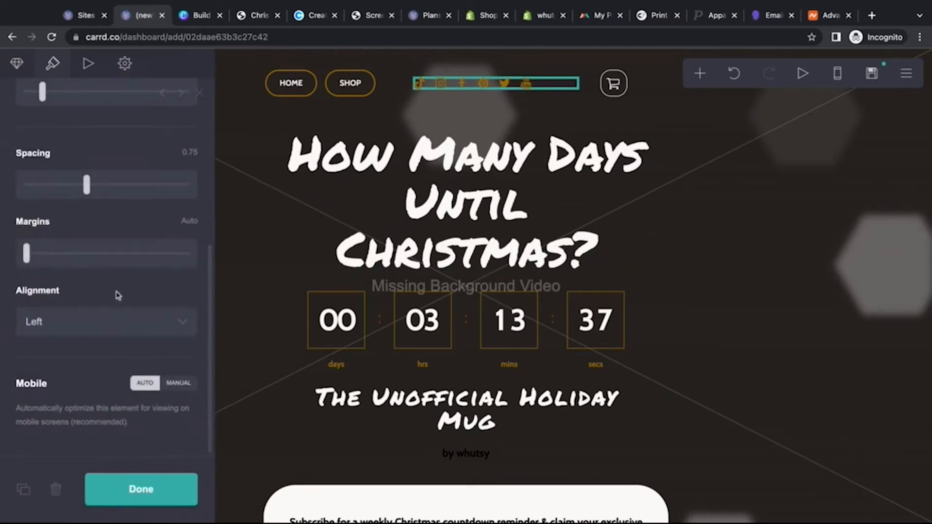
pyautogui.click(127, 324)
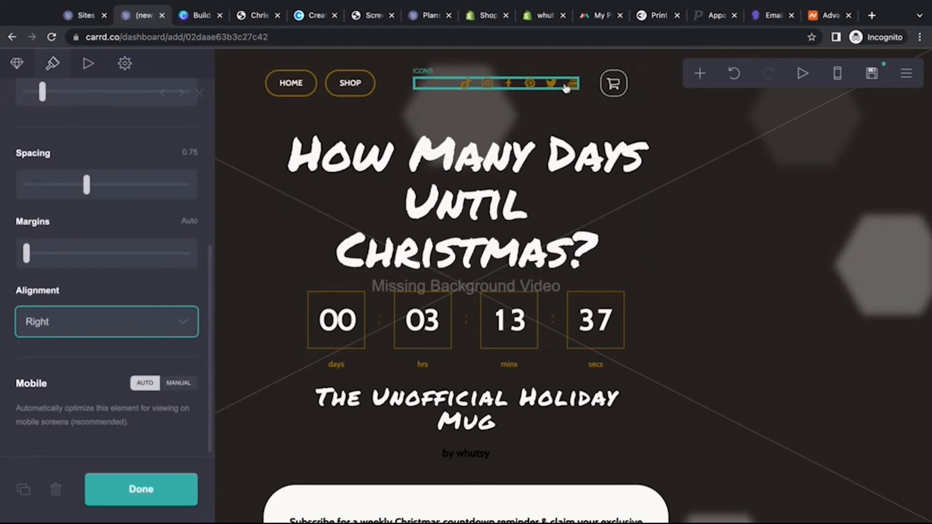
pyautogui.click(163, 487)
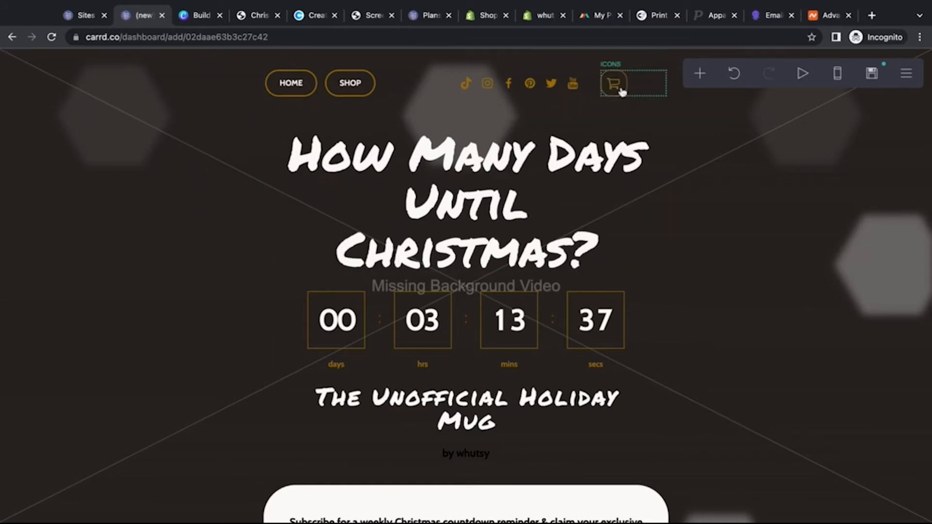
pyautogui.click(639, 93)
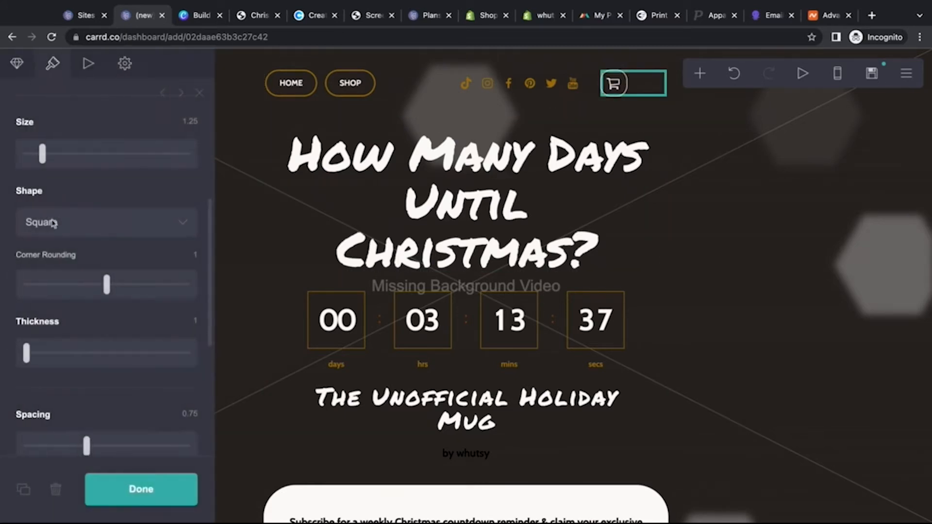
pyautogui.scroll(5, 53, 224)
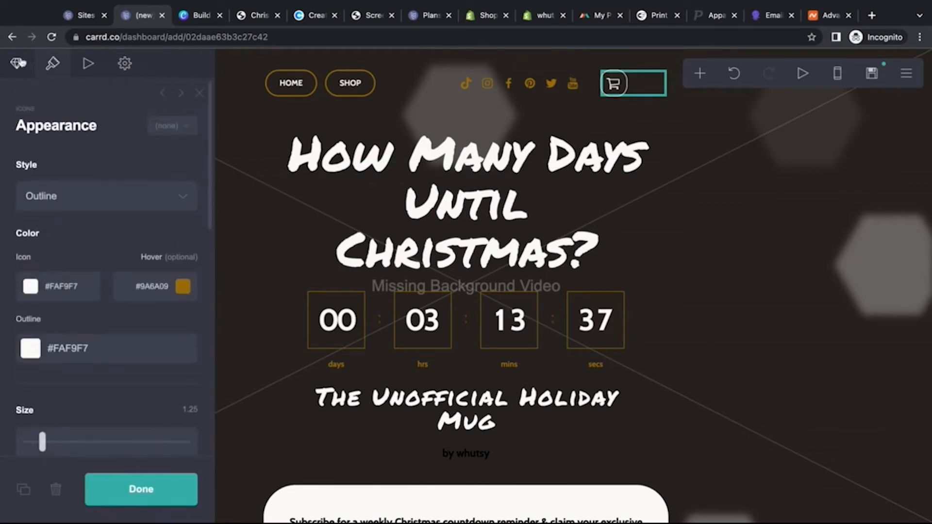
pyautogui.click(16, 64)
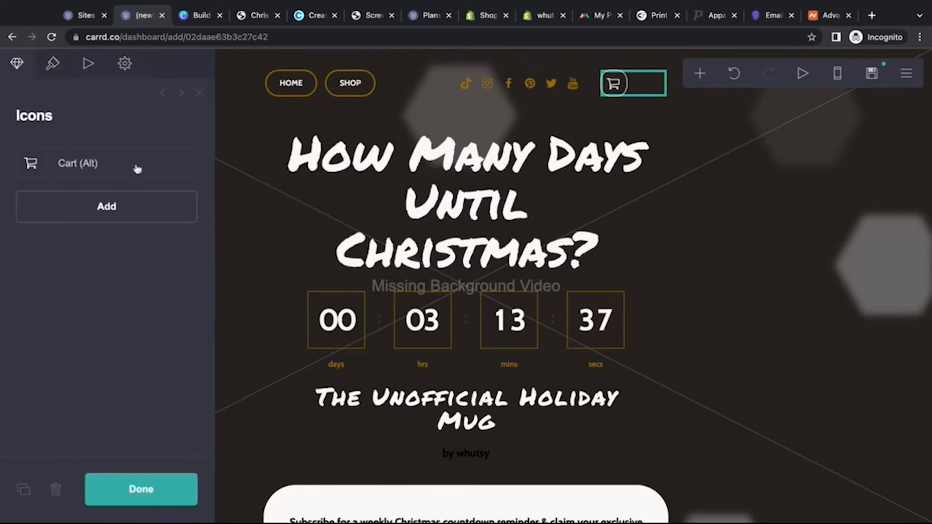
pyautogui.click(111, 166)
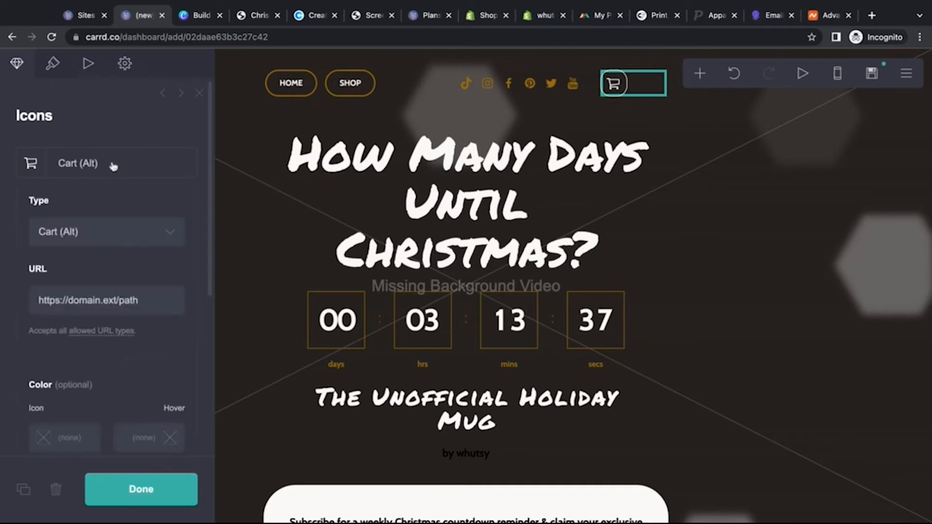
pyautogui.scroll(-3, 71, 169)
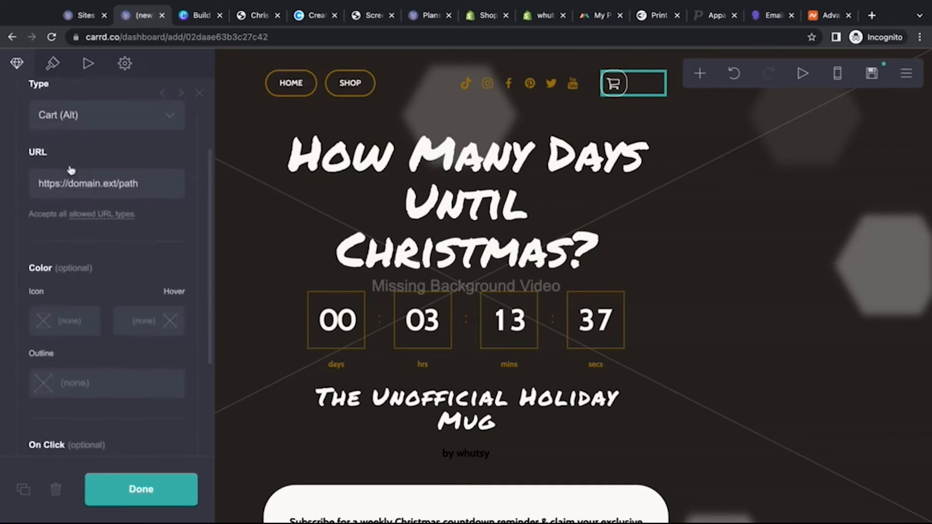
pyautogui.moveTo(40, 184); pyautogui.dragTo(153, 185)
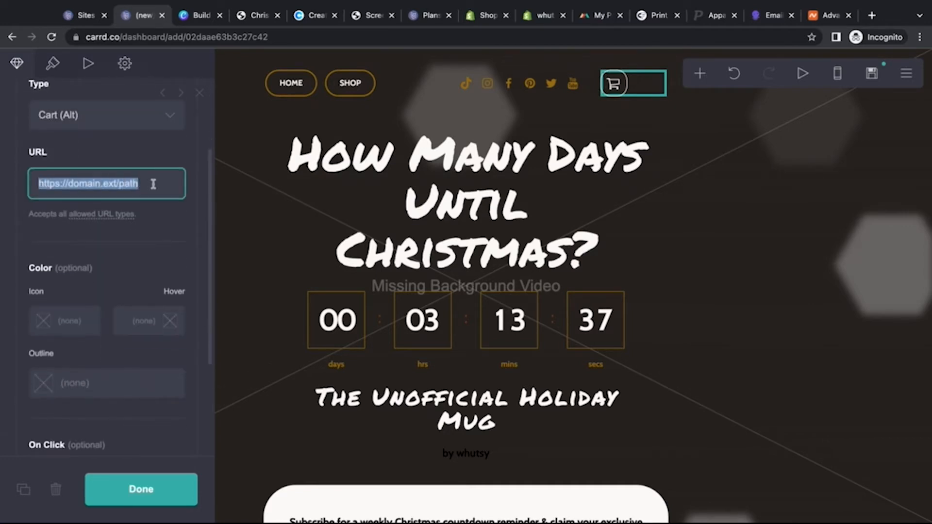
pyautogui.click(153, 184)
pyautogui.hotkey('alt', 'shift', 'Left')
pyautogui.hotkey('alt', 'shift', 'Left')
pyautogui.hotkey('alt', 'shift', 'Left')
pyautogui.hotkey('alt', 'shift', 'Left')
pyautogui.hotkey('alt', 'shift', 'Left')
pyautogui.click(36, 235)
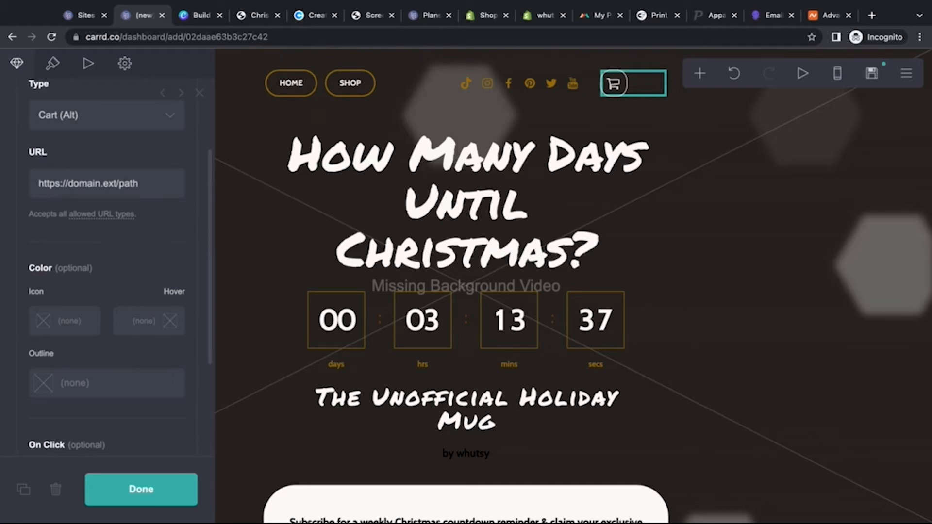
pyautogui.scroll(-8, 297, 260)
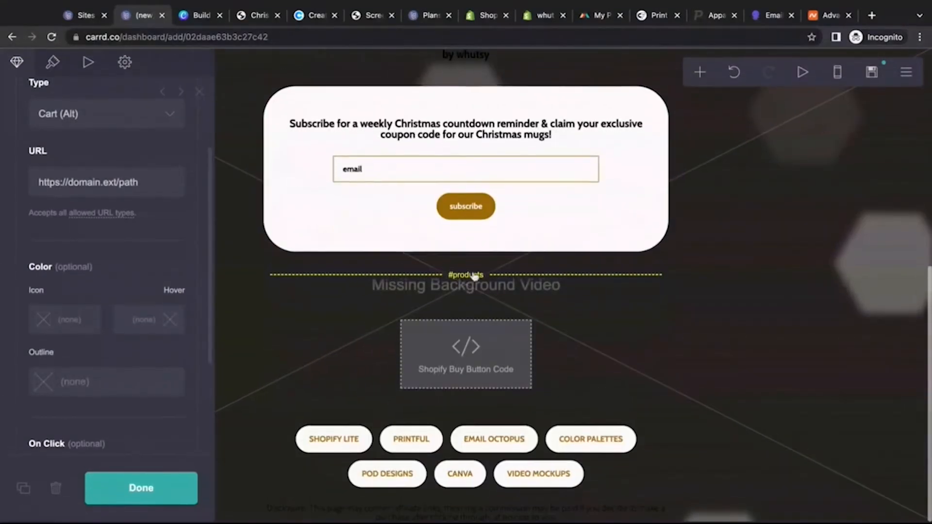
# Close the cart icon's settings with its URL unchanged, showing the header and countdown.
pyautogui.scroll(8, 619, 331)
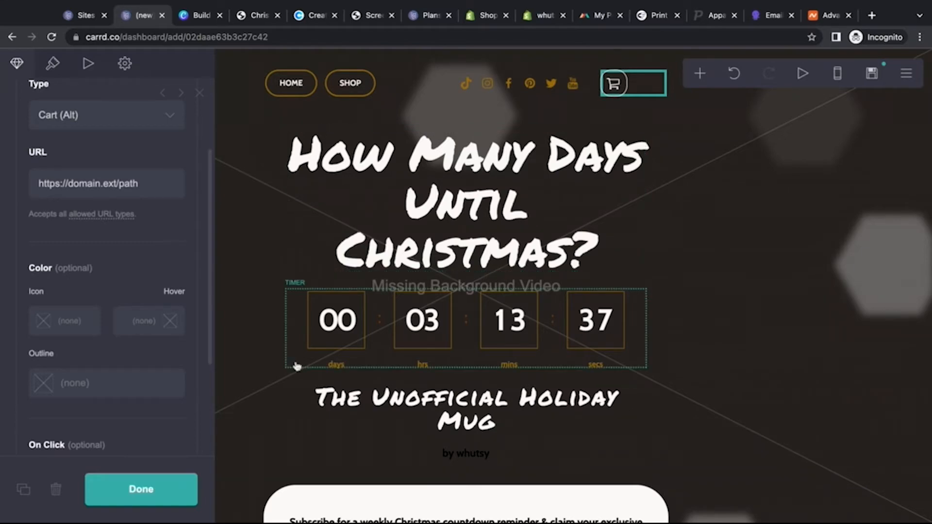
pyautogui.scroll(-5, 297, 365)
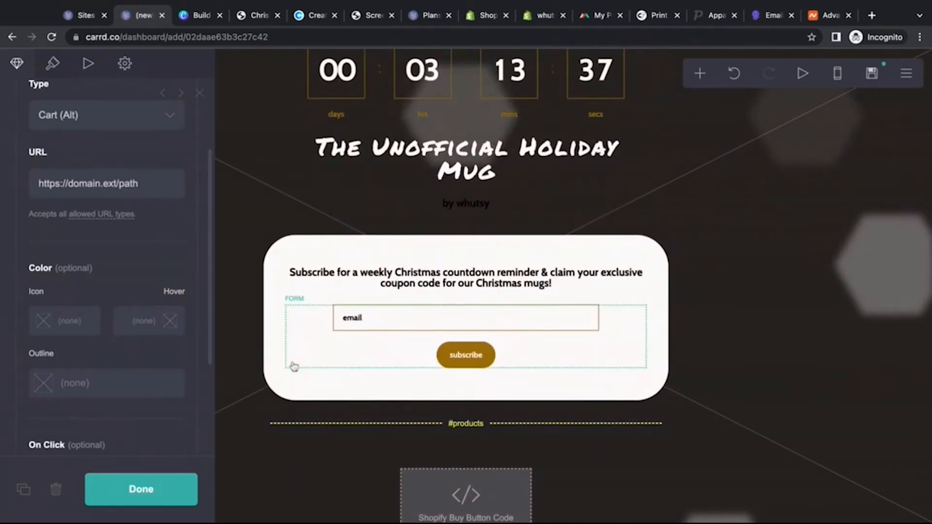
pyautogui.scroll(5, 294, 366)
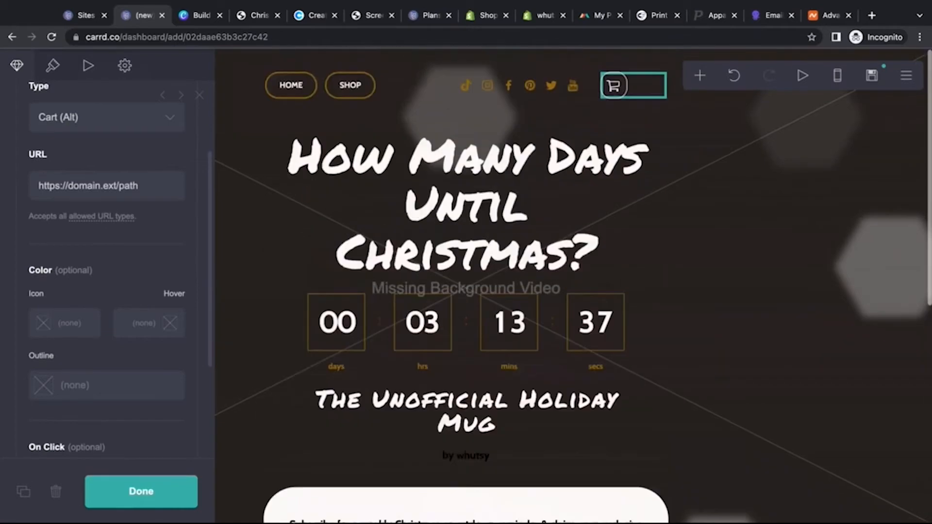
pyautogui.click(165, 478)
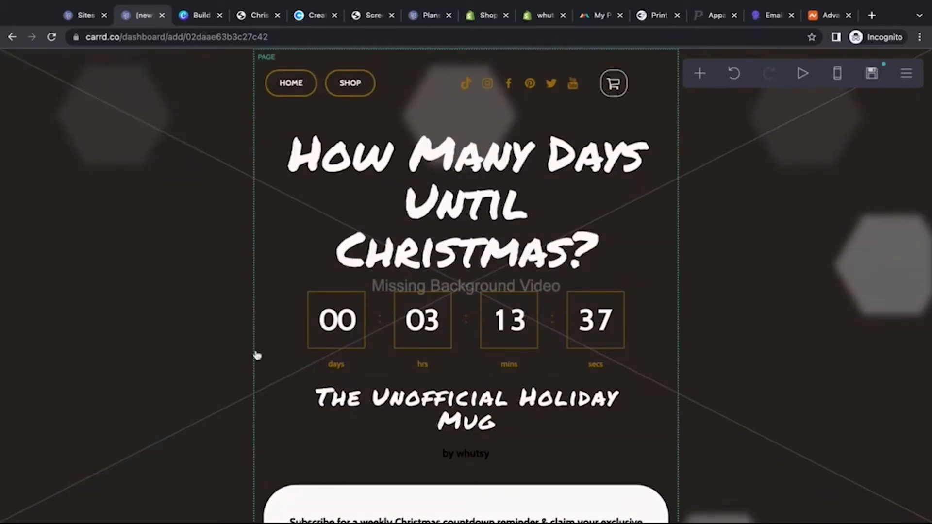
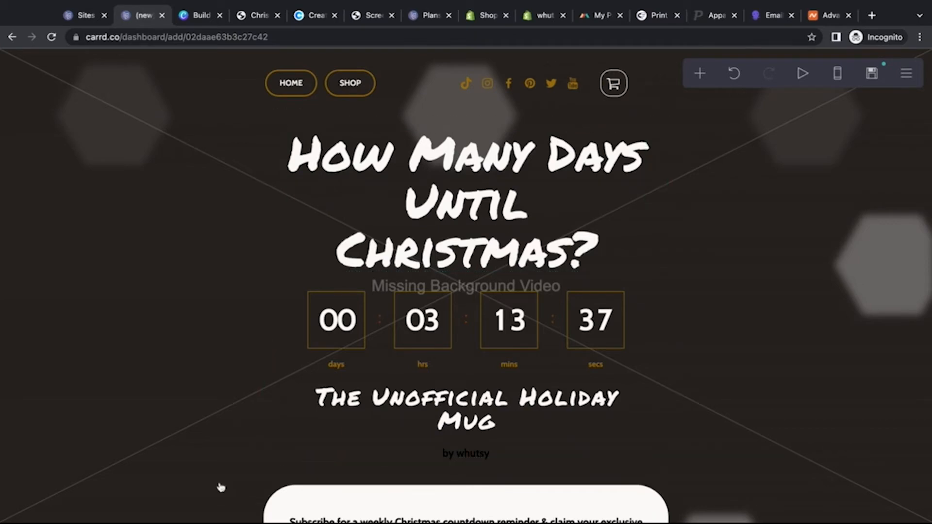
# Open the Publish panel, with empty title and description fields and the .carrd.co URL option.
pyautogui.scroll(-1, 220, 487)
pyautogui.scroll(-2, 622, 440)
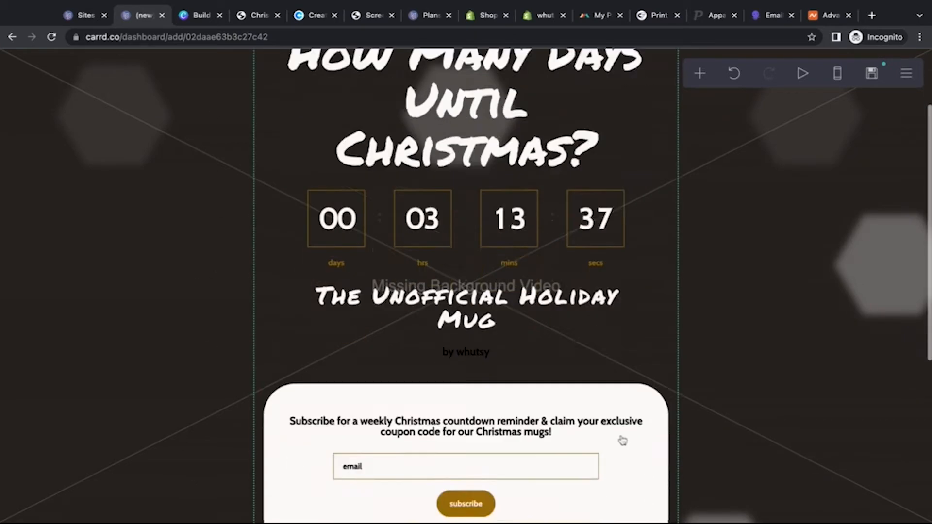
pyautogui.scroll(-5, 623, 440)
pyautogui.click(871, 73)
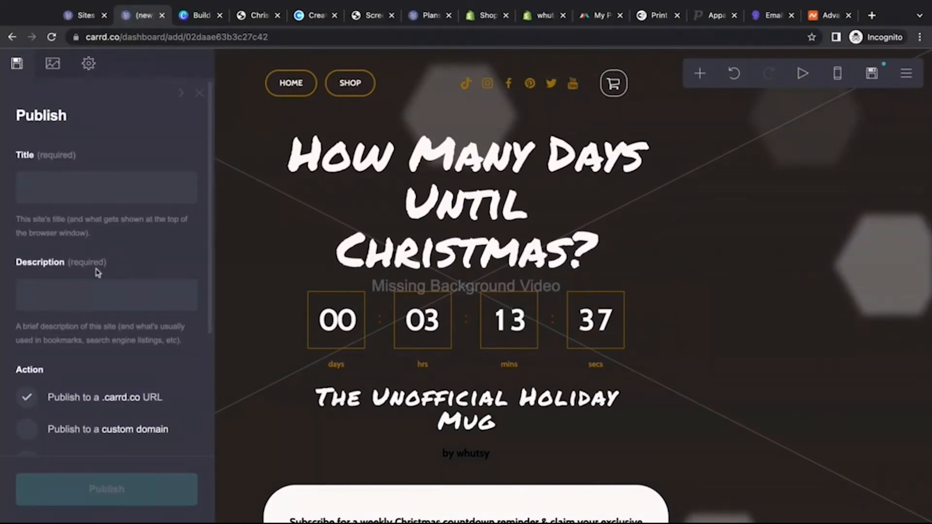
# Enter 'Test Site' as the title and 'test site' as the description, then check both fields.
pyautogui.click(81, 182)
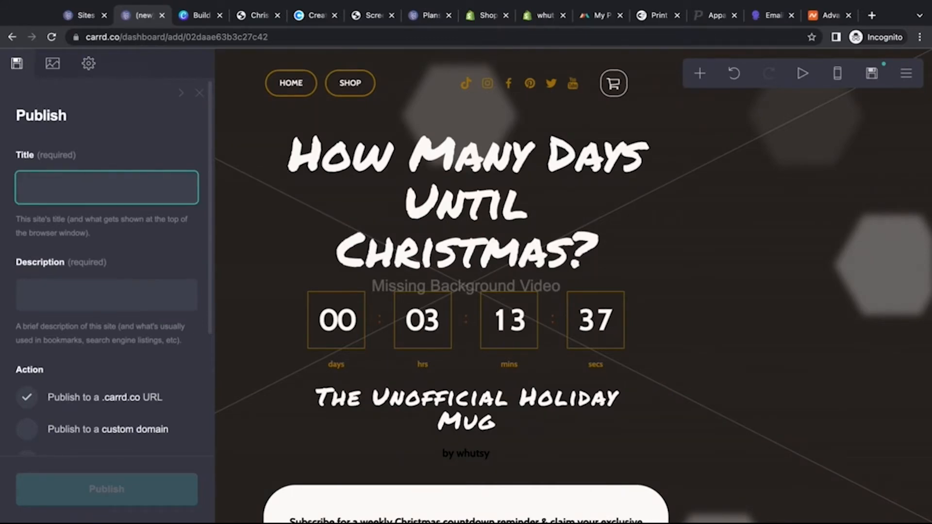
pyautogui.write('Test Site')
pyautogui.click(97, 301)
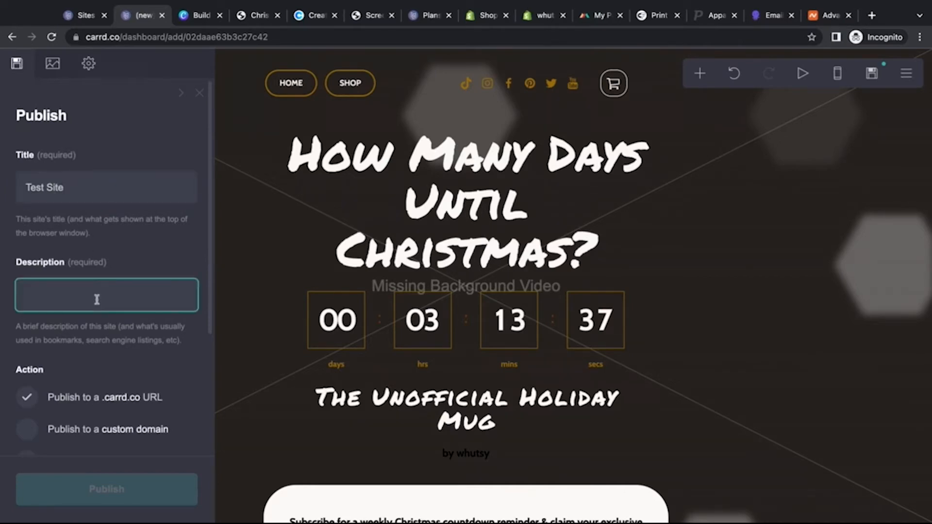
pyautogui.write('test site')
pyautogui.moveTo(71, 193); pyautogui.dragTo(19, 188)
pyautogui.click(19, 227)
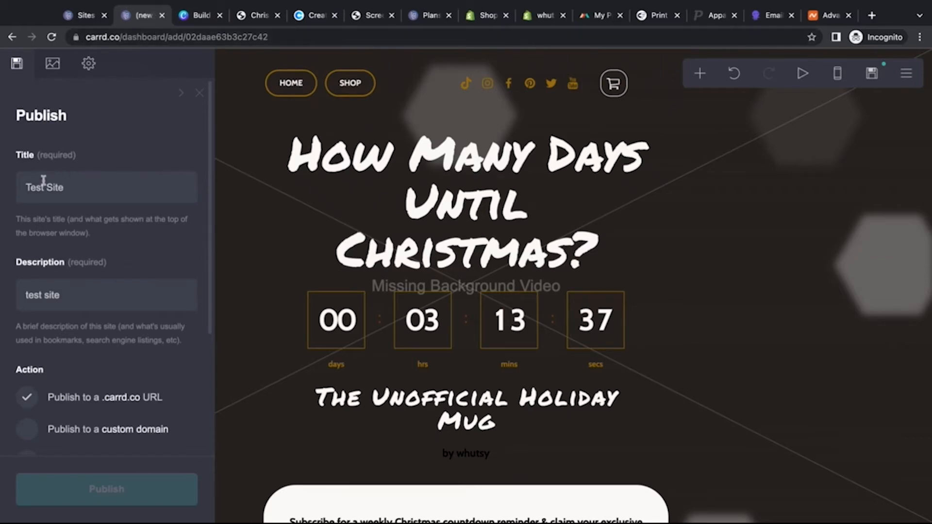
pyautogui.tripleClick(72, 298)
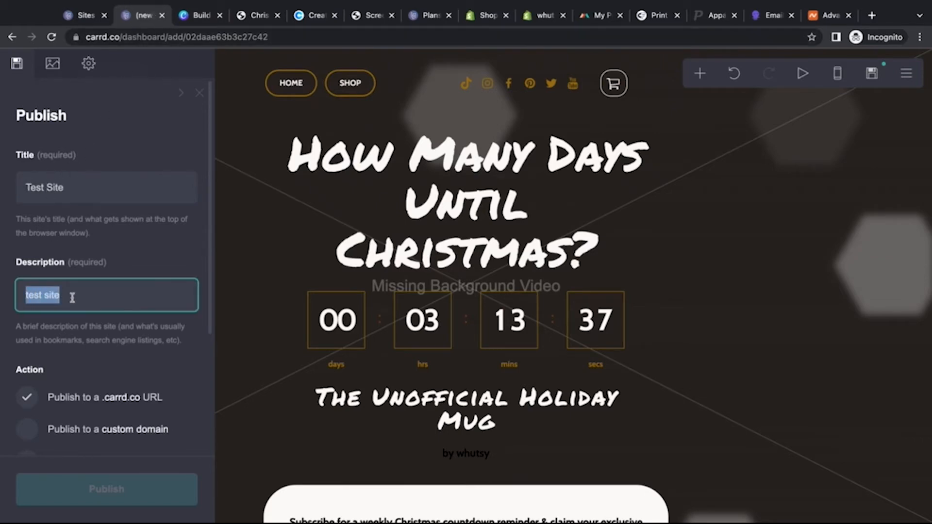
pyautogui.click(27, 325)
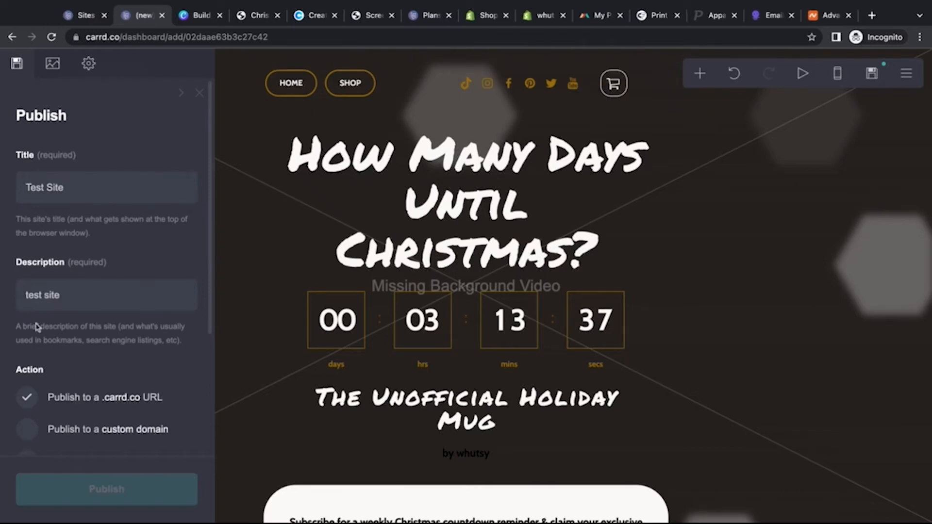
pyautogui.scroll(-3, 36, 327)
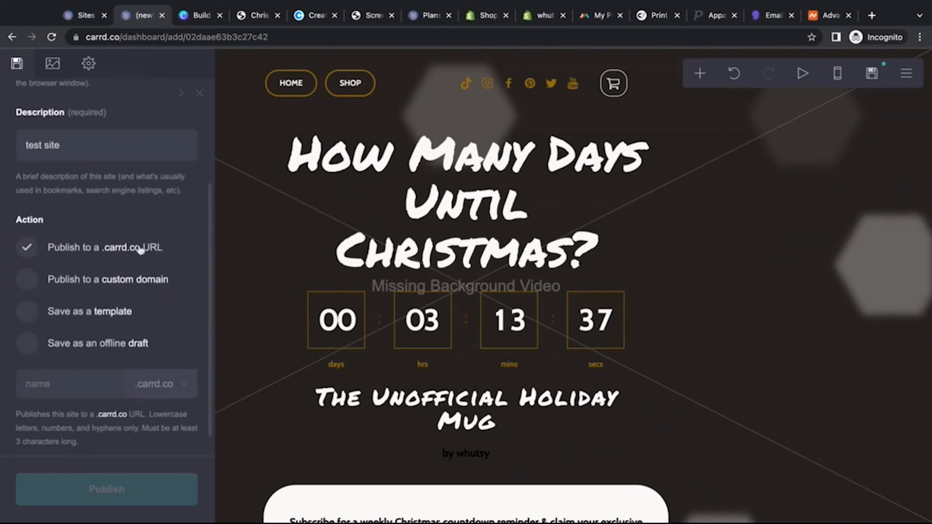
# Keep the .carrd.co option and enter test-site-30 as the address, leaving the .carrd.co domain.
pyautogui.click(27, 346)
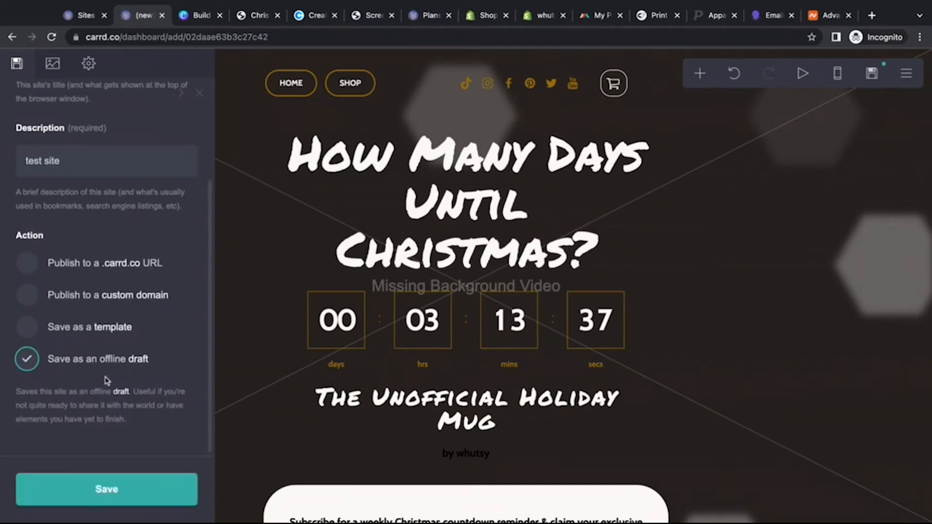
pyautogui.click(28, 263)
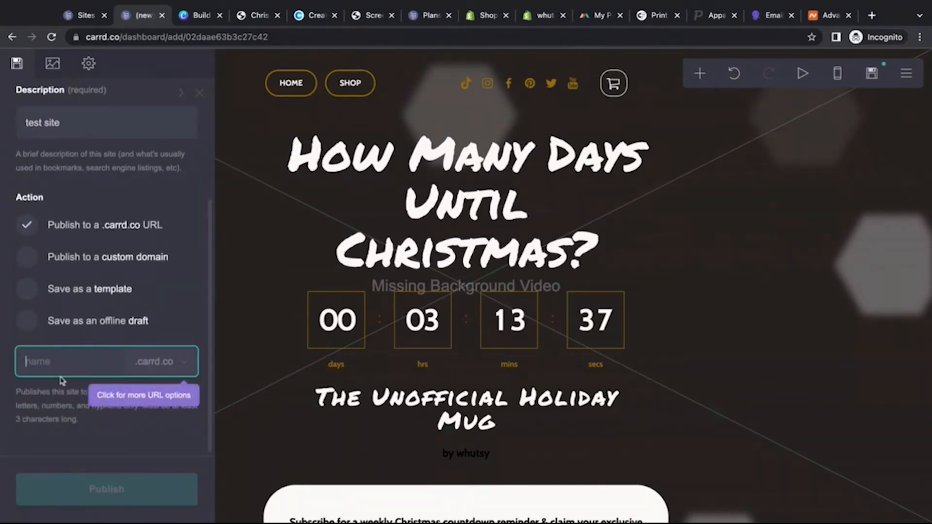
pyautogui.write('test-site')
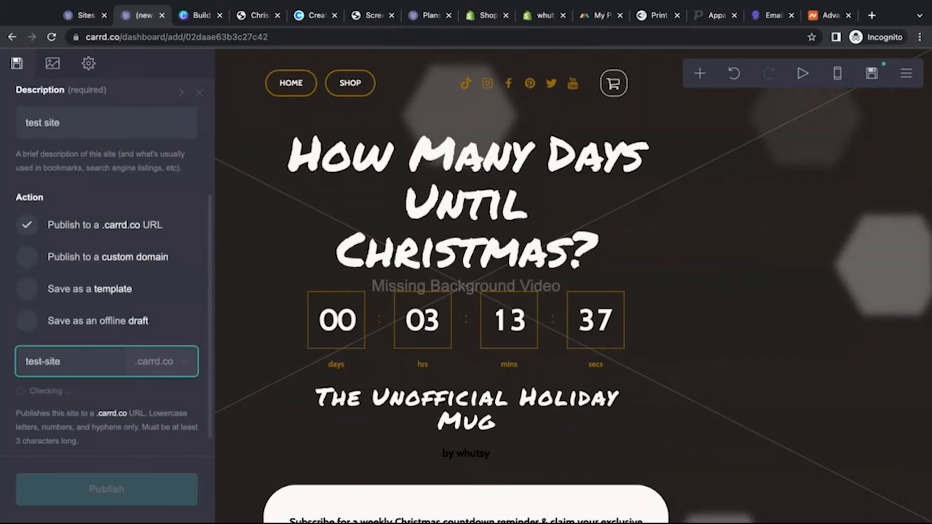
pyautogui.write('-')
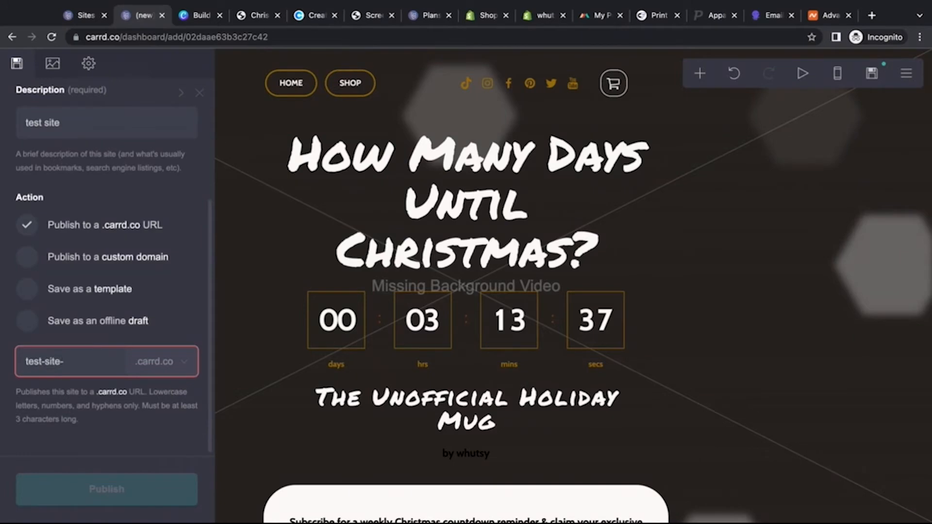
pyautogui.write('30')
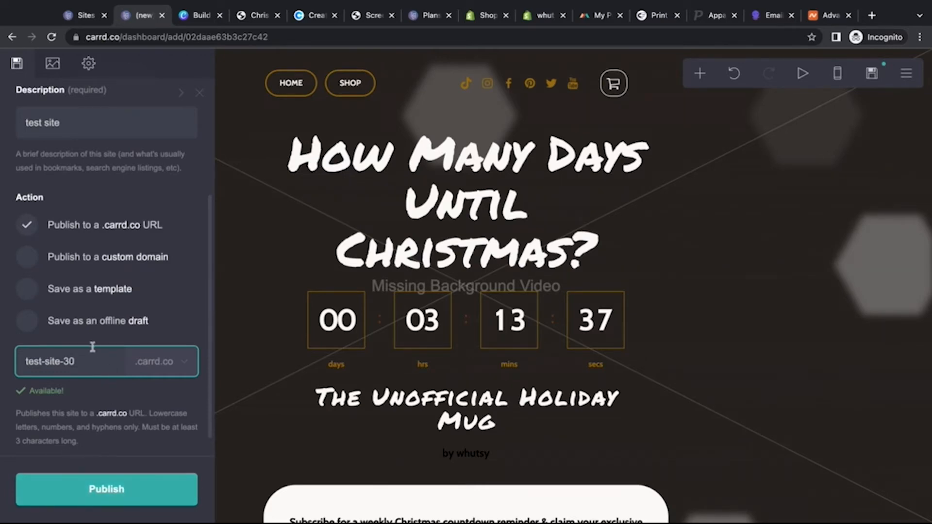
pyautogui.click(194, 364)
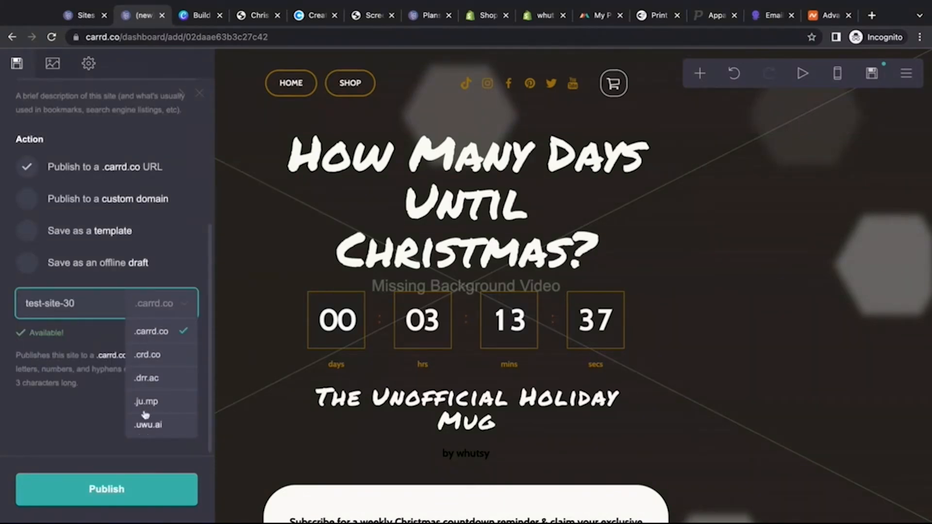
pyautogui.click(92, 413)
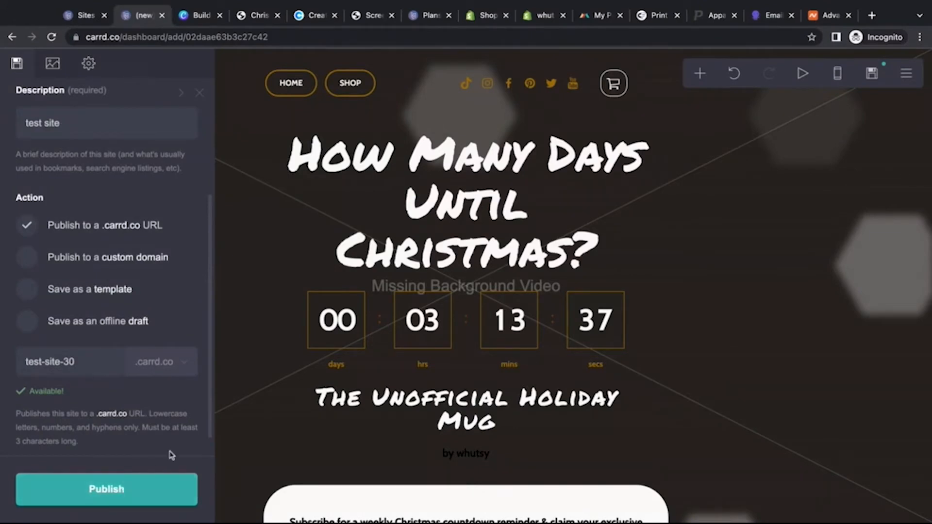
pyautogui.scroll(3, 173, 511)
pyautogui.scroll(-3, 173, 512)
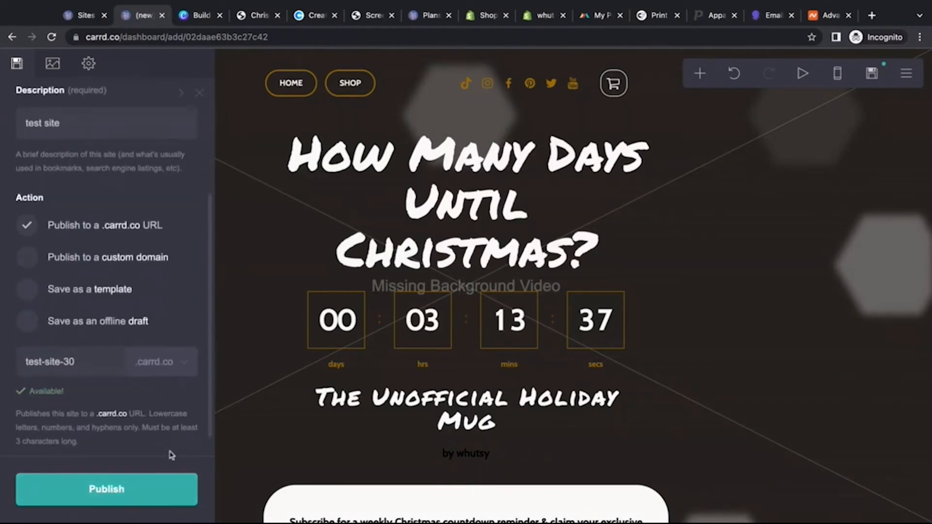
# View the Share Image and Icon options, leaving both empty.
pyautogui.click(55, 70)
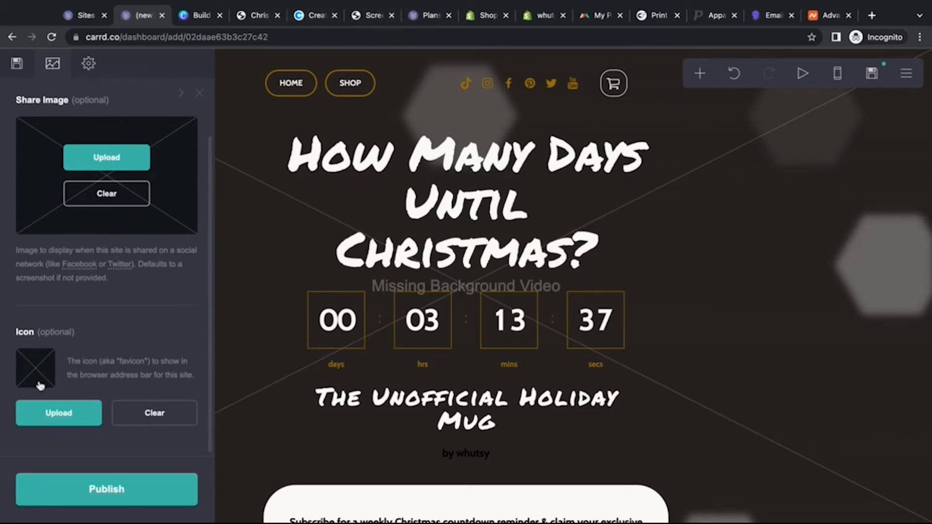
# Review general settings, keeping English, no password, no analytics ID and Auto update frequency.
pyautogui.click(89, 66)
pyautogui.scroll(4, 85, 150)
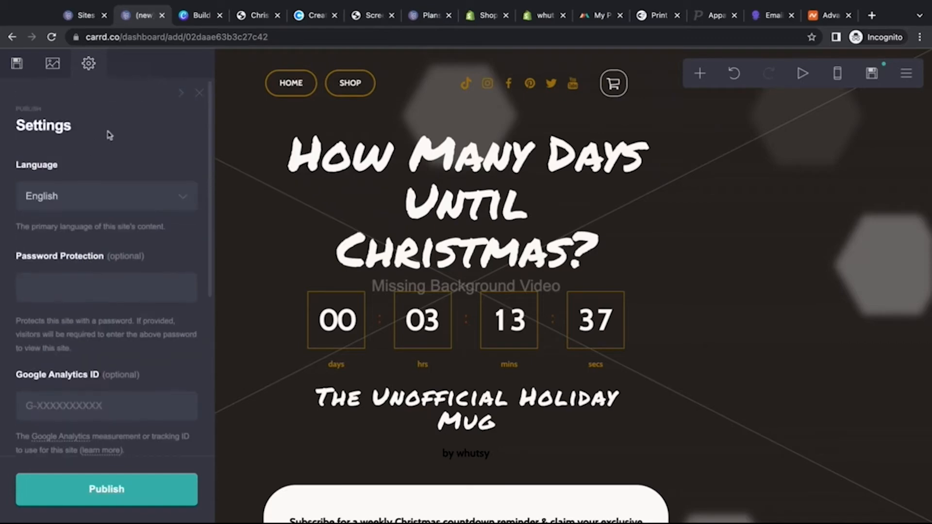
pyautogui.scroll(-1, 70, 200)
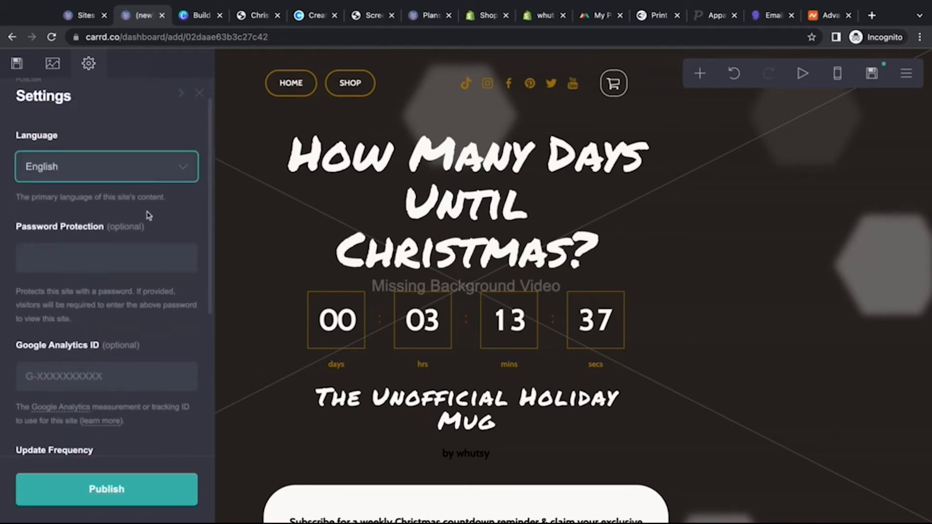
pyautogui.scroll(-3, 145, 214)
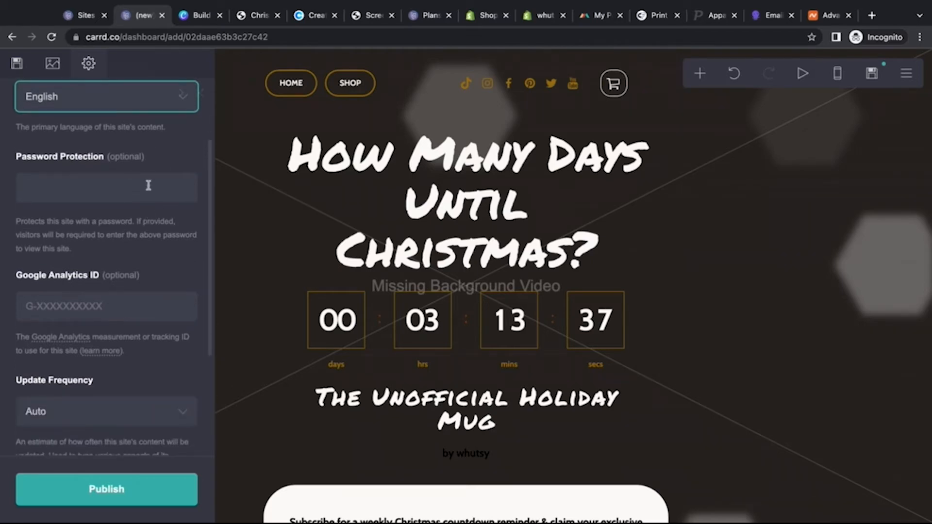
pyautogui.click(149, 183)
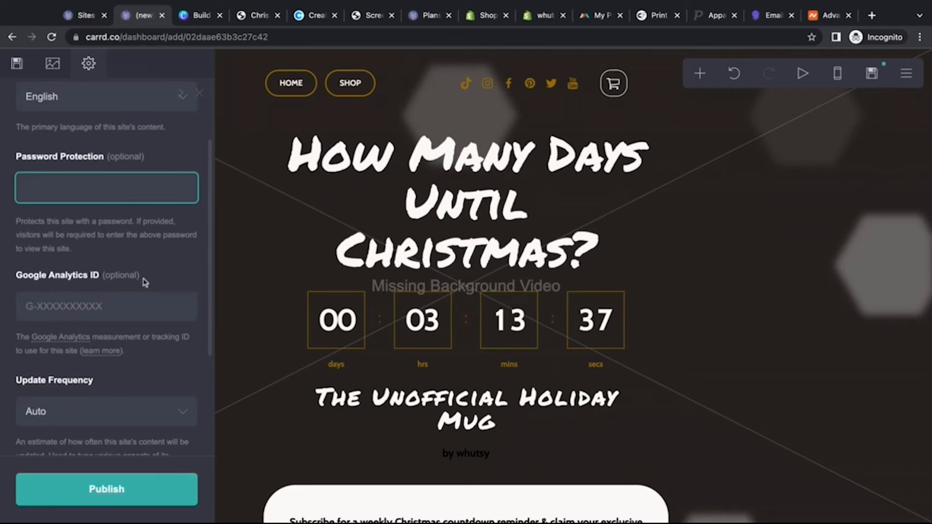
pyautogui.click(19, 277)
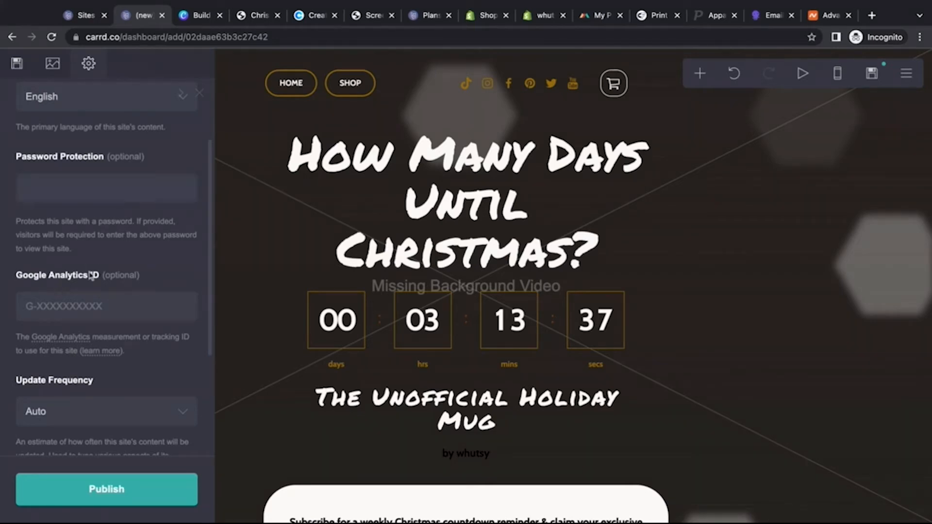
pyautogui.scroll(-2, 139, 277)
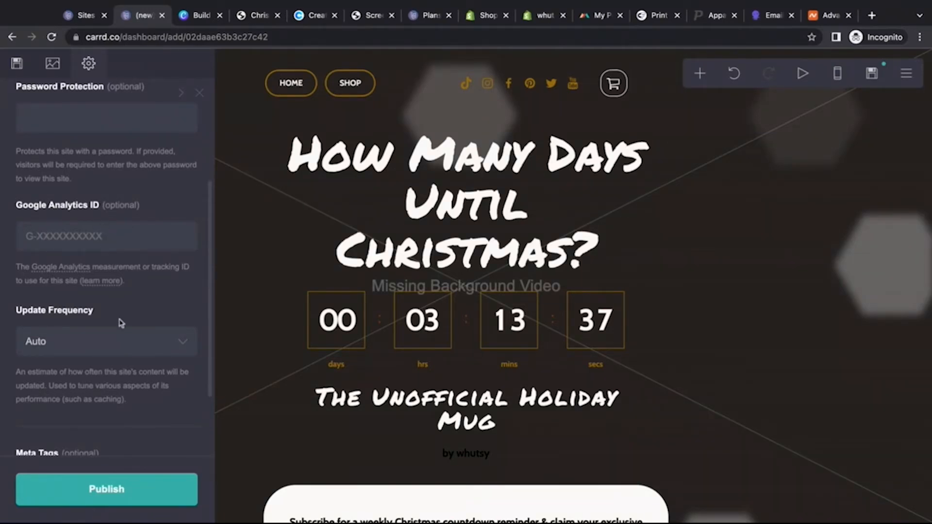
pyautogui.scroll(-3, 120, 321)
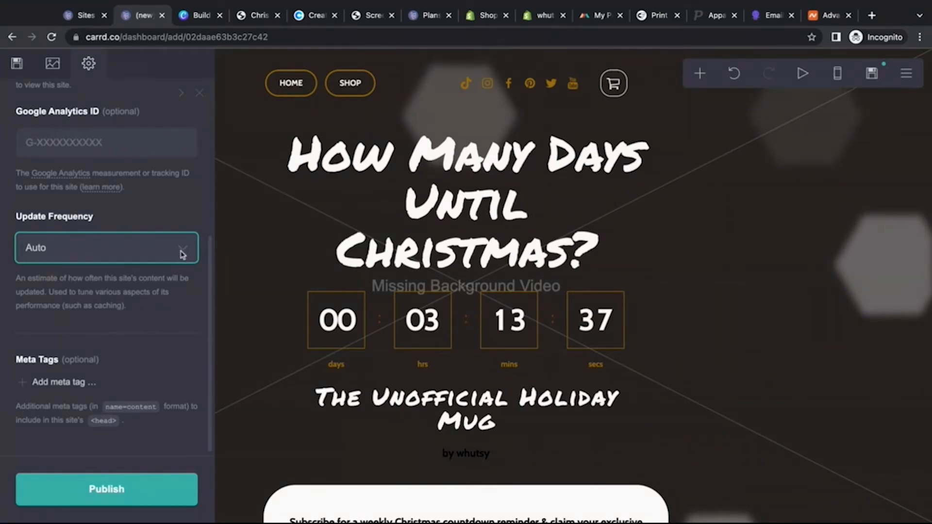
pyautogui.click(164, 308)
pyautogui.scroll(1, 72, 391)
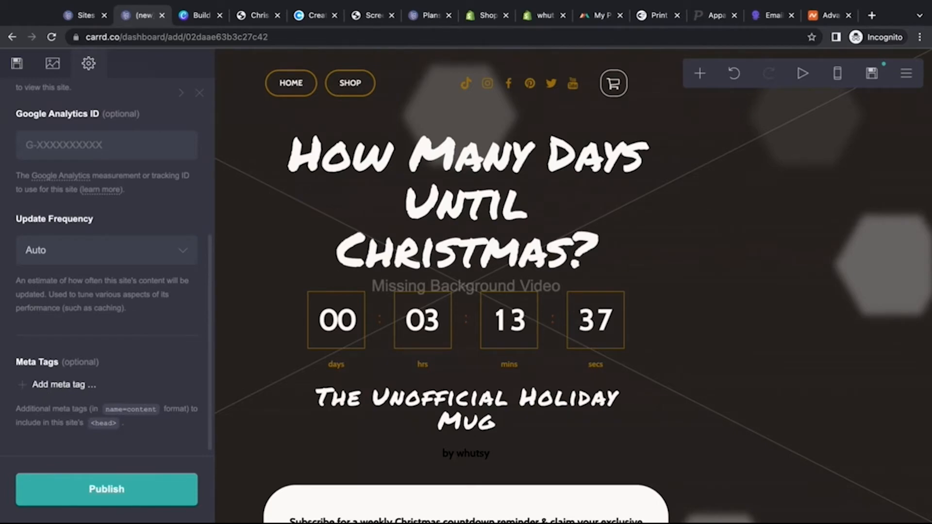
# Attempt to publish, then cancel the Background Missing warning.
pyautogui.click(94, 491)
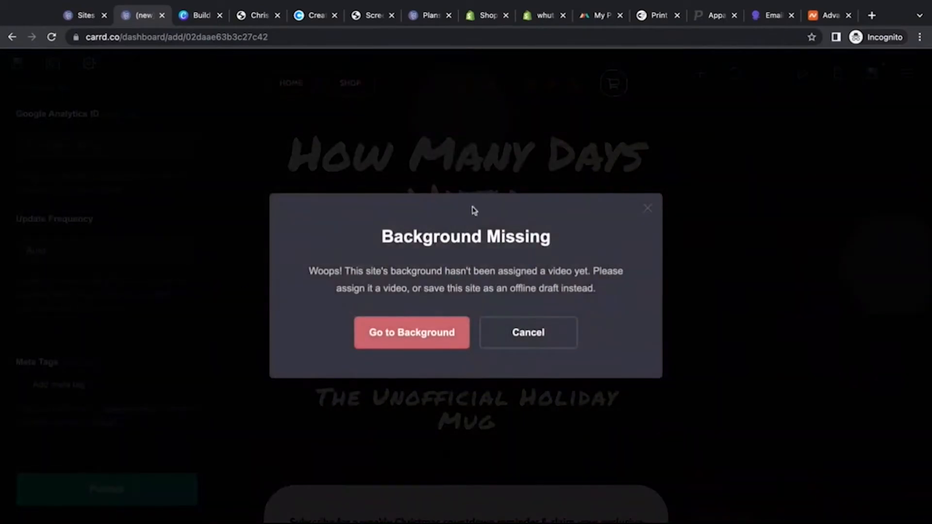
pyautogui.tripleClick(382, 243)
pyautogui.click(511, 338)
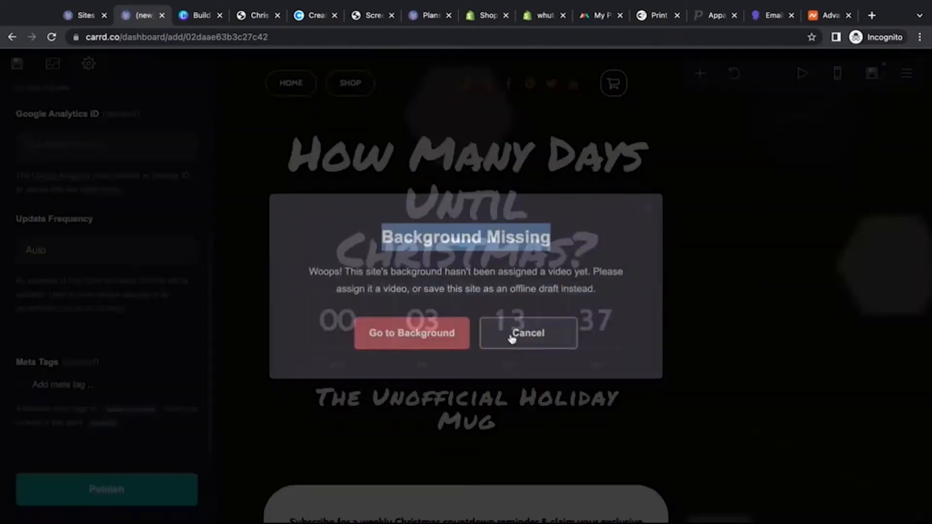
# Save the site as an offline draft and dismiss the draft-saved confirmation.
pyautogui.click(16, 64)
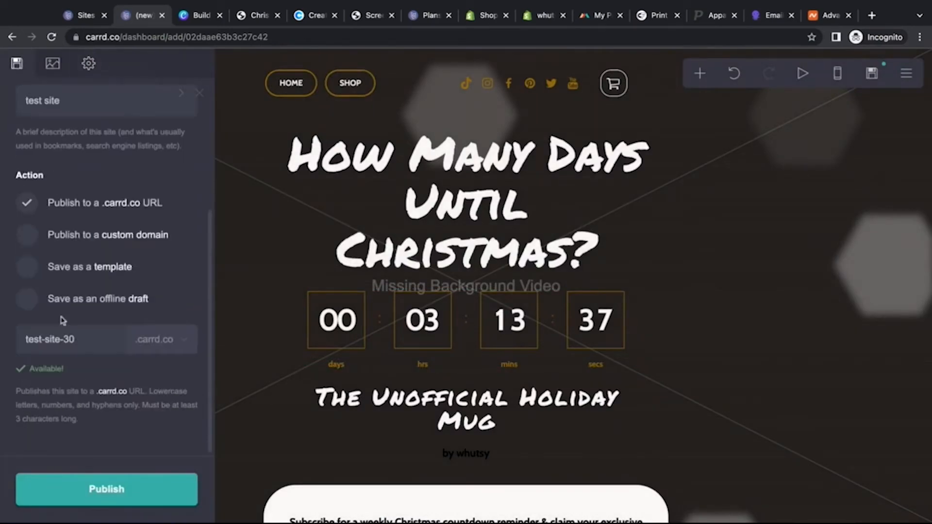
pyautogui.click(28, 301)
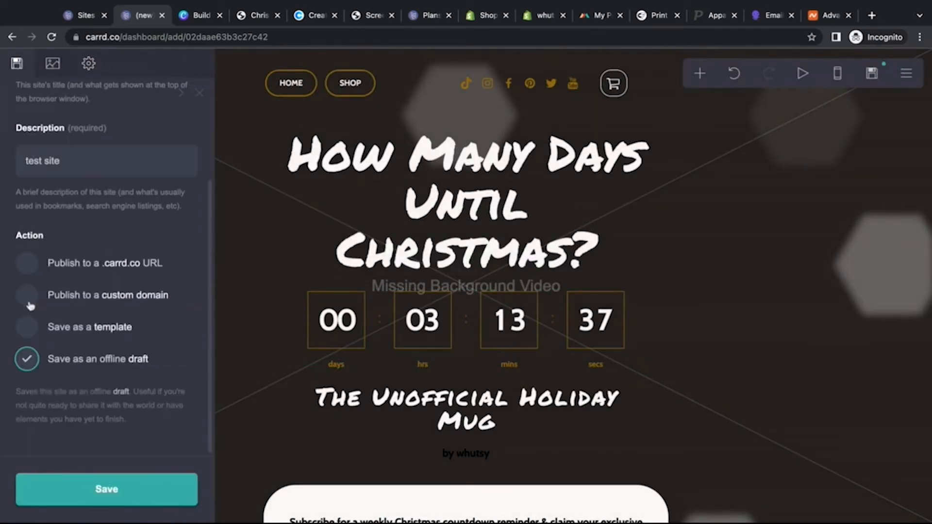
pyautogui.click(107, 489)
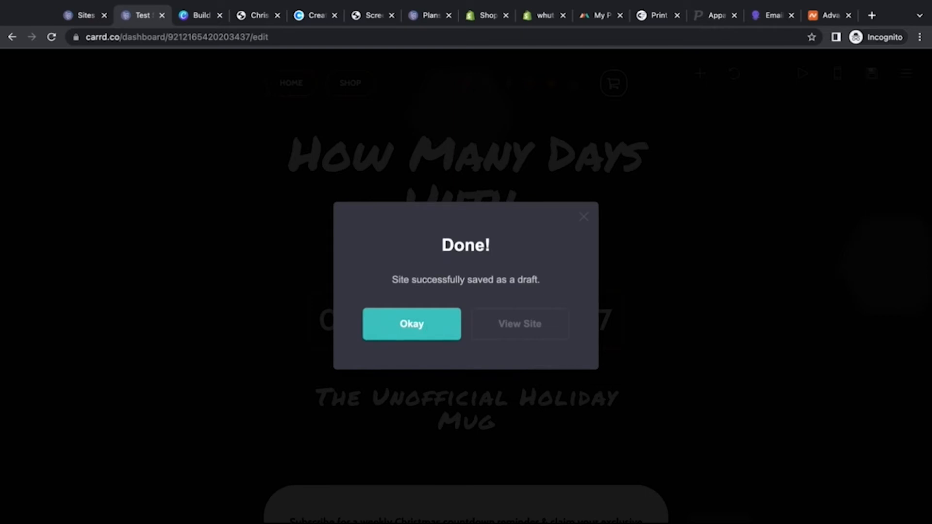
pyautogui.press('Return')
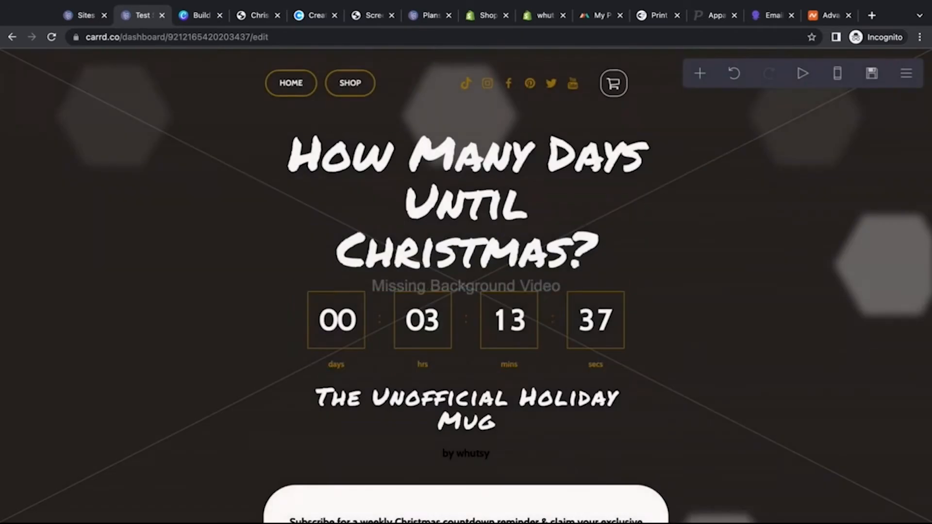
pyautogui.click(905, 74)
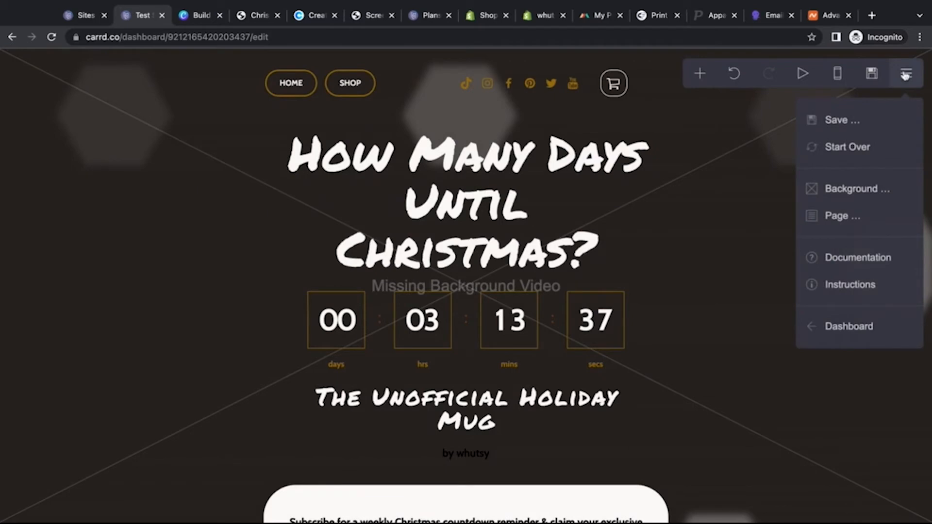
pyautogui.click(733, 166)
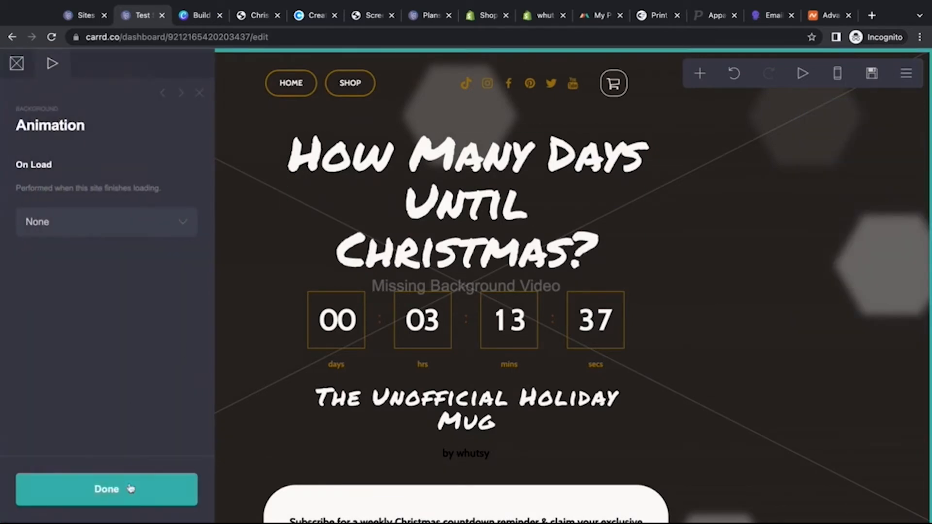
pyautogui.click(131, 492)
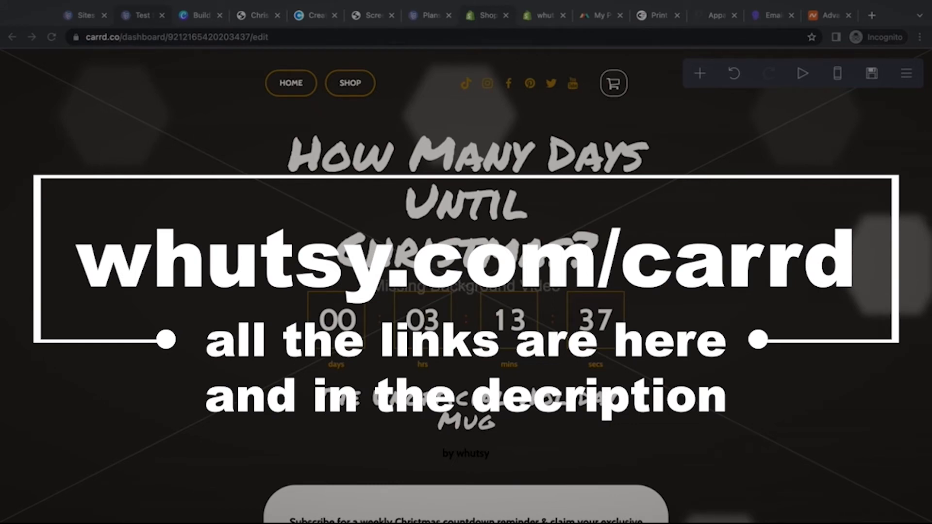
# Switch to the shopify.com/lite page offering Buy Buttons at $9 USD per month.
pyautogui.click(486, 18)
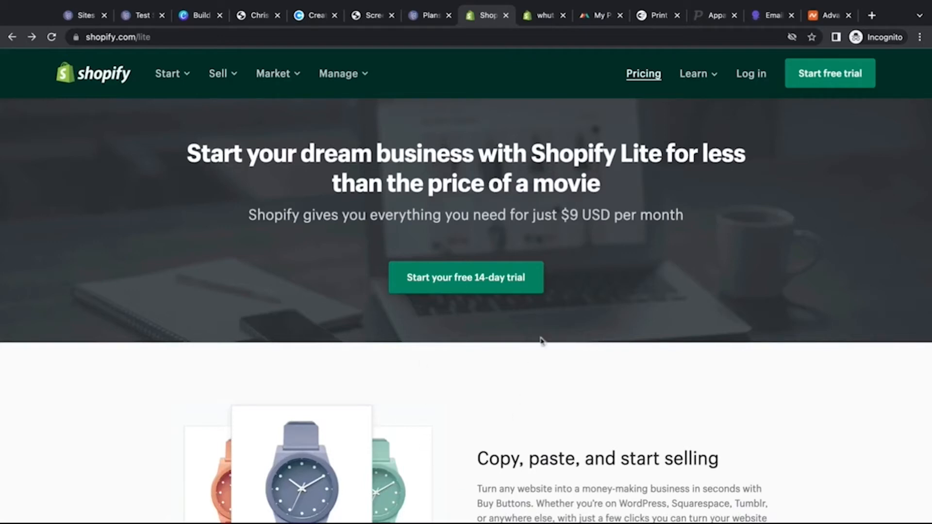
pyautogui.moveTo(562, 215); pyautogui.dragTo(683, 215)
pyautogui.click(638, 292)
pyautogui.click(133, 17)
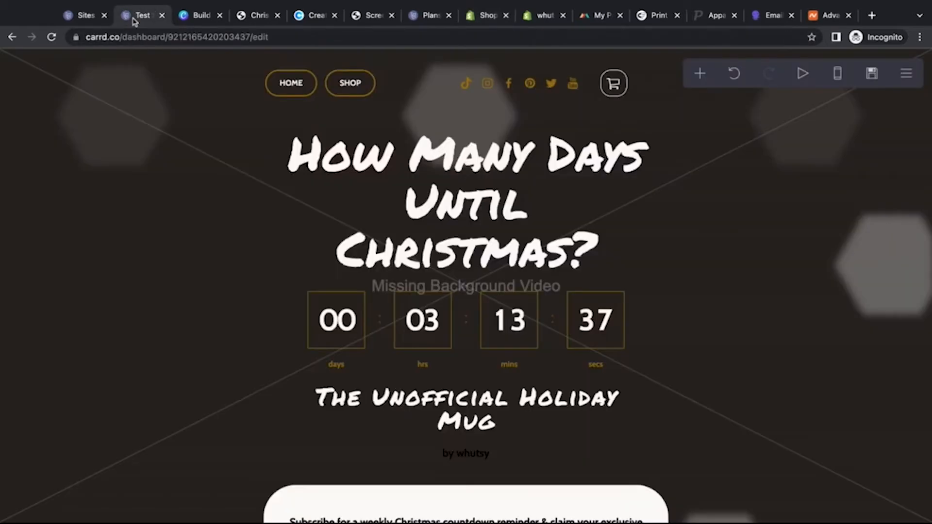
pyautogui.click(378, 17)
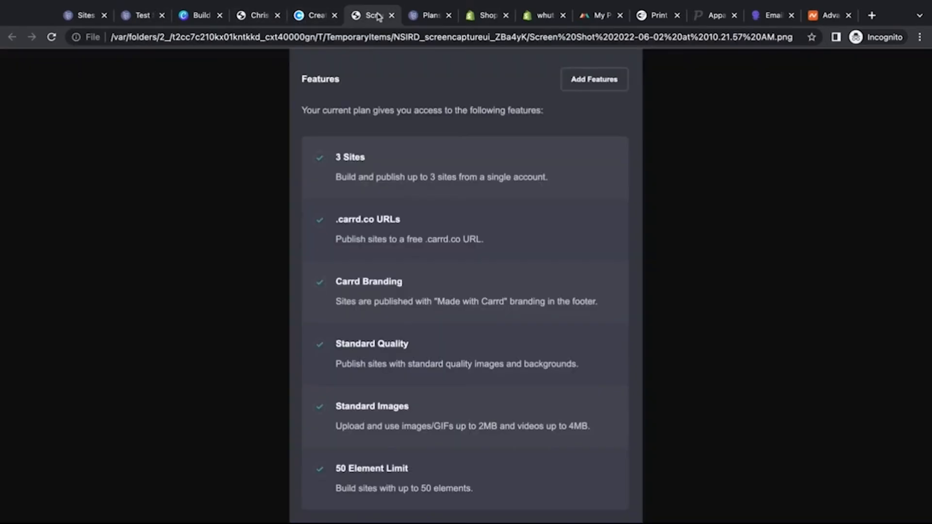
pyautogui.click(427, 17)
pyautogui.scroll(-8, 301, 326)
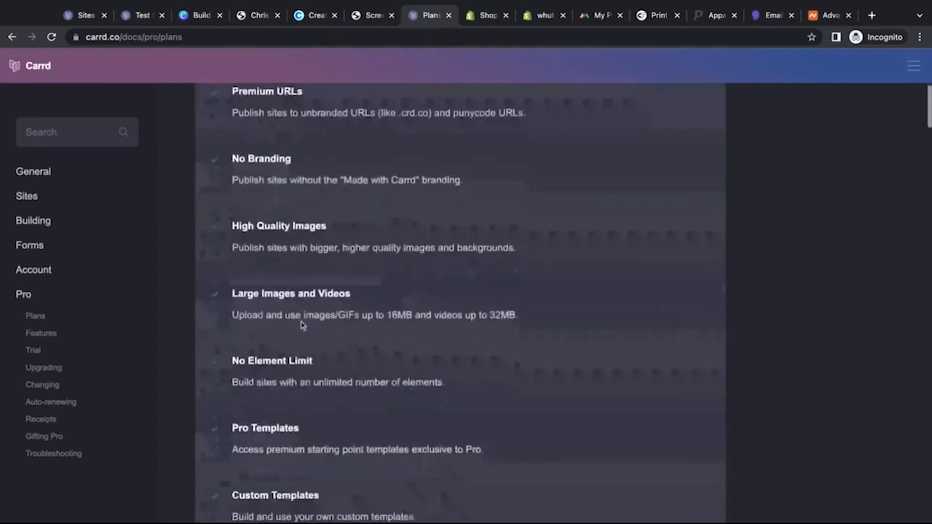
pyautogui.scroll(-15, 302, 325)
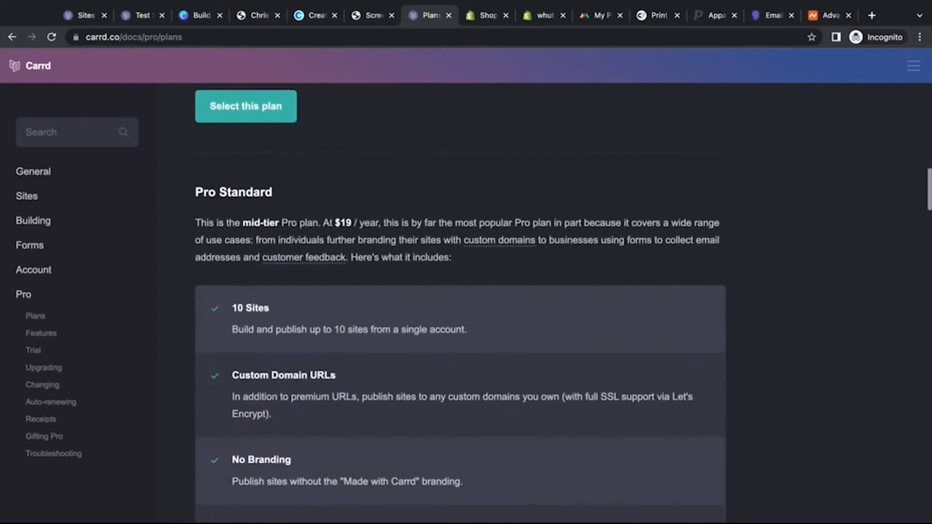
pyautogui.scroll(-1, 460, 302)
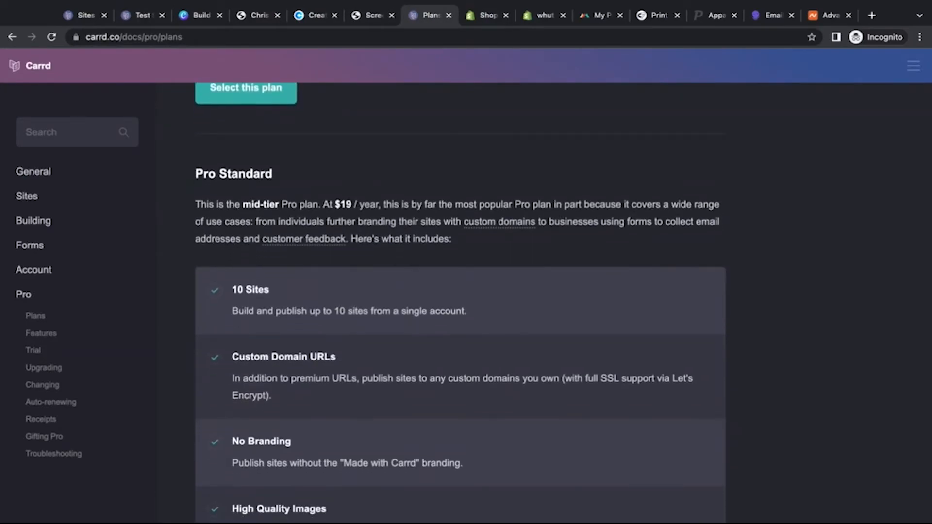
pyautogui.moveTo(236, 290); pyautogui.dragTo(270, 291)
pyautogui.click(284, 291)
pyautogui.click(479, 23)
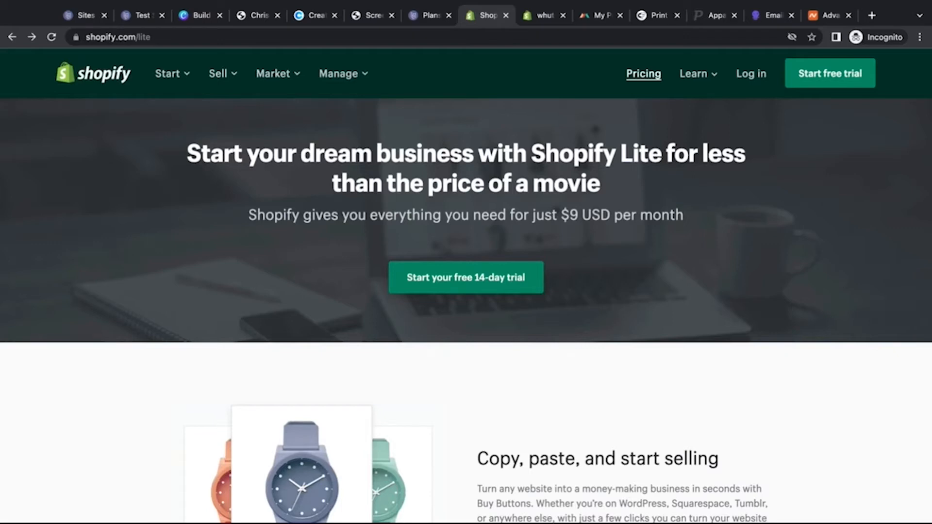
# Open the whutsy store's Plan settings: Custom plan, $0.00 USD next bill, no payment method.
pyautogui.click(544, 17)
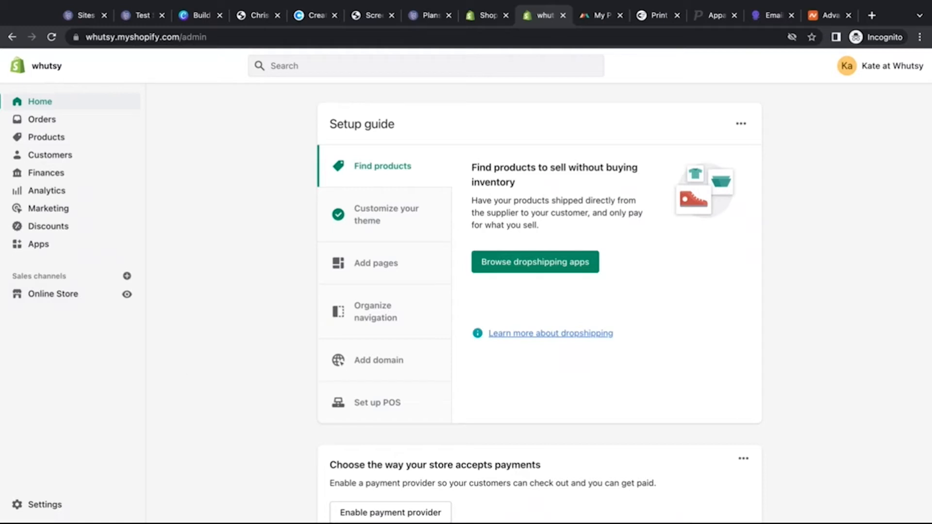
pyautogui.click(43, 507)
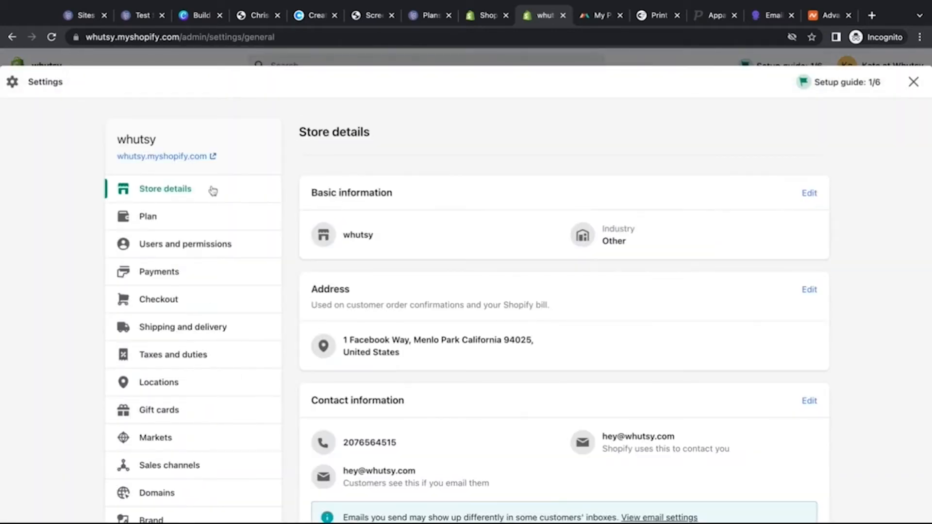
pyautogui.click(202, 227)
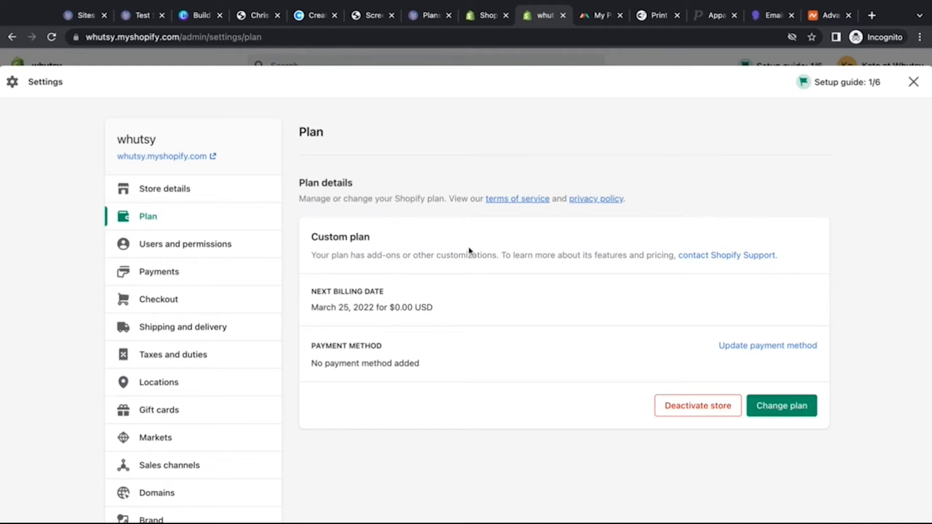
# Choose Change plan and begin removing the online store, keeping Buy Button and POS selling.
pyautogui.click(779, 413)
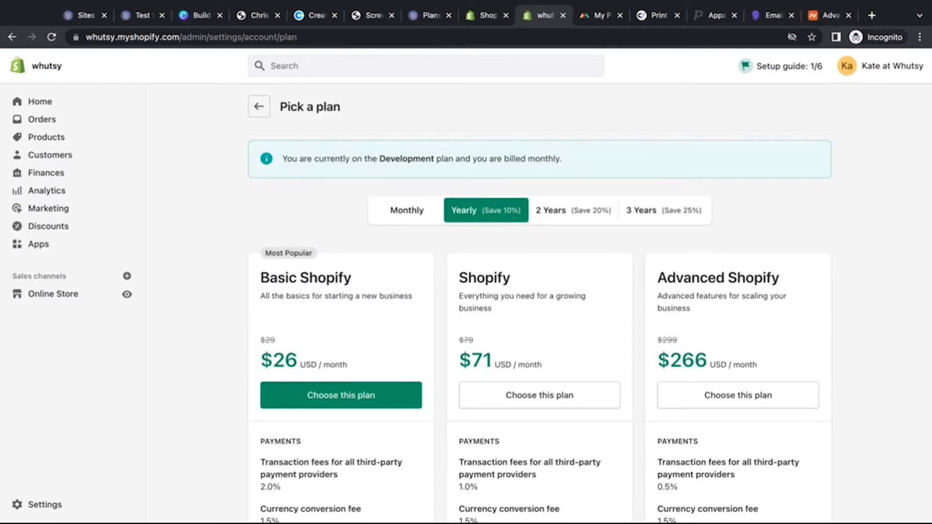
pyautogui.scroll(-3, 223, 277)
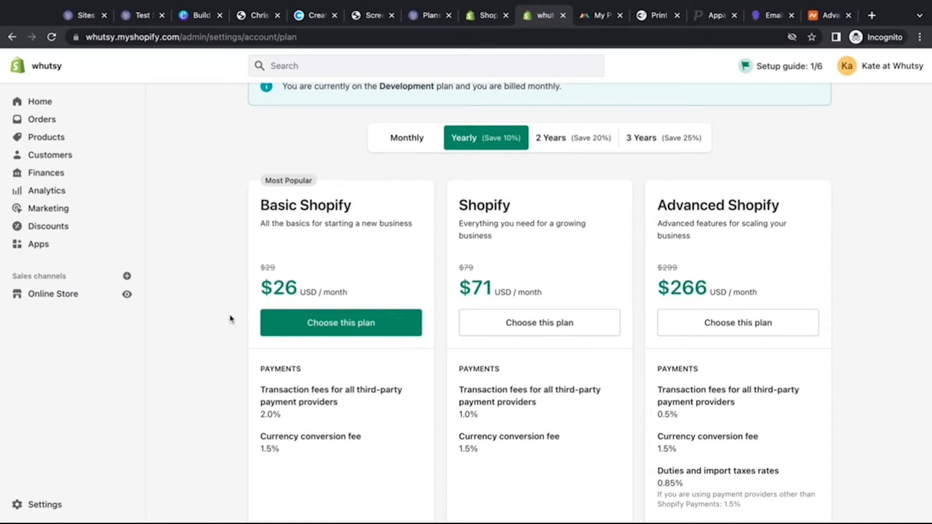
pyautogui.scroll(-15, 231, 319)
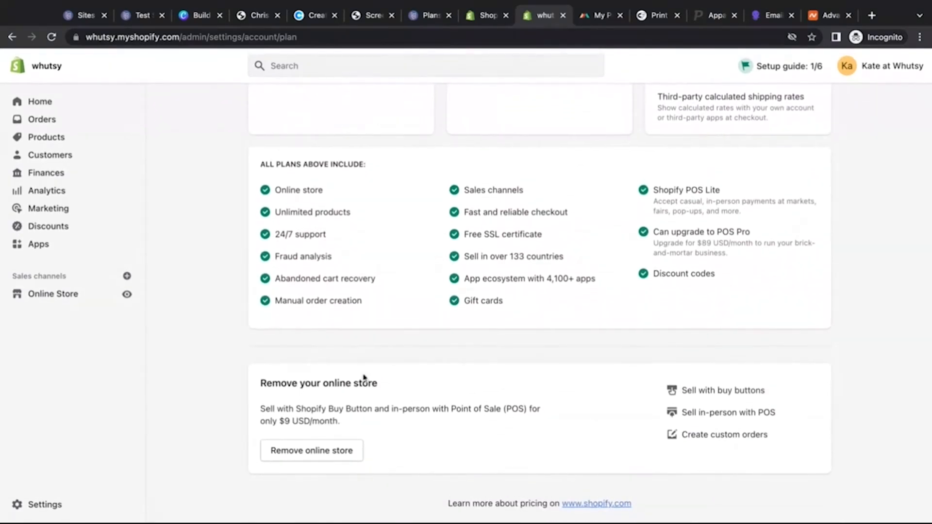
pyautogui.moveTo(259, 383); pyautogui.dragTo(401, 387)
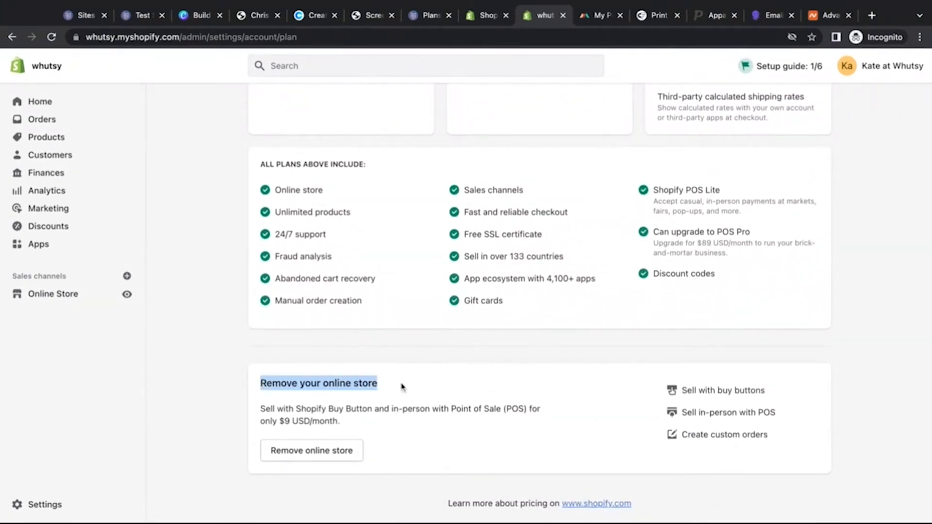
pyautogui.click(266, 413)
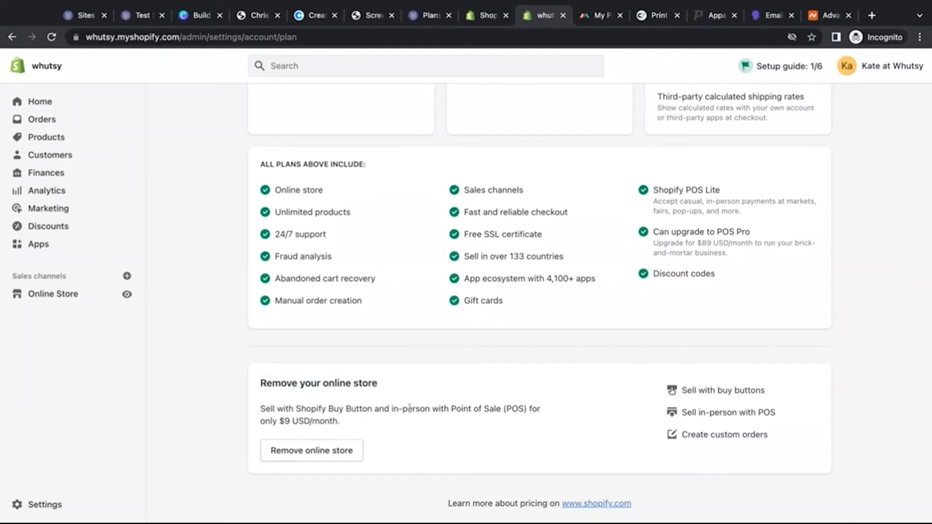
pyautogui.moveTo(451, 408); pyautogui.dragTo(528, 408)
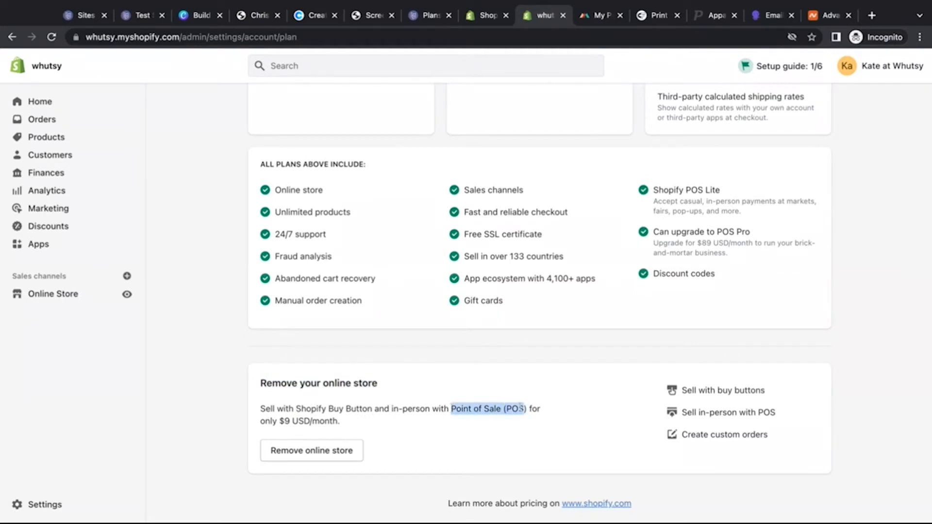
pyautogui.click(361, 413)
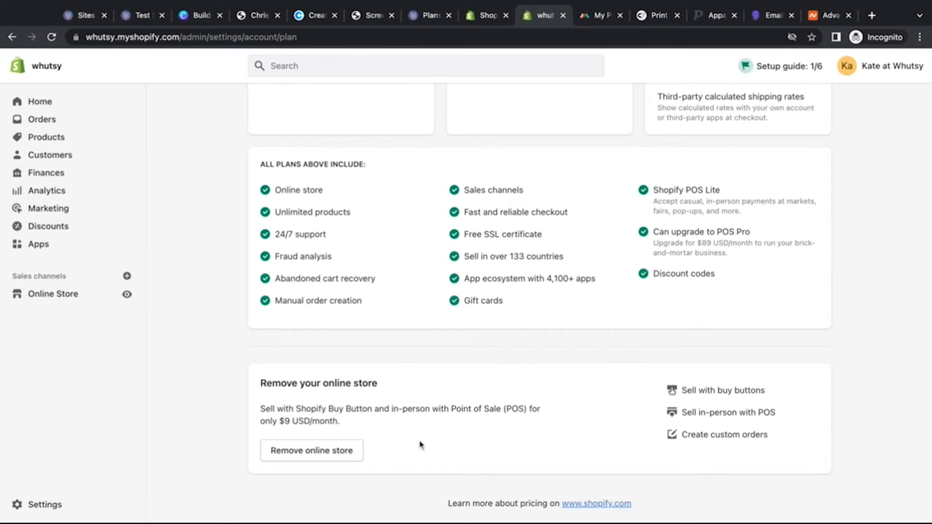
pyautogui.click(296, 449)
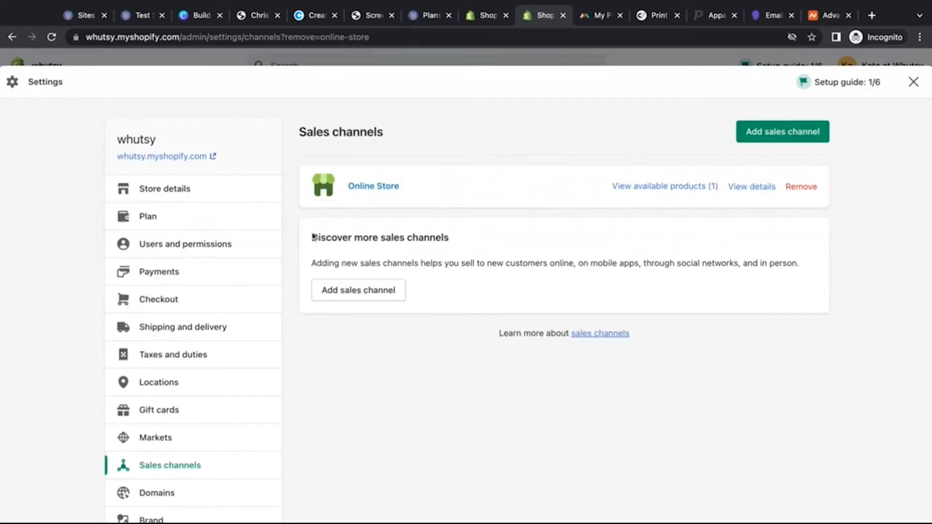
# Open the Remove Online Store? dialog and review its new $0.00/month plan rate.
pyautogui.scroll(-2, 385, 248)
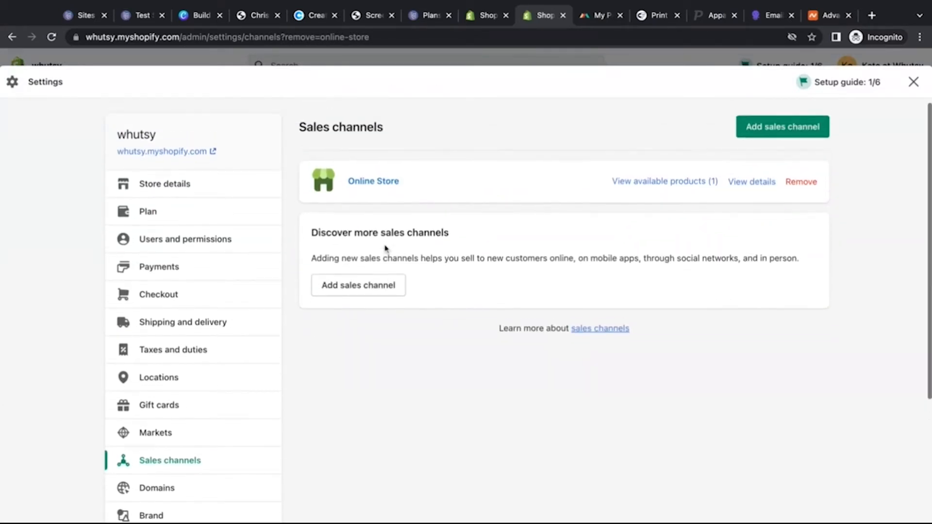
pyautogui.click(799, 183)
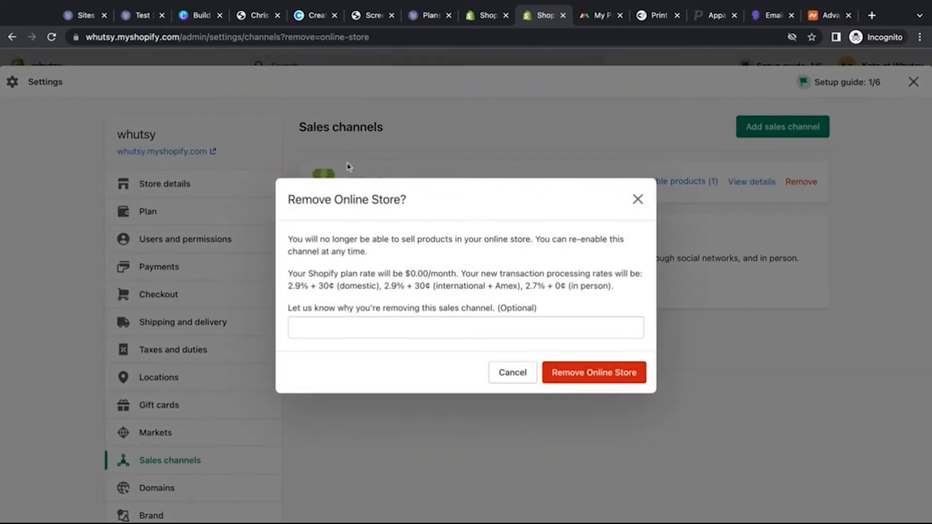
pyautogui.click(349, 327)
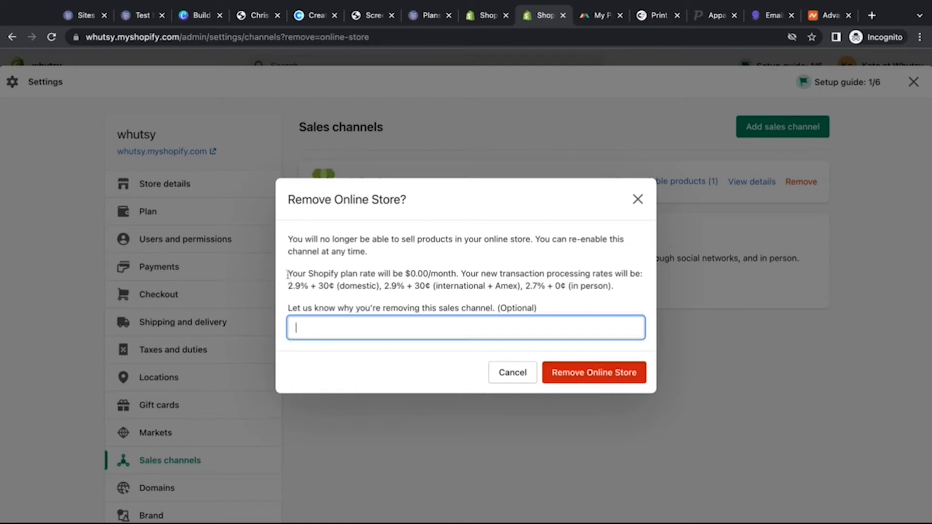
pyautogui.moveTo(288, 274); pyautogui.dragTo(484, 286)
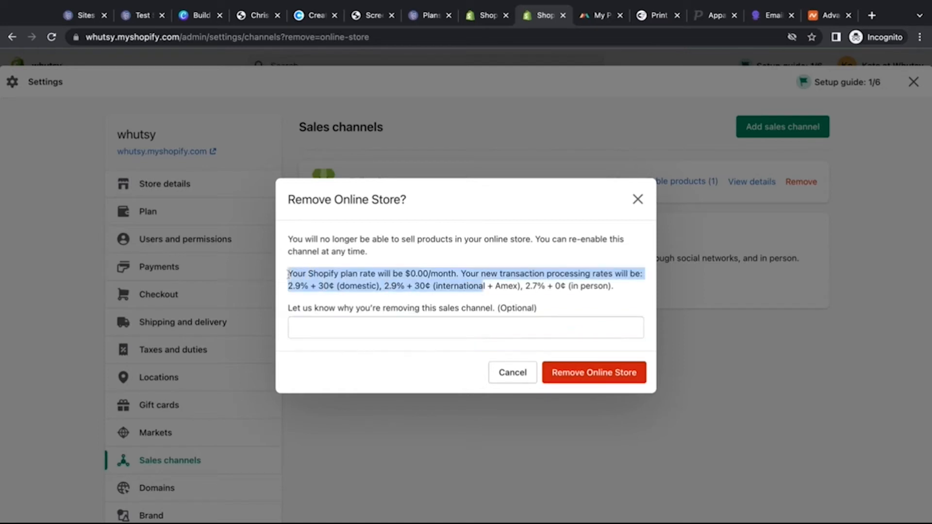
pyautogui.tripleClick(289, 275)
pyautogui.click(439, 270)
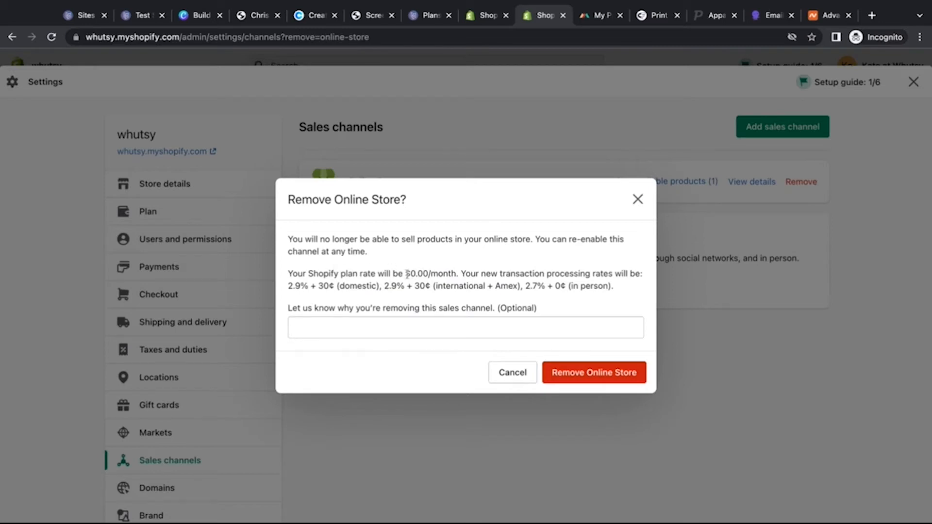
pyautogui.moveTo(405, 274); pyautogui.dragTo(429, 274)
# Confirm removal of the Online Store channel in the Remove Online Store dialog.
pyautogui.click(447, 256)
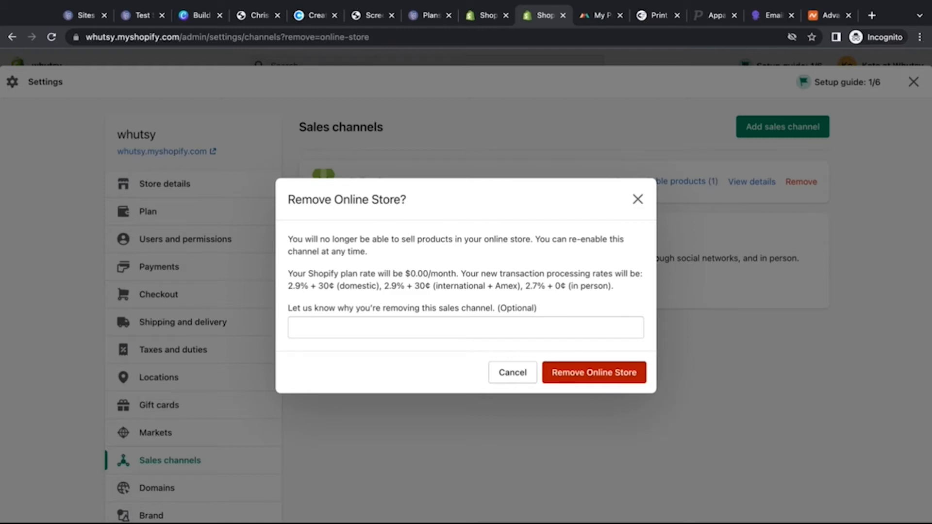
pyautogui.click(593, 373)
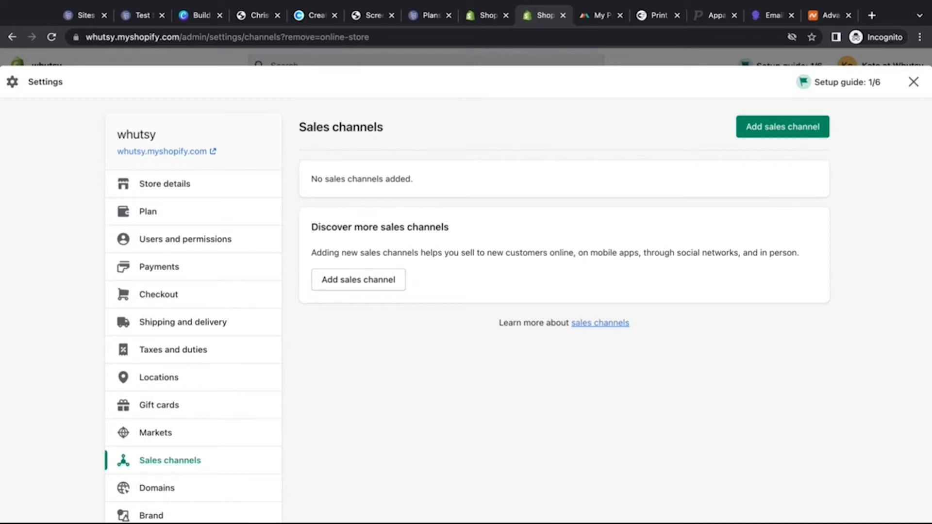
# Close Settings, return to the admin Home page and reload it to refresh the sales channels.
pyautogui.click(918, 84)
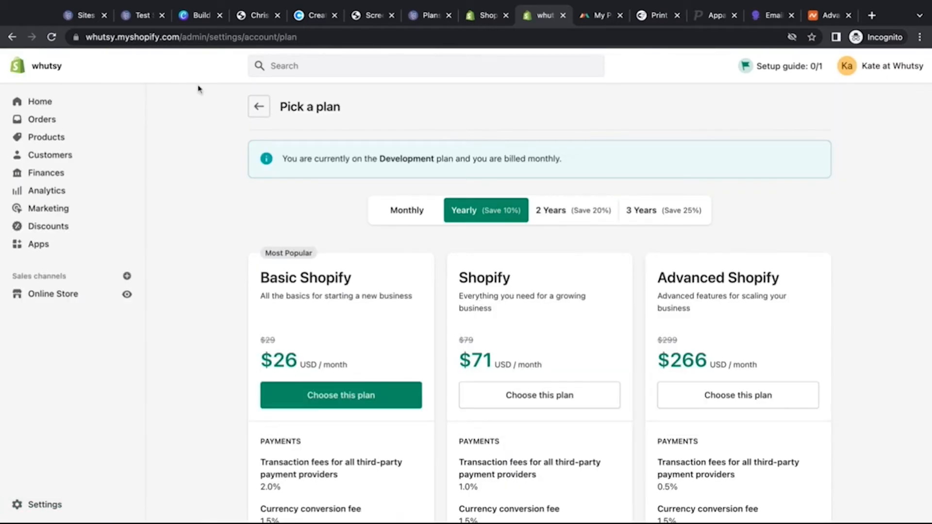
pyautogui.click(260, 105)
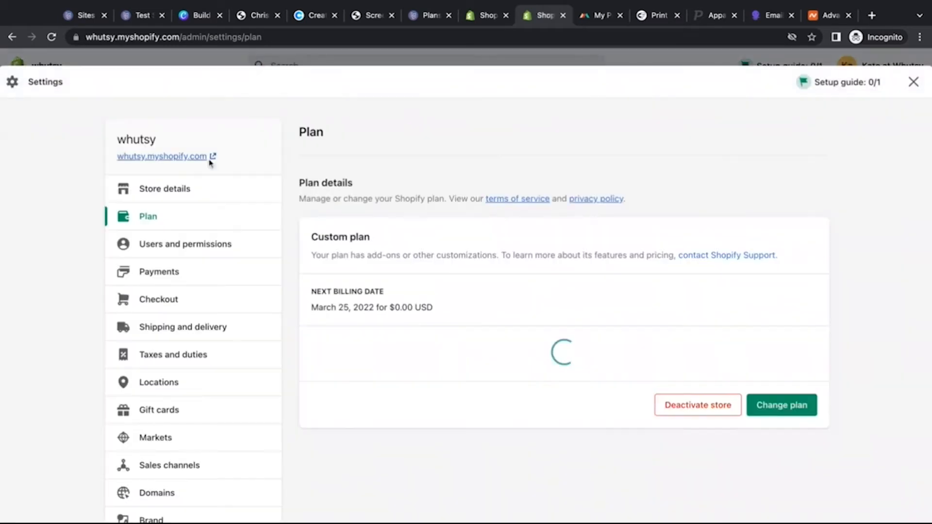
pyautogui.click(913, 82)
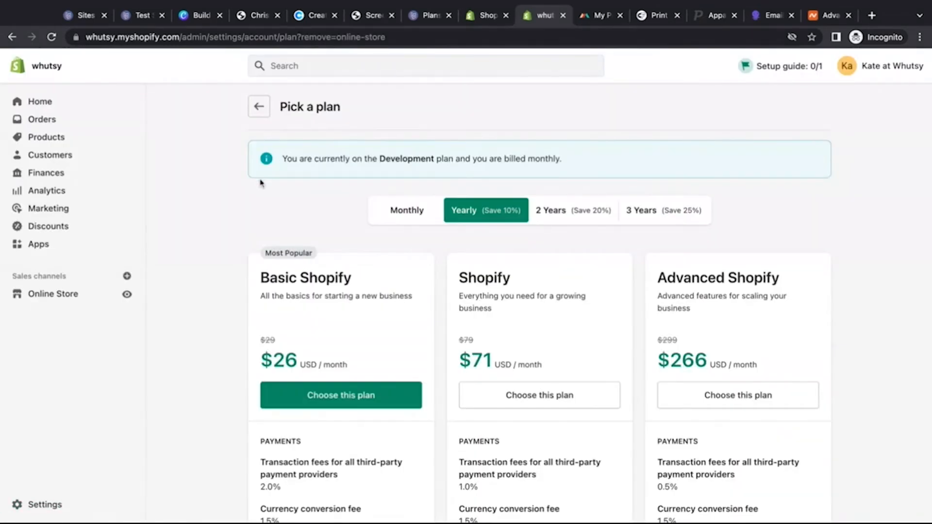
pyautogui.click(56, 101)
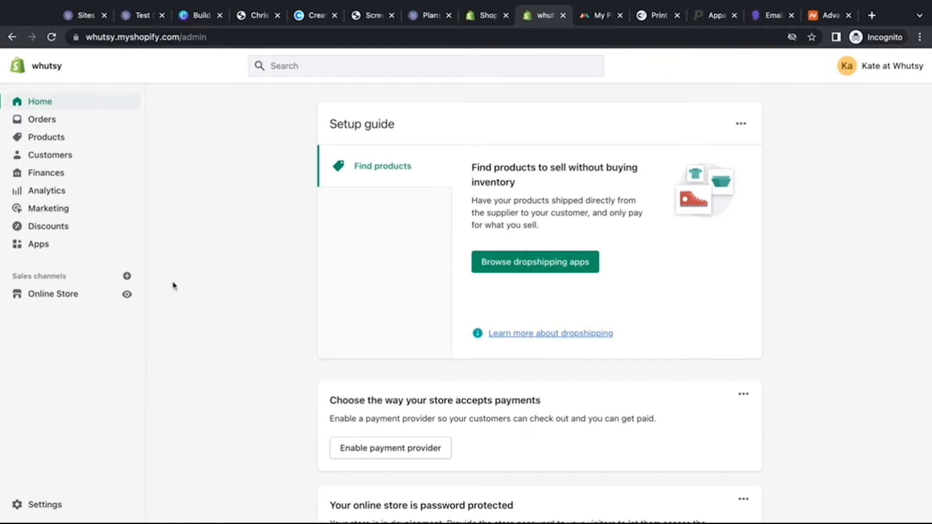
pyautogui.click(51, 37)
pyautogui.scroll(-3, 178, 216)
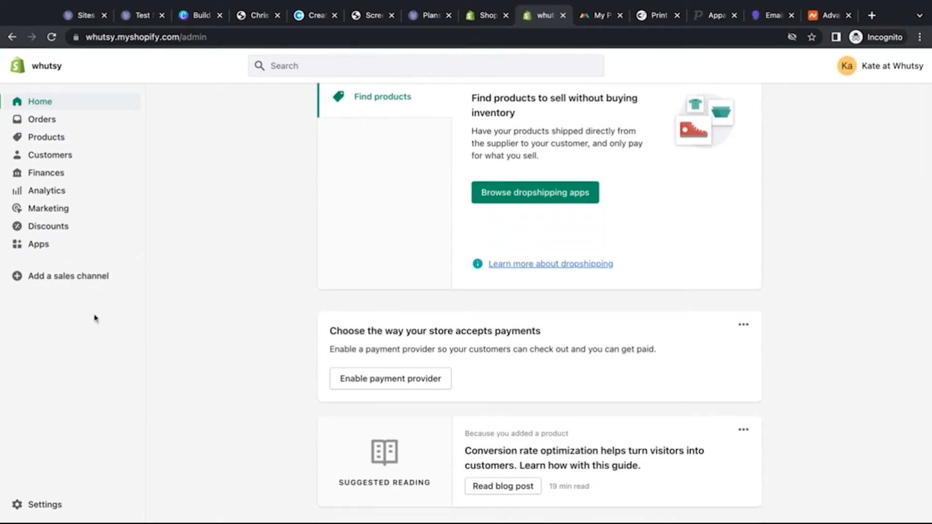
pyautogui.scroll(3, 182, 304)
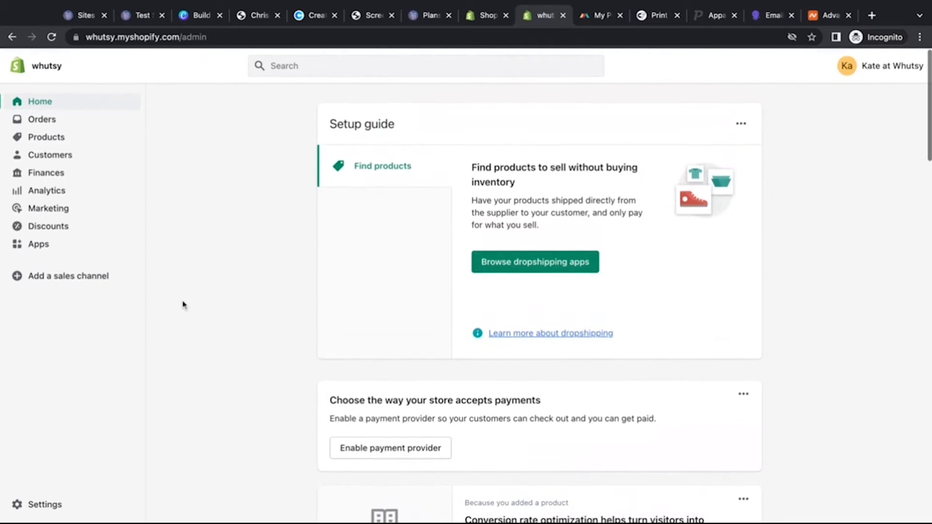
# Add the Buy Button channel from the Add a sales channel list.
pyautogui.click(87, 279)
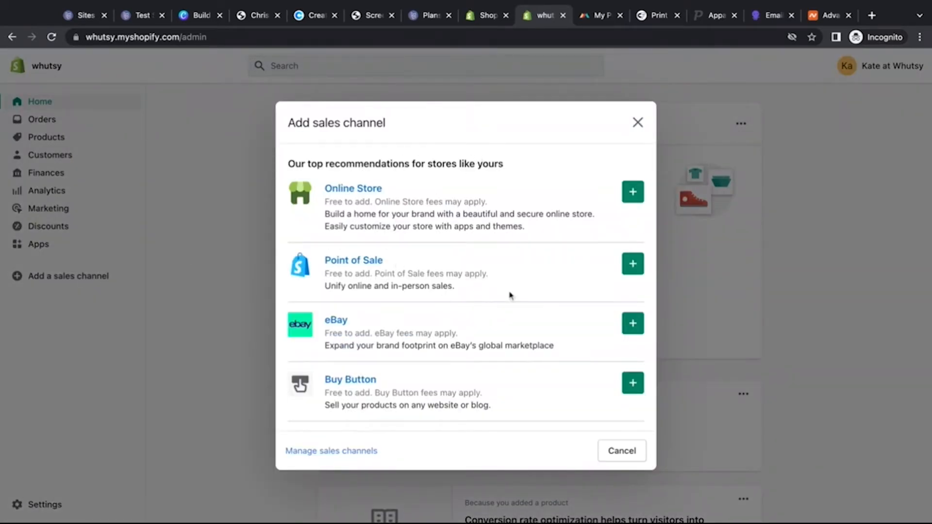
pyautogui.tripleClick(325, 277)
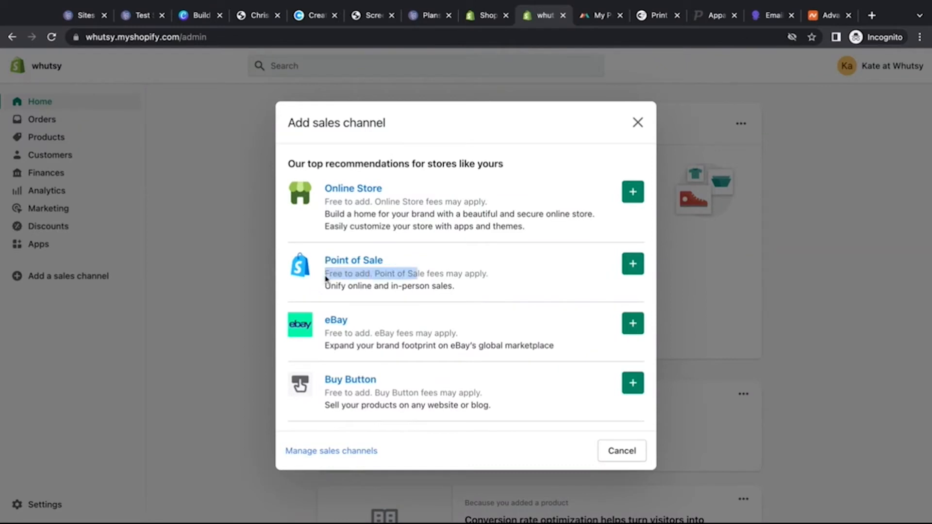
pyautogui.click(466, 290)
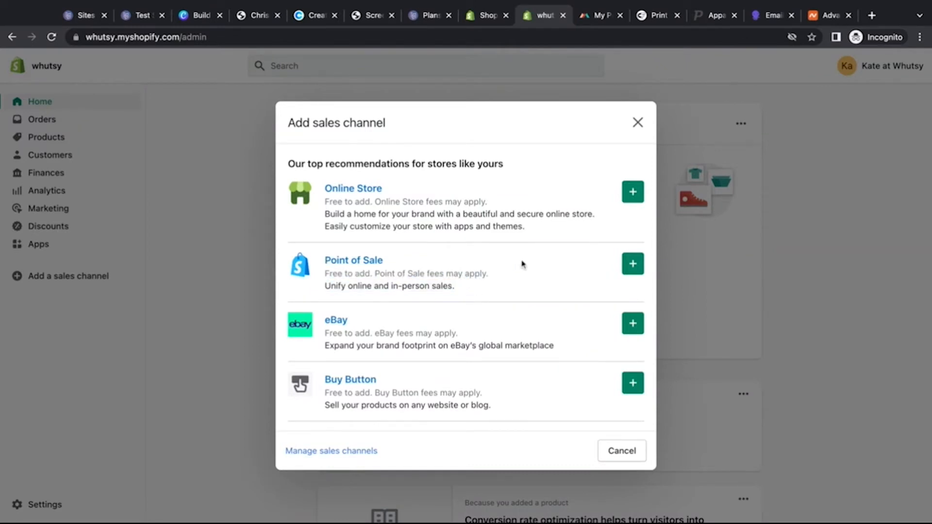
pyautogui.scroll(-2, 557, 402)
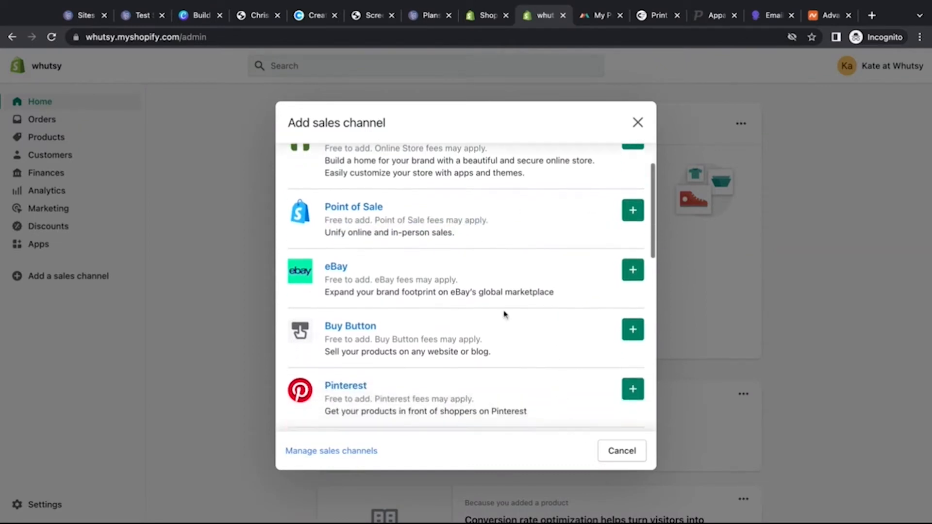
pyautogui.click(634, 331)
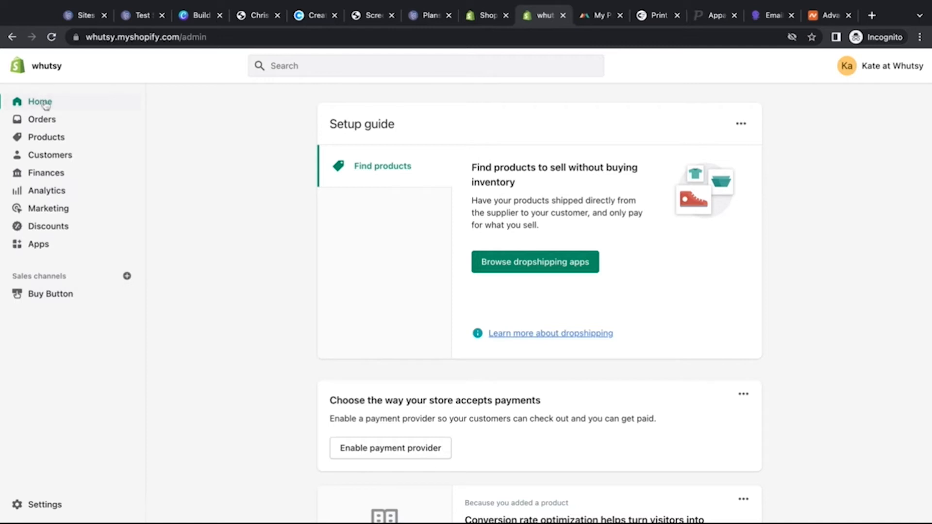
# Go to Products in the admin sidebar to see the three sample items.
pyautogui.click(220, 37)
pyautogui.moveTo(220, 37); pyautogui.dragTo(83, 38)
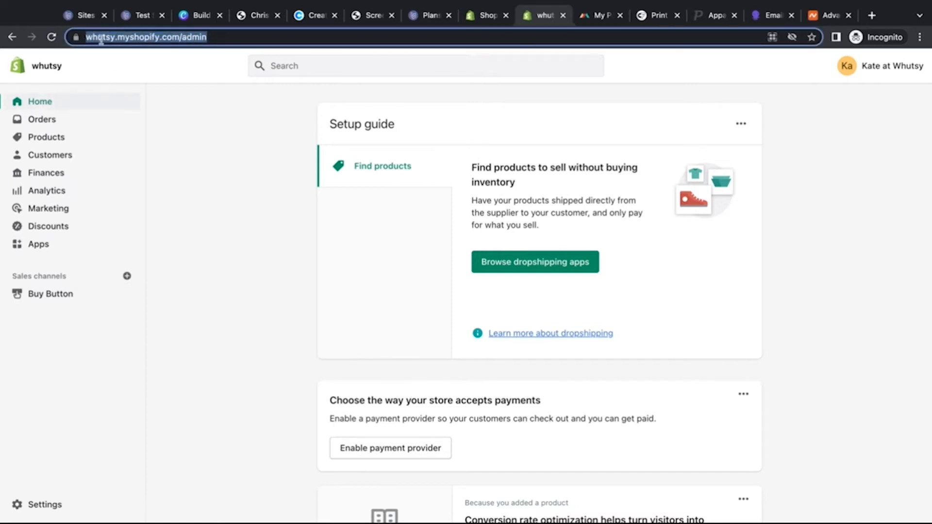
pyautogui.click(214, 87)
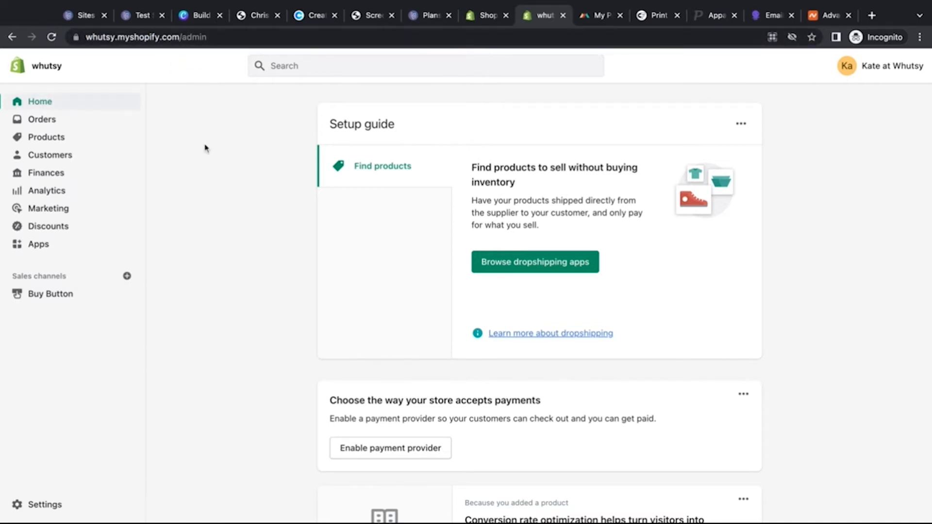
pyautogui.click(86, 140)
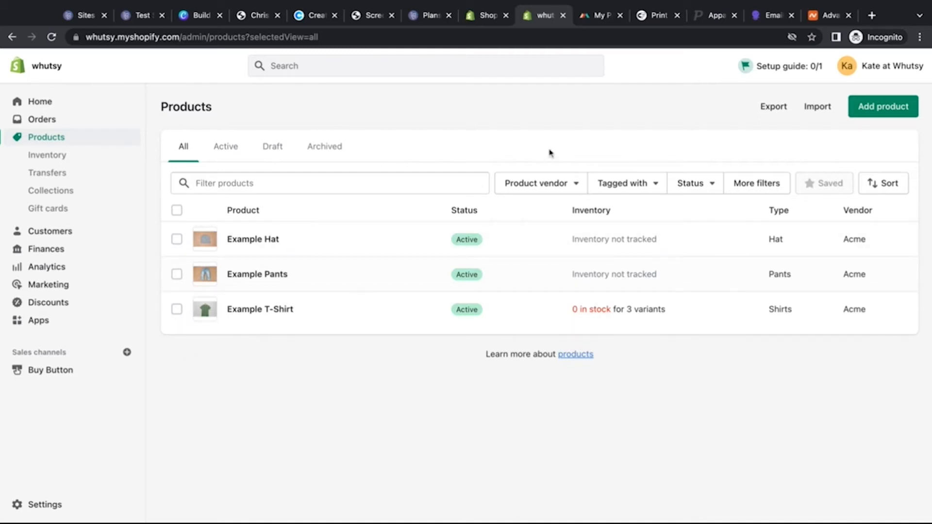
# Switch to the My Printful browser tab to view the setup dashboard.
pyautogui.click(584, 16)
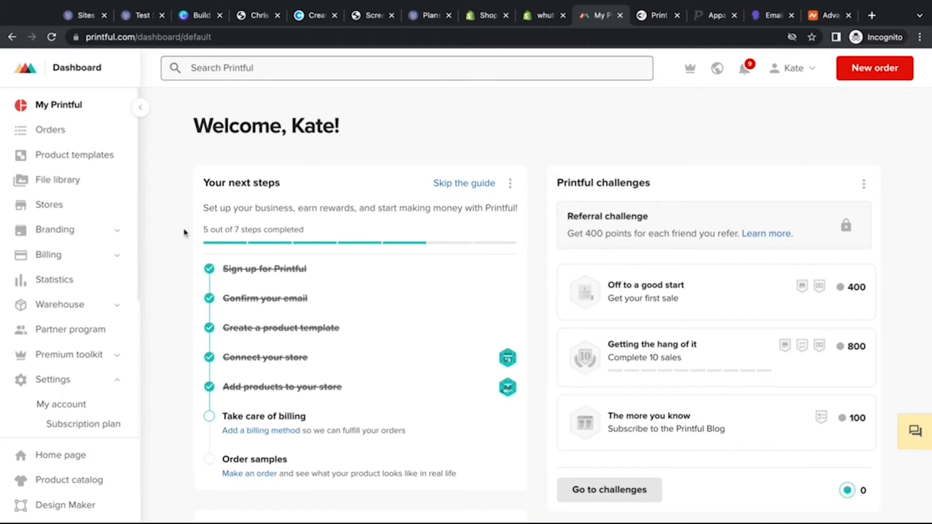
# From the Stores list, choose to connect Shopify and scroll to Step 2's Get the app button.
pyautogui.click(53, 208)
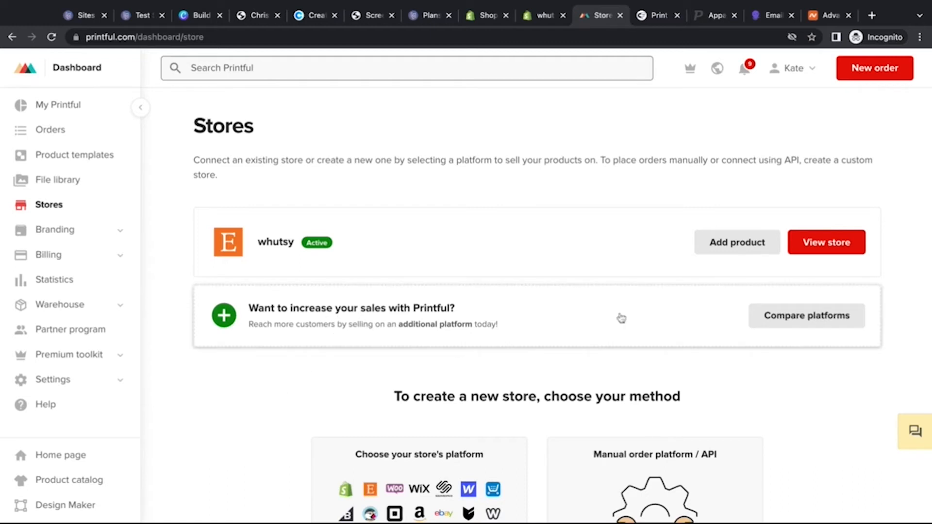
pyautogui.scroll(-3, 474, 338)
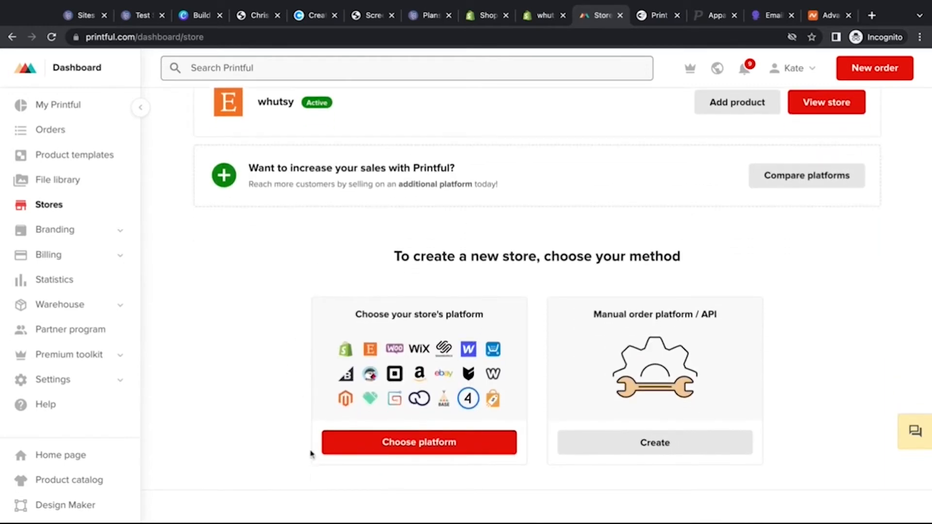
pyautogui.click(390, 451)
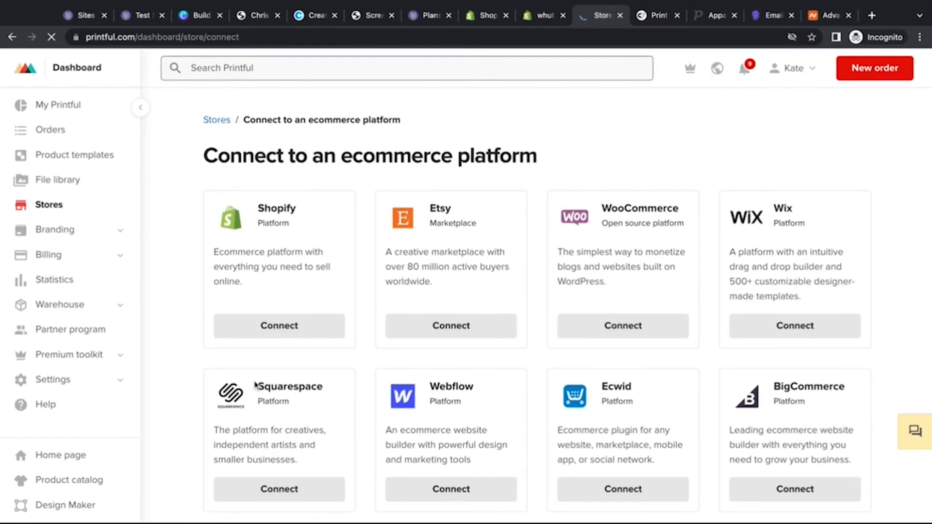
pyautogui.click(268, 327)
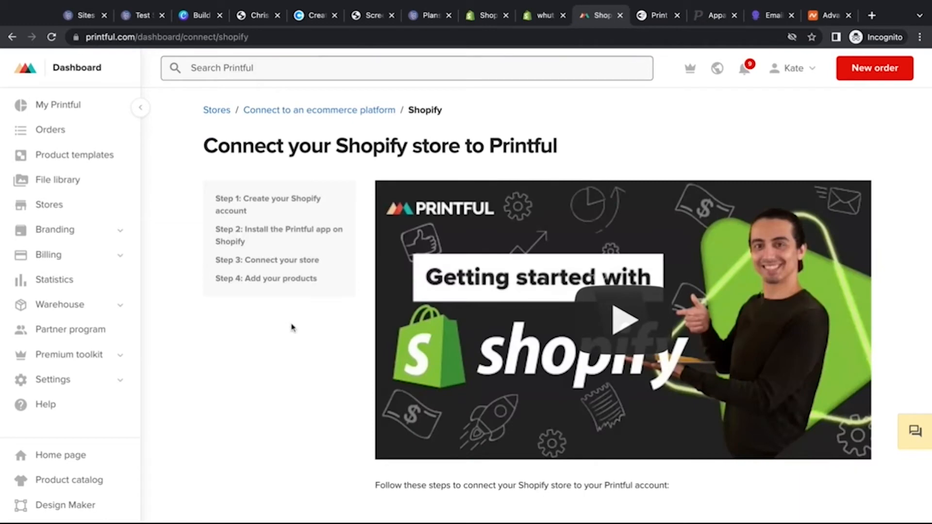
pyautogui.scroll(-1, 291, 326)
pyautogui.scroll(-4, 297, 261)
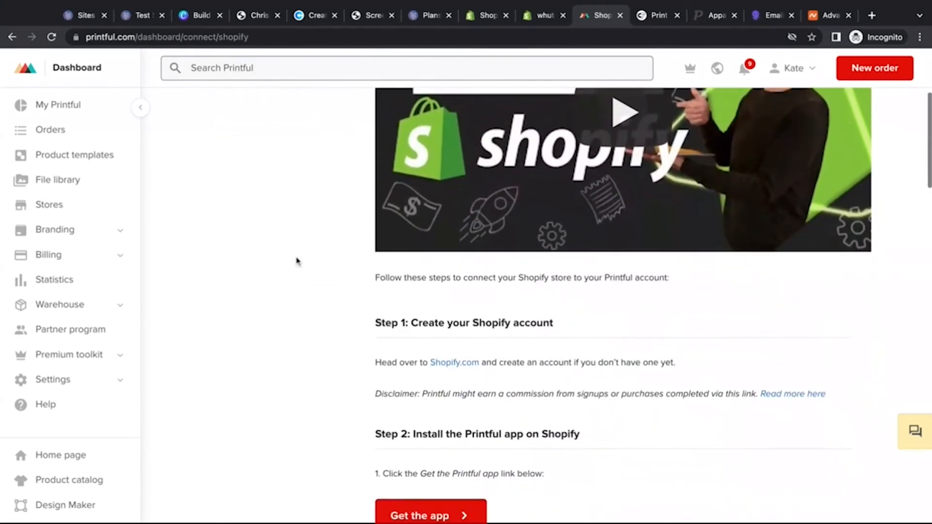
pyautogui.scroll(-3, 298, 261)
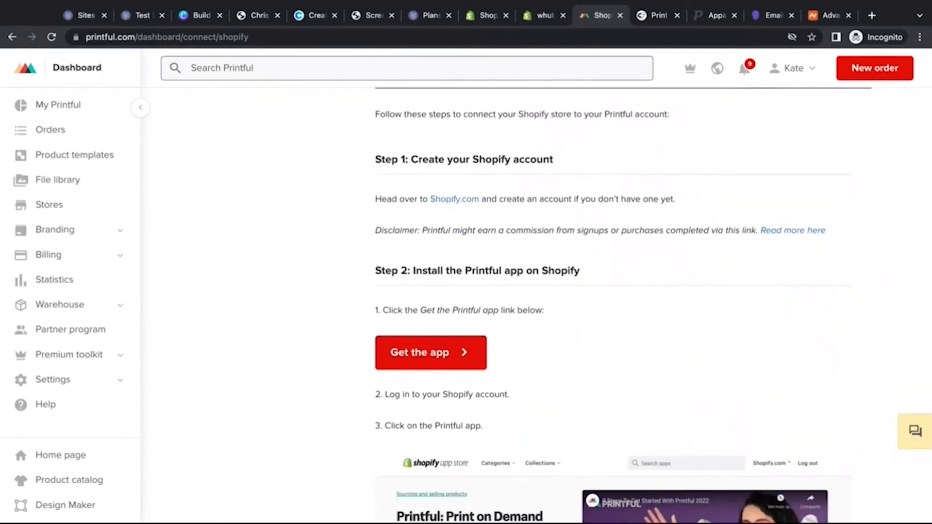
pyautogui.scroll(-2, 332, 284)
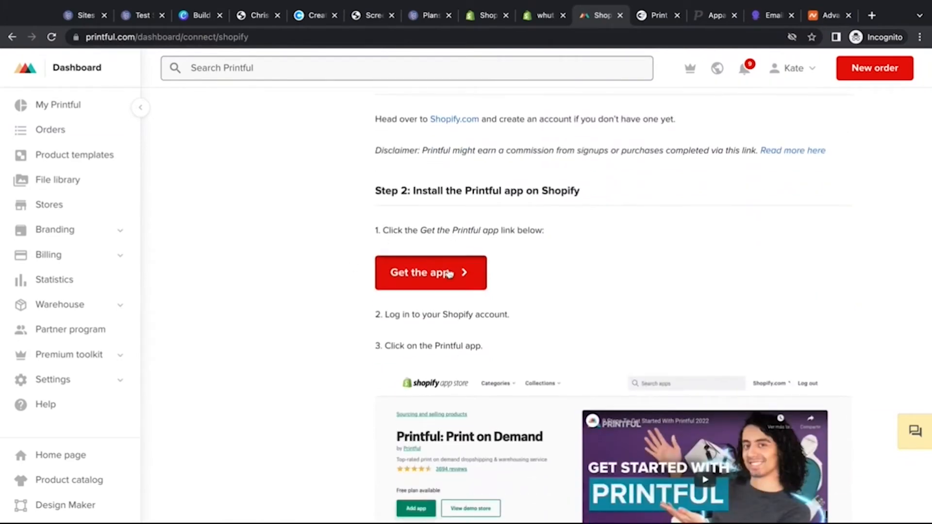
# Get the Printful app, add it with the store owner's account and install it on whutsy.
pyautogui.click(449, 274)
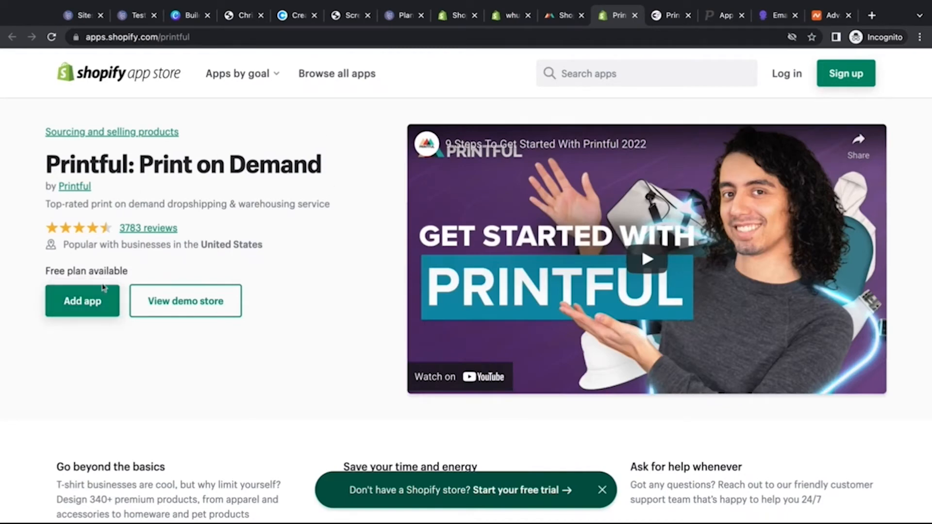
pyautogui.click(92, 308)
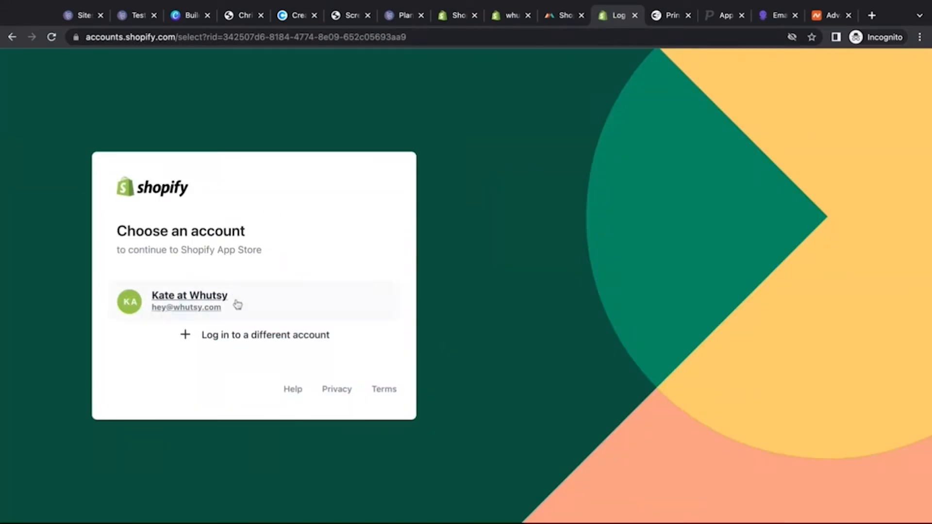
pyautogui.click(236, 304)
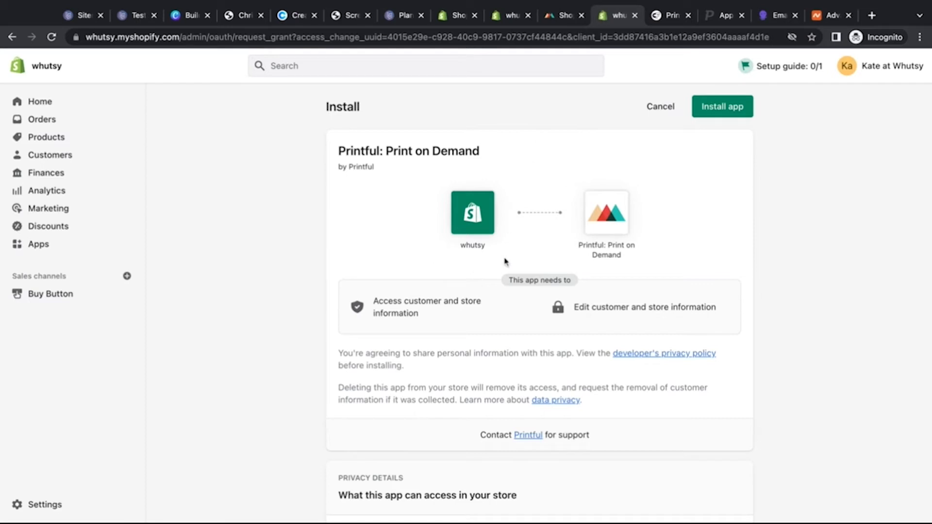
pyautogui.click(717, 109)
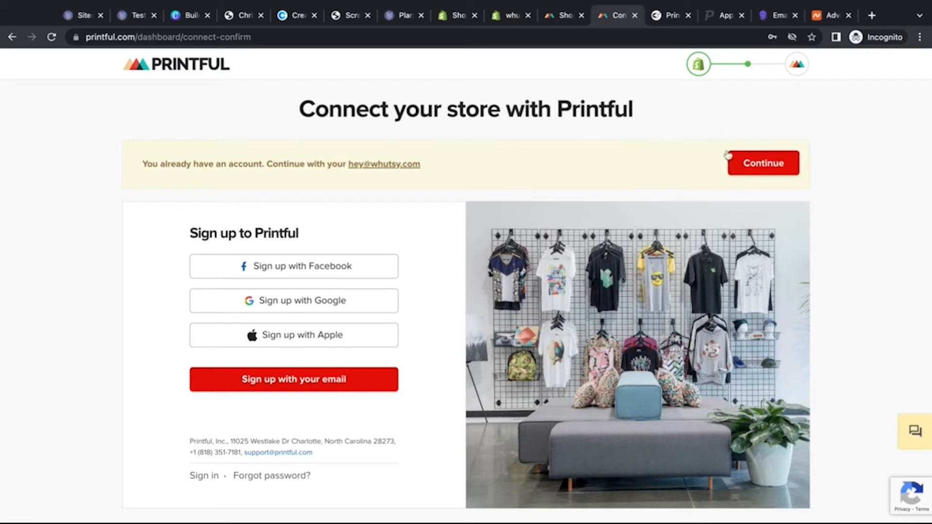
# Continue with the existing Printful account, connect the store, and view the Stores list.
pyautogui.click(747, 164)
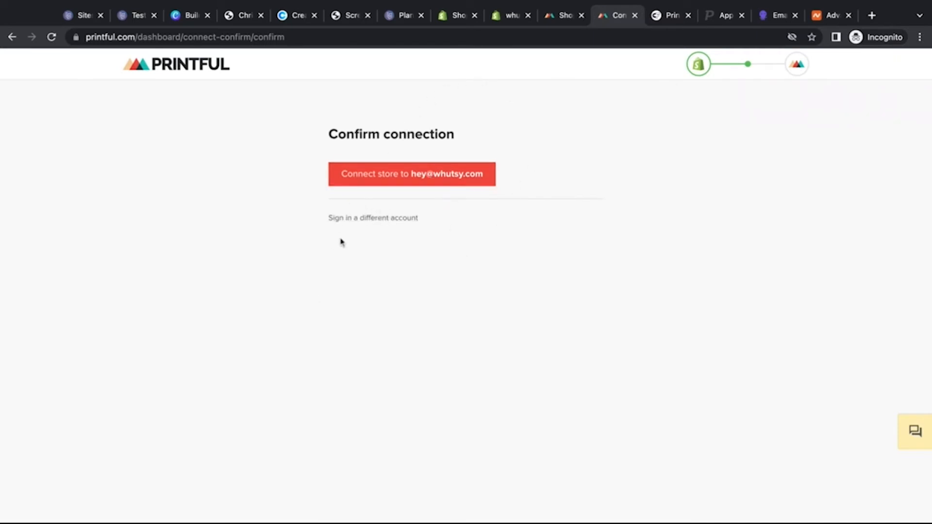
pyautogui.click(463, 175)
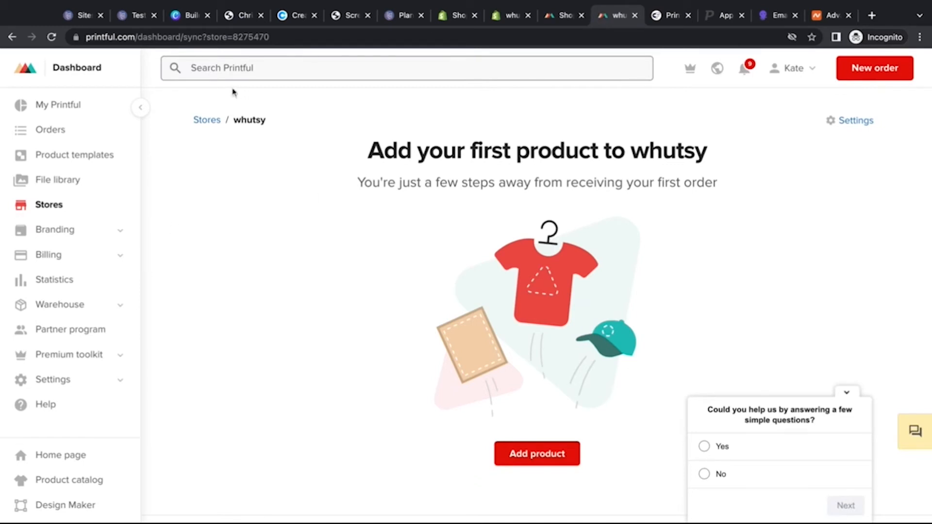
pyautogui.click(202, 121)
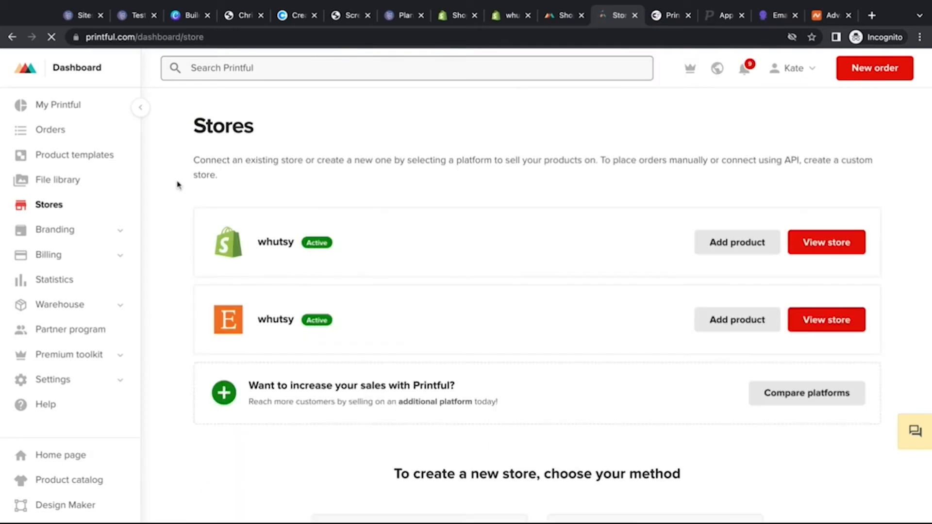
pyautogui.scroll(-1, 178, 185)
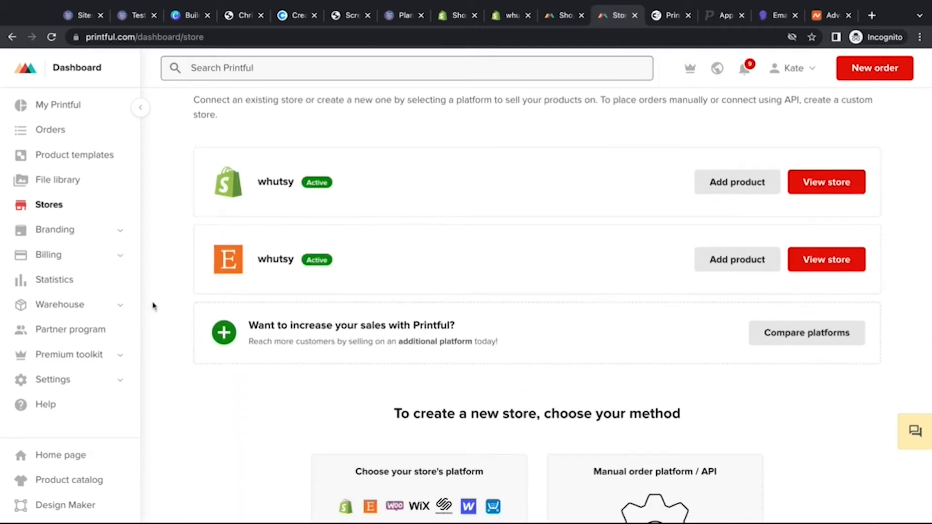
pyautogui.scroll(1, 156, 304)
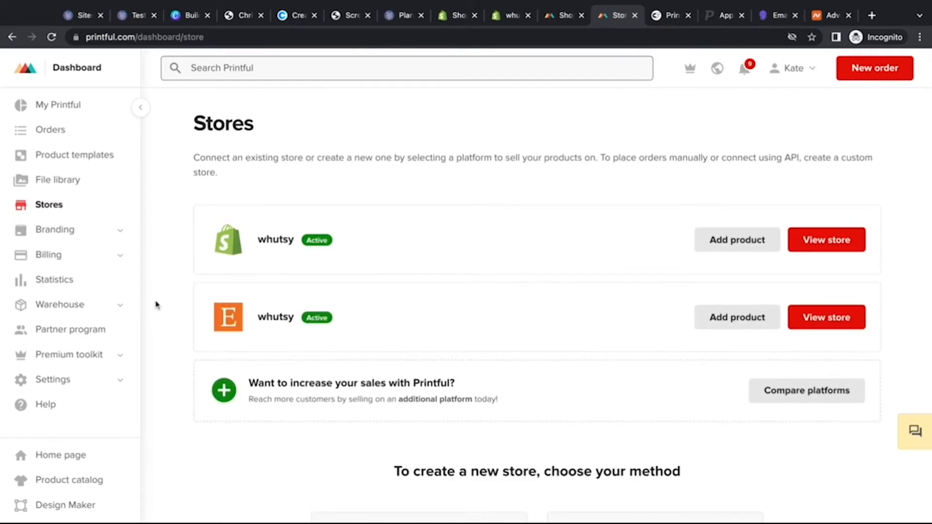
pyautogui.click(104, 155)
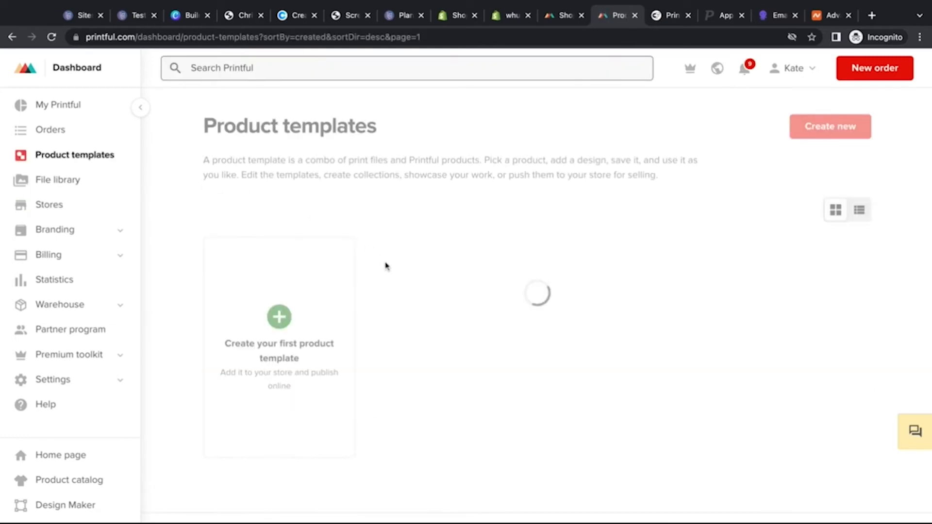
pyautogui.scroll(-1, 386, 265)
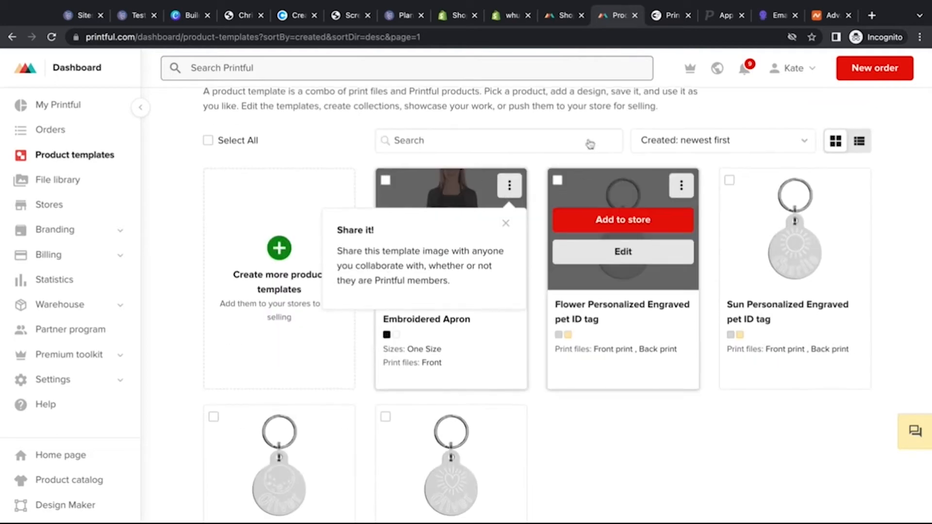
pyautogui.click(510, 187)
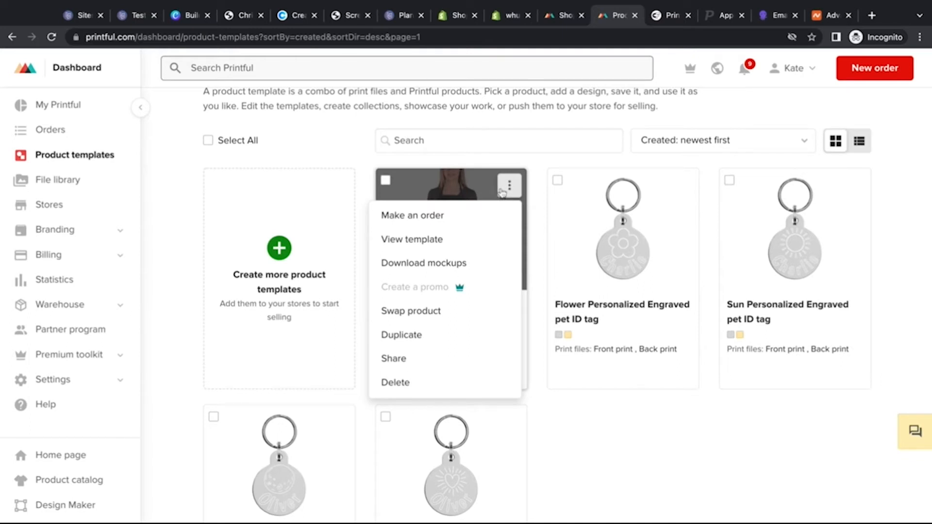
pyautogui.click(509, 188)
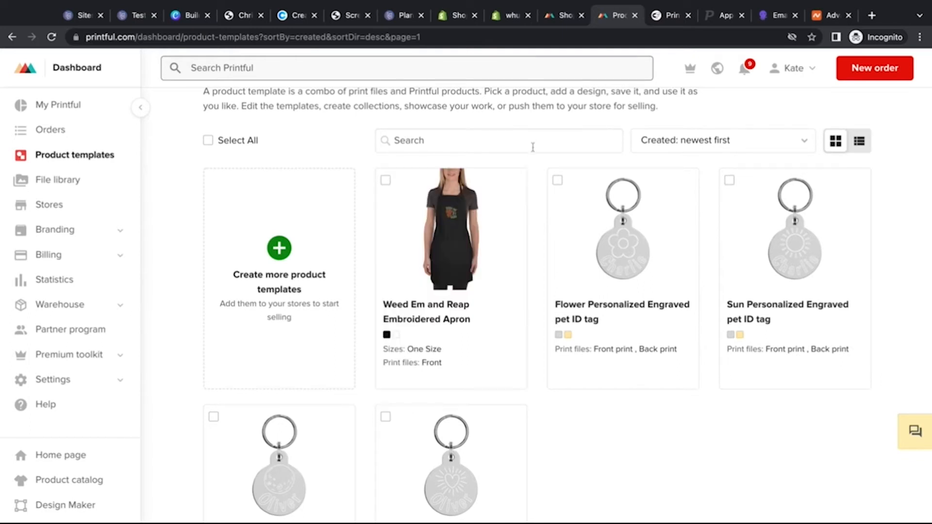
pyautogui.moveTo(440, 197)
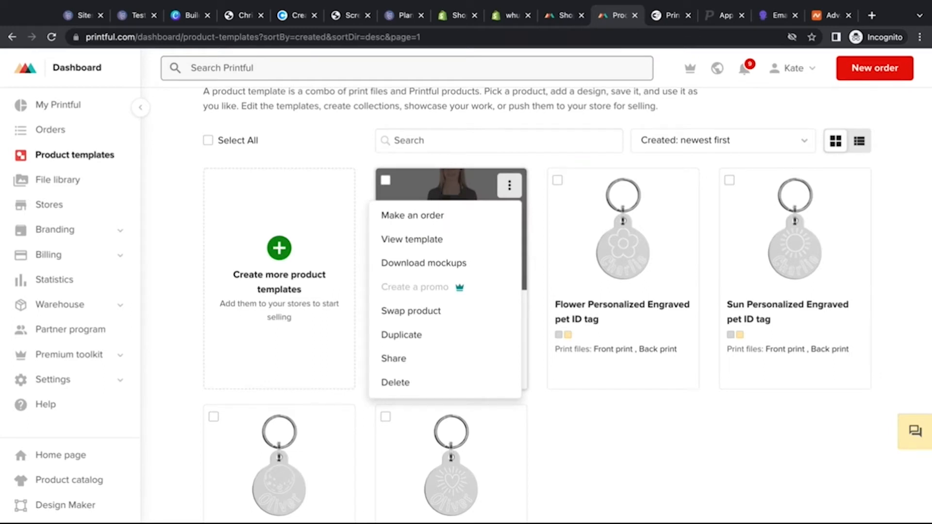
pyautogui.click(100, 208)
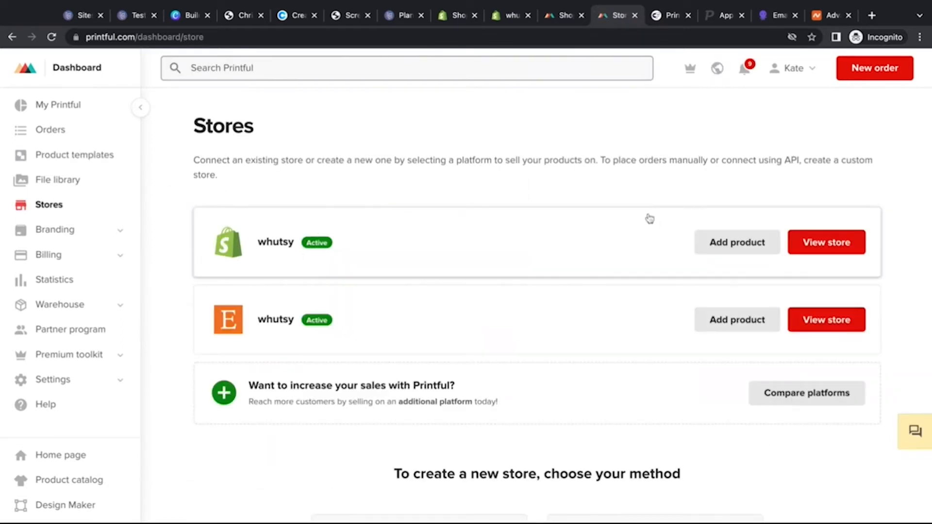
# Start adding a product, browse the templates and whutsy import views, and dismiss the survey.
pyautogui.click(765, 245)
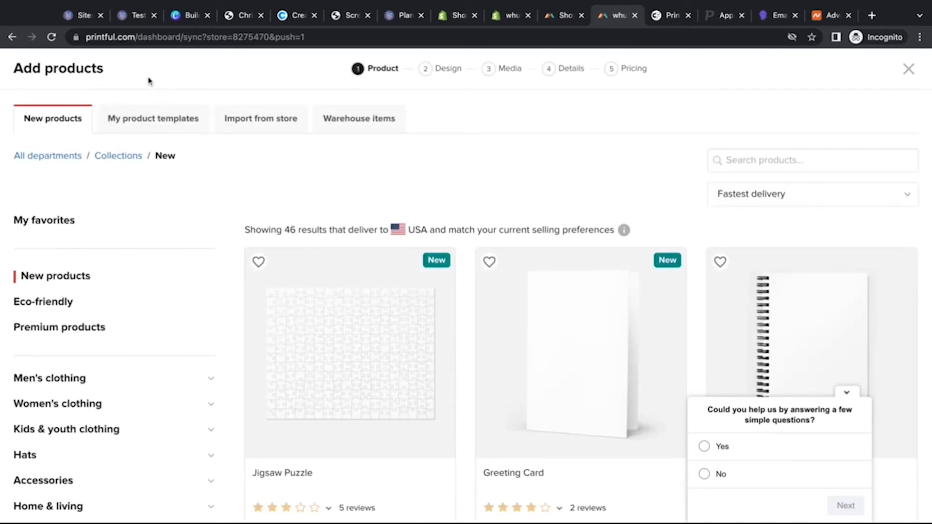
pyautogui.click(153, 125)
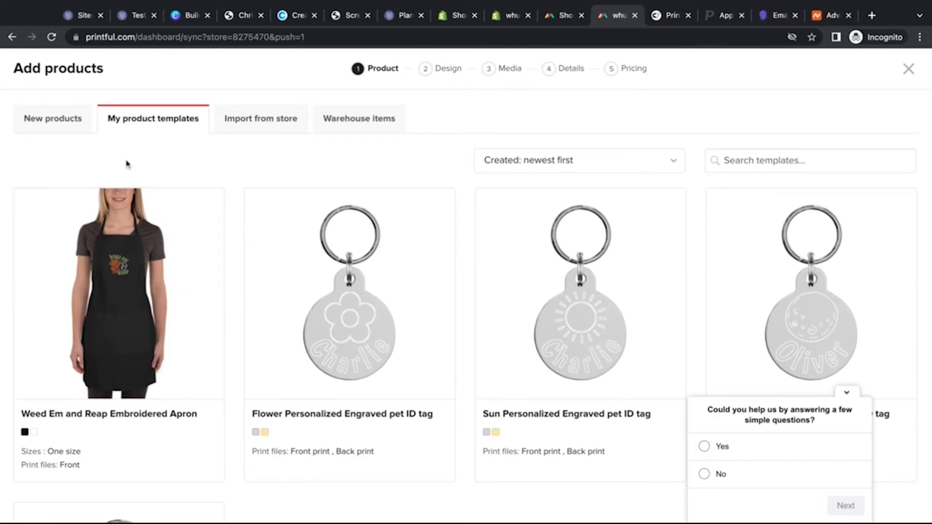
pyautogui.click(277, 119)
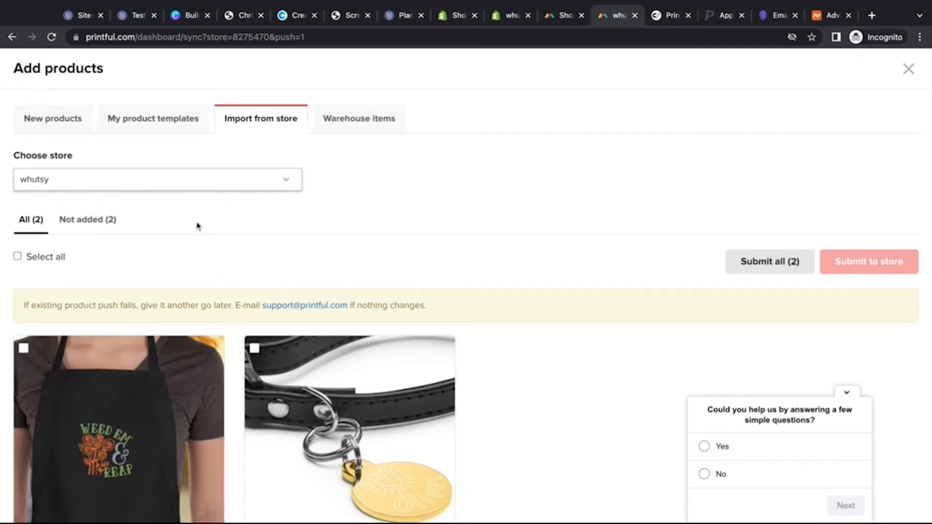
pyautogui.click(66, 127)
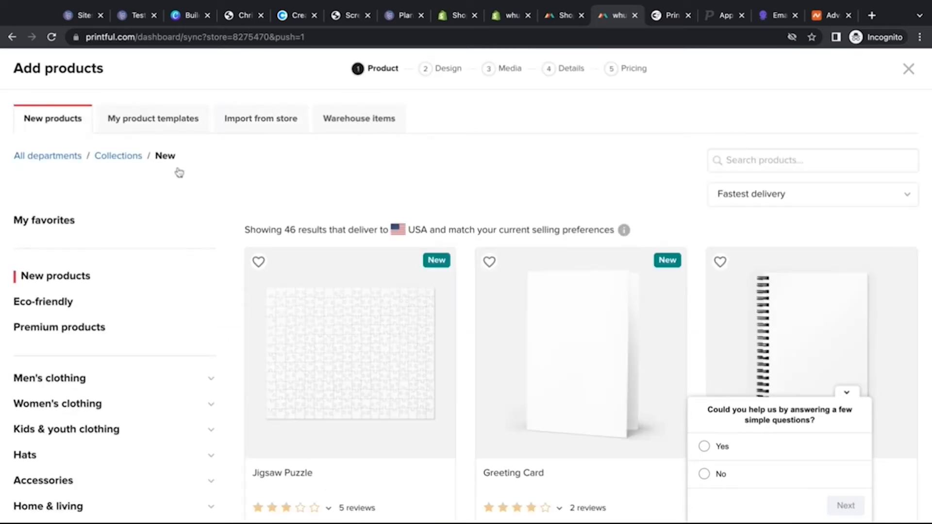
pyautogui.click(846, 393)
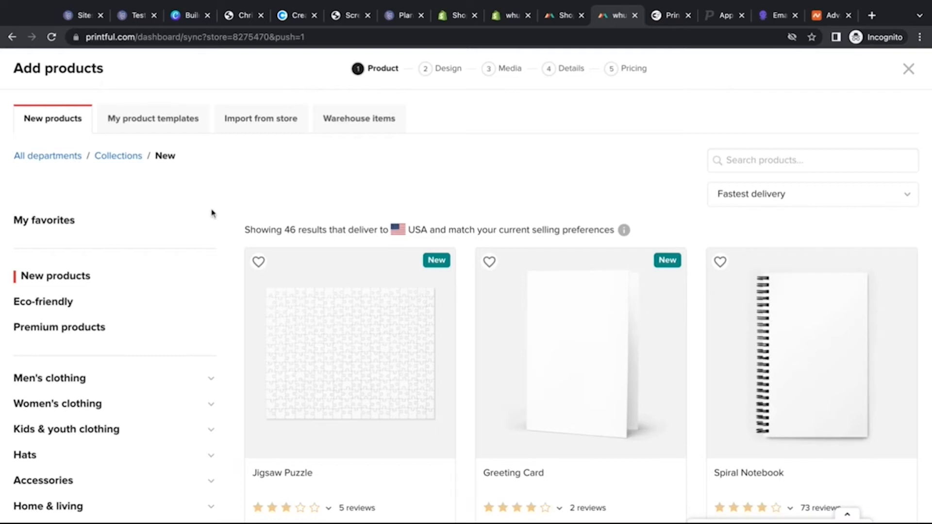
# Search the catalog for 'mug' and open the White Glossy Mug.
pyautogui.click(747, 166)
pyautogui.write('mug')
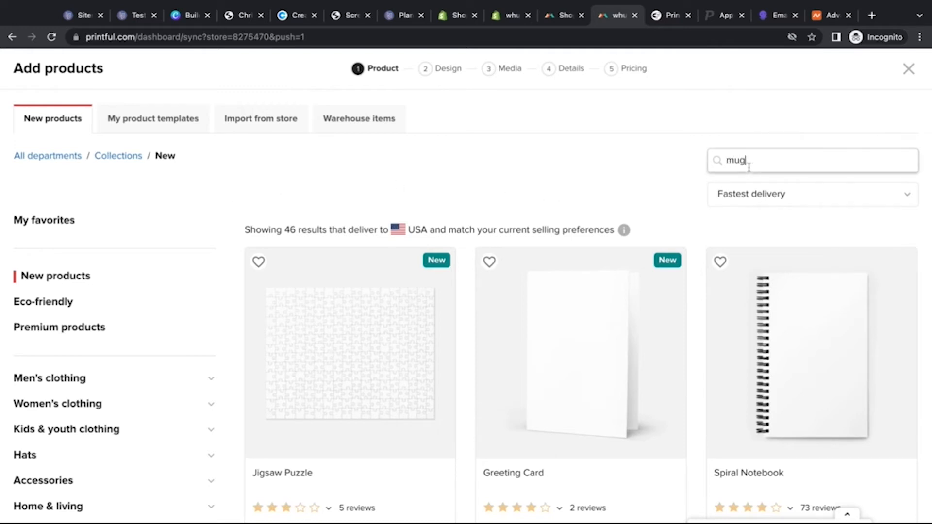
pyautogui.press('Return')
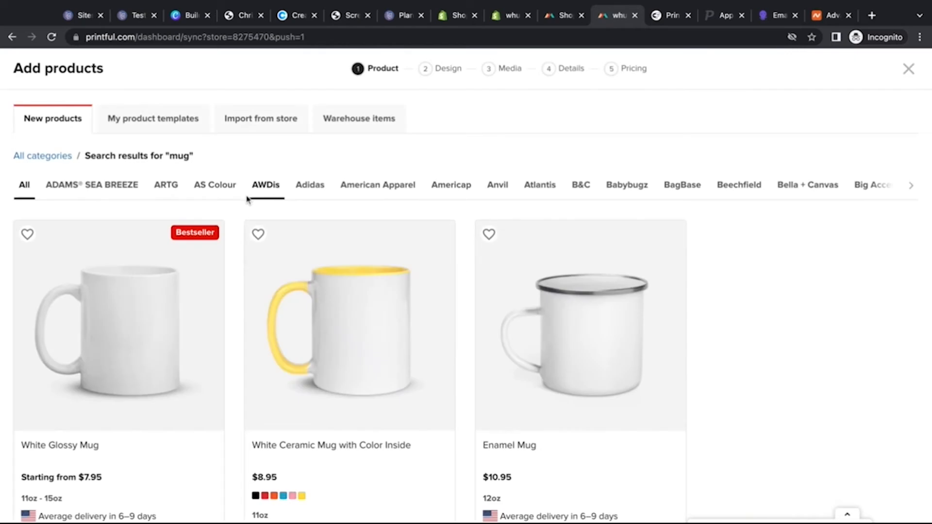
pyautogui.scroll(-2, 231, 222)
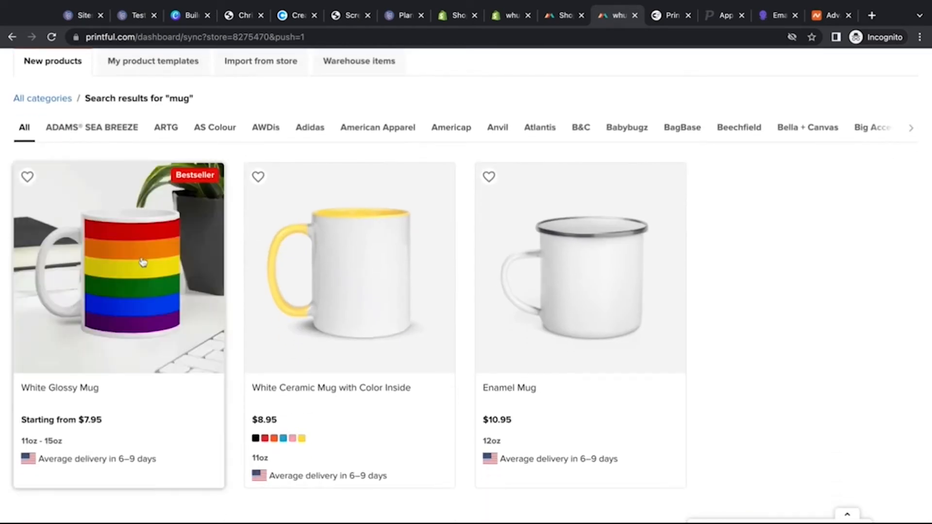
pyautogui.click(133, 299)
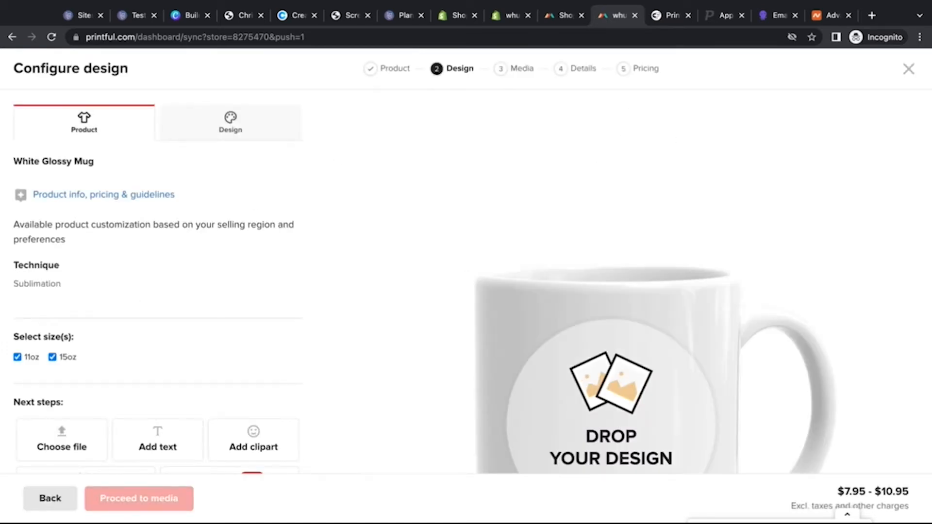
# Scroll through the White Glossy Mug's product info, then switch to the Design tab.
pyautogui.scroll(-2, 334, 233)
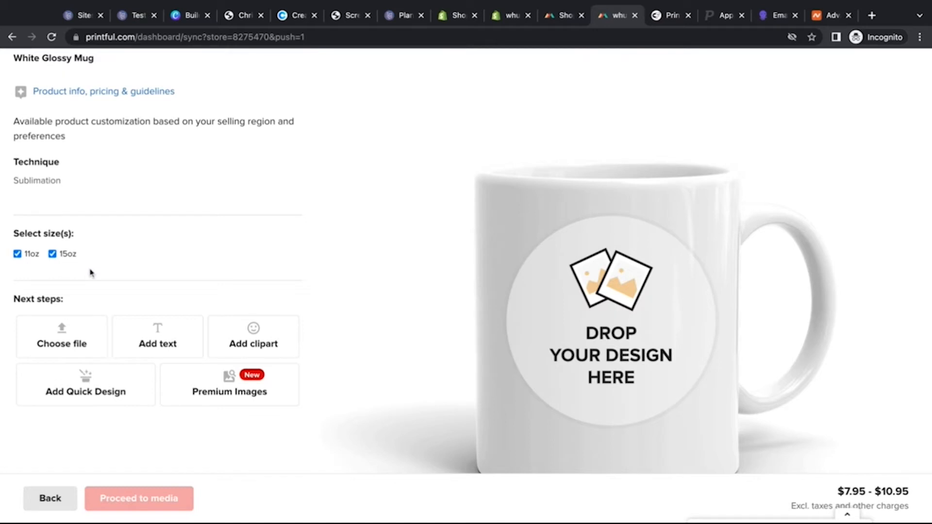
pyautogui.scroll(-1, 91, 273)
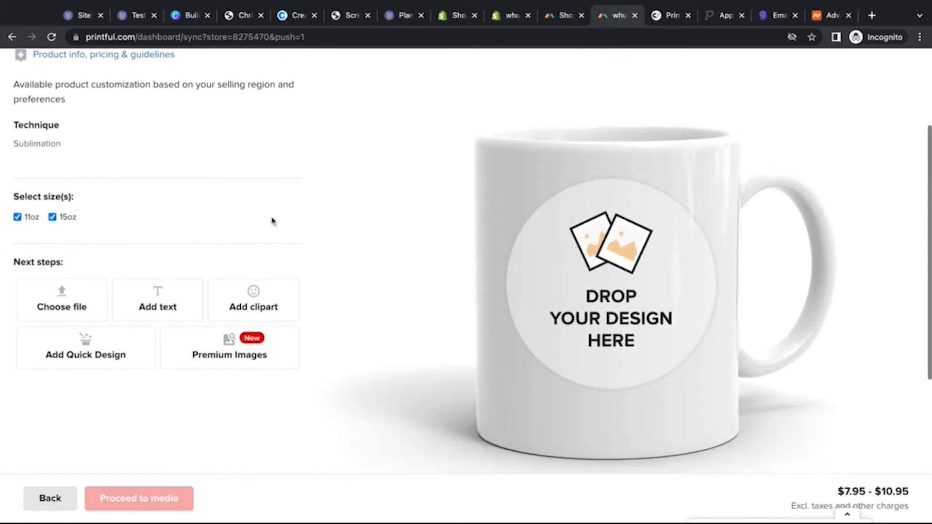
pyautogui.scroll(3, 272, 221)
pyautogui.scroll(-2, 256, 232)
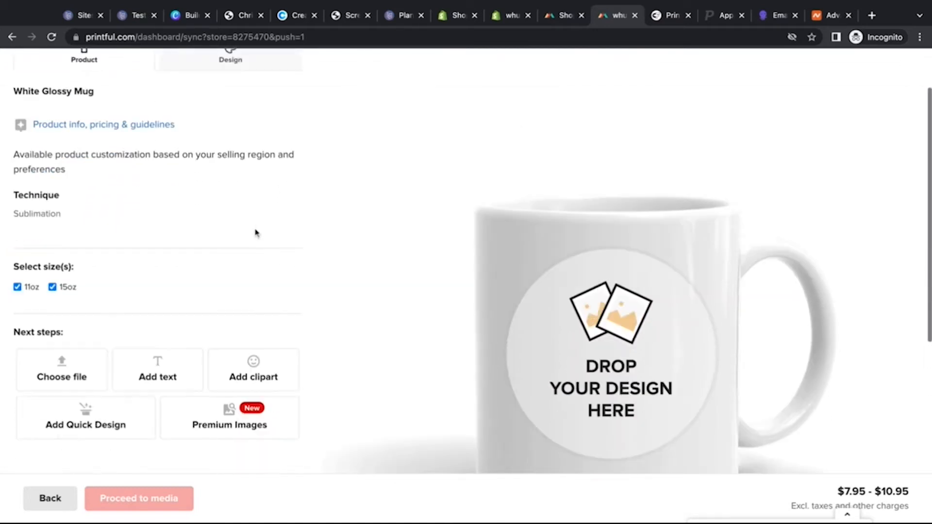
pyautogui.scroll(-1, 256, 233)
pyautogui.scroll(1, 256, 232)
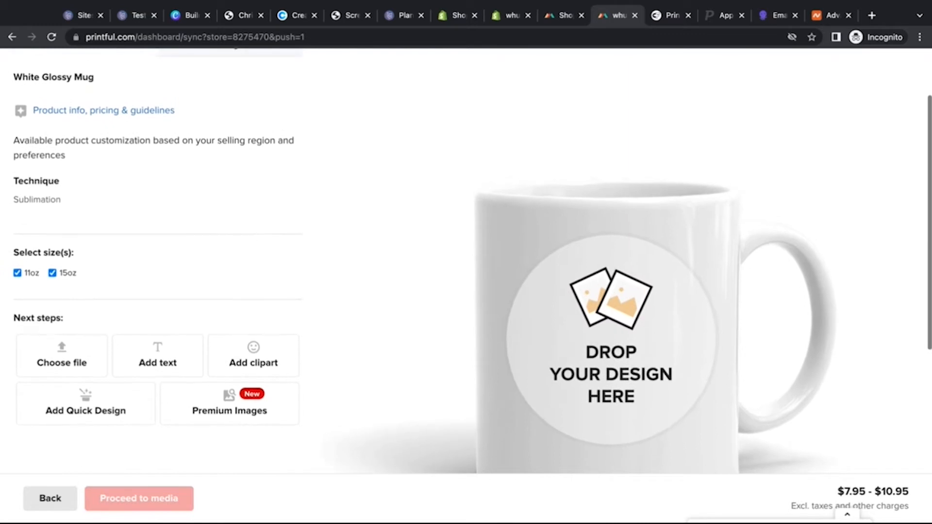
pyautogui.scroll(2, 253, 127)
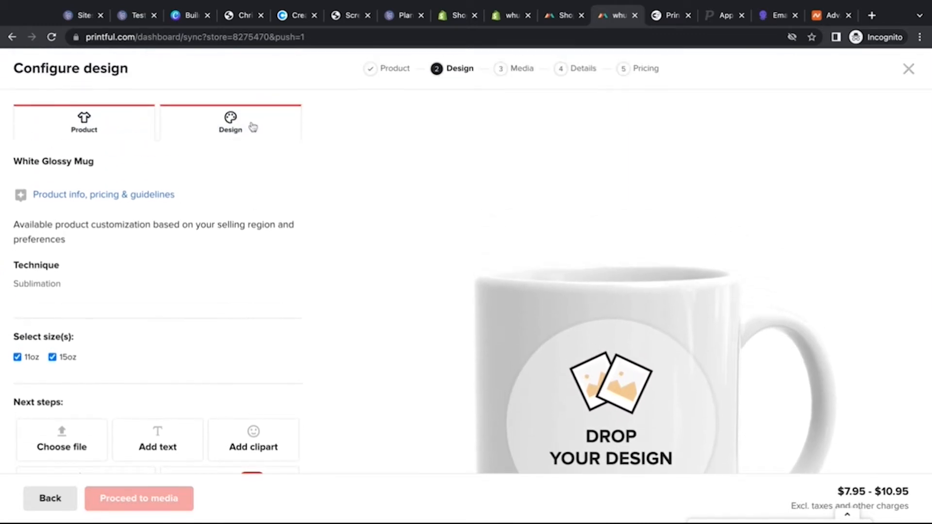
pyautogui.click(253, 127)
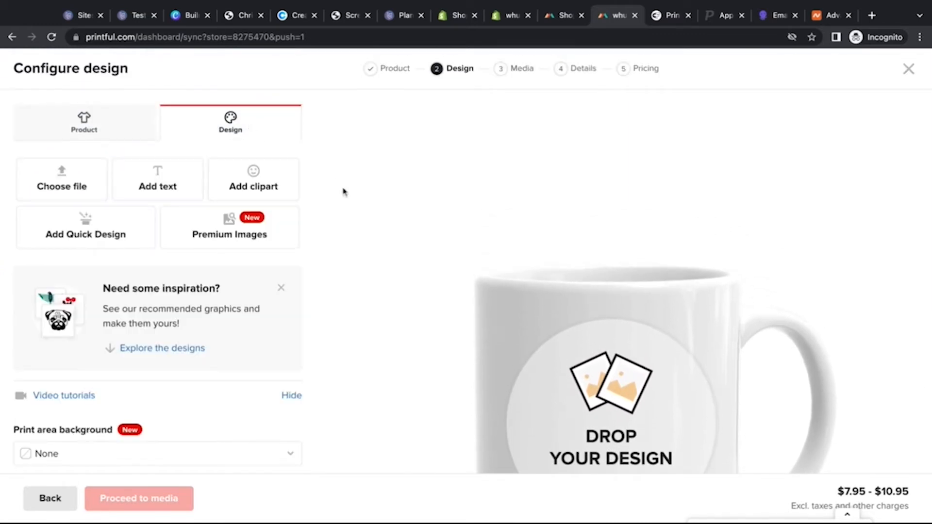
pyautogui.scroll(-5, 345, 284)
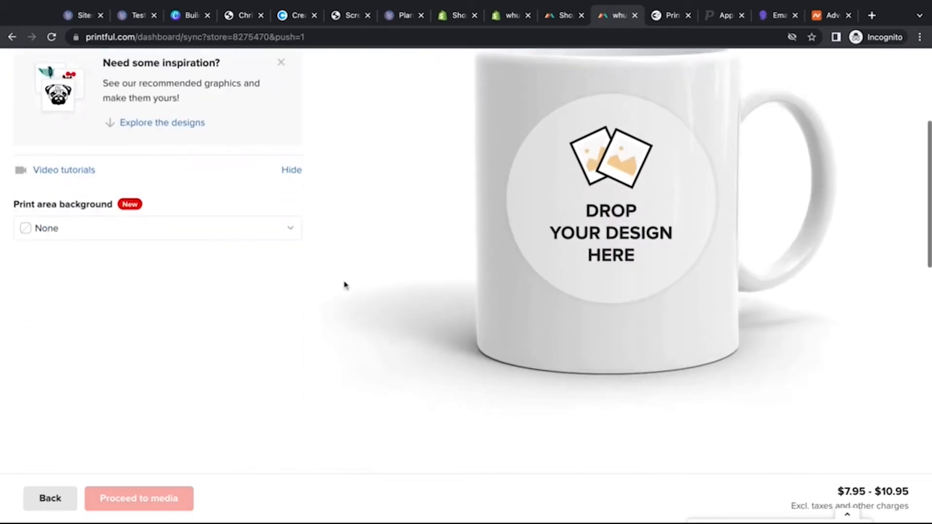
pyautogui.scroll(5, 268, 247)
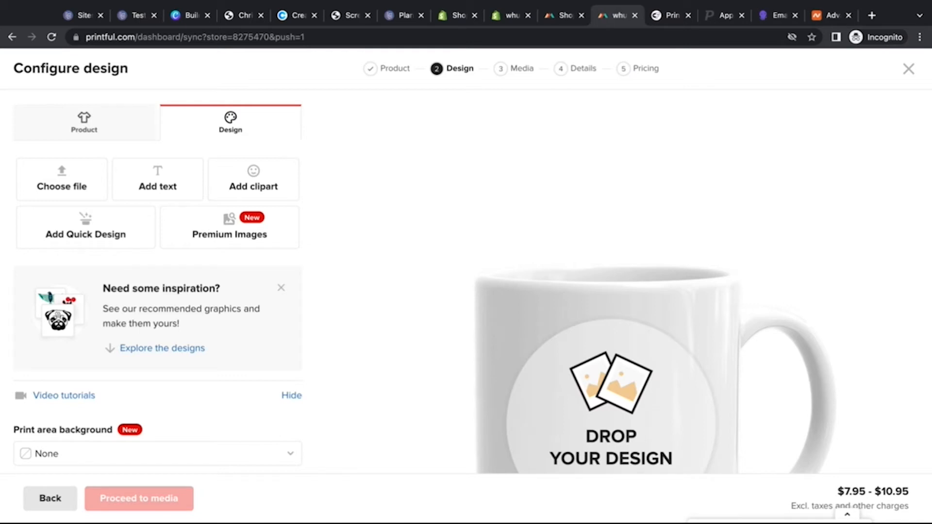
pyautogui.click(254, 18)
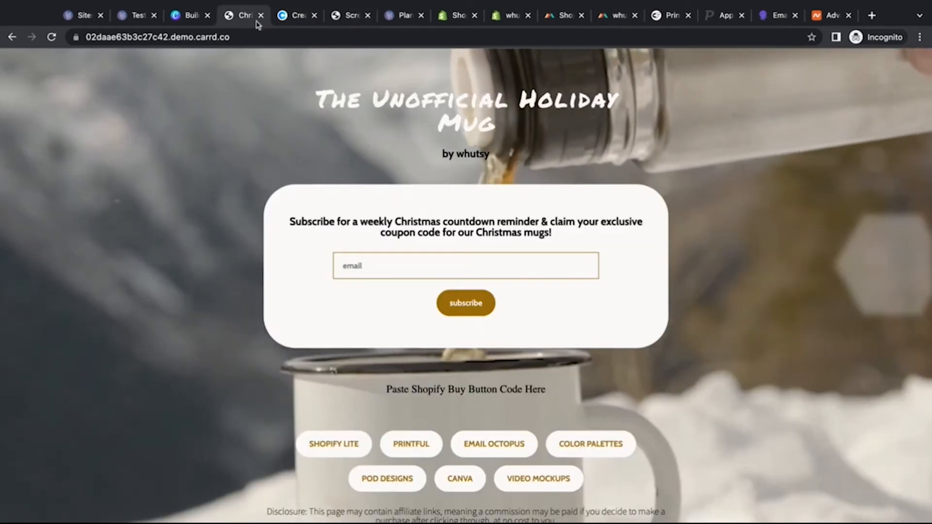
pyautogui.scroll(6, 302, 120)
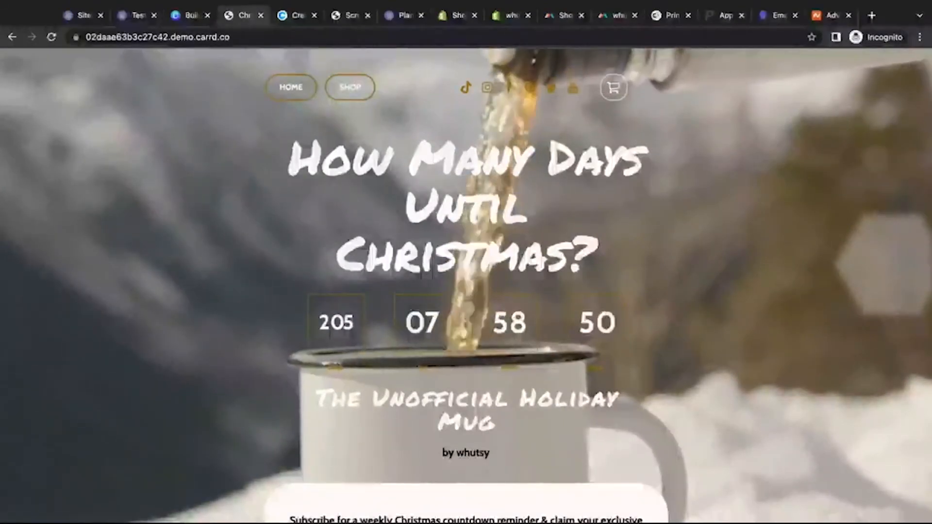
pyautogui.scroll(1, 466, 285)
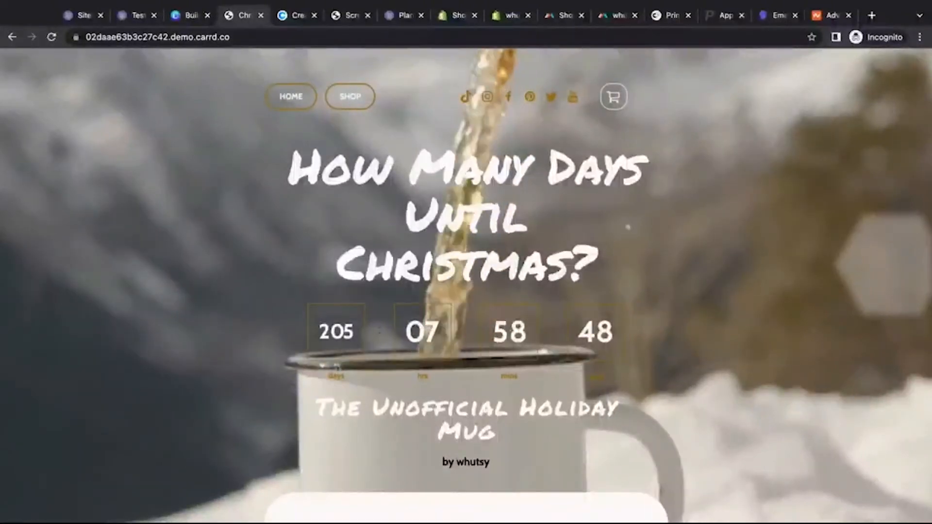
pyautogui.click(620, 22)
# Open Printful's quick designs library and search it for 'santa'.
pyautogui.scroll(-1, 359, 250)
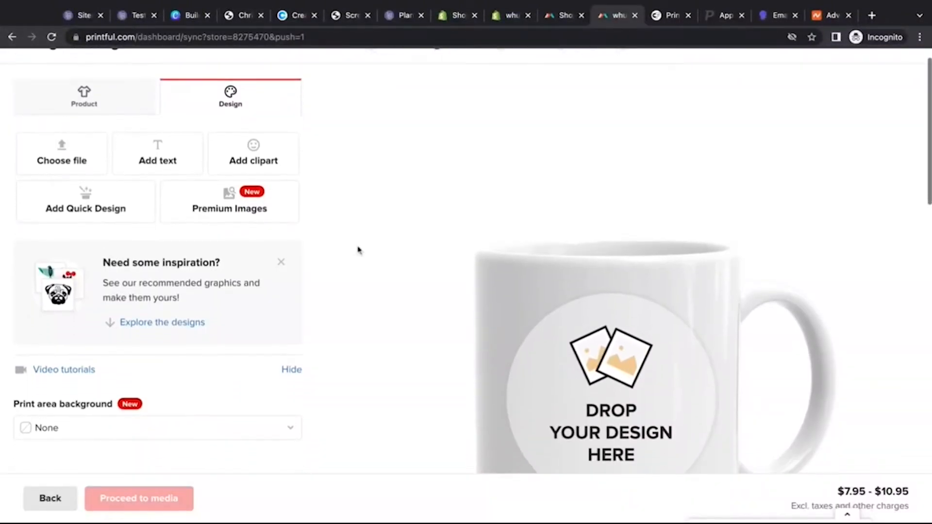
pyautogui.scroll(-2, 358, 250)
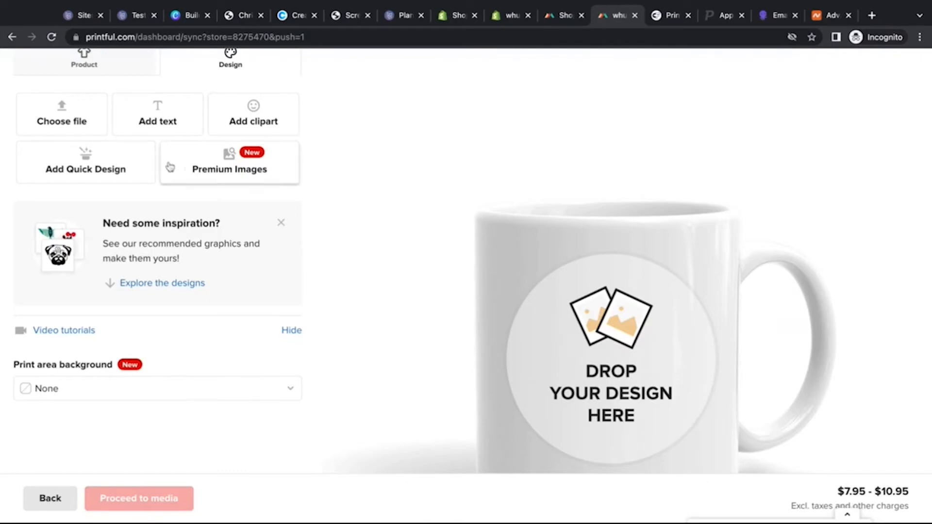
pyautogui.click(131, 168)
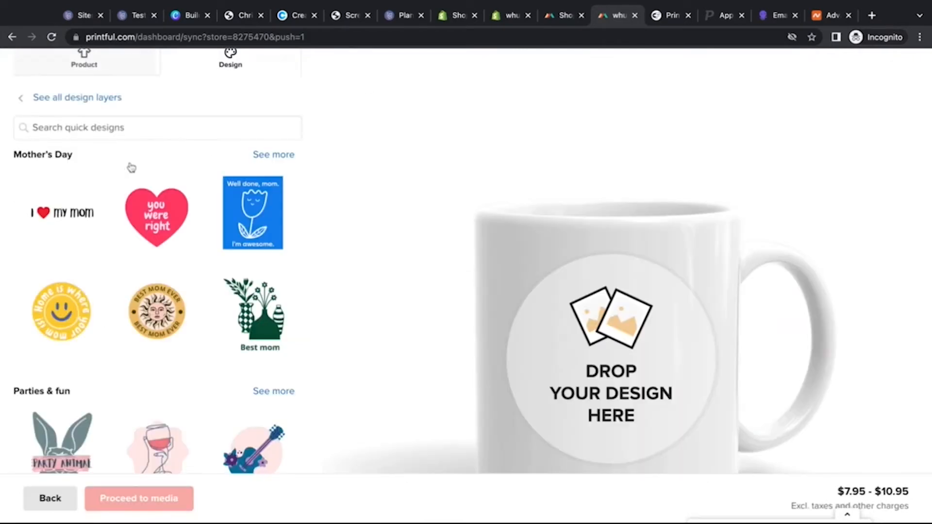
pyautogui.click(161, 132)
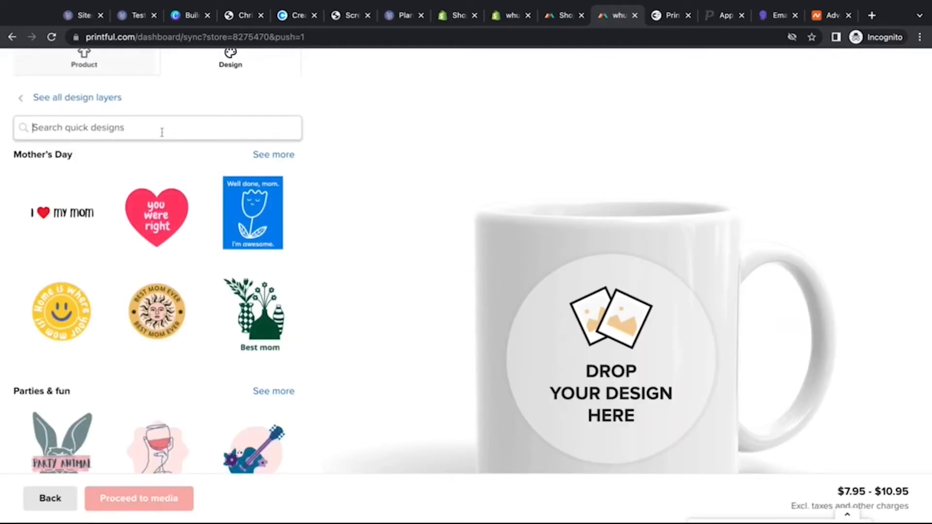
pyautogui.write('santa')
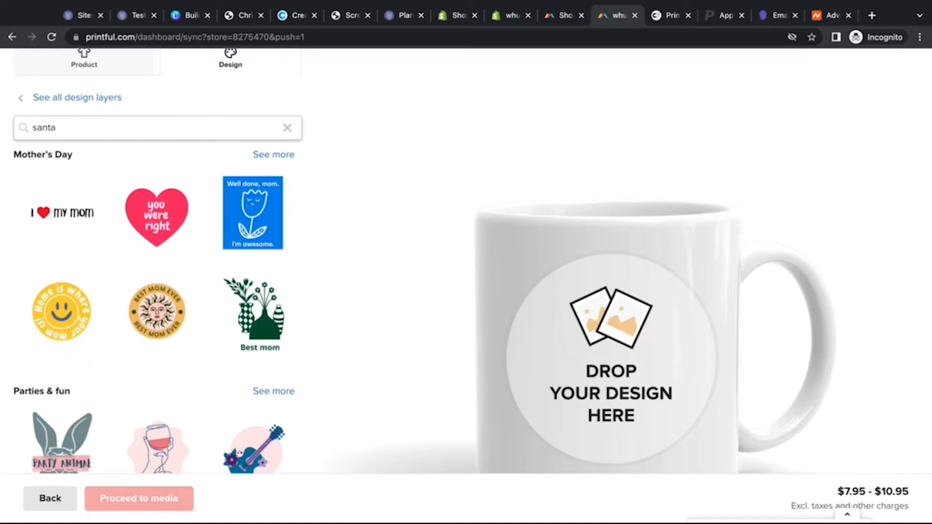
# Browse the santa quick design results, then clear the search back to the defaults.
pyautogui.scroll(-2, 189, 239)
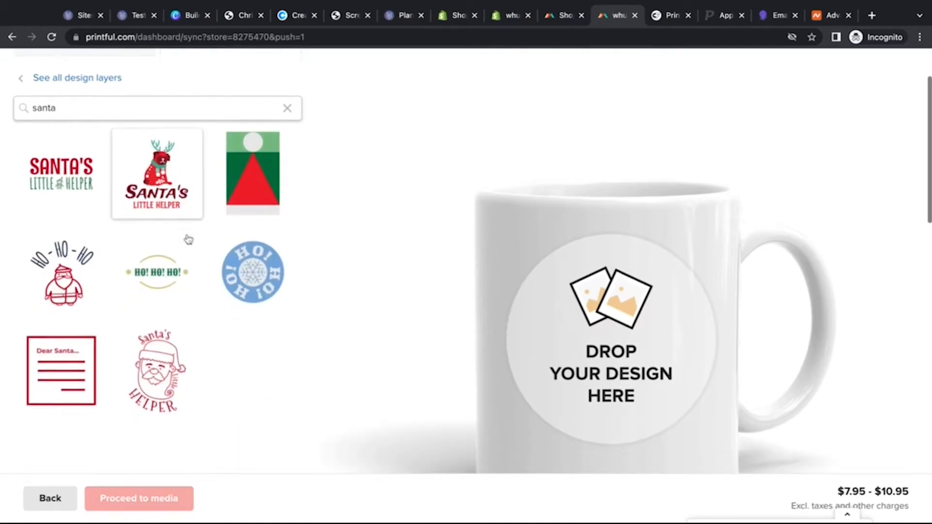
pyautogui.scroll(-3, 188, 239)
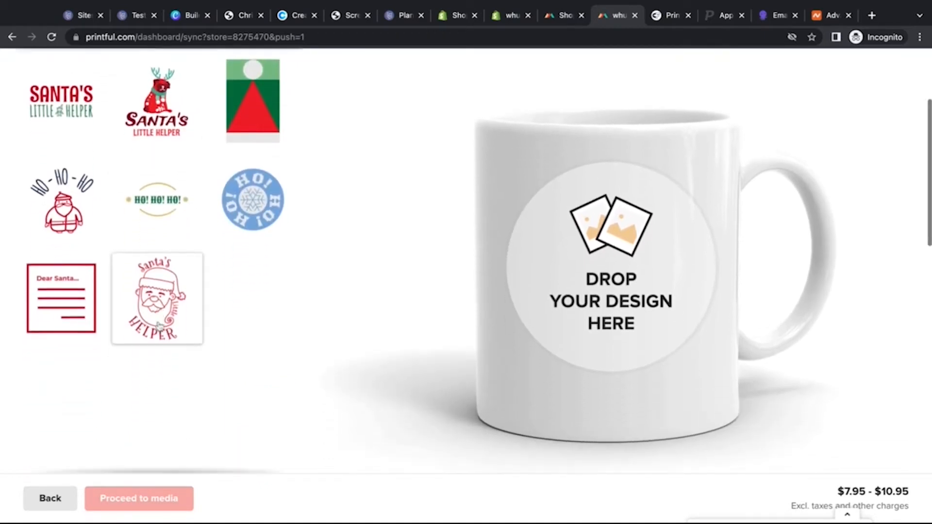
pyautogui.scroll(-2, 159, 326)
pyautogui.scroll(3, 157, 327)
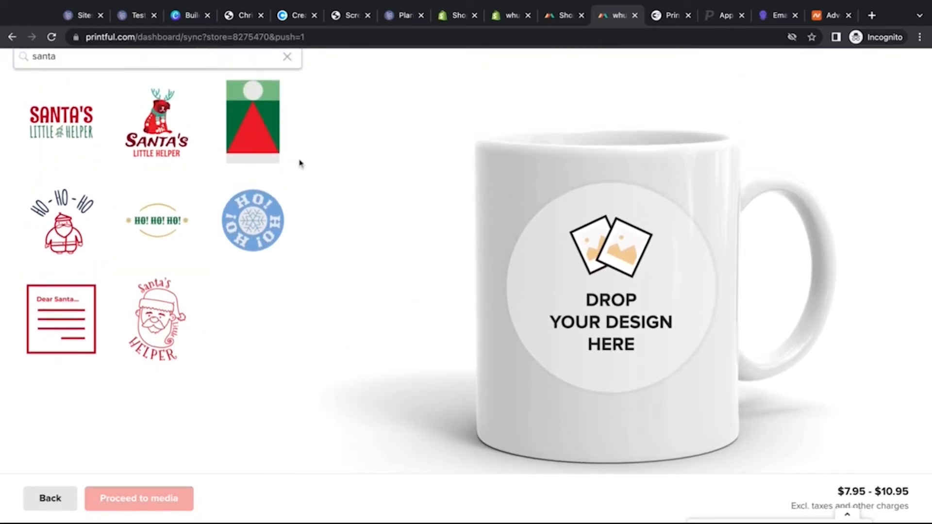
pyautogui.scroll(4, 62, 220)
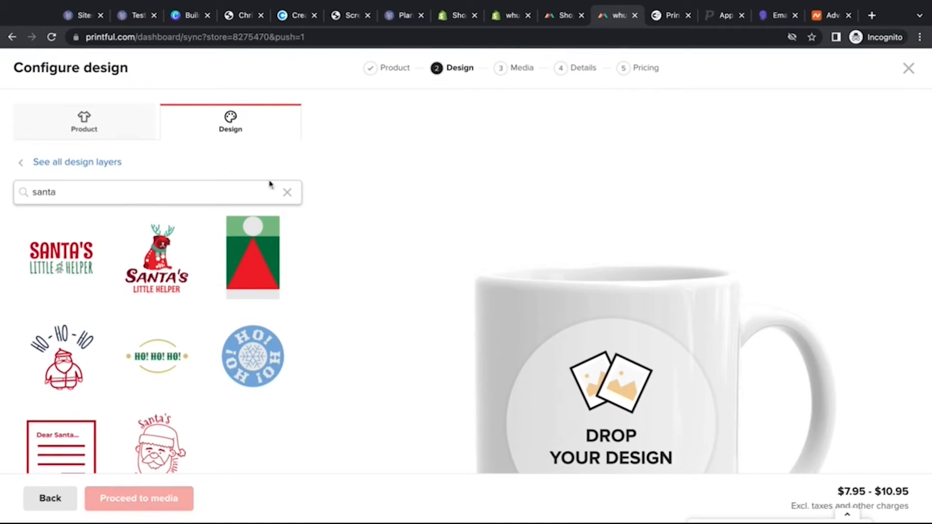
pyautogui.click(287, 192)
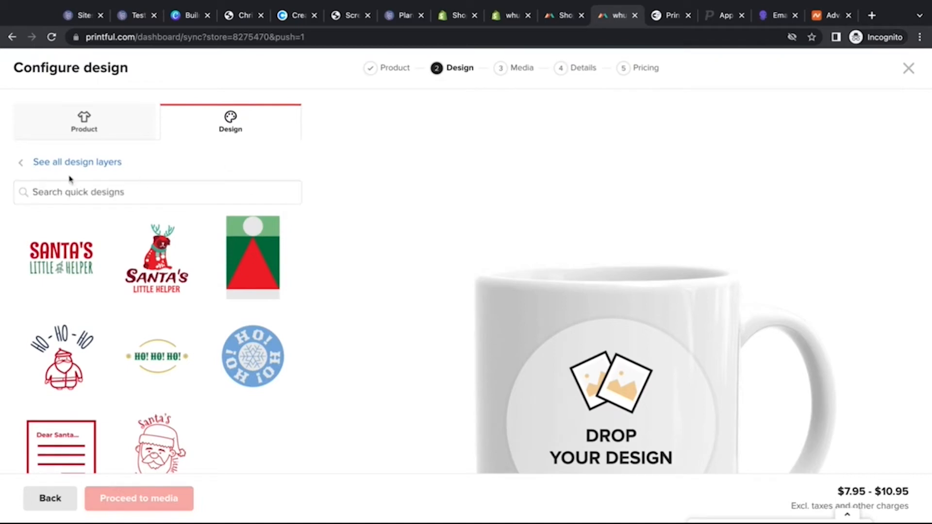
# Search Printful's clipart collection for 'santa' and browse the results.
pyautogui.click(33, 165)
pyautogui.click(229, 191)
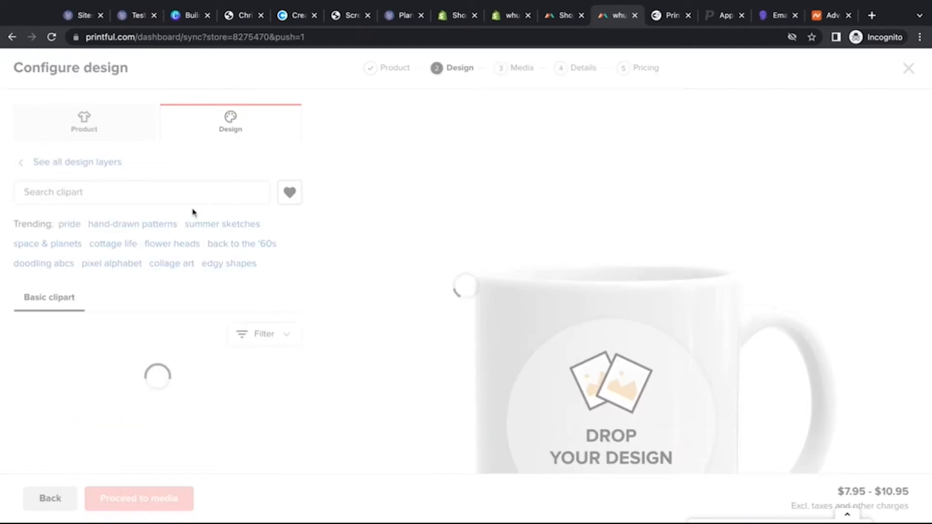
pyautogui.click(149, 196)
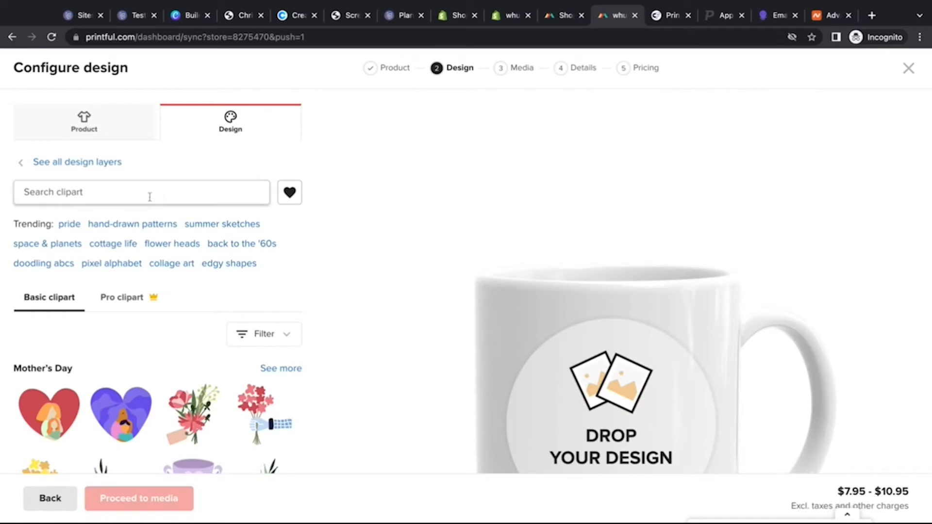
pyautogui.write('santa')
pyautogui.press('Return')
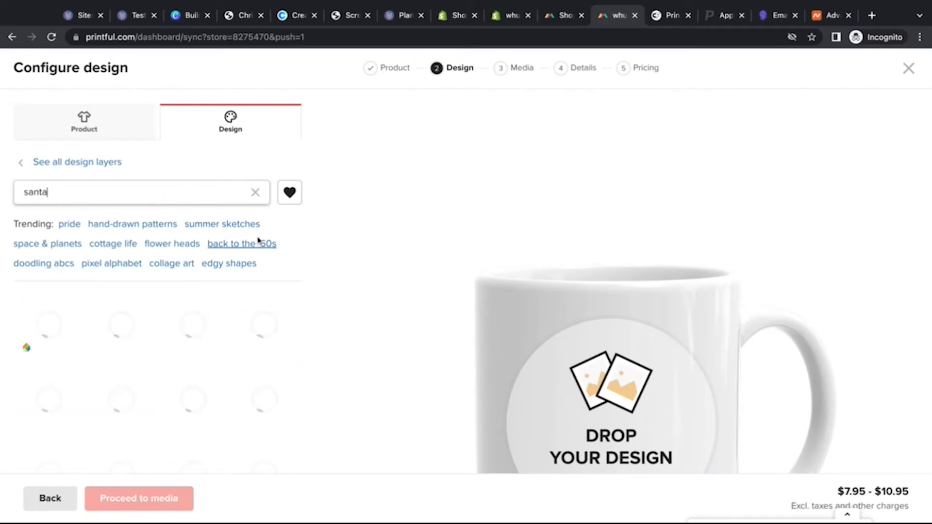
pyautogui.scroll(-2, 160, 233)
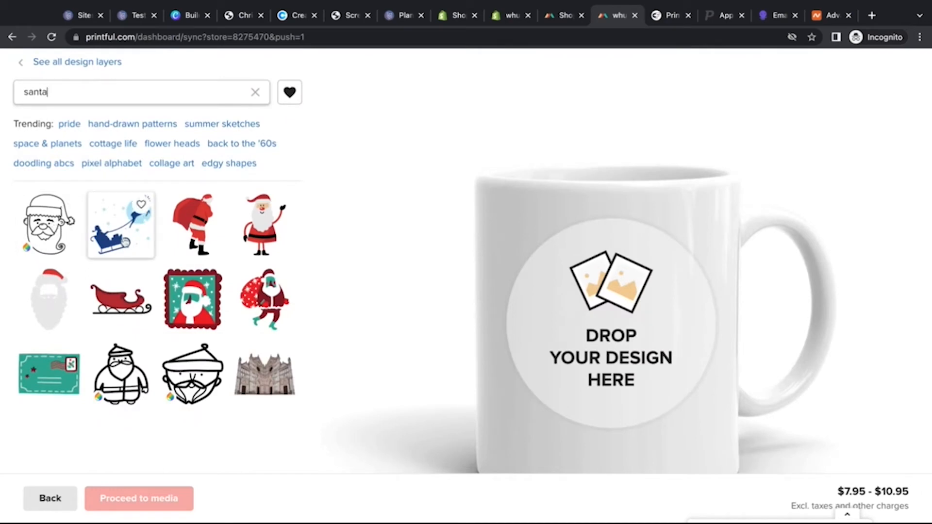
pyautogui.scroll(-2, 124, 243)
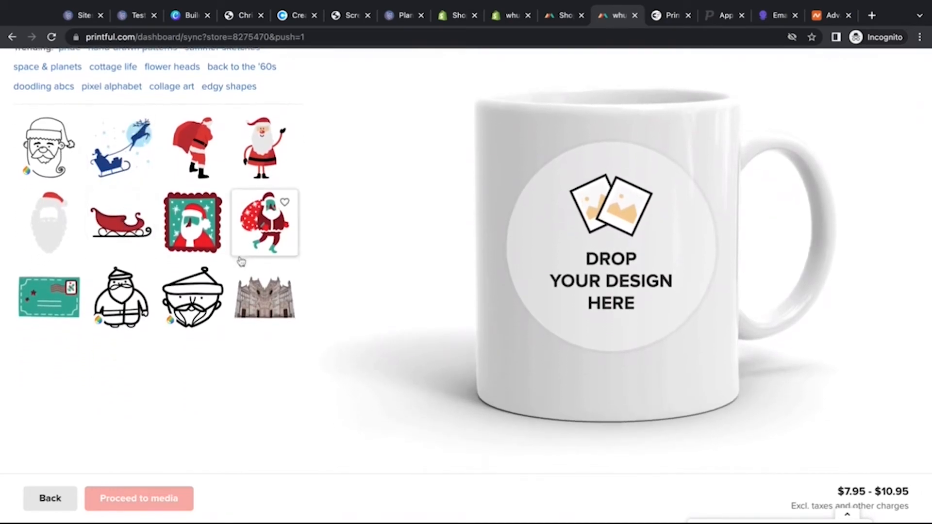
pyautogui.scroll(-2, 241, 261)
pyautogui.scroll(-2, 121, 306)
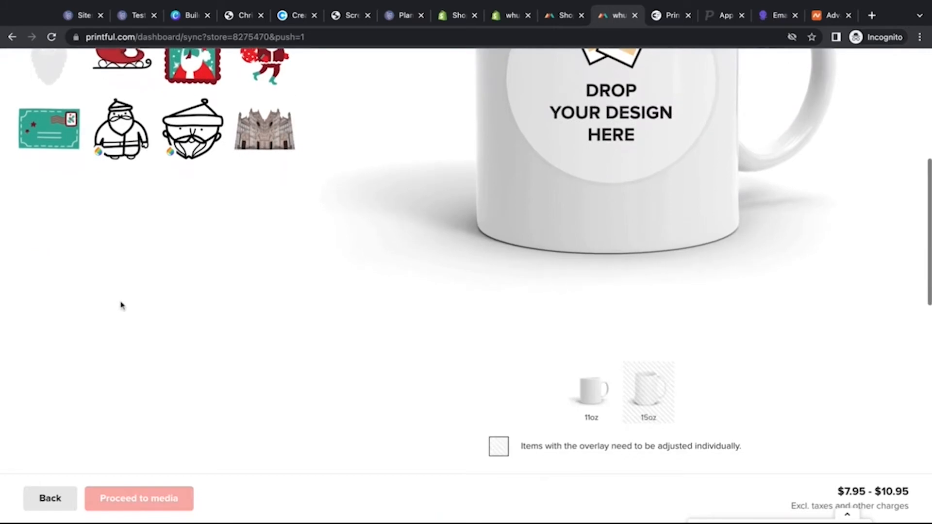
pyautogui.scroll(-3, 121, 306)
pyautogui.scroll(10, 121, 306)
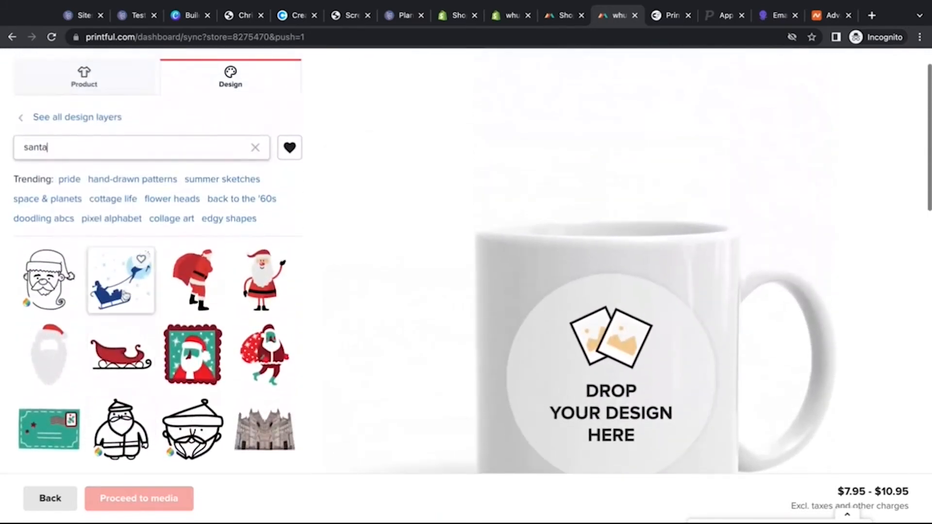
# Leave the clipart search, briefly try a text layer, then switch to the Creative Fabrica page.
pyautogui.click(36, 117)
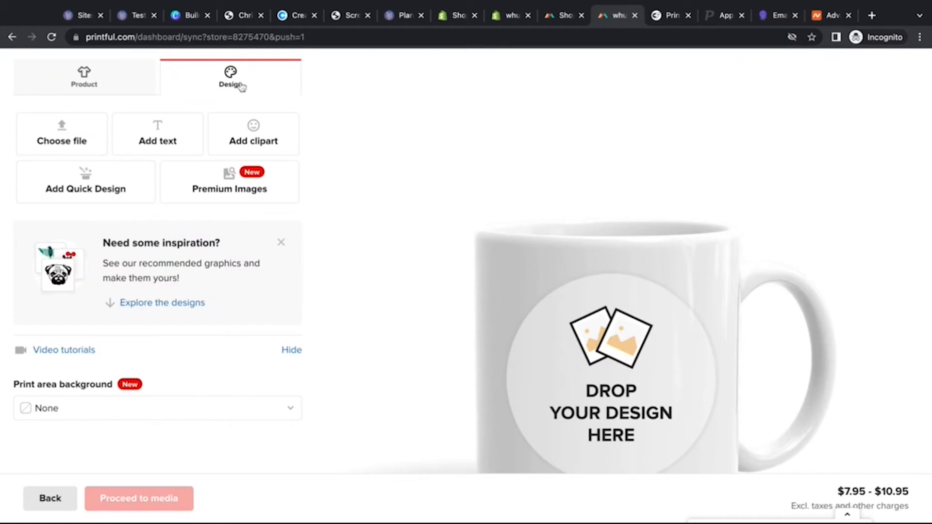
pyautogui.click(191, 145)
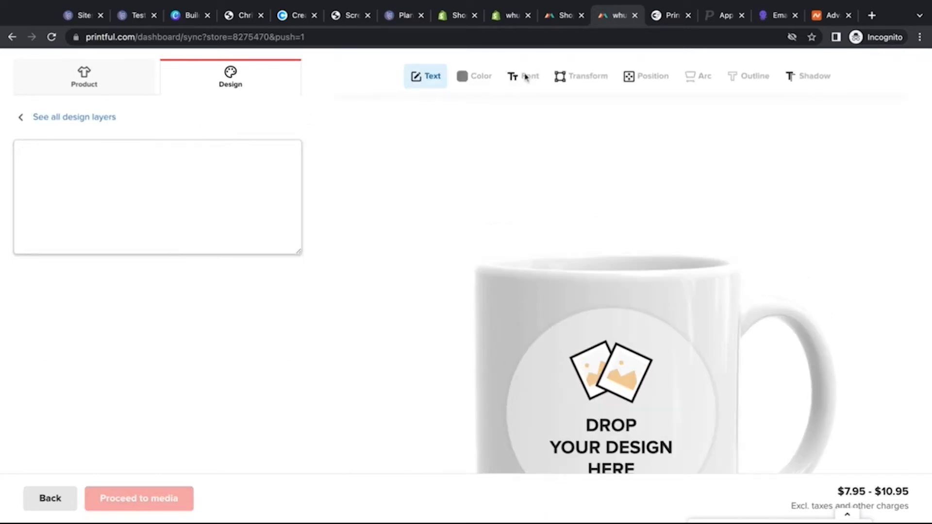
pyautogui.click(95, 122)
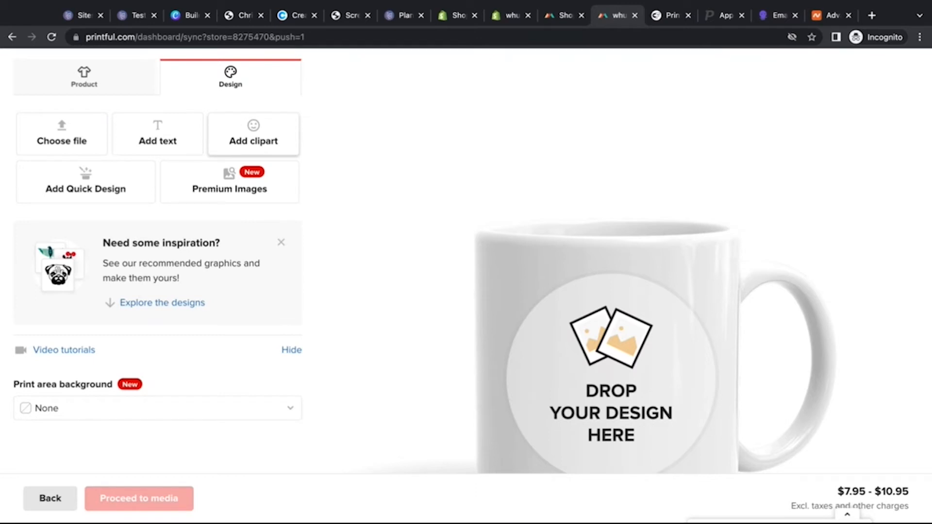
pyautogui.scroll(2, 324, 171)
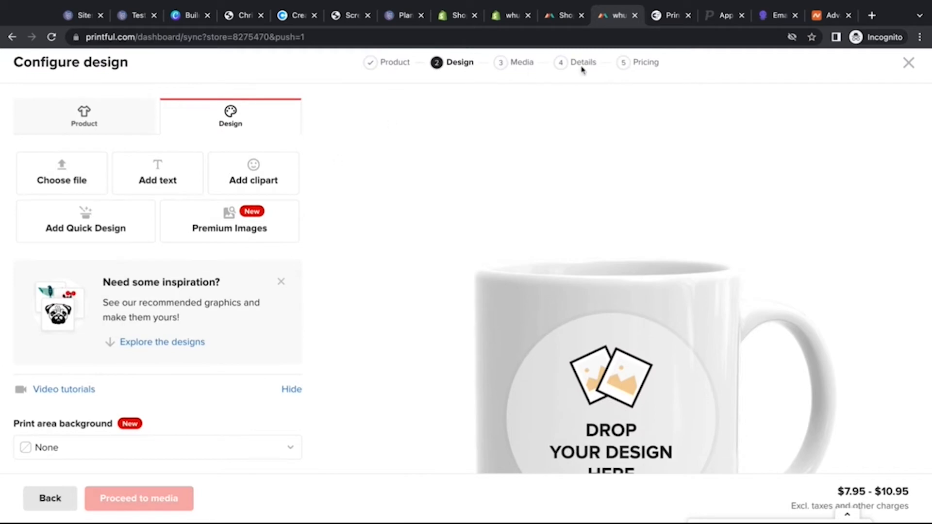
pyautogui.click(659, 18)
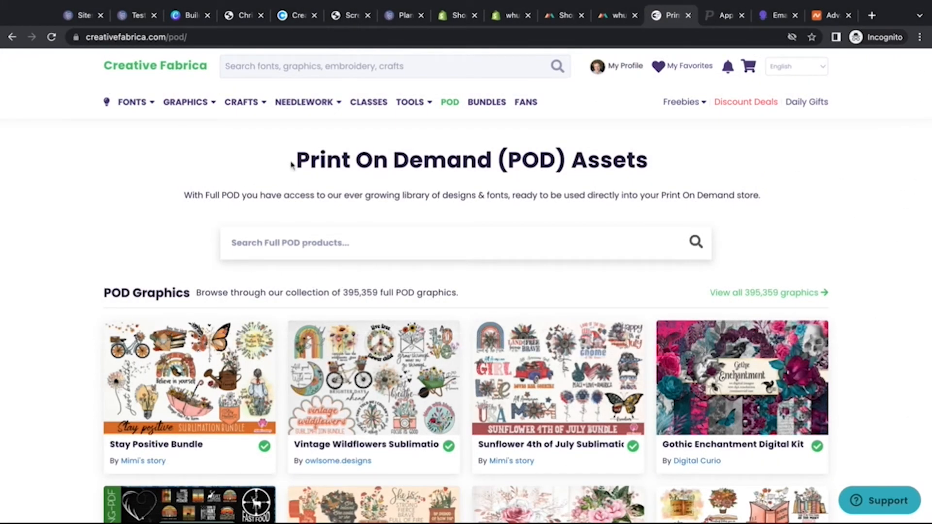
pyautogui.moveTo(293, 163); pyautogui.dragTo(665, 171)
pyautogui.click(684, 168)
pyautogui.scroll(-2, 235, 241)
pyautogui.scroll(-7, 235, 241)
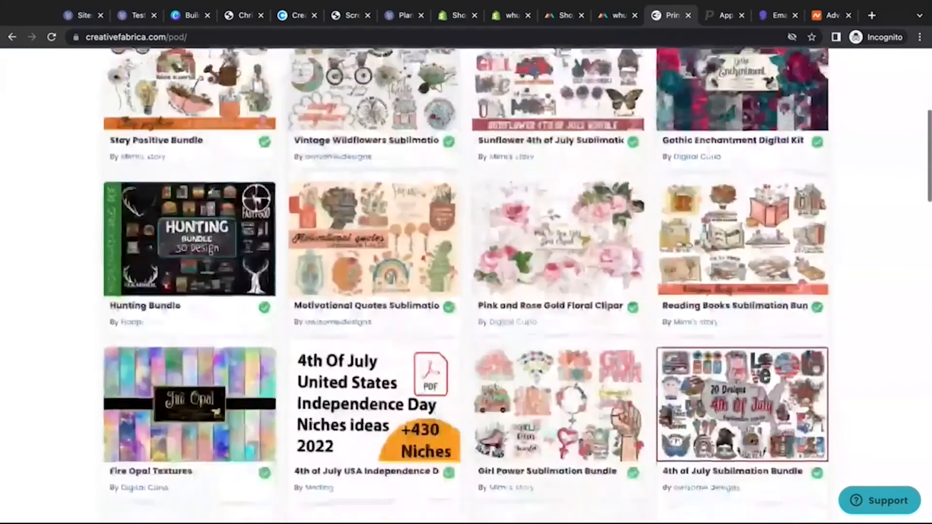
pyautogui.scroll(-4, 73, 324)
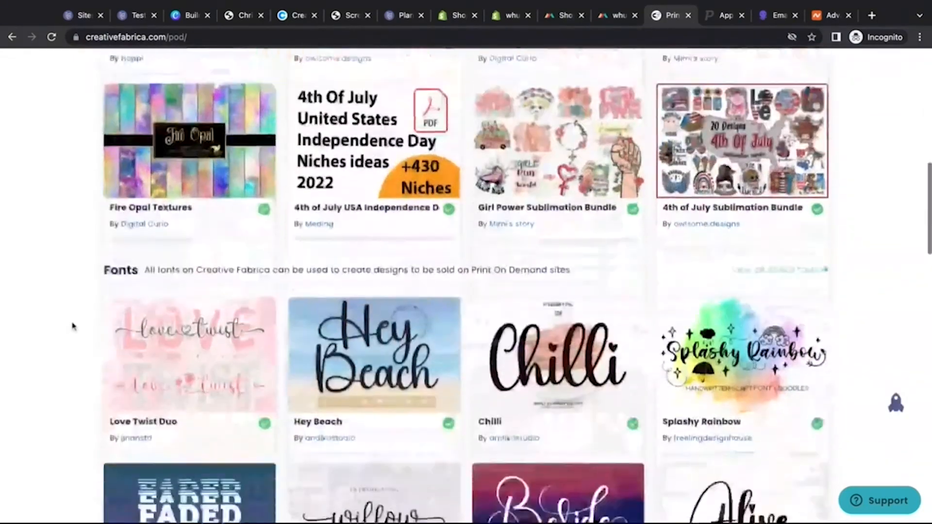
pyautogui.scroll(-4, 73, 324)
pyautogui.scroll(4, 73, 325)
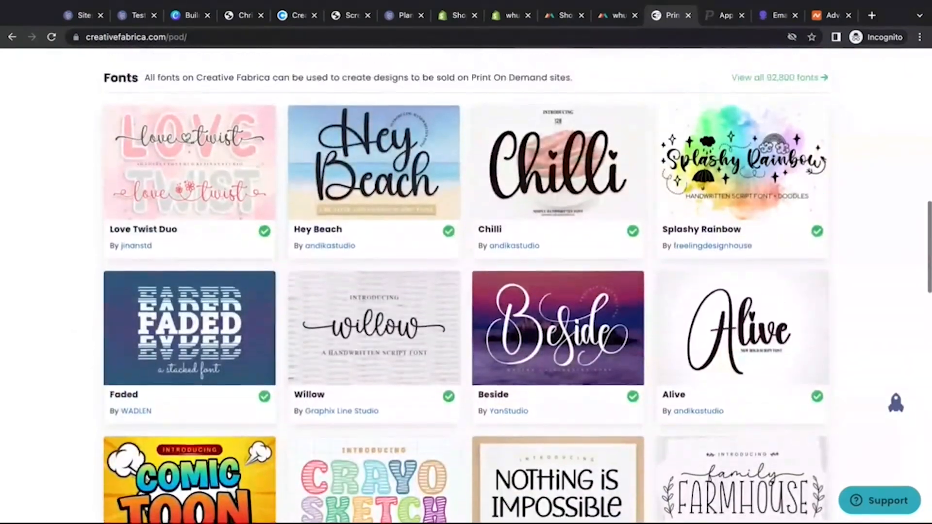
pyautogui.scroll(12, 73, 324)
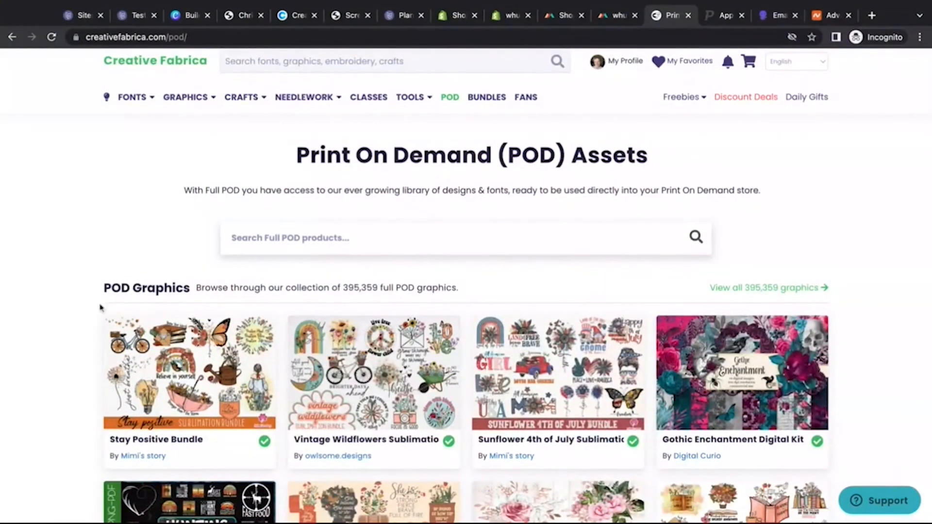
# Search Creative Fabrica's print-on-demand products for 'santa'.
pyautogui.click(300, 242)
pyautogui.write('santa')
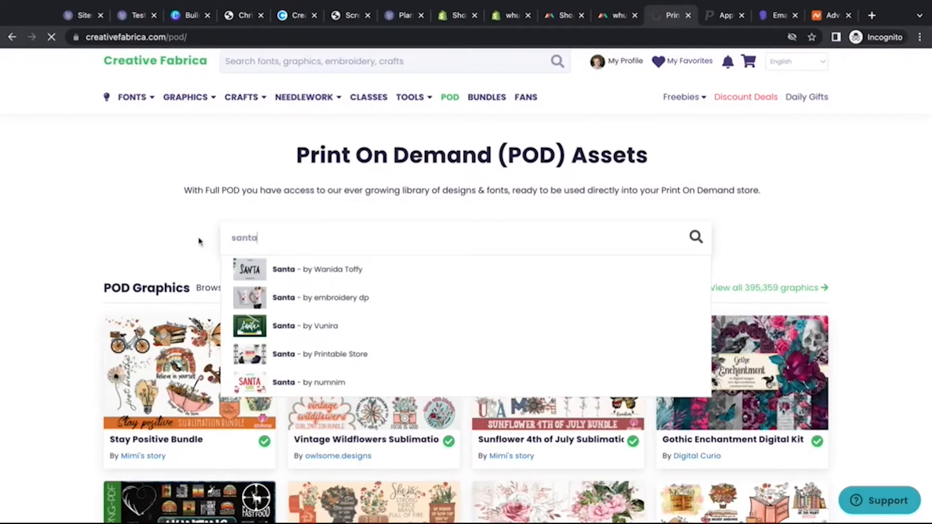
pyautogui.press('Return')
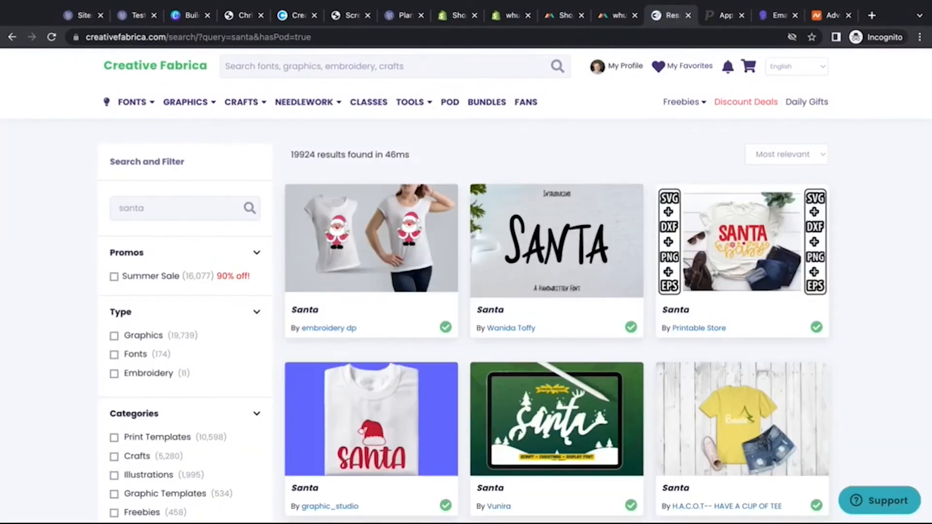
pyautogui.scroll(-3, 466, 291)
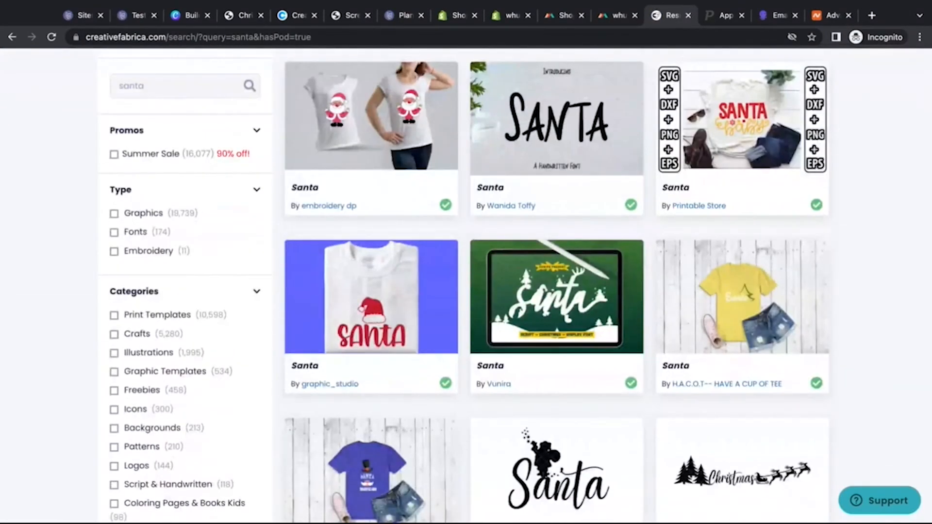
pyautogui.scroll(1, 466, 291)
pyautogui.scroll(1, 465, 291)
# Try 'winking santa', revert to plain 'santa', and filter results to Graphics only.
pyautogui.click(121, 182)
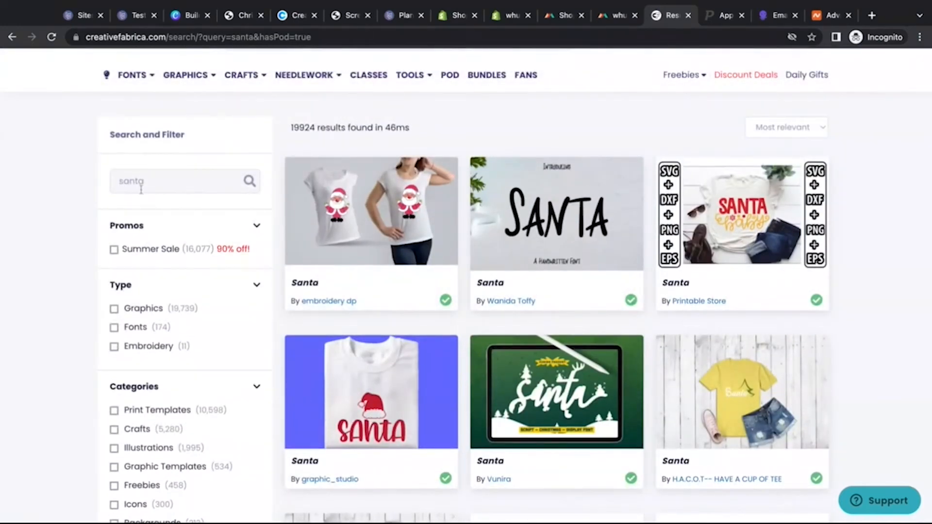
pyautogui.write('wink')
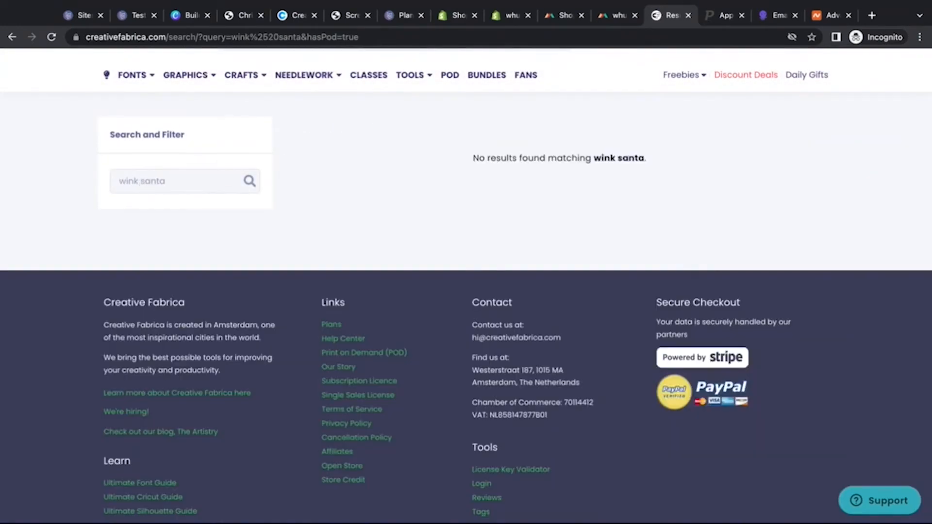
pyautogui.press('BackSpace')
pyautogui.write('ing')
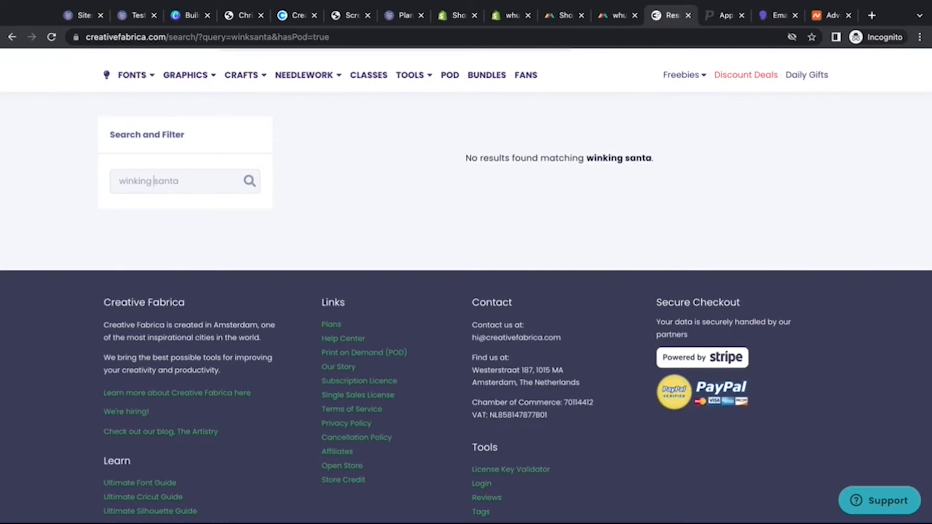
pyautogui.moveTo(150, 181); pyautogui.dragTo(119, 181)
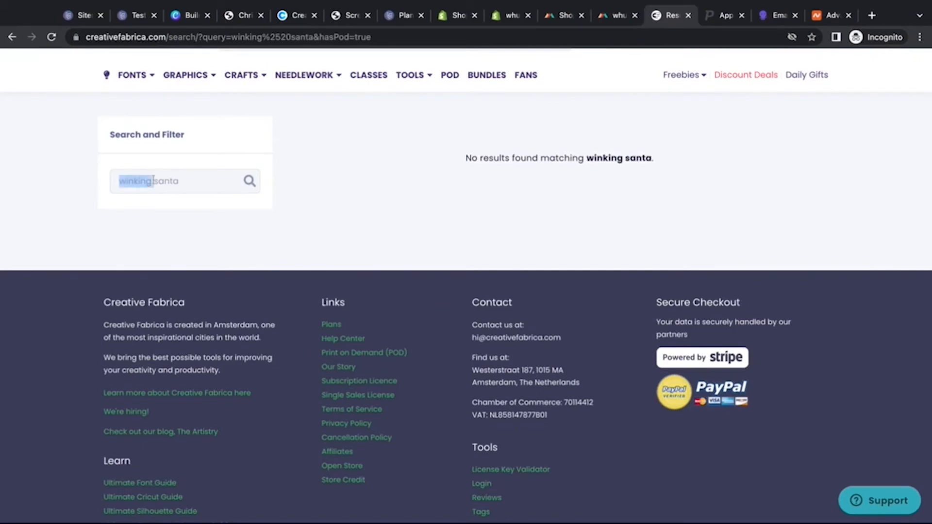
pyautogui.press('BackSpace')
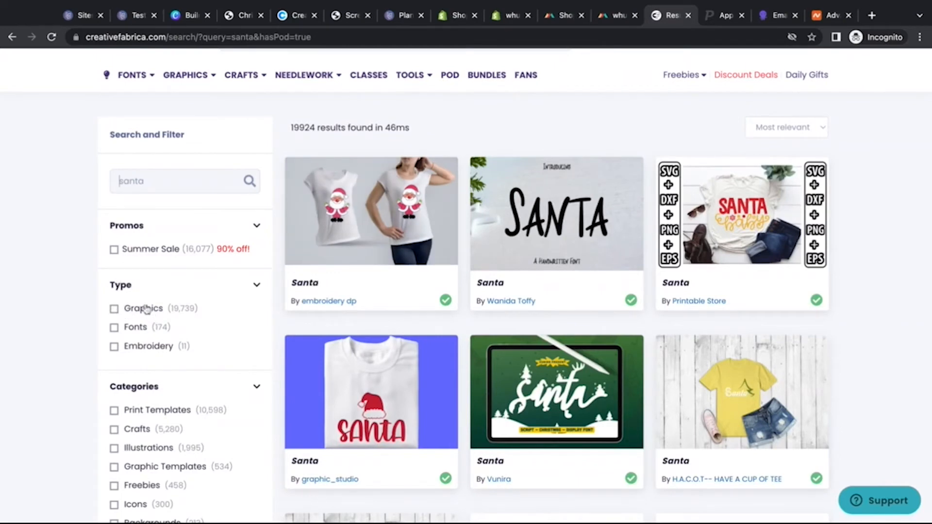
pyautogui.click(114, 309)
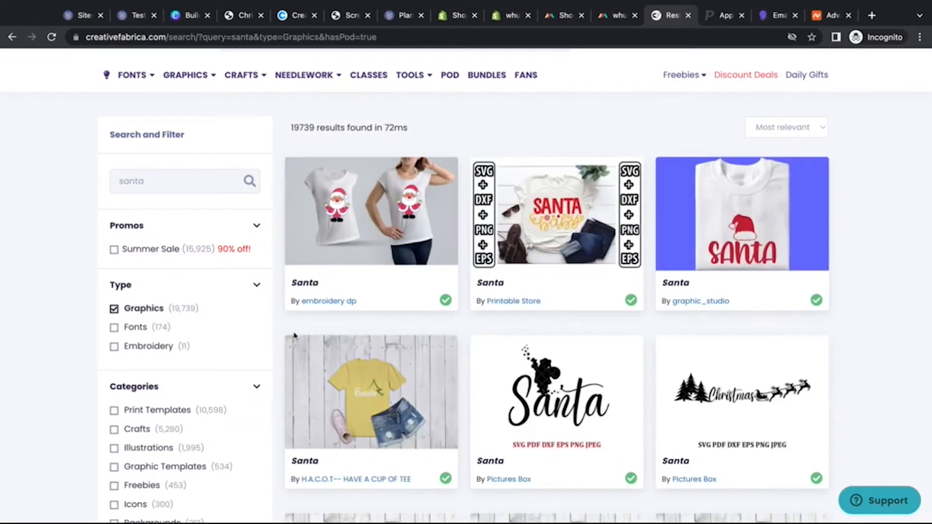
pyautogui.scroll(-10, 293, 335)
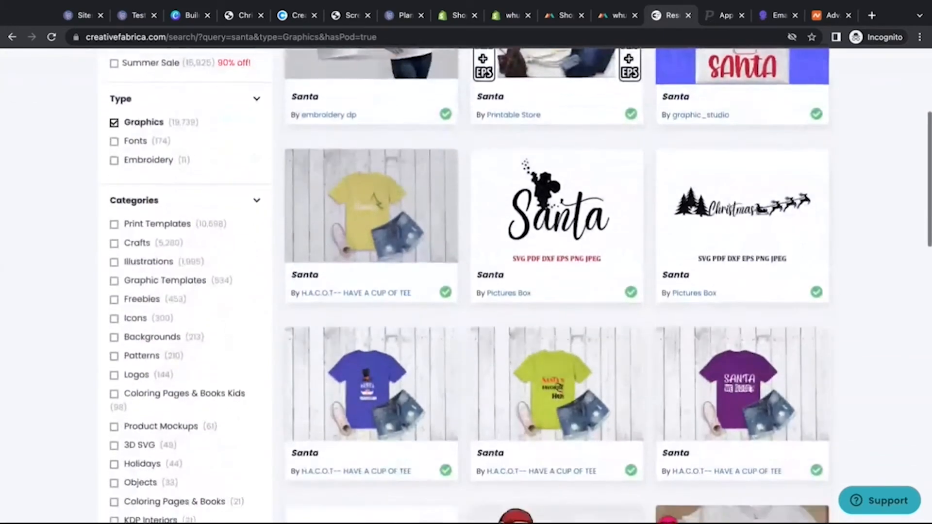
pyautogui.scroll(-2, 294, 335)
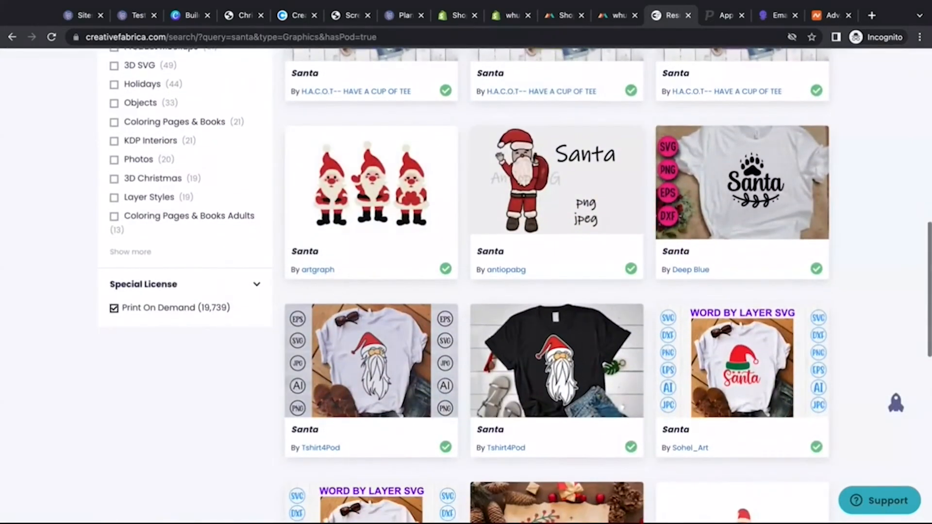
pyautogui.scroll(-7, 516, 285)
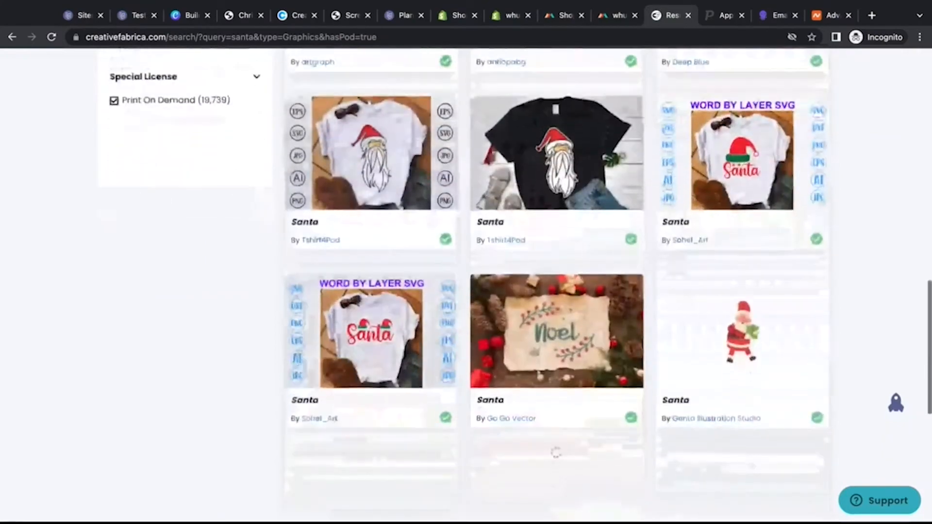
pyautogui.scroll(-4, 372, 340)
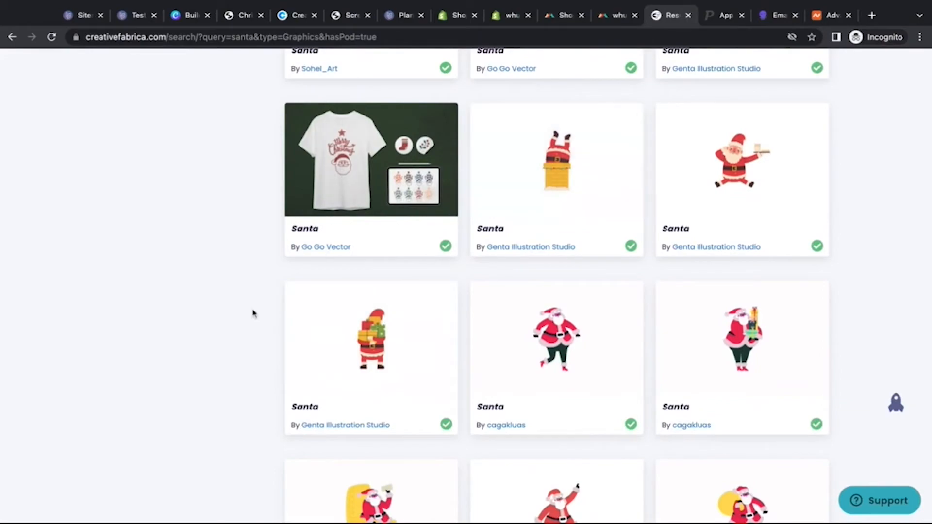
pyautogui.scroll(-9, 253, 313)
pyautogui.scroll(-8, 253, 314)
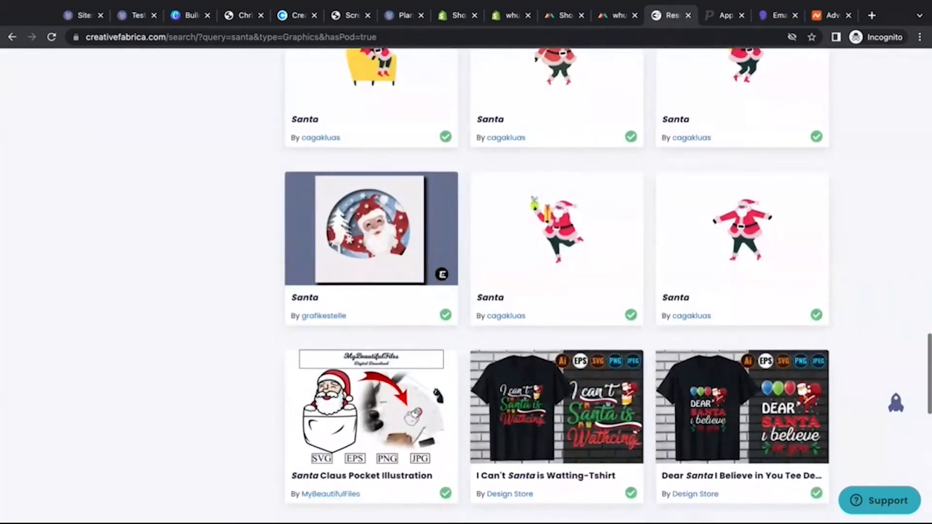
pyautogui.scroll(-13, 557, 291)
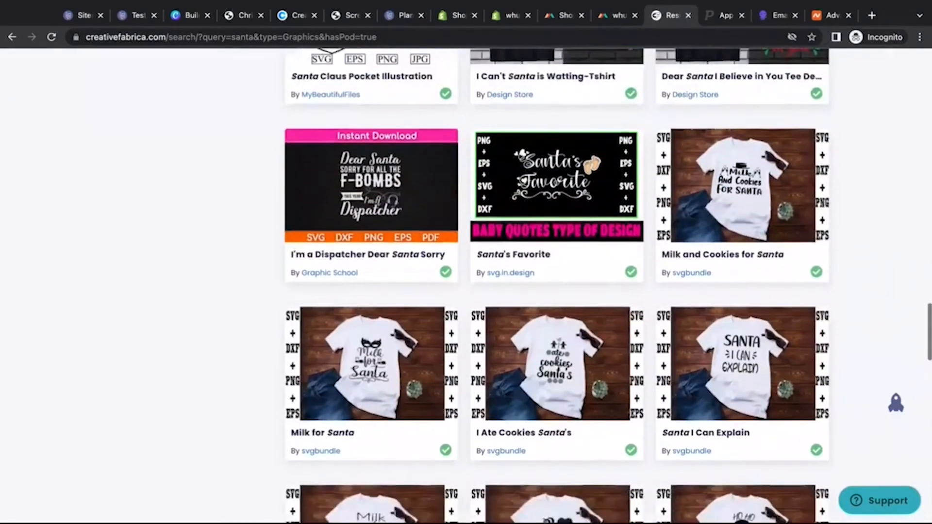
pyautogui.scroll(-10, 556, 291)
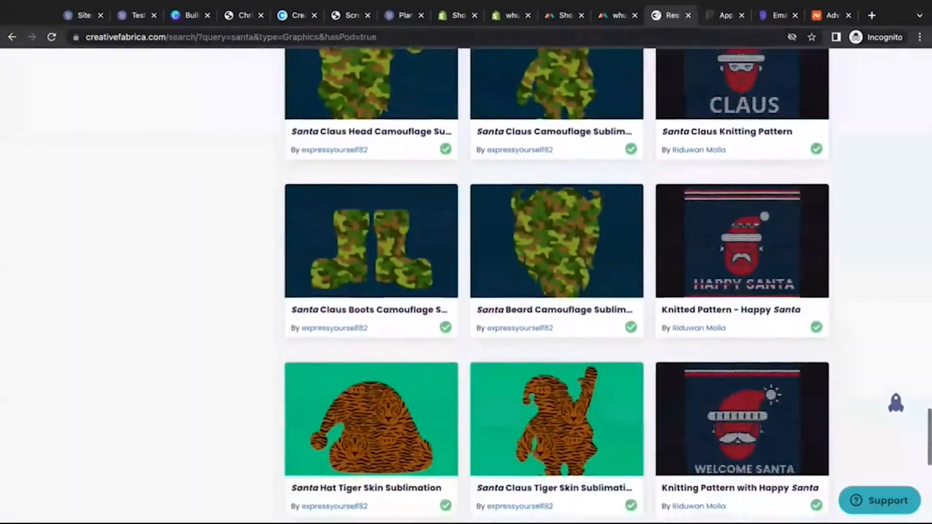
pyautogui.scroll(-19, 557, 291)
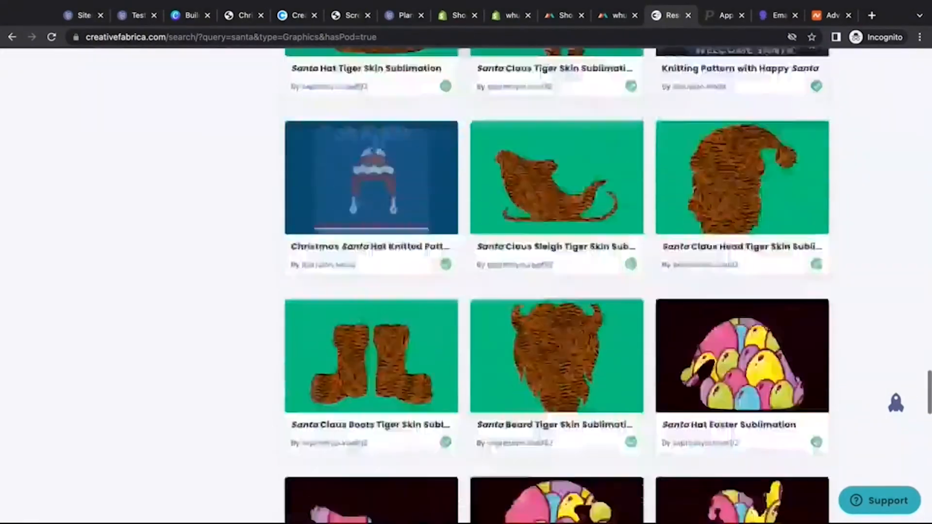
pyautogui.scroll(-5, 556, 292)
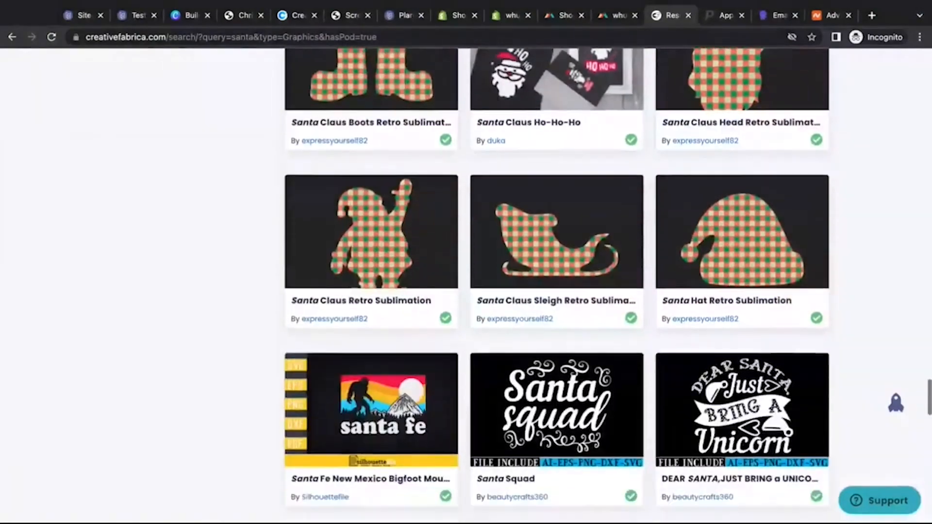
pyautogui.scroll(-15, 270, 287)
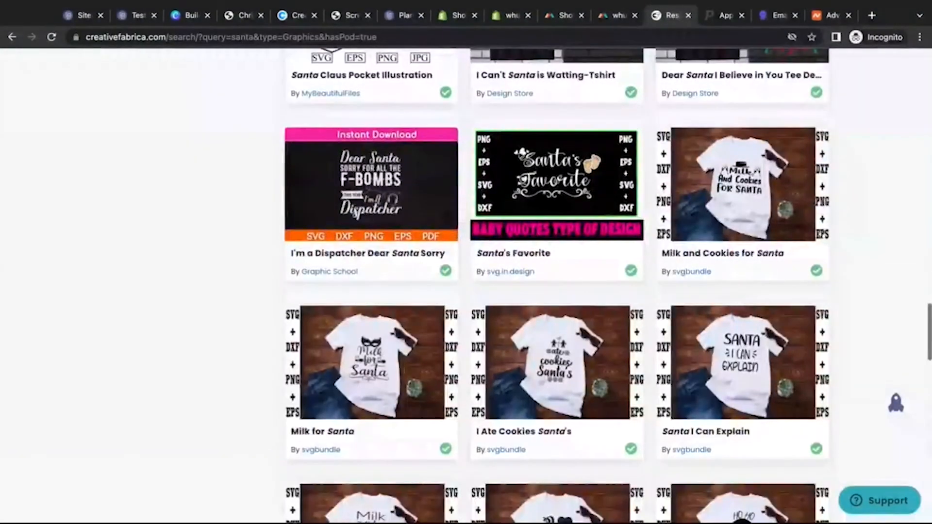
pyautogui.scroll(-15, 556, 291)
pyautogui.scroll(-15, 557, 291)
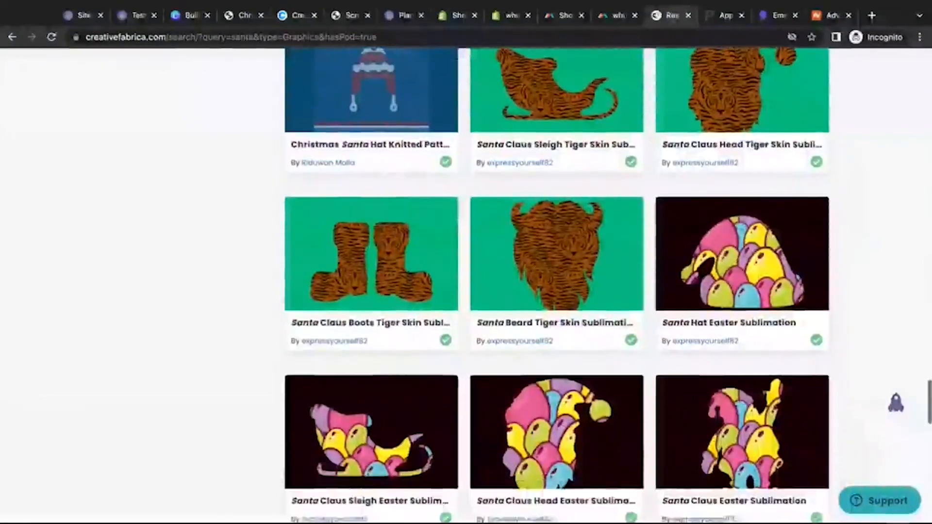
pyautogui.scroll(-15, 556, 291)
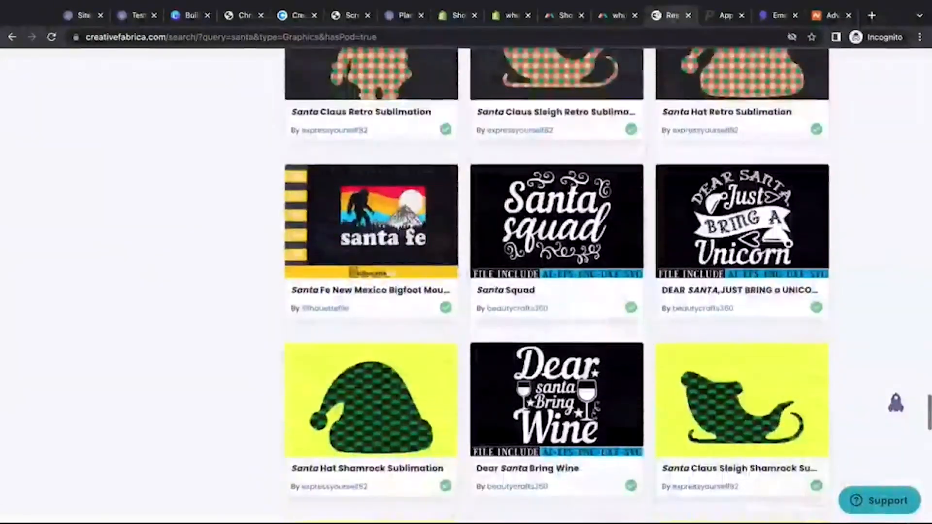
pyautogui.scroll(-15, 557, 291)
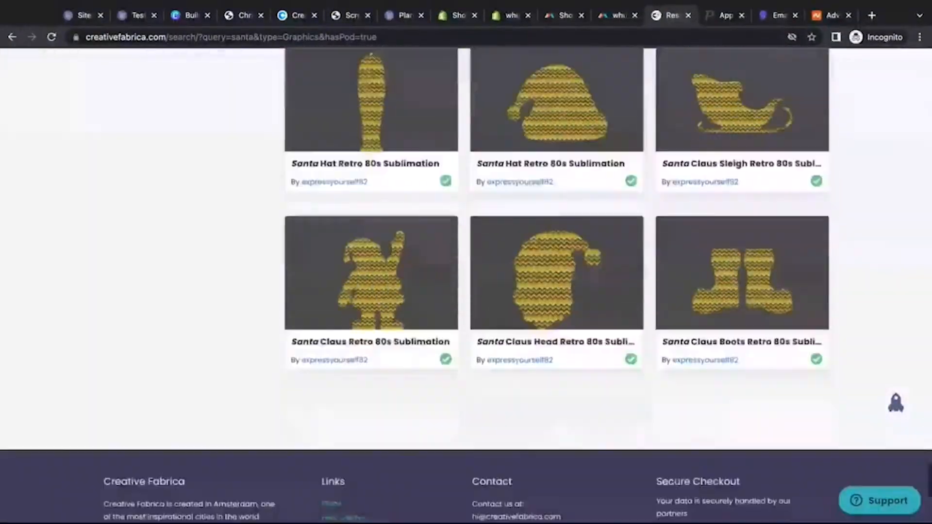
pyautogui.scroll(-10, 557, 291)
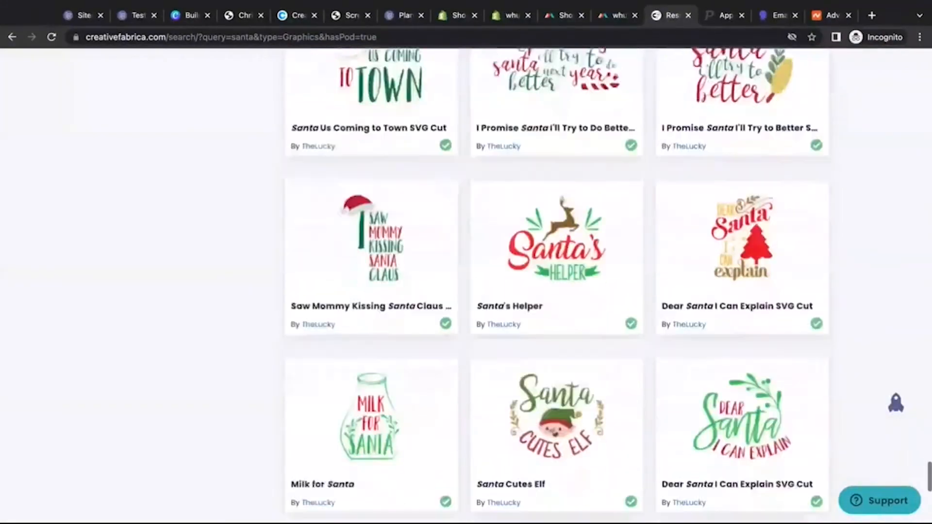
pyautogui.scroll(-12, 556, 291)
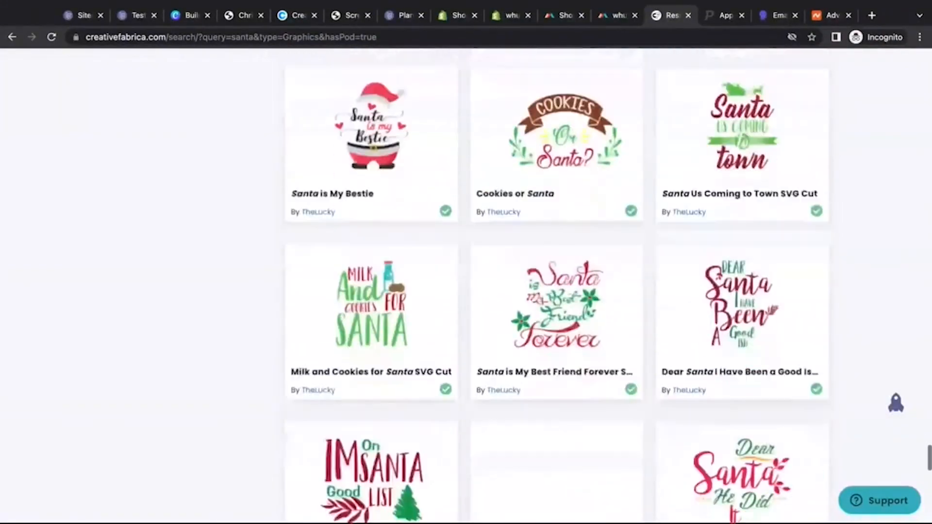
pyautogui.scroll(-10, 557, 291)
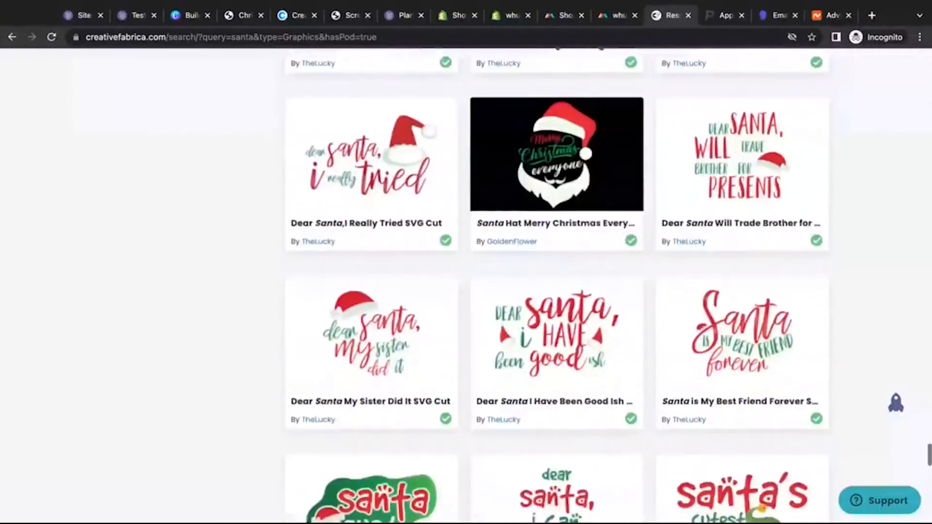
pyautogui.scroll(-15, 557, 291)
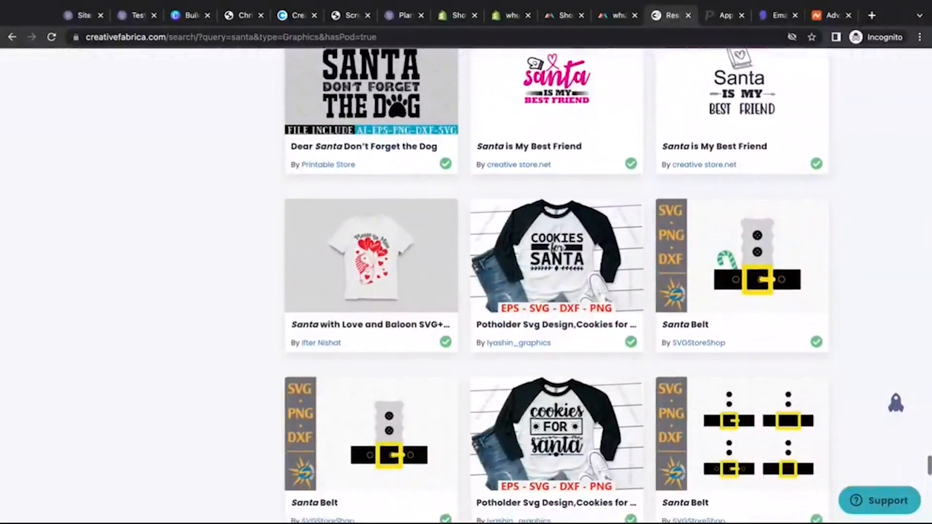
pyautogui.scroll(-10, 556, 292)
pyautogui.scroll(-5, 556, 291)
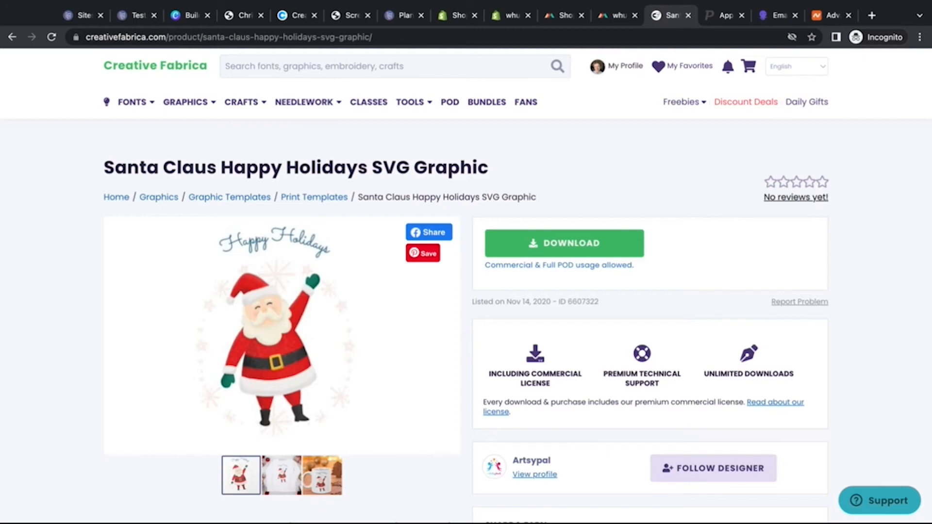
# Download the Santa Claus Happy Holidays SVG Graphic and open the downloaded zip.
pyautogui.click(617, 238)
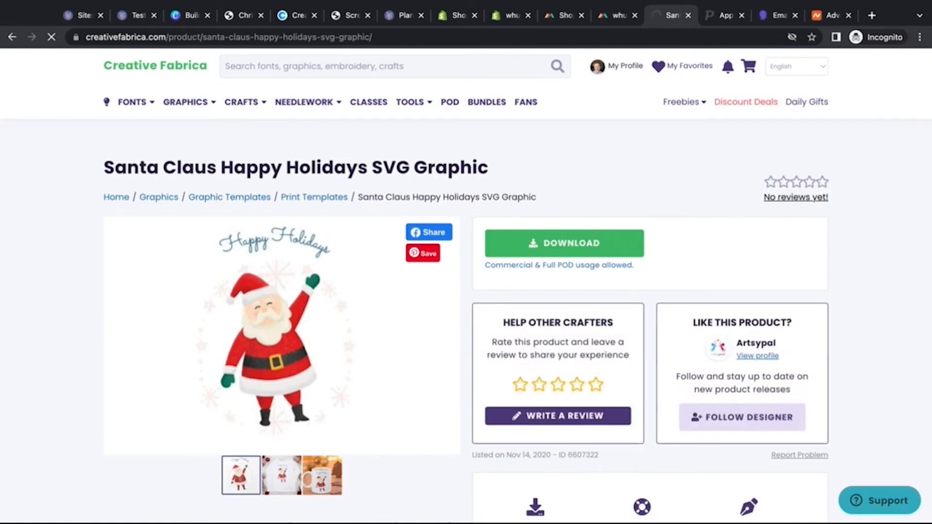
pyautogui.click(68, 506)
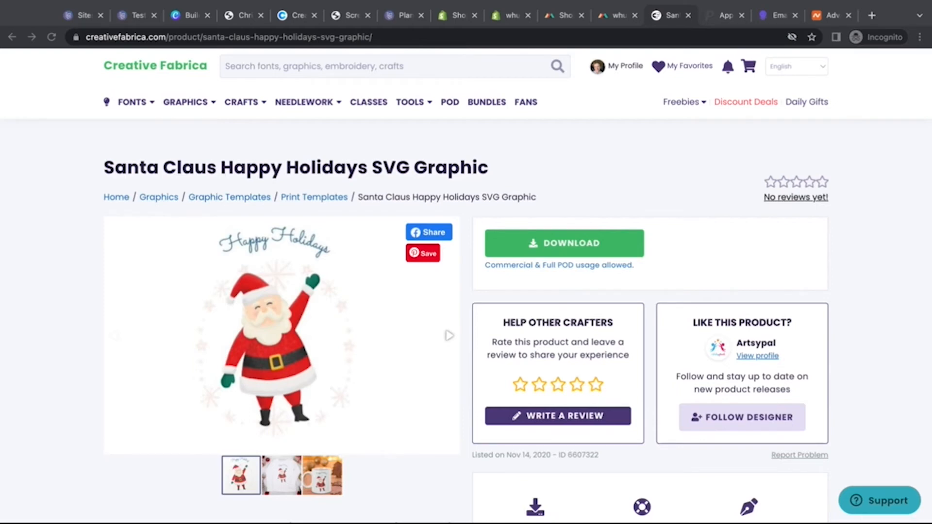
# Place the Happy-Holidays Santa image onto the Printful mug design and dismiss the tips.
pyautogui.hotkey('ctrl', 'shift', 'Tab')
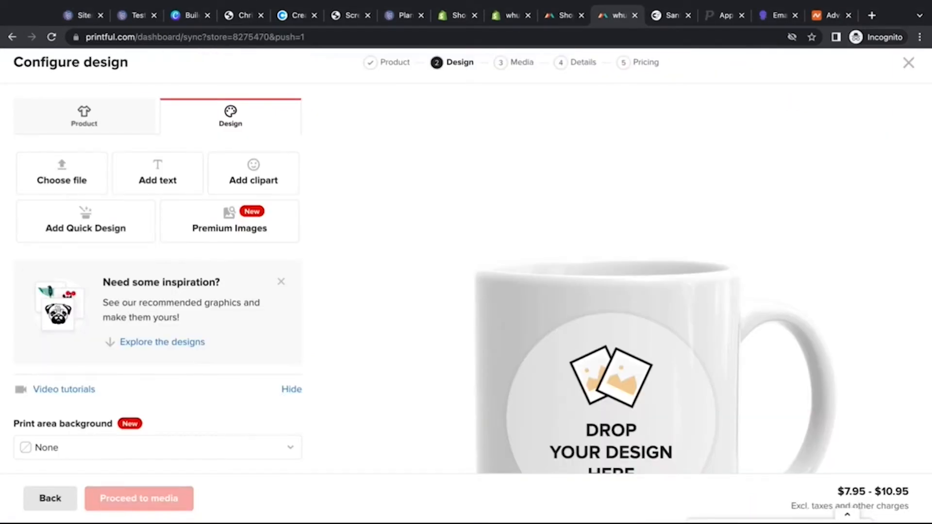
pyautogui.scroll(1, 472, 262)
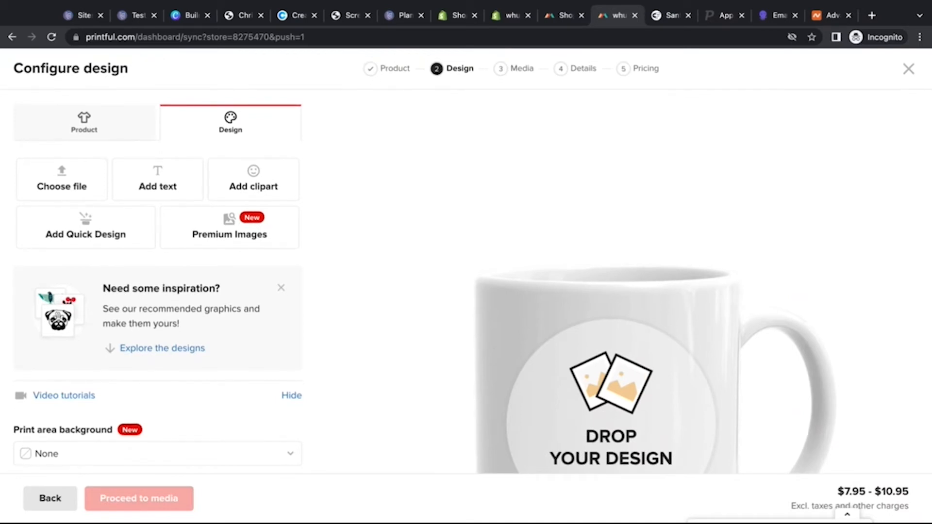
pyautogui.scroll(-3, 472, 265)
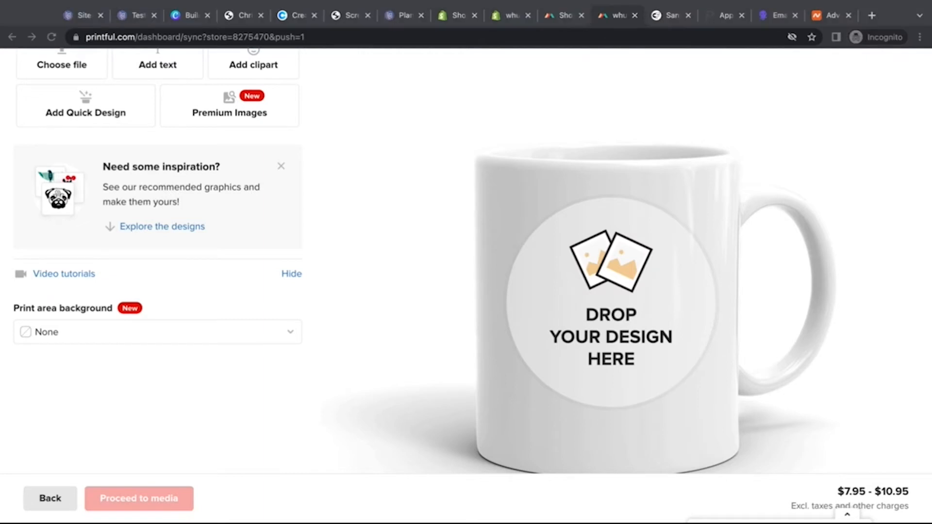
pyautogui.moveTo(611, 301); pyautogui.dragTo(420, 223)
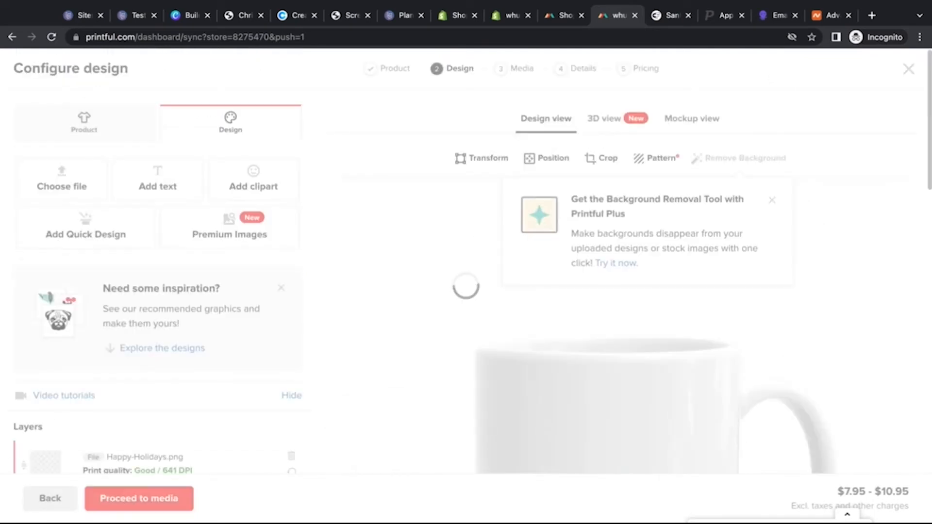
pyautogui.scroll(-2, 531, 252)
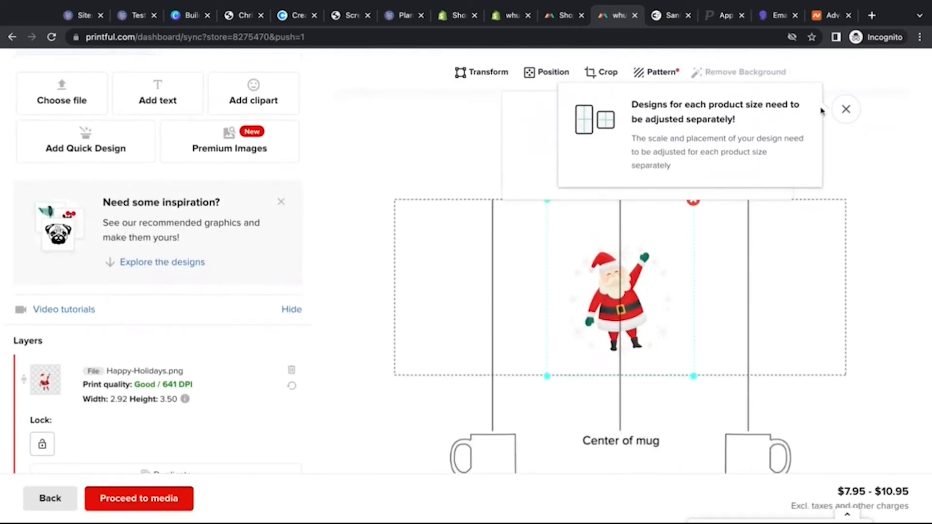
pyautogui.click(844, 110)
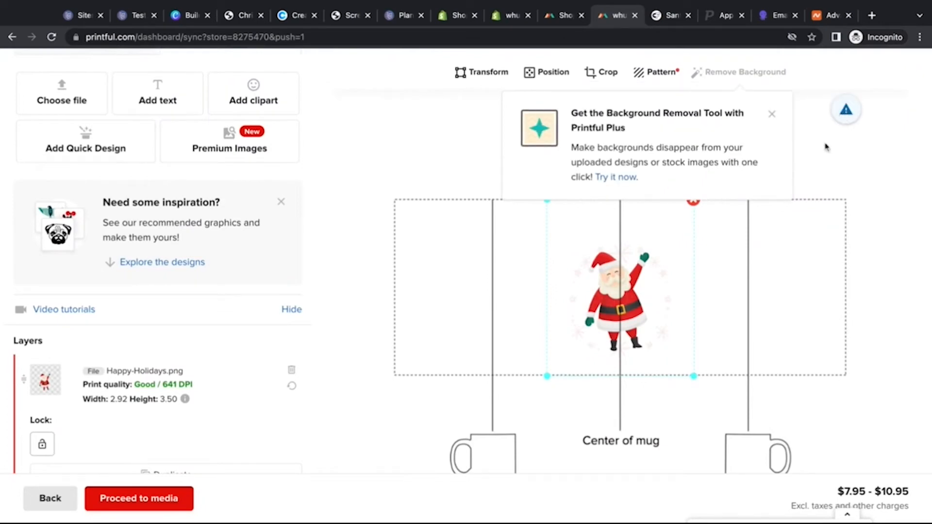
pyautogui.click(772, 115)
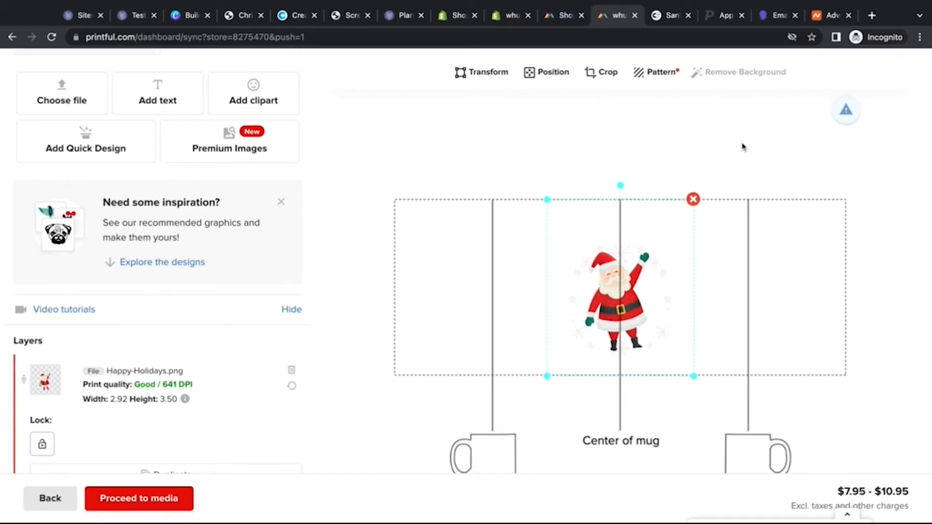
pyautogui.scroll(-1, 726, 214)
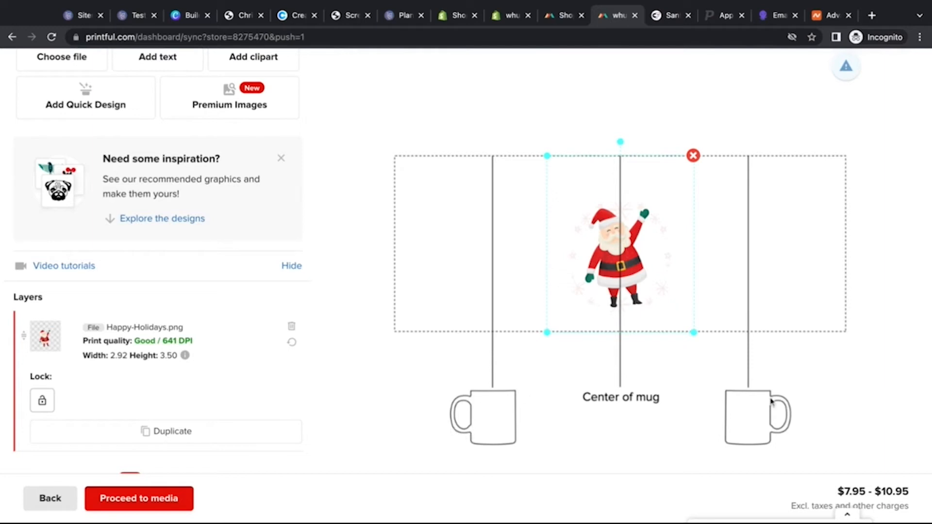
# Move the Santa to the mug's right side, enlarge it to 4.16 × 5.00, and deselect.
pyautogui.moveTo(649, 268); pyautogui.dragTo(777, 268)
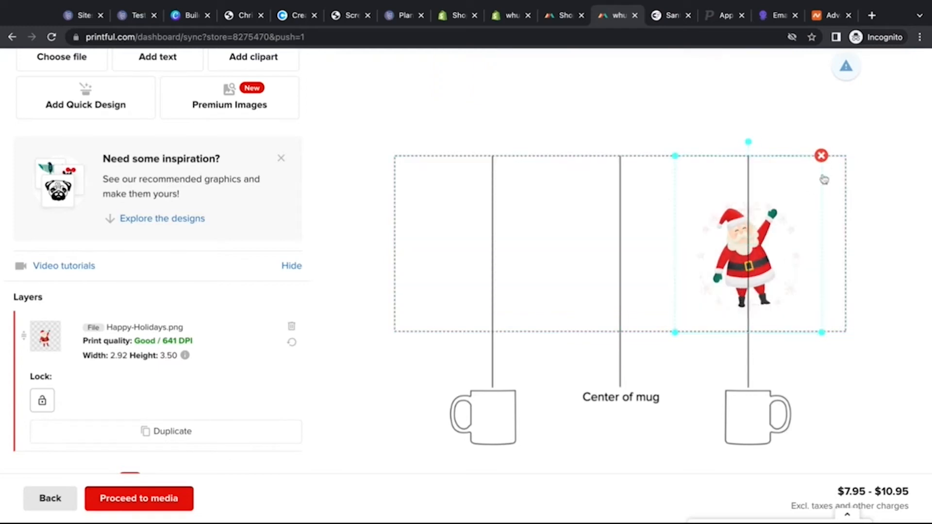
pyautogui.moveTo(822, 333); pyautogui.dragTo(839, 354)
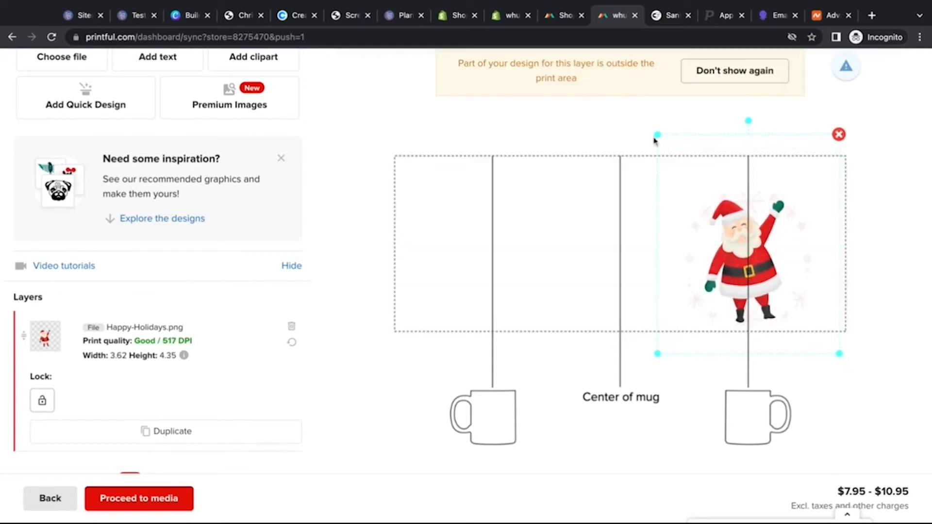
pyautogui.moveTo(656, 134); pyautogui.dragTo(643, 119)
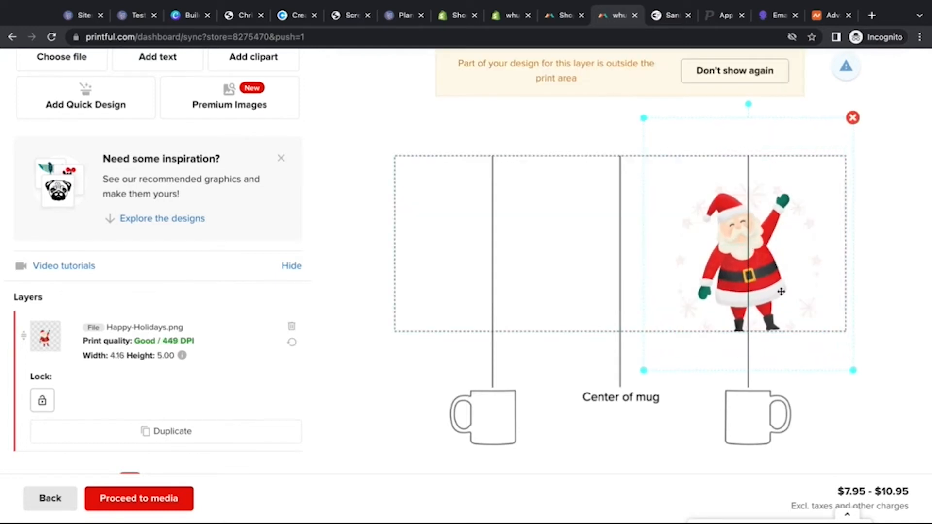
pyautogui.moveTo(781, 292); pyautogui.dragTo(781, 285)
pyautogui.scroll(2, 532, 187)
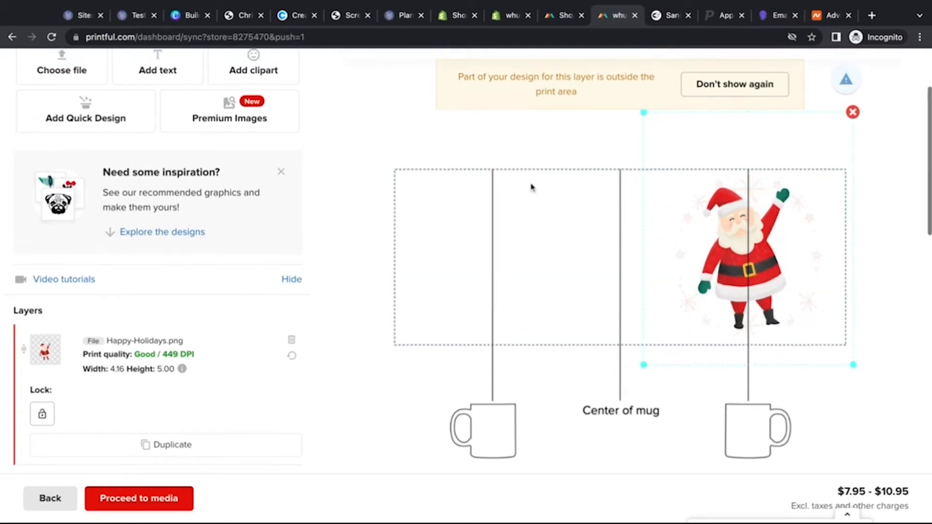
pyautogui.click(534, 208)
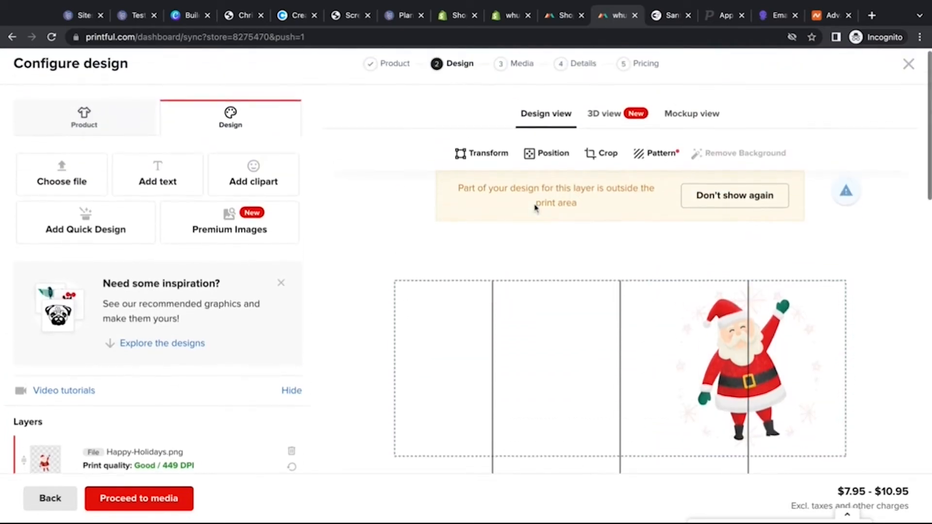
pyautogui.scroll(1, 534, 210)
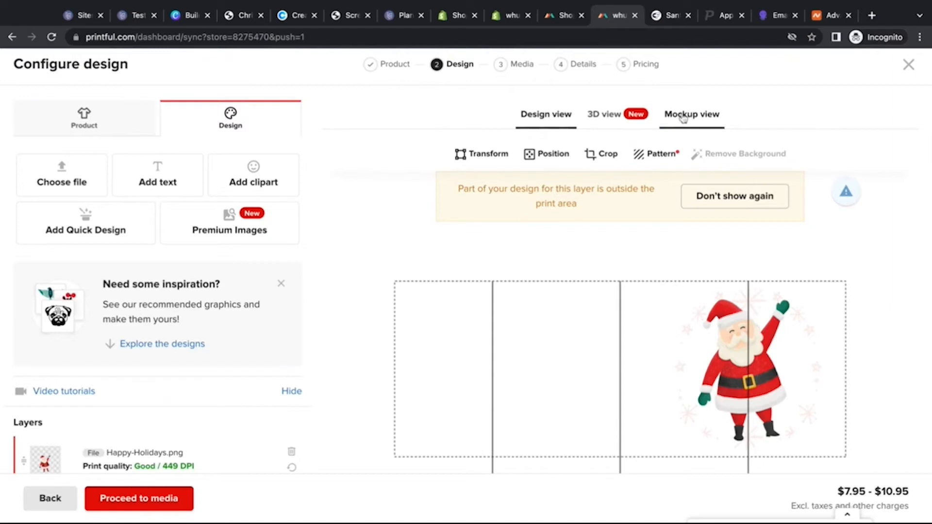
# Preview the Santa mug as a mockup, return to design view, then go back to Creative Fabrica.
pyautogui.click(683, 118)
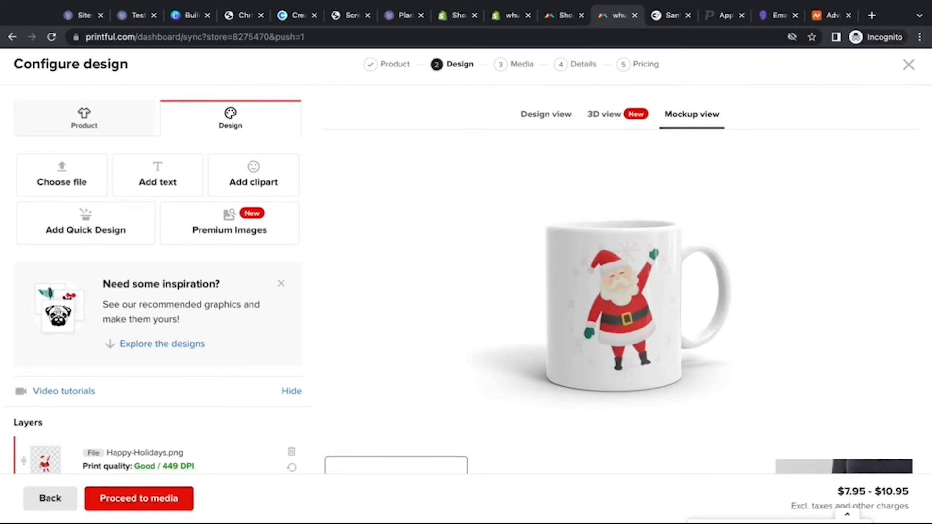
pyautogui.click(544, 115)
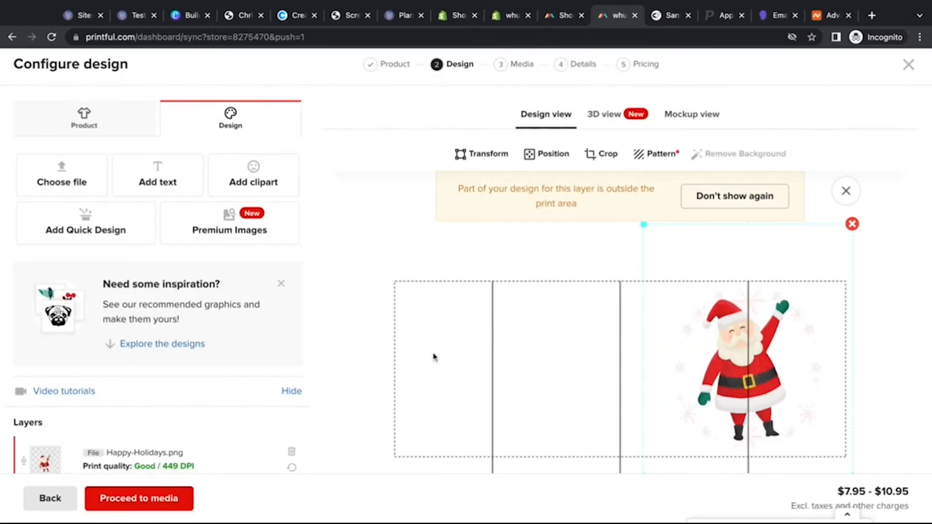
pyautogui.click(846, 191)
pyautogui.click(668, 14)
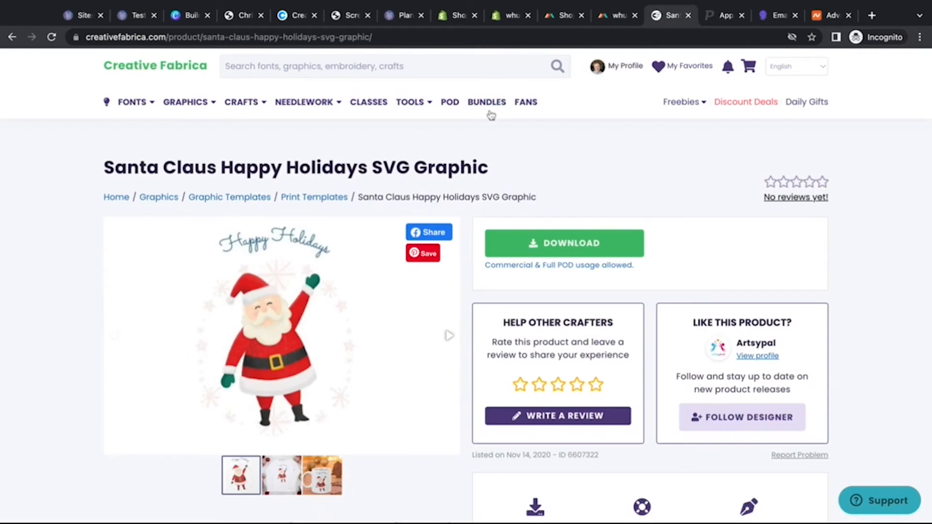
# Search 'how many days til christmas', trim the query, then change it to 'christmas countdown'.
pyautogui.click(430, 71)
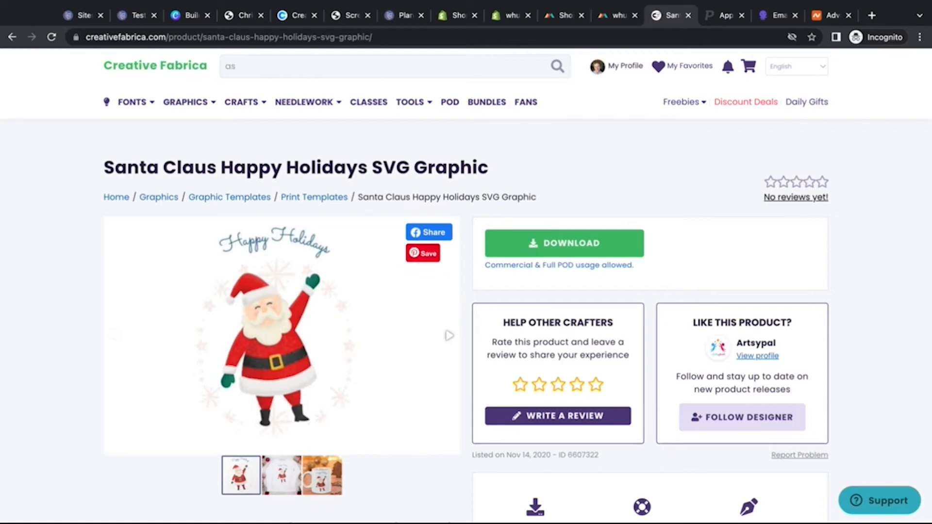
pyautogui.write('ask me how many')
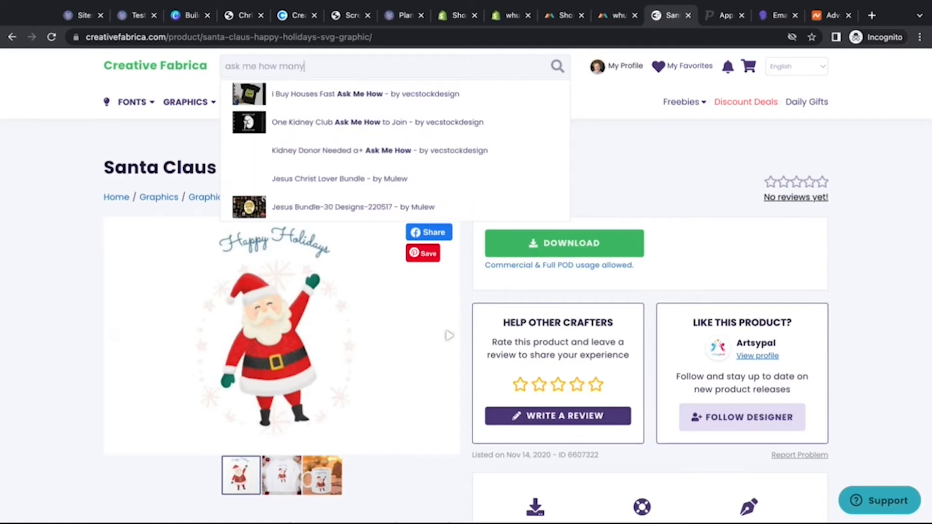
pyautogui.write(' do')
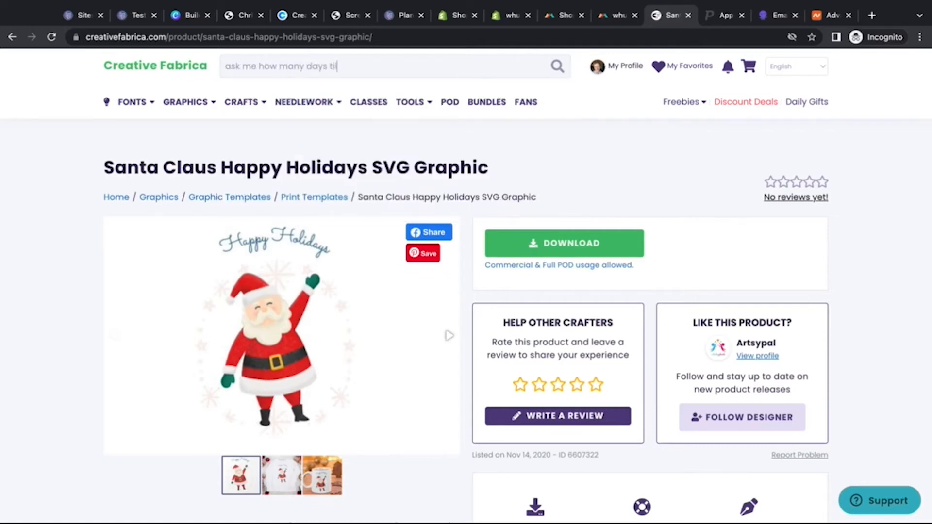
pyautogui.write('ys til christmas')
pyautogui.press('Return')
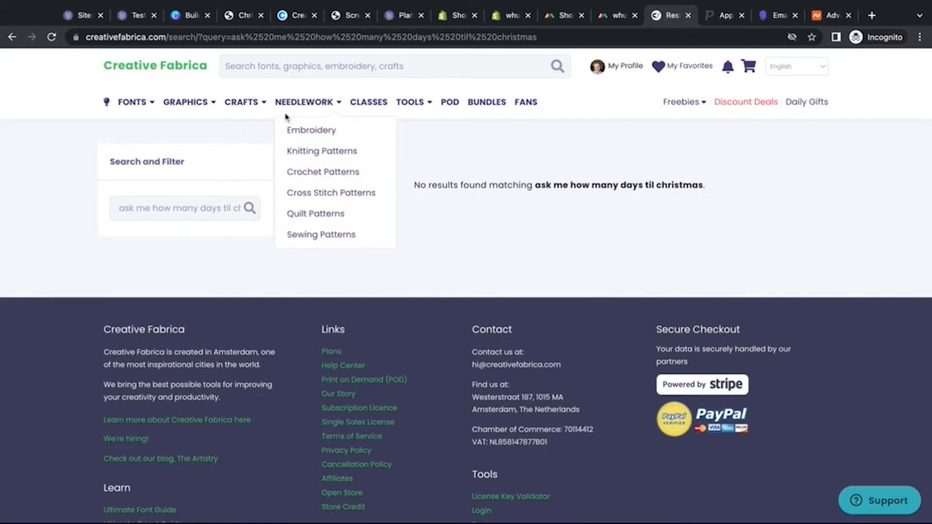
pyautogui.moveTo(119, 208); pyautogui.dragTo(153, 208)
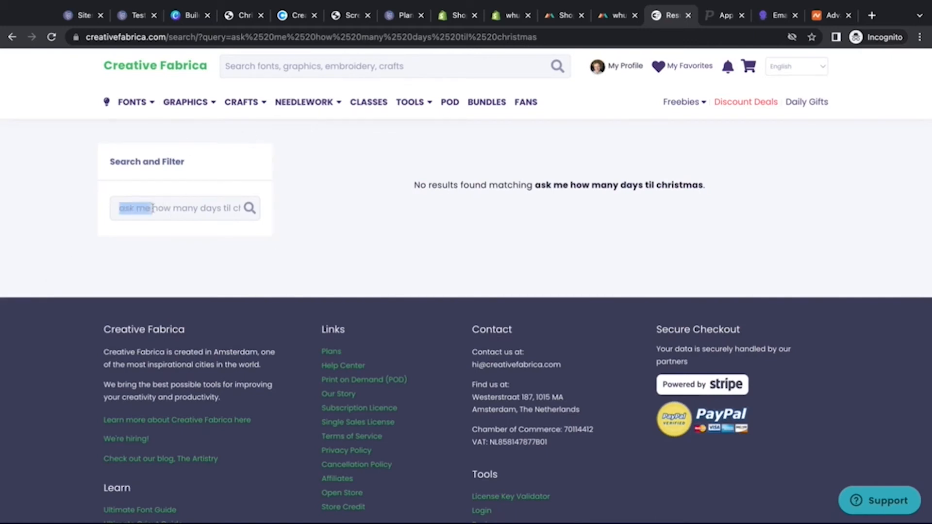
pyautogui.press('BackSpace')
pyautogui.press('Return')
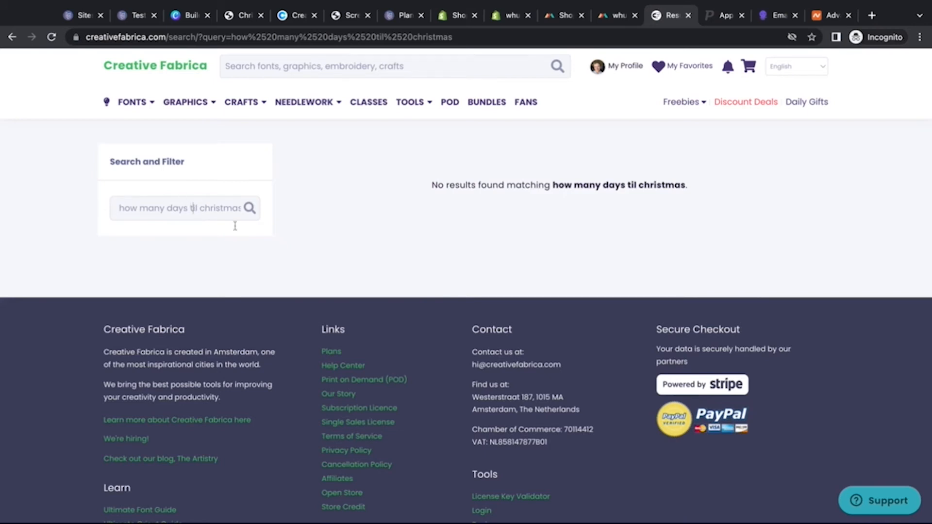
pyautogui.press('BackSpace')
pyautogui.press('BackSpace')
pyautogui.press('BackSpace')
pyautogui.press('BackSpace')
pyautogui.press('Return')
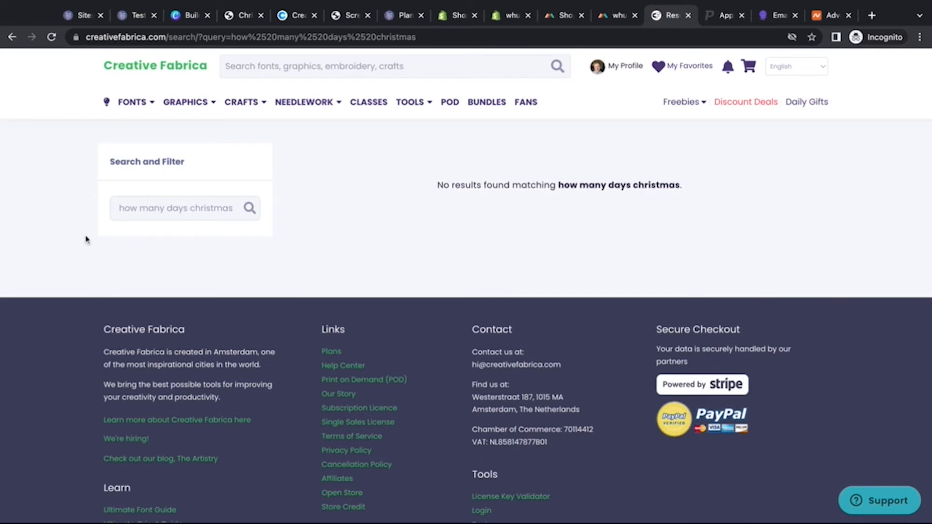
pyautogui.tripleClick(220, 208)
pyautogui.write('christmas countdown')
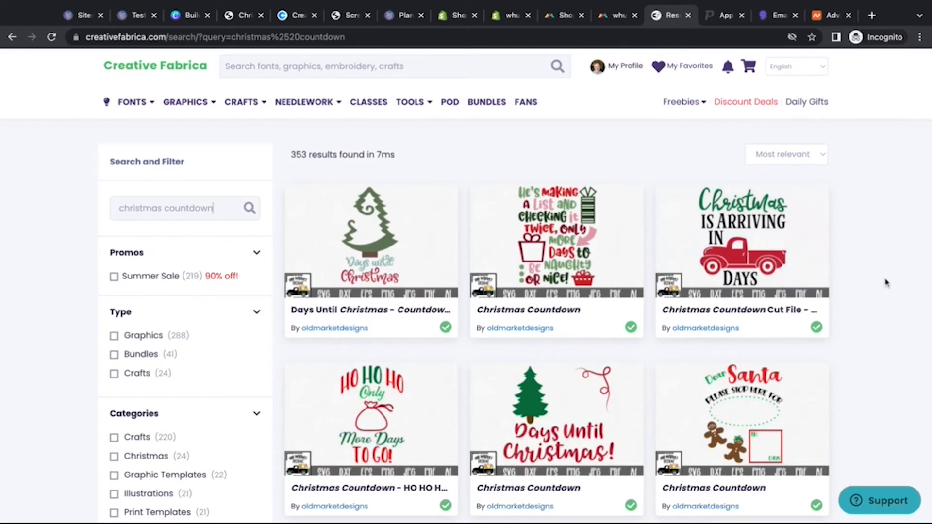
# Scroll through the christmas countdown results to the bottom and back, then open a new tab.
pyautogui.scroll(-10, 886, 283)
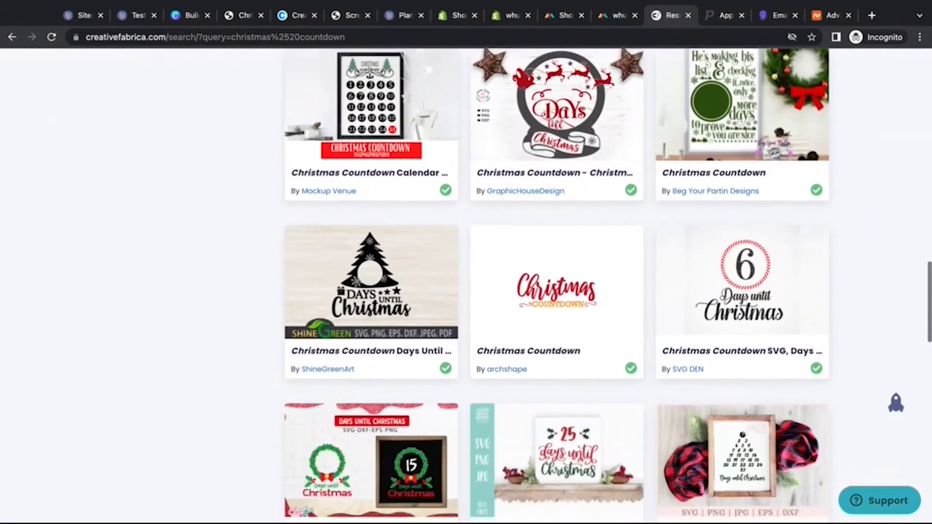
pyautogui.scroll(-9, 886, 283)
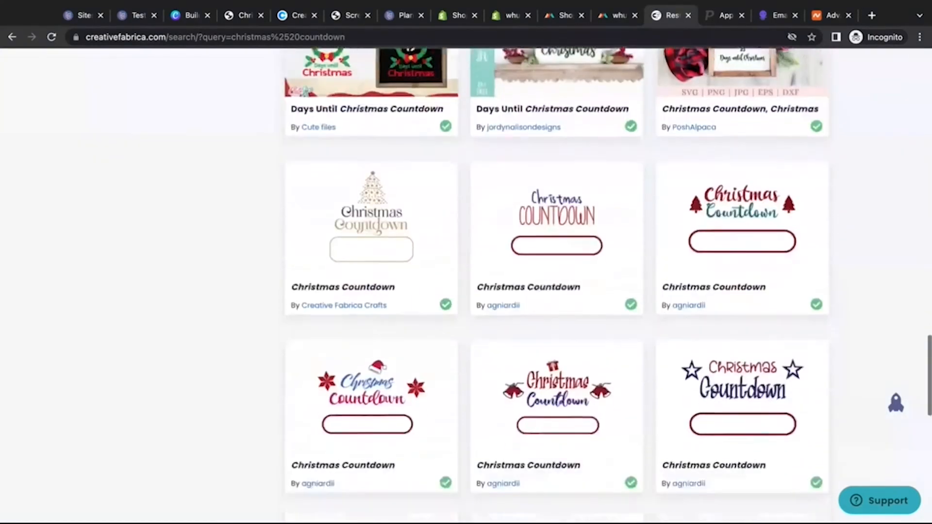
pyautogui.scroll(-14, 886, 283)
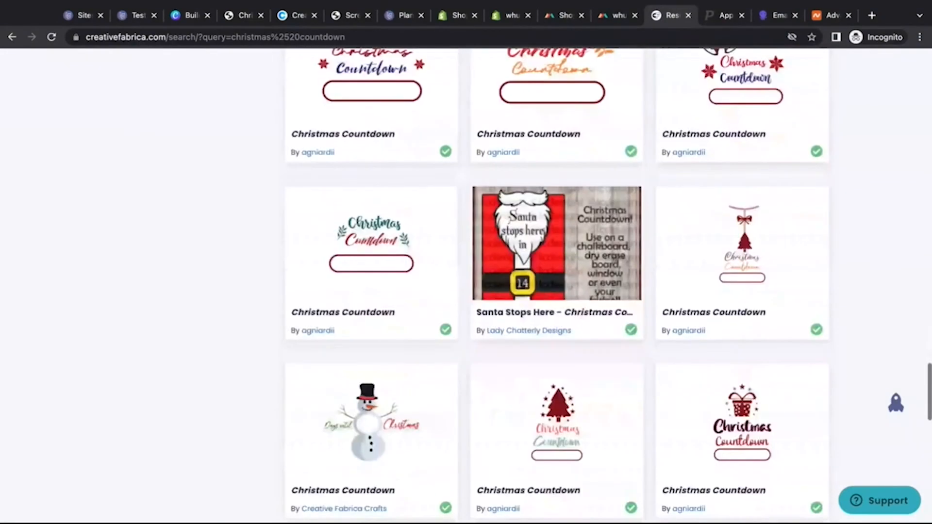
pyautogui.scroll(-10, 886, 282)
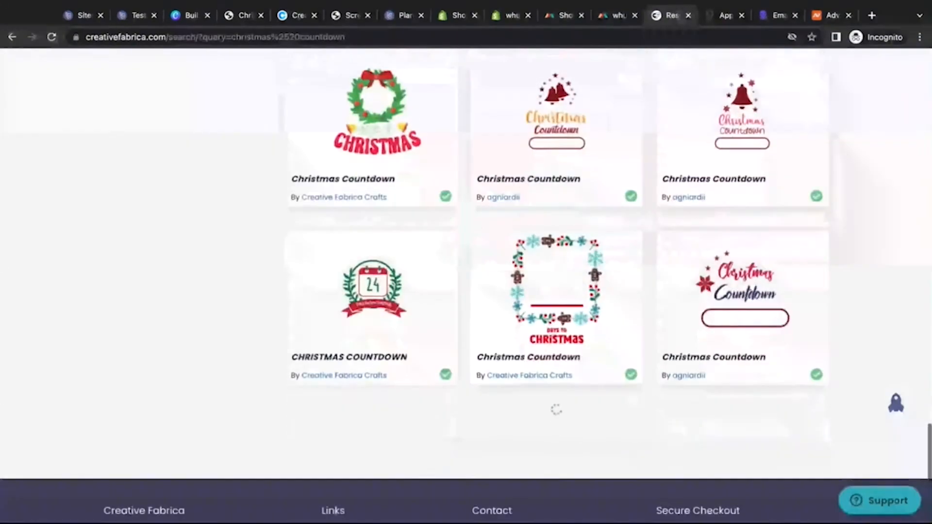
pyautogui.scroll(15, 556, 287)
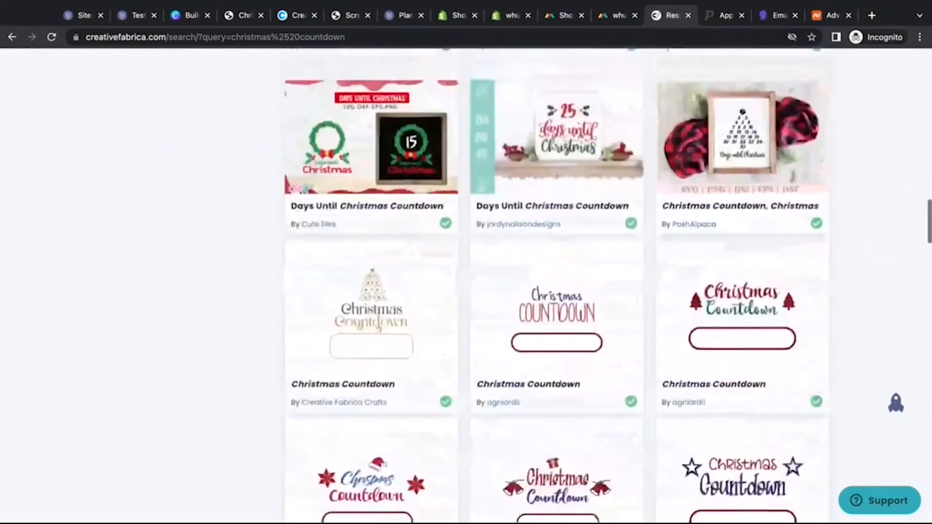
pyautogui.scroll(20, 556, 287)
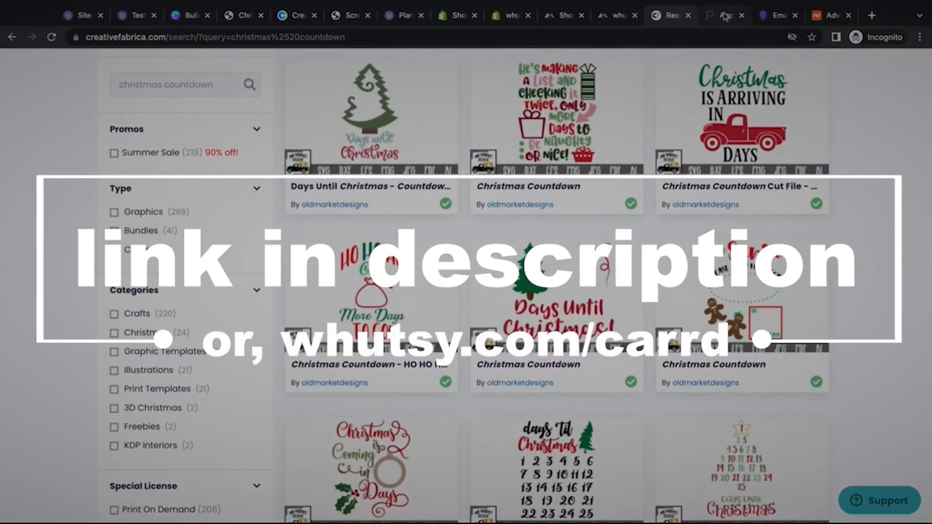
pyautogui.click(872, 15)
# Load canva.com and log in with the account e-mail via Continue with email.
pyautogui.write('canva.com')
pyautogui.press('Return')
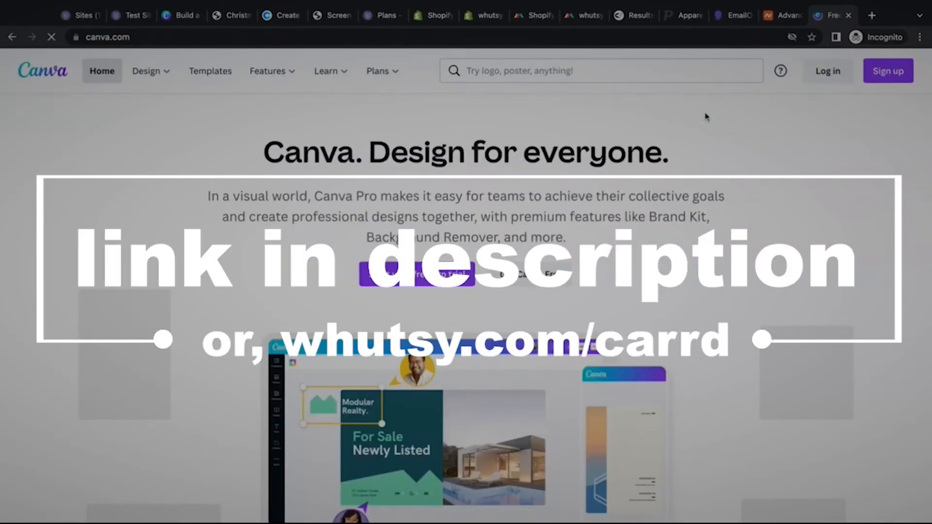
pyautogui.click(827, 78)
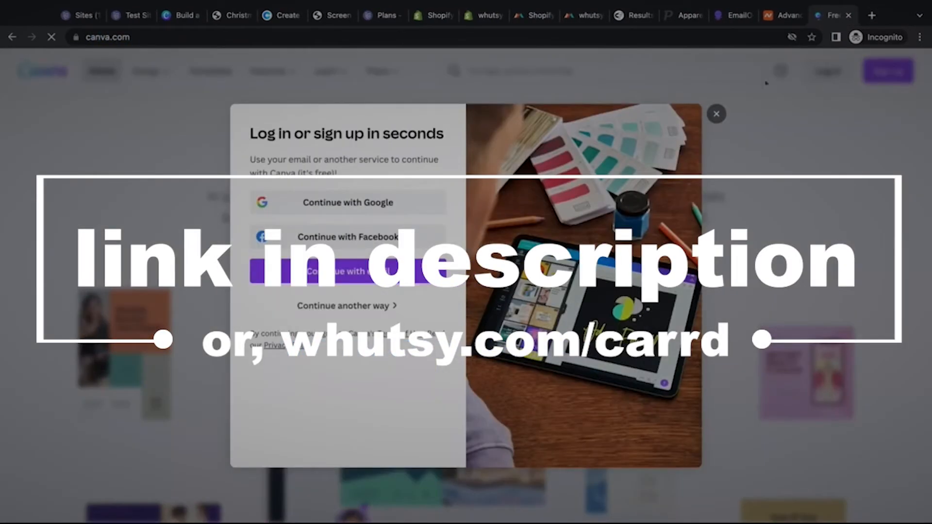
pyautogui.click(391, 270)
pyautogui.hotkey('ctrl', 'v')
pyautogui.click(379, 210)
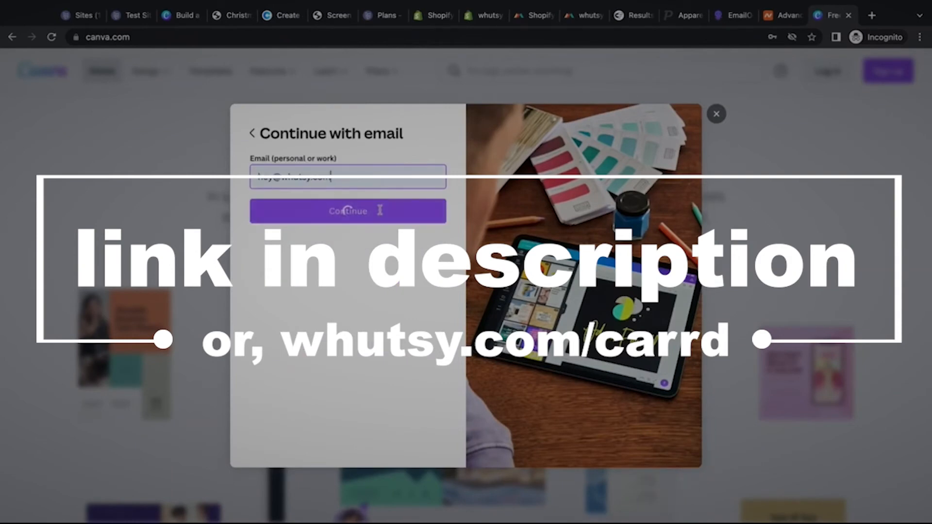
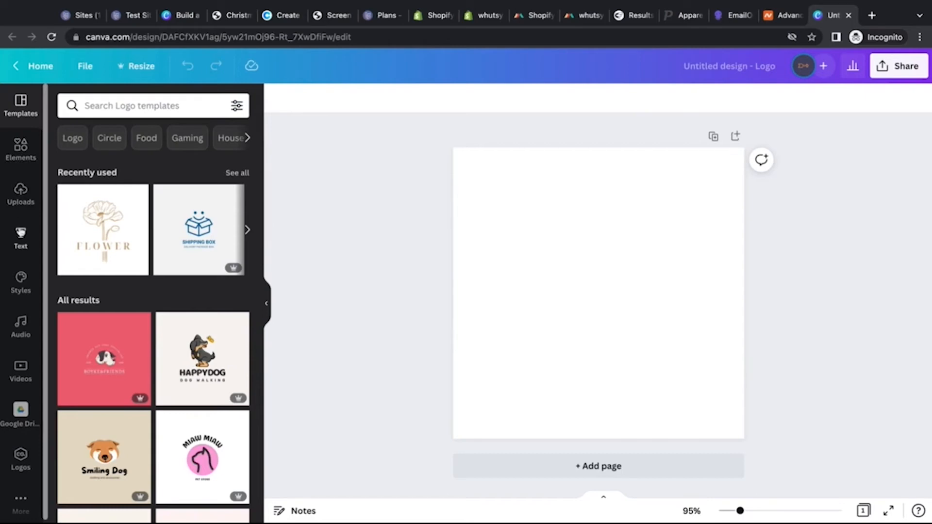
# Add the Merry Christmas text combination from Canva's ready-made text designs.
pyautogui.click(21, 237)
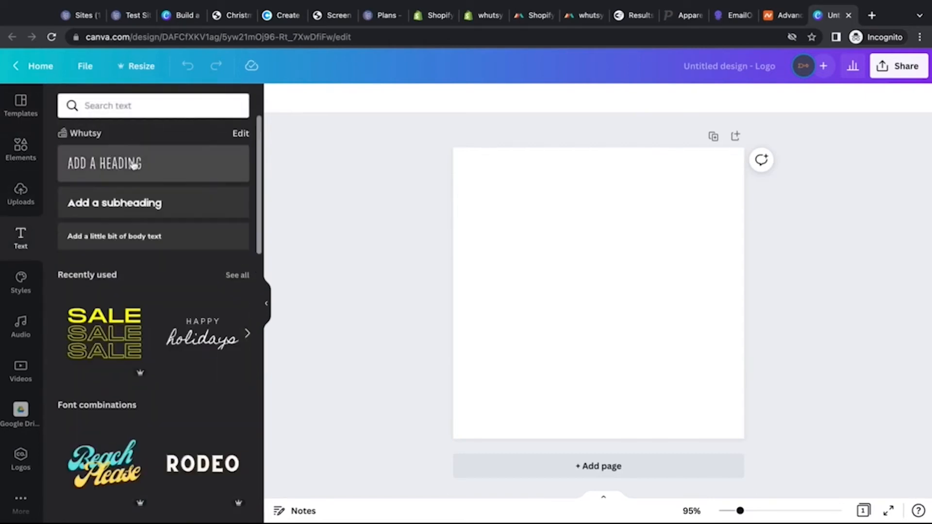
pyautogui.scroll(-2, 135, 291)
pyautogui.scroll(2, 135, 311)
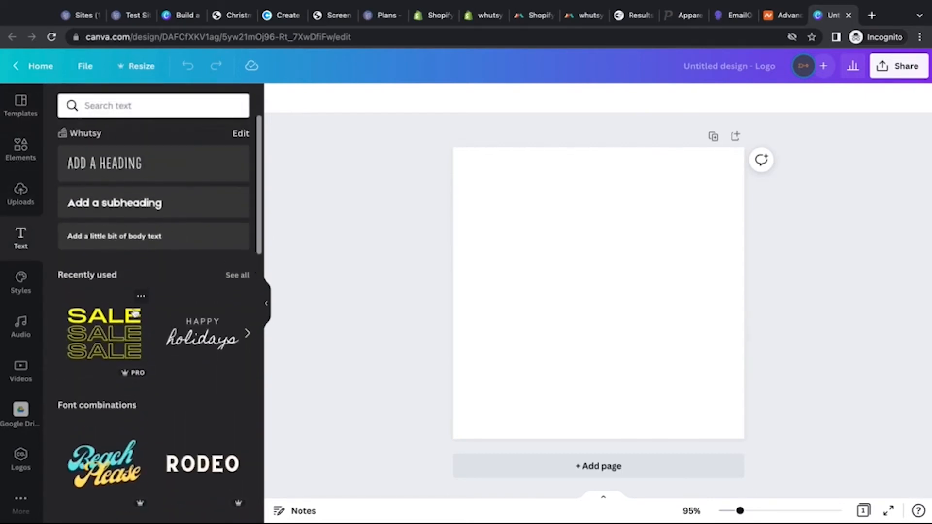
pyautogui.scroll(-10, 143, 378)
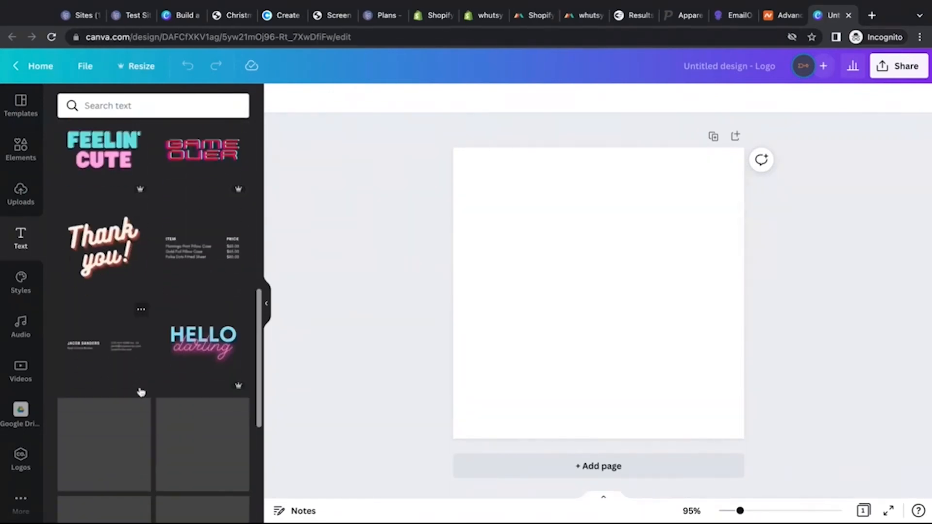
pyautogui.scroll(-6, 141, 392)
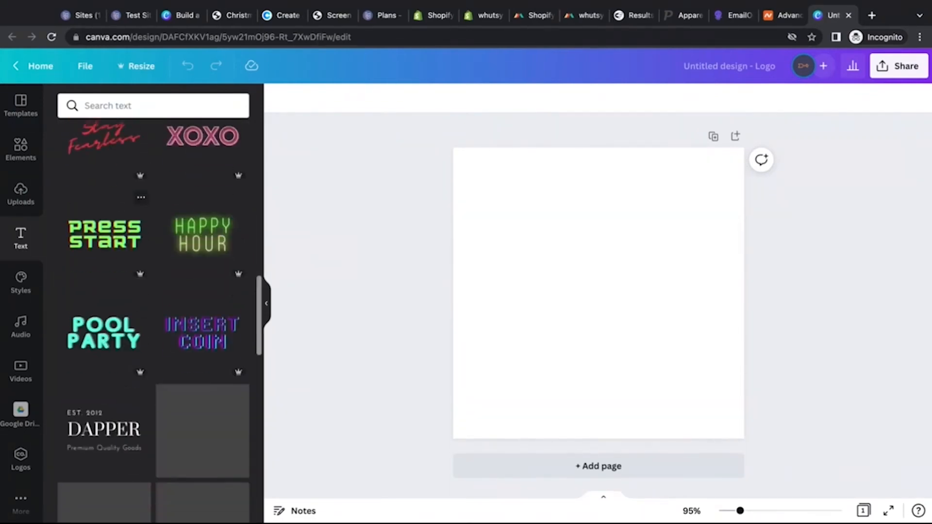
pyautogui.scroll(-10, 205, 219)
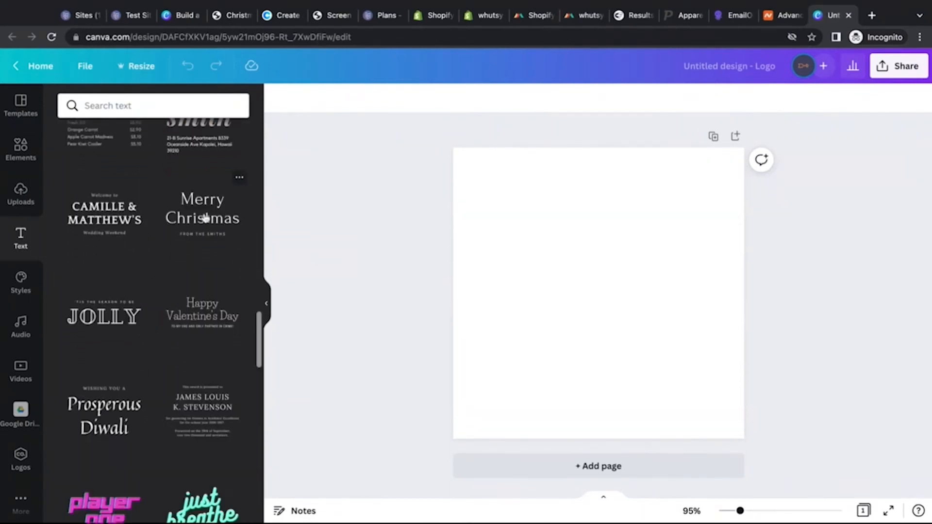
pyautogui.click(206, 218)
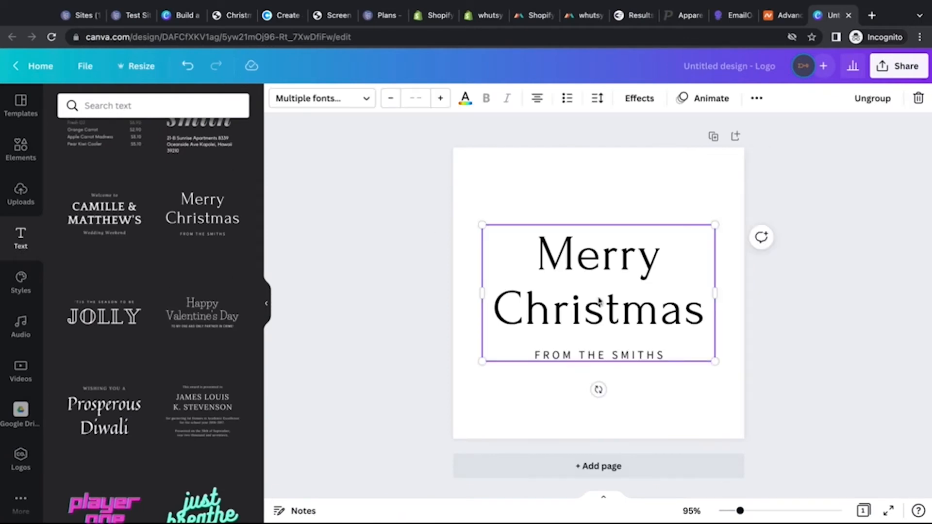
# Ungroup the combo, duplicate the subtitle, and retype the lines as ASK ME, How Many Days 'til, CHRISTMAS.
pyautogui.click(866, 98)
pyautogui.doubleClick(626, 306)
pyautogui.moveTo(639, 358); pyautogui.dragTo(640, 206)
pyautogui.doubleClick(615, 203)
pyautogui.write('ASK ME')
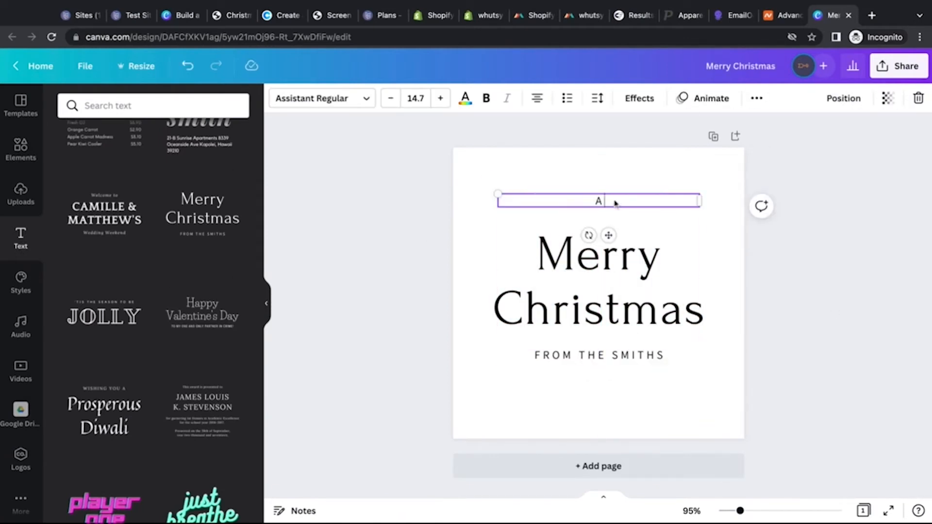
pyautogui.doubleClick(620, 261)
pyautogui.write("How Many Days 'til")
pyautogui.doubleClick(632, 358)
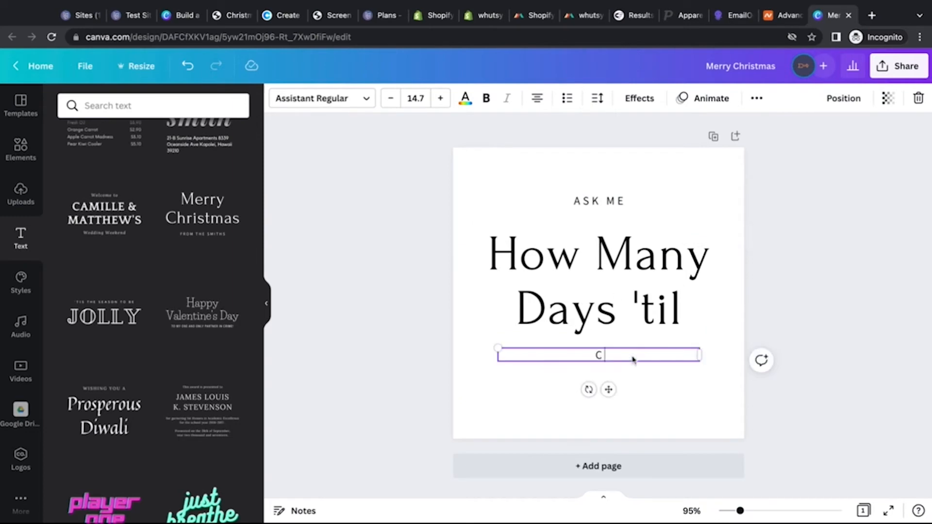
pyautogui.write('CHRISTMAS')
# Enlarge the ASK ME and CHRISTMAS lines and give both a curved text shape.
pyautogui.keyDown('shift'); pyautogui.click(595, 202); pyautogui.keyUp('shift')
pyautogui.click(441, 99)
pyautogui.click(441, 99)
pyautogui.click(622, 206)
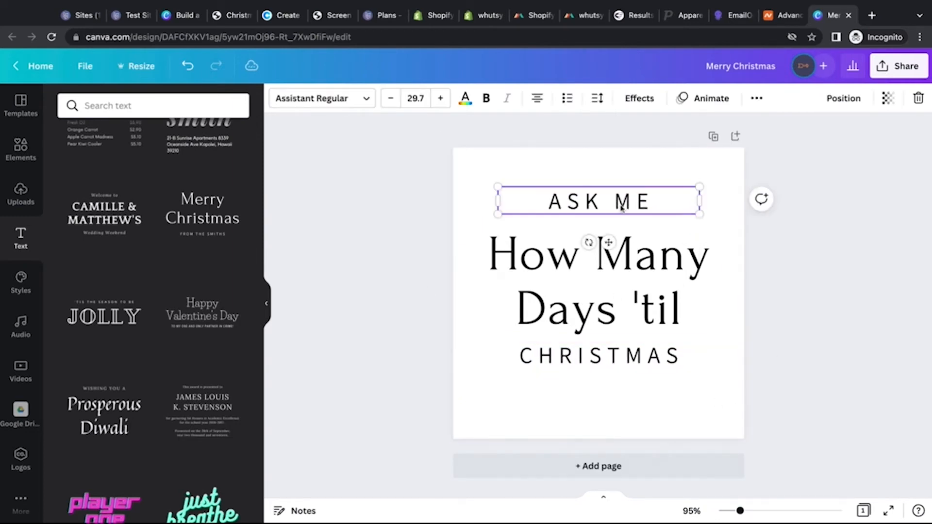
pyautogui.click(639, 99)
pyautogui.click(150, 443)
pyautogui.moveTo(197, 516); pyautogui.dragTo(117, 498)
pyautogui.click(599, 356)
pyautogui.click(152, 444)
pyautogui.scroll(-1, 154, 447)
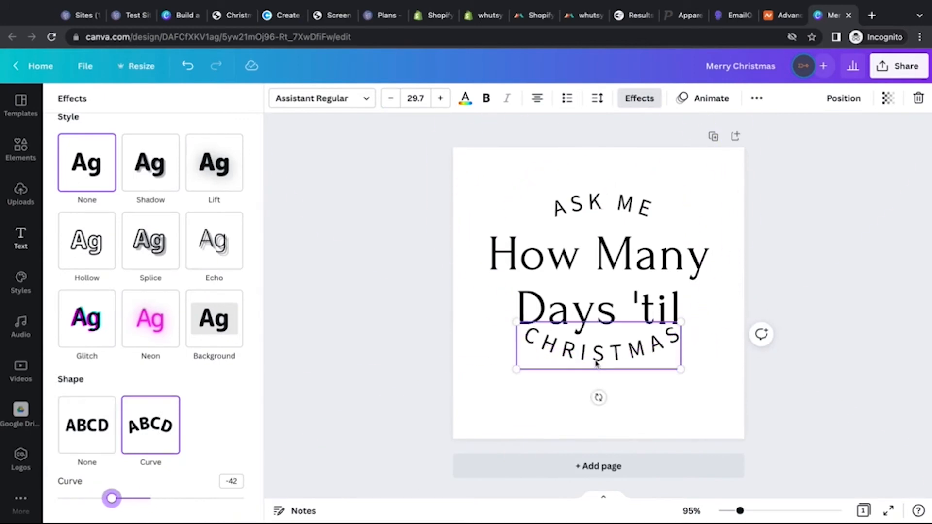
# Set both script lines to the Breathing font and switch them out of capitals.
pyautogui.click(577, 213)
pyautogui.keyDown('shift'); pyautogui.click(602, 362); pyautogui.keyUp('shift')
pyautogui.click(321, 98)
pyautogui.click(177, 388)
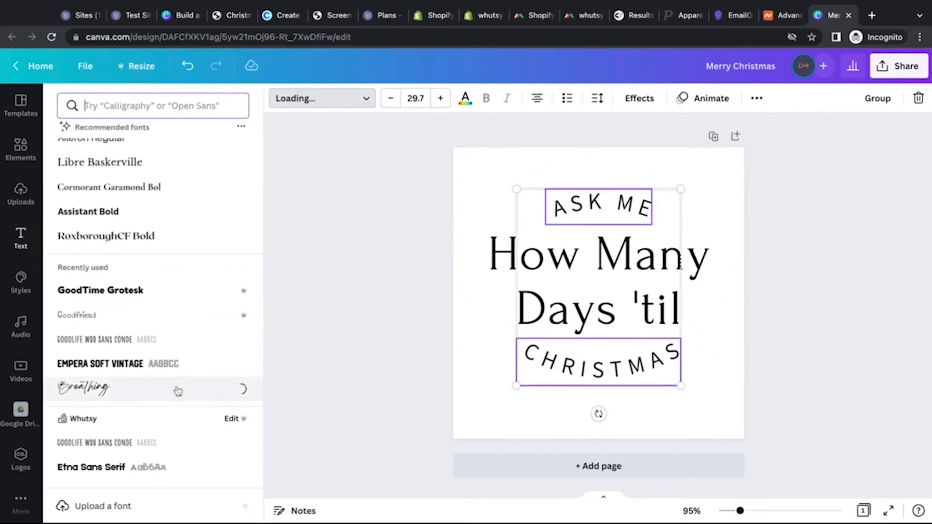
pyautogui.click(756, 98)
pyautogui.click(590, 128)
# Make the How Many Days 'til heading uppercase, shrink it, and widen its letter spacing.
pyautogui.click(418, 339)
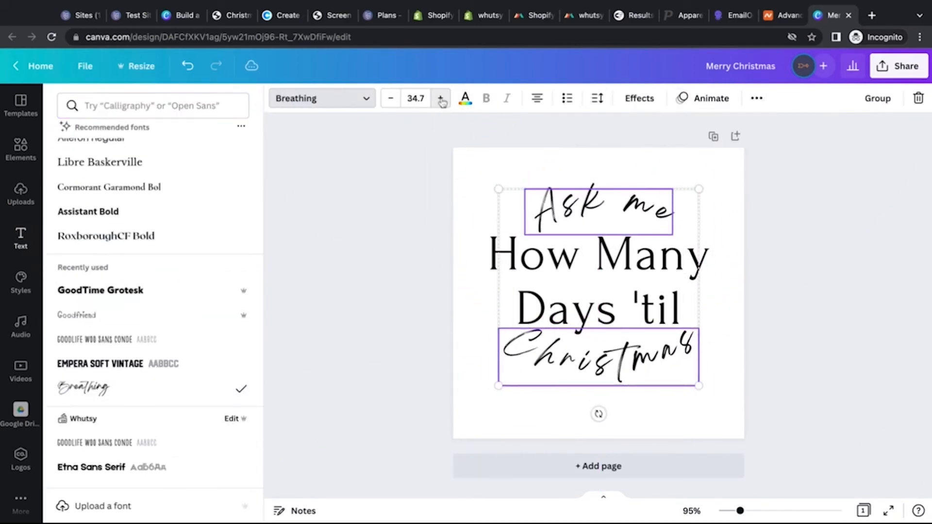
pyautogui.click(635, 349)
pyautogui.click(626, 271)
pyautogui.click(757, 98)
pyautogui.click(651, 128)
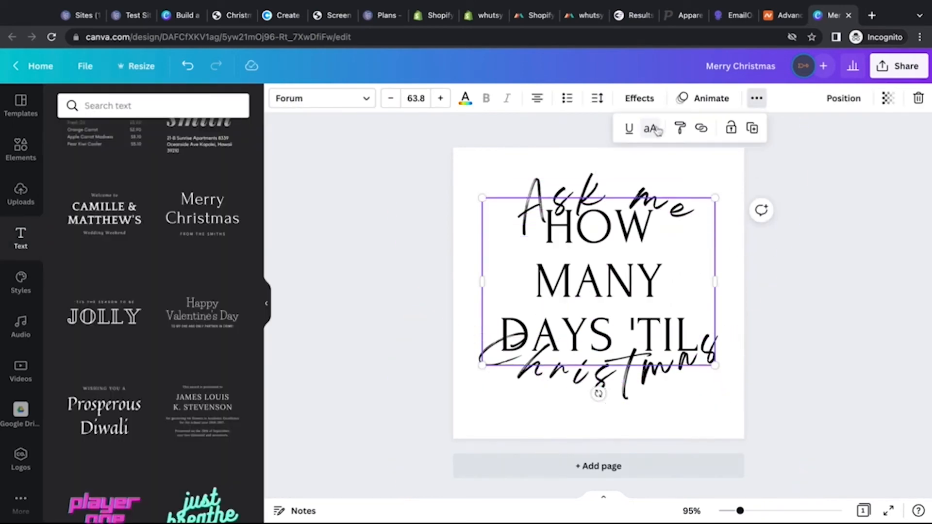
pyautogui.tripleClick(391, 98)
pyautogui.click(391, 98)
pyautogui.tripleClick(390, 98)
pyautogui.tripleClick(390, 98)
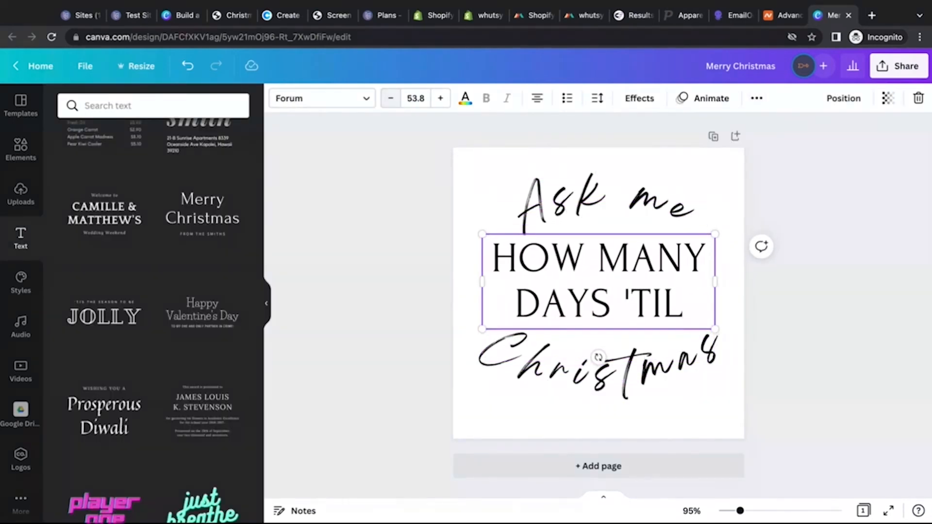
pyautogui.tripleClick(570, 300)
pyautogui.moveTo(638, 156); pyautogui.dragTo(646, 156)
pyautogui.click(414, 278)
# Move Christmas up, enlarge the Ask me and Christmas lines, and colour both red.
pyautogui.moveTo(548, 368); pyautogui.dragTo(549, 359)
pyautogui.click(440, 99)
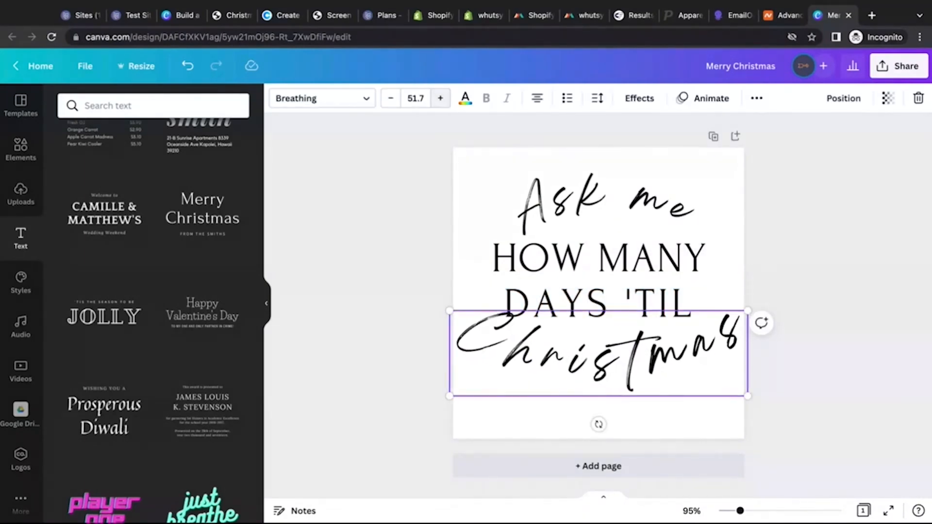
pyautogui.click(594, 202)
pyautogui.click(440, 99)
pyautogui.click(441, 99)
pyautogui.click(606, 357)
pyautogui.keyDown('shift'); pyautogui.click(596, 211); pyautogui.keyUp('shift')
pyautogui.click(465, 98)
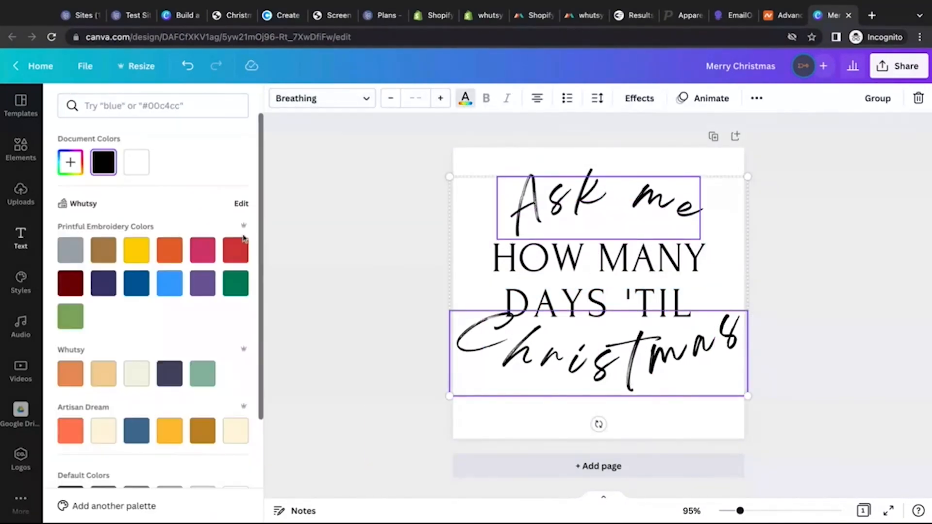
pyautogui.click(241, 250)
# Reduce the HOW MANY DAYS 'TIL heading to 51.8, tighten its line spacing, and nudge it up.
pyautogui.click(553, 287)
pyautogui.click(390, 99)
pyautogui.click(389, 103)
pyautogui.click(596, 98)
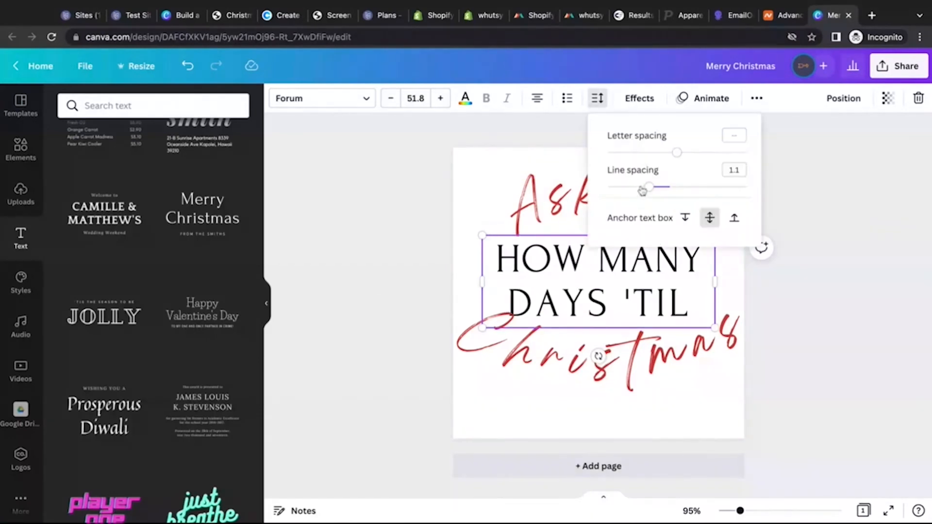
pyautogui.moveTo(648, 190); pyautogui.dragTo(631, 190)
pyautogui.click(373, 303)
pyautogui.moveTo(631, 284); pyautogui.dragTo(631, 283)
# Enlarge the Ask me line and adjust how much the Christmas line curves.
pyautogui.click(754, 307)
pyautogui.click(516, 194)
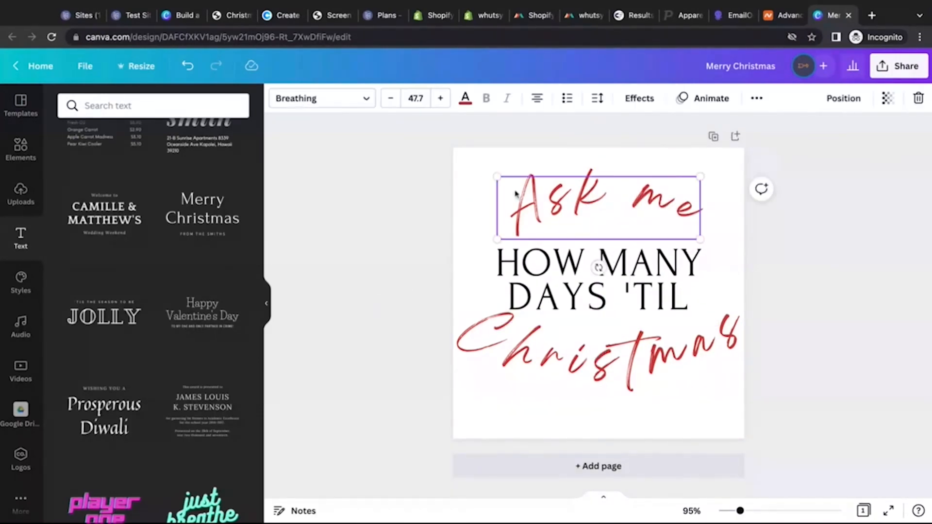
pyautogui.moveTo(497, 239); pyautogui.dragTo(459, 279)
pyautogui.moveTo(700, 254); pyautogui.dragTo(727, 261)
pyautogui.click(769, 293)
pyautogui.click(634, 359)
pyautogui.click(639, 97)
pyautogui.click(150, 443)
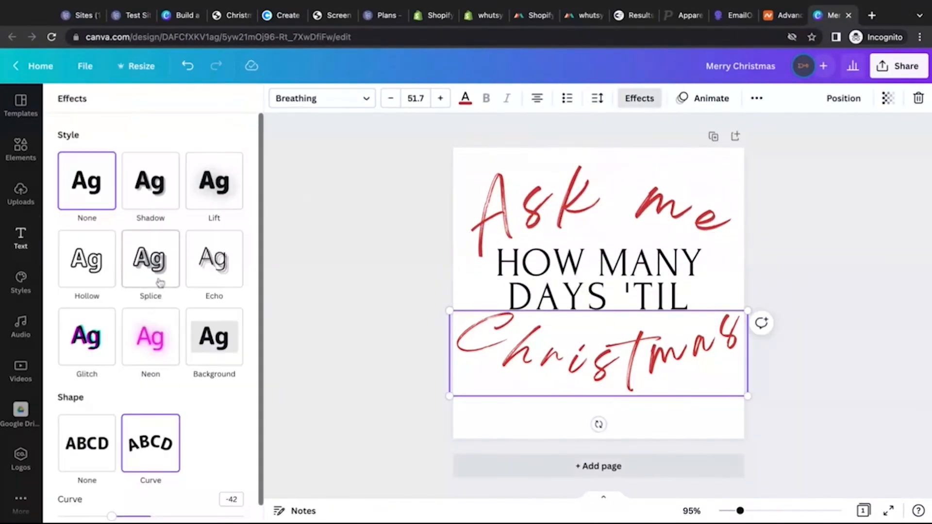
pyautogui.moveTo(118, 515); pyautogui.dragTo(108, 516)
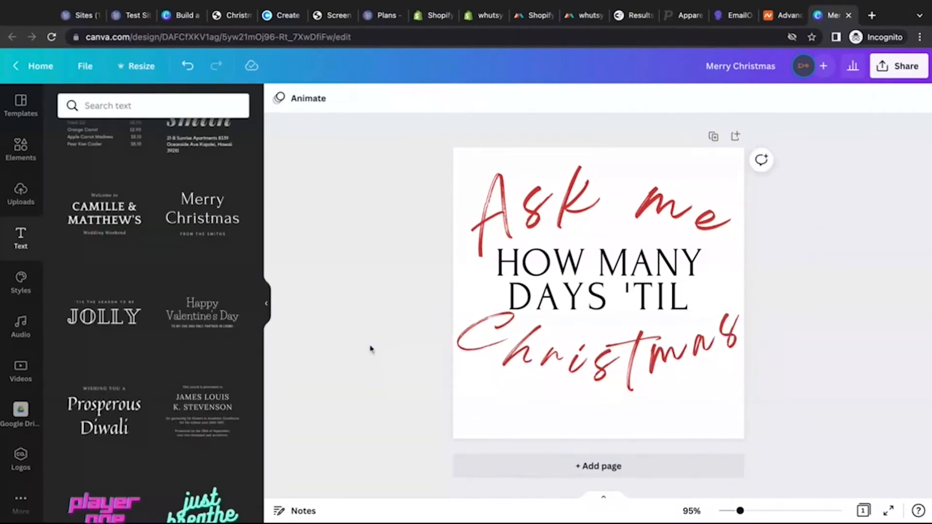
pyautogui.click(598, 286)
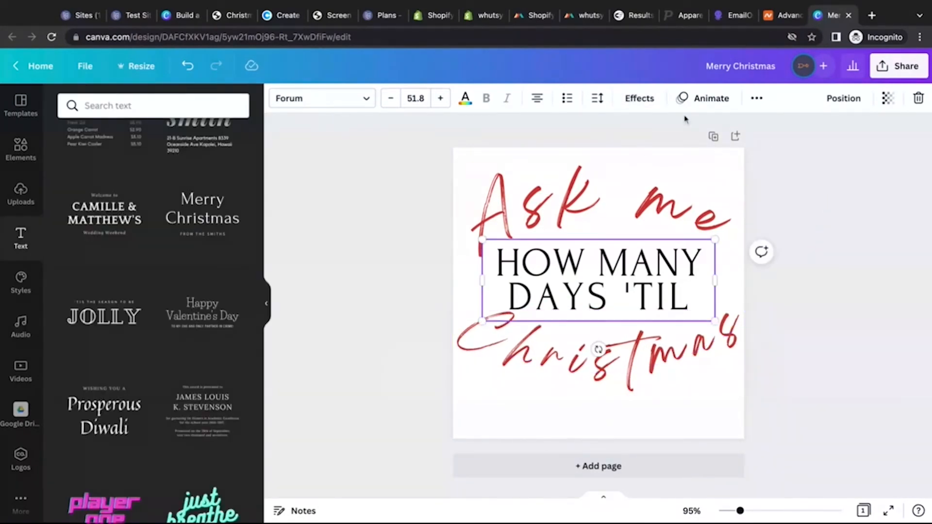
pyautogui.click(638, 97)
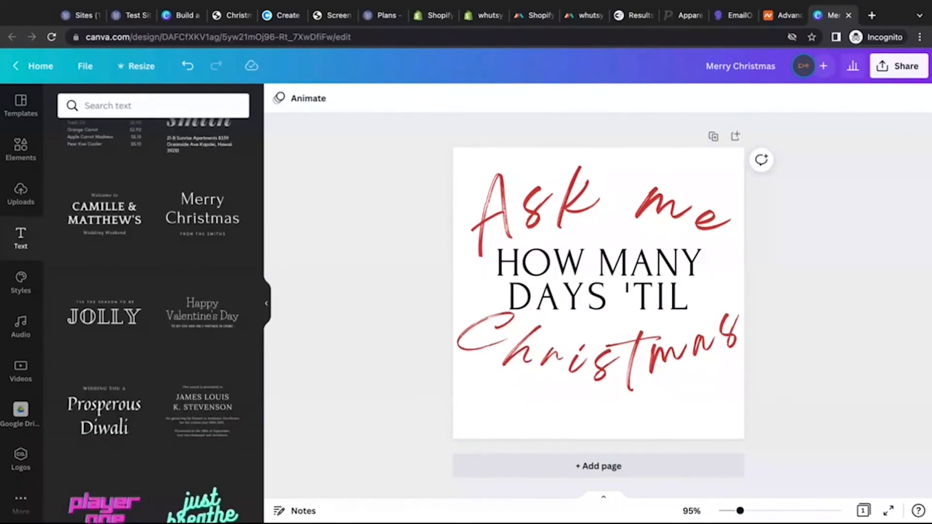
pyautogui.click(20, 148)
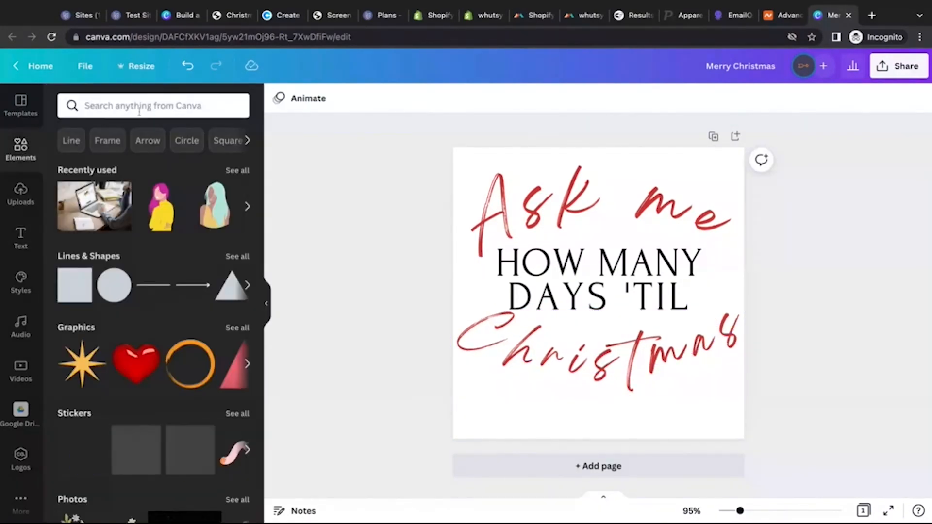
# Search elements for 'snowflake', try a blue snowflake behind the title, then delete it.
pyautogui.click(151, 107)
pyautogui.write('snowflake')
pyautogui.press('Return')
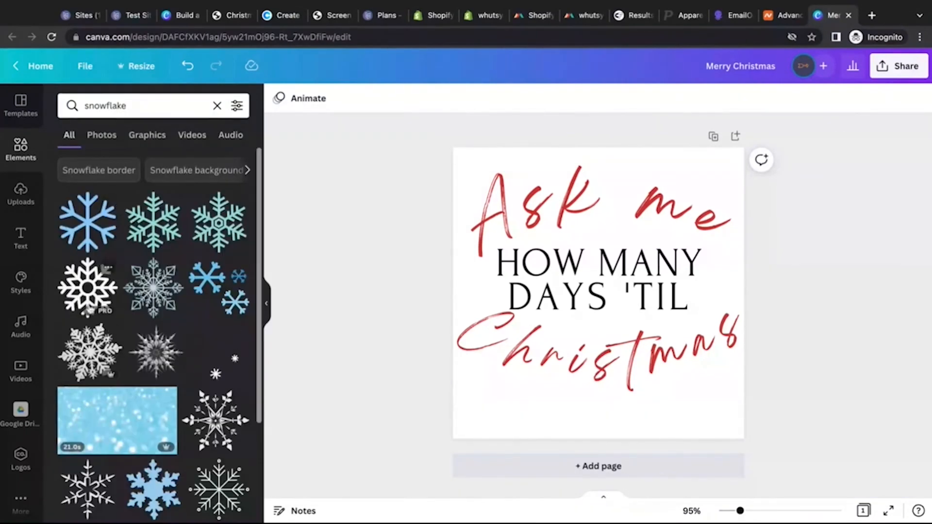
pyautogui.scroll(-4, 216, 338)
pyautogui.click(153, 312)
pyautogui.moveTo(702, 177); pyautogui.dragTo(640, 245)
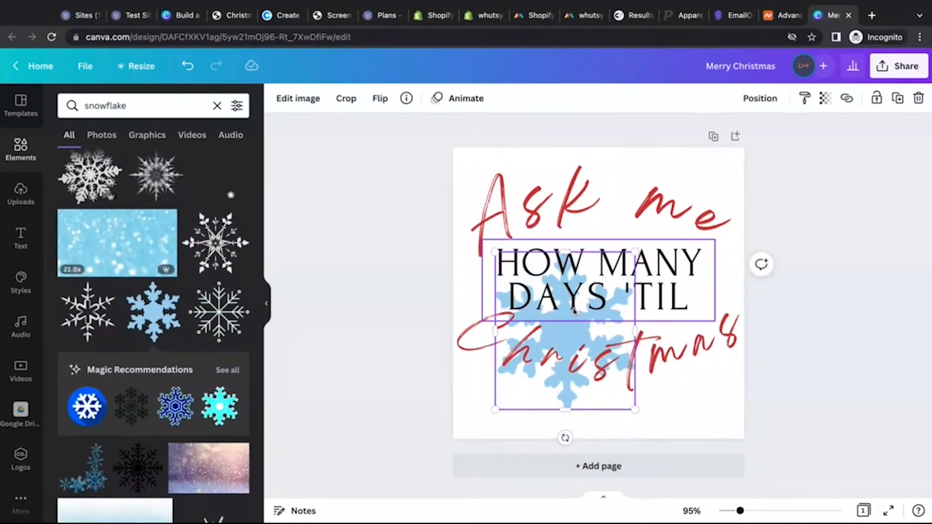
pyautogui.moveTo(568, 340); pyautogui.dragTo(598, 292)
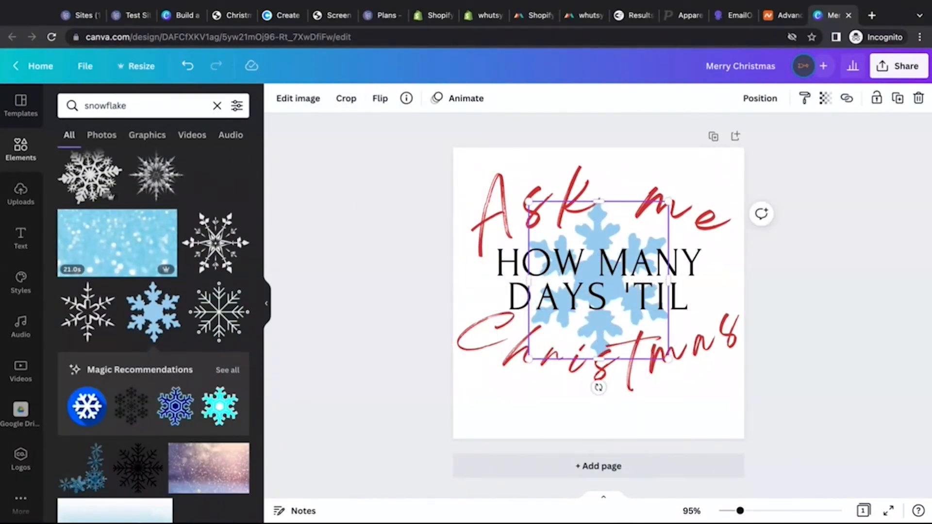
pyautogui.press('Delete')
# Add a lighter snowflake, recolour it cream, lower its transparency, and enlarge it.
pyautogui.scroll(-6, 153, 310)
pyautogui.click(153, 374)
pyautogui.moveTo(540, 351)
pyautogui.mouseDown()
pyautogui.moveTo(491, 401)
pyautogui.moveTo(547, 353)
pyautogui.mouseUp()
pyautogui.click(278, 99)
pyautogui.click(136, 373)
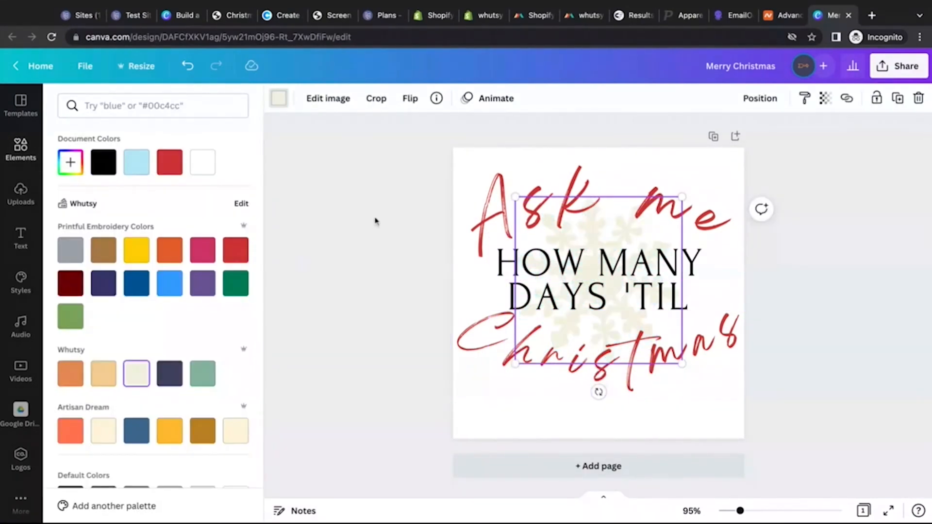
pyautogui.click(823, 101)
pyautogui.moveTo(819, 147); pyautogui.dragTo(788, 147)
pyautogui.moveTo(515, 363); pyautogui.dragTo(493, 385)
pyautogui.moveTo(682, 196); pyautogui.dragTo(694, 183)
pyautogui.click(759, 99)
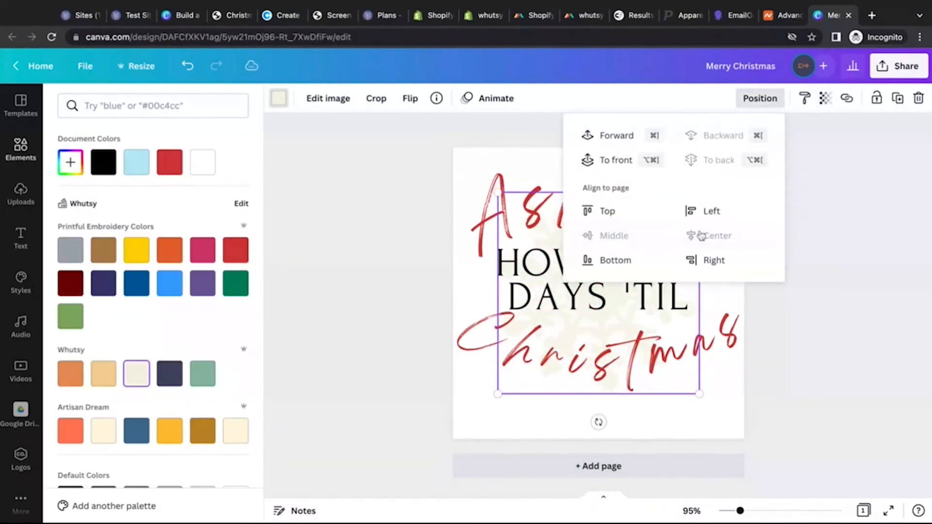
pyautogui.click(786, 347)
# Reduce the letter spacing of Ask me and Christmas, and enlarge and centre Christmas.
pyautogui.click(670, 206)
pyautogui.click(596, 98)
pyautogui.moveTo(669, 153); pyautogui.dragTo(635, 153)
pyautogui.click(687, 299)
pyautogui.click(674, 347)
pyautogui.click(596, 99)
pyautogui.moveTo(709, 328); pyautogui.dragTo(765, 310)
pyautogui.moveTo(704, 345); pyautogui.dragTo(675, 344)
pyautogui.click(843, 98)
pyautogui.click(819, 137)
pyautogui.click(706, 137)
pyautogui.click(842, 318)
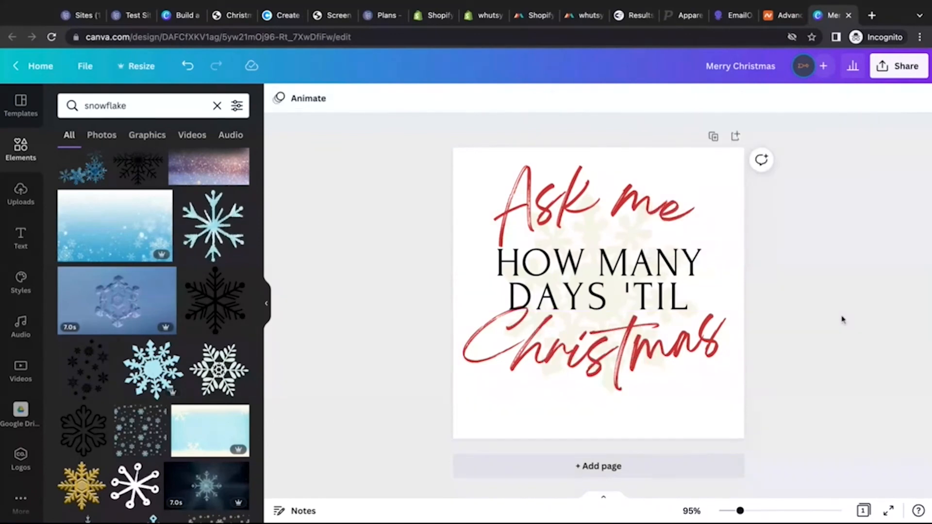
# Send Ask me back a layer and fine-tune the positions of Ask me and the heading.
pyautogui.moveTo(667, 210); pyautogui.dragTo(672, 225)
pyautogui.click(844, 98)
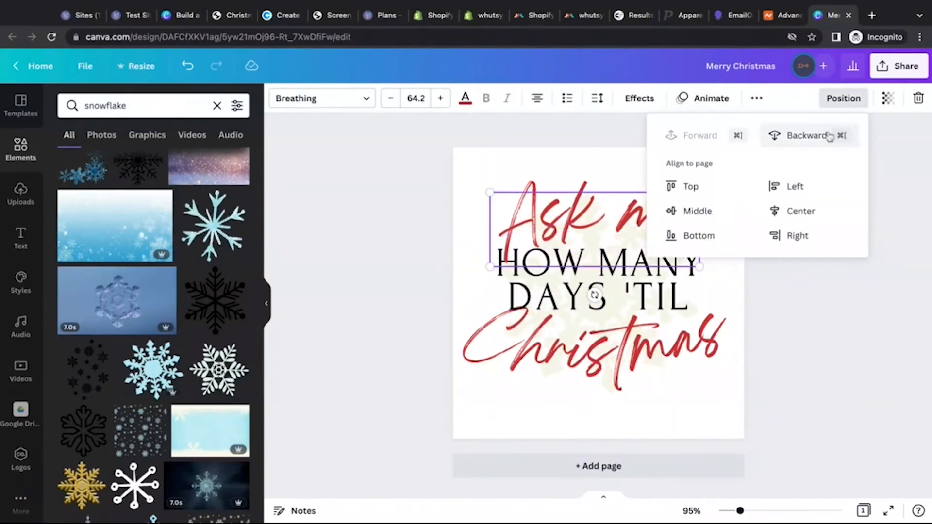
pyautogui.click(829, 136)
pyautogui.click(681, 272)
pyautogui.moveTo(681, 271); pyautogui.dragTo(682, 273)
pyautogui.press('Down')
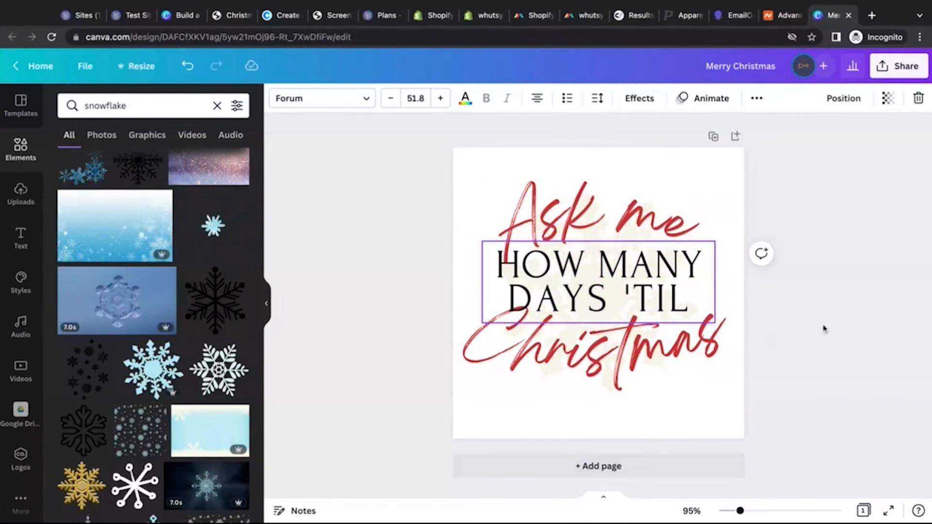
pyautogui.click(667, 223)
pyautogui.press('Up')
pyautogui.press('Up')
pyautogui.click(836, 276)
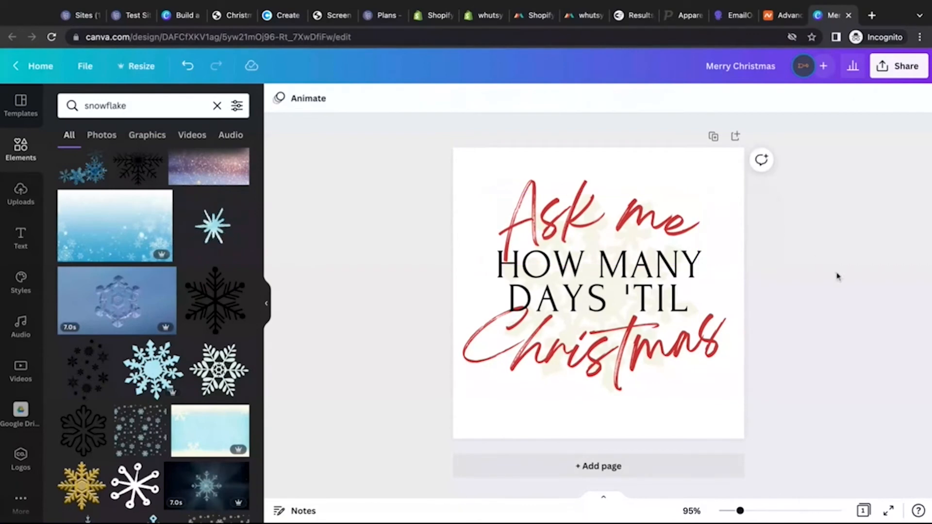
# Download the design from the Share menu as a transparent PNG, Merry Christmas.png, then return to Printful.
pyautogui.click(884, 68)
pyautogui.click(760, 353)
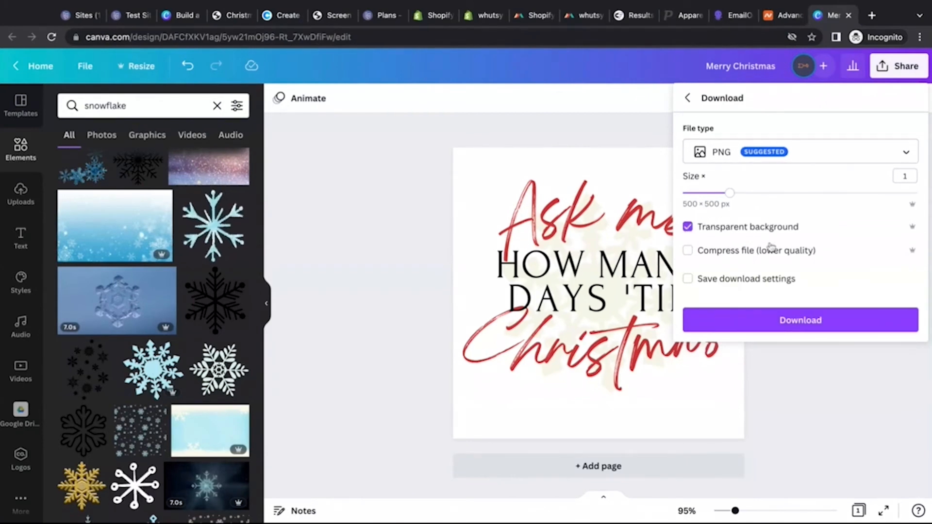
pyautogui.moveTo(729, 193); pyautogui.dragTo(870, 194)
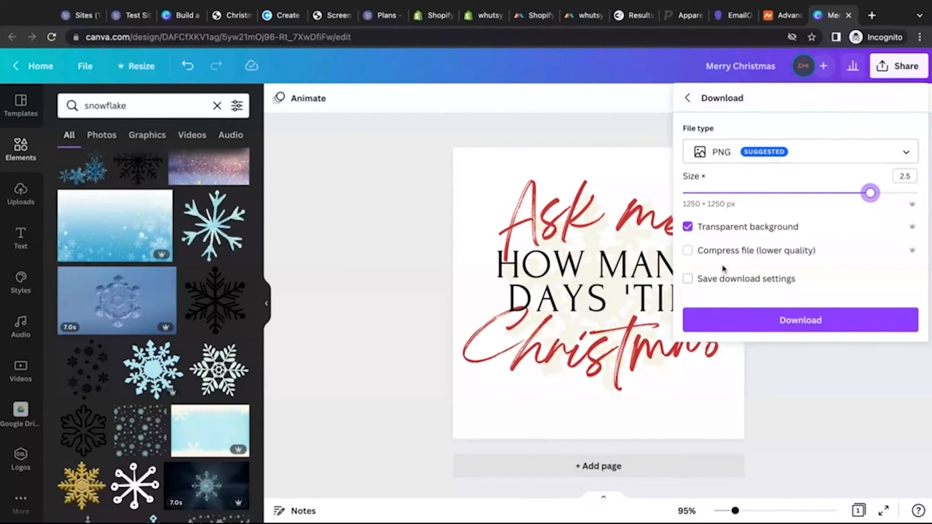
pyautogui.click(752, 332)
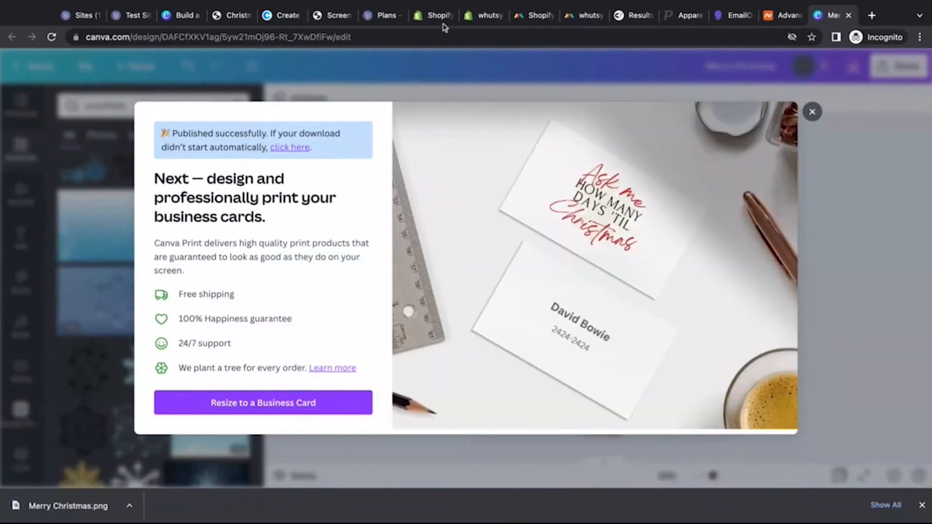
pyautogui.click(589, 22)
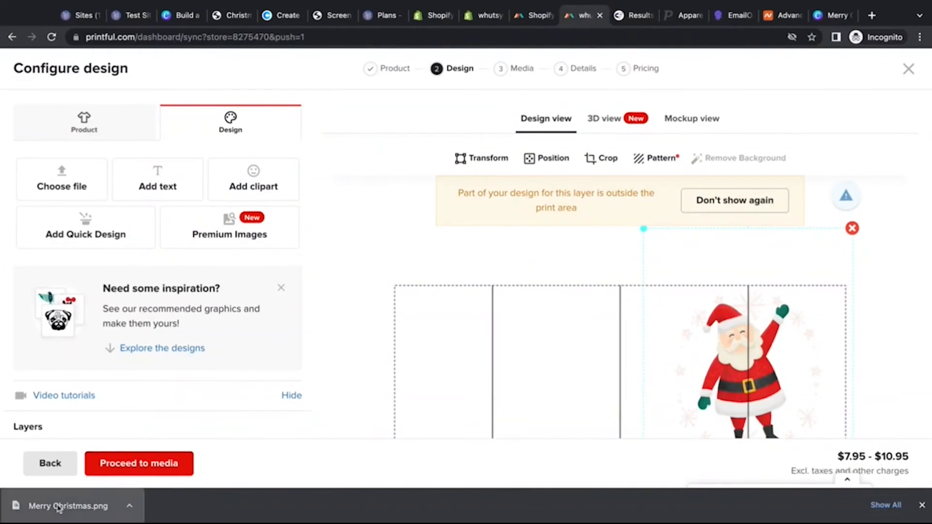
# Place the Merry Christmas design on the mug, sized to about 4.02 in and centred.
pyautogui.moveTo(58, 508); pyautogui.dragTo(496, 383)
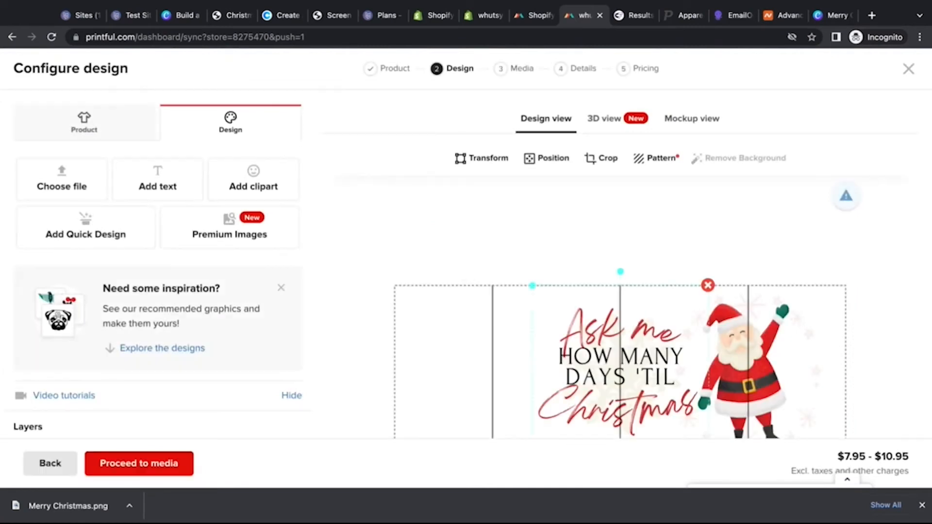
pyautogui.scroll(-2, 581, 296)
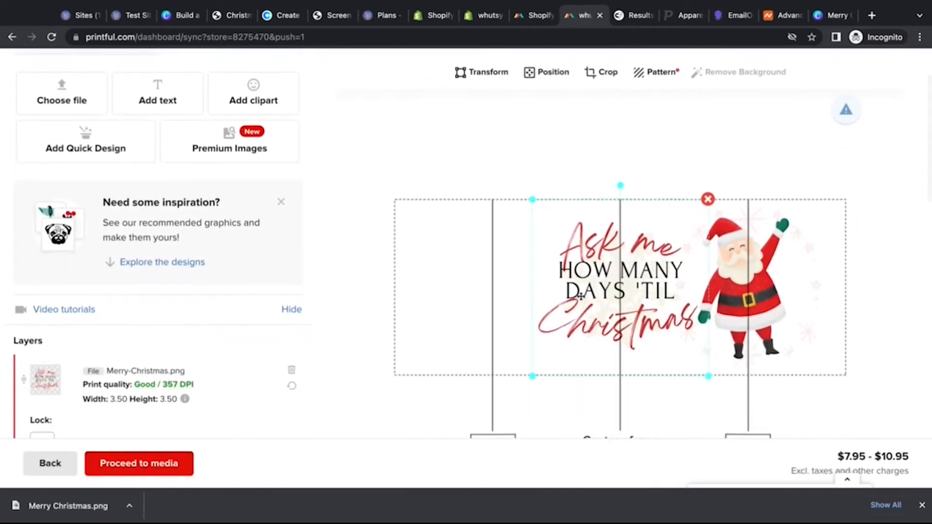
pyautogui.moveTo(580, 296); pyautogui.dragTo(597, 296)
pyautogui.moveTo(549, 376); pyautogui.dragTo(601, 397)
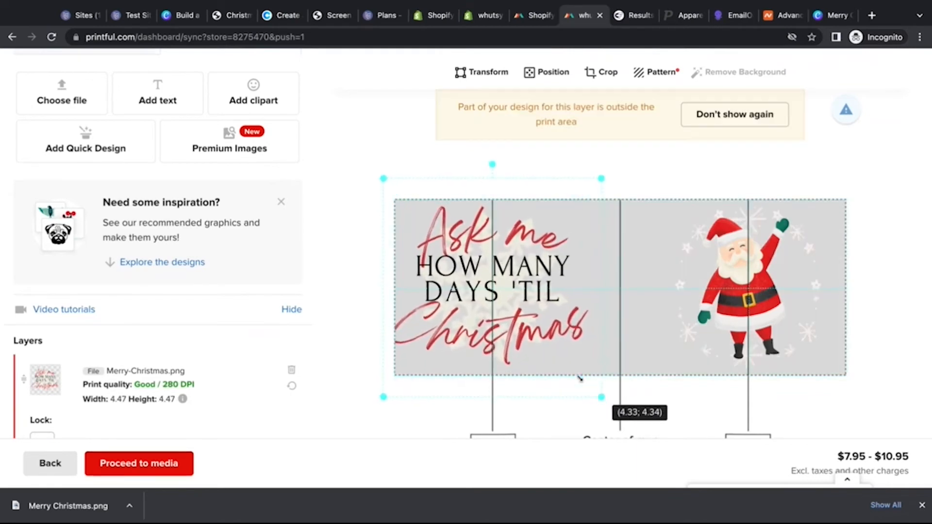
pyautogui.moveTo(532, 291)
pyautogui.mouseDown()
pyautogui.moveTo(546, 288)
pyautogui.moveTo(525, 285)
pyautogui.mouseUp()
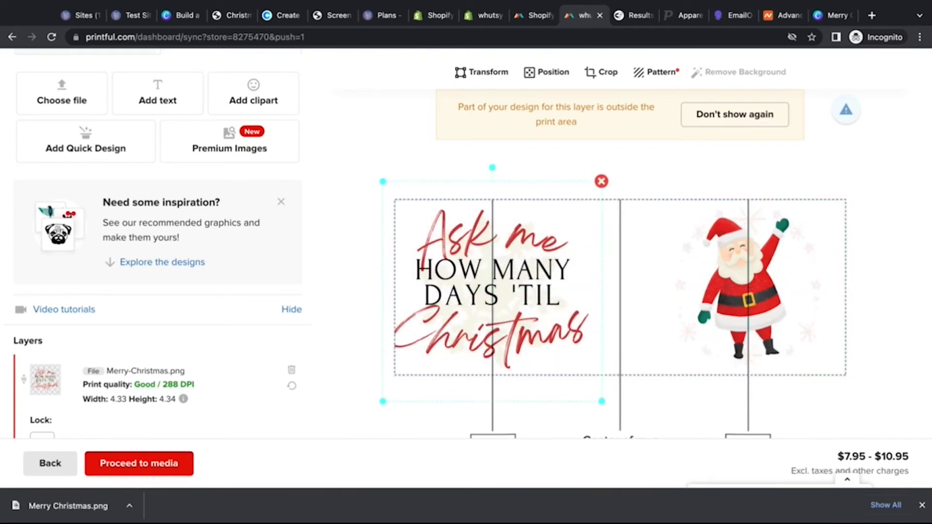
pyautogui.moveTo(603, 401); pyautogui.dragTo(593, 392)
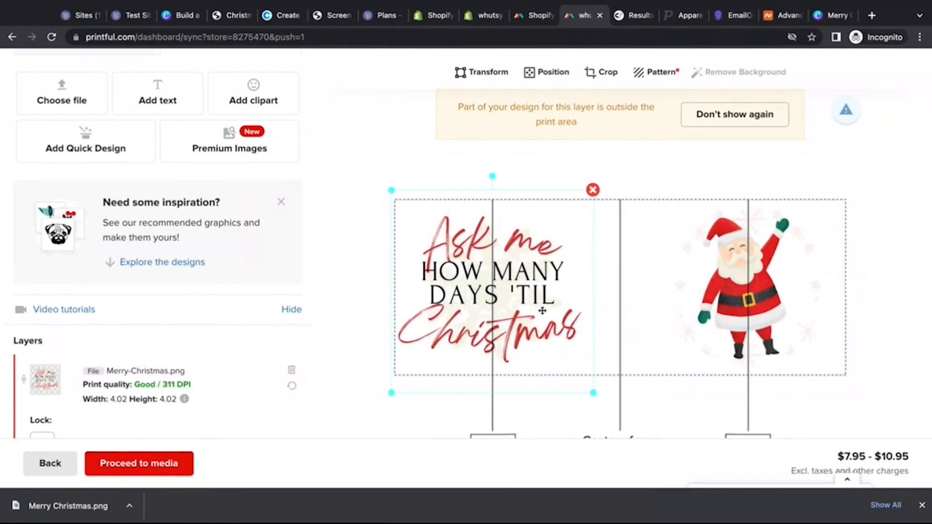
pyautogui.moveTo(542, 310); pyautogui.dragTo(542, 309)
# Preview the design on the mug mockups: Ask me side, side view, hand-held and Santa side.
pyautogui.scroll(3, 646, 180)
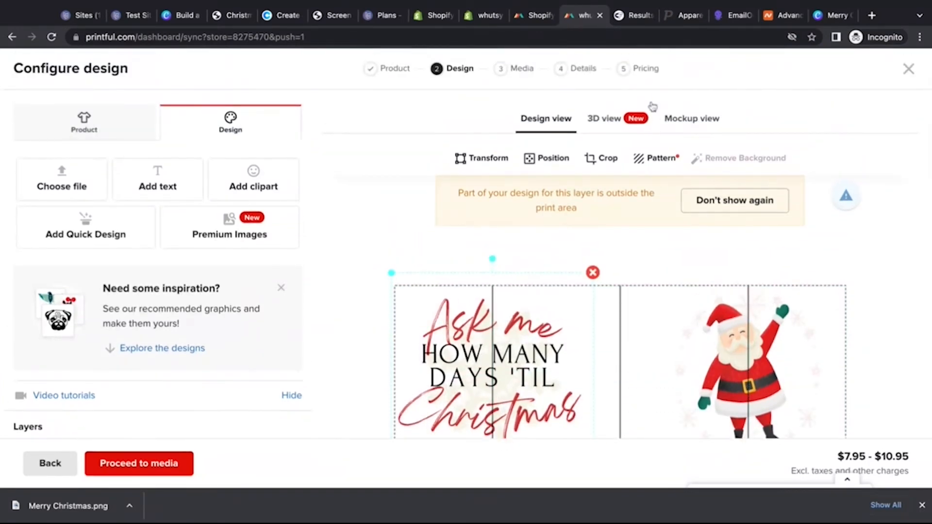
pyautogui.click(686, 119)
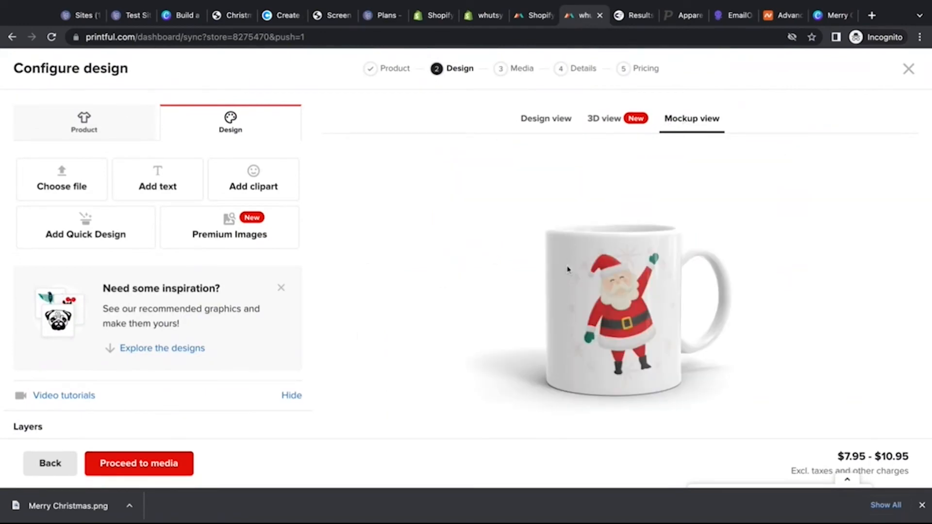
pyautogui.scroll(-5, 568, 270)
pyautogui.click(552, 338)
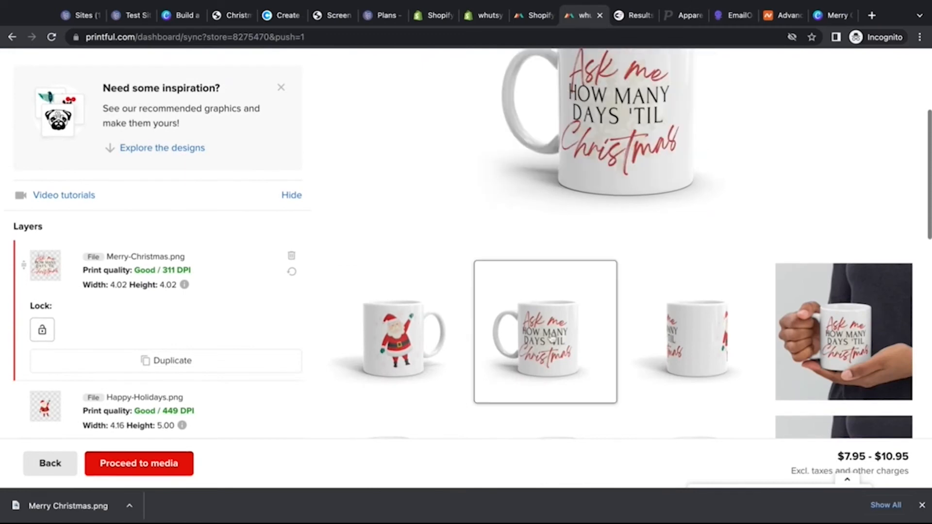
pyautogui.scroll(1, 553, 339)
pyautogui.click(700, 379)
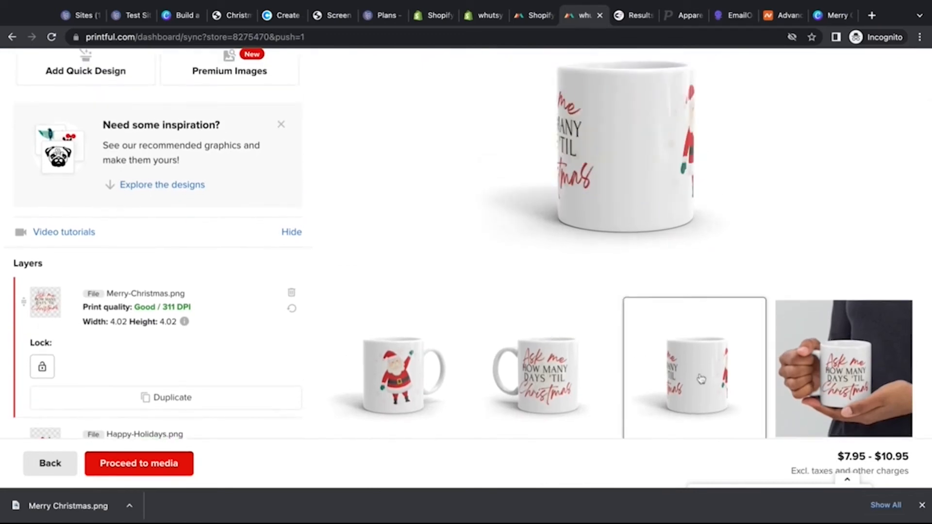
pyautogui.click(847, 374)
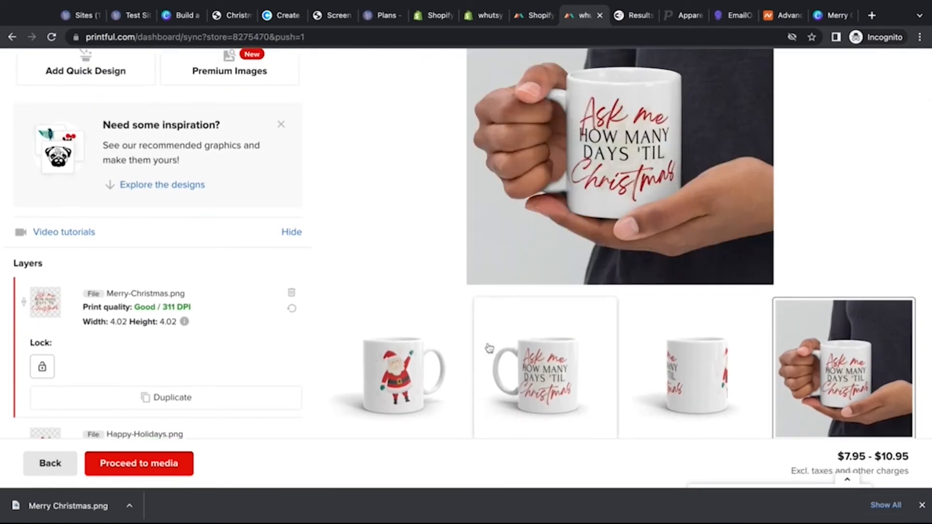
pyautogui.click(419, 362)
pyautogui.scroll(3, 518, 296)
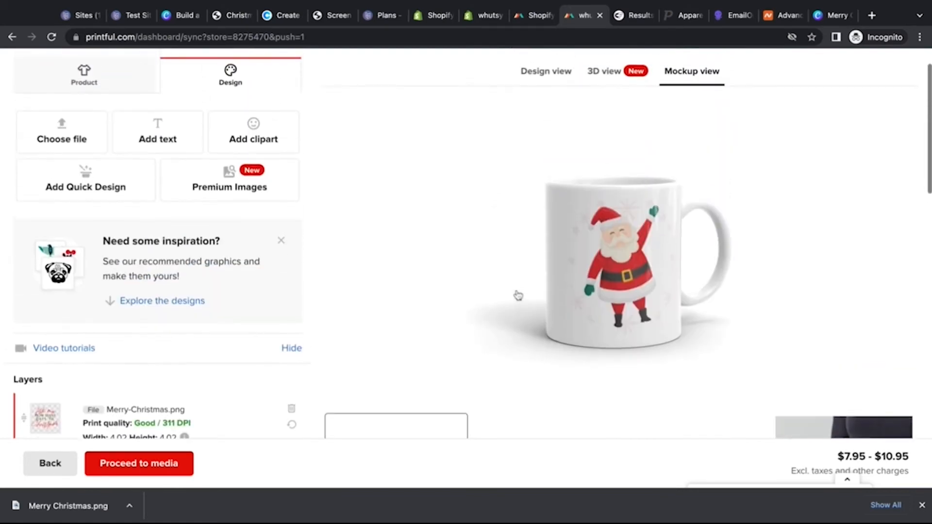
pyautogui.scroll(-4, 519, 295)
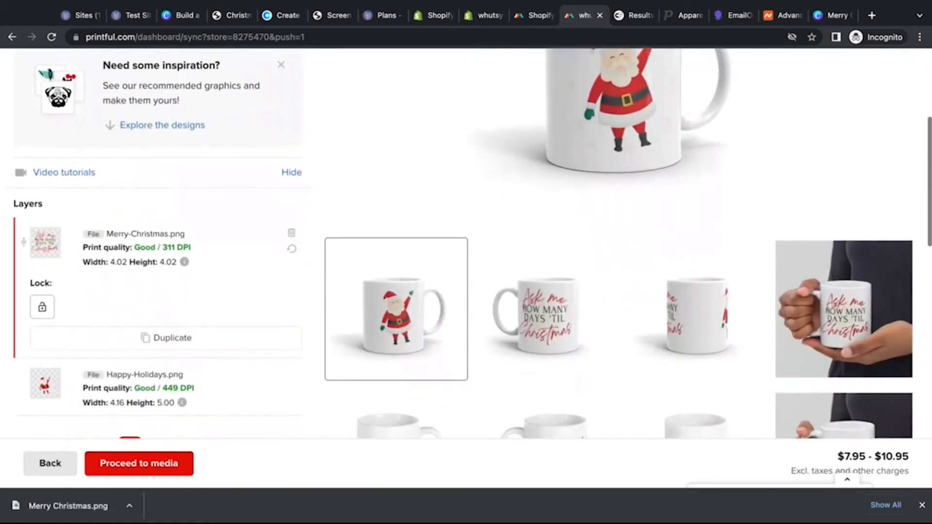
pyautogui.click(545, 315)
pyautogui.scroll(2, 505, 338)
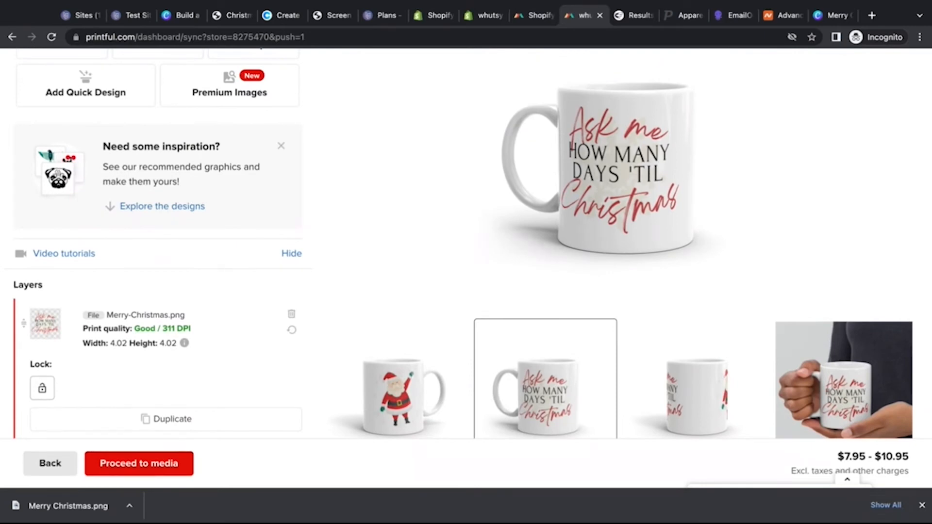
pyautogui.scroll(3, 216, 357)
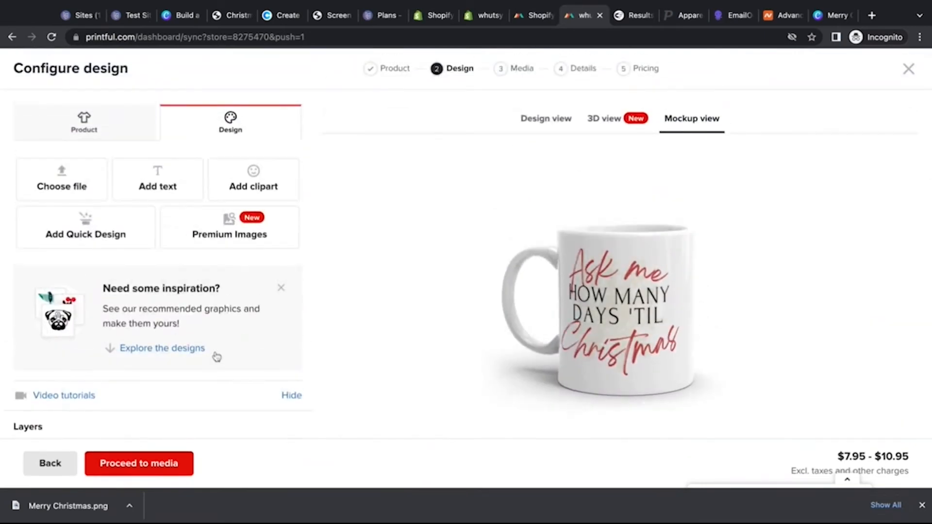
# Remove the 15oz size so only 11oz is offered, and continue to the Media step.
pyautogui.click(142, 467)
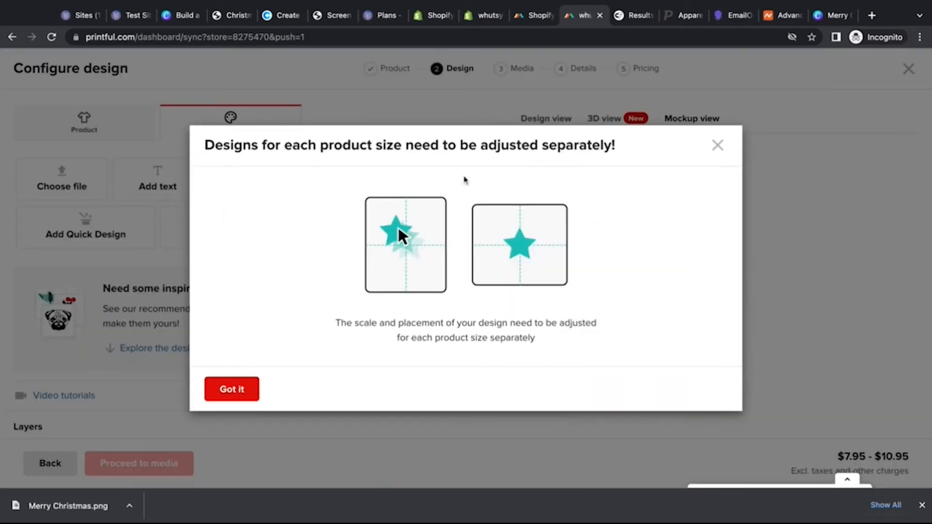
pyautogui.click(232, 391)
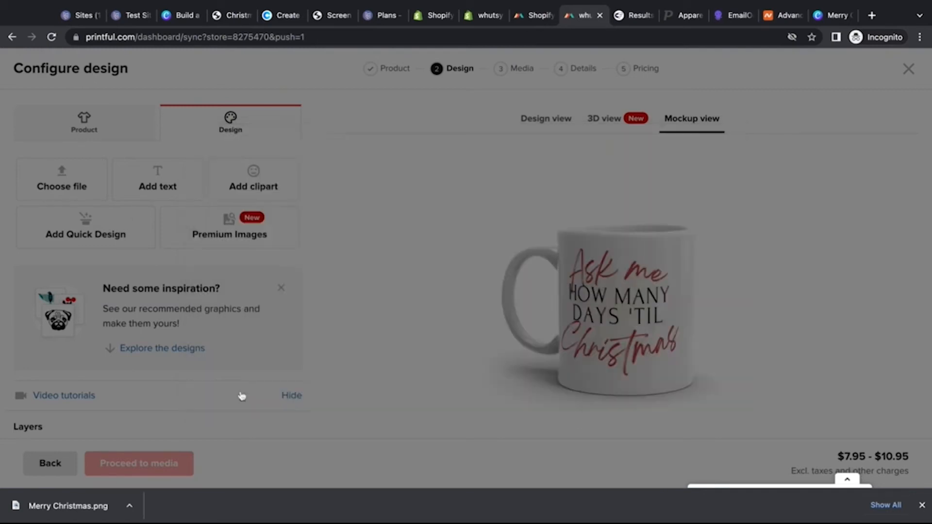
pyautogui.click(116, 134)
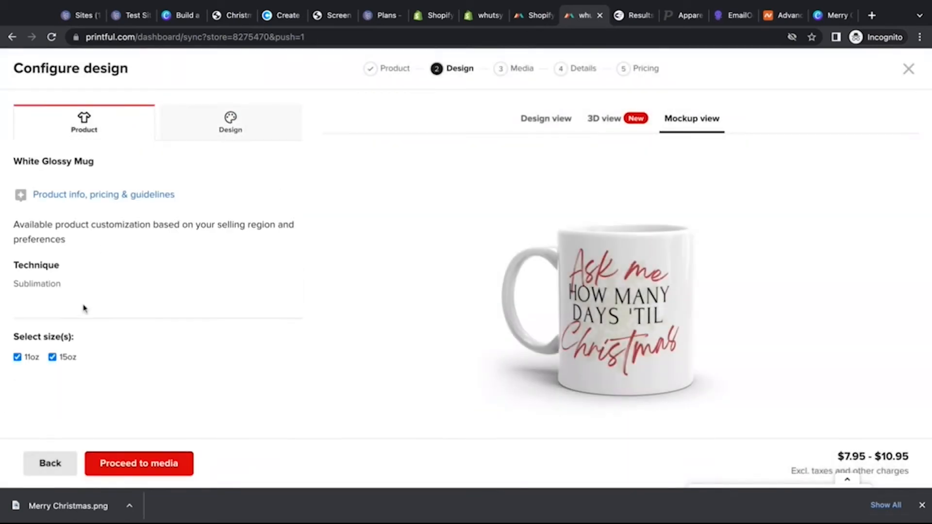
pyautogui.click(52, 357)
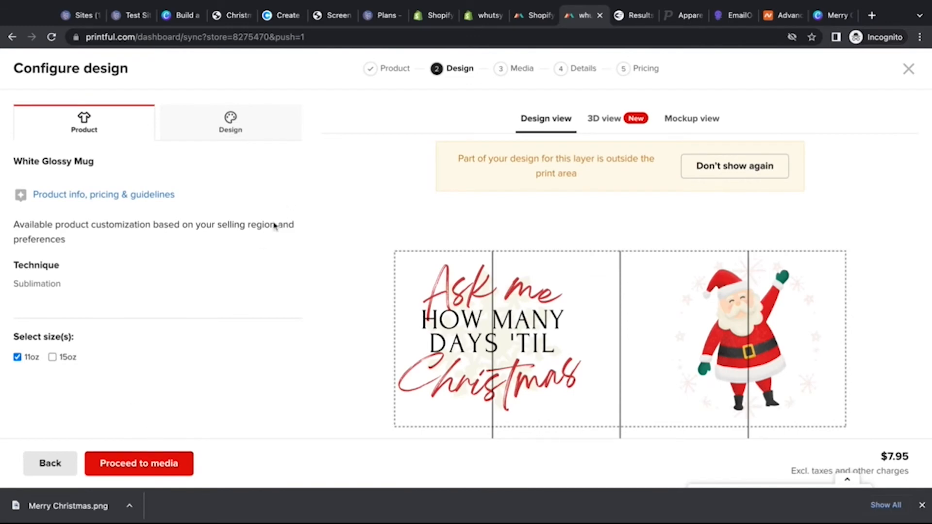
pyautogui.click(176, 462)
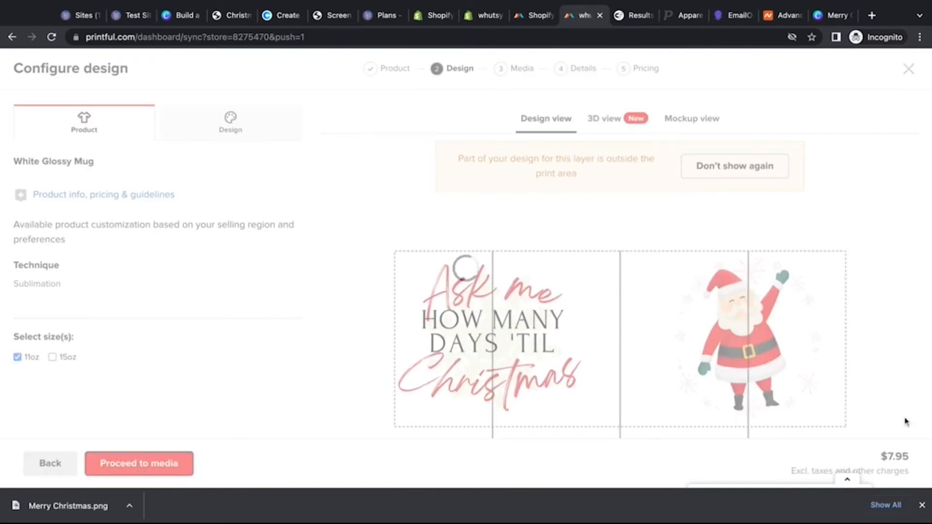
pyautogui.click(921, 506)
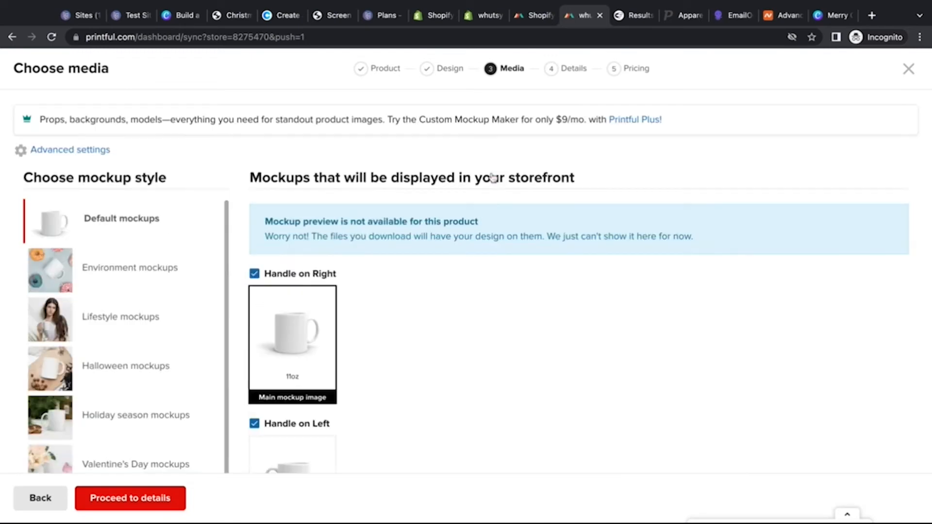
pyautogui.scroll(-7, 399, 331)
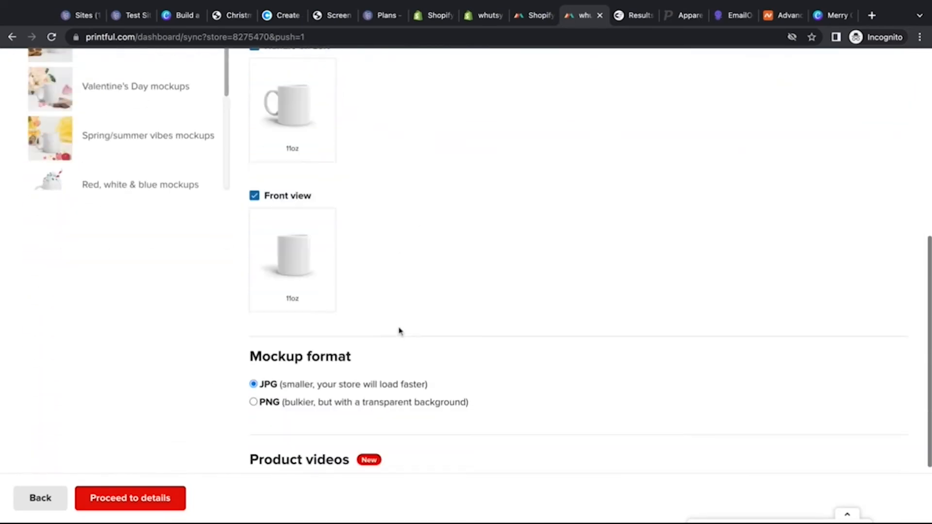
pyautogui.scroll(5, 400, 331)
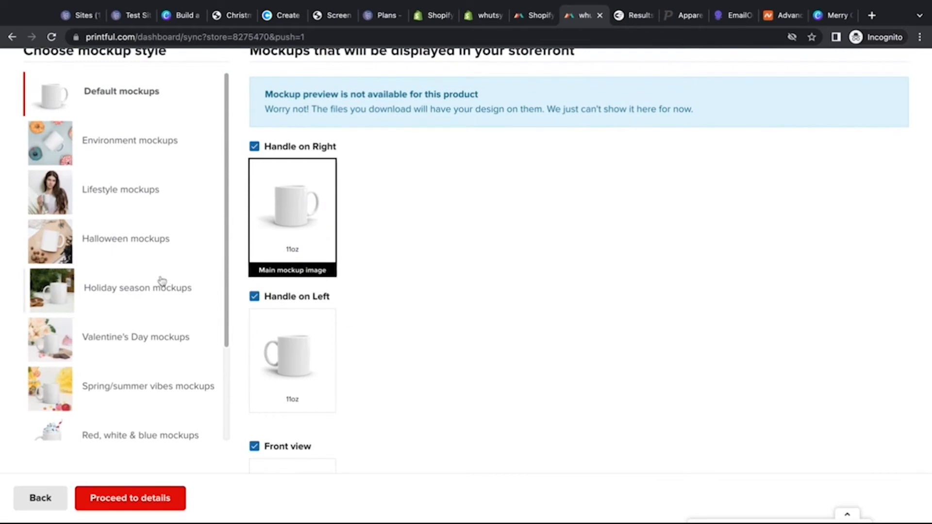
pyautogui.scroll(-2, 131, 324)
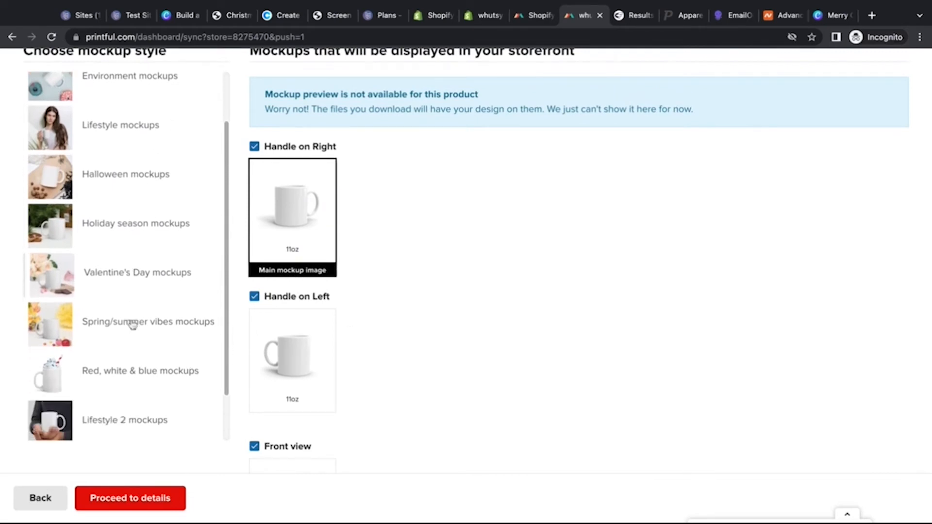
pyautogui.scroll(-1, 132, 345)
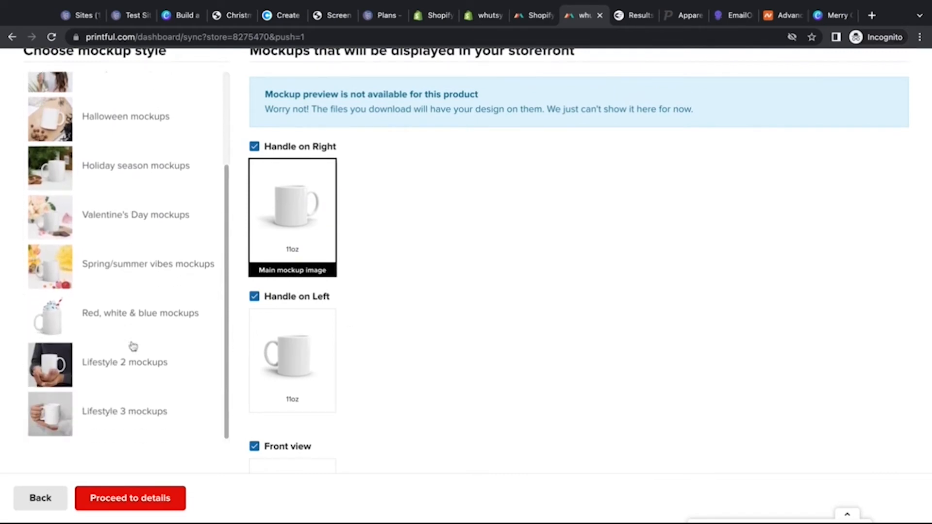
pyautogui.scroll(2, 131, 345)
pyautogui.click(141, 243)
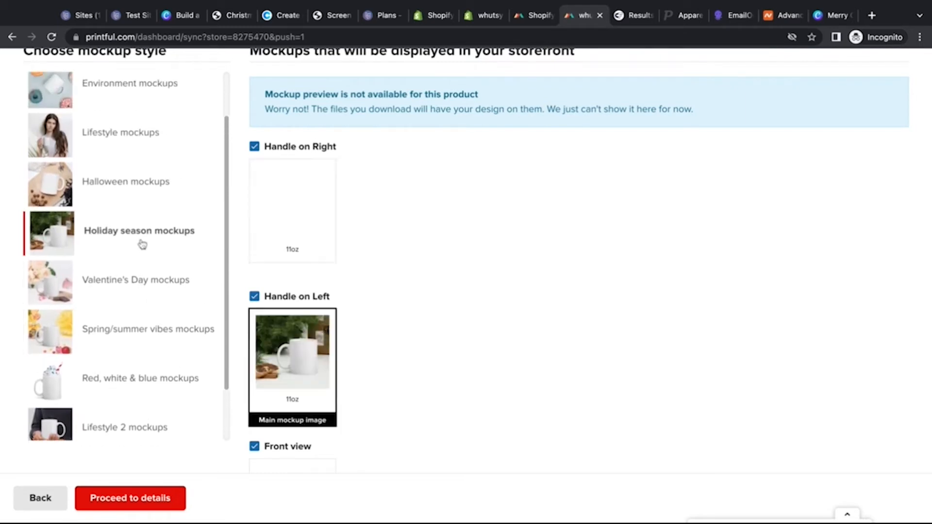
pyautogui.scroll(-4, 509, 290)
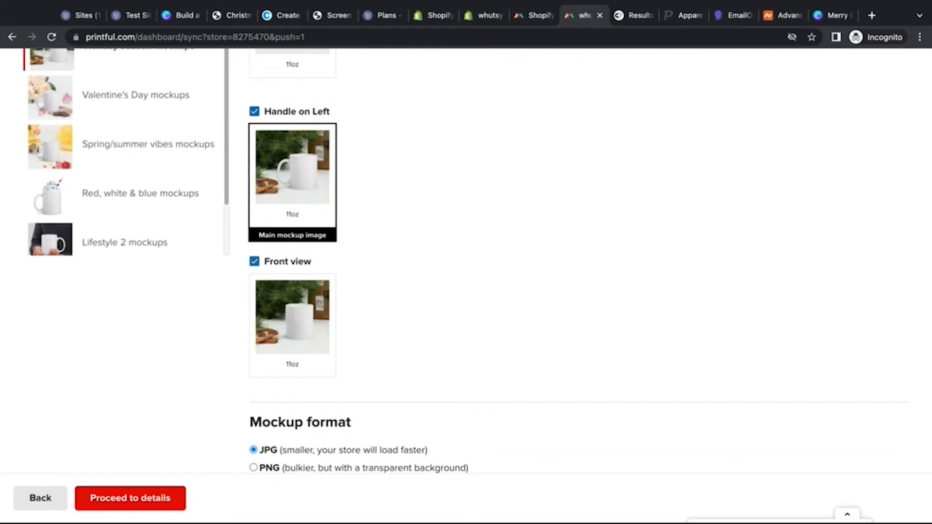
pyautogui.scroll(4, 475, 262)
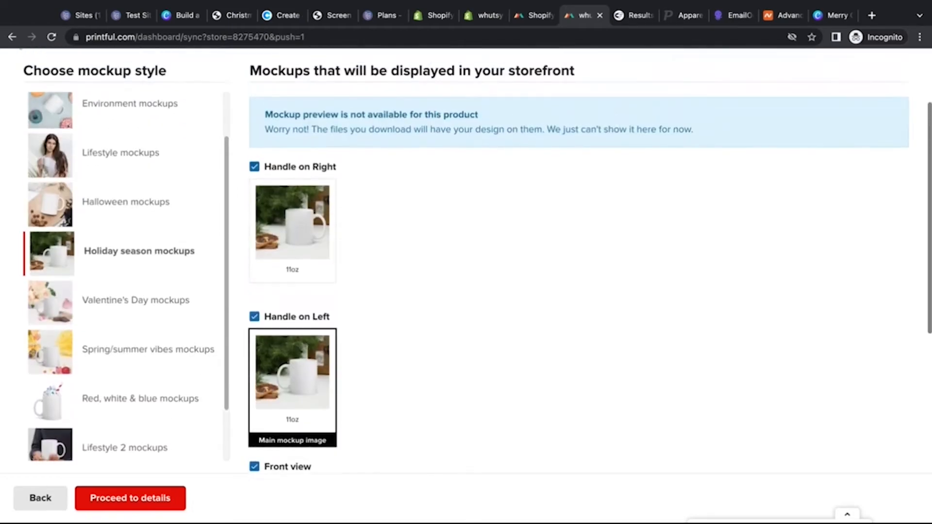
pyautogui.scroll(2, 476, 262)
pyautogui.scroll(1, 130, 198)
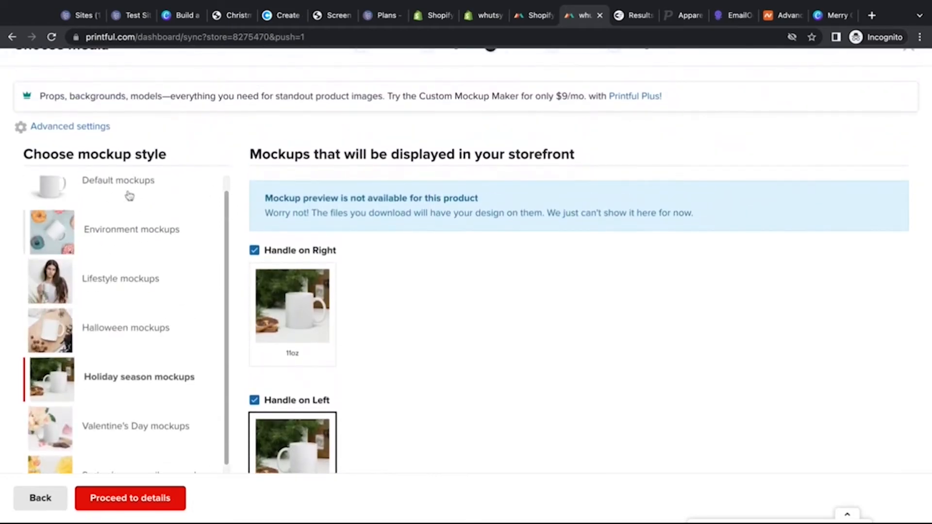
pyautogui.click(119, 242)
pyautogui.scroll(-5, 399, 312)
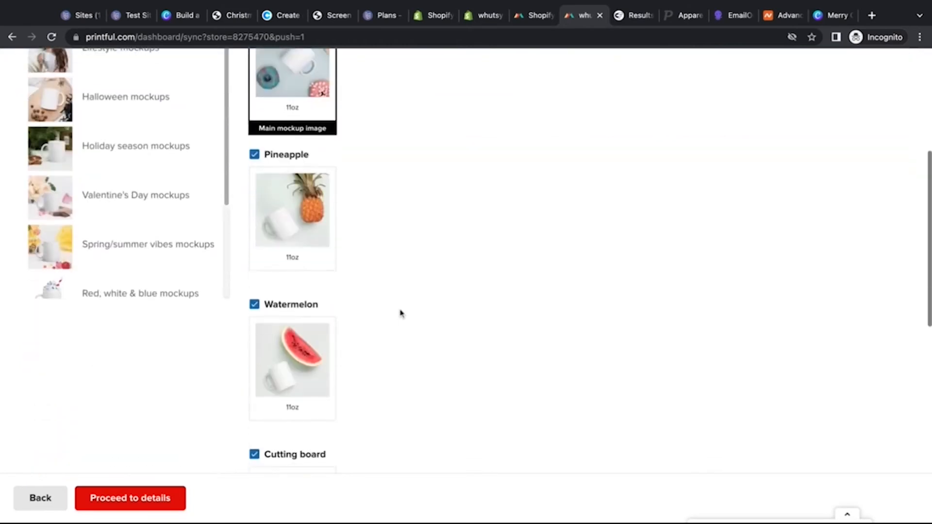
pyautogui.scroll(4, 399, 312)
pyautogui.click(167, 125)
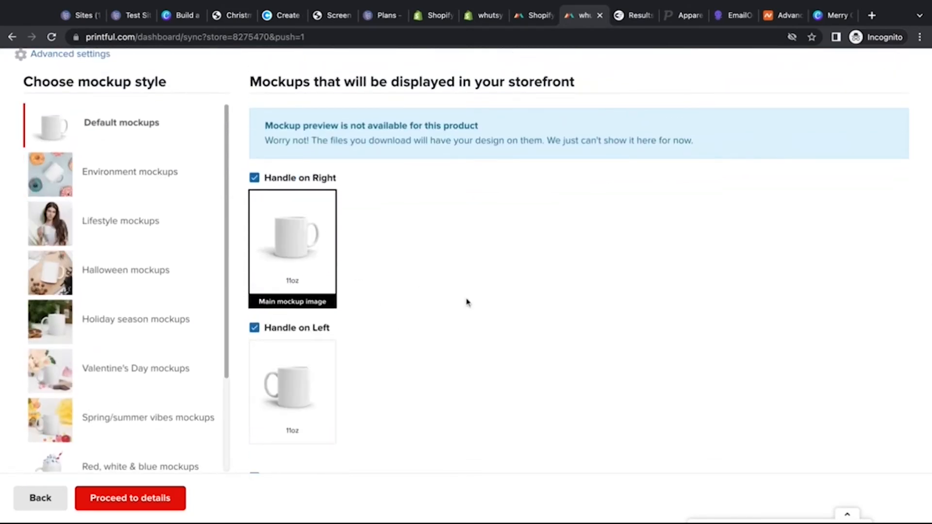
pyautogui.scroll(-2, 466, 302)
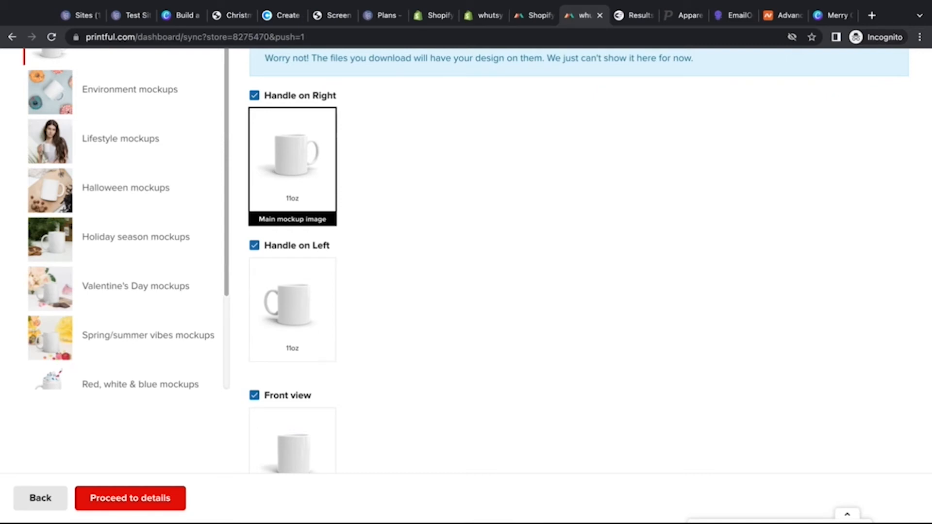
pyautogui.scroll(-4, 270, 215)
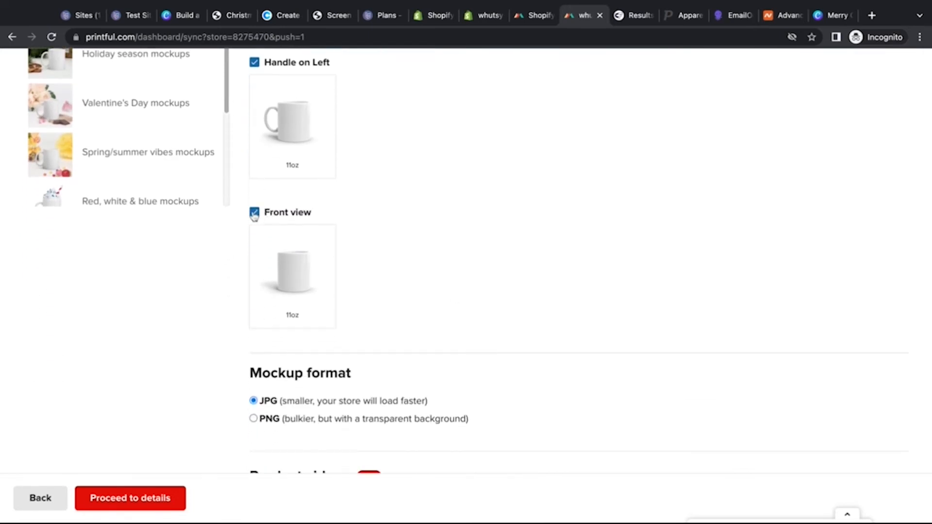
# Exclude the front-view mockup, include the White Glossy Mug product video, and proceed to details.
pyautogui.click(254, 213)
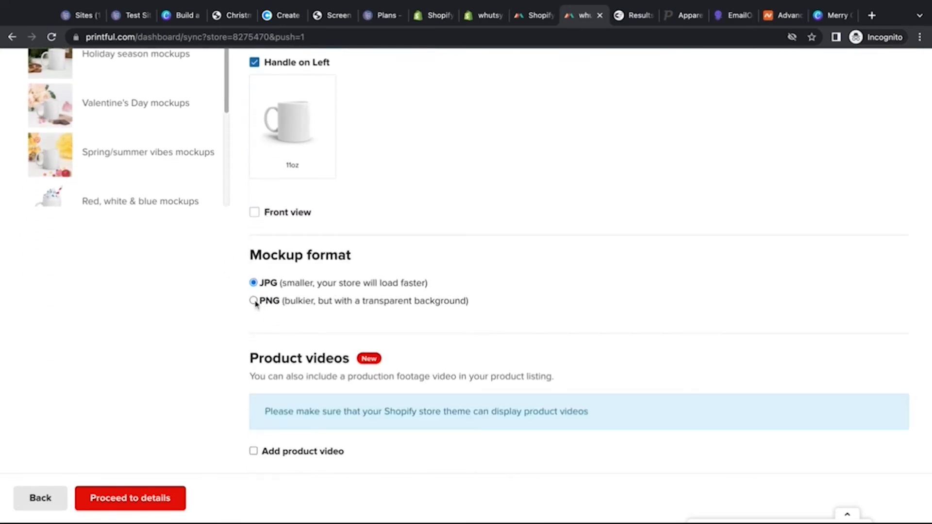
pyautogui.scroll(-1, 249, 331)
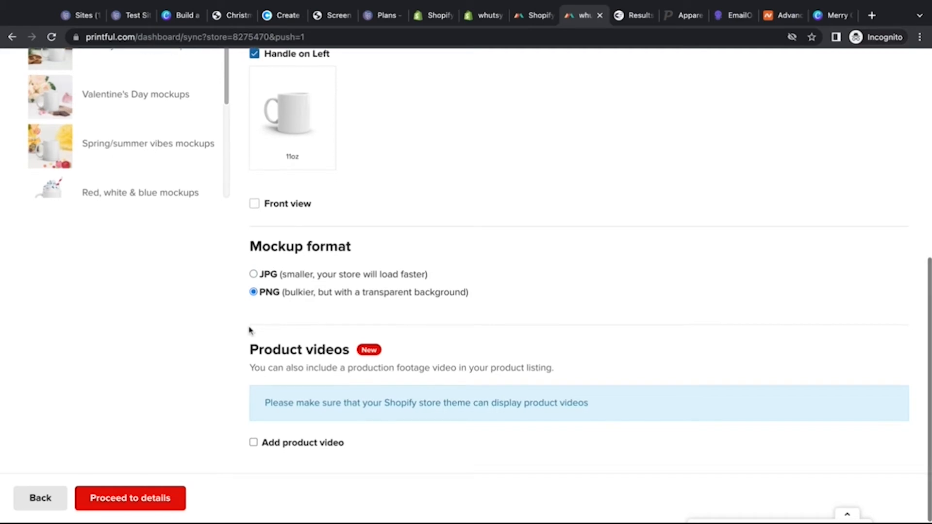
pyautogui.tripleClick(252, 369)
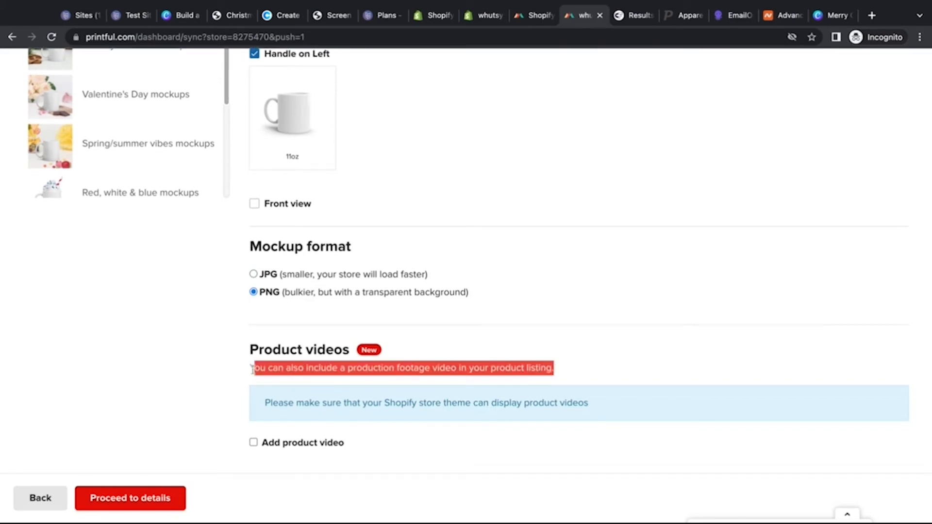
pyautogui.click(602, 373)
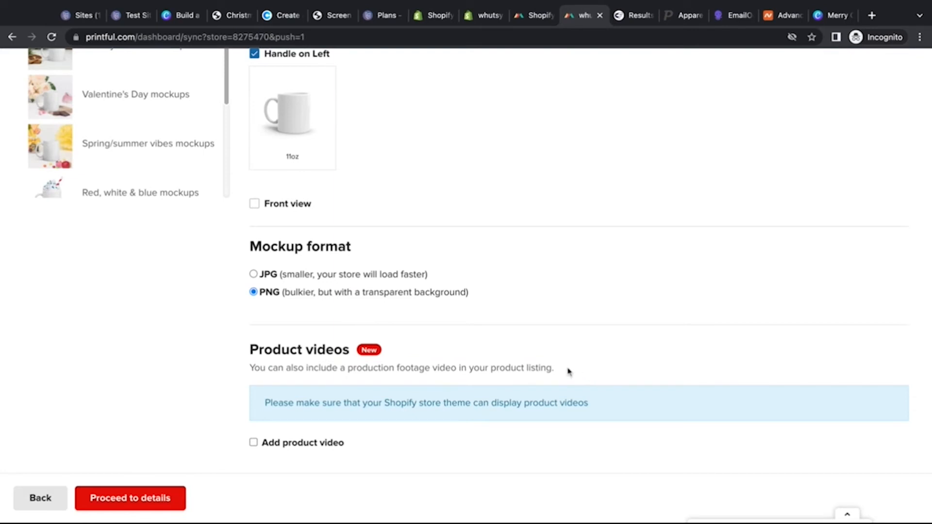
pyautogui.moveTo(569, 372); pyautogui.dragTo(249, 370)
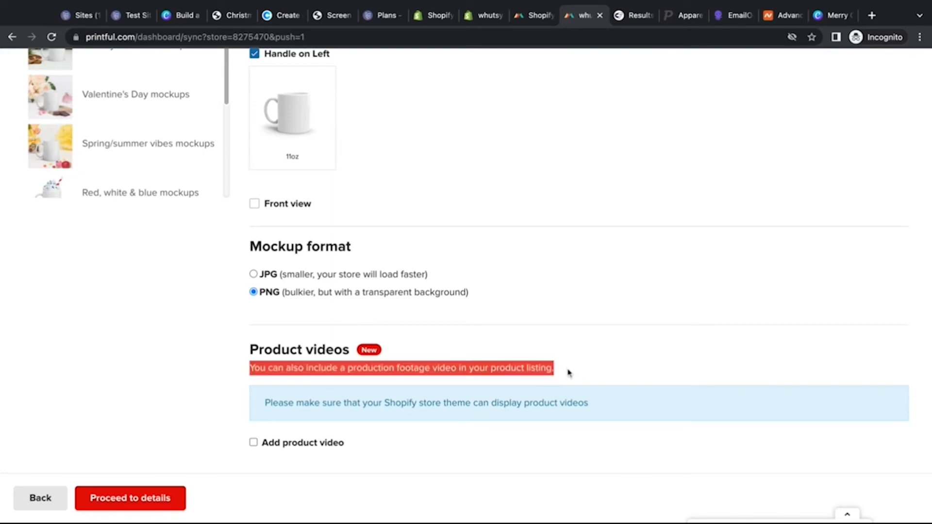
pyautogui.click(241, 409)
pyautogui.click(254, 442)
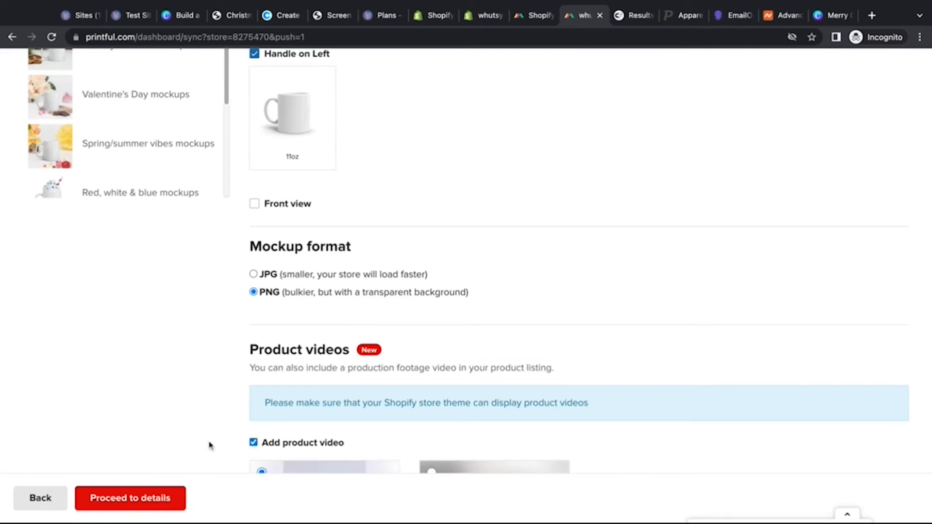
pyautogui.scroll(-3, 209, 445)
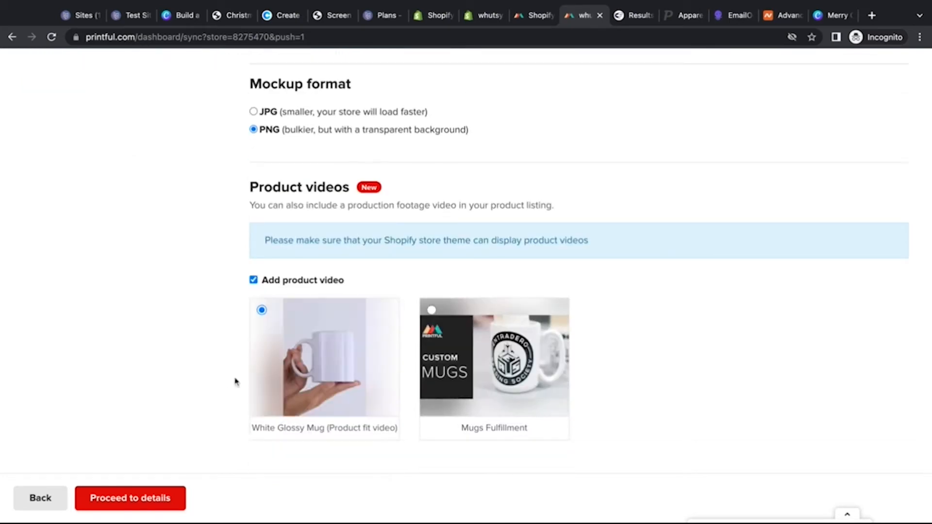
pyautogui.moveTo(326, 366)
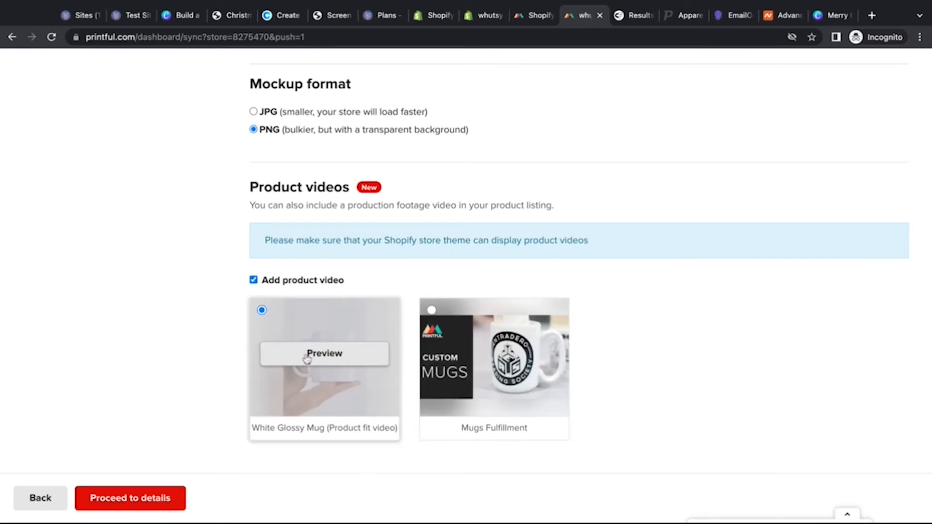
pyautogui.click(130, 490)
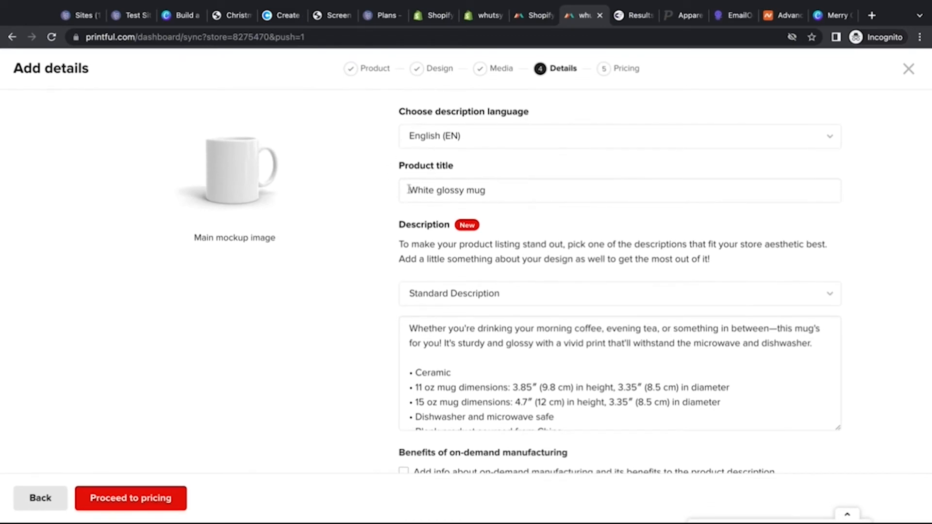
# Retitle the product 'The Unofficial Christmas Countdown Mug'.
pyautogui.moveTo(408, 190); pyautogui.dragTo(485, 190)
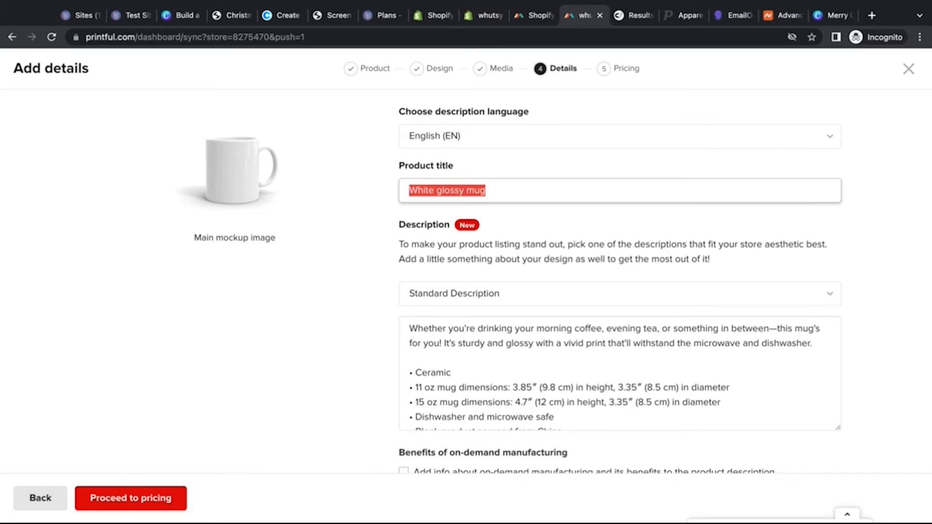
pyautogui.write('Chri')
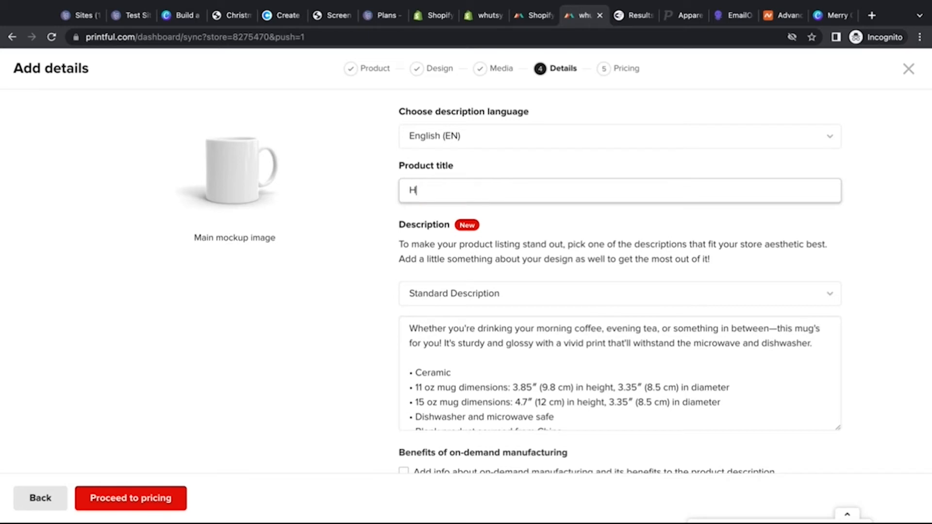
pyautogui.write('stmas Countdown Mug')
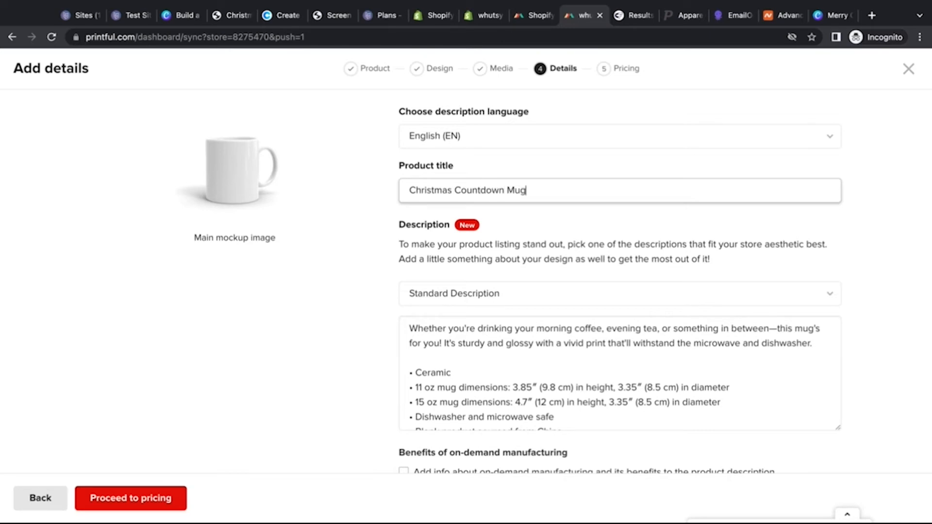
pyautogui.click(409, 190)
pyautogui.write('The Unoff')
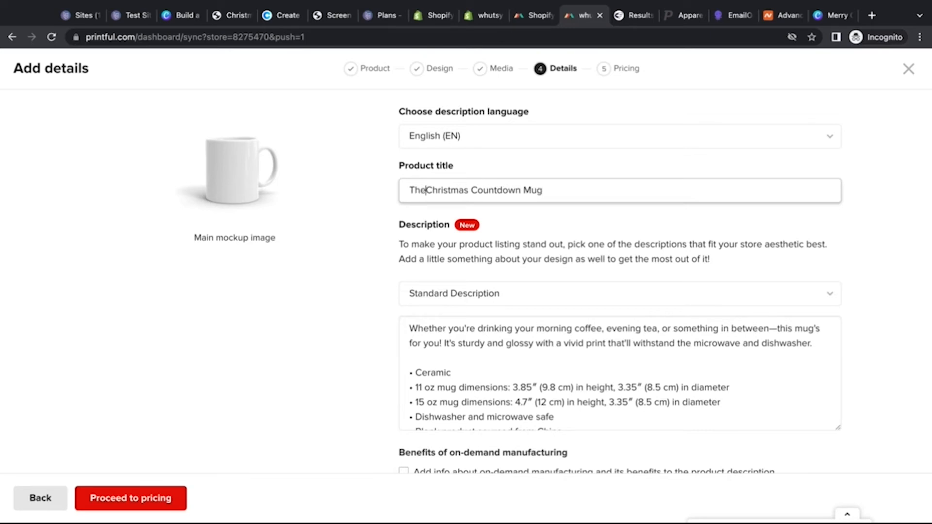
pyautogui.write('icial')
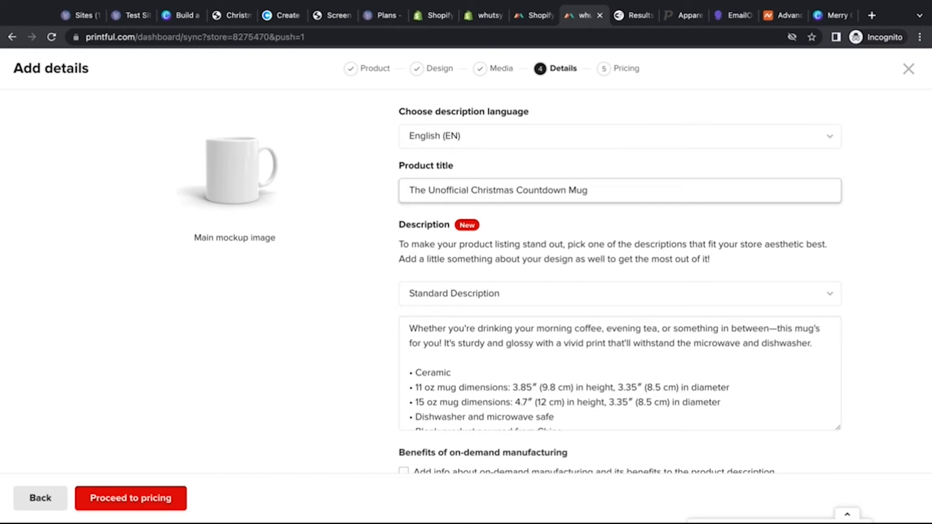
# Delete the 15 oz dimensions and 'Blank product sourced from China' bullets from the description.
pyautogui.scroll(-2, 421, 464)
pyautogui.scroll(-2, 421, 464)
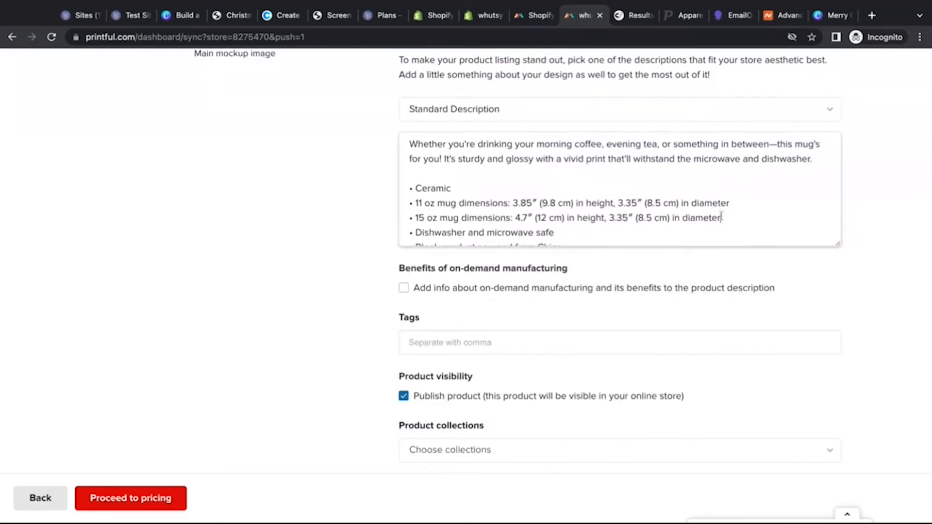
pyautogui.moveTo(721, 215); pyautogui.dragTo(409, 216)
pyautogui.press('BackSpace')
pyautogui.press('BackSpace')
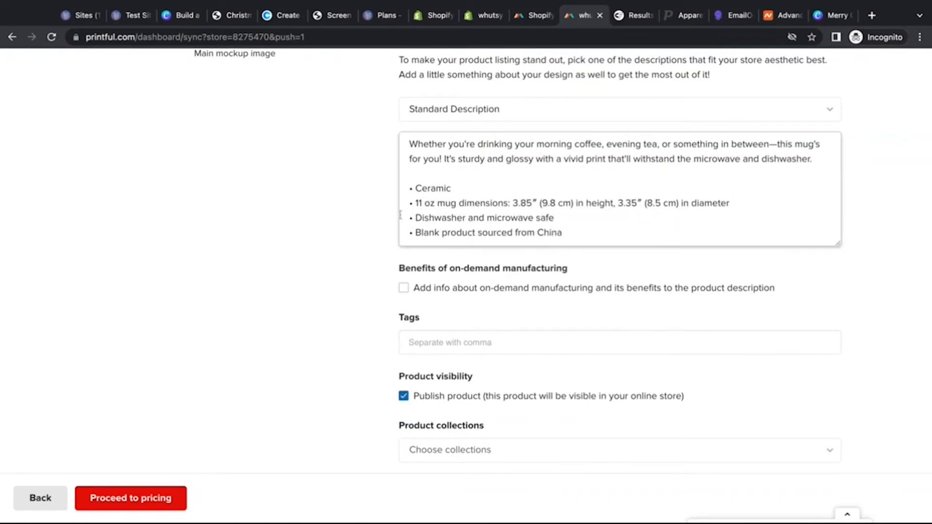
pyautogui.tripleClick(578, 233)
pyautogui.press('BackSpace')
pyautogui.press('BackSpace')
pyautogui.click(365, 294)
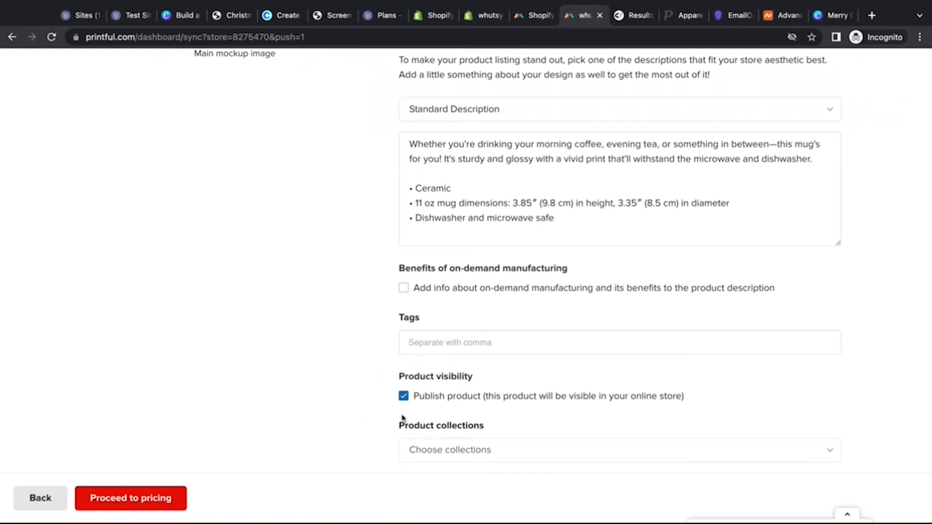
# Go to pricing and enable Free shipping in the saved Mugs push settings, leaving revenue unsaved.
pyautogui.click(176, 502)
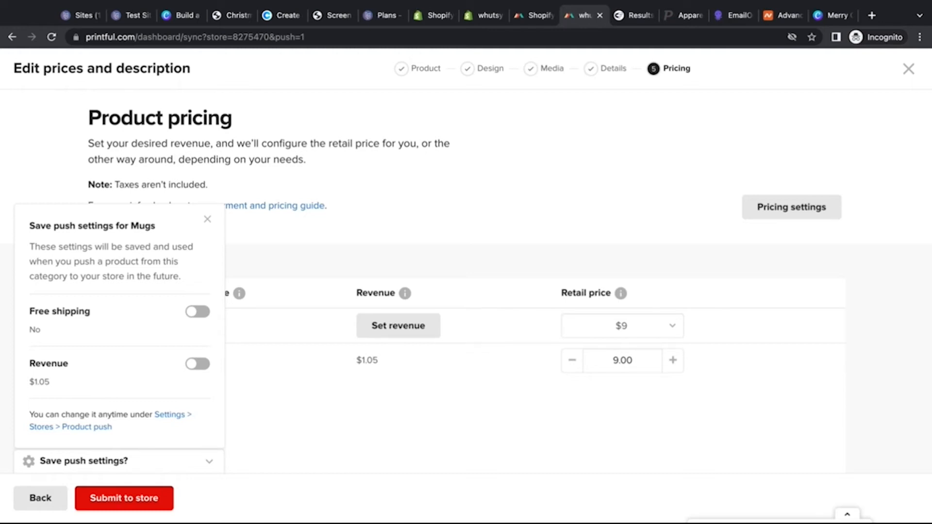
pyautogui.click(198, 311)
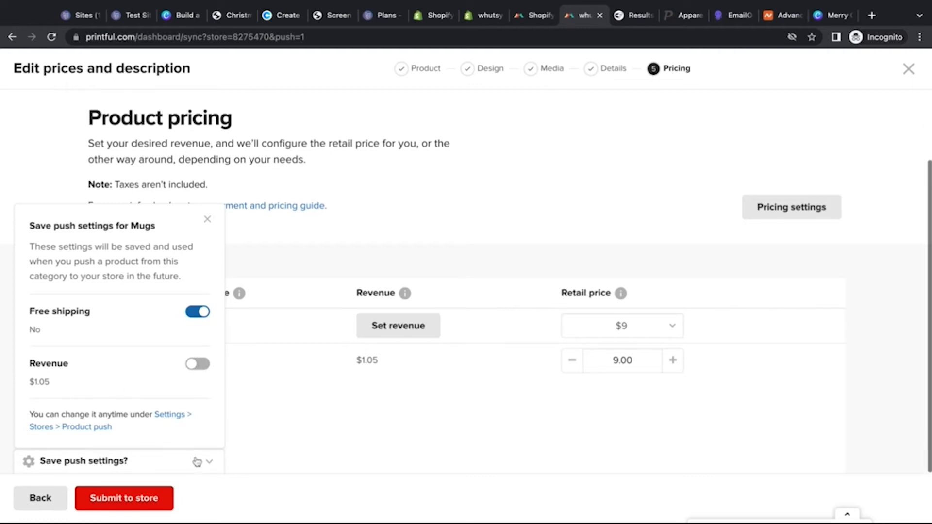
pyautogui.click(199, 368)
pyautogui.click(200, 369)
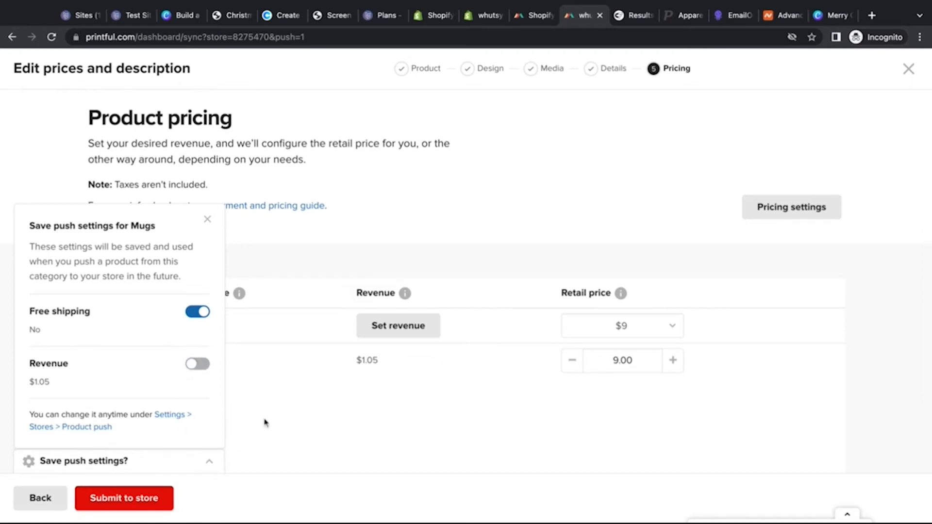
pyautogui.click(61, 464)
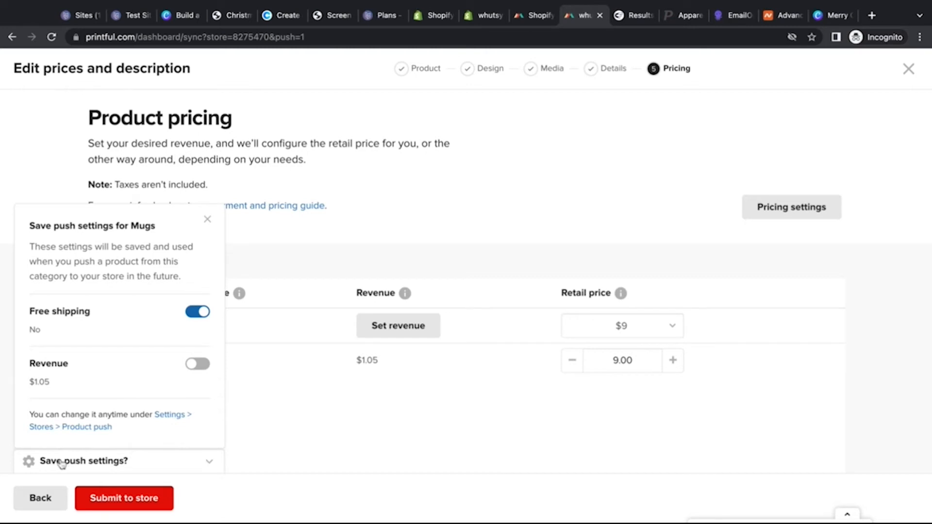
pyautogui.click(207, 219)
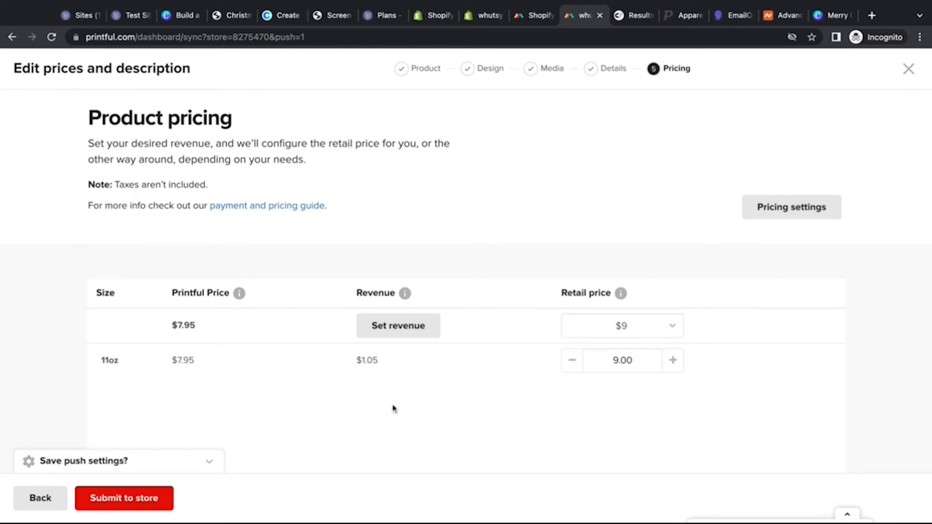
# Set the 11oz mug's retail price to $15.95.
pyautogui.doubleClick(178, 323)
pyautogui.click(319, 389)
pyautogui.moveTo(612, 360); pyautogui.dragTo(617, 360)
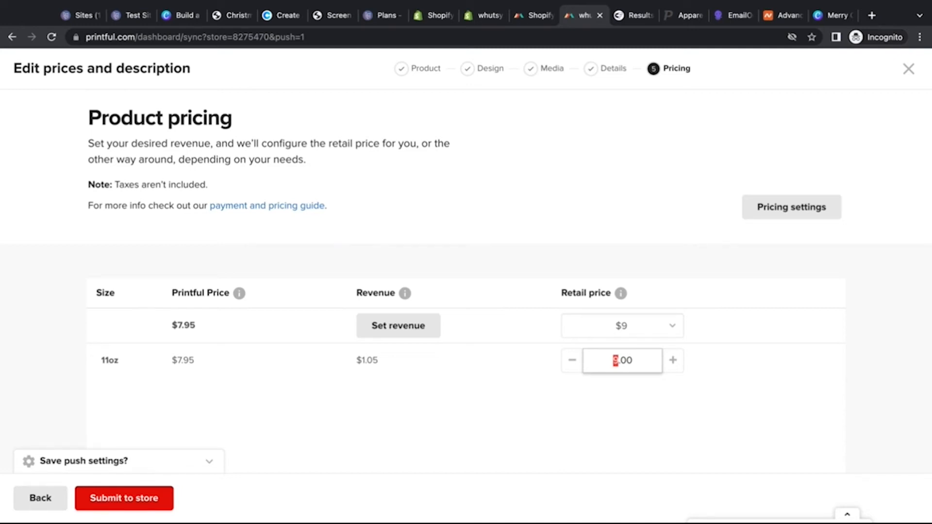
pyautogui.write('13')
pyautogui.write('.')
pyautogui.press('BackSpace')
pyautogui.press('Right')
pyautogui.press('Right')
pyautogui.press('BackSpace')
pyautogui.press('BackSpace')
pyautogui.write('95')
pyautogui.moveTo(620, 360); pyautogui.dragTo(615, 360)
pyautogui.write('5')
pyautogui.click(641, 390)
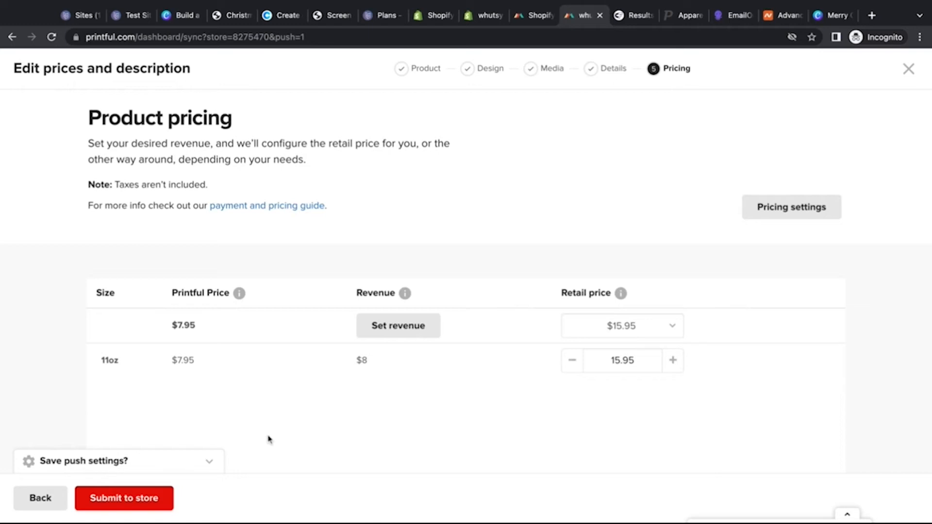
# Save the $8 revenue in the Mugs push settings.
pyautogui.scroll(-2, 184, 441)
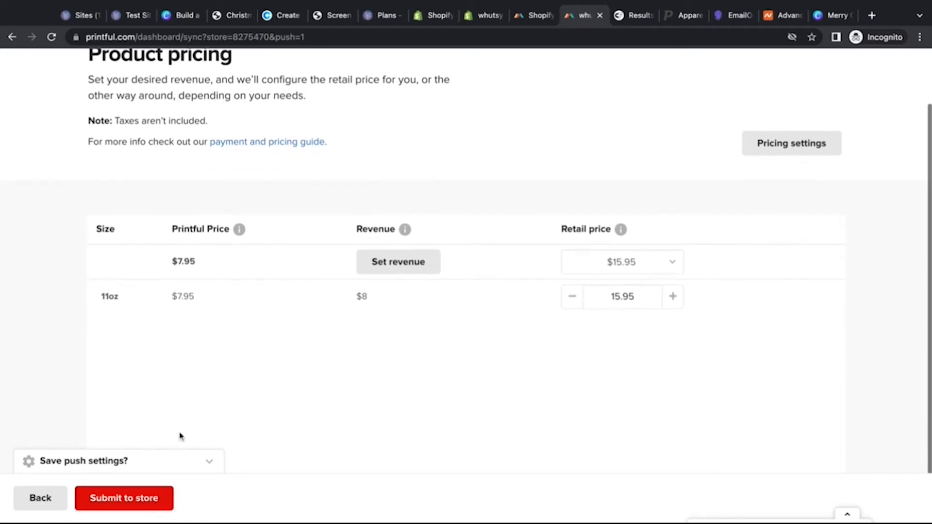
pyautogui.click(208, 462)
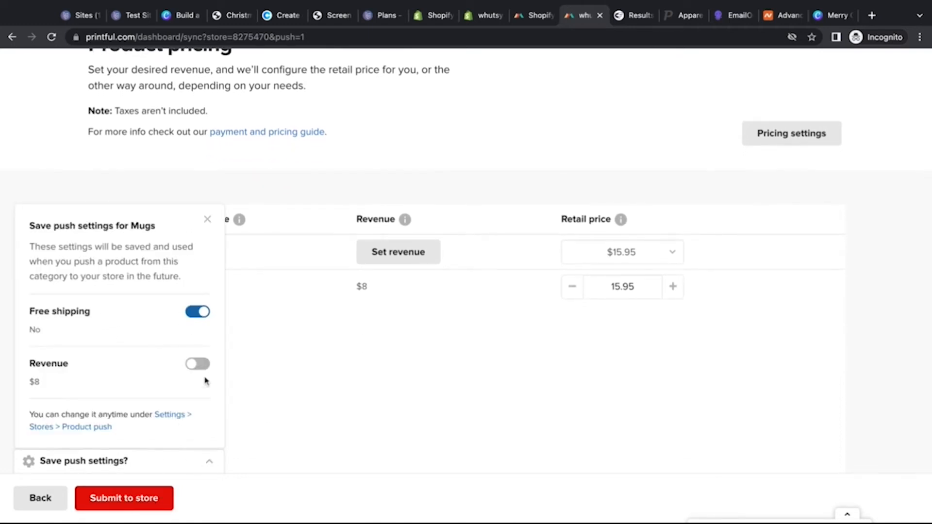
pyautogui.click(196, 368)
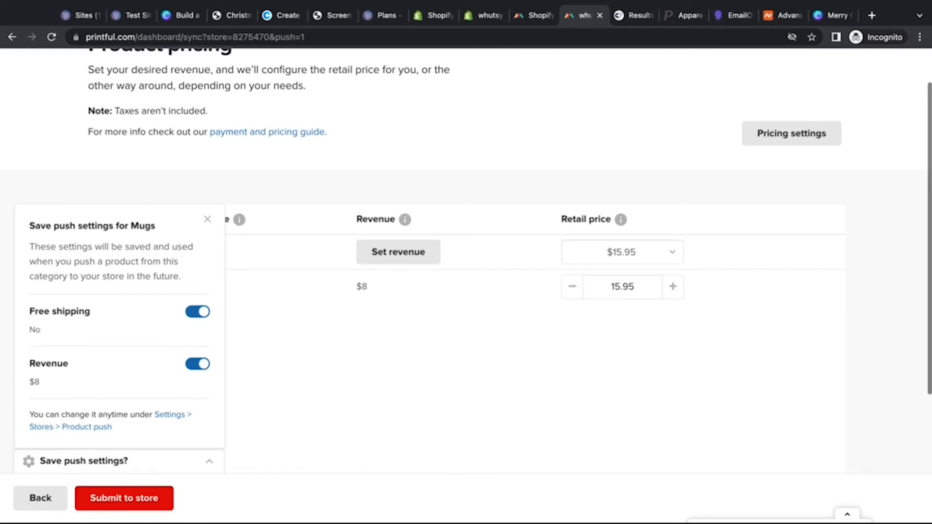
pyautogui.click(207, 220)
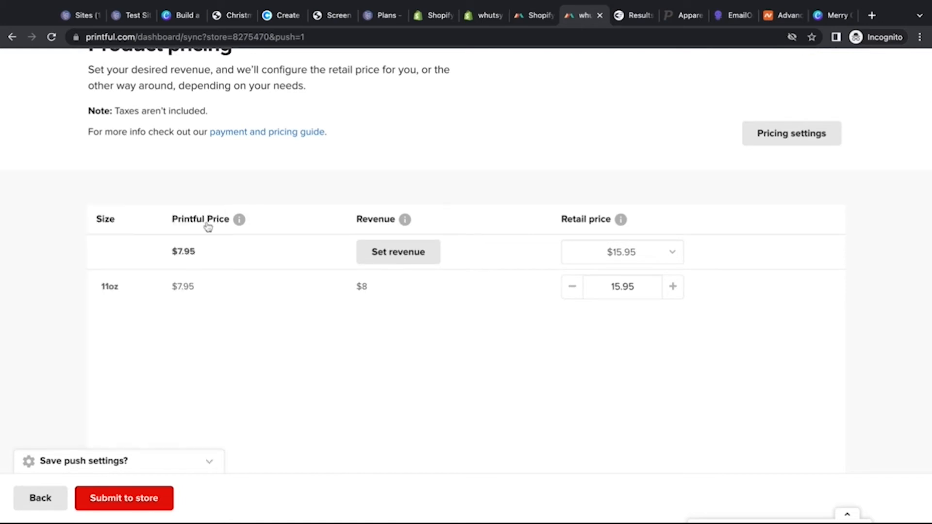
# Turn on free shipping on the storefront in pricing settings and submit the mug to the store.
pyautogui.click(774, 132)
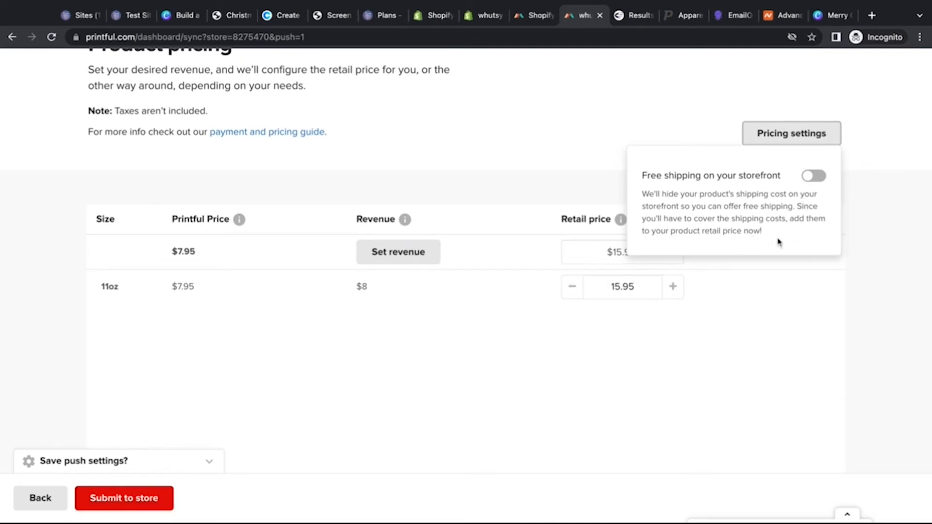
pyautogui.click(813, 176)
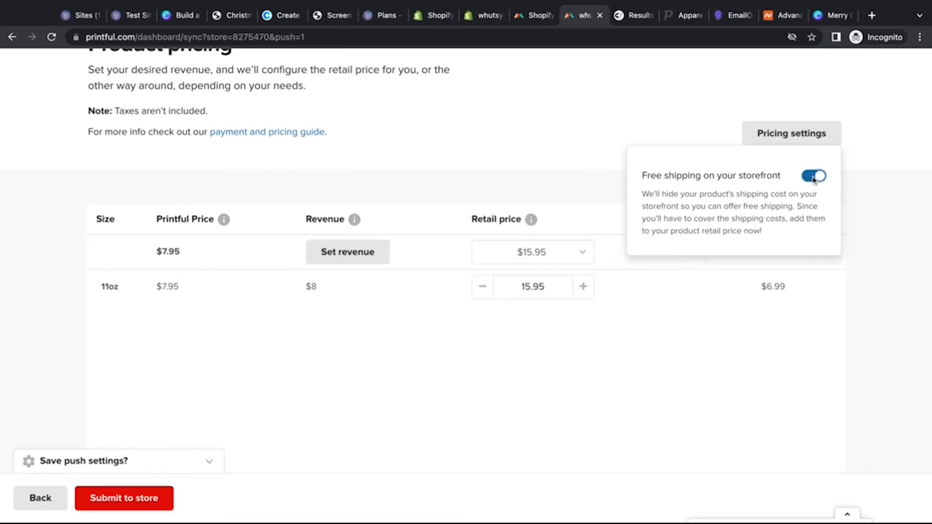
pyautogui.click(616, 122)
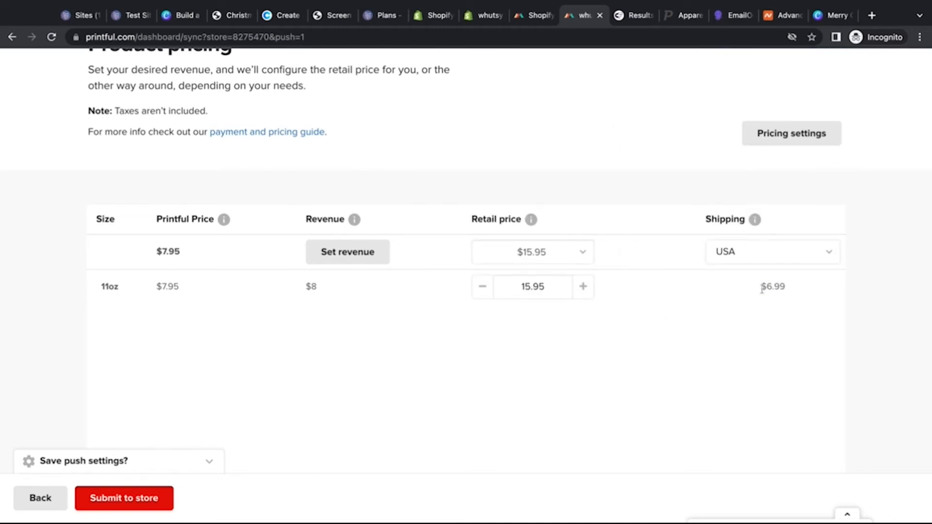
pyautogui.moveTo(760, 286); pyautogui.dragTo(808, 293)
pyautogui.click(561, 330)
pyautogui.doubleClick(158, 287)
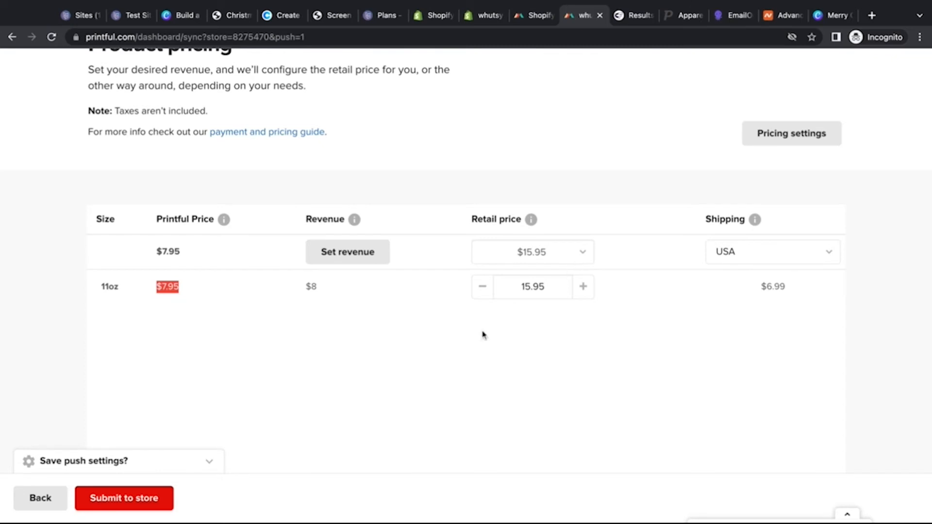
pyautogui.click(796, 137)
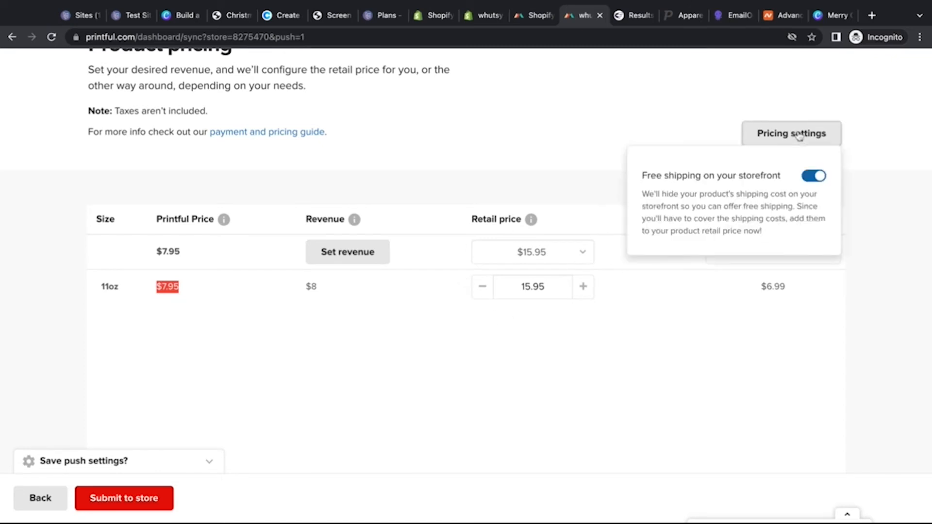
pyautogui.click(811, 175)
pyautogui.click(547, 355)
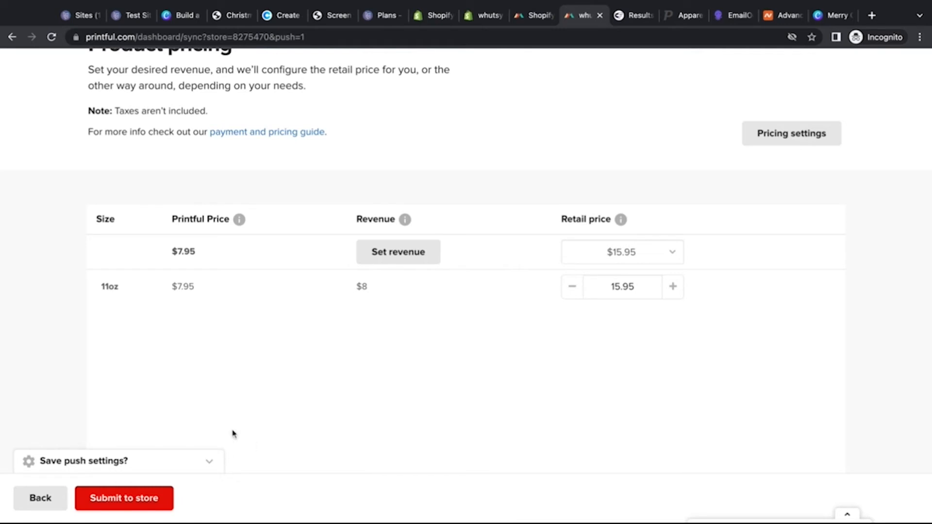
pyautogui.click(132, 501)
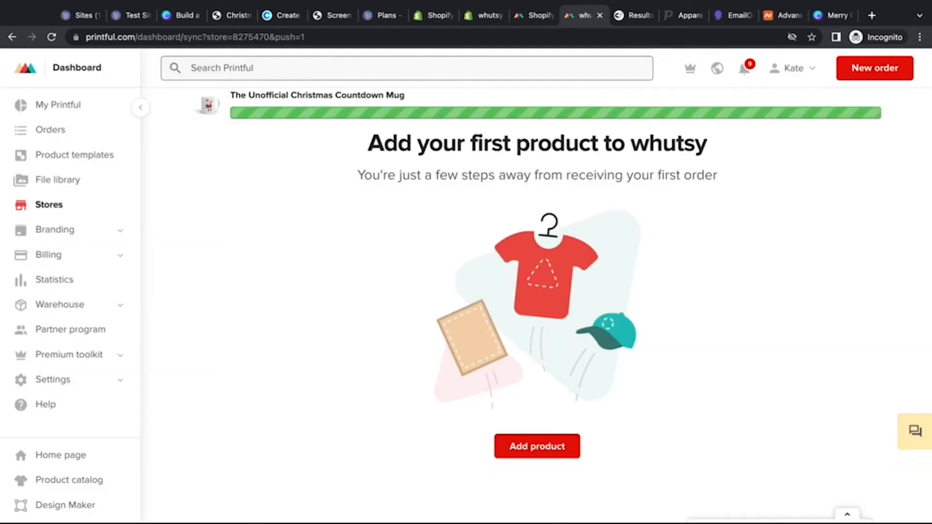
# In Shopify's Shipping and delivery settings, expand the Printful app shipping profiles list.
pyautogui.click(483, 15)
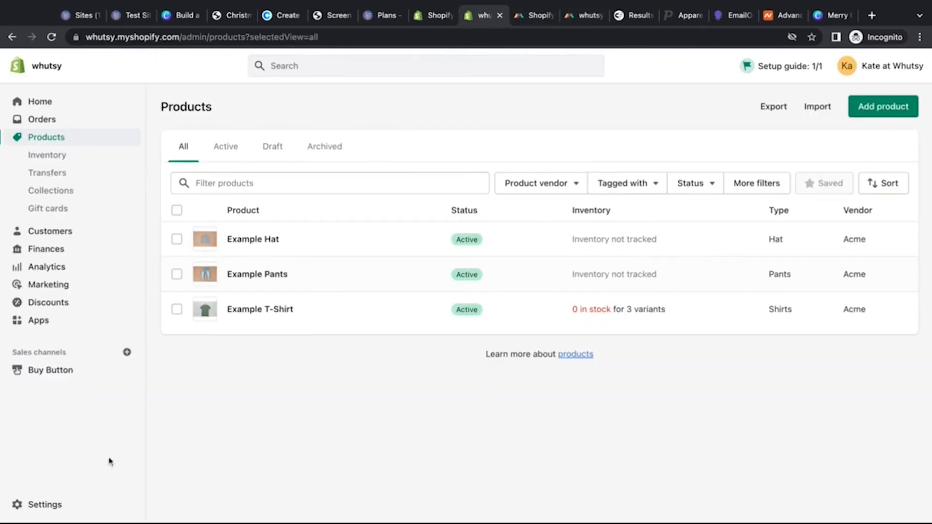
pyautogui.click(45, 504)
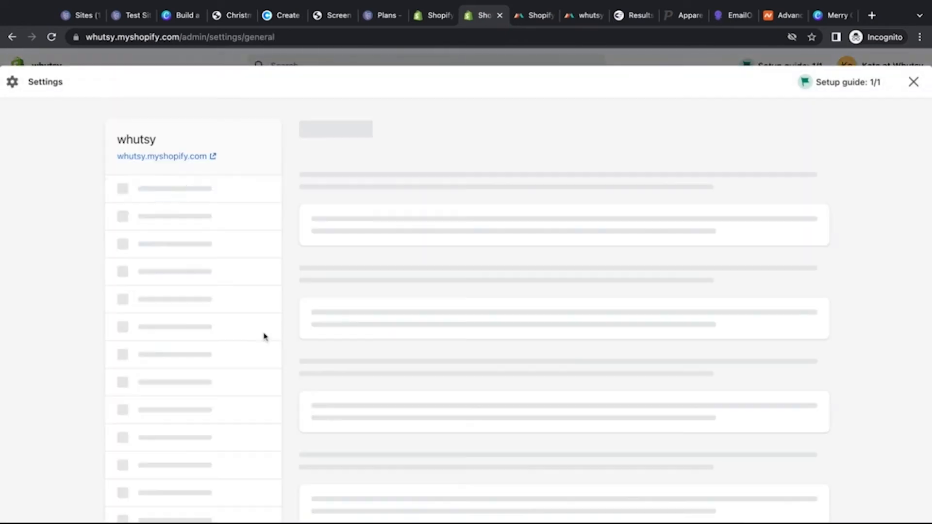
pyautogui.click(225, 333)
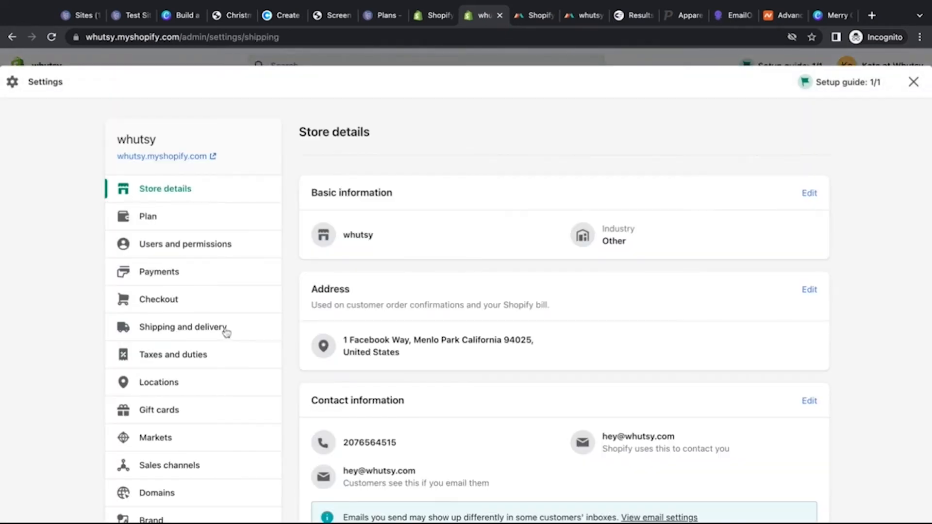
pyautogui.scroll(-2, 433, 204)
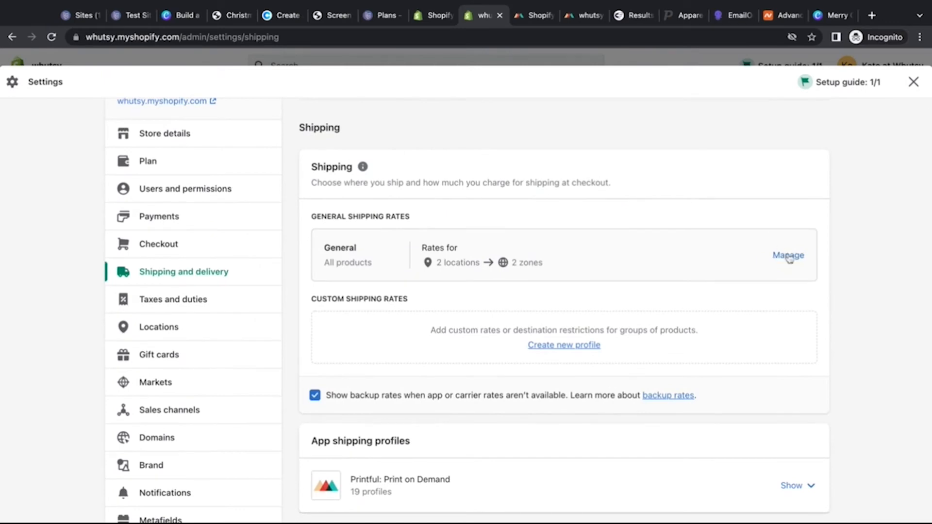
pyautogui.click(788, 256)
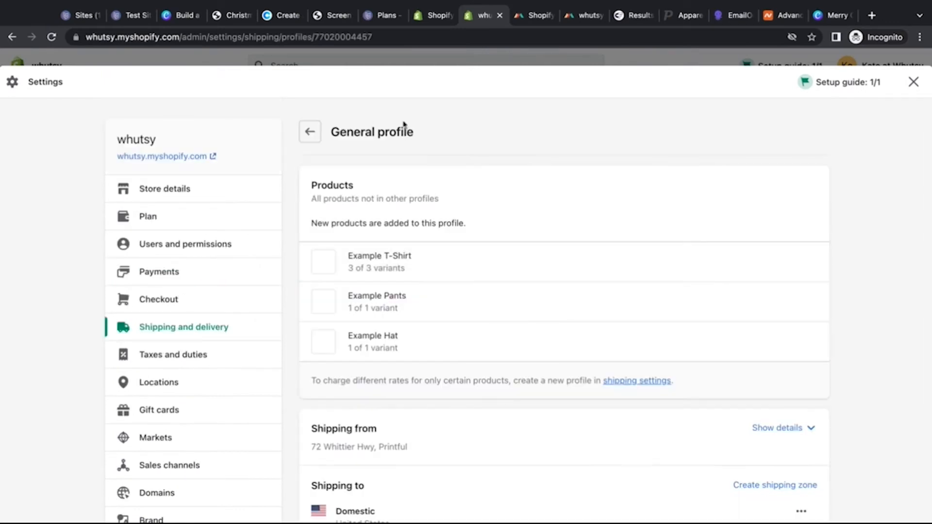
pyautogui.click(311, 137)
pyautogui.scroll(-5, 327, 301)
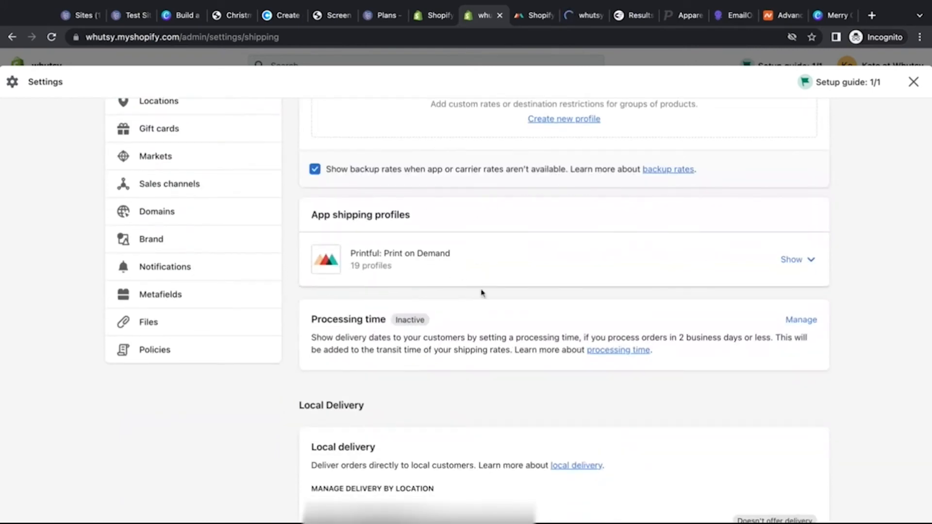
pyautogui.click(813, 262)
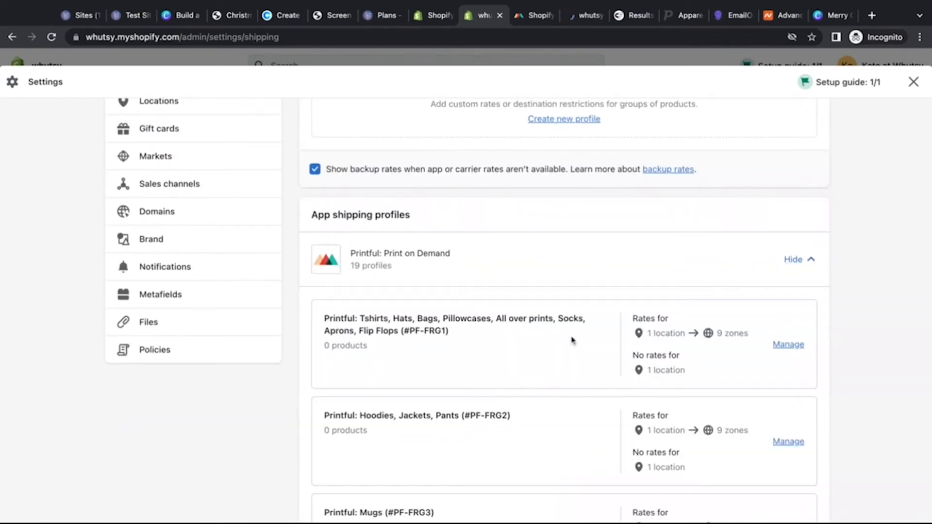
pyautogui.scroll(-4, 572, 340)
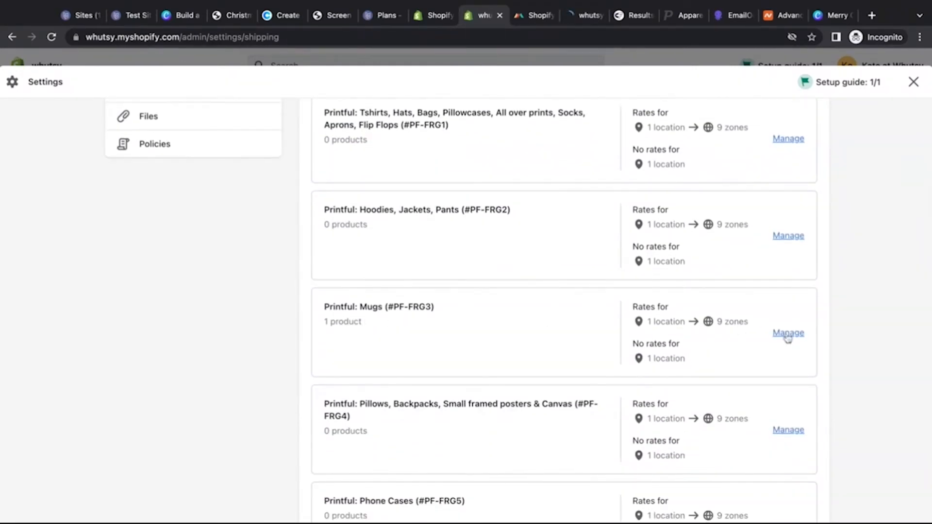
# Review the Printful Mugs (#PF-FRG3) zone flat rates, then close Settings to return to products.
pyautogui.click(788, 333)
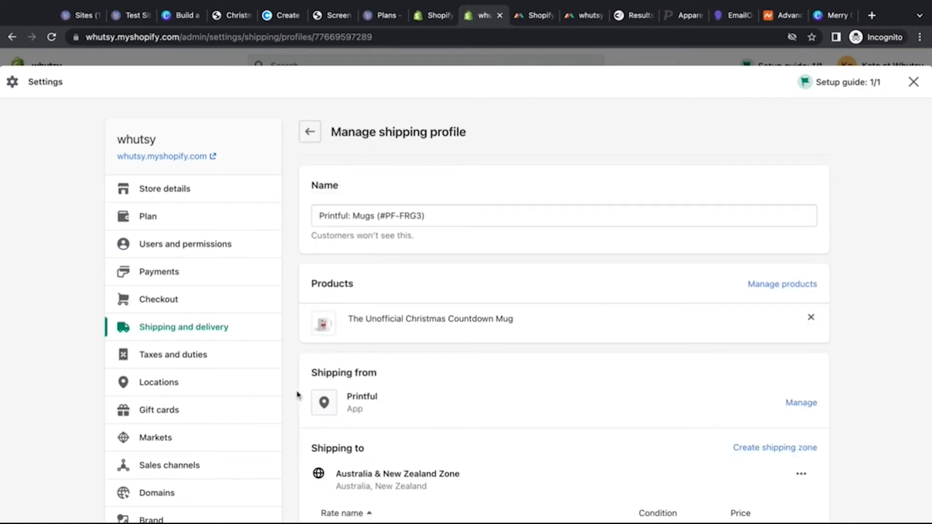
pyautogui.scroll(-2, 292, 407)
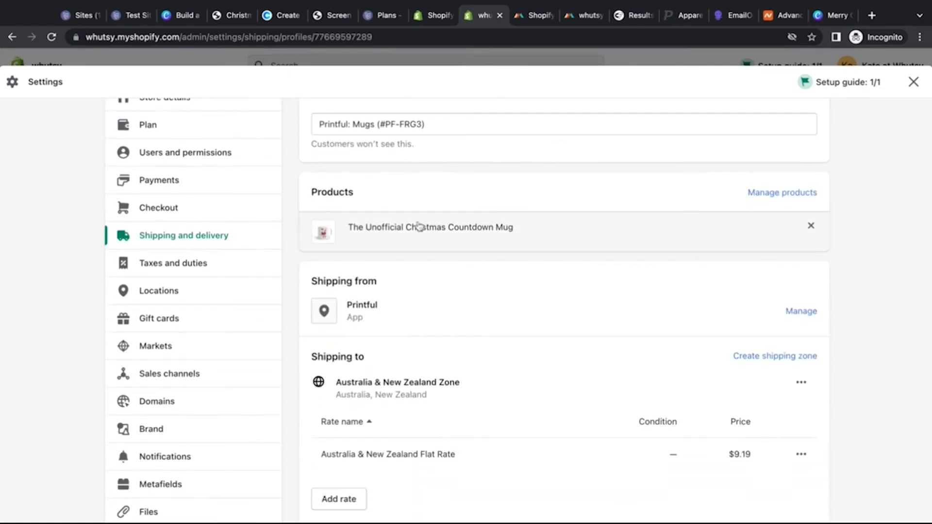
pyautogui.scroll(-2, 299, 378)
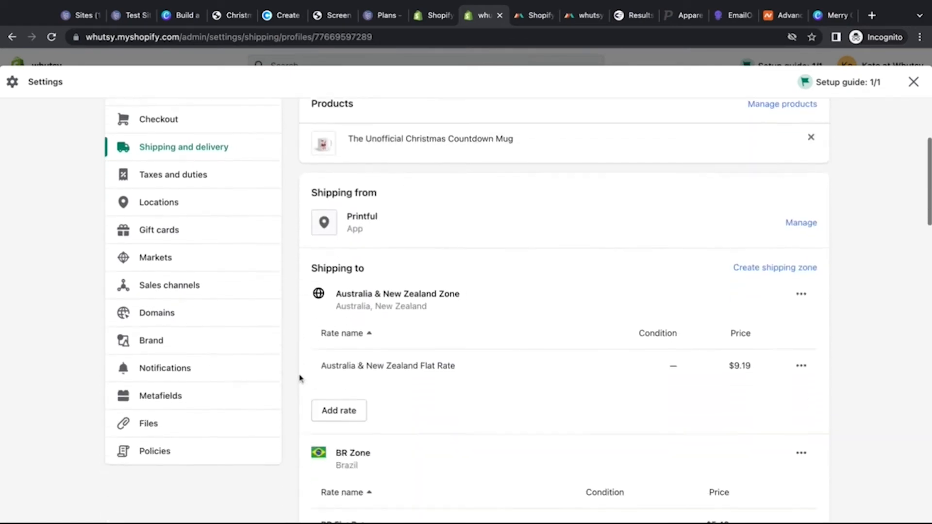
pyautogui.scroll(-1, 299, 378)
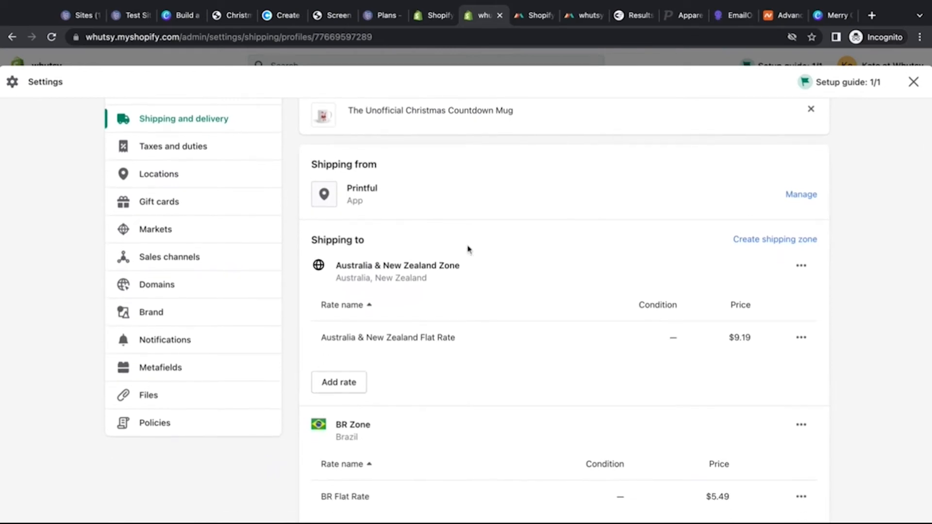
pyautogui.scroll(-2, 421, 337)
pyautogui.scroll(-6, 420, 337)
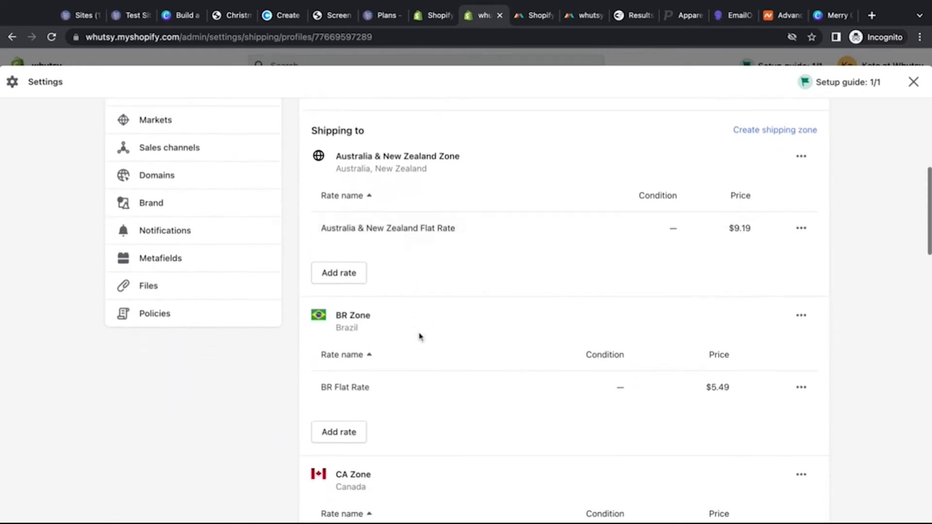
pyautogui.scroll(-7, 420, 337)
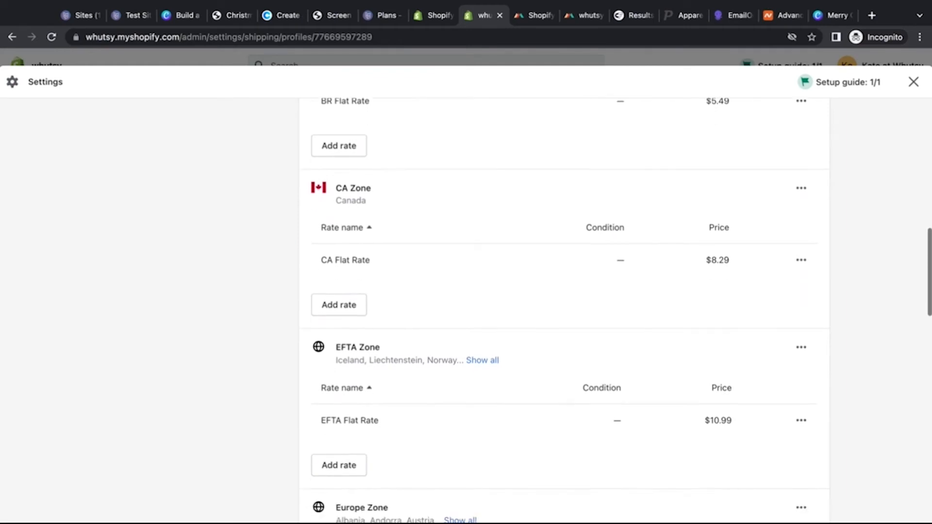
pyautogui.scroll(-7, 420, 336)
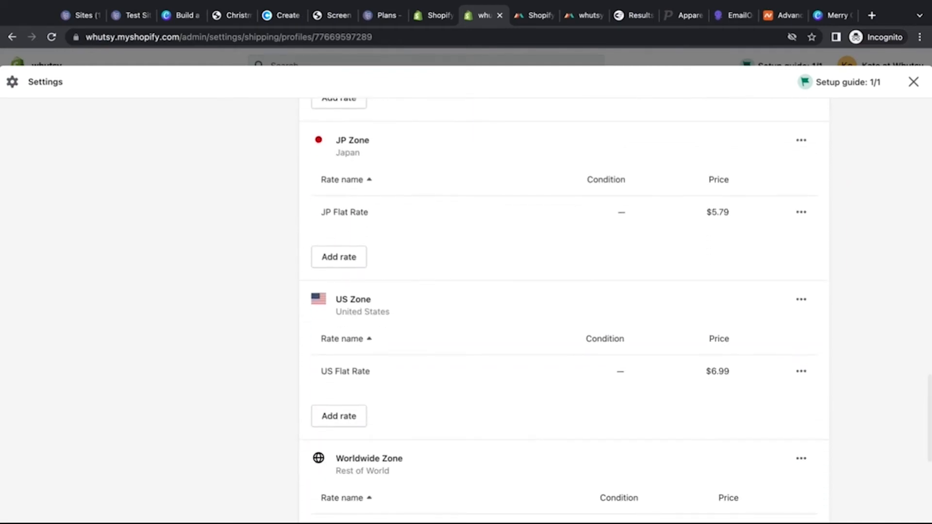
pyautogui.scroll(-3, 420, 337)
pyautogui.scroll(1, 420, 337)
pyautogui.scroll(20, 517, 309)
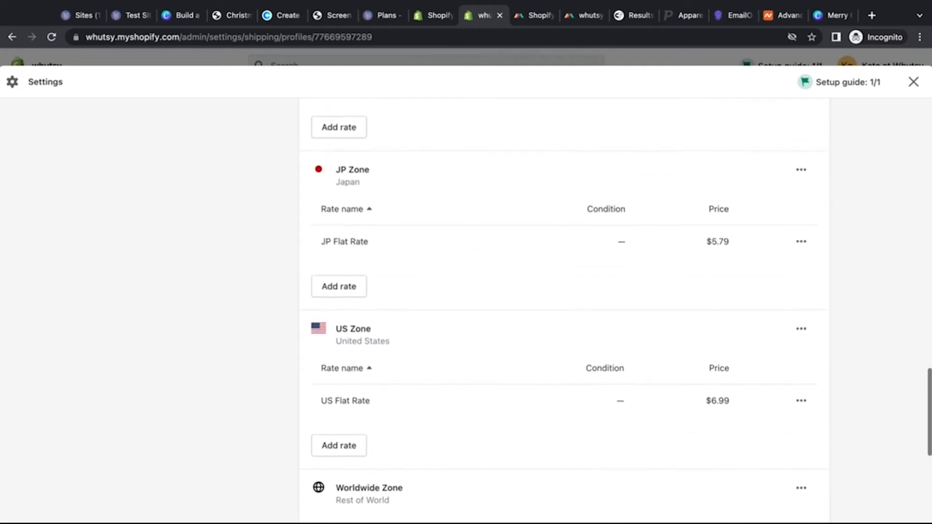
pyautogui.scroll(2, 566, 349)
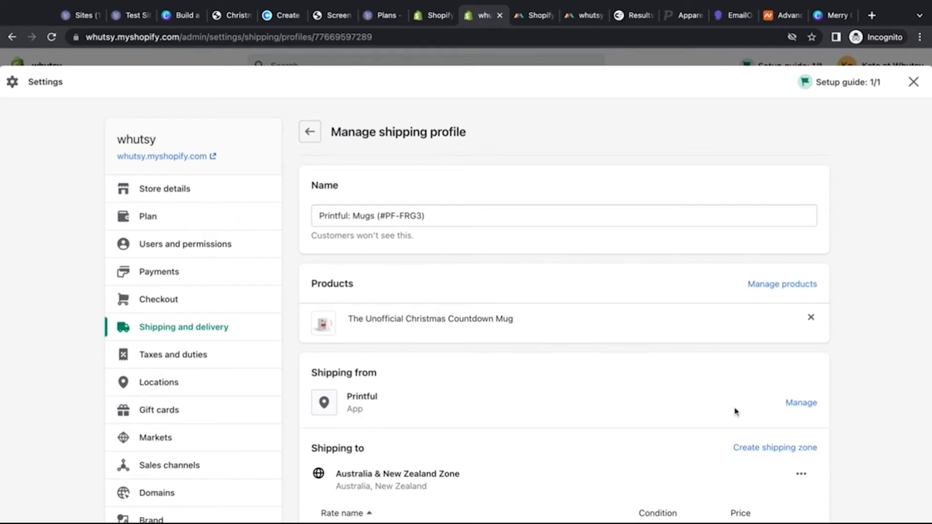
pyautogui.scroll(-3, 733, 411)
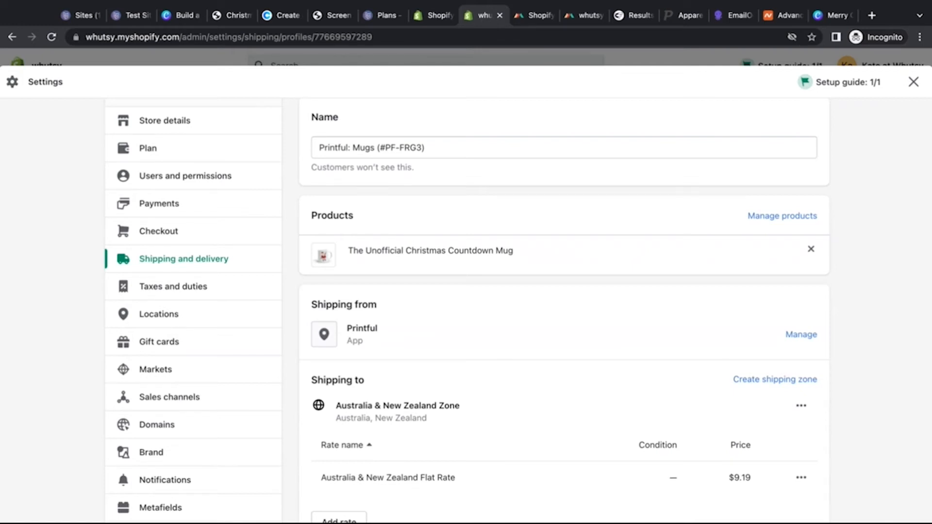
pyautogui.click(915, 89)
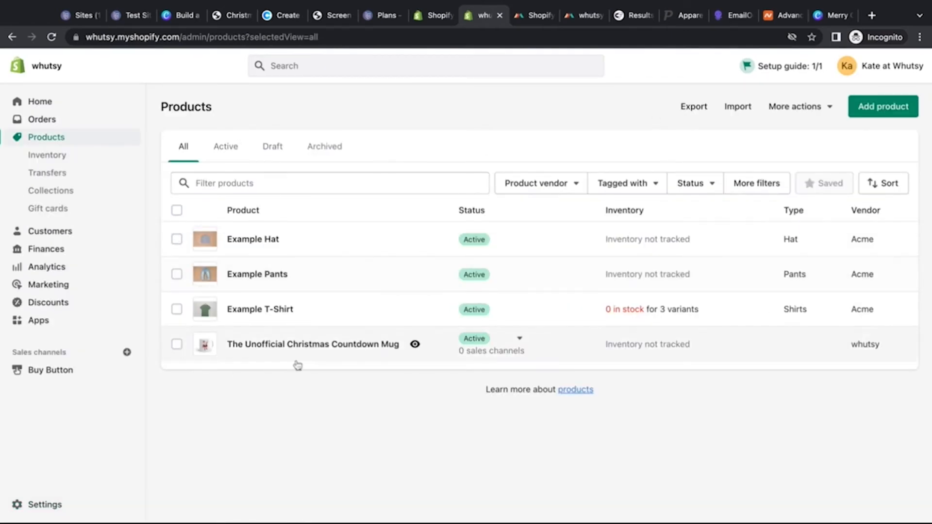
# Open the Christmas Countdown Mug product and download its Santa and second mug images.
pyautogui.click(305, 346)
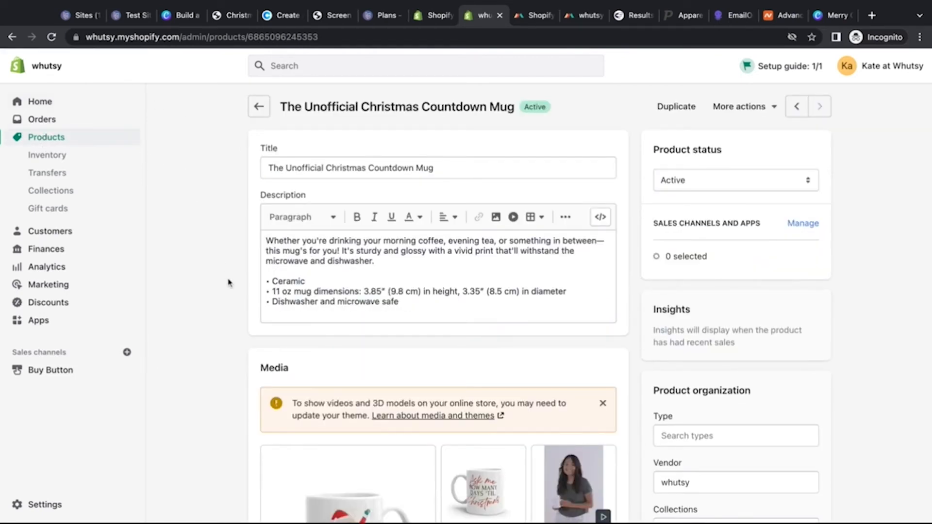
pyautogui.scroll(-4, 228, 283)
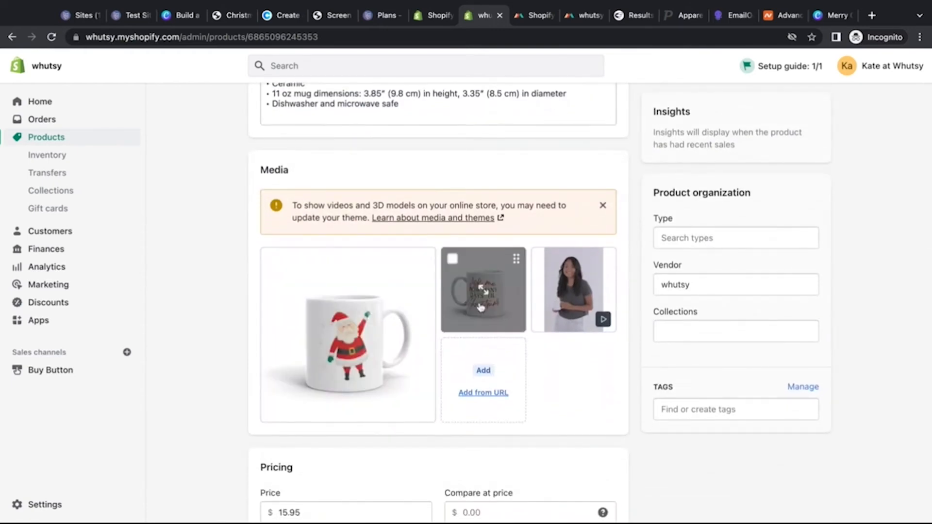
pyautogui.click(352, 340)
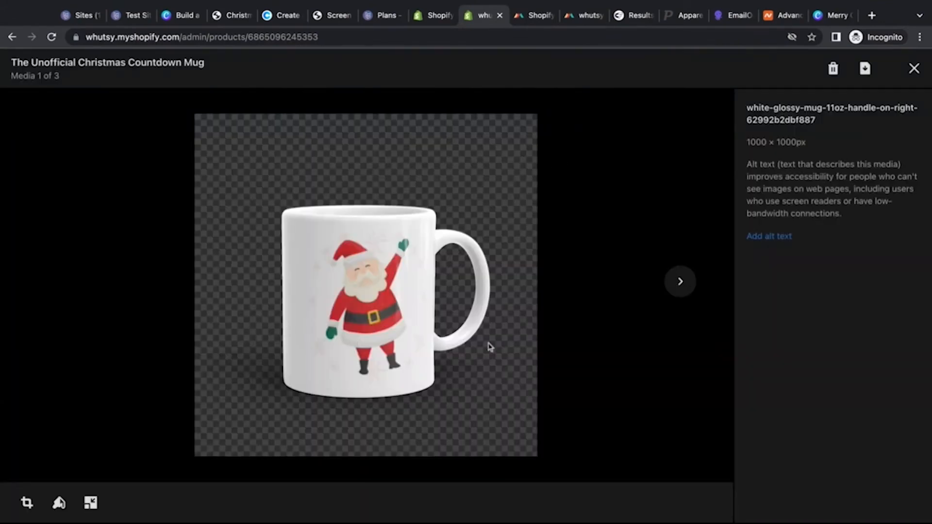
pyautogui.click(865, 69)
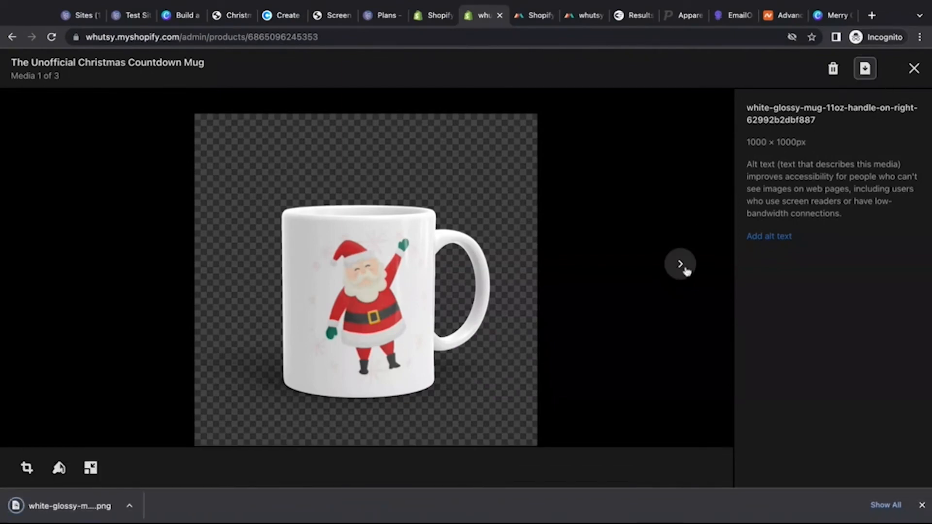
pyautogui.click(683, 268)
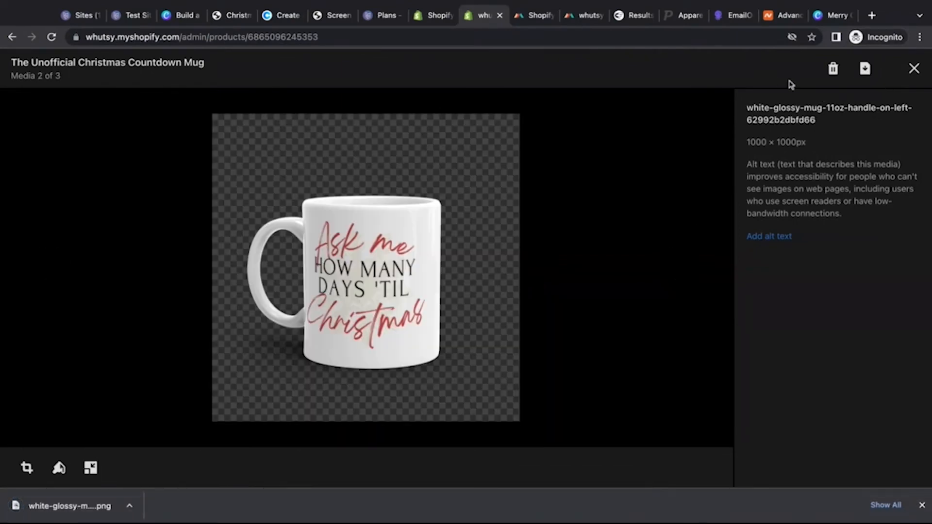
pyautogui.click(867, 73)
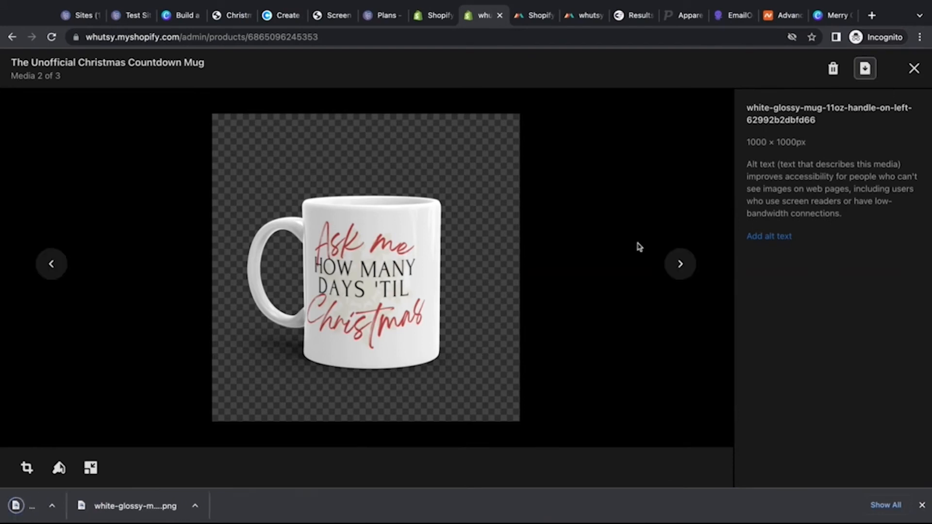
pyautogui.click(683, 268)
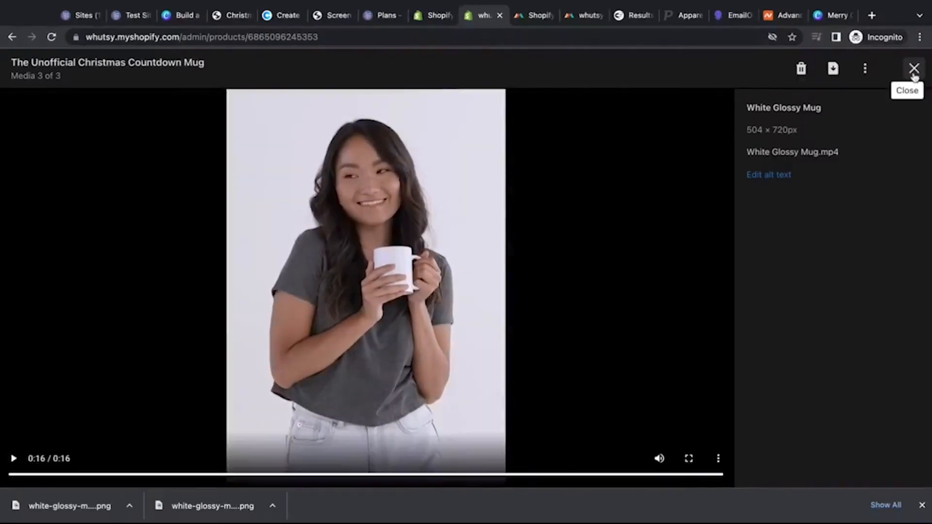
pyautogui.click(914, 69)
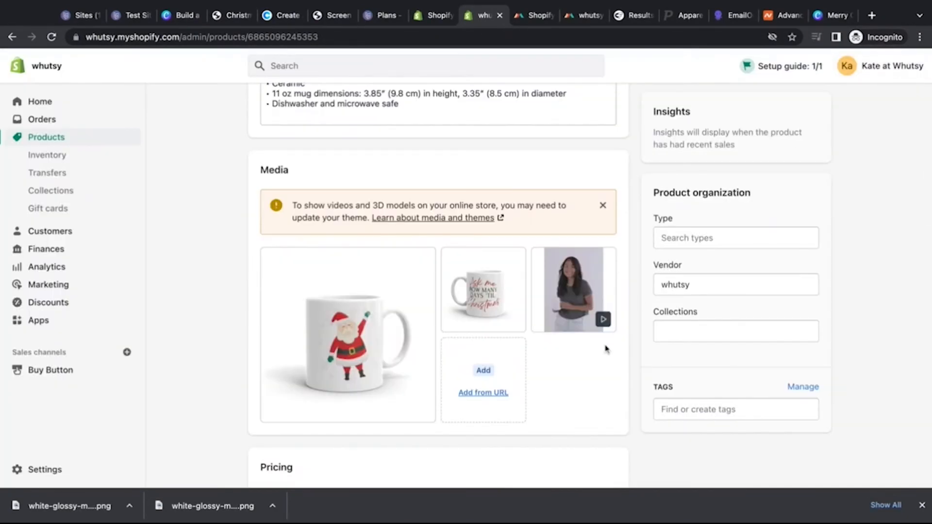
# Delete the product video and drag the Ask me mug photo into the main image slot.
pyautogui.click(542, 259)
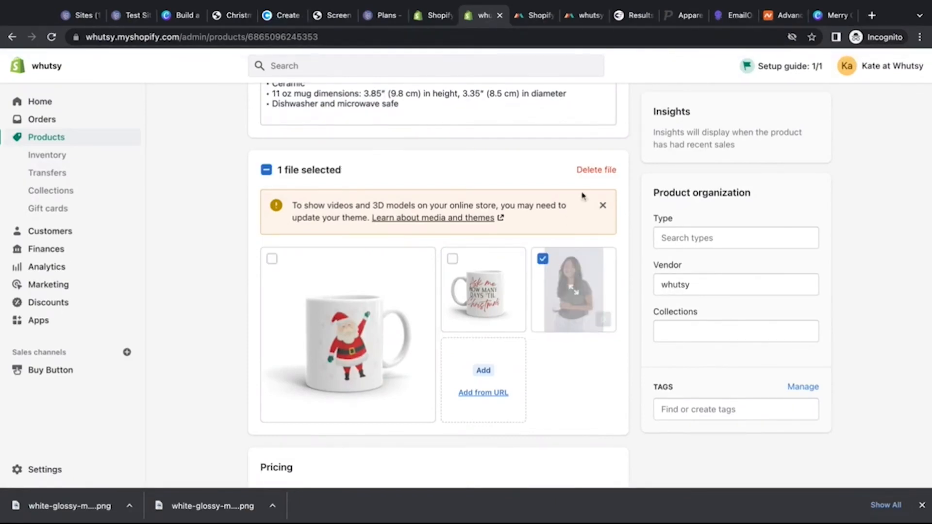
pyautogui.click(596, 169)
pyautogui.click(627, 308)
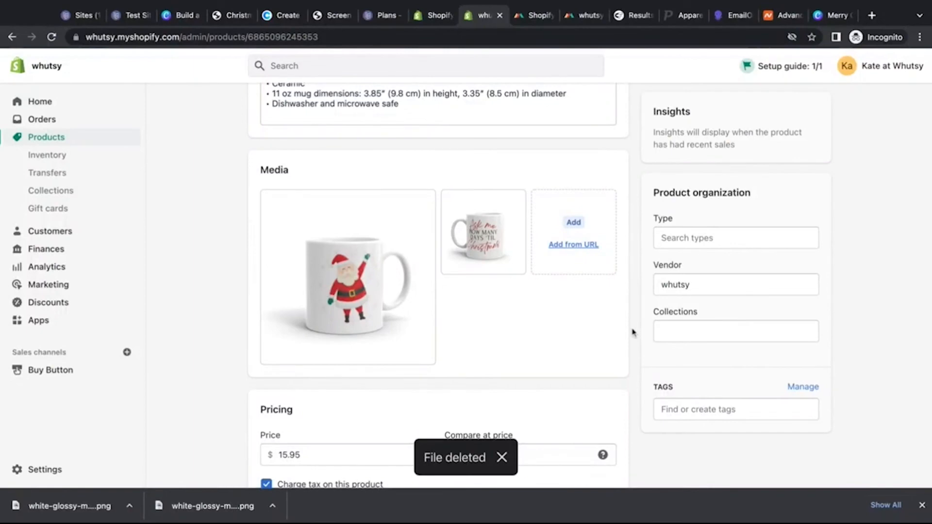
pyautogui.scroll(1, 633, 332)
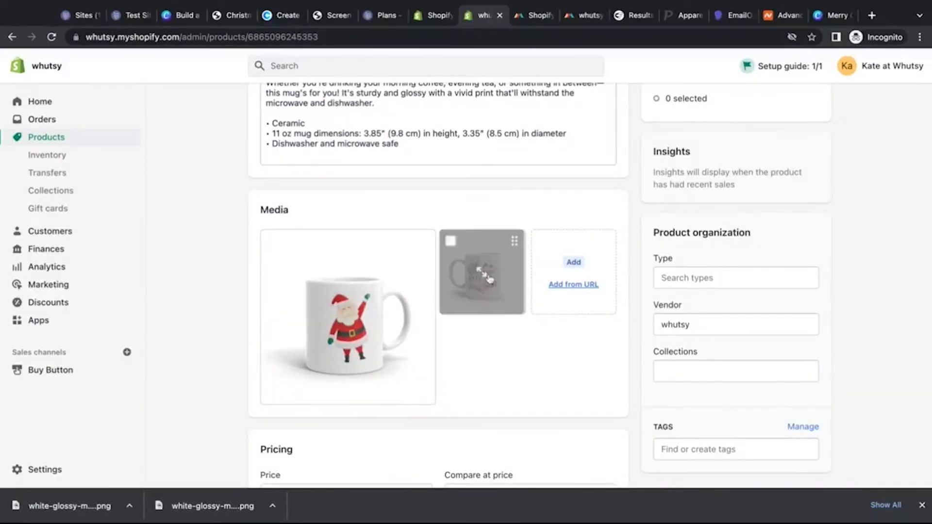
pyautogui.moveTo(487, 279); pyautogui.dragTo(363, 290)
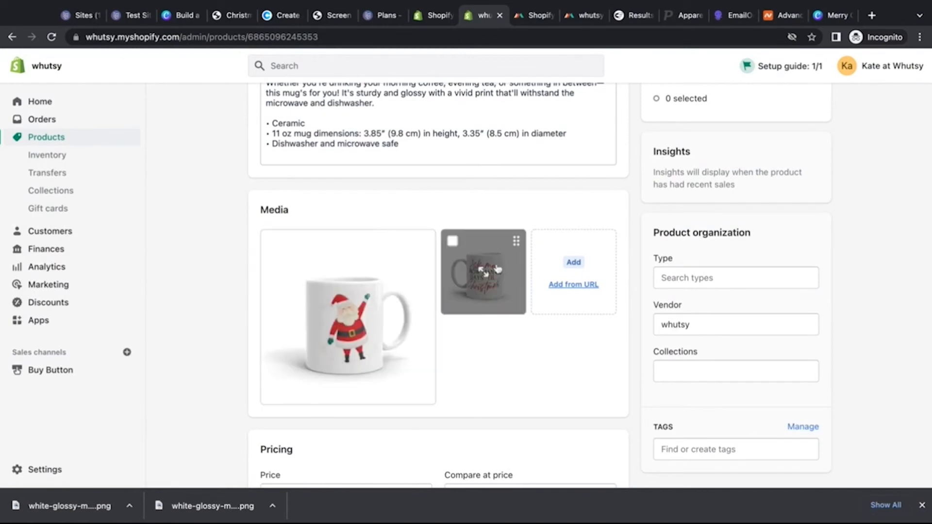
pyautogui.moveTo(488, 280); pyautogui.dragTo(309, 268)
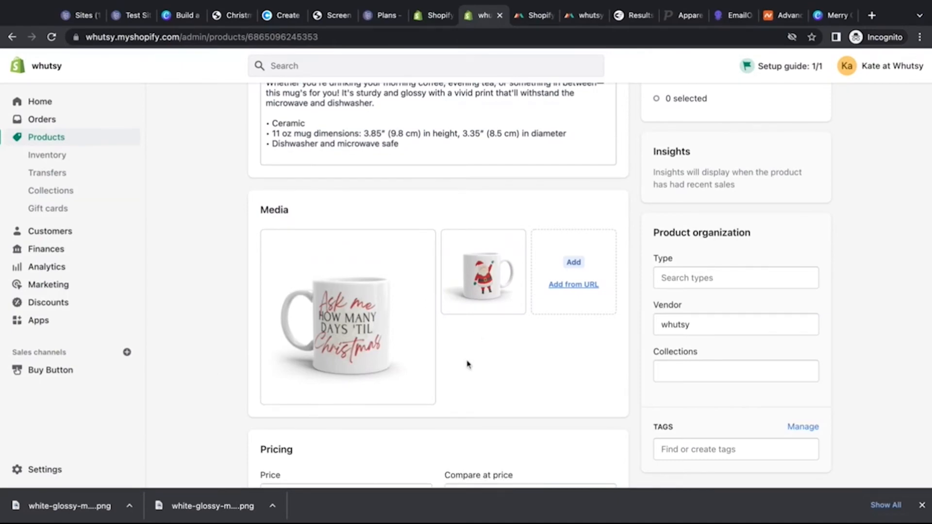
pyautogui.click(921, 505)
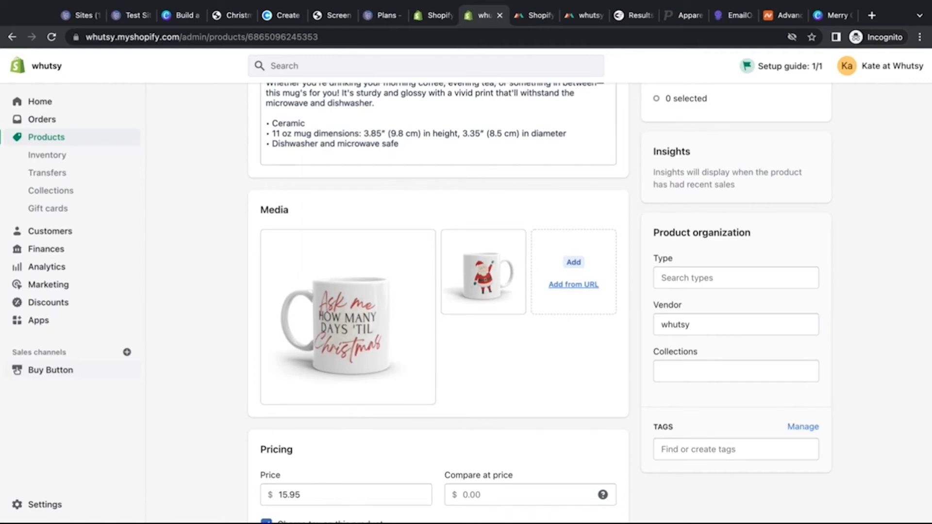
# Create a Product Buy Button for The Unofficial Christmas Countdown Mug and mark the mug available.
pyautogui.click(50, 370)
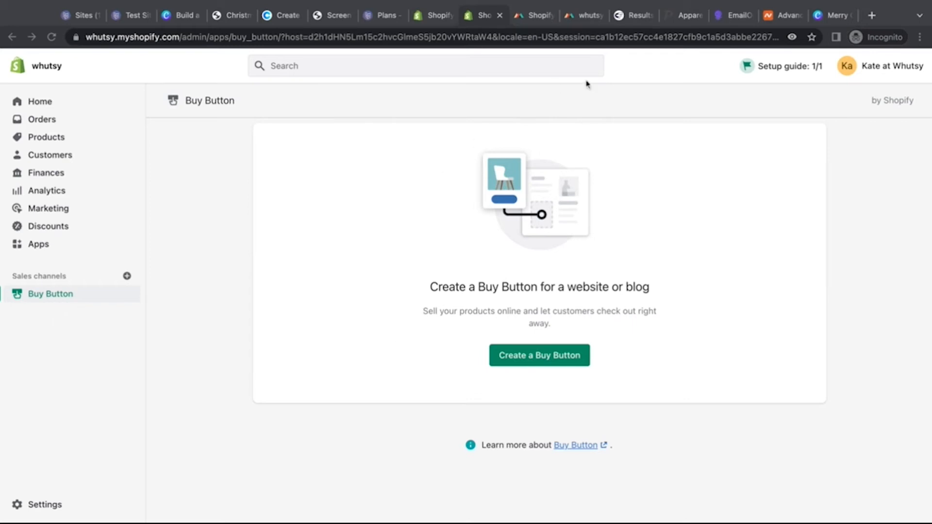
pyautogui.click(570, 357)
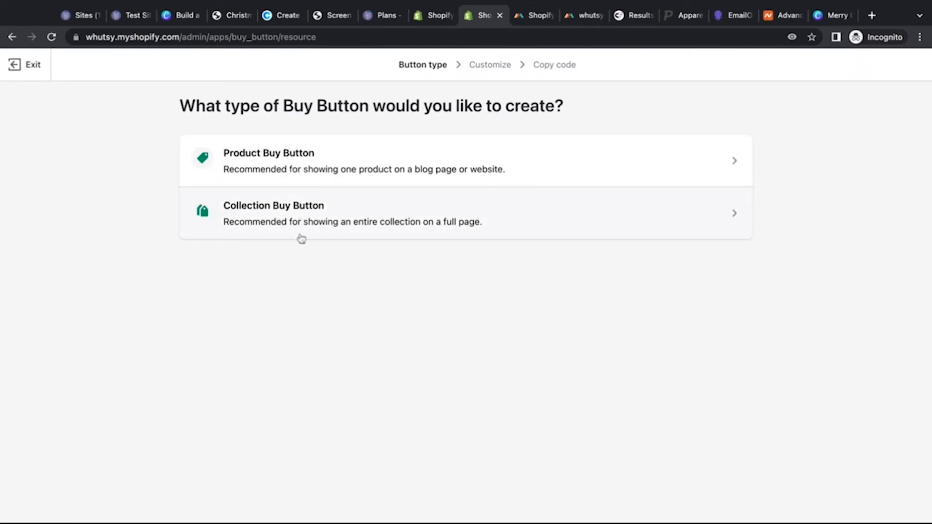
pyautogui.click(373, 155)
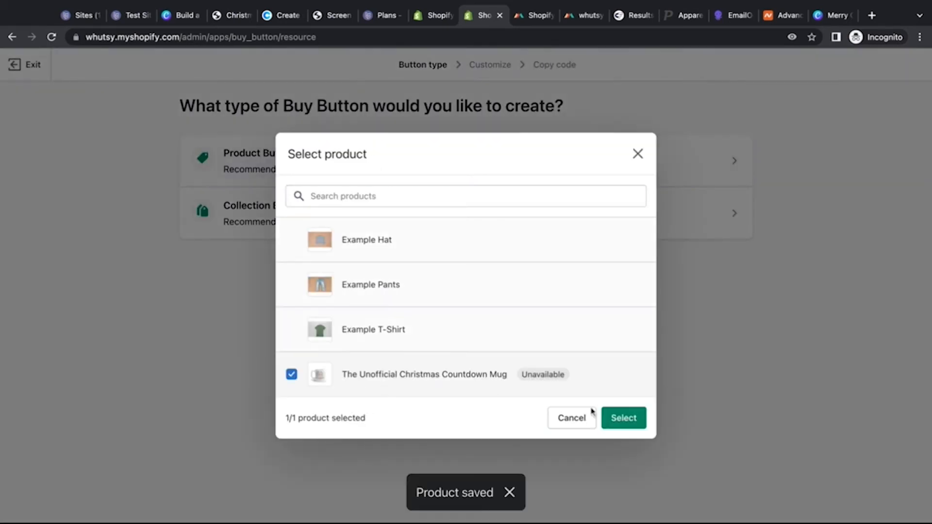
pyautogui.click(640, 426)
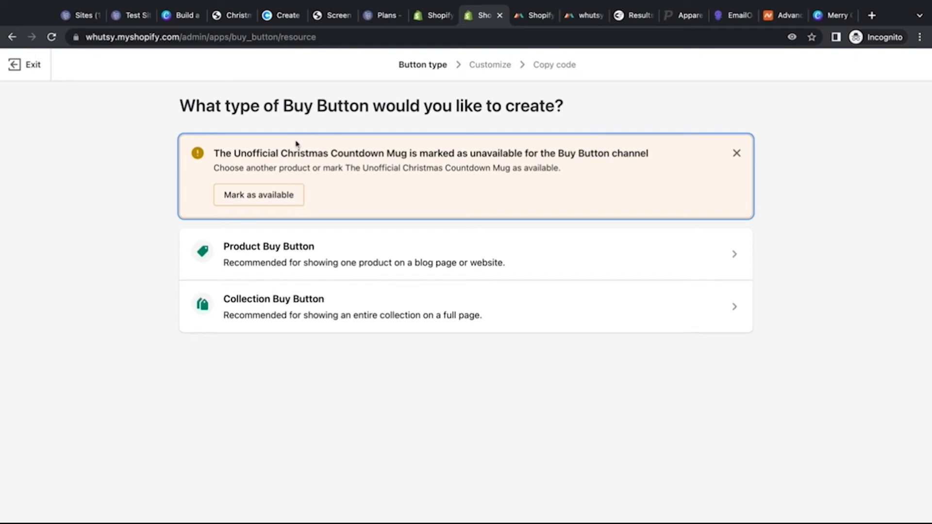
pyautogui.click(271, 201)
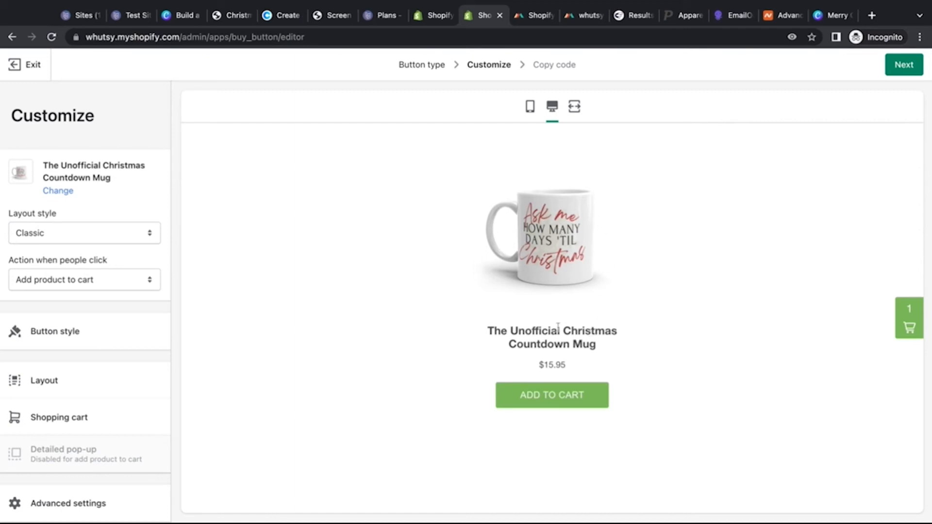
pyautogui.tripleClick(489, 333)
pyautogui.click(580, 362)
pyautogui.click(899, 330)
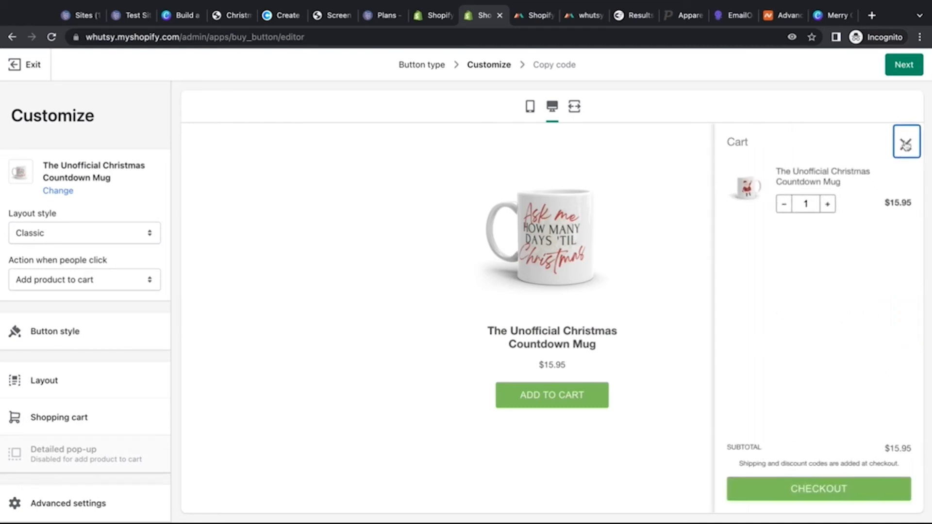
pyautogui.click(905, 143)
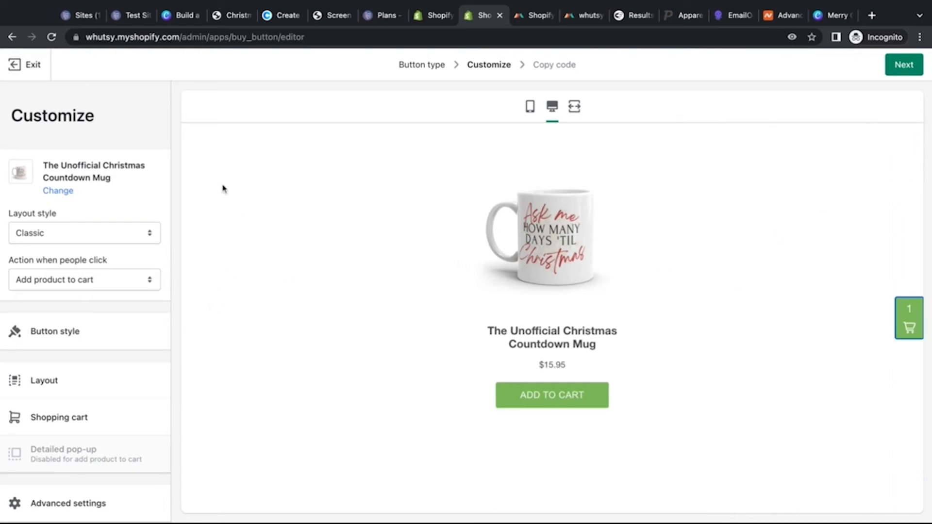
pyautogui.click(146, 230)
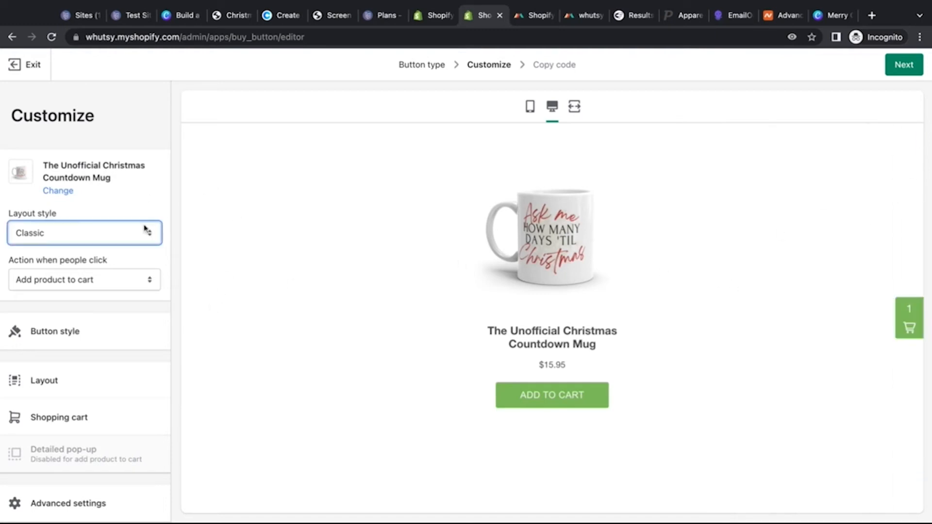
pyautogui.click(144, 249)
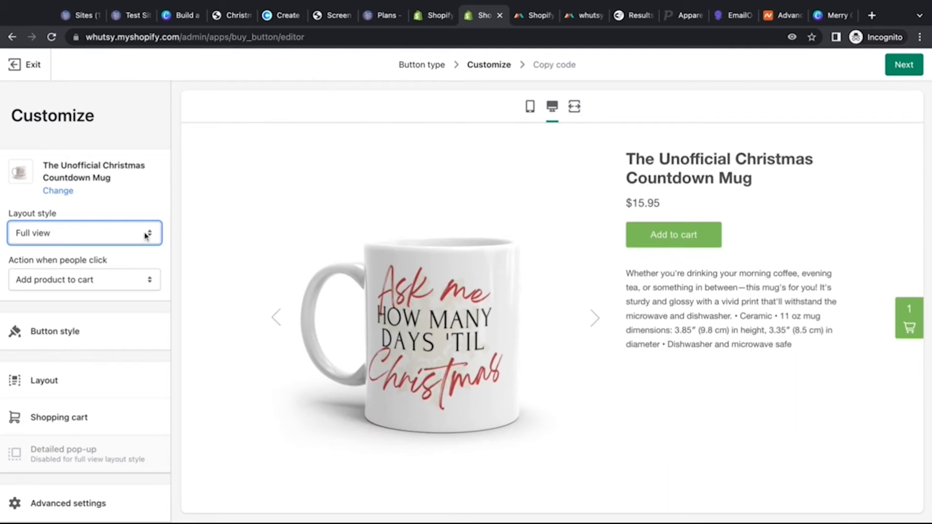
pyautogui.click(143, 210)
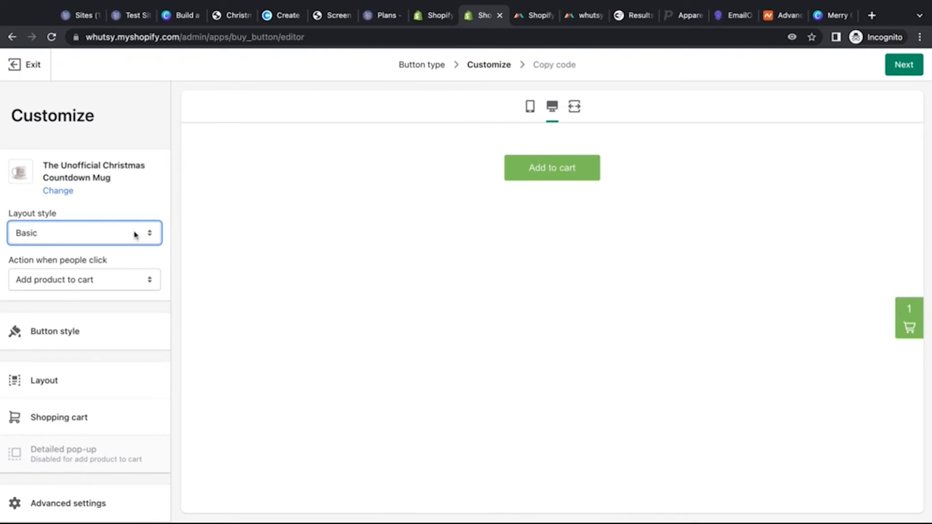
pyautogui.click(134, 247)
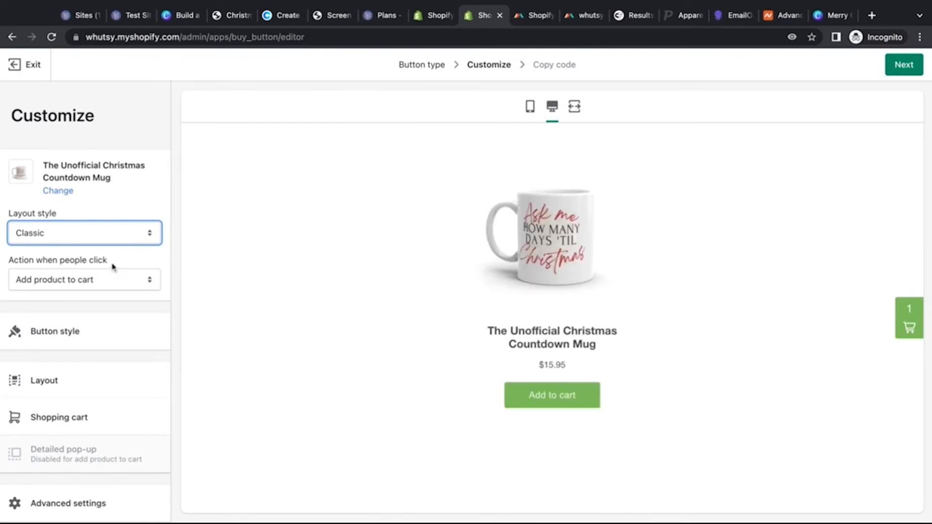
pyautogui.click(104, 284)
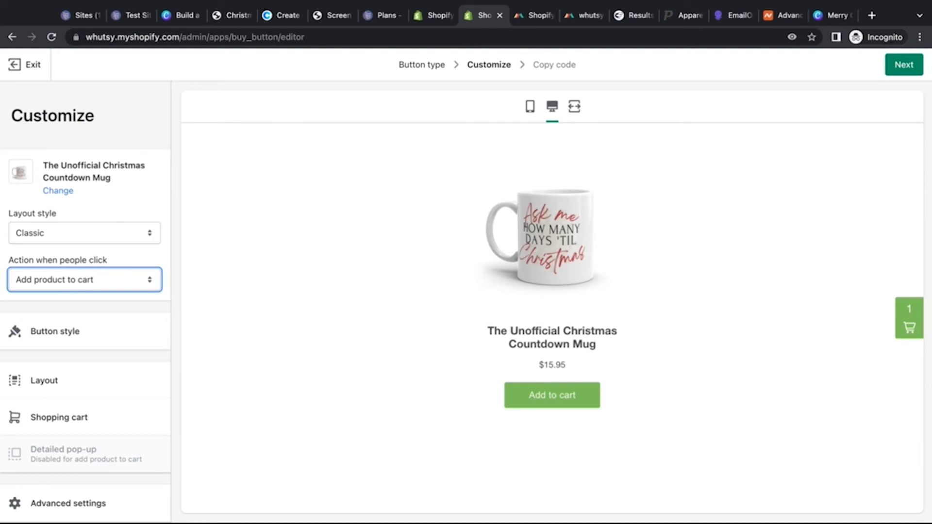
# After trying the cart and product-details actions, set clicks to Direct to checkout, showing 'Buy now'.
pyautogui.click(153, 288)
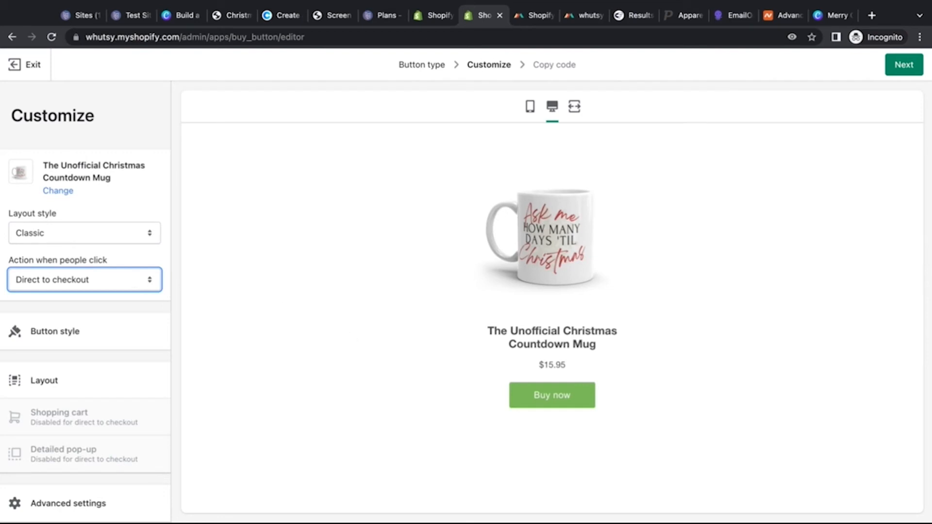
pyautogui.click(98, 297)
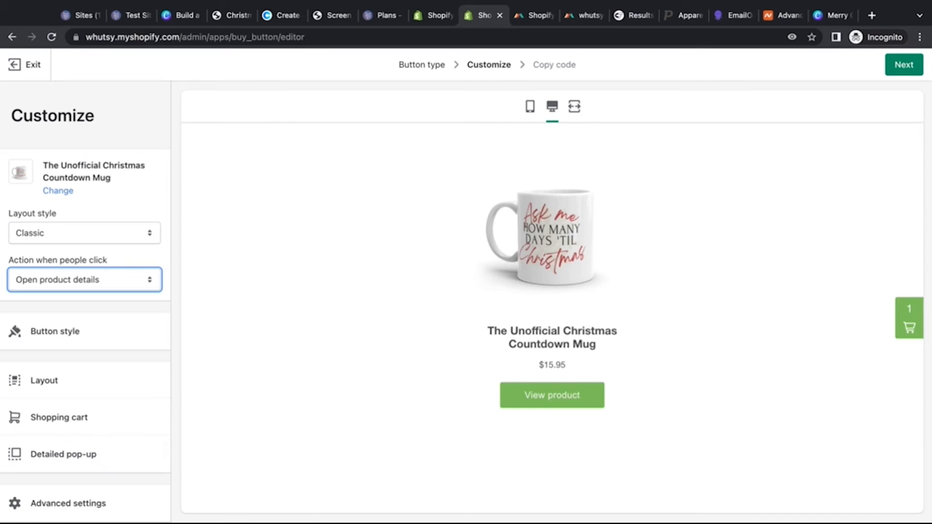
pyautogui.click(88, 265)
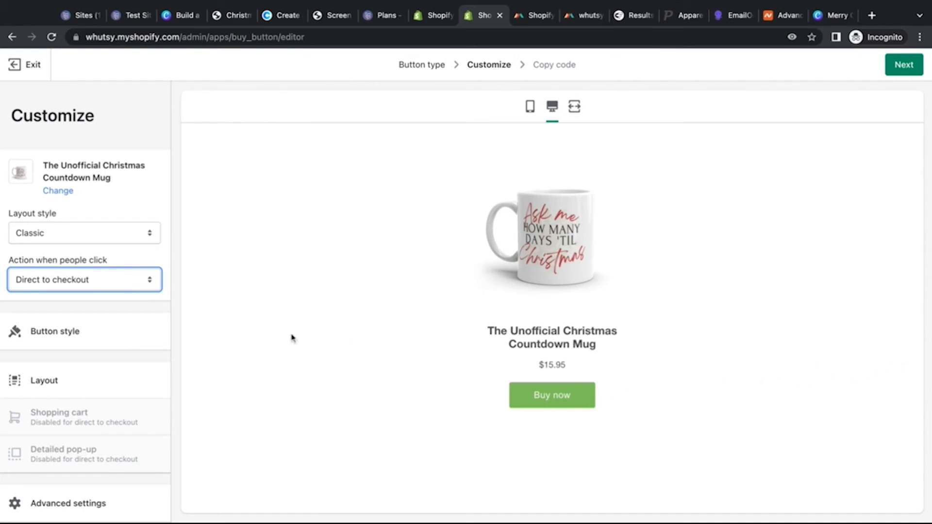
pyautogui.click(108, 275)
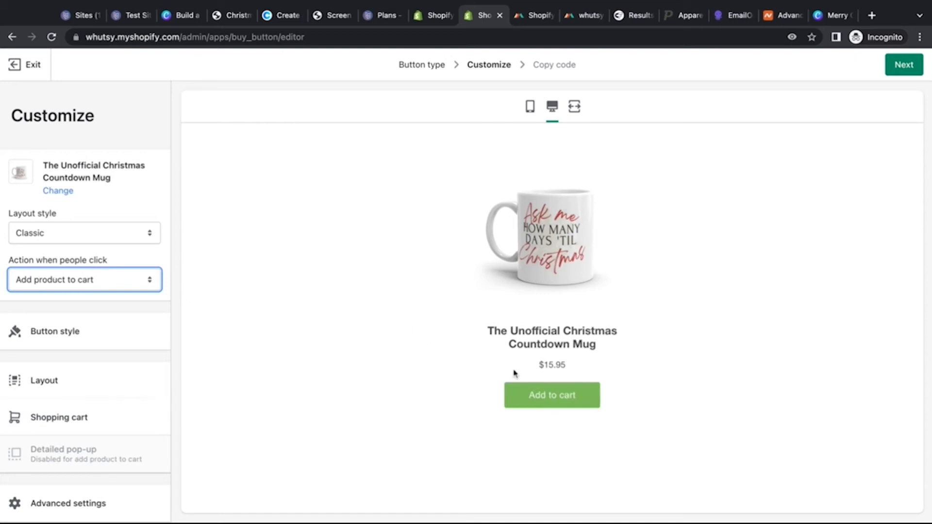
pyautogui.click(908, 328)
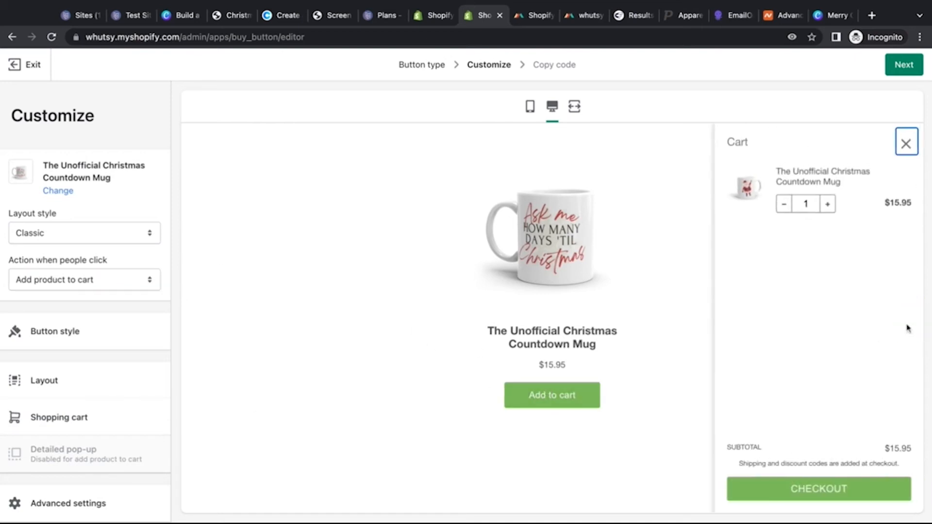
pyautogui.click(904, 142)
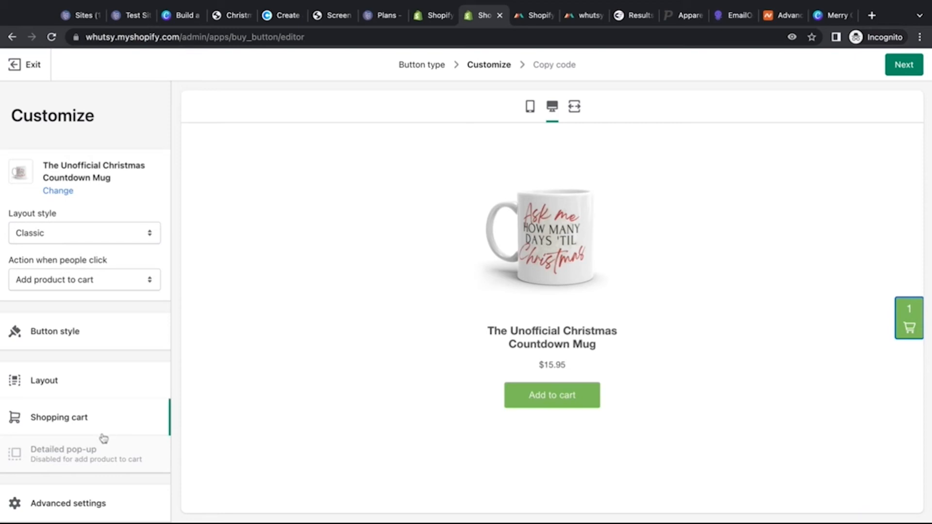
pyautogui.click(102, 288)
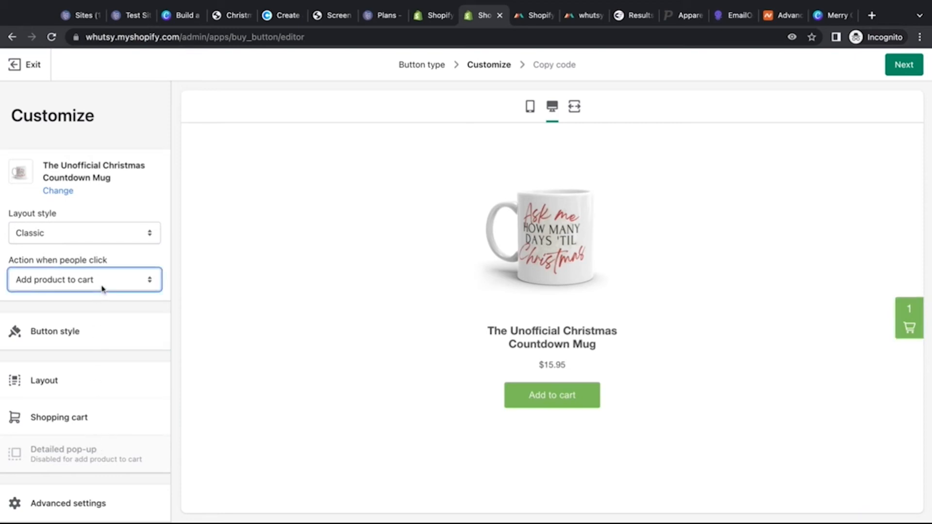
pyautogui.click(103, 289)
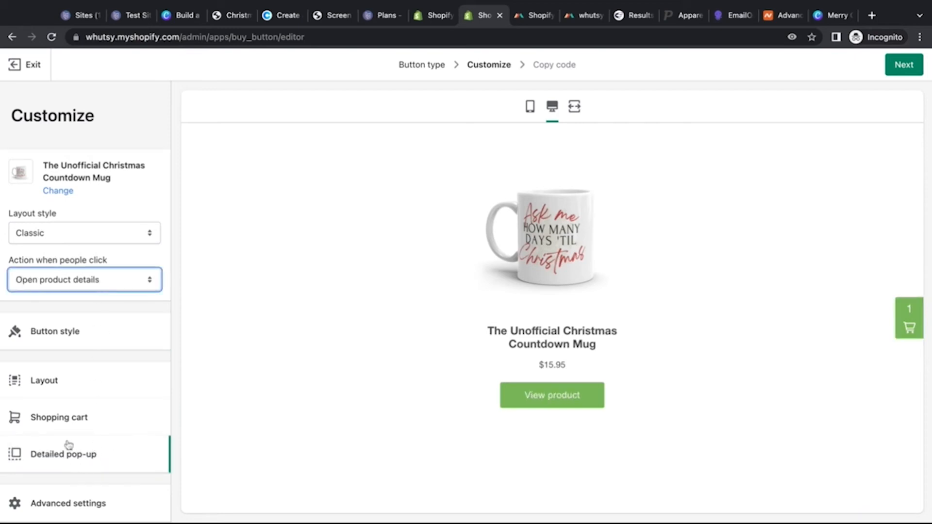
pyautogui.click(113, 279)
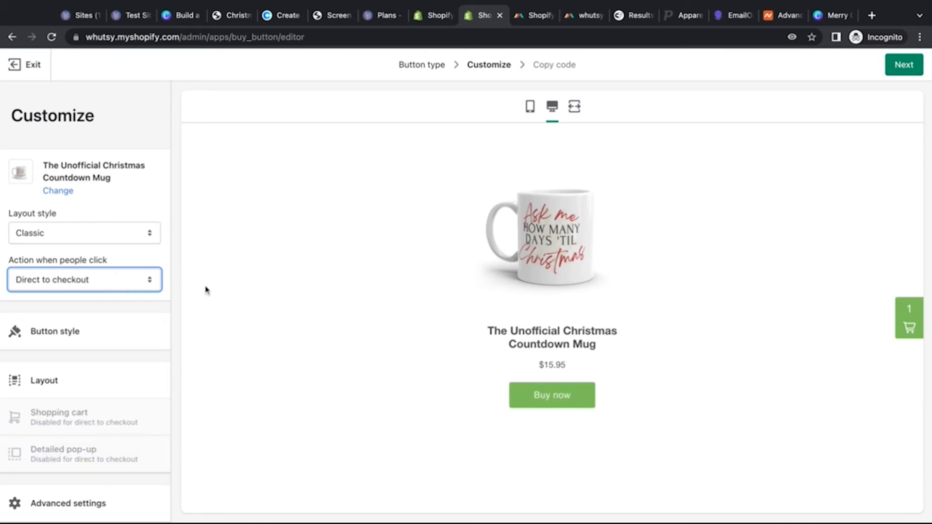
pyautogui.click(100, 340)
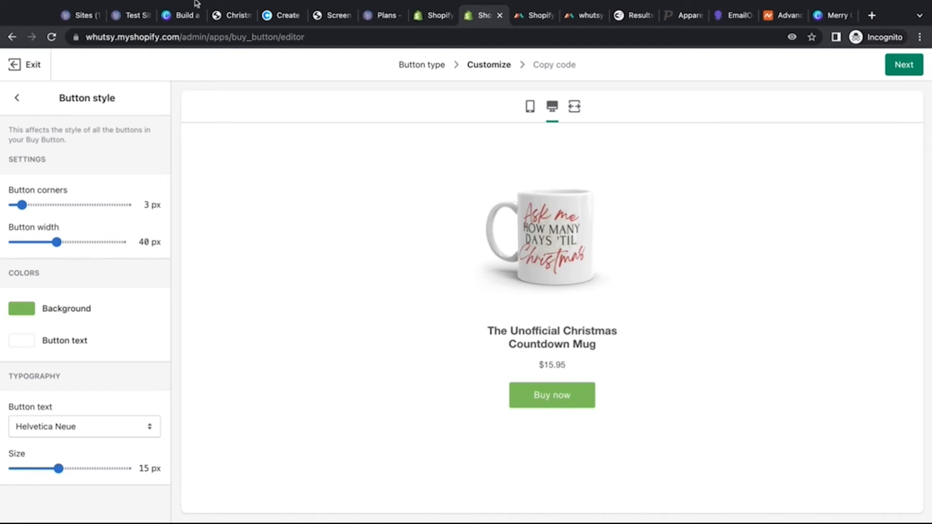
# Adjust the Buy now button's style sliders to 40 px, up from 3 px.
pyautogui.click(231, 19)
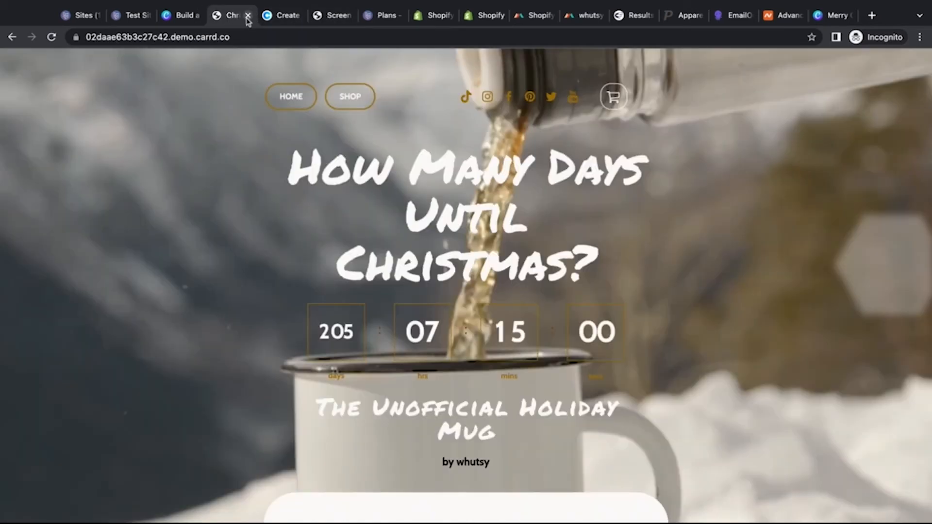
pyautogui.scroll(-5, 234, 285)
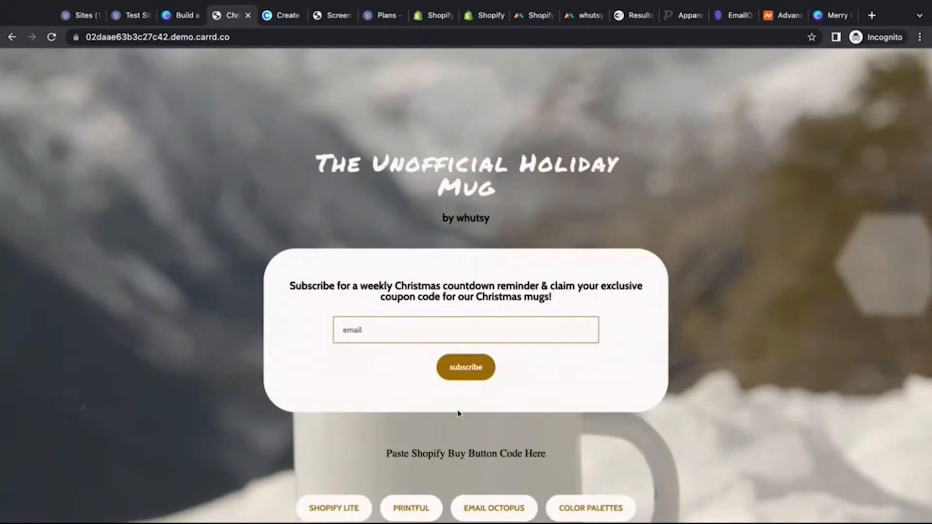
pyautogui.click(480, 18)
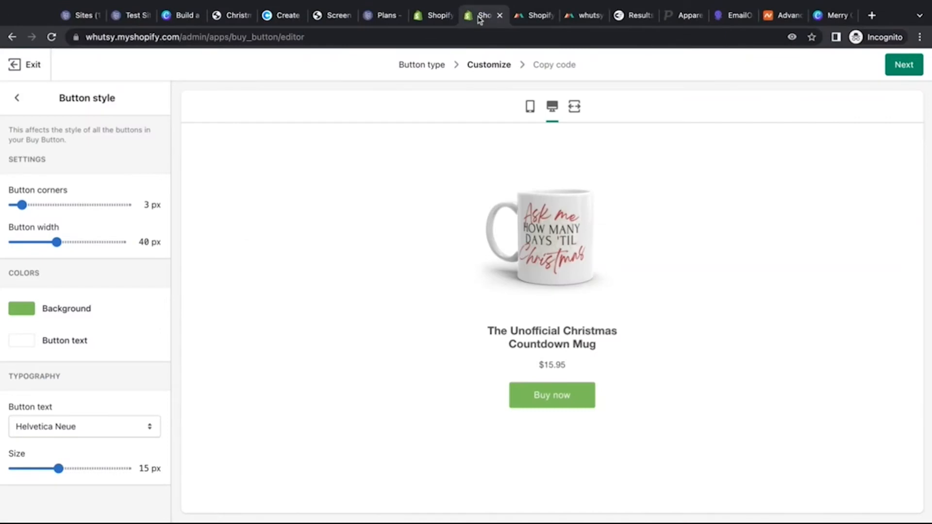
pyautogui.moveTo(21, 204); pyautogui.dragTo(156, 204)
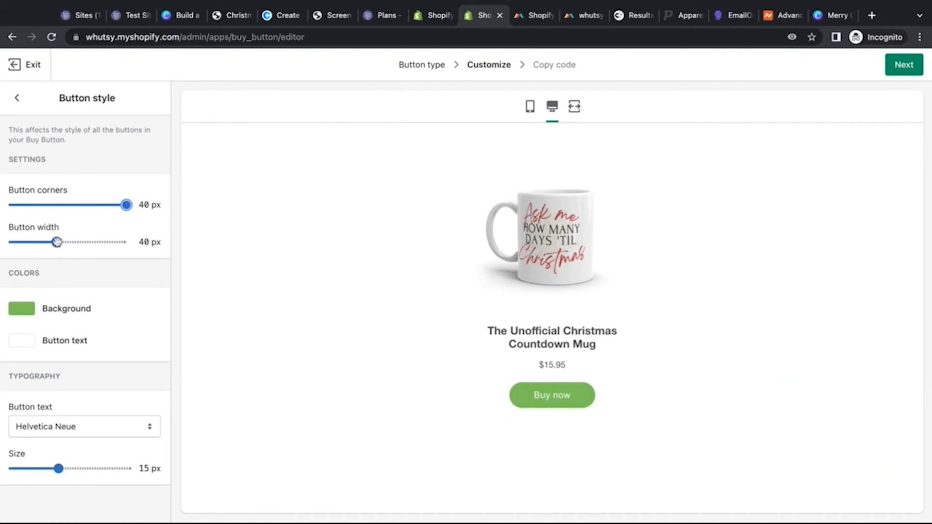
pyautogui.moveTo(57, 241)
pyautogui.mouseDown()
pyautogui.moveTo(88, 241)
pyautogui.moveTo(56, 242)
pyautogui.mouseUp()
# Open the button background colour picker and compare palette colours with the Carrd site.
pyautogui.click(27, 315)
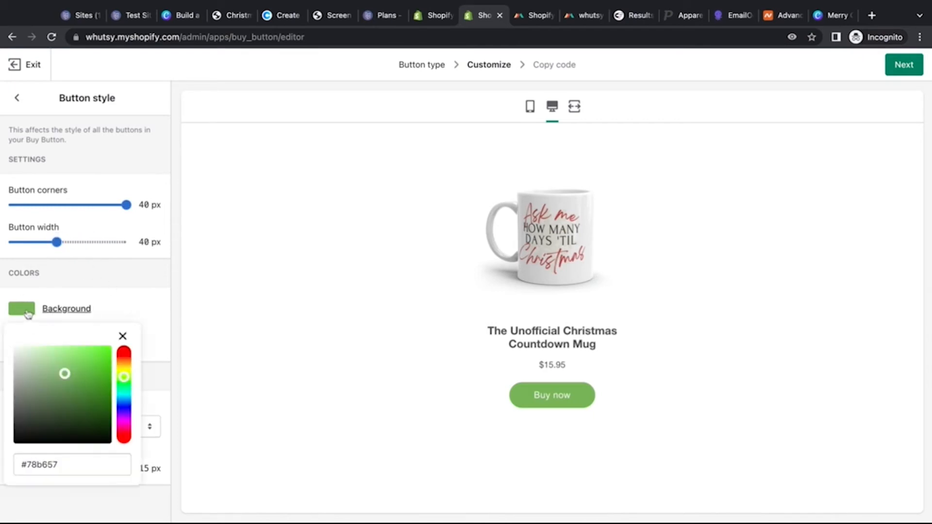
pyautogui.click(285, 17)
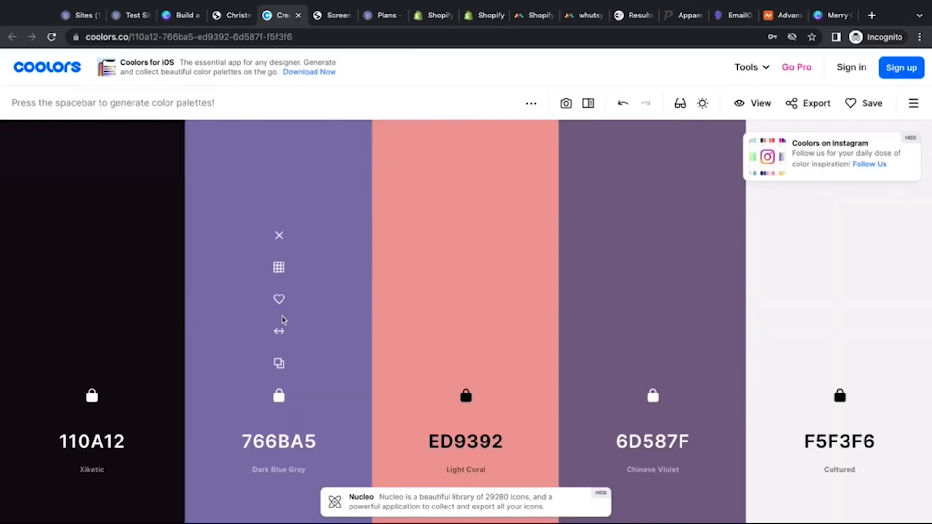
pyautogui.click(278, 363)
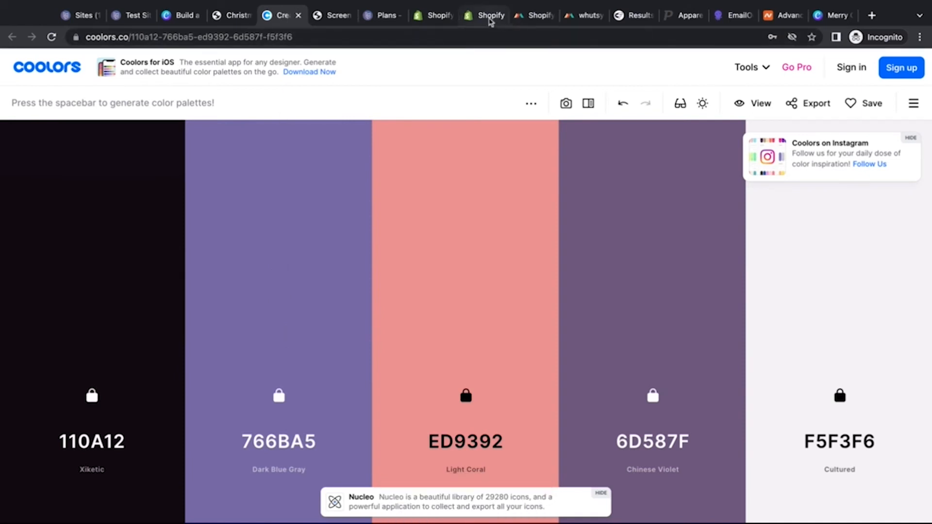
pyautogui.click(231, 18)
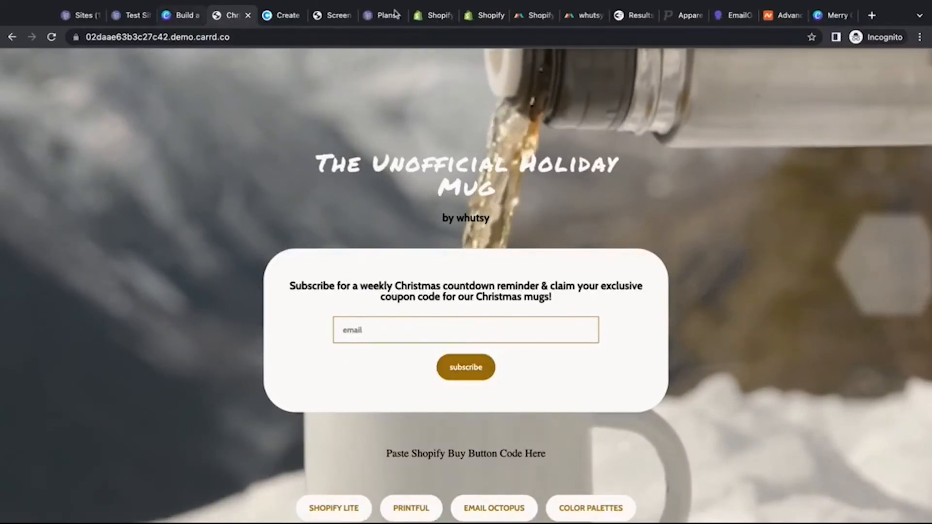
pyautogui.click(482, 18)
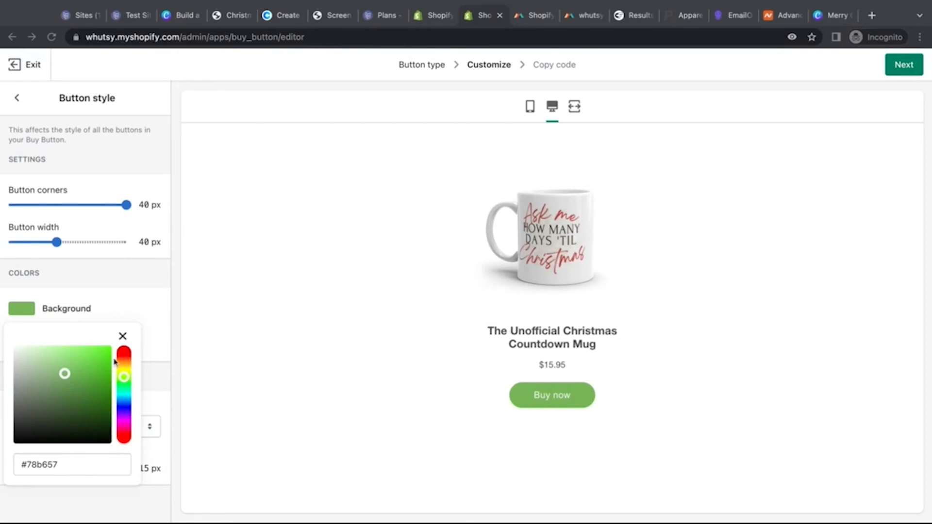
# Paste #9a6a09 as the Buy now button background and check it against the Carrd page.
pyautogui.click(123, 336)
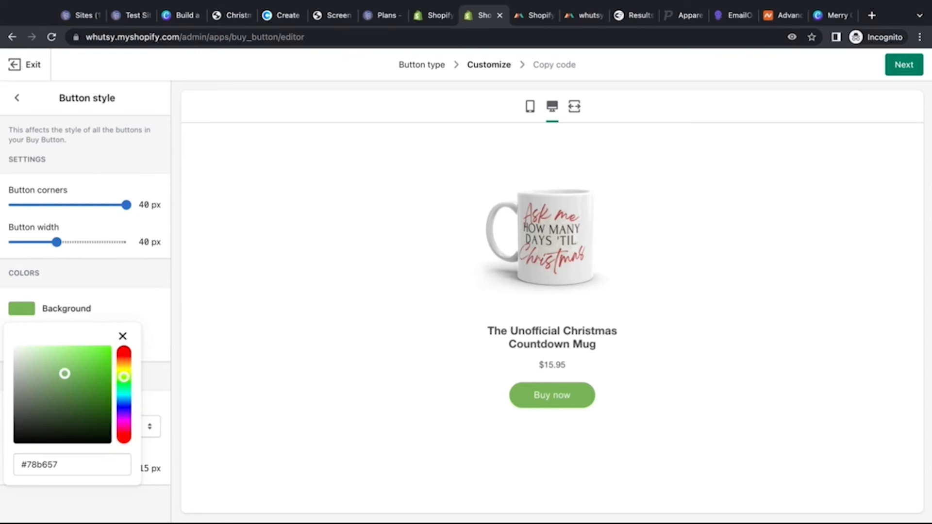
pyautogui.press('super+Tab')
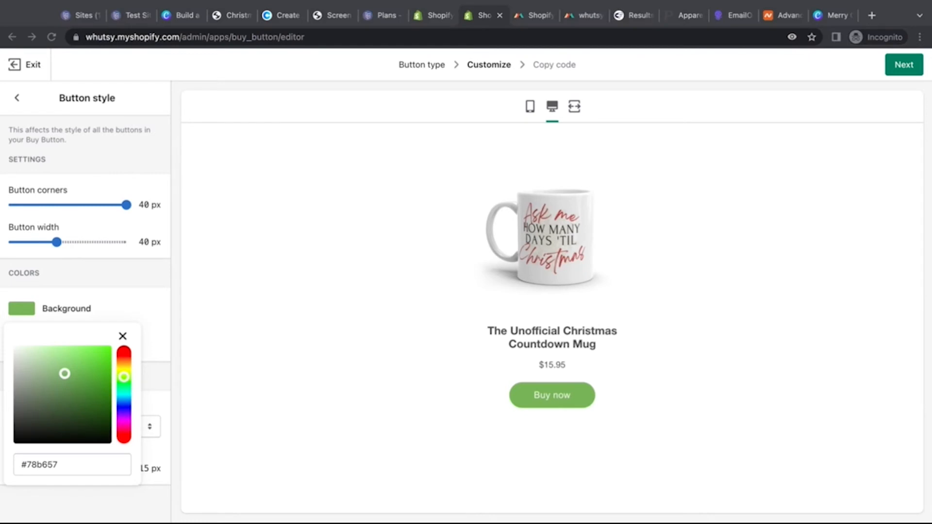
pyautogui.tripleClick(50, 463)
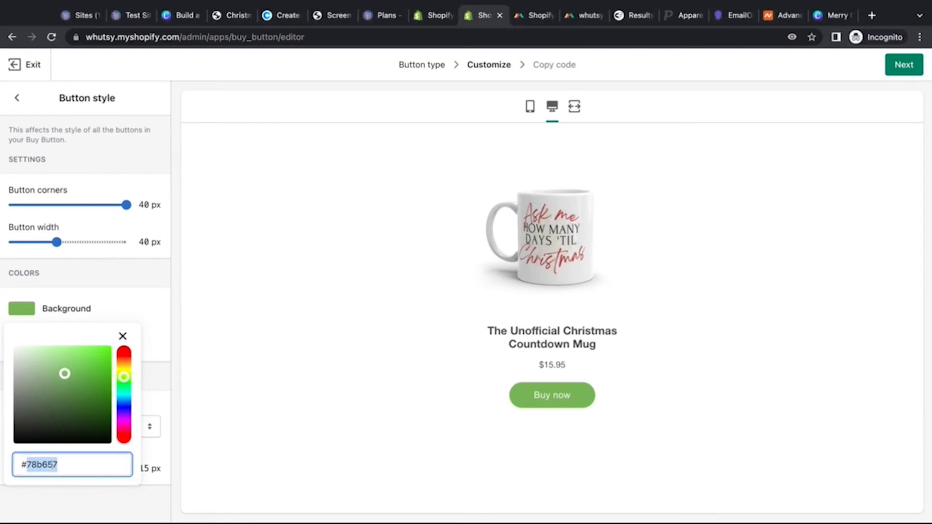
pyautogui.press('super+v')
pyautogui.click(152, 315)
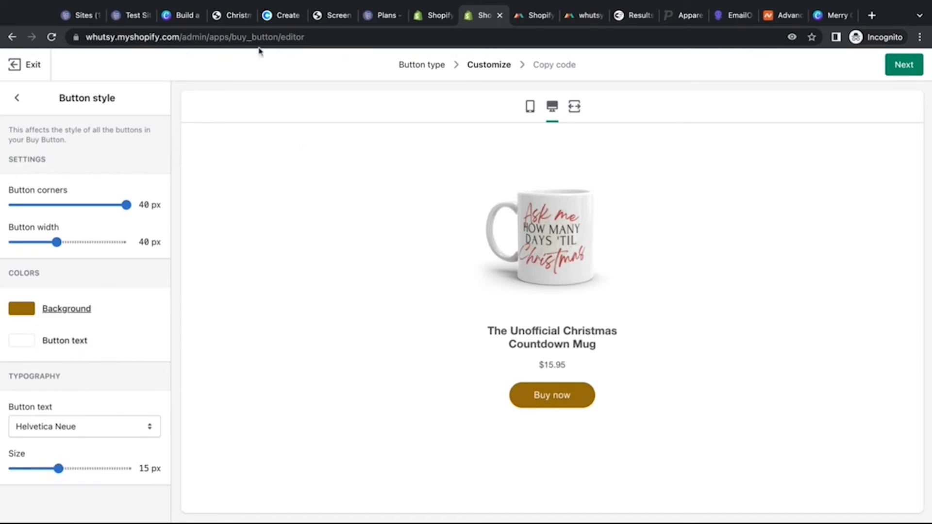
pyautogui.click(238, 19)
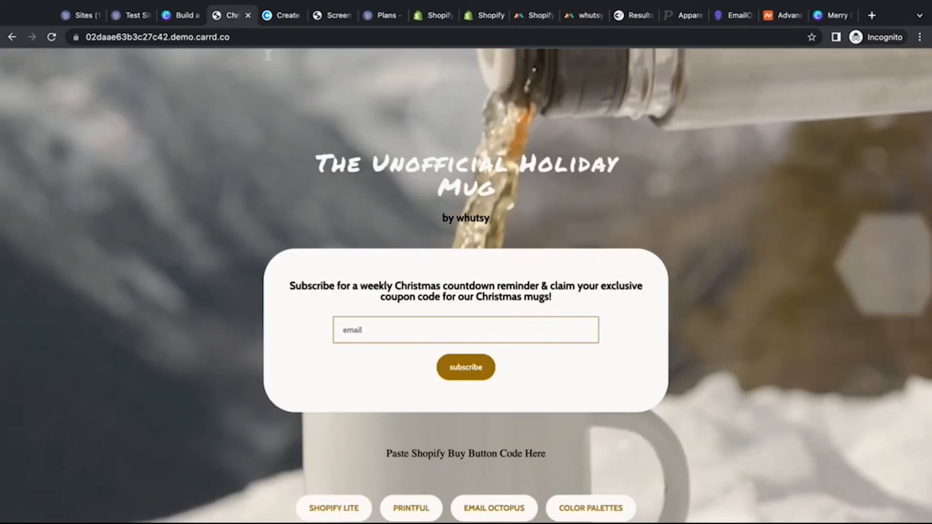
pyautogui.click(480, 15)
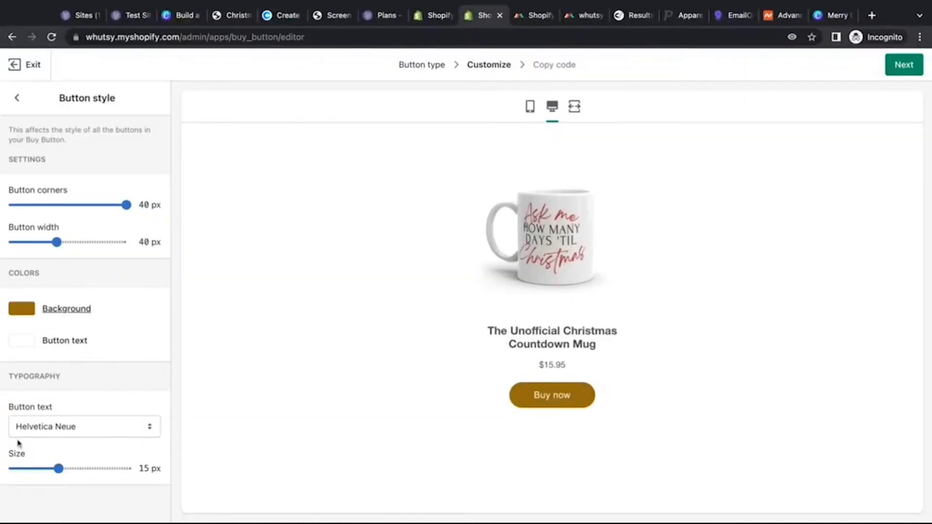
# Set the Buy now text font to PT Sans Bold and return to the Customize panel.
pyautogui.click(71, 428)
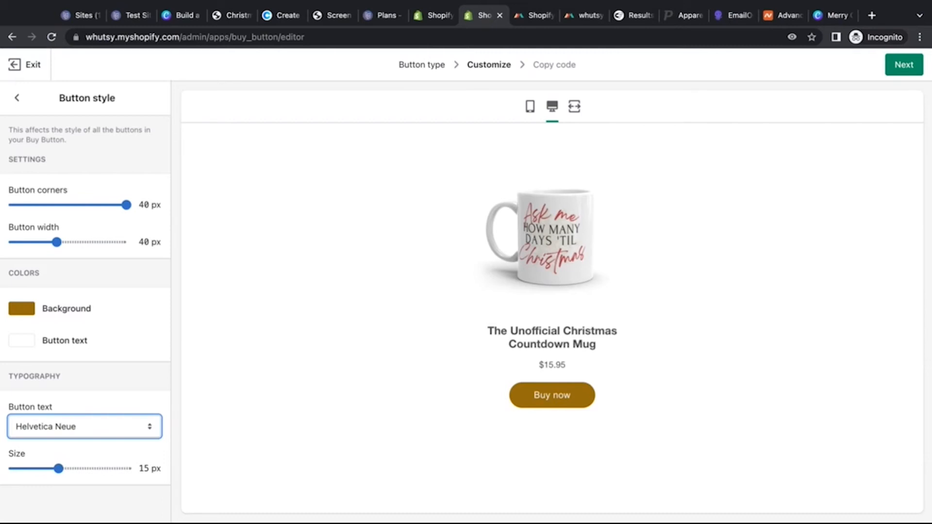
pyautogui.click(87, 188)
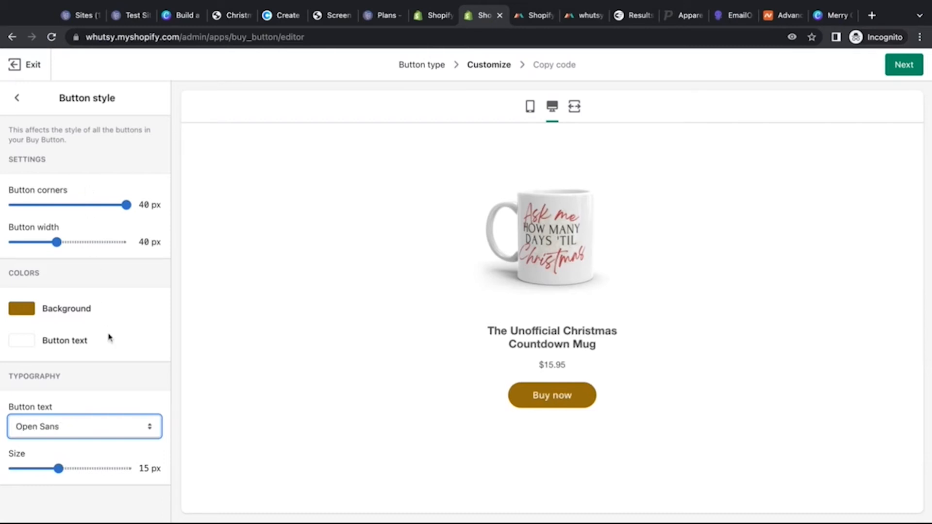
pyautogui.click(52, 430)
pyautogui.click(57, 443)
pyautogui.click(81, 431)
pyautogui.click(85, 459)
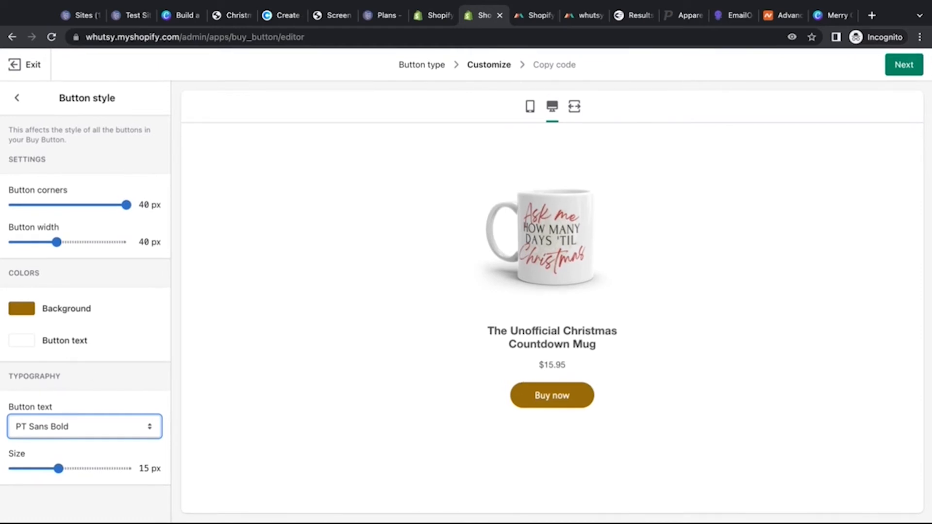
pyautogui.click(16, 99)
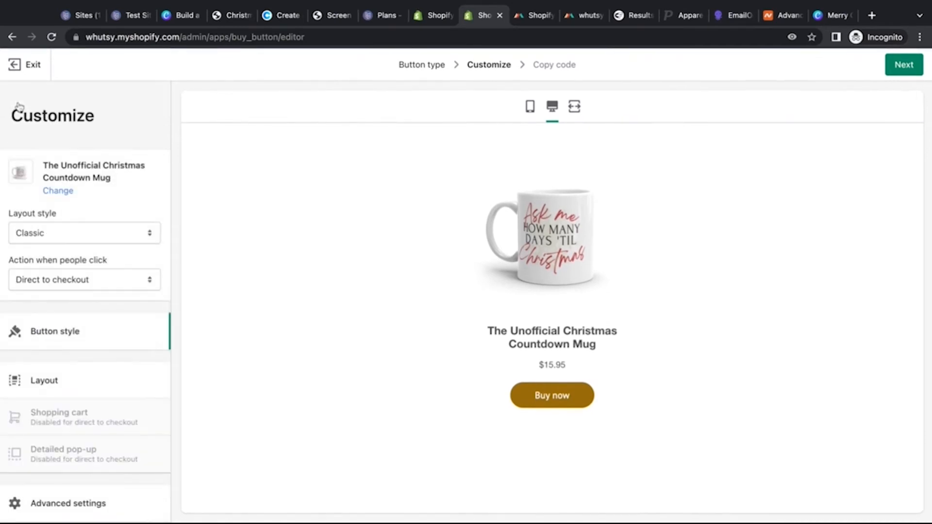
# Set the product image to Medium with thumbnails, showing the Ask me mug as main image.
pyautogui.click(115, 379)
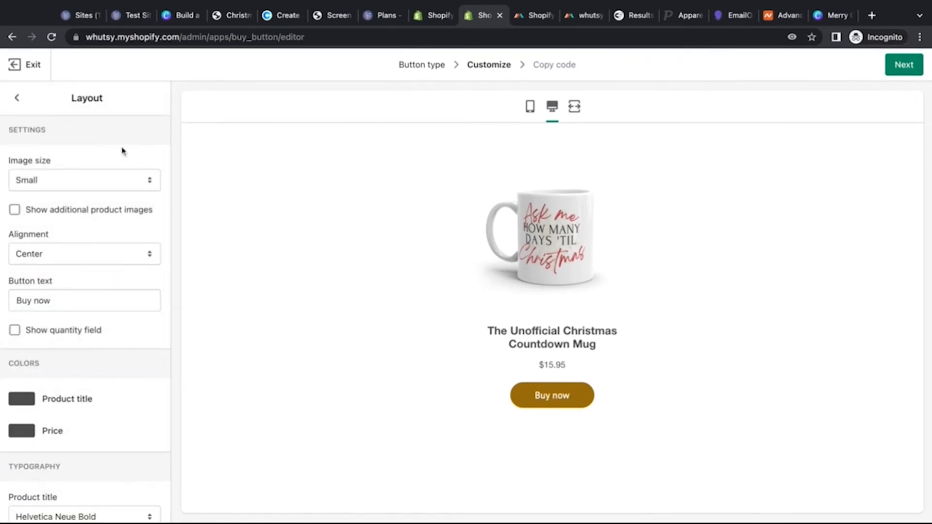
pyautogui.click(120, 183)
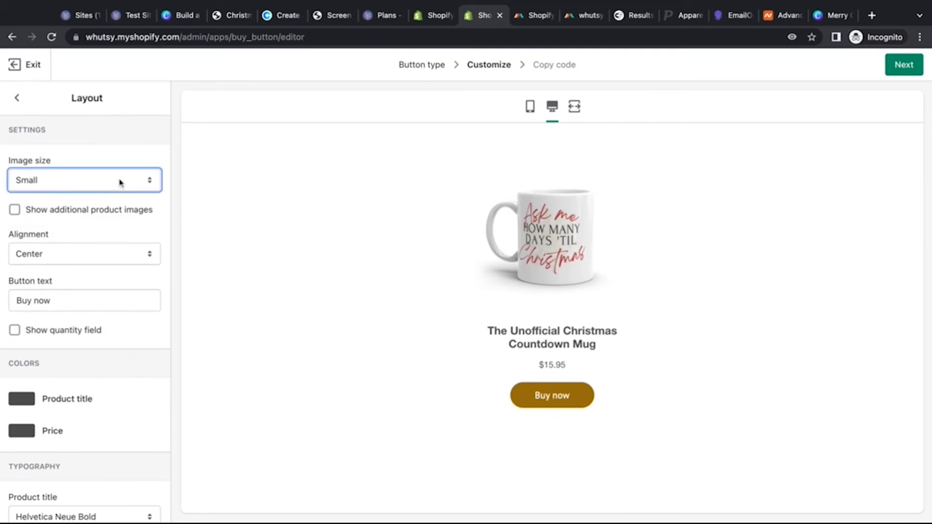
pyautogui.press('Down')
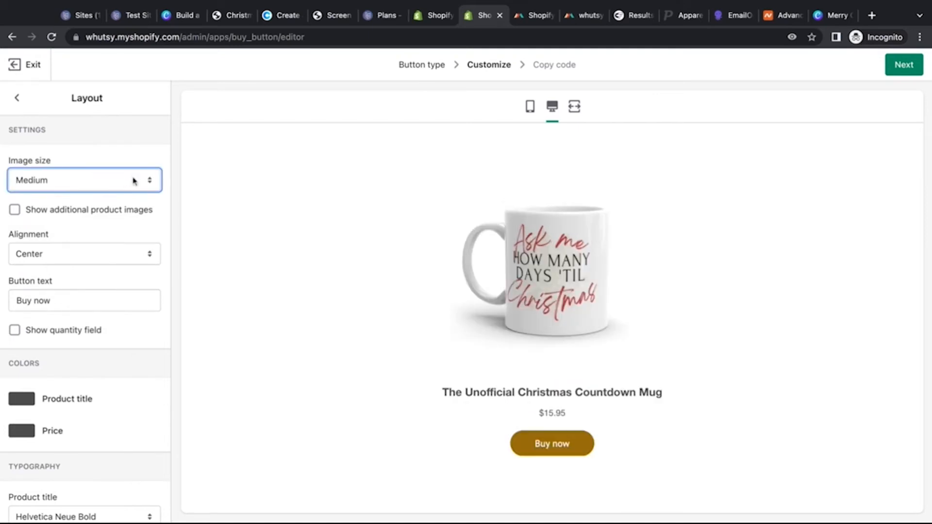
pyautogui.press('Down')
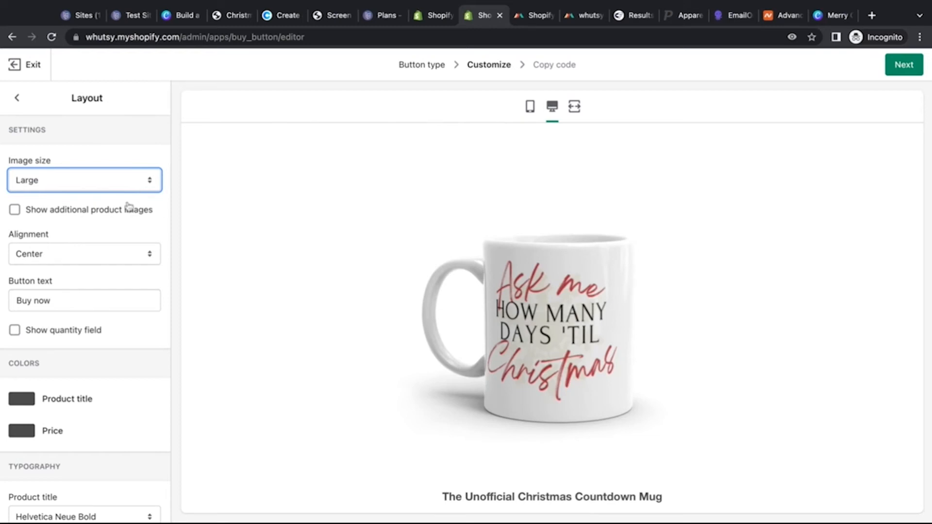
pyautogui.click(14, 210)
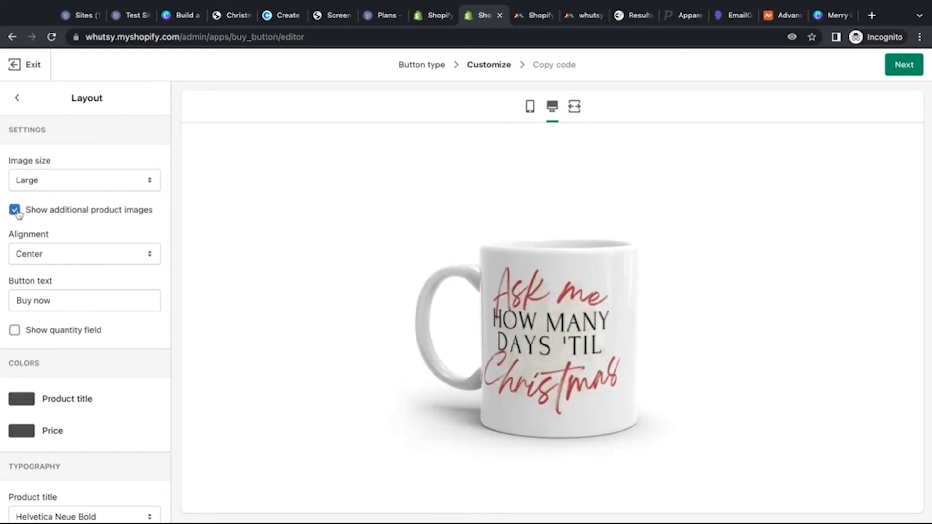
pyautogui.scroll(-3, 418, 343)
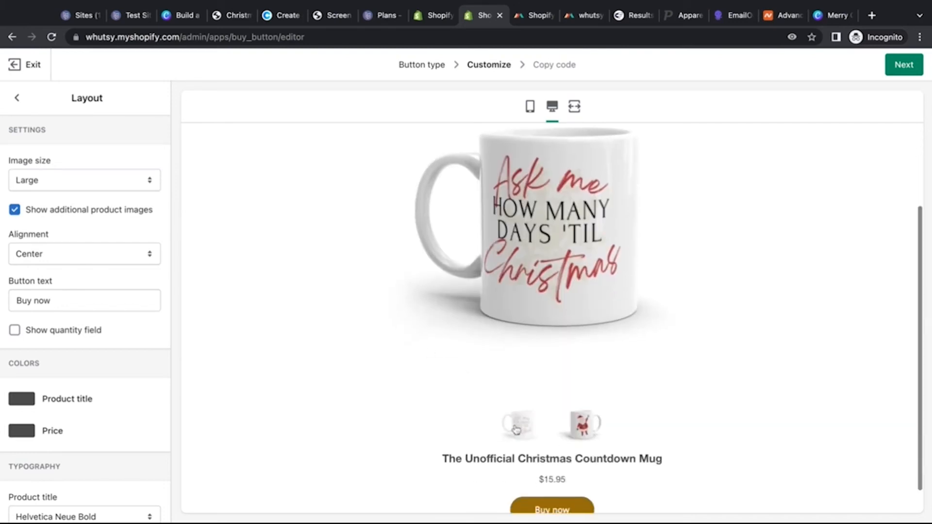
pyautogui.click(583, 425)
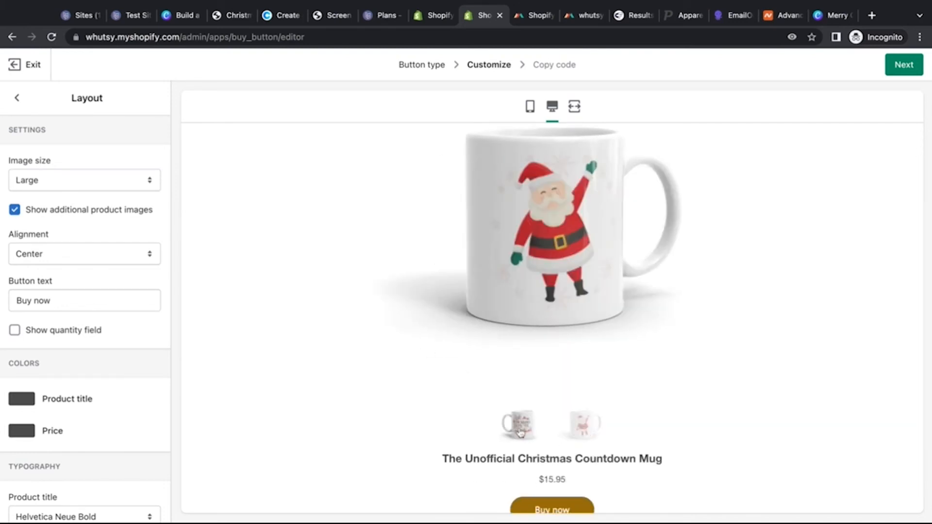
pyautogui.click(519, 432)
pyautogui.click(584, 425)
pyautogui.click(123, 185)
pyautogui.click(121, 171)
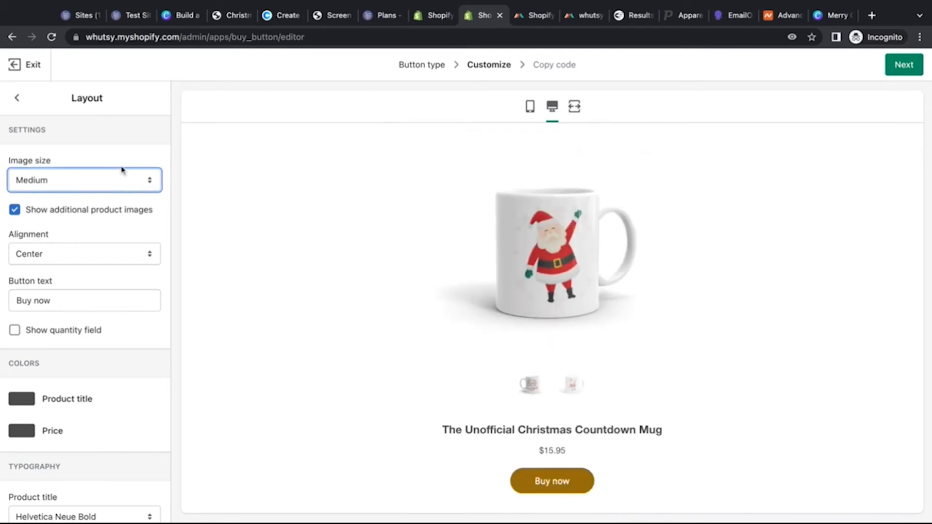
pyautogui.click(575, 388)
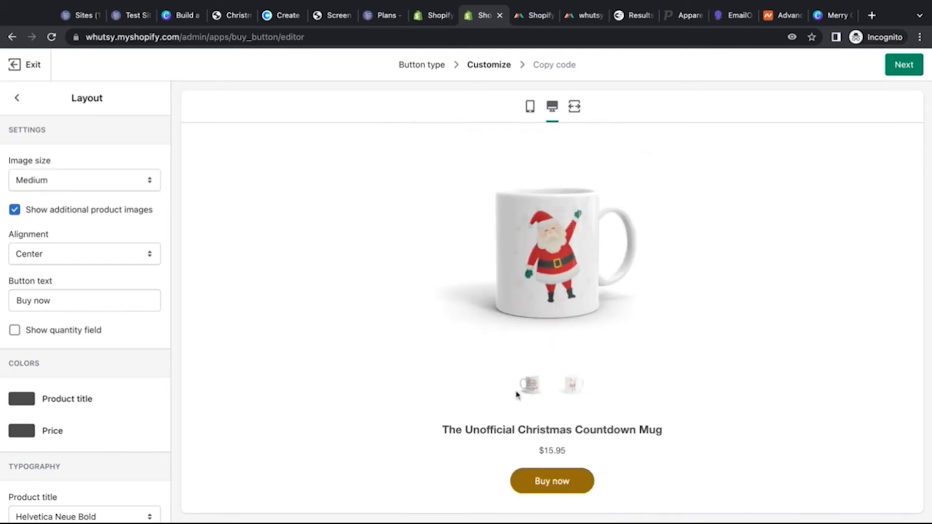
pyautogui.click(529, 385)
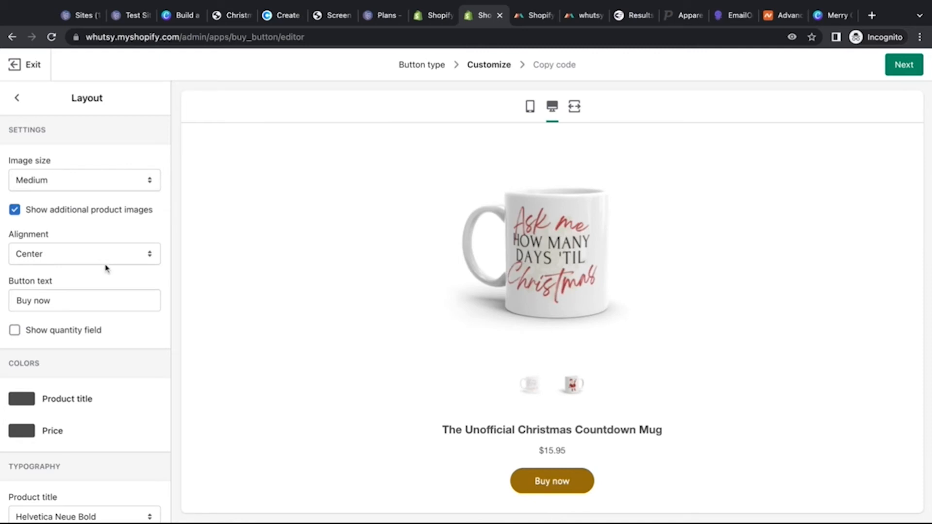
# Relabel the button 'buy now' in lowercase and add a quantity box beside it.
pyautogui.tripleClick(106, 301)
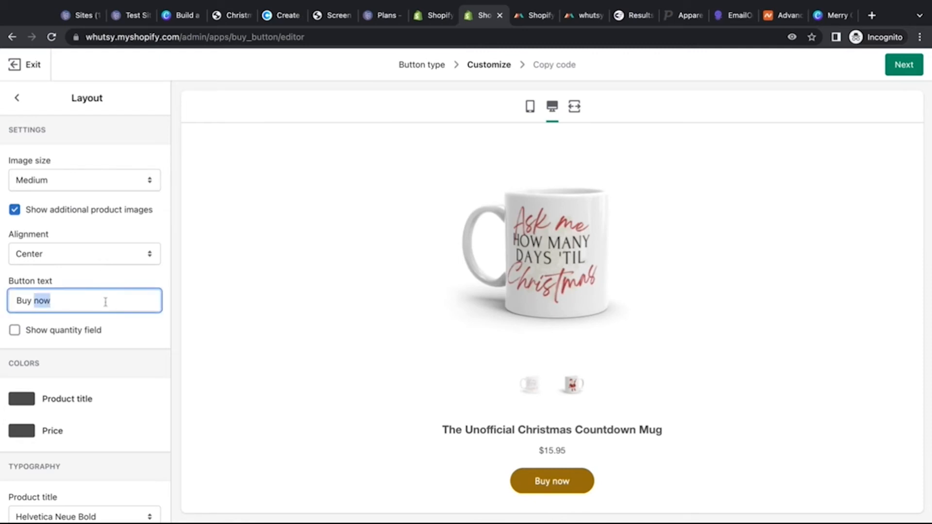
pyautogui.click(328, 17)
pyautogui.click(231, 17)
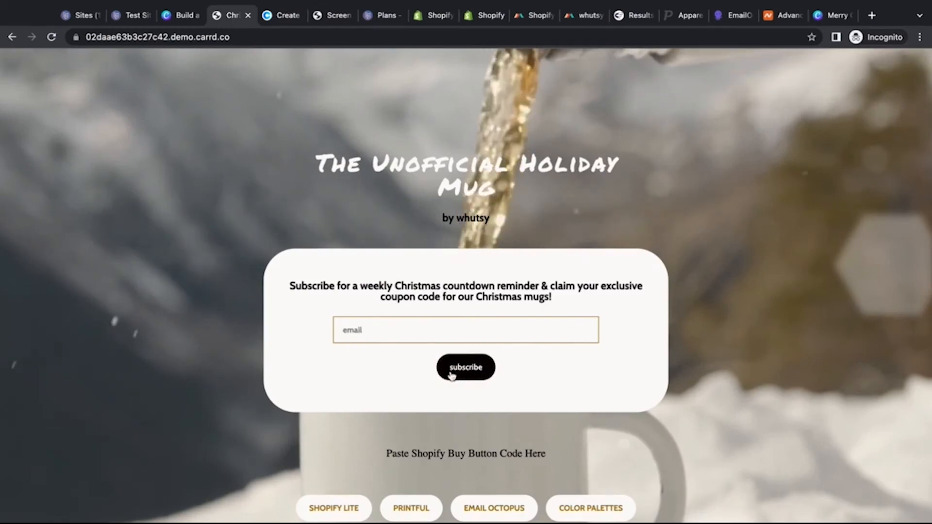
pyautogui.click(484, 15)
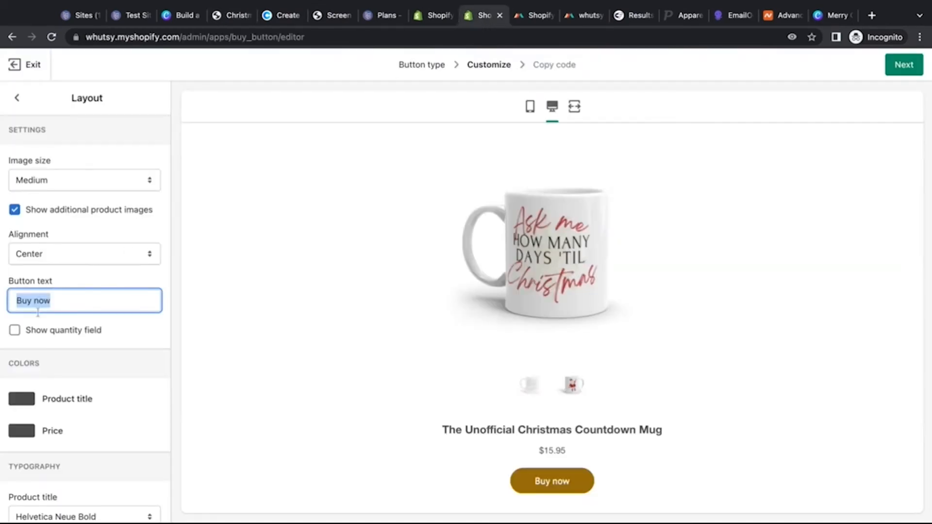
pyautogui.write('buy now')
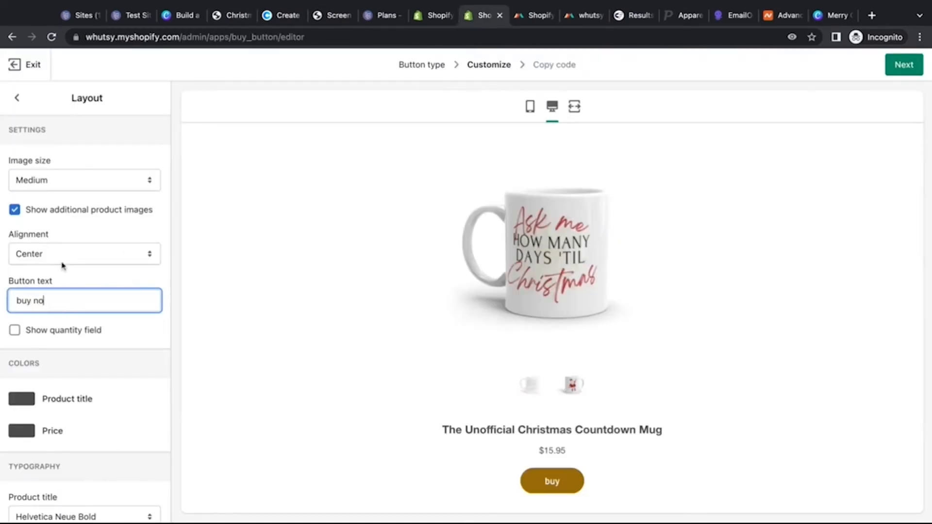
pyautogui.click(13, 331)
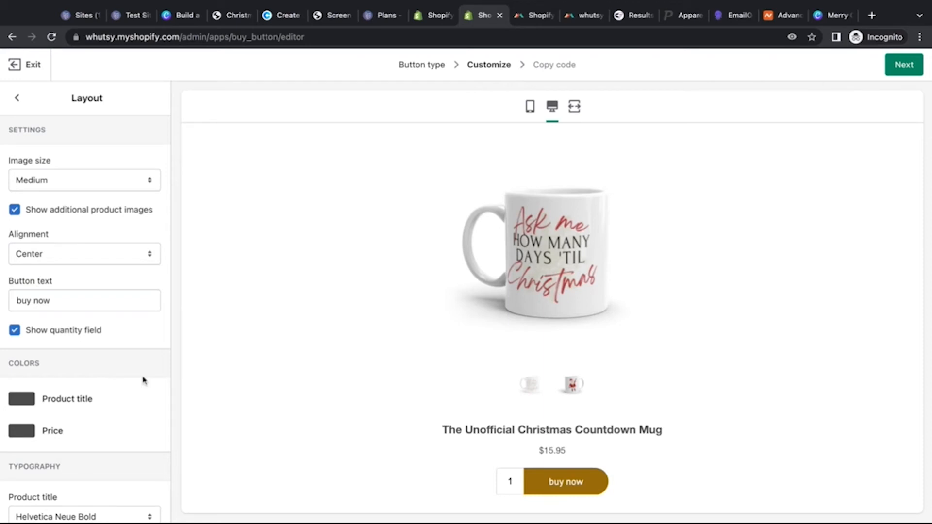
# Make the product title and price text colours black (#000000).
pyautogui.scroll(-3, 144, 381)
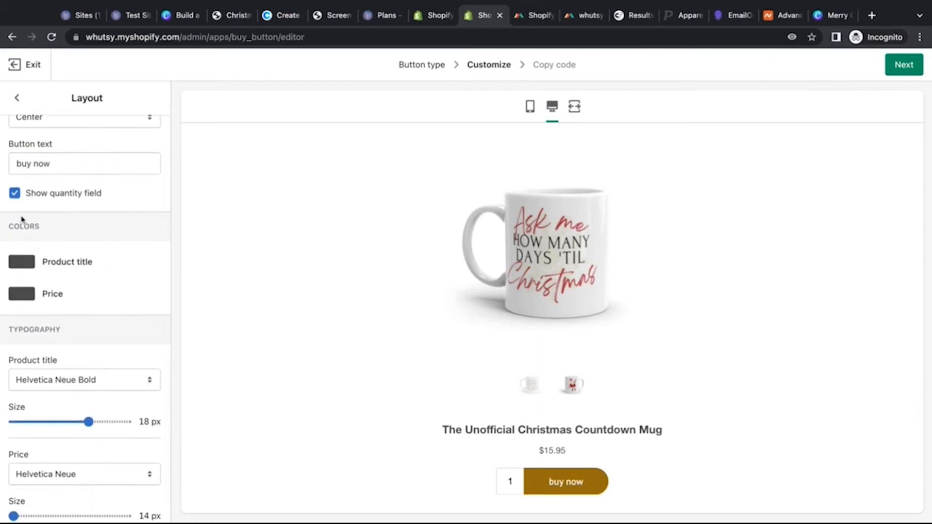
pyautogui.click(17, 266)
pyautogui.moveTo(29, 391); pyautogui.dragTo(19, 391)
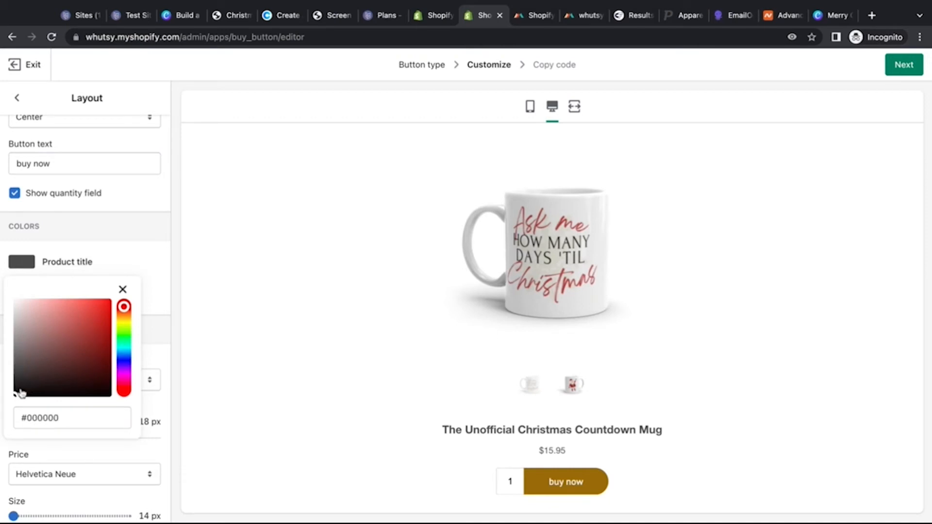
pyautogui.click(122, 289)
pyautogui.click(19, 295)
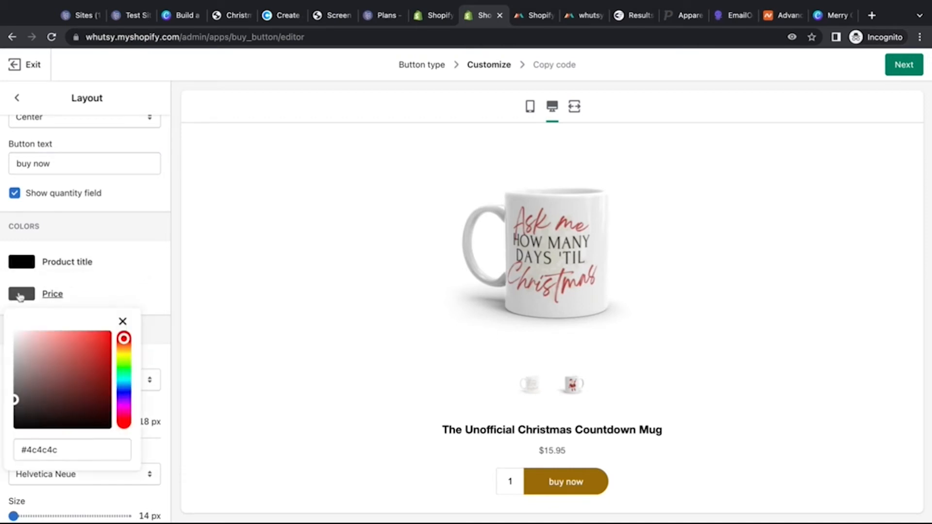
pyautogui.moveTo(18, 419); pyautogui.dragTo(5, 453)
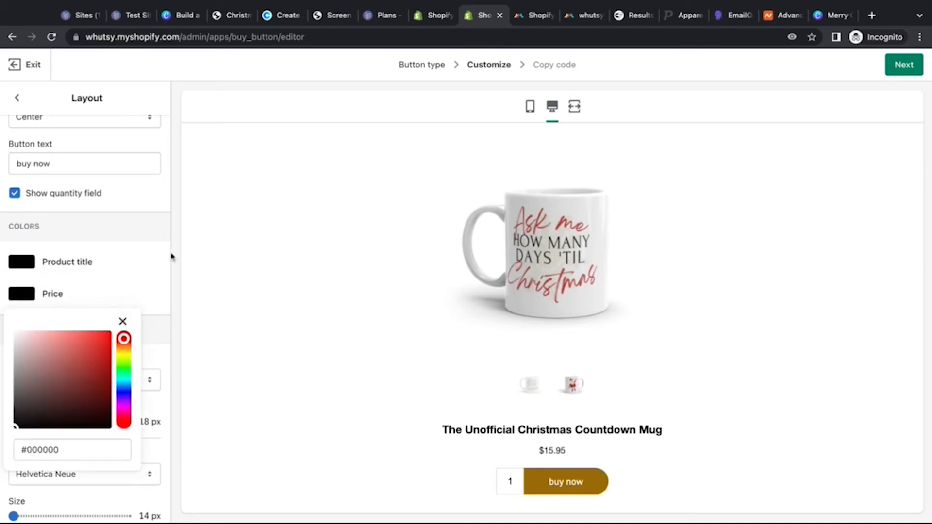
pyautogui.click(150, 280)
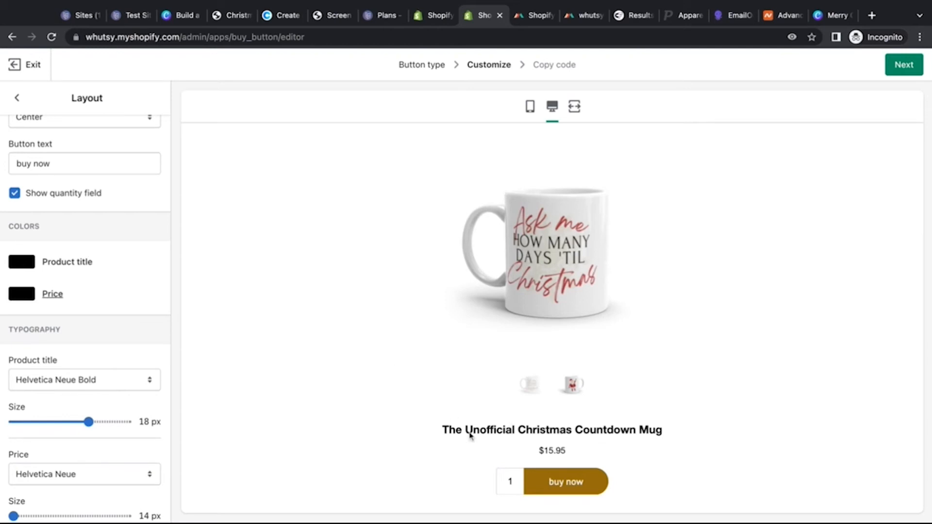
# Set both the product title and price fonts to PT Sans Bold.
pyautogui.moveTo(469, 430); pyautogui.dragTo(663, 431)
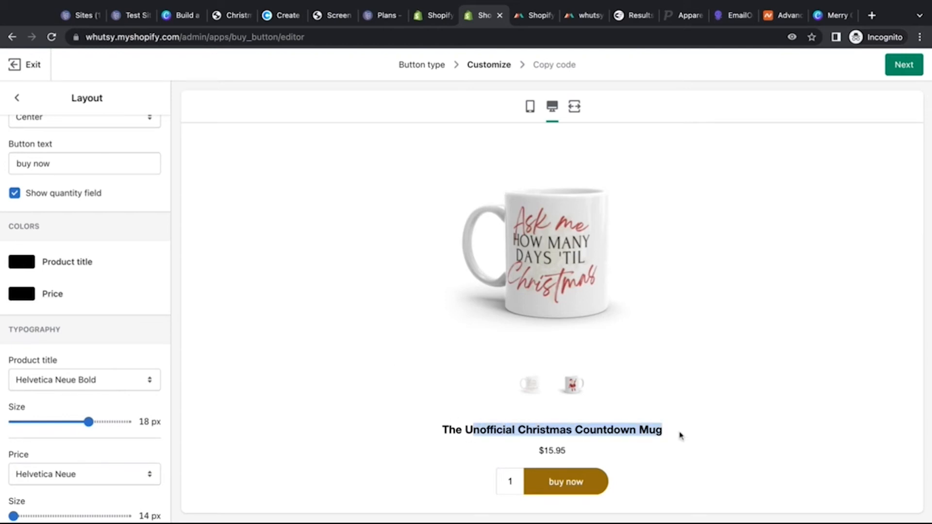
pyautogui.click(136, 387)
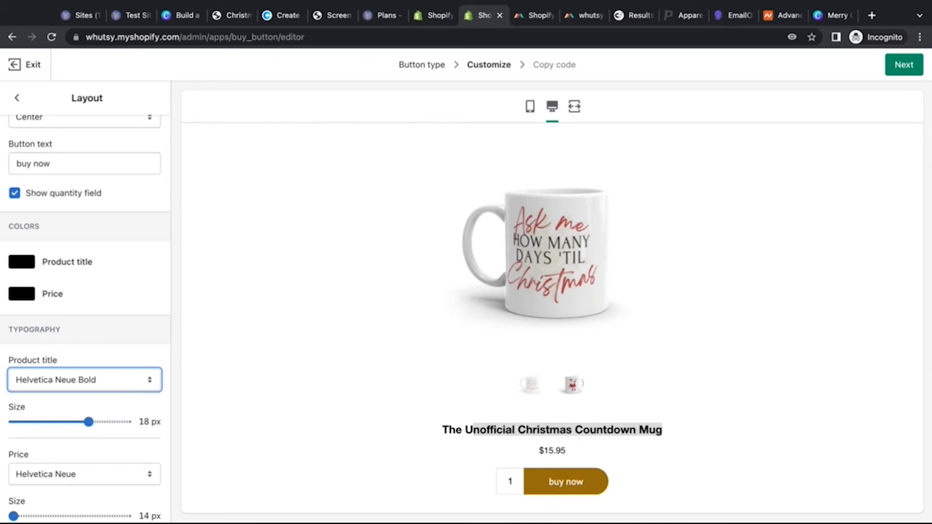
pyautogui.click(126, 291)
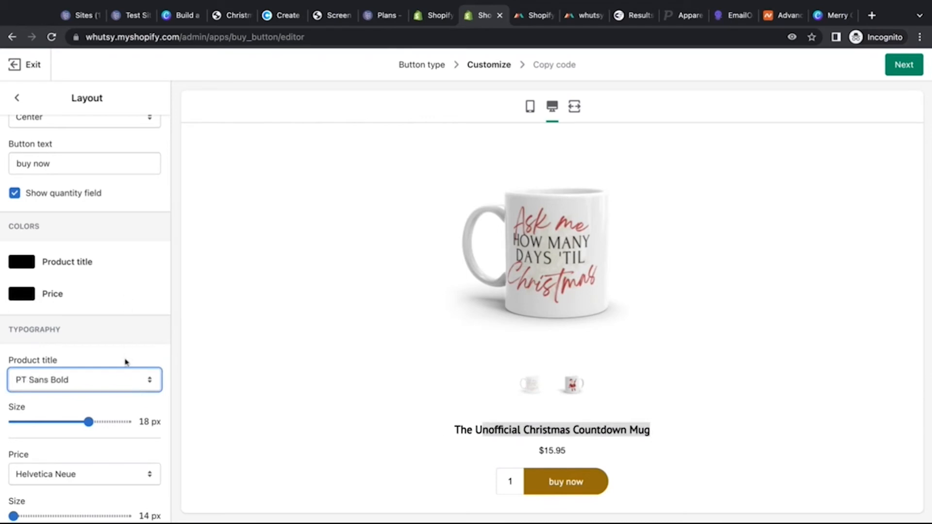
pyautogui.scroll(-1, 125, 362)
pyautogui.click(106, 456)
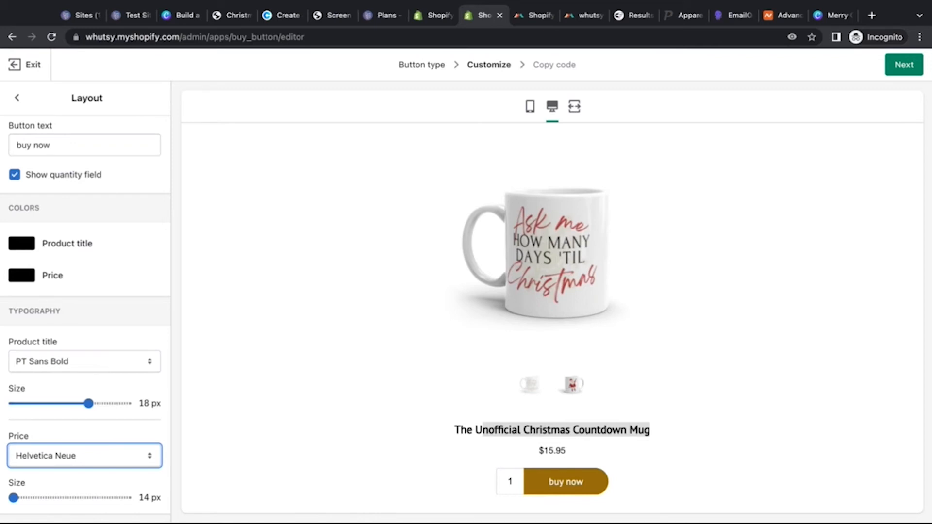
pyautogui.click(121, 227)
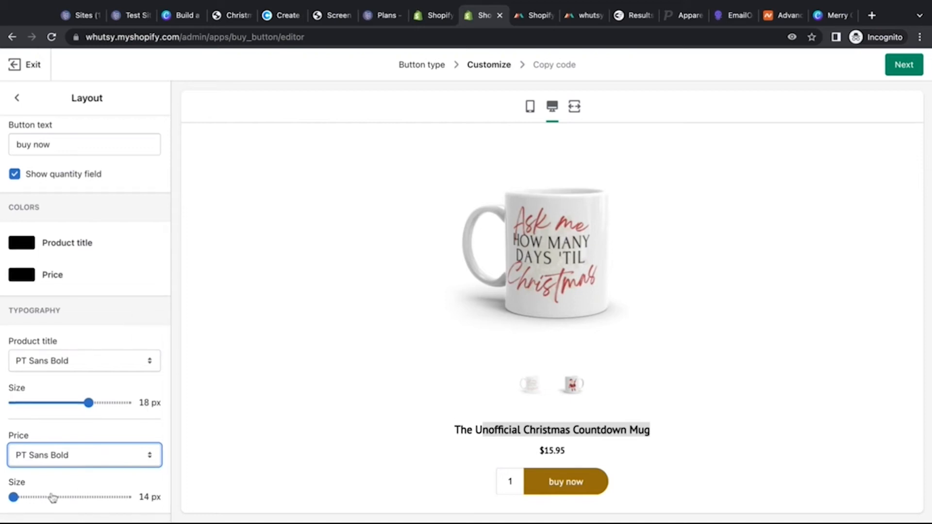
# Keep the title at 18 px, raise the price to 15 px, and return to Customize.
pyautogui.click(90, 402)
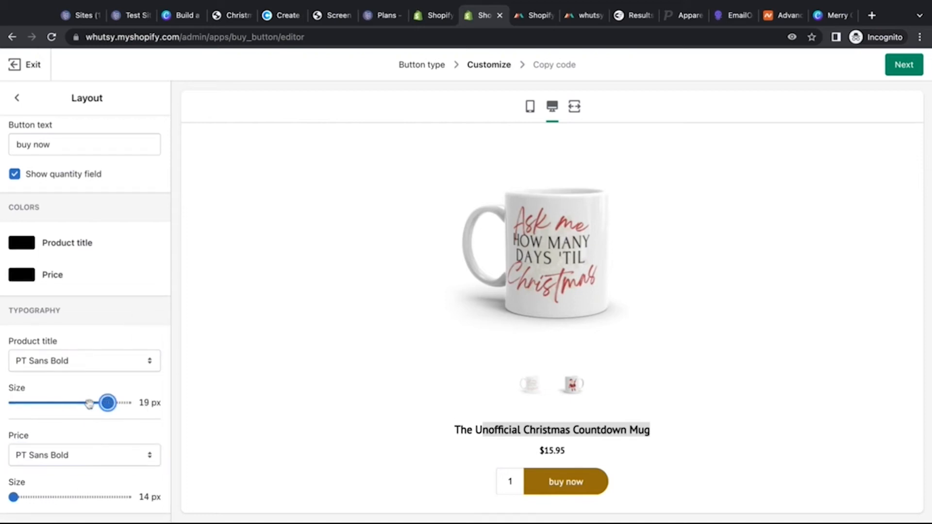
pyautogui.click(89, 403)
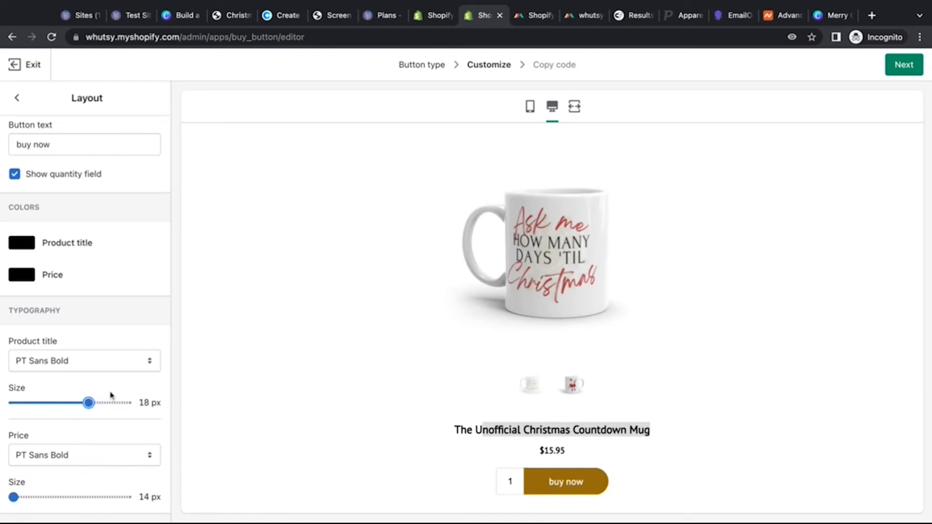
pyautogui.click(23, 497)
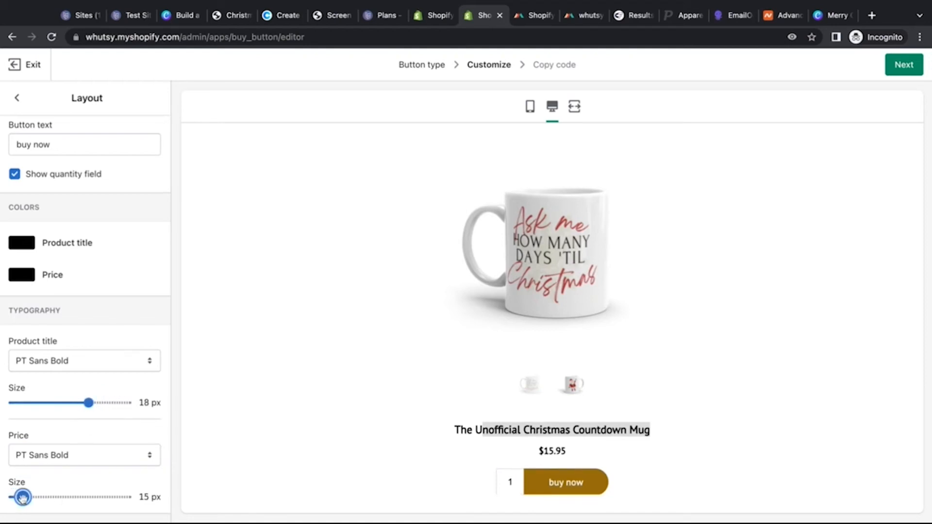
pyautogui.scroll(5, 129, 287)
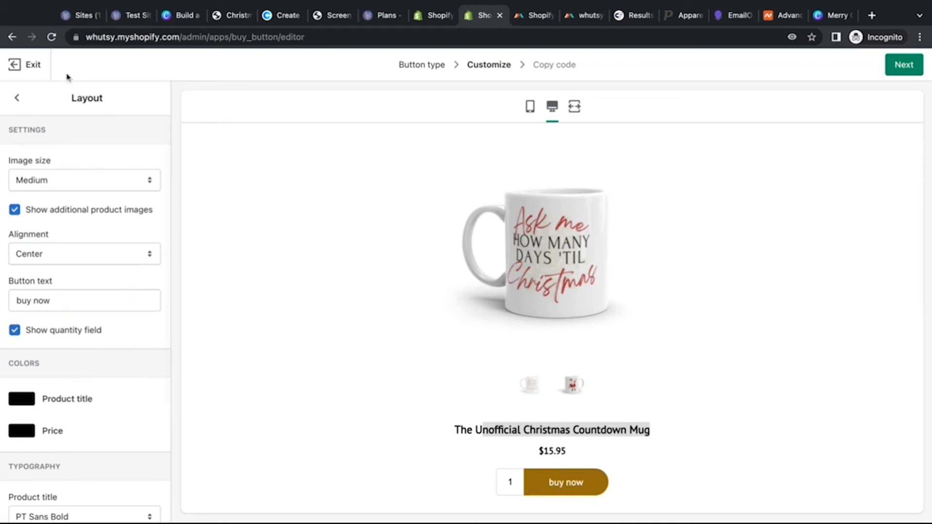
pyautogui.click(17, 99)
# Review the Advanced checkout settings, move to the embed step, and copy the Buy Button code.
pyautogui.scroll(-1, 73, 357)
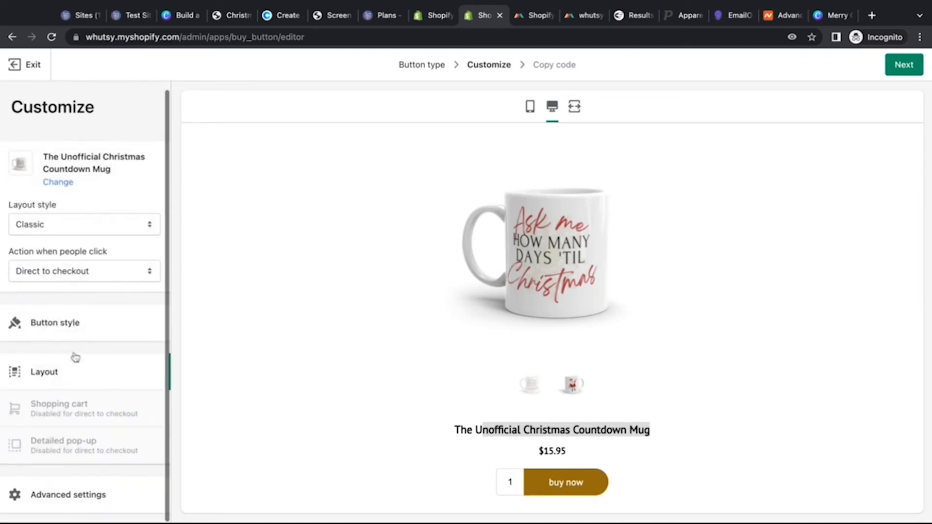
pyautogui.click(85, 507)
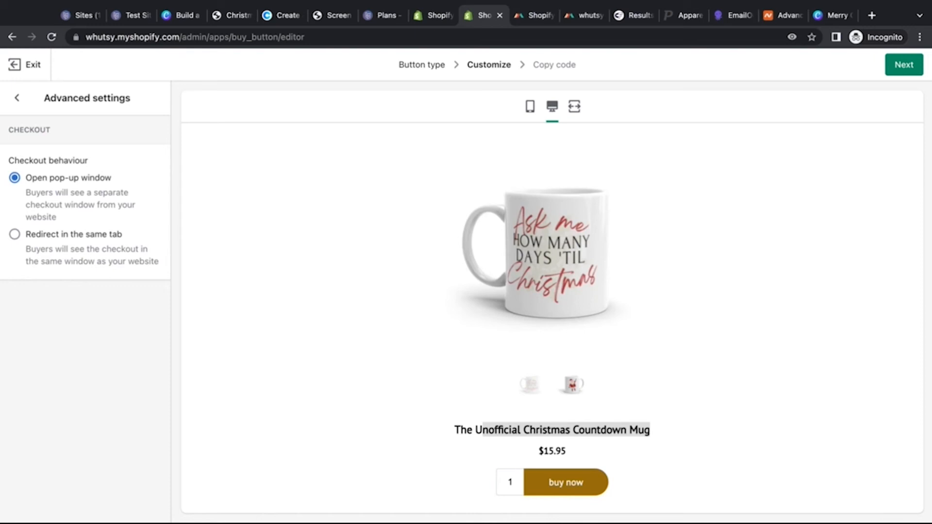
pyautogui.click(18, 99)
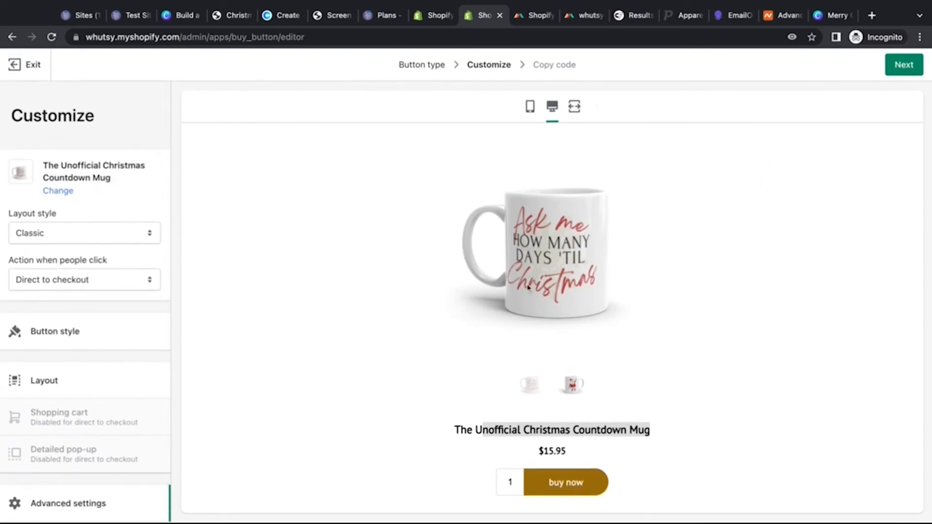
pyautogui.click(904, 66)
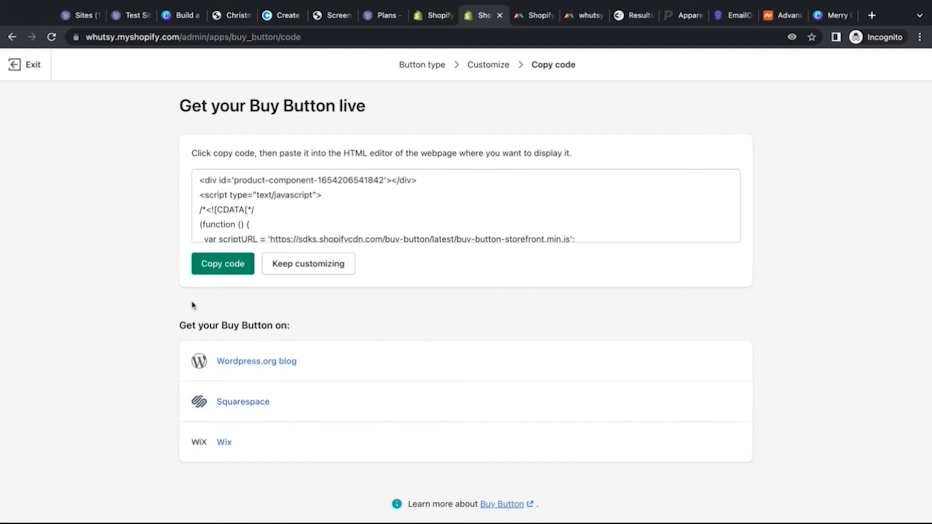
pyautogui.click(229, 274)
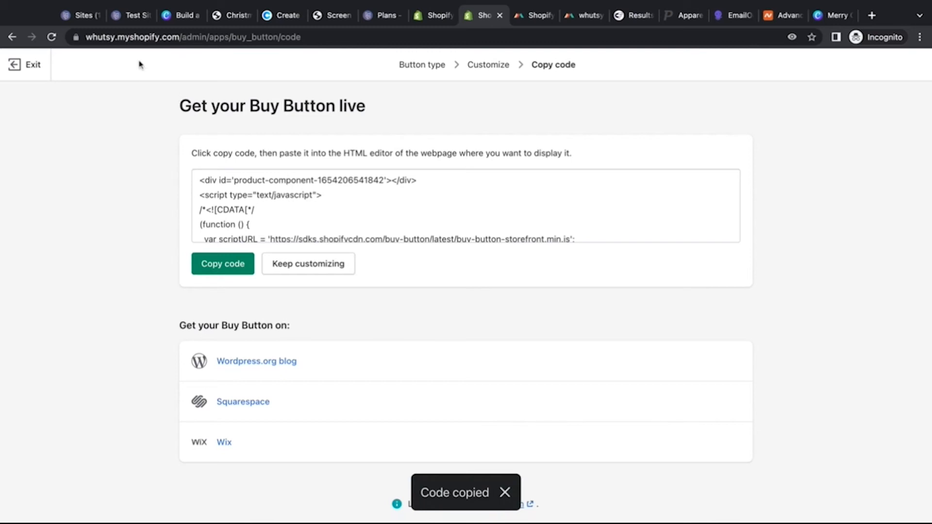
pyautogui.click(132, 17)
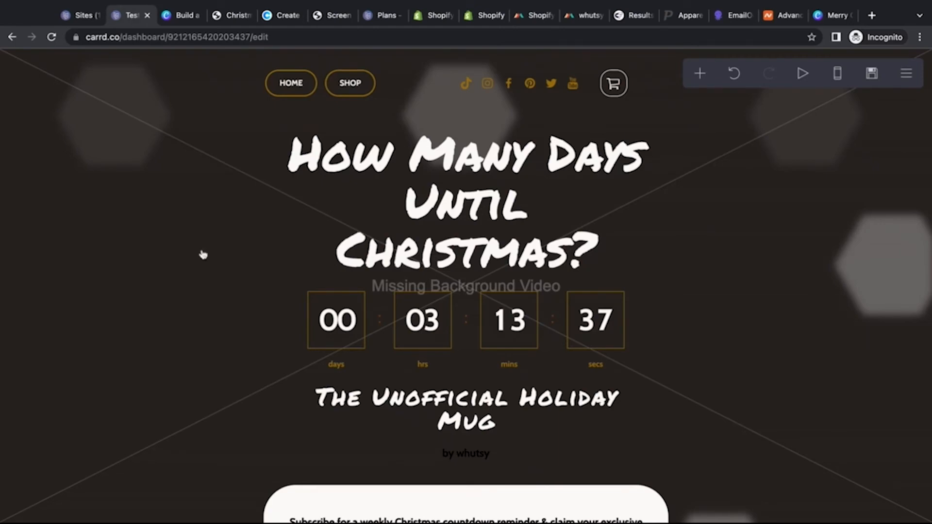
# Replace the embed's placeholder text with the copied Shopify Buy Button script and confirm.
pyautogui.scroll(-6, 200, 254)
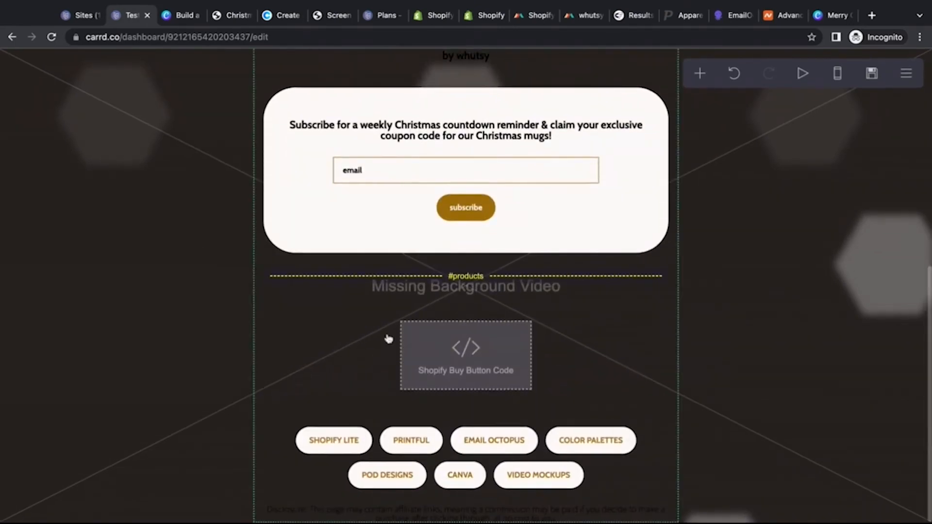
pyautogui.click(493, 378)
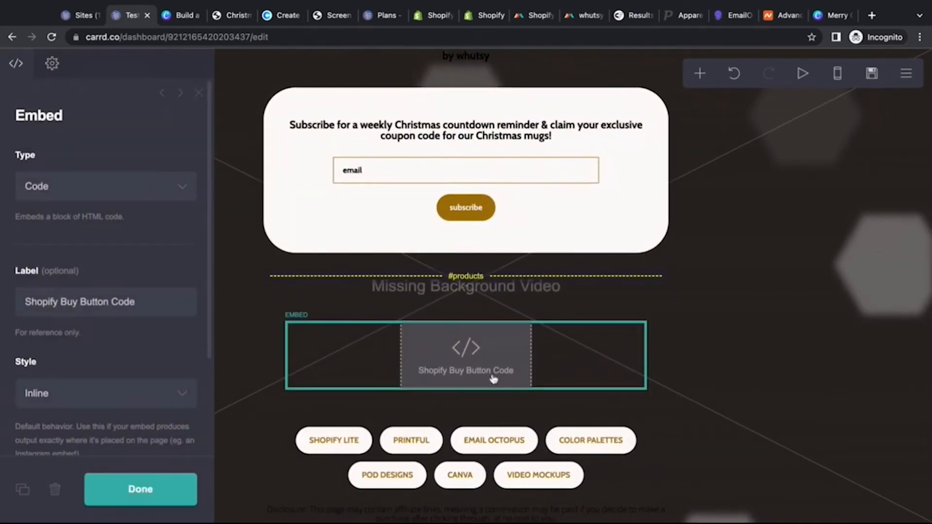
pyautogui.scroll(-3, 125, 340)
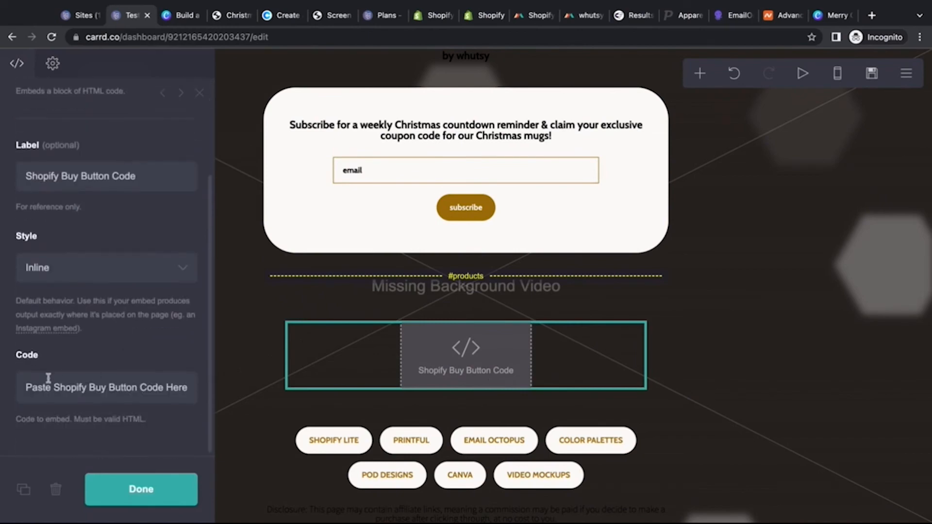
pyautogui.tripleClick(25, 387)
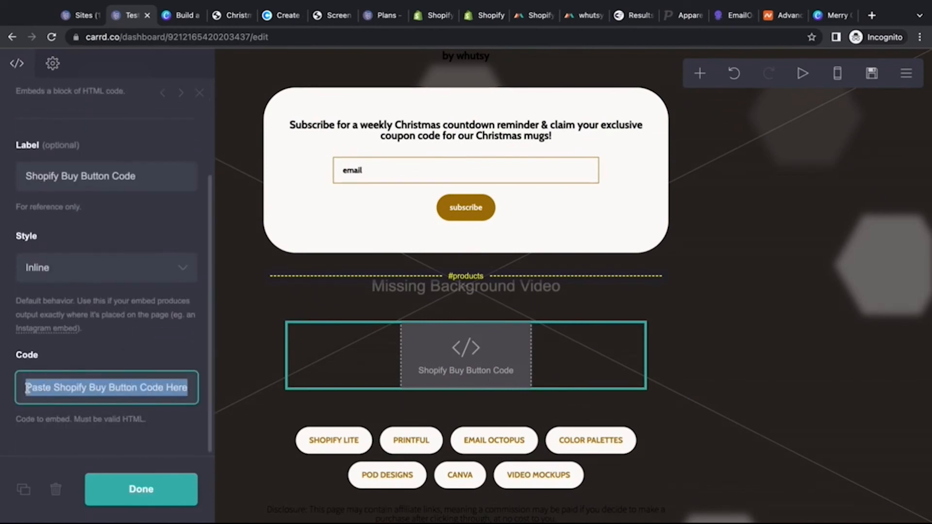
pyautogui.press('super+v')
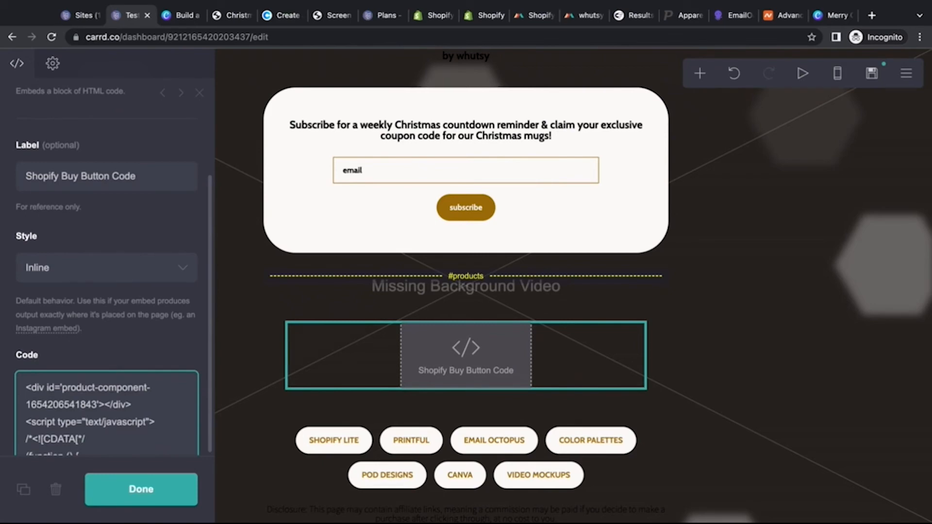
pyautogui.scroll(-15, 75, 296)
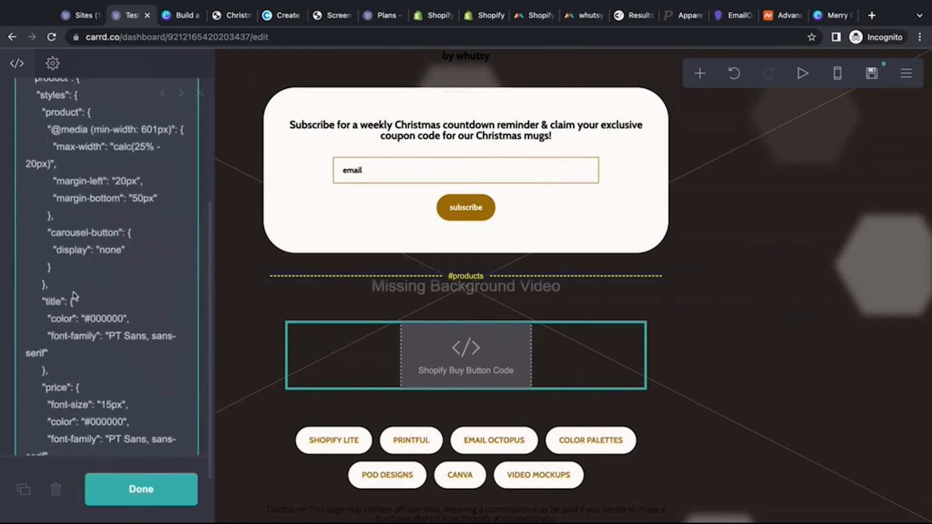
pyautogui.scroll(-5, 75, 295)
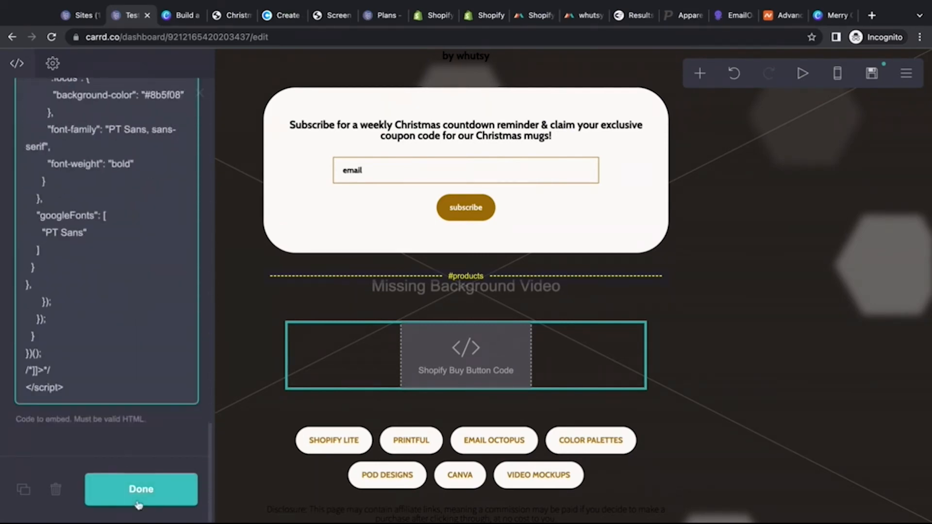
pyautogui.click(156, 491)
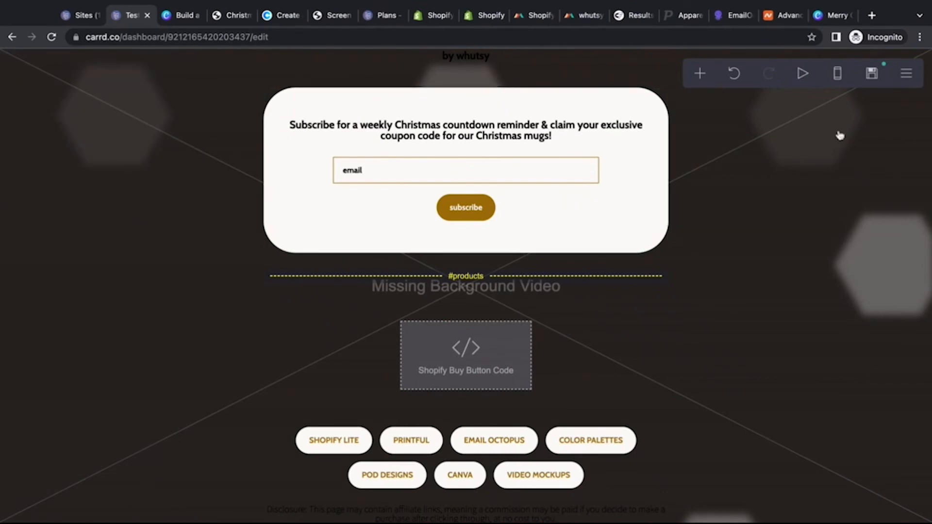
pyautogui.scroll(8, 686, 382)
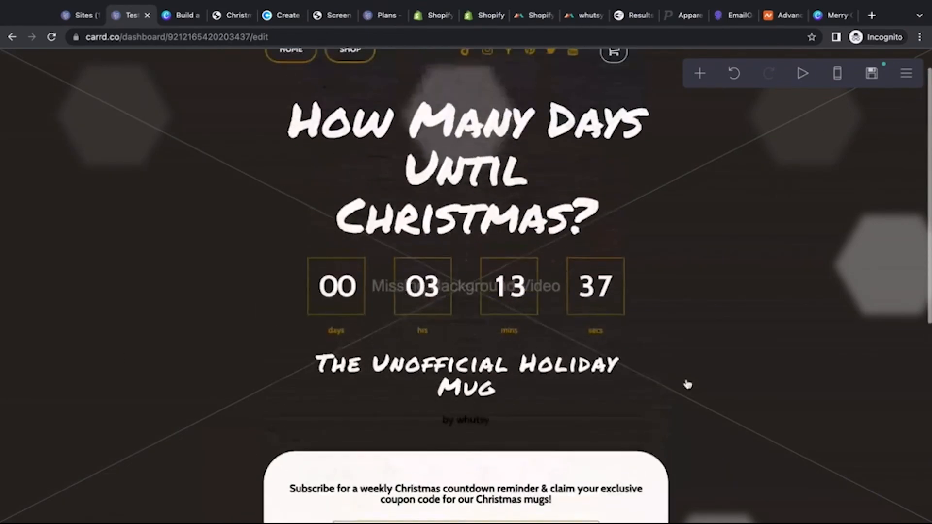
pyautogui.scroll(-8, 687, 384)
# Publish to a .carrd.co URL named text-site-33, triggering the Background Missing warning.
pyautogui.click(872, 67)
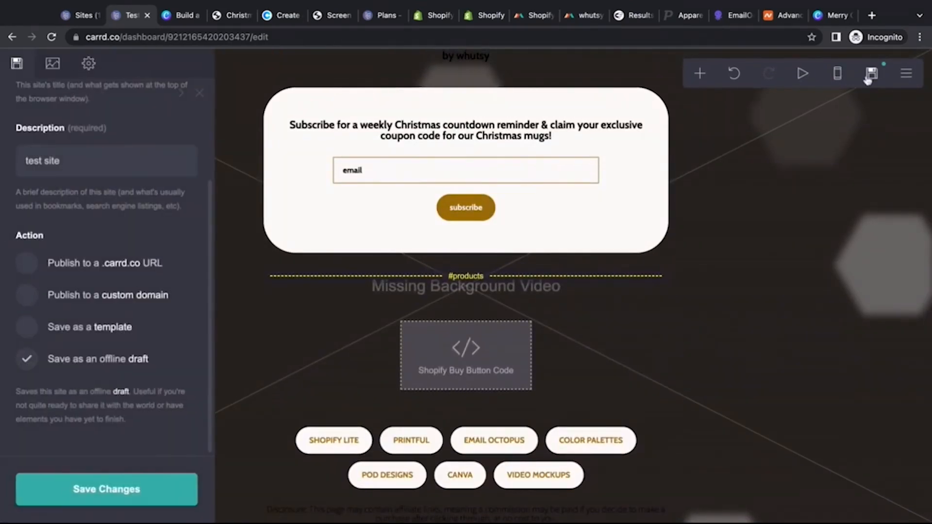
pyautogui.click(27, 264)
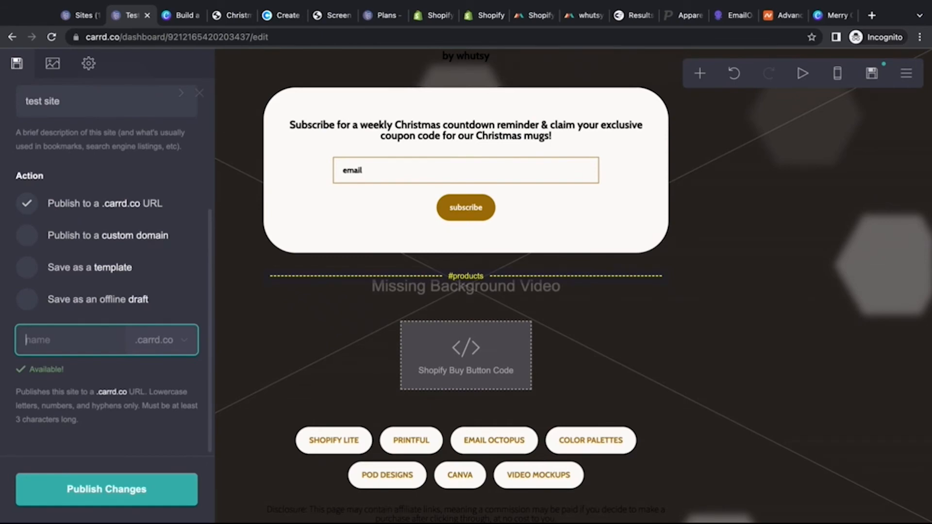
pyautogui.write('te')
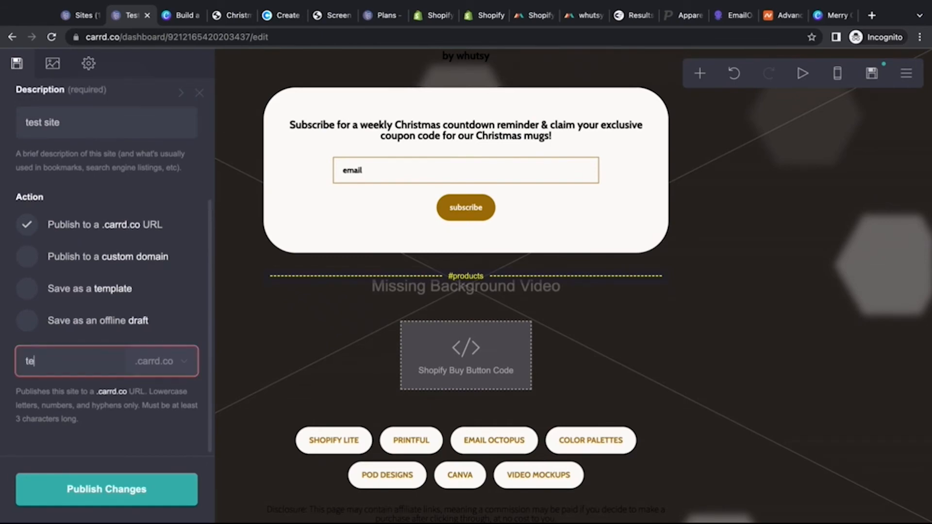
pyautogui.write('xt-s')
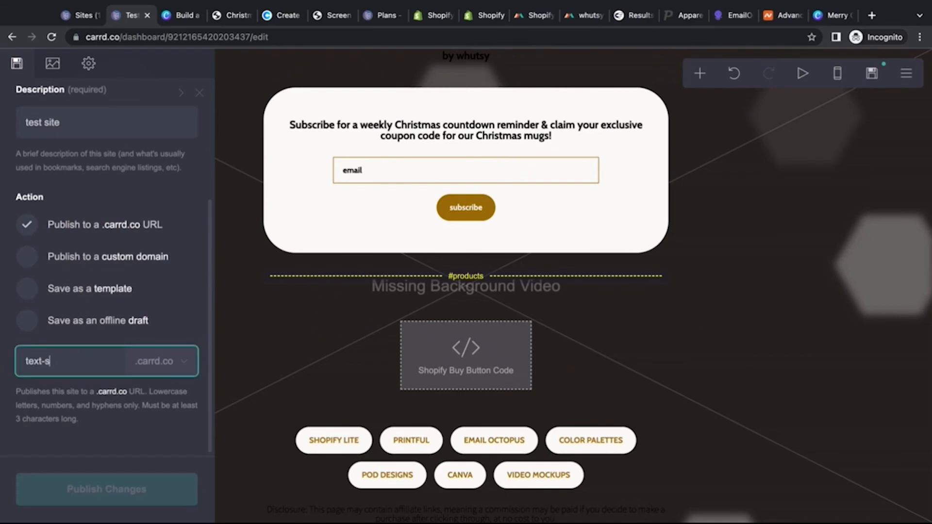
pyautogui.write('ite-33')
pyautogui.click(93, 439)
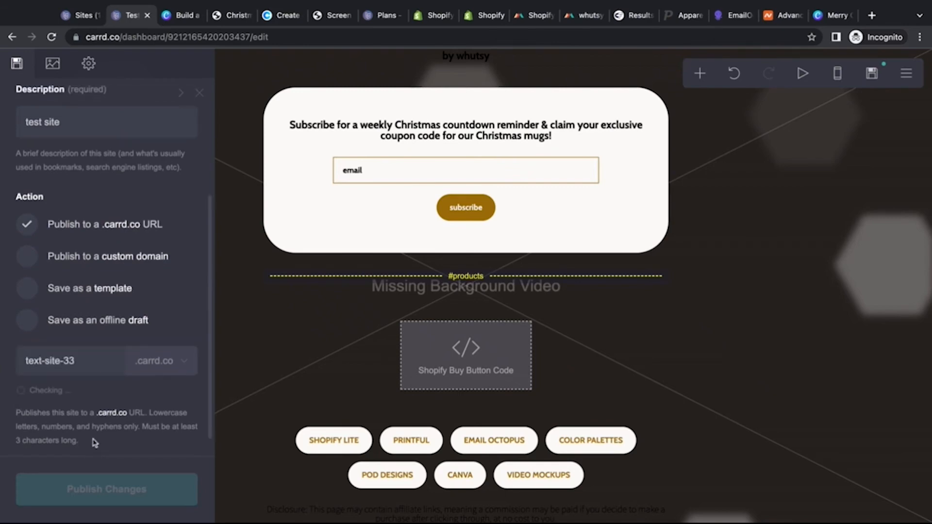
pyautogui.click(138, 490)
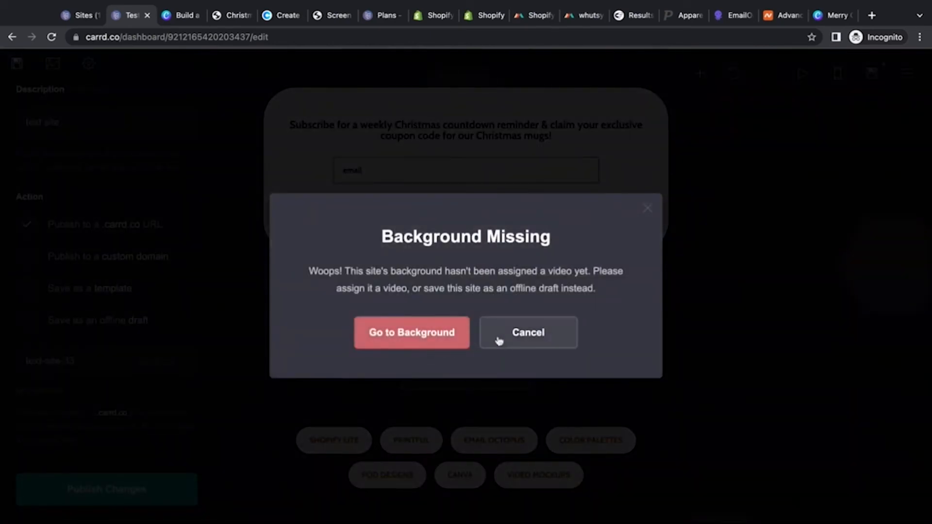
# Switch the site background style from Video to a #1A1A1E colour with the bokeh pattern.
pyautogui.click(422, 343)
pyautogui.click(109, 217)
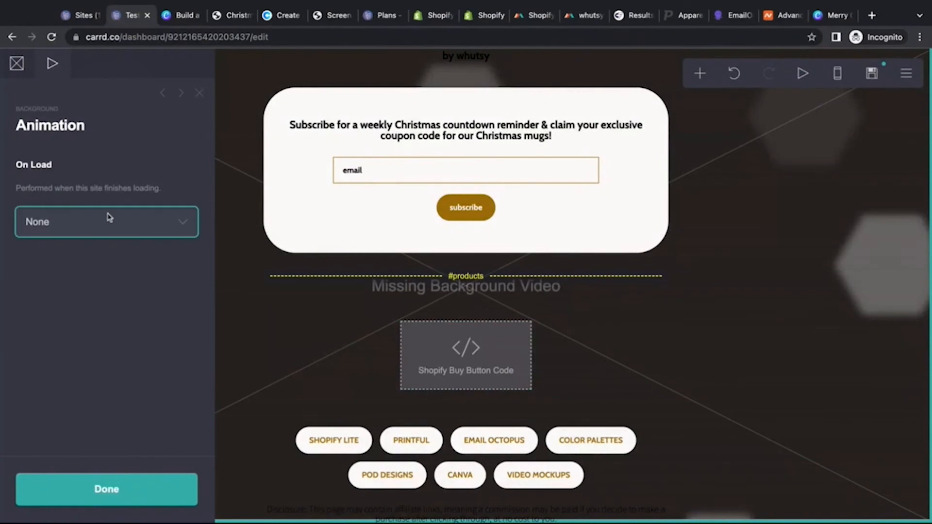
pyautogui.click(17, 64)
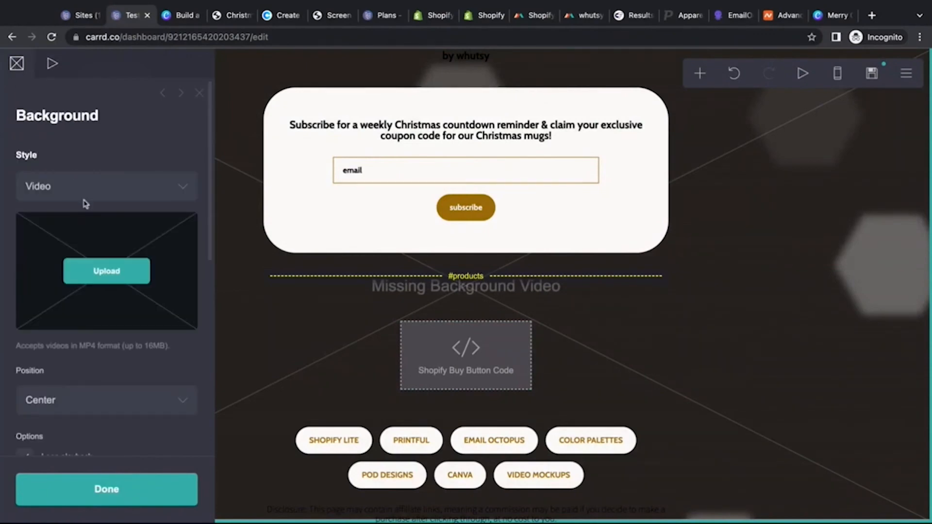
pyautogui.click(119, 195)
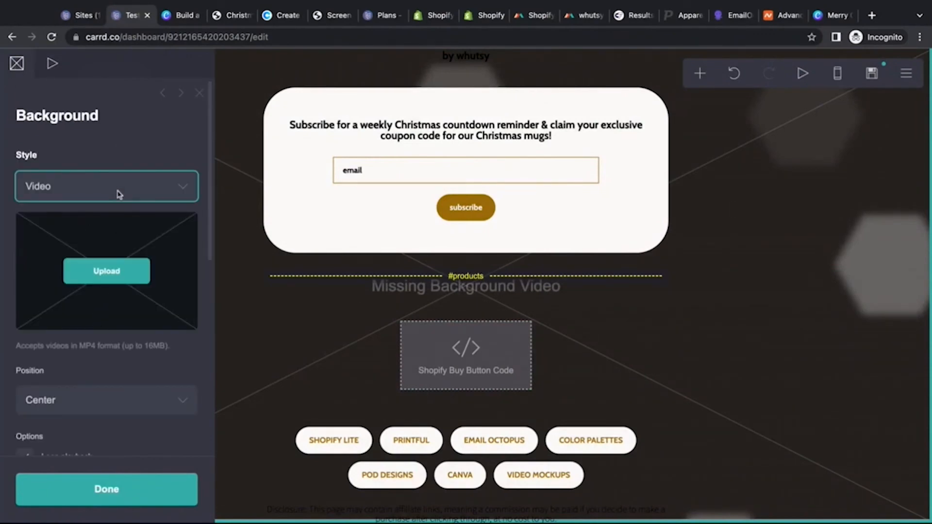
pyautogui.click(126, 141)
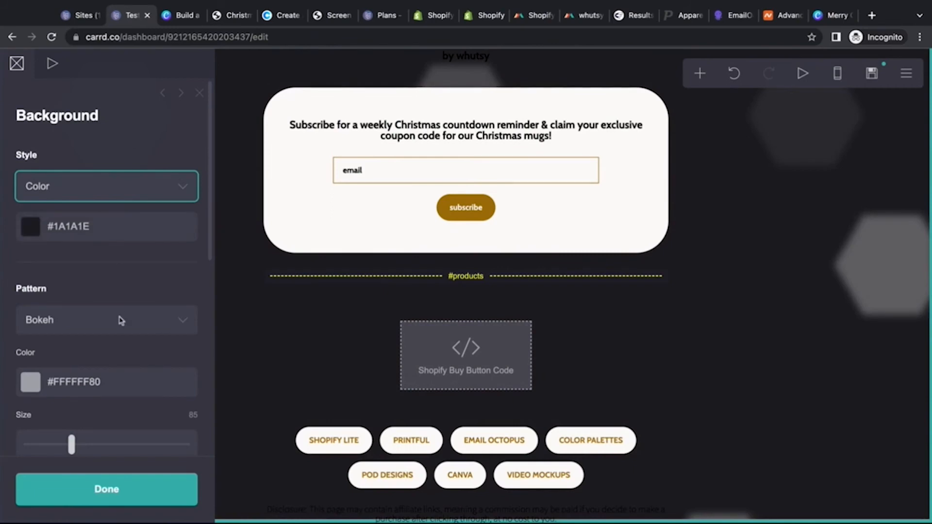
pyautogui.click(112, 500)
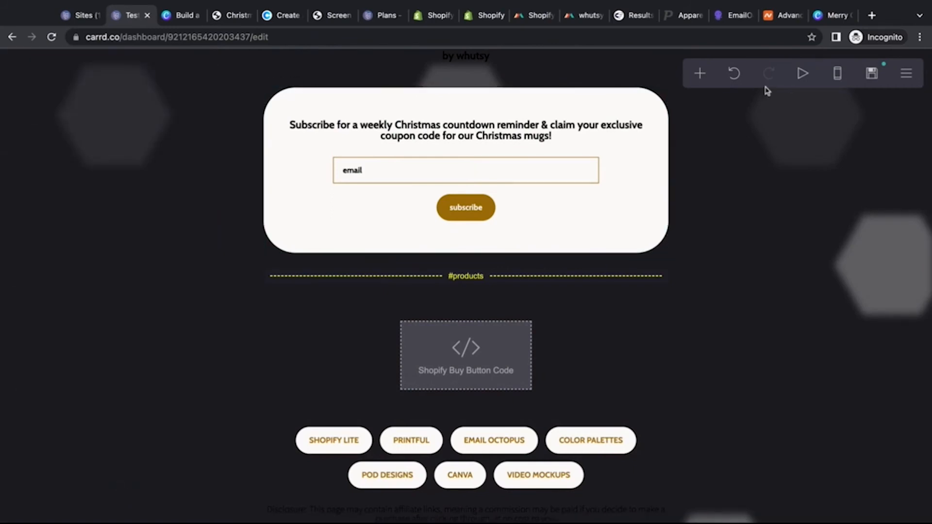
pyautogui.click(871, 74)
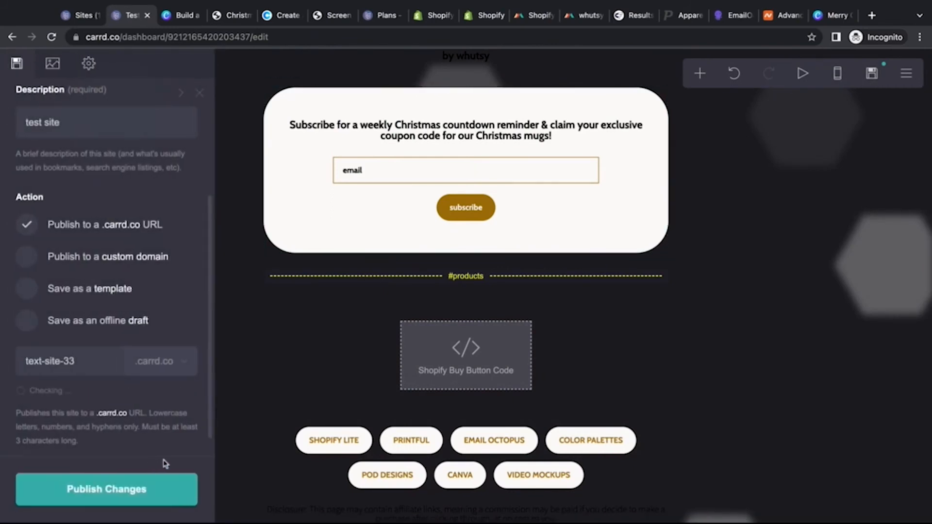
# Publish to text-site-33.carrd.co and scroll the live page to check the mug and buy now button.
pyautogui.click(149, 494)
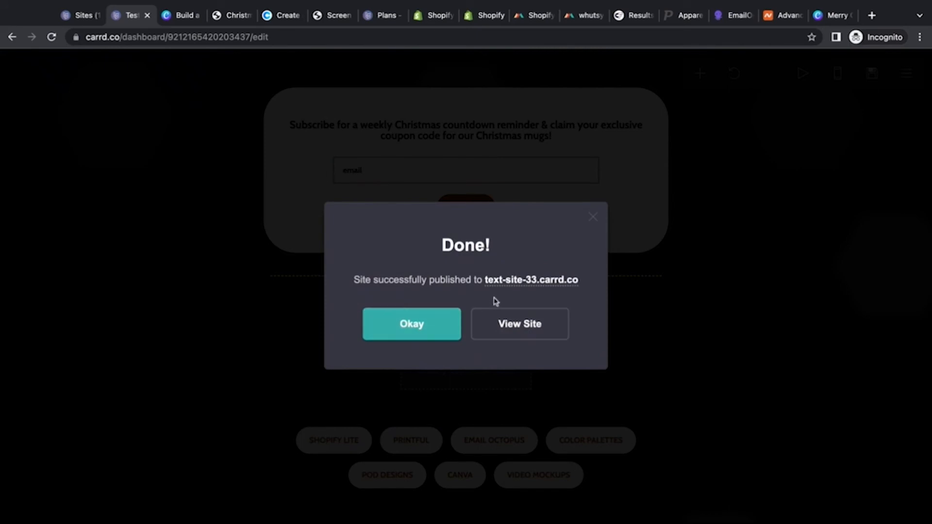
pyautogui.click(493, 331)
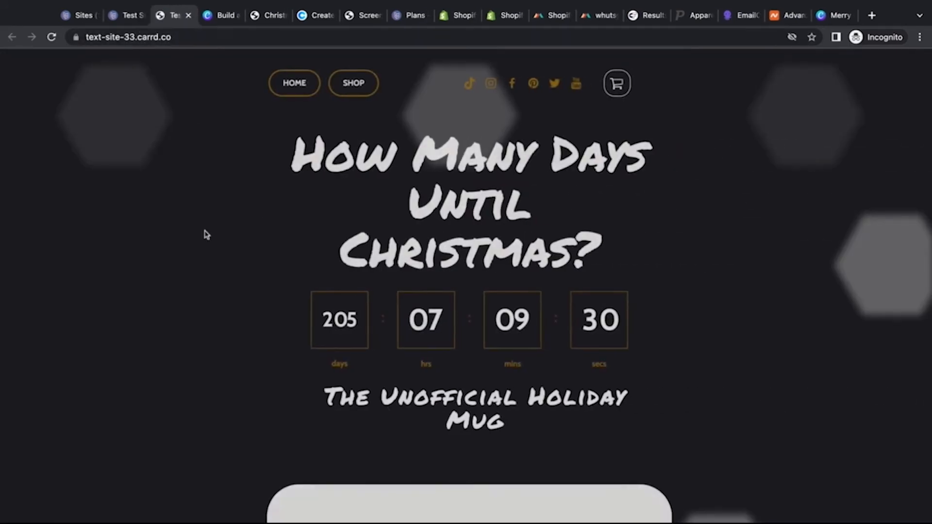
pyautogui.scroll(-5, 209, 298)
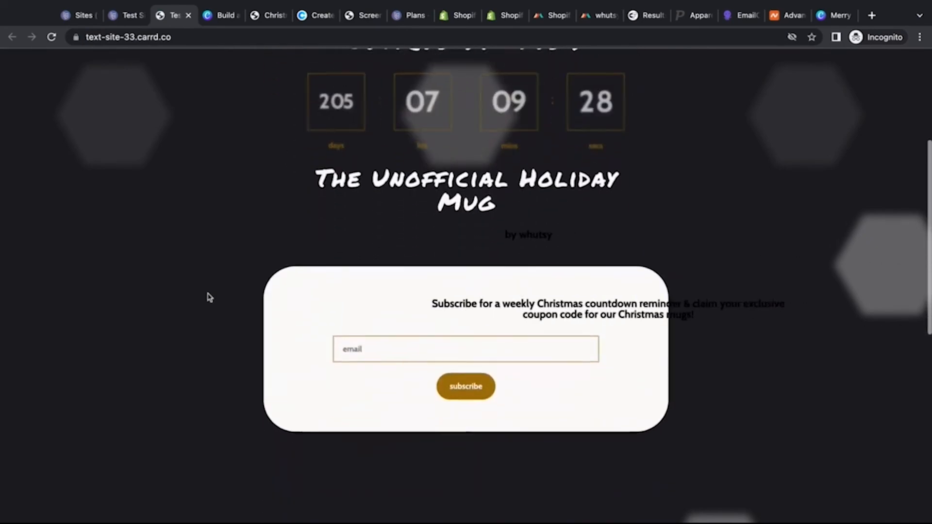
pyautogui.scroll(-6, 466, 292)
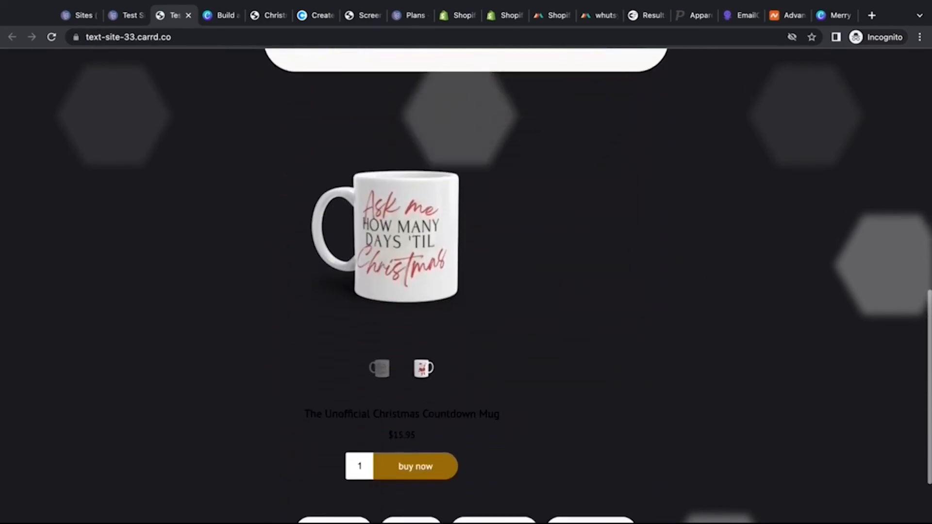
pyautogui.scroll(-1, 210, 410)
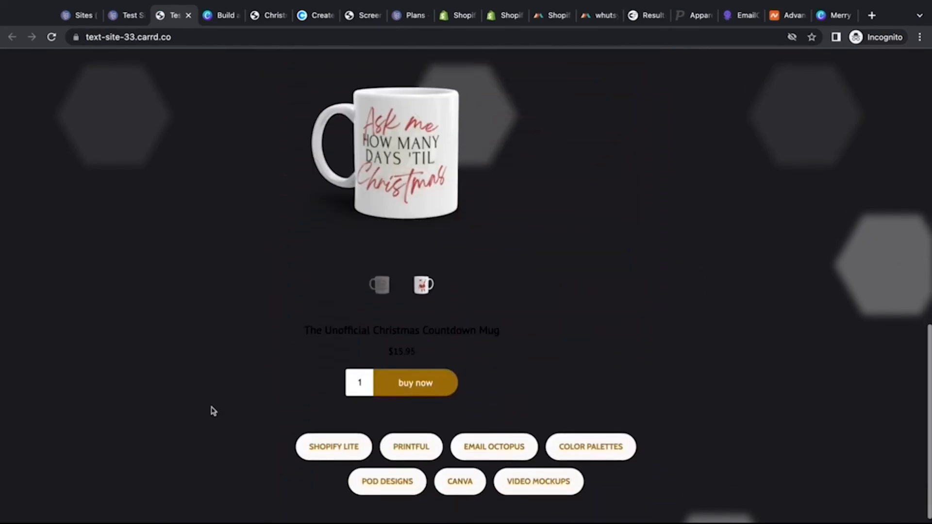
pyautogui.scroll(1, 212, 411)
pyautogui.scroll(2, 281, 226)
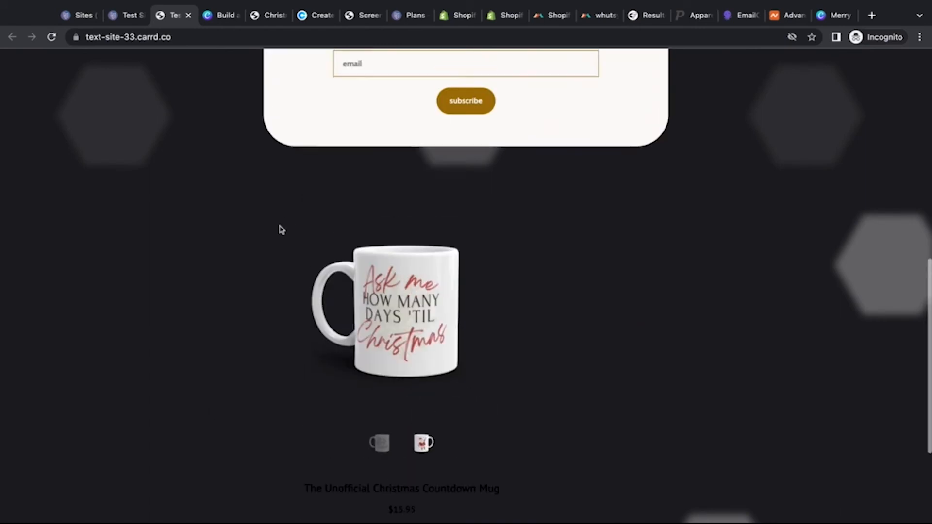
pyautogui.scroll(-3, 283, 343)
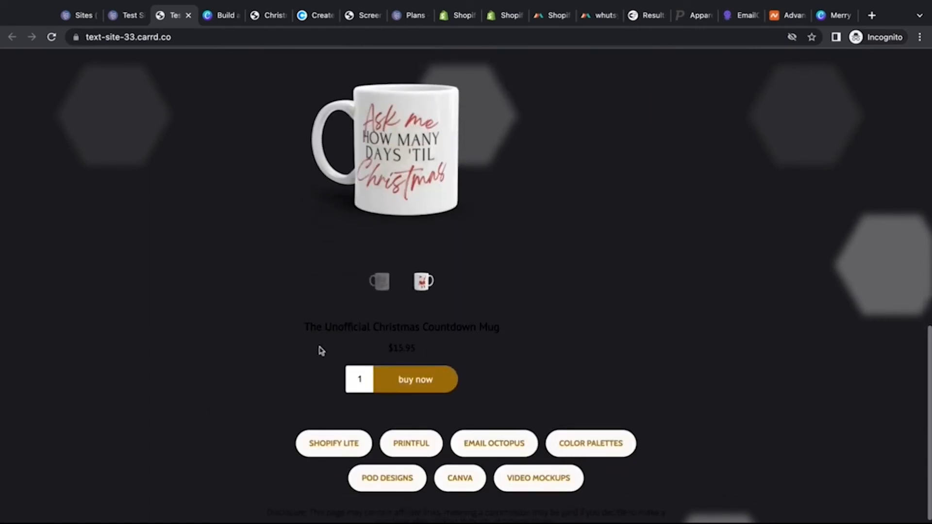
pyautogui.scroll(2, 321, 348)
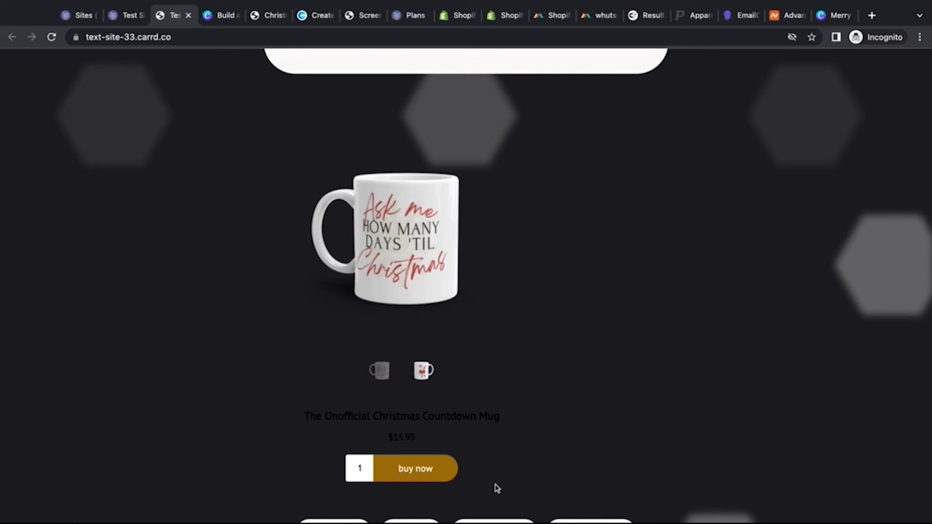
pyautogui.click(118, 20)
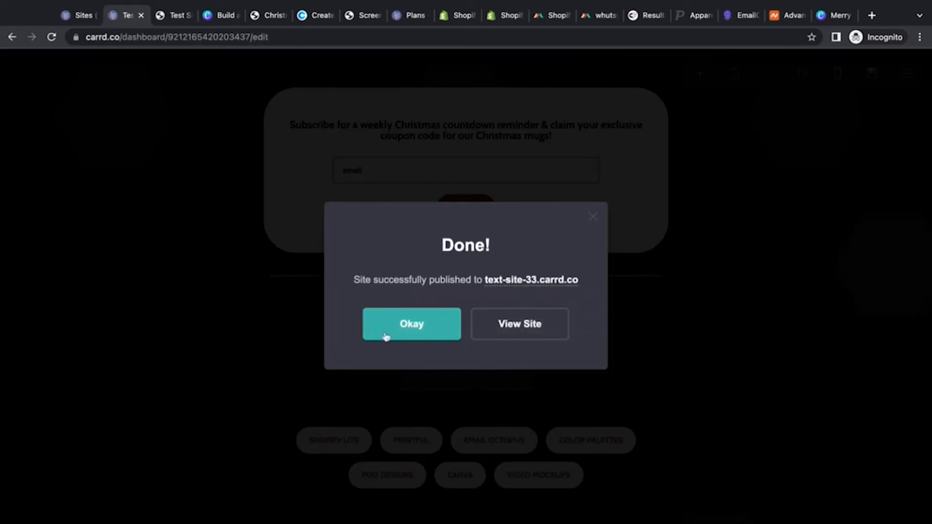
# Dismiss the publish confirmation and open the Shopify Buy Button embed's code settings.
pyautogui.click(412, 337)
pyautogui.click(398, 357)
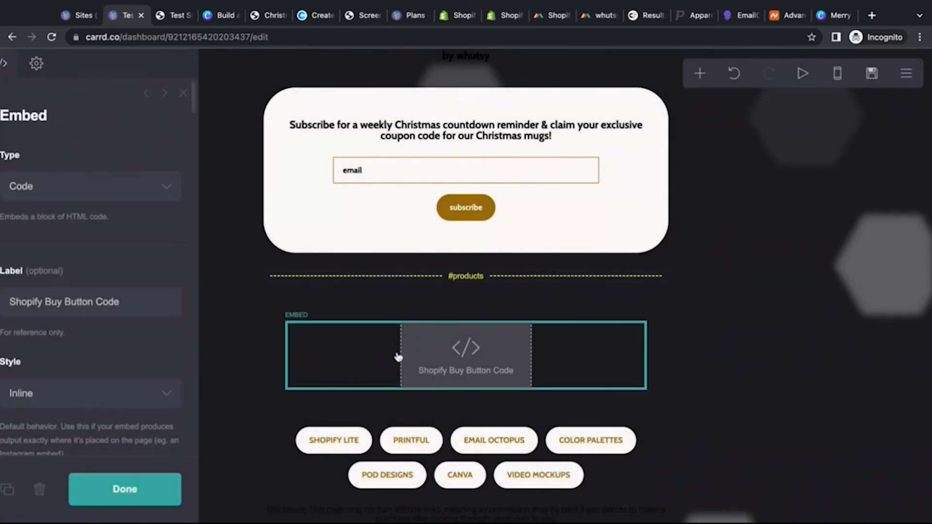
pyautogui.scroll(-10, 74, 344)
pyautogui.scroll(6, 73, 345)
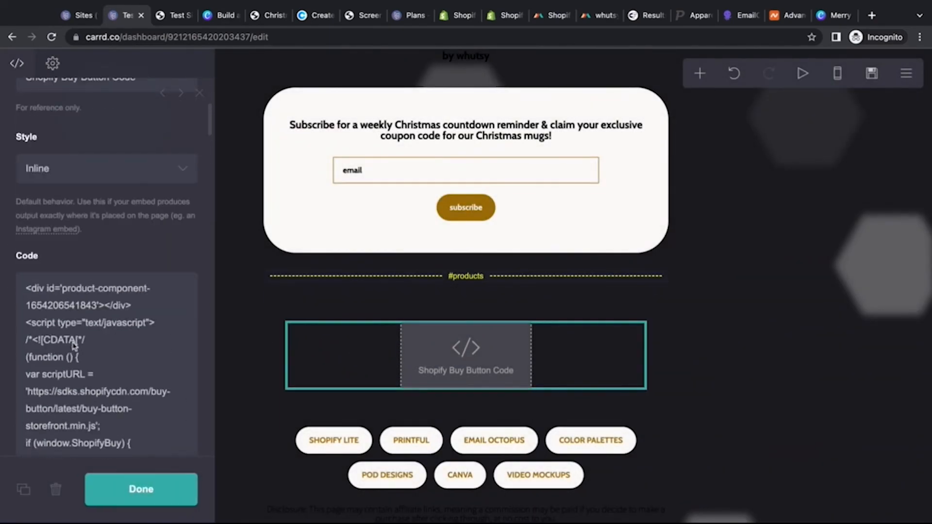
pyautogui.scroll(5, 105, 269)
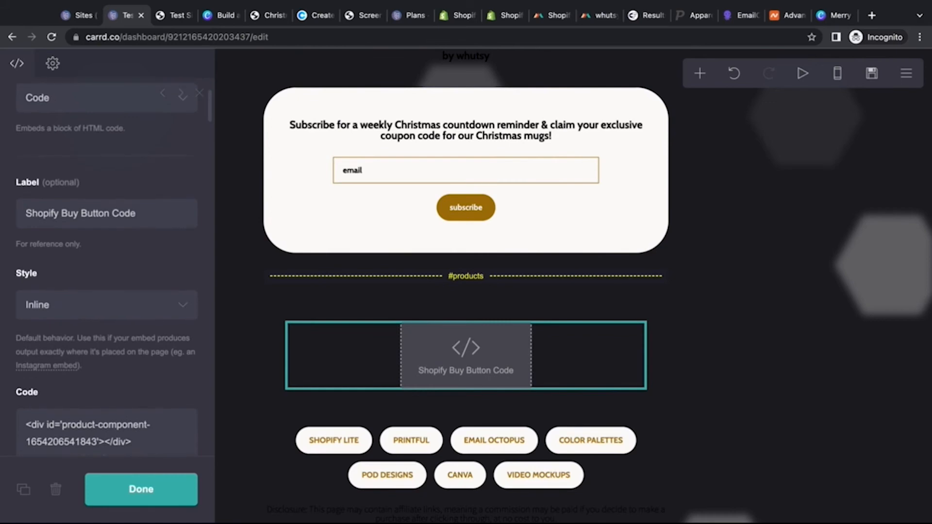
pyautogui.scroll(-15, 106, 270)
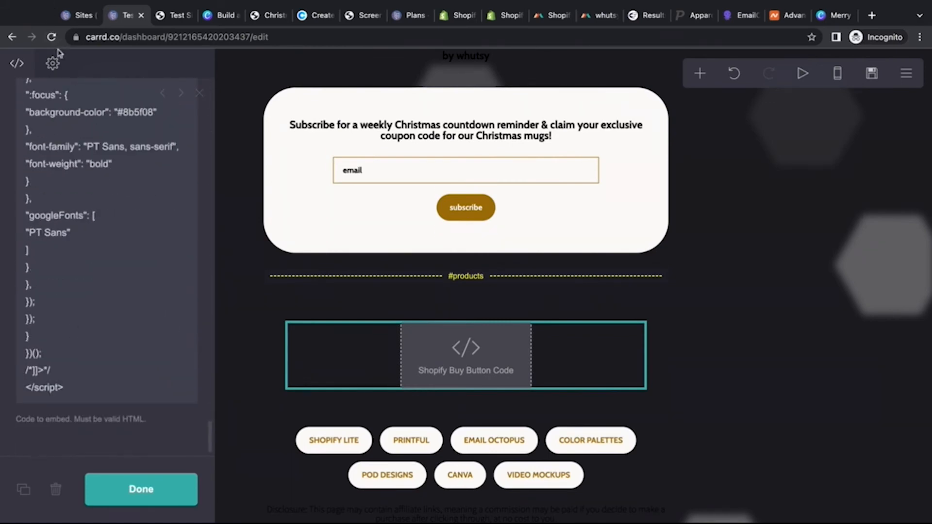
pyautogui.click(52, 63)
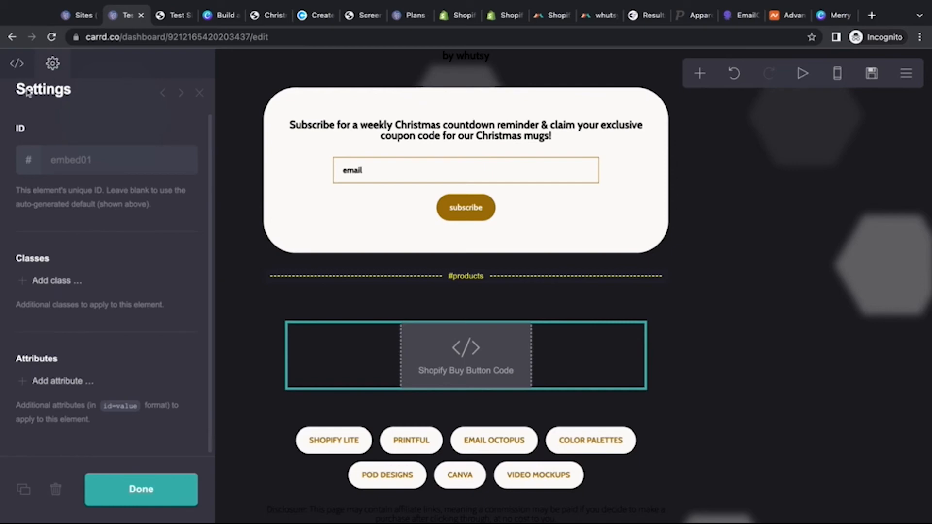
pyautogui.click(17, 63)
pyautogui.scroll(20, 67, 230)
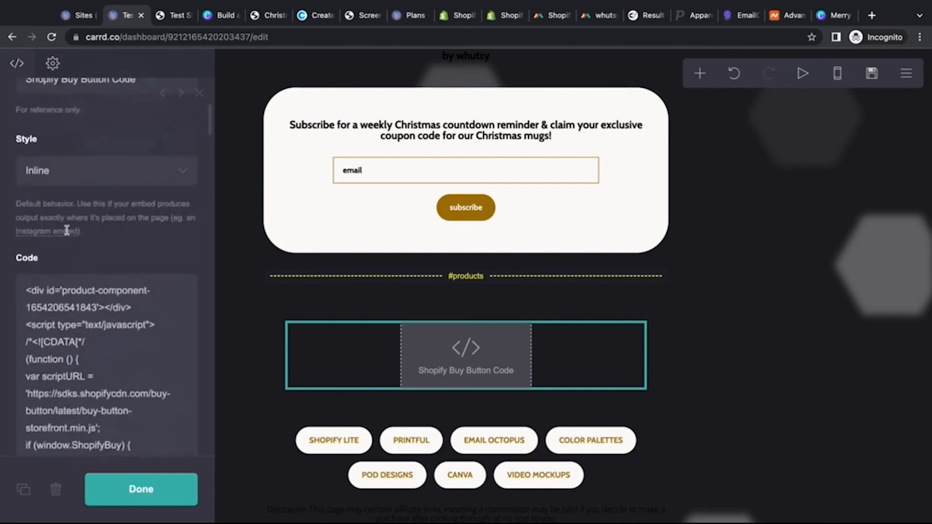
pyautogui.scroll(-5, 73, 277)
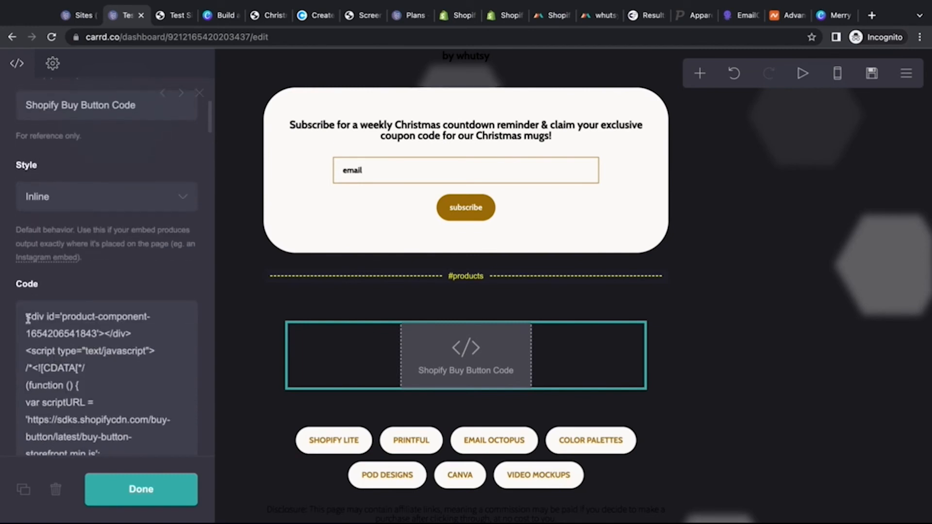
# Wrap the buy button embed code in <center> and </center> tags and apply the change.
pyautogui.click(28, 317)
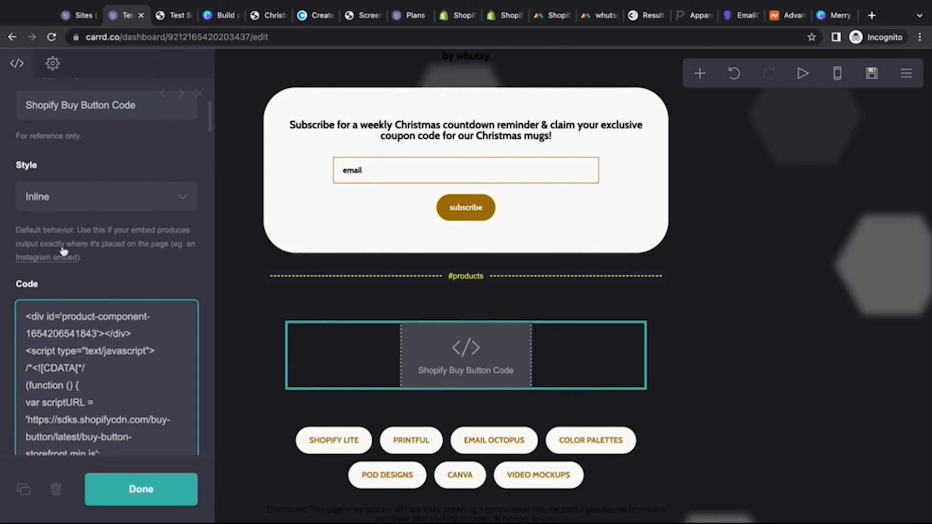
pyautogui.press('Return')
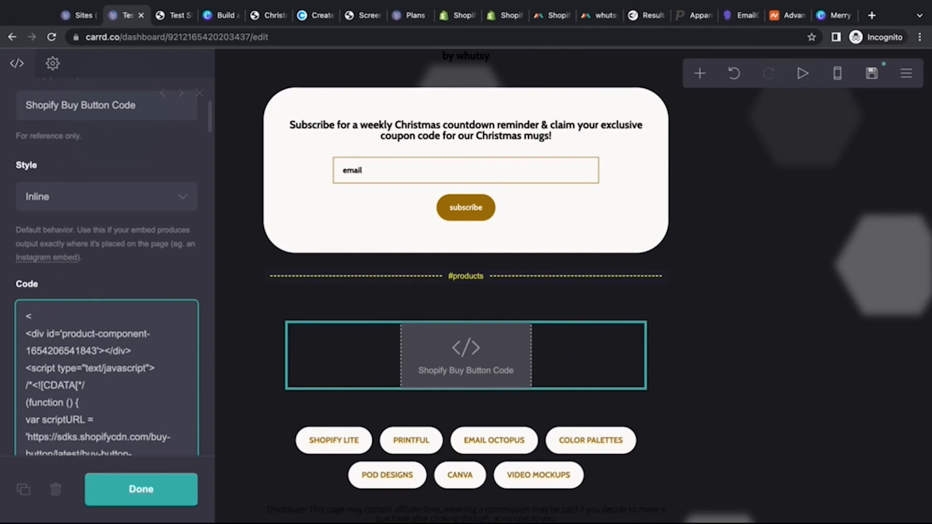
pyautogui.write('nter>')
pyautogui.scroll(-20, 71, 316)
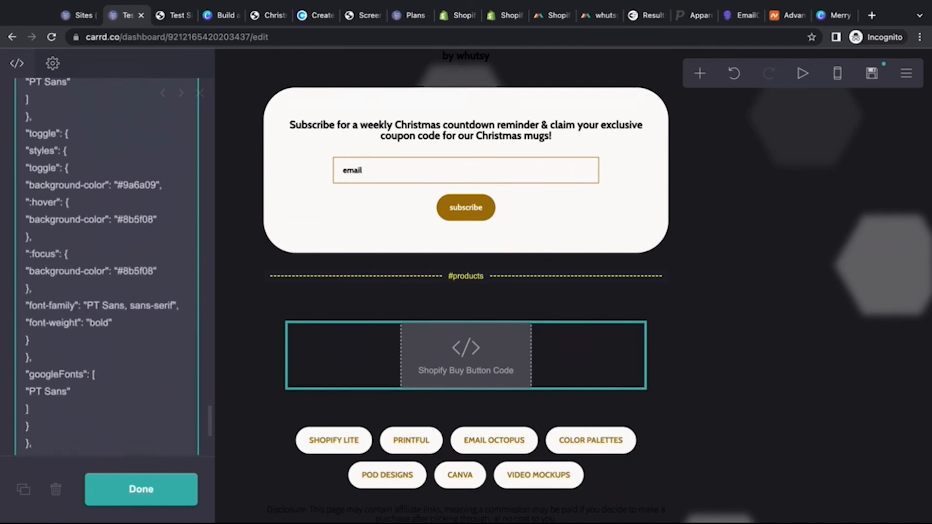
pyautogui.scroll(-5, 72, 315)
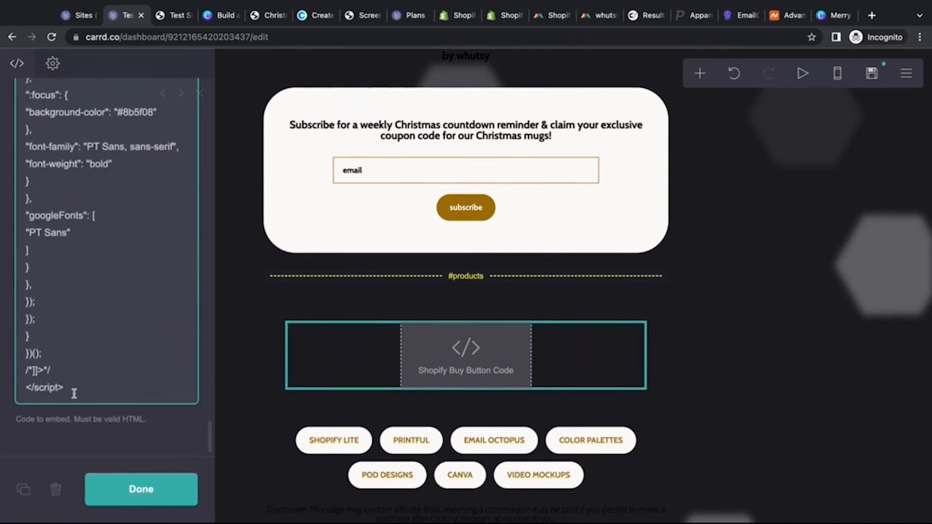
pyautogui.press('Return')
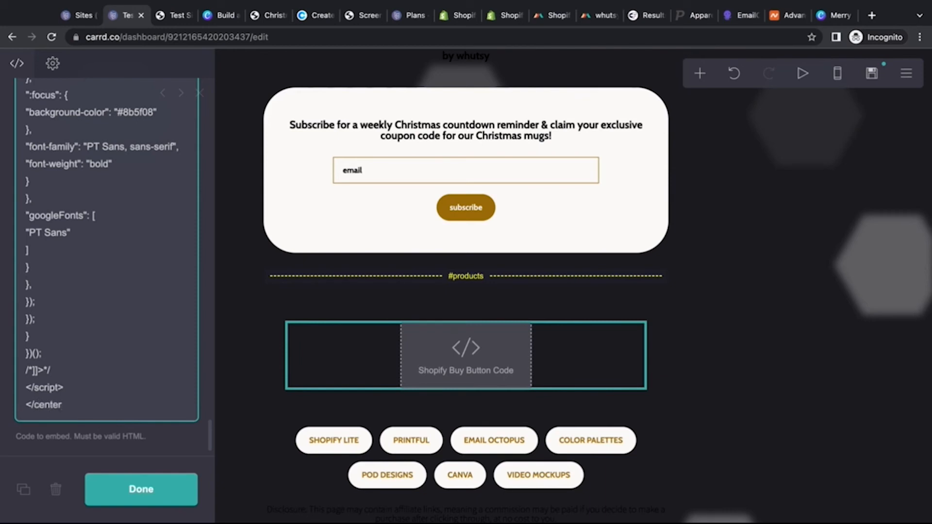
pyautogui.click(109, 479)
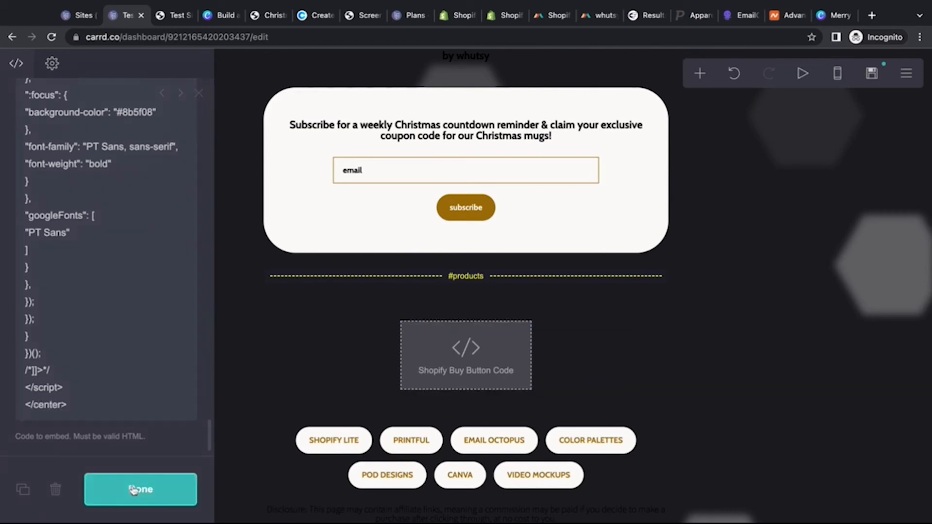
# Republish the site and reload the live text-site-33.carrd.co page.
pyautogui.click(872, 73)
pyautogui.click(163, 485)
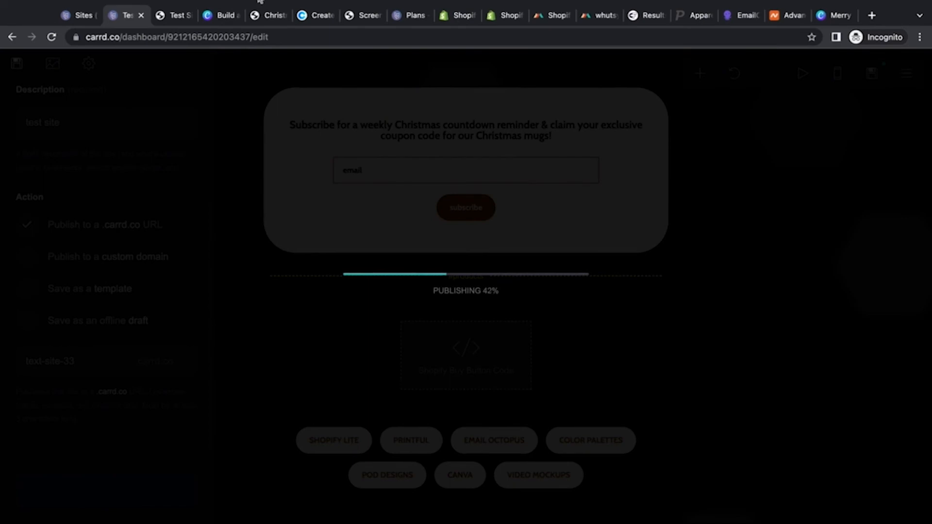
pyautogui.click(409, 332)
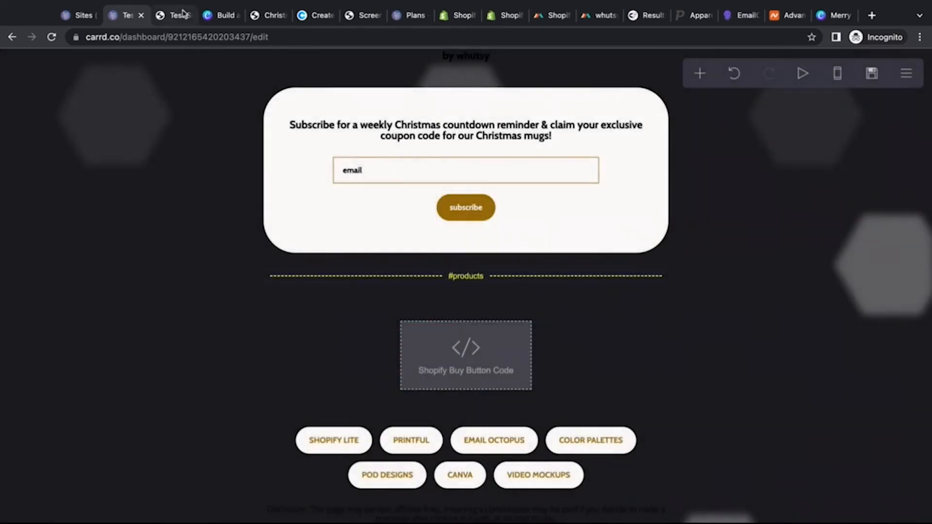
pyautogui.click(174, 16)
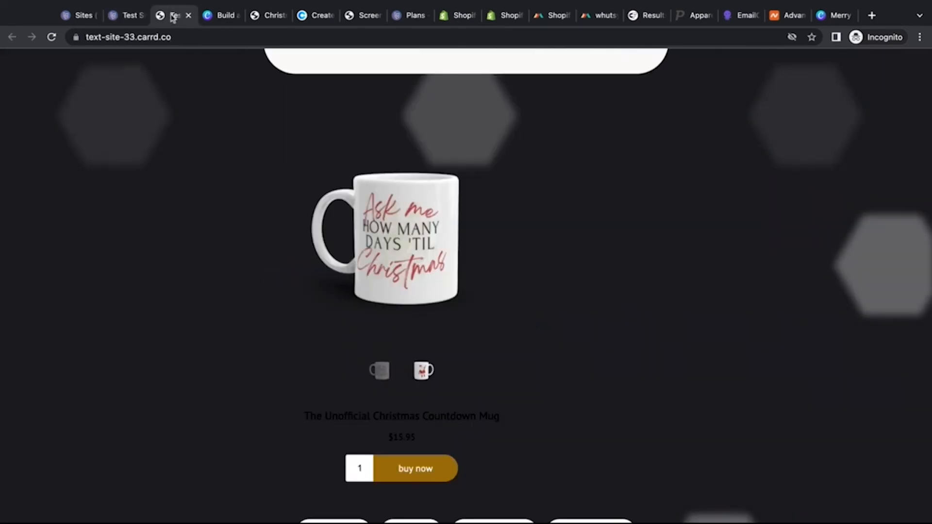
pyautogui.click(52, 37)
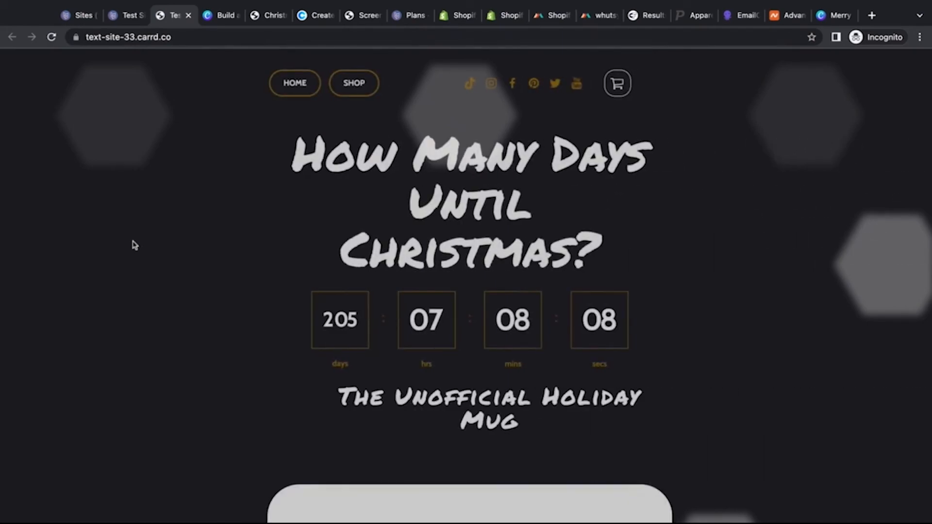
# Check the centred mug's Santa and Ask me images and its price, then return to the editor.
pyautogui.scroll(-6, 135, 245)
pyautogui.scroll(-7, 438, 49)
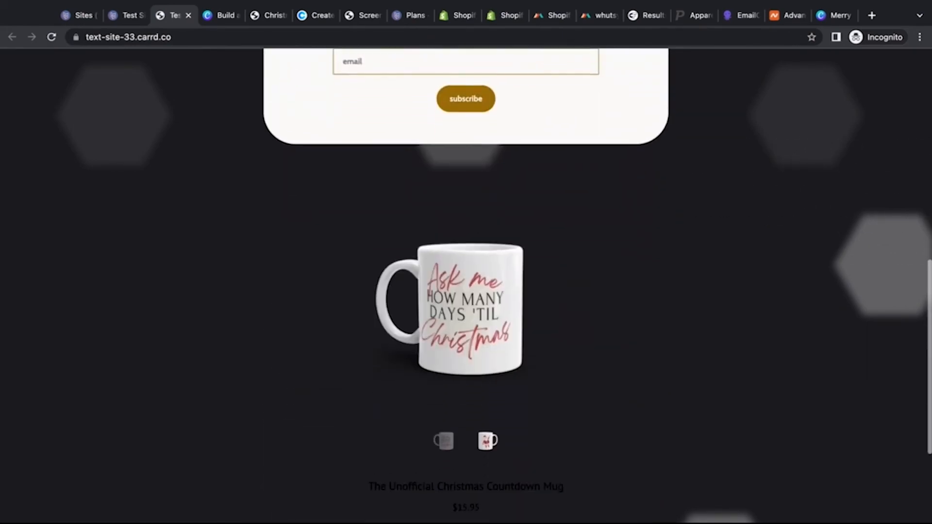
pyautogui.scroll(2, 476, 161)
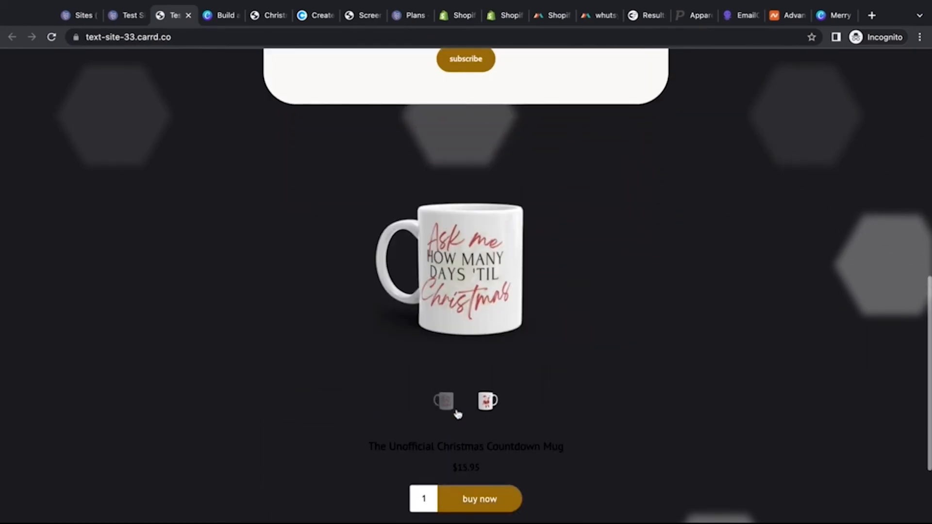
pyautogui.scroll(-2, 474, 160)
pyautogui.scroll(-1, 475, 160)
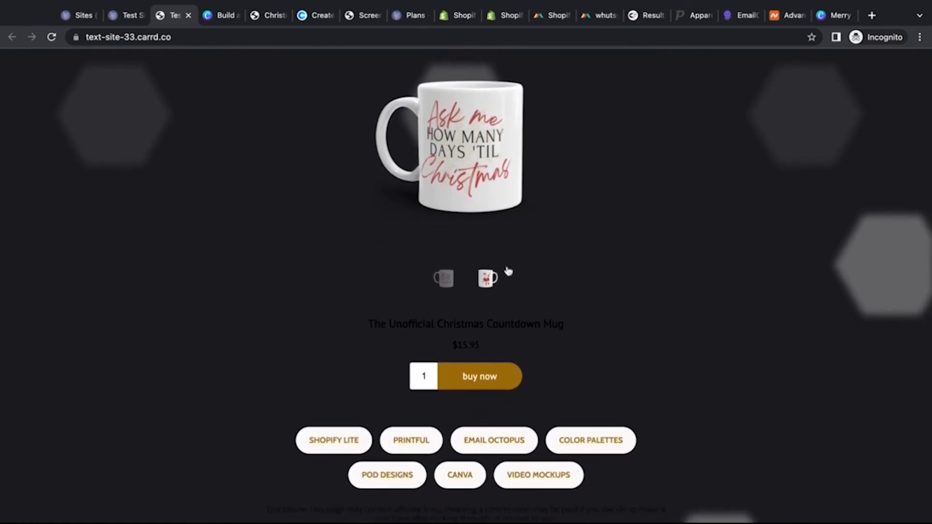
pyautogui.click(482, 286)
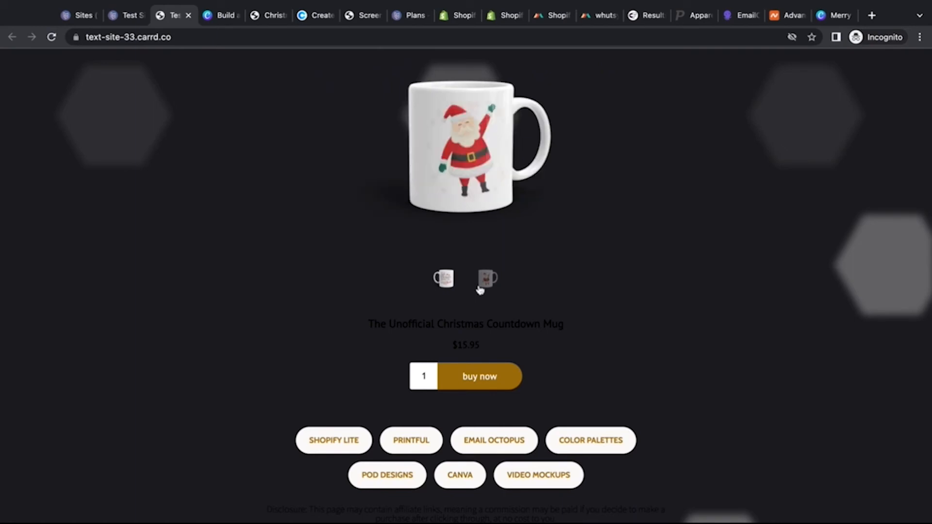
pyautogui.click(453, 288)
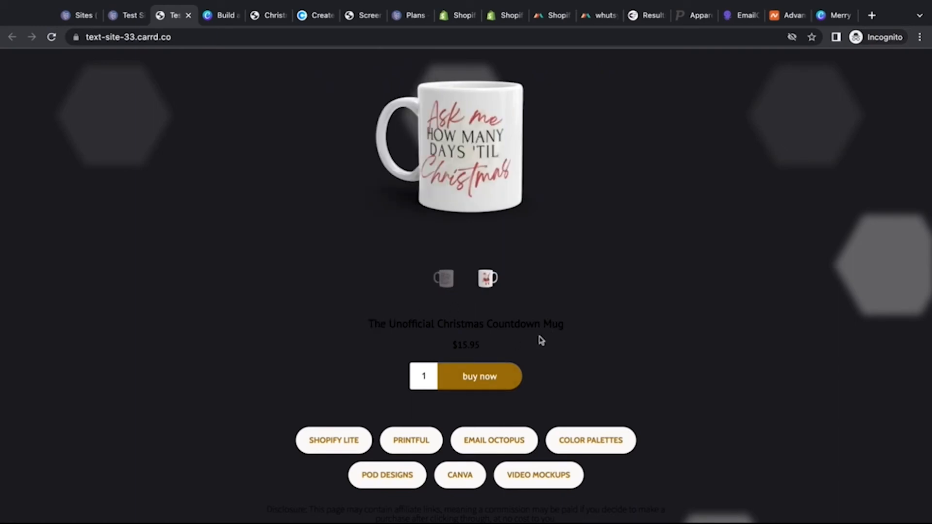
pyautogui.moveTo(491, 348); pyautogui.dragTo(347, 312)
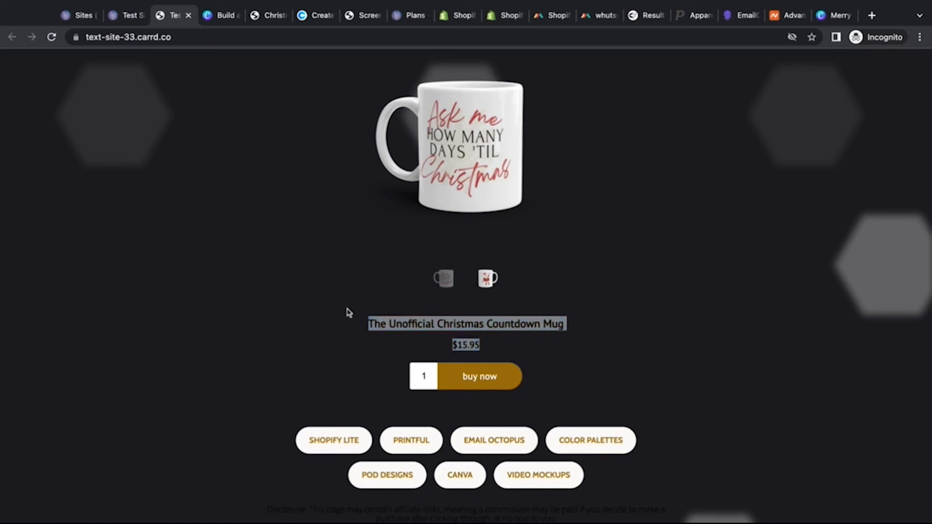
pyautogui.click(551, 322)
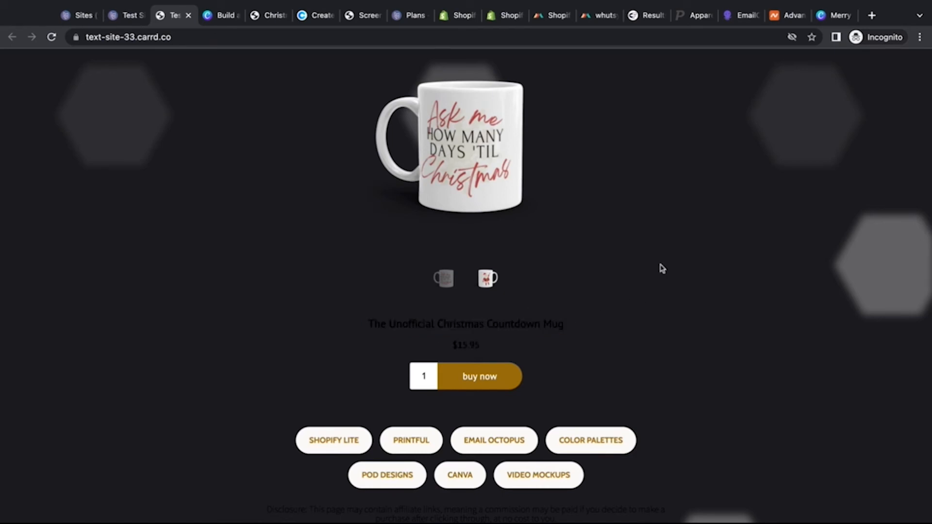
pyautogui.click(127, 16)
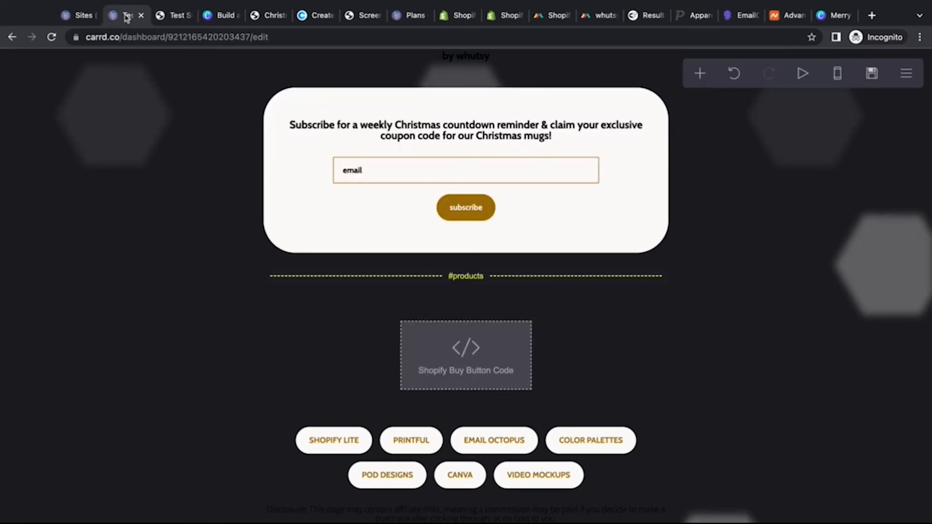
# Give the container around the buy button embed a solid #FAF9F7 colour background.
pyautogui.click(350, 354)
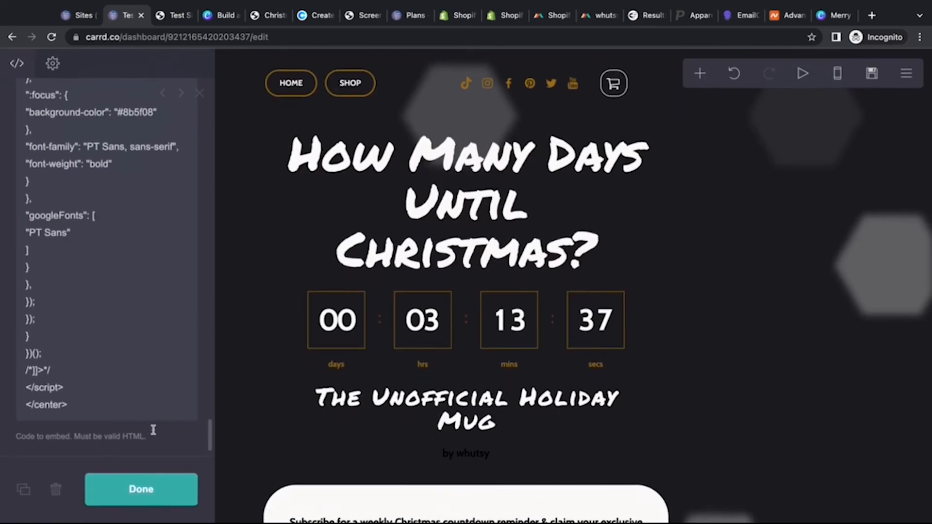
pyautogui.scroll(20, 153, 430)
pyautogui.scroll(-9, 377, 367)
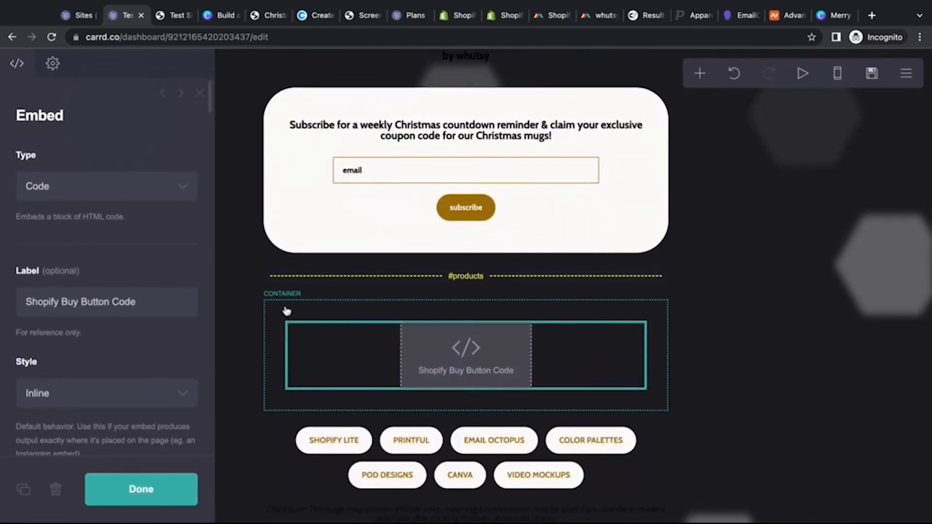
pyautogui.click(287, 310)
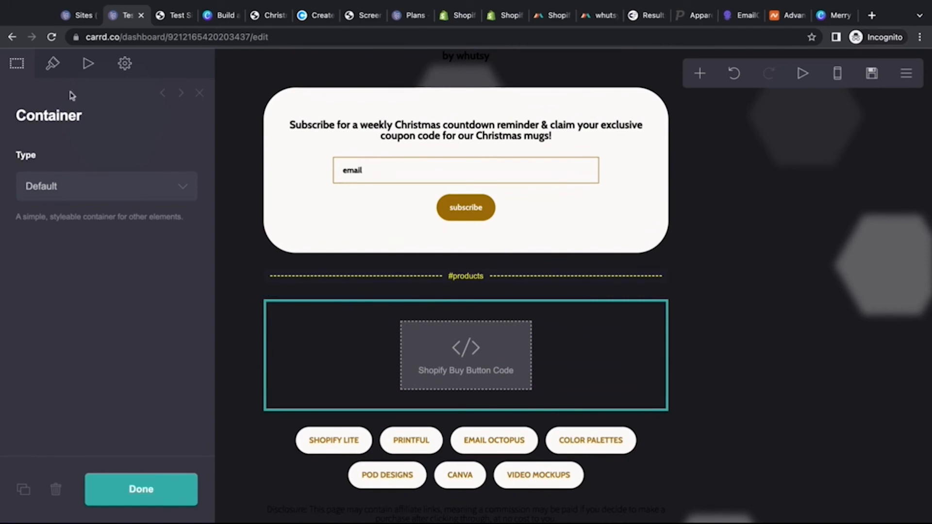
pyautogui.click(60, 63)
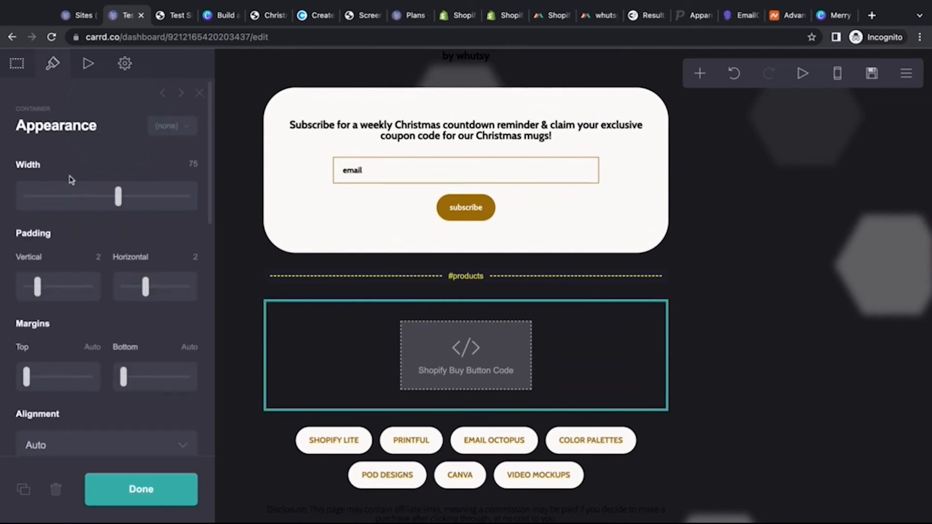
pyautogui.scroll(-12, 70, 180)
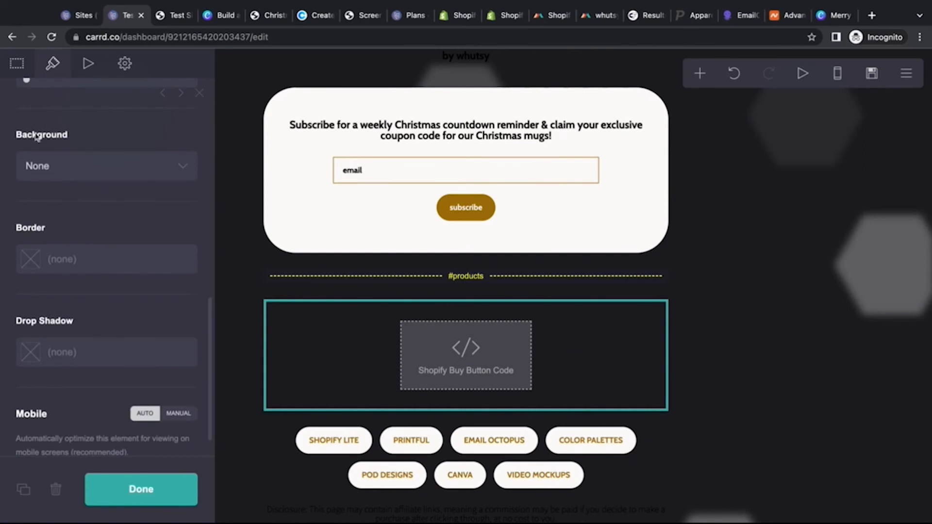
pyautogui.click(58, 167)
pyautogui.click(60, 188)
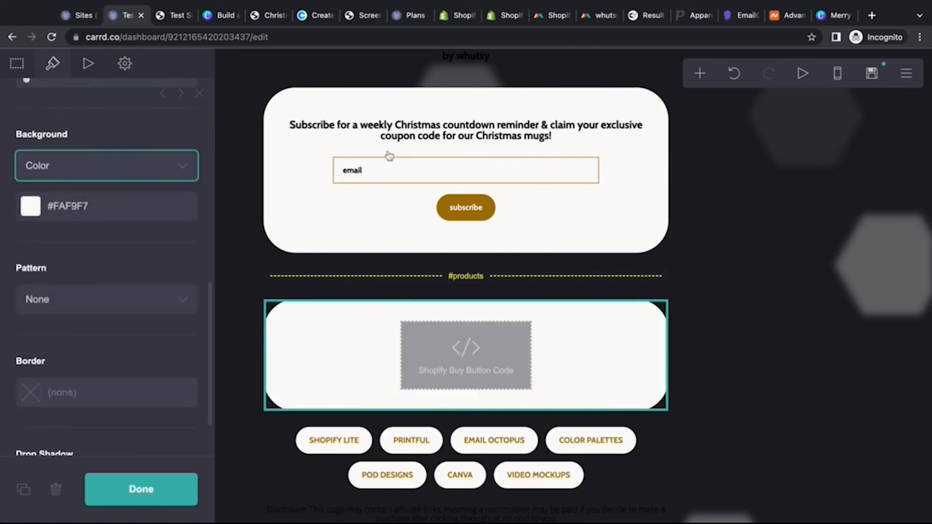
pyautogui.click(153, 489)
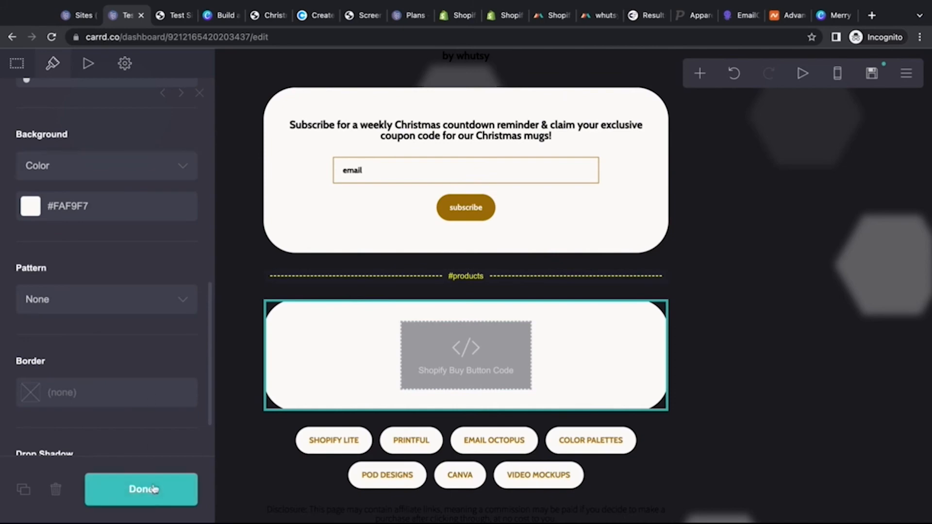
pyautogui.click(872, 74)
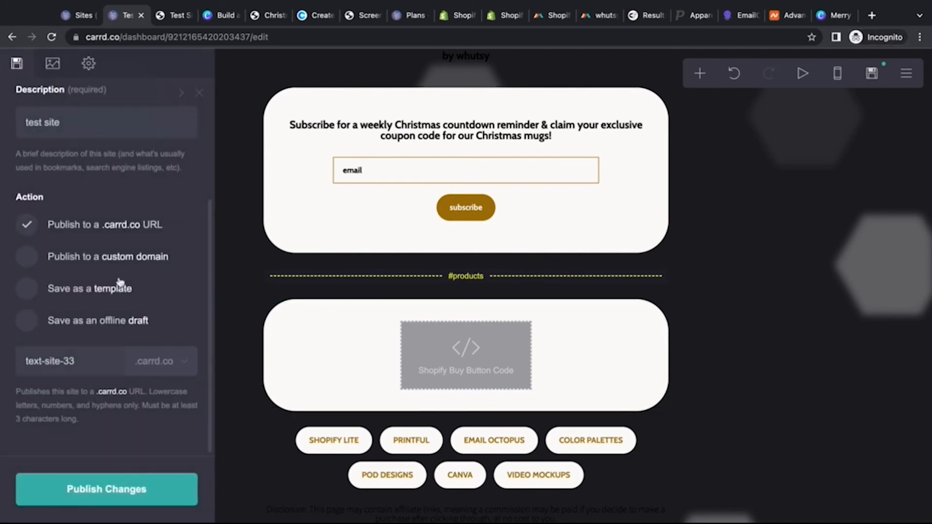
# Publish to text-site-33.carrd.co and reload the live page to inspect the white rounded mug card.
pyautogui.click(182, 489)
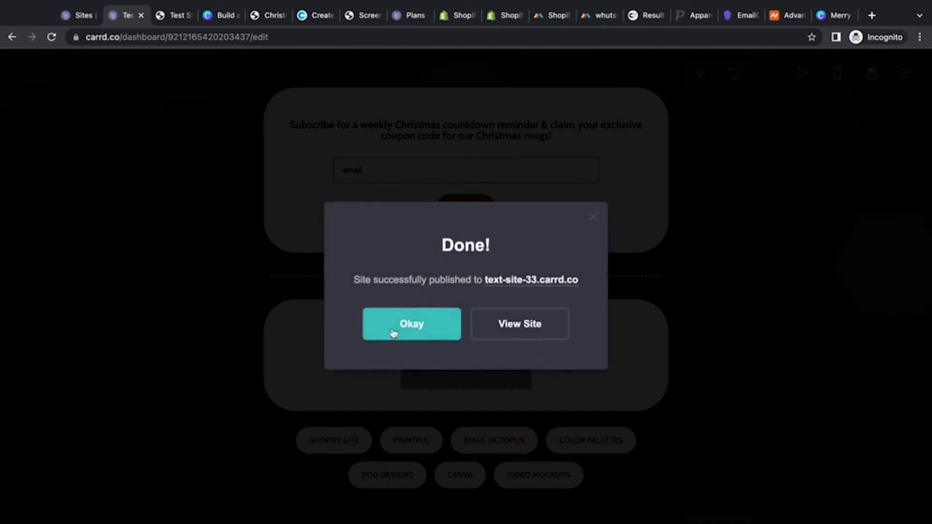
pyautogui.click(394, 330)
pyautogui.click(174, 16)
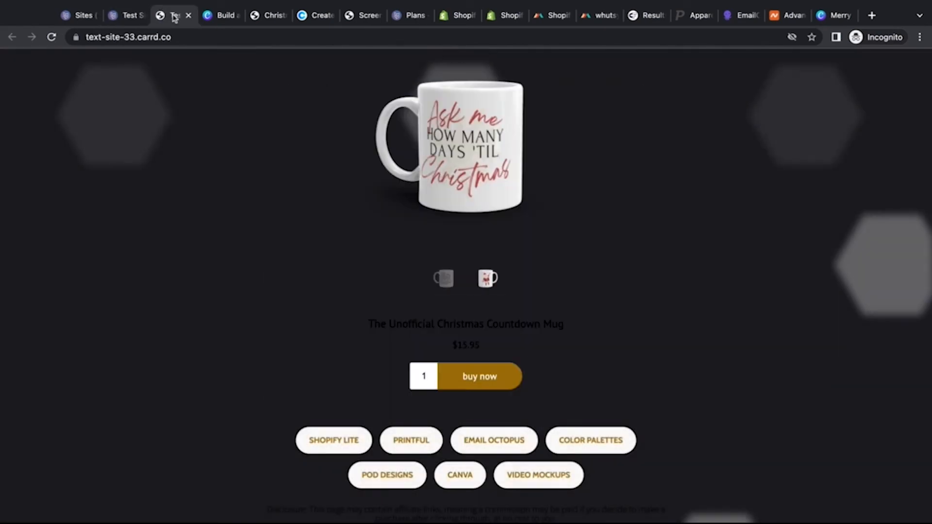
pyautogui.click(51, 37)
pyautogui.scroll(-10, 181, 280)
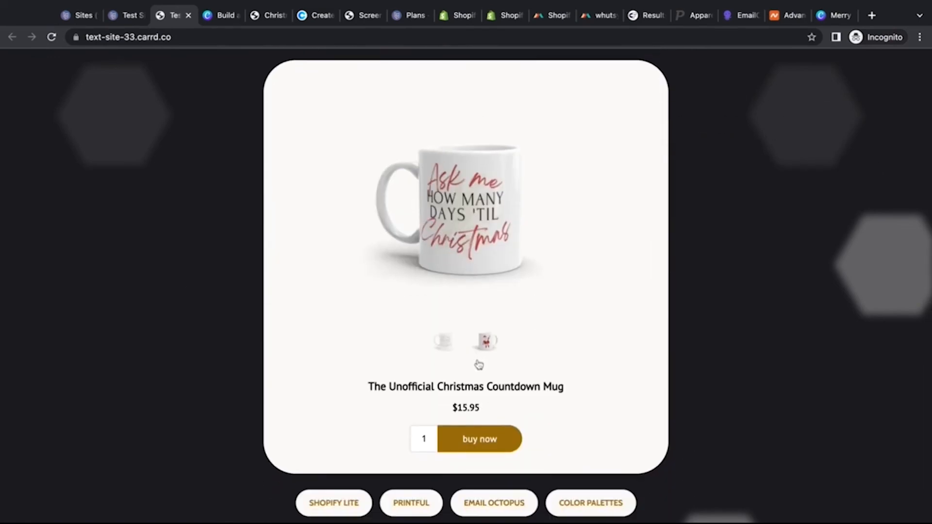
pyautogui.scroll(-1, 339, 384)
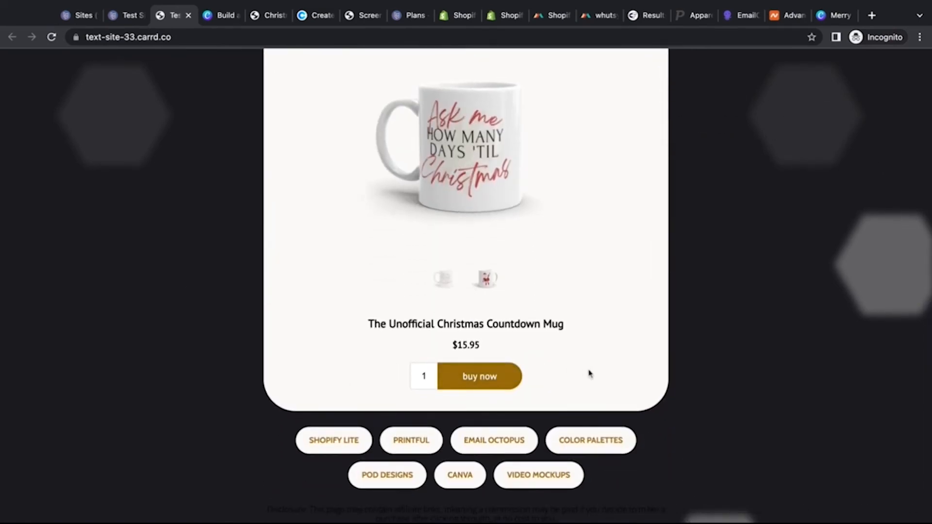
pyautogui.scroll(2, 590, 374)
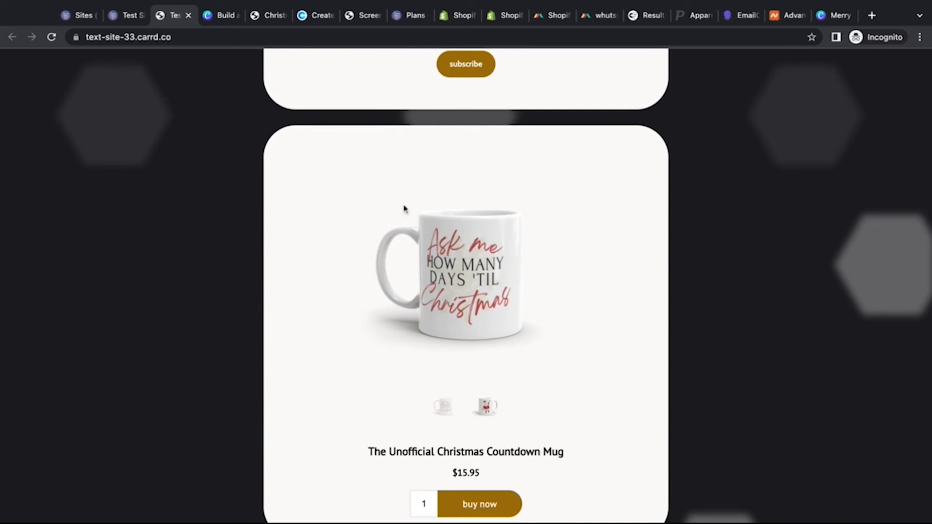
pyautogui.scroll(-1, 433, 384)
pyautogui.scroll(-3, 433, 384)
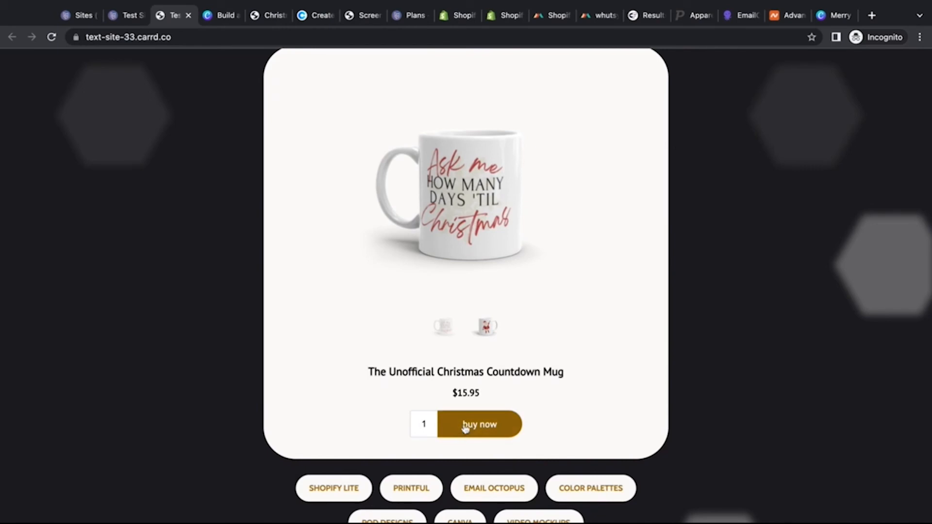
pyautogui.scroll(4, 579, 417)
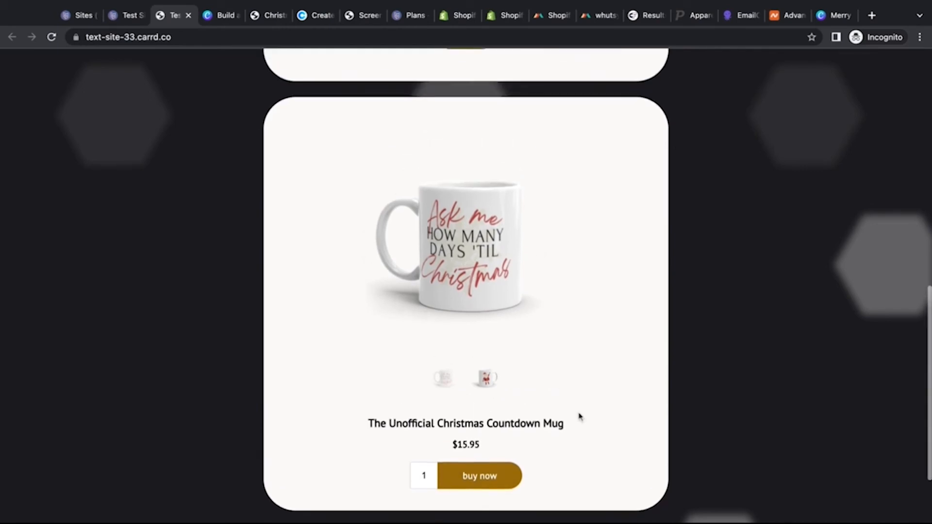
pyautogui.scroll(-5, 466, 286)
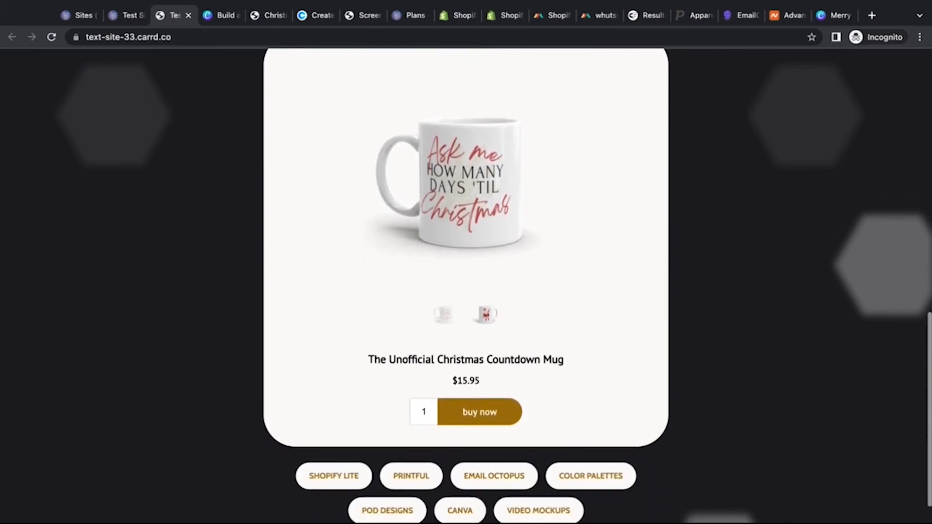
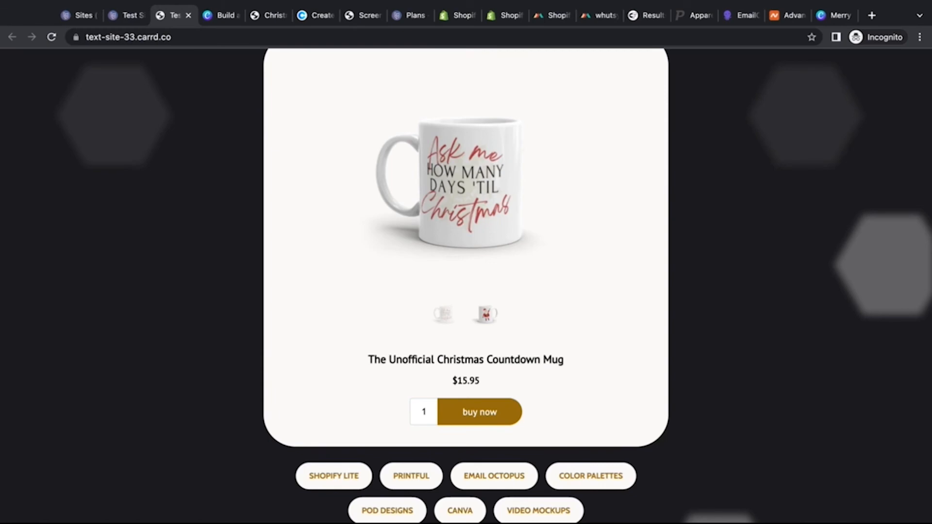
# Scroll over the live text-site-33.carrd.co mug page, then go back to its Carrd editor.
pyautogui.scroll(8, 403, 380)
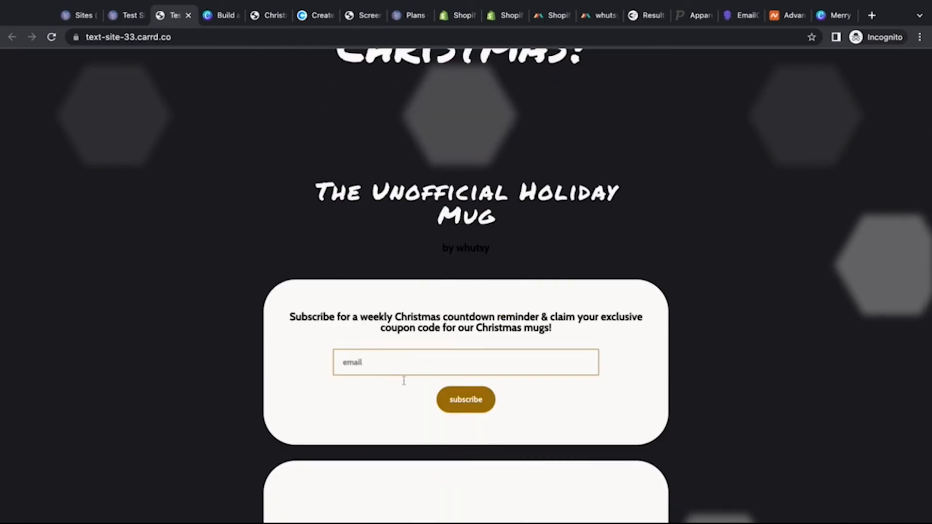
pyautogui.scroll(-8, 396, 383)
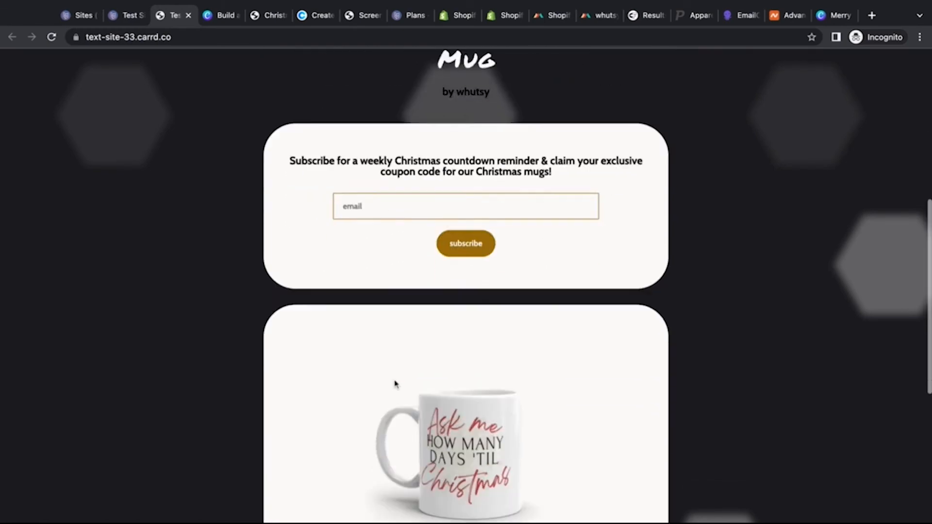
pyautogui.scroll(8, 395, 376)
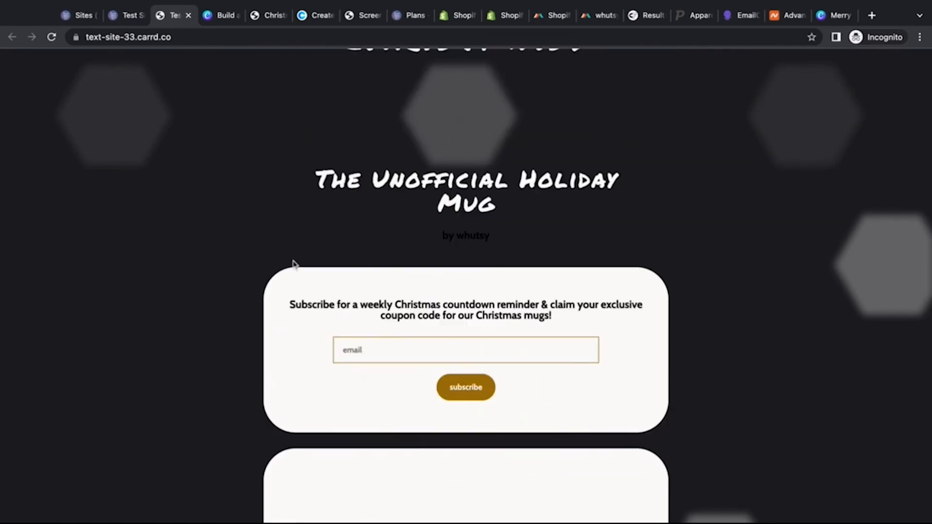
pyautogui.click(121, 19)
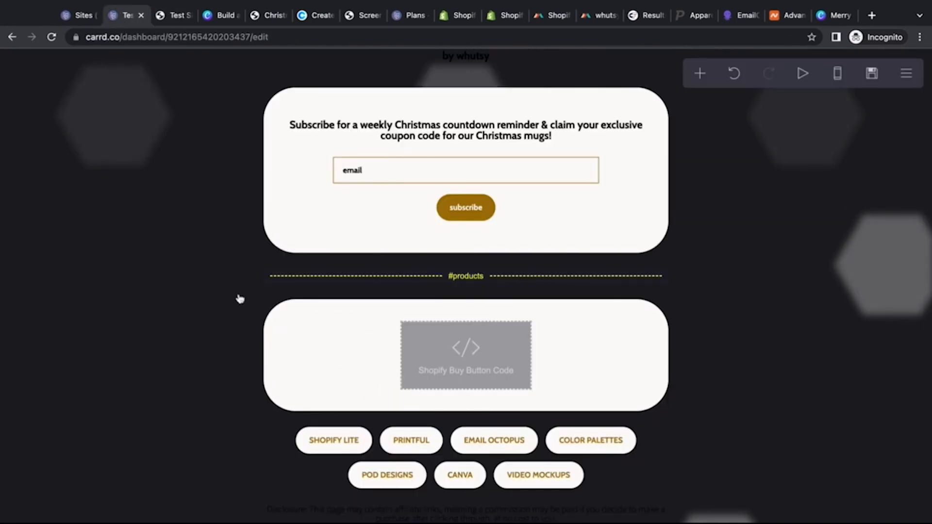
# Inspect the Shopify Lite link button, then delete the whole link-button row and open publish settings.
pyautogui.scroll(2, 369, 320)
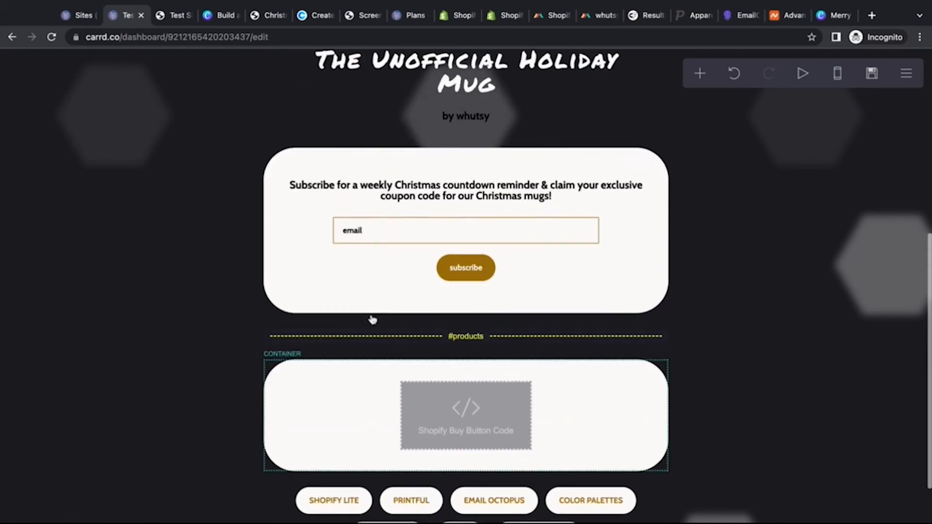
pyautogui.scroll(-2, 272, 446)
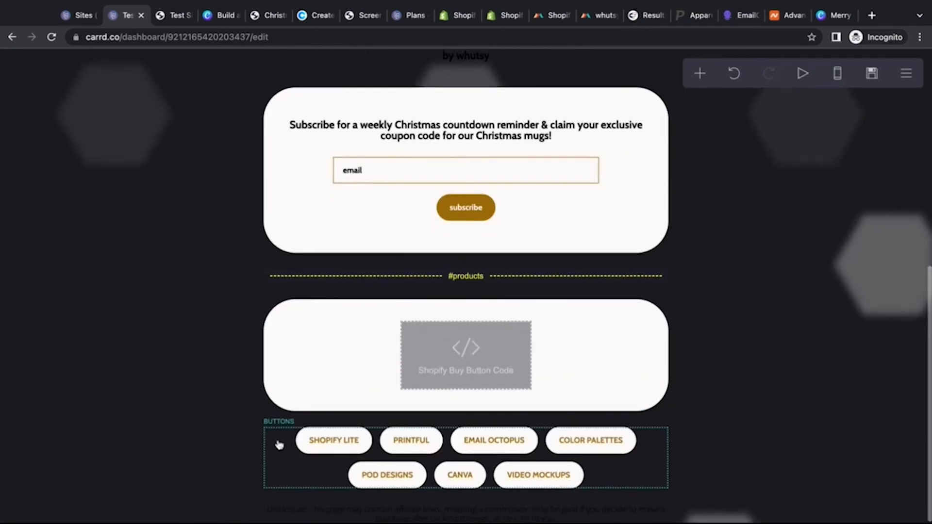
pyautogui.click(279, 447)
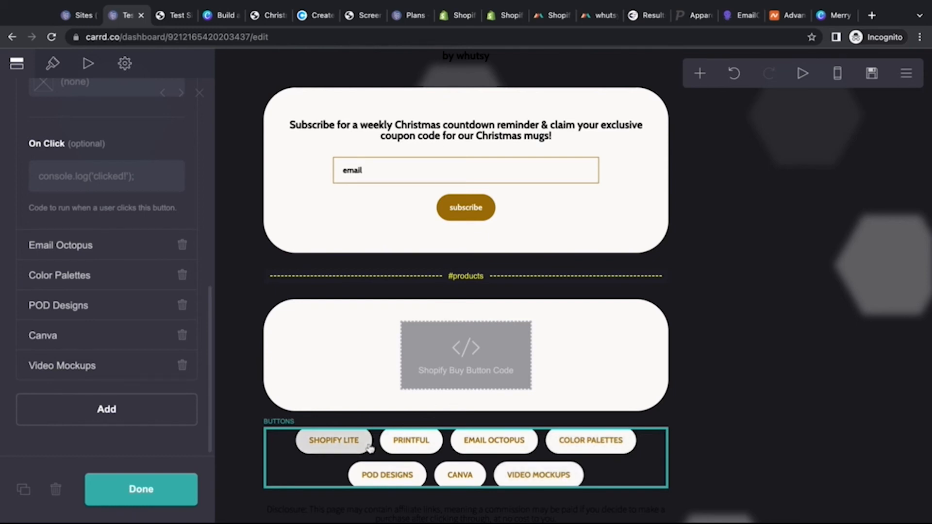
pyautogui.scroll(5, 121, 136)
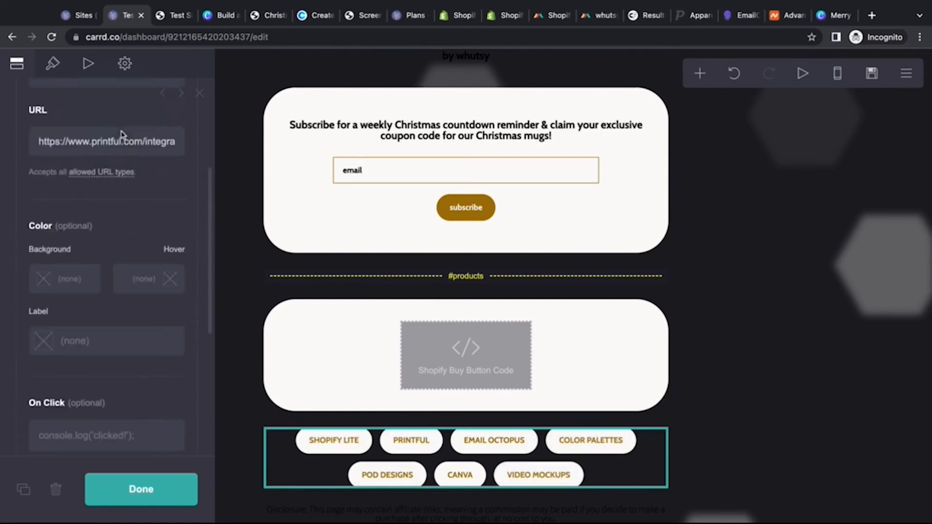
pyautogui.scroll(4, 121, 135)
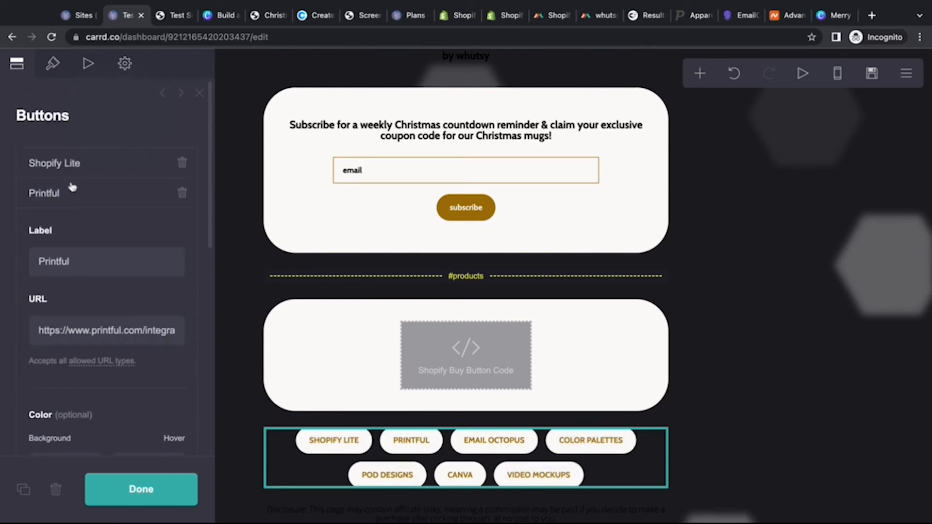
pyautogui.click(77, 168)
pyautogui.moveTo(114, 236); pyautogui.dragTo(25, 237)
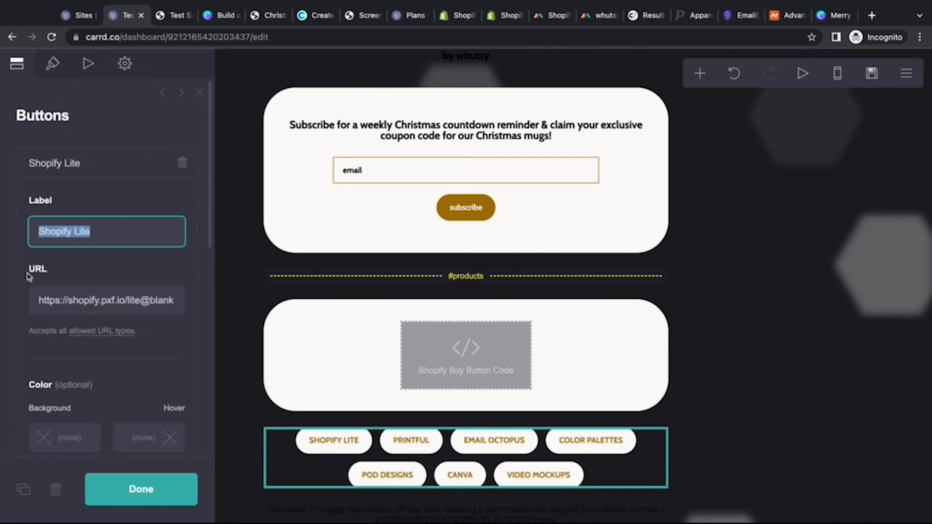
pyautogui.moveTo(92, 304); pyautogui.dragTo(95, 305)
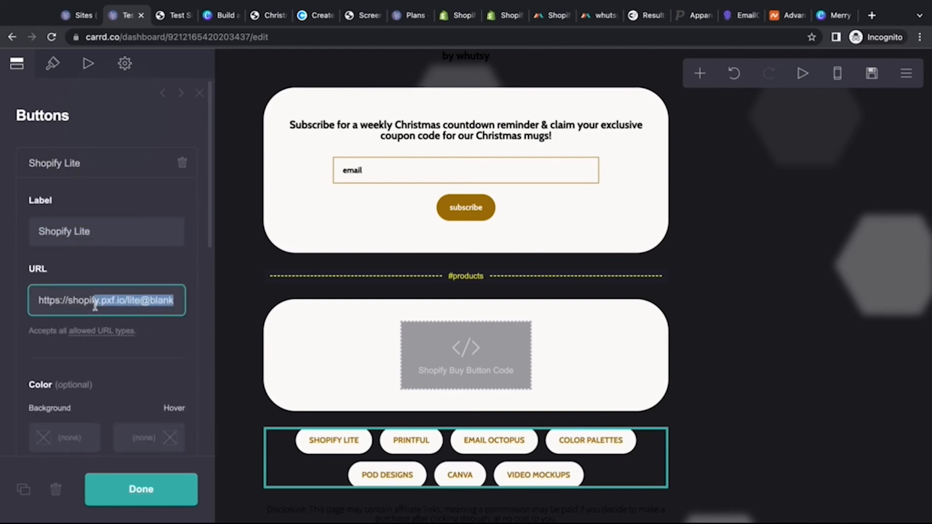
pyautogui.click(193, 343)
pyautogui.click(57, 490)
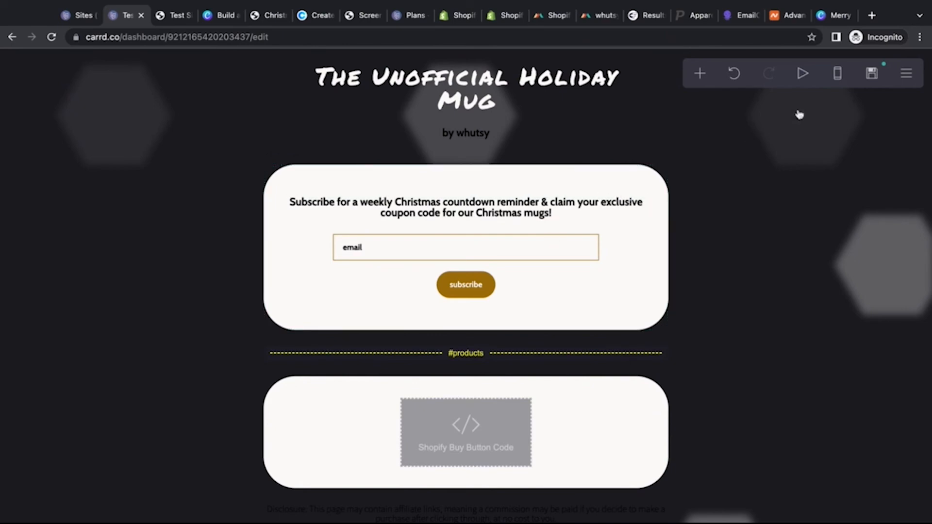
pyautogui.click(873, 74)
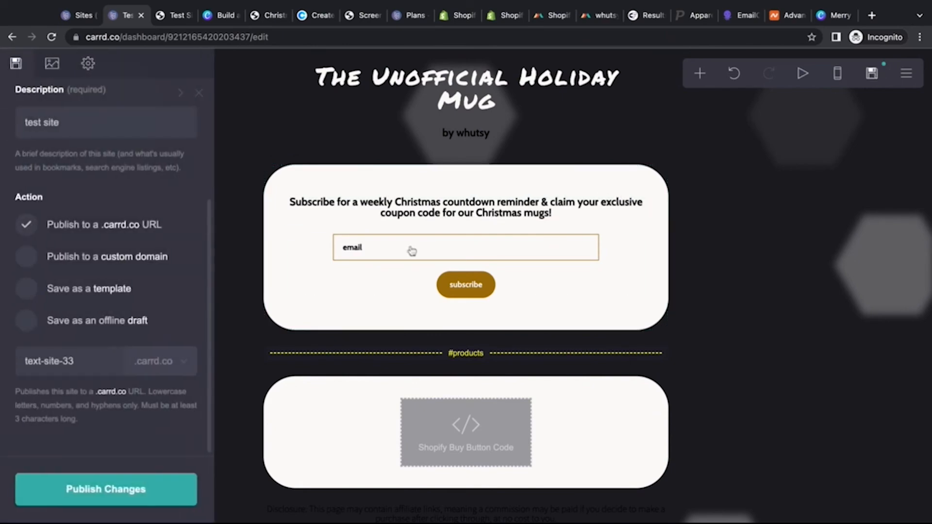
# Republish to text-site-33.carrd.co and reload the live page to check the link buttons are gone.
pyautogui.click(142, 489)
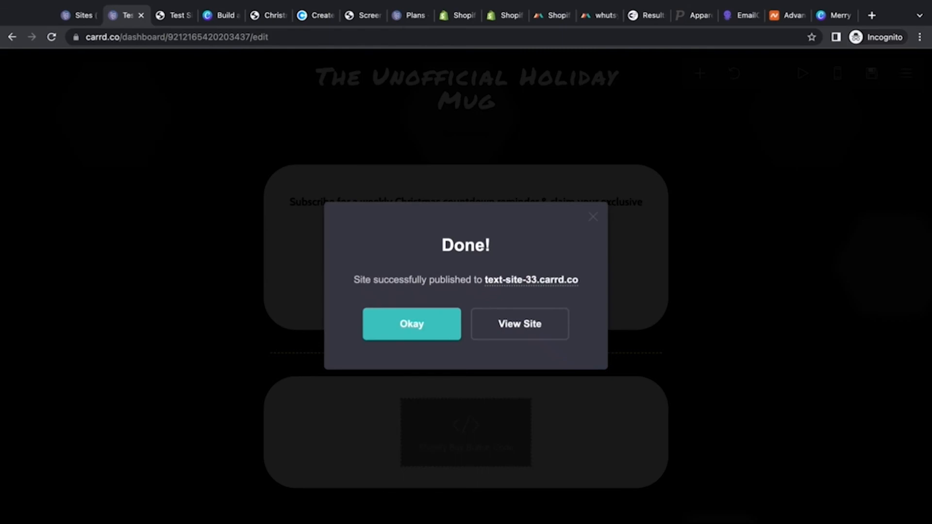
pyautogui.click(412, 324)
pyautogui.click(171, 19)
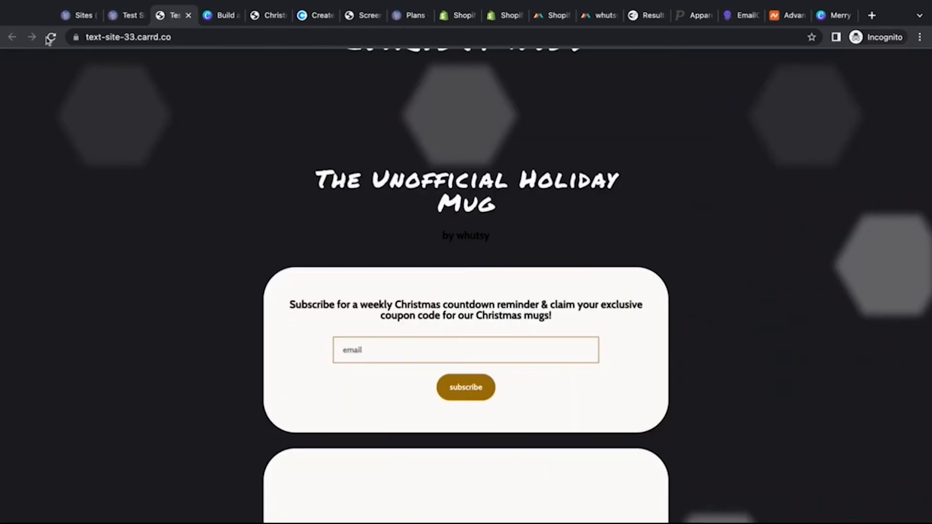
pyautogui.click(51, 38)
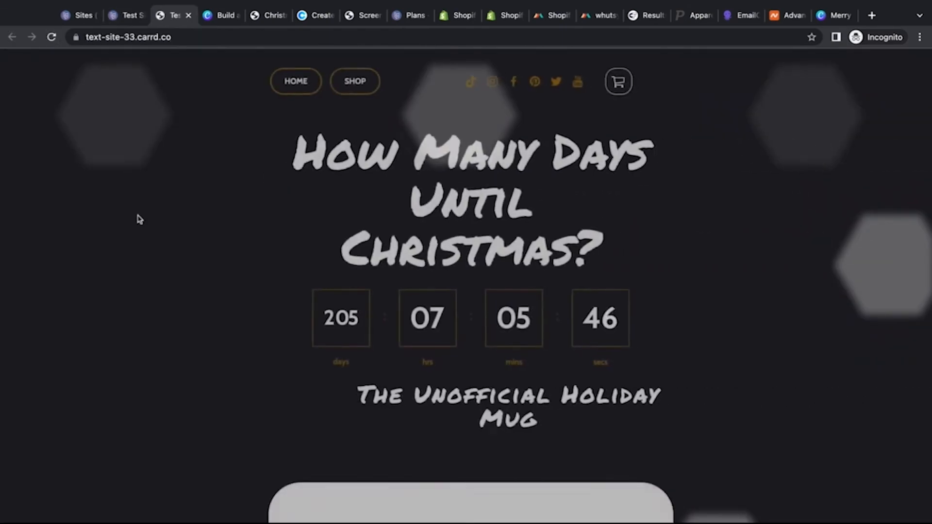
pyautogui.scroll(-12, 139, 219)
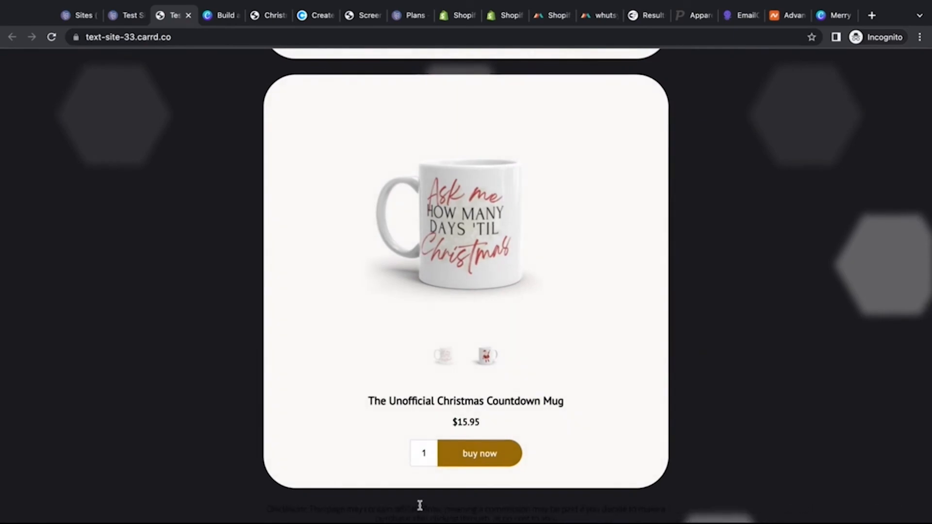
pyautogui.scroll(10, 237, 478)
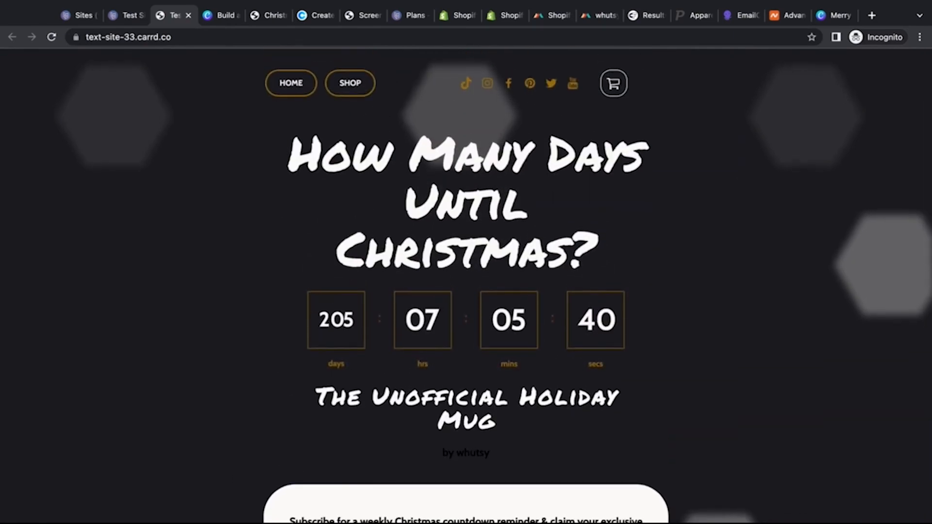
pyautogui.scroll(1, 466, 286)
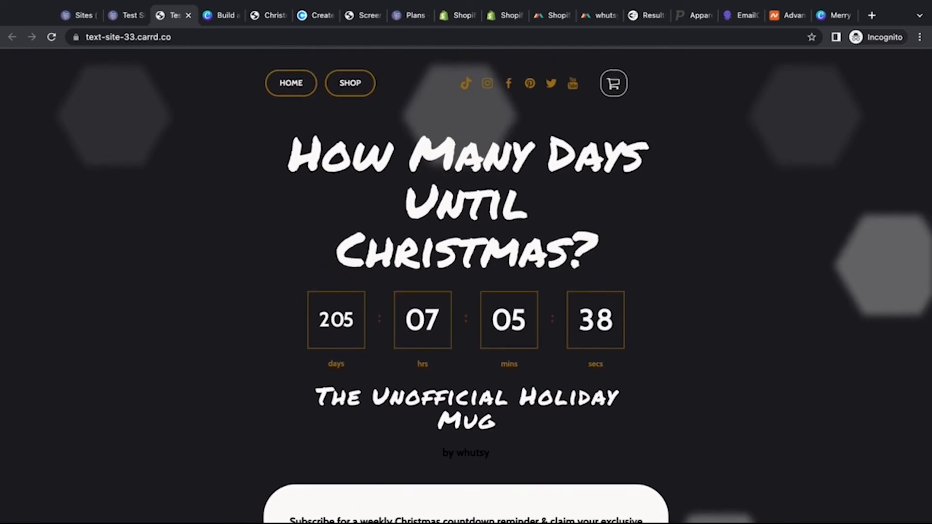
pyautogui.scroll(-10, 466, 286)
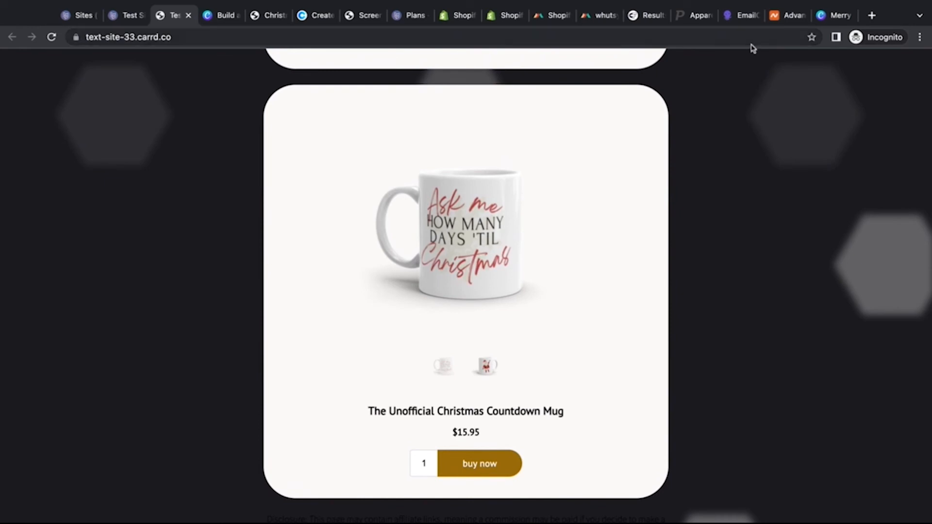
# Filter Placeit's video mockups by product type to Coffee Mugs.
pyautogui.click(695, 16)
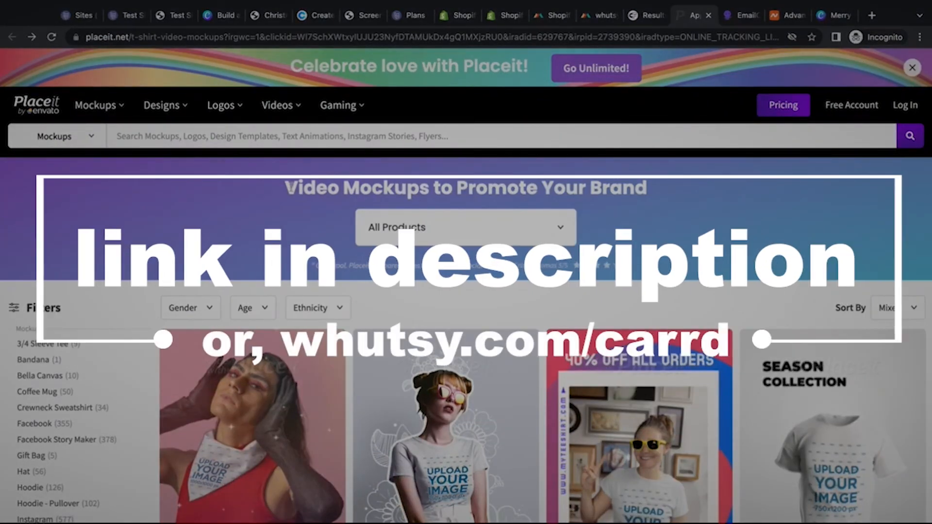
pyautogui.tripleClick(291, 188)
pyautogui.click(732, 196)
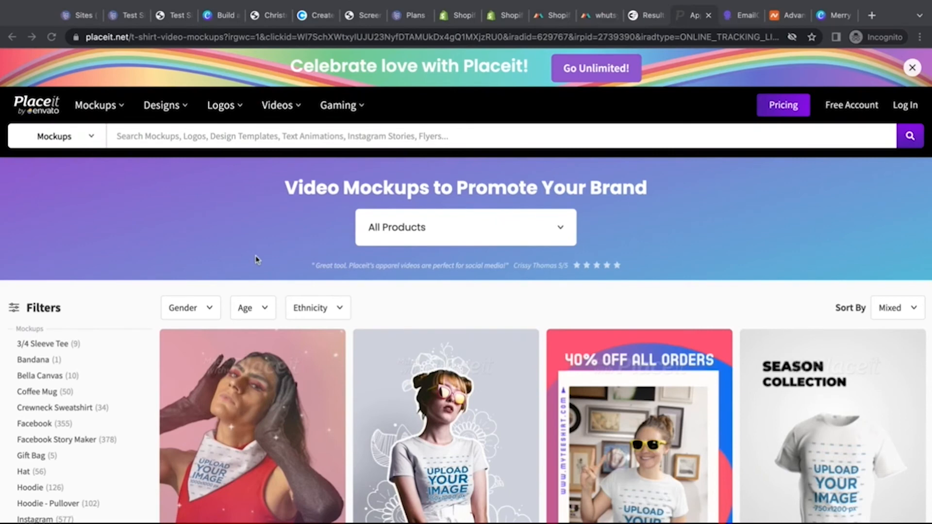
pyautogui.click(470, 235)
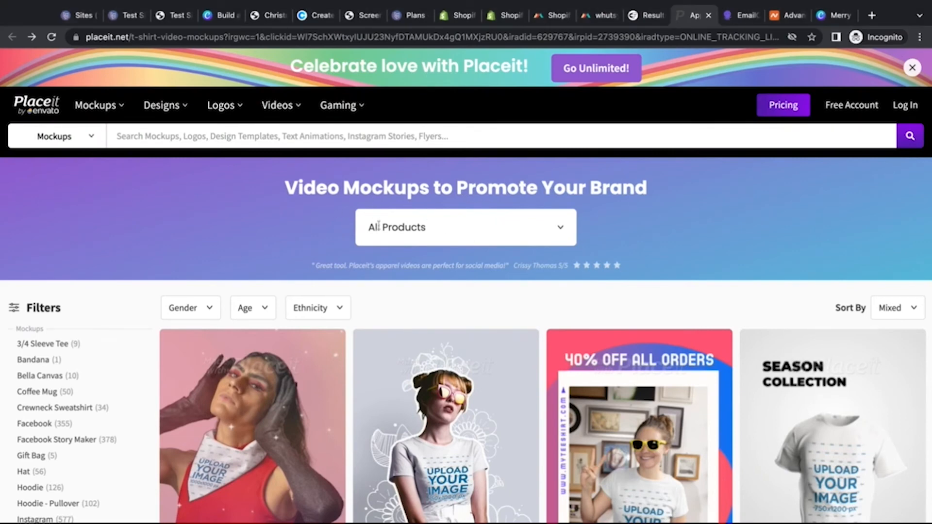
pyautogui.click(432, 234)
pyautogui.scroll(-3, 451, 221)
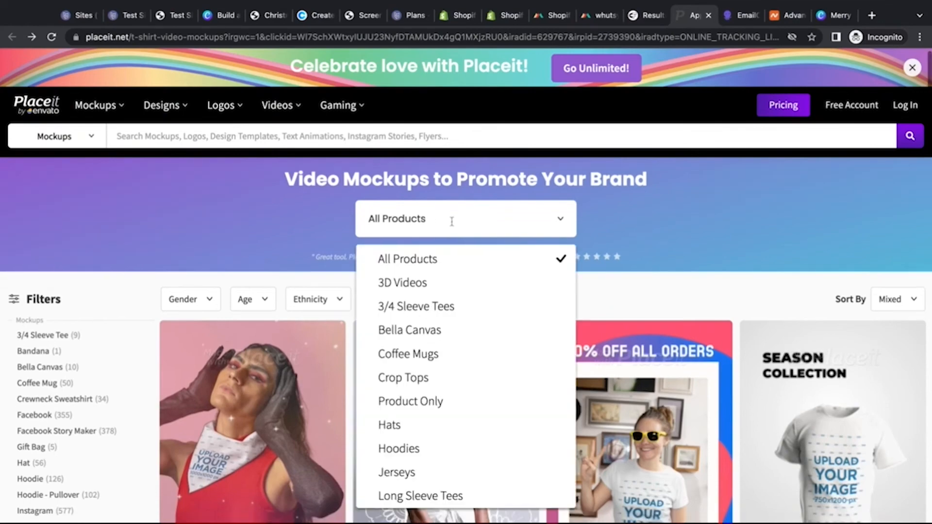
pyautogui.click(448, 289)
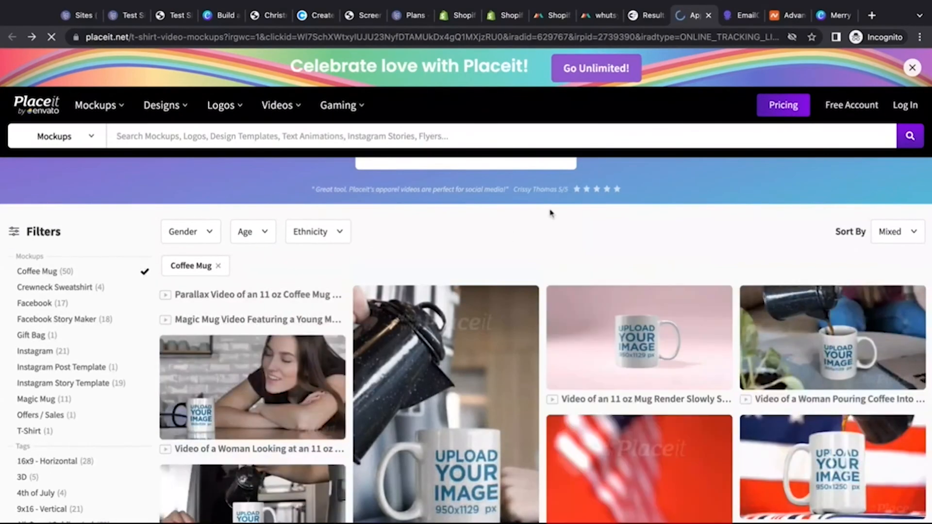
# Browse to page 2 of mug videos and open the '11 oz Mug Video Featuring a Happy Couple'.
pyautogui.scroll(-2, 551, 213)
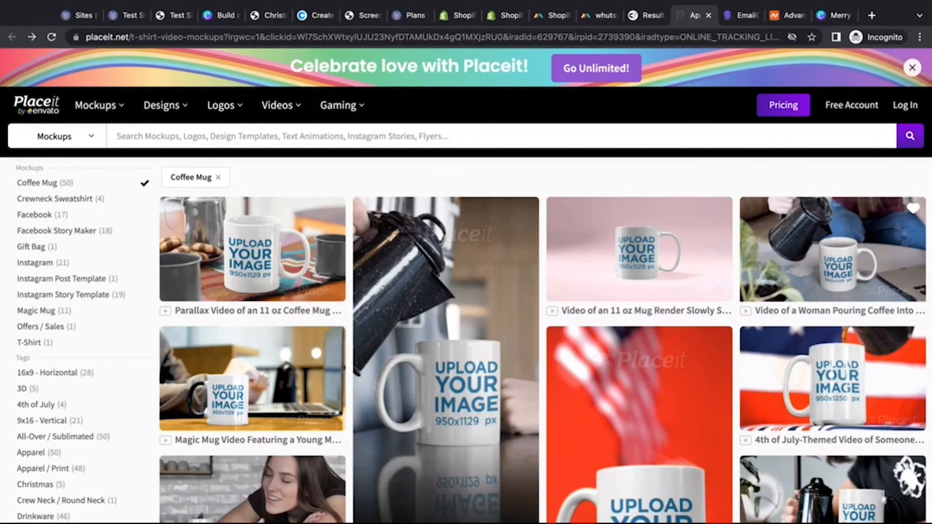
pyautogui.scroll(-3, 836, 270)
pyautogui.scroll(-1, 493, 420)
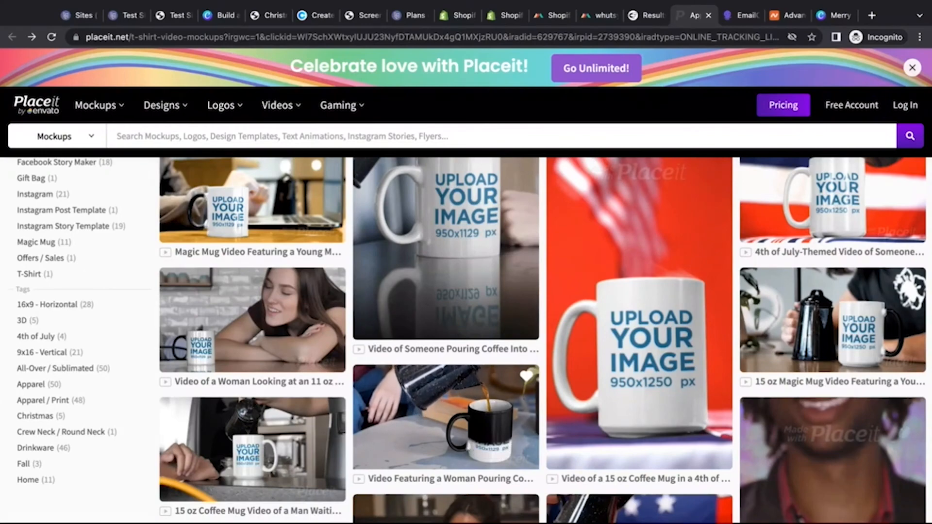
pyautogui.scroll(-10, 493, 419)
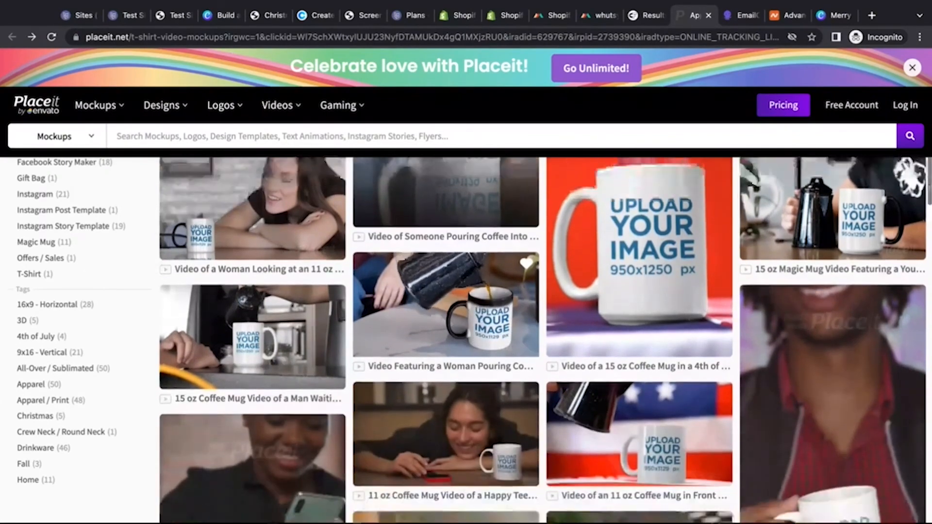
pyautogui.scroll(-10, 493, 420)
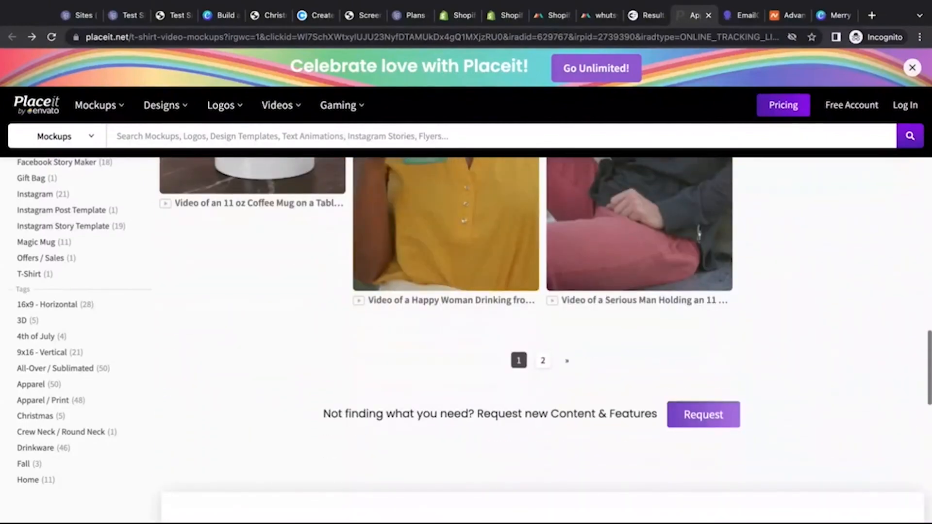
pyautogui.click(542, 360)
pyautogui.scroll(-10, 374, 408)
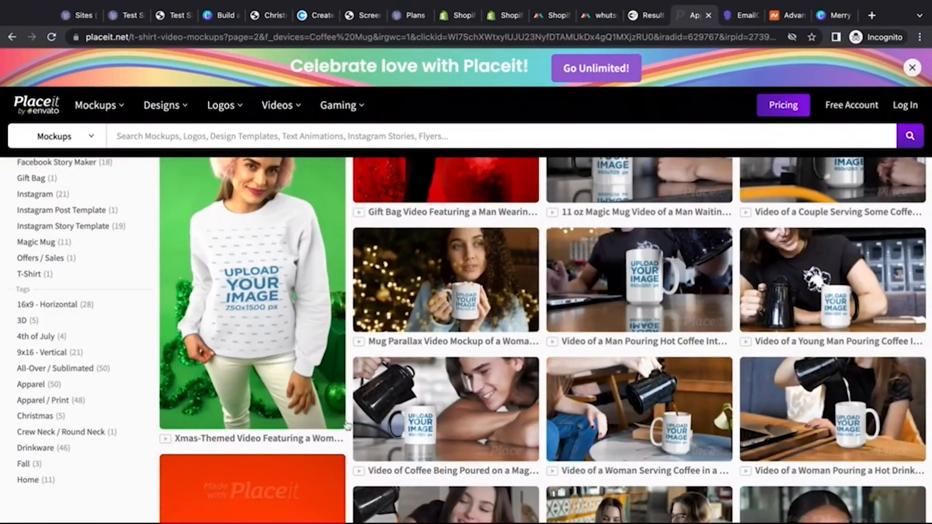
pyautogui.scroll(-2, 347, 426)
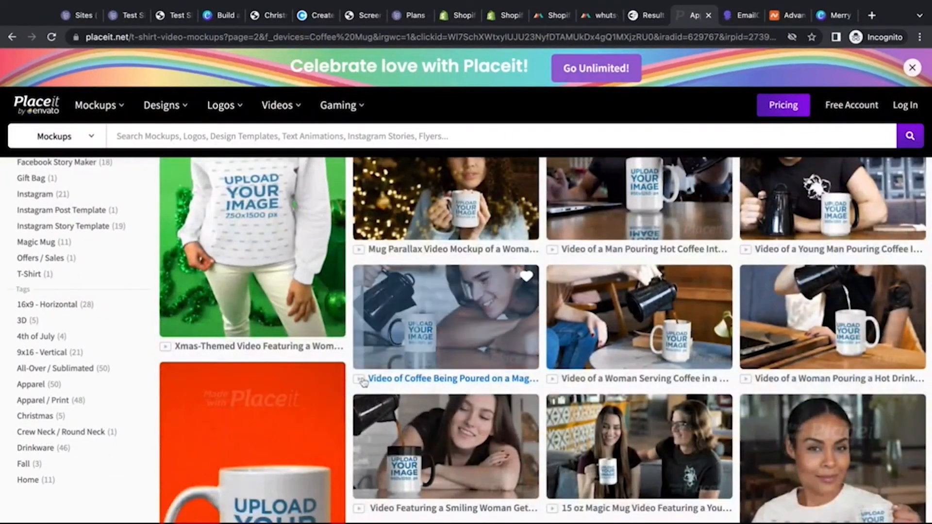
pyautogui.scroll(-1, 351, 396)
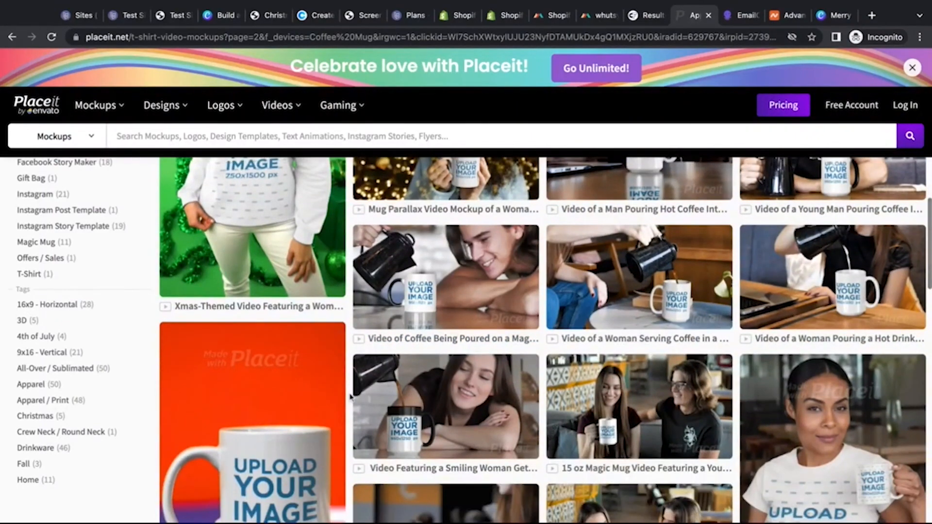
pyautogui.scroll(-2, 351, 396)
pyautogui.scroll(-1, 351, 396)
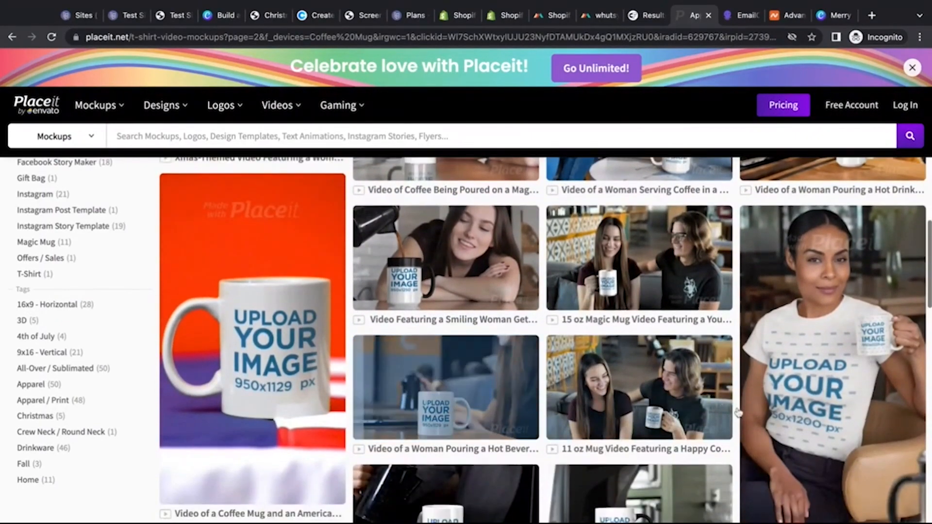
pyautogui.click(697, 409)
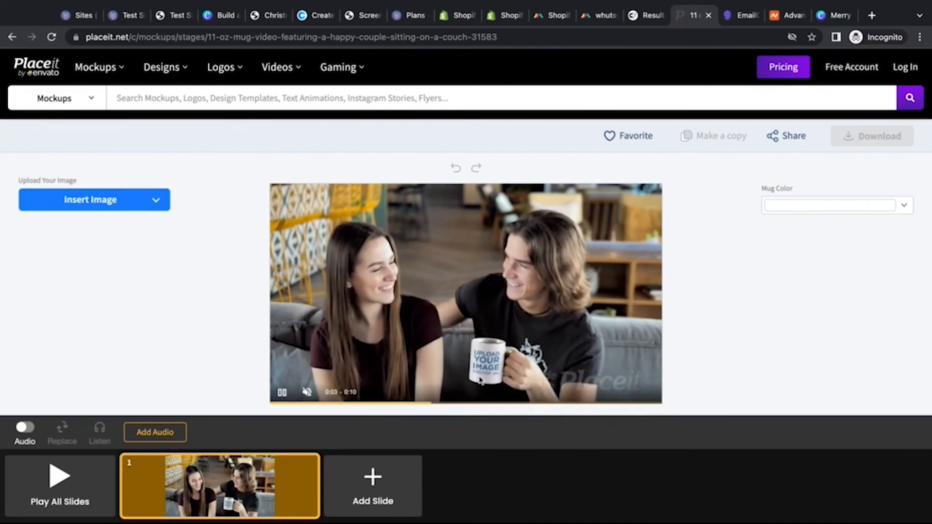
# Upload and crop the 'Ask me how many days 'til Christmas' design onto the mug, then play all slides.
pyautogui.click(110, 208)
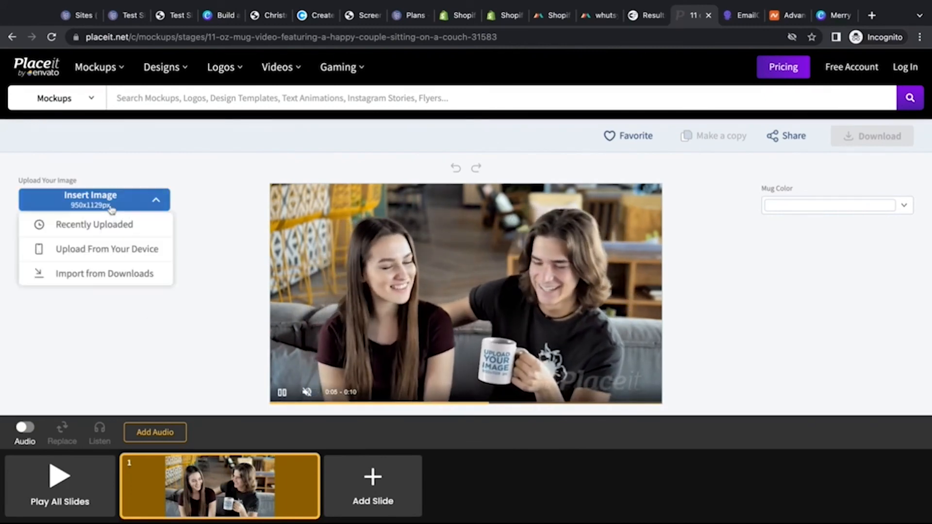
pyautogui.click(135, 250)
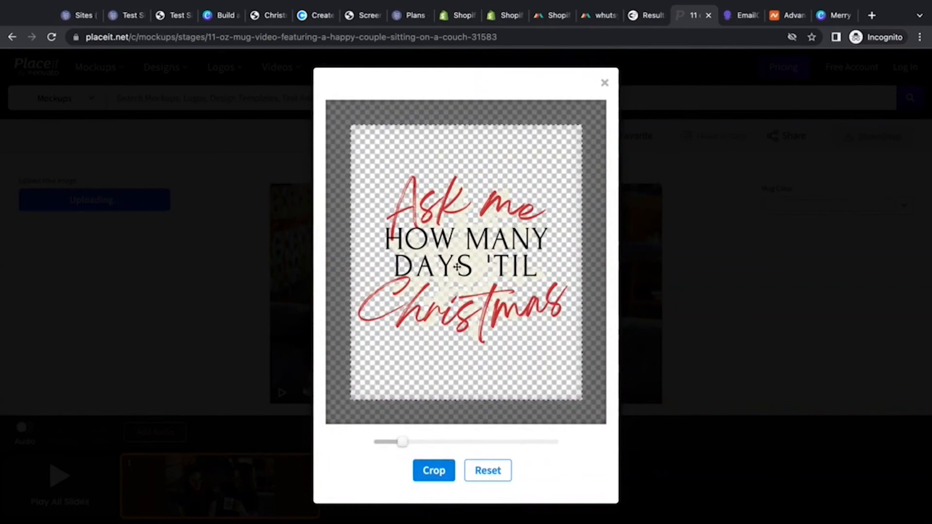
pyautogui.click(445, 473)
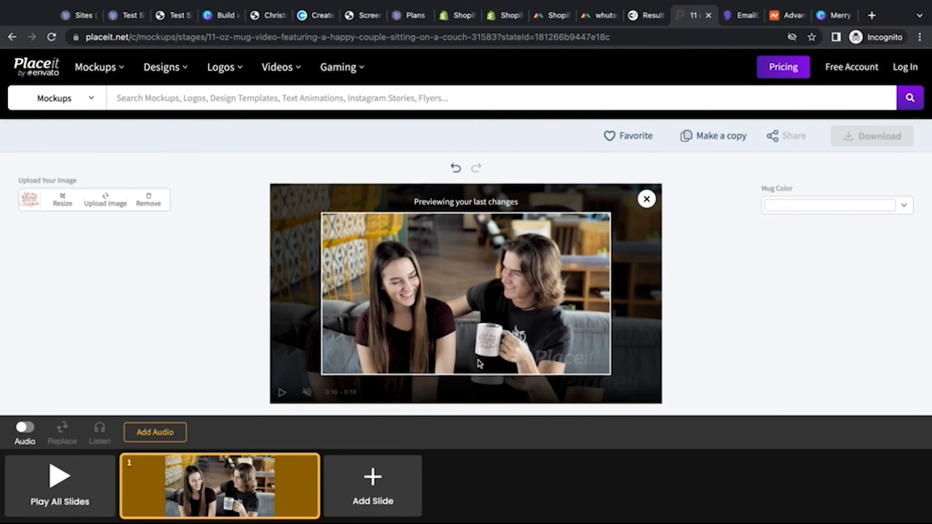
pyautogui.click(44, 501)
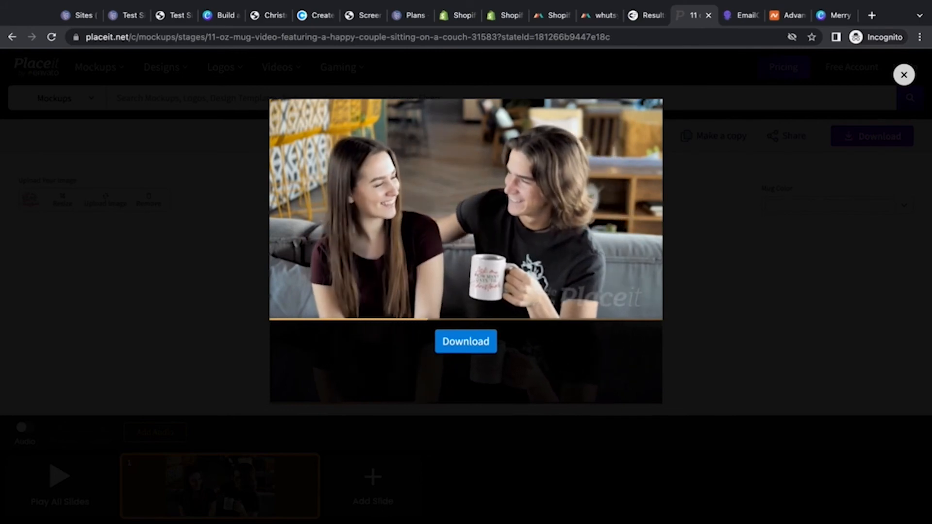
# Choose Download on the finished couple mug video to reach its purchase options.
pyautogui.click(456, 347)
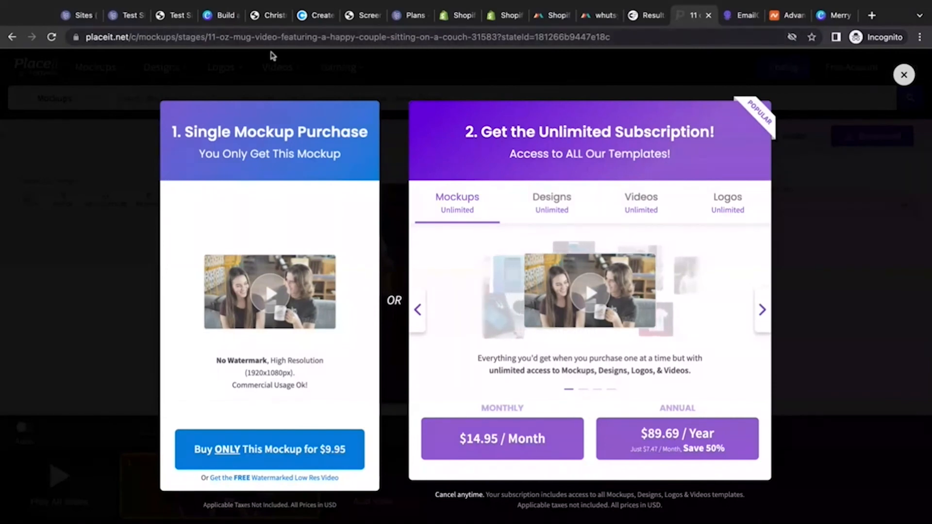
# Set the Holiday Mug site's background style to Video.
pyautogui.click(267, 20)
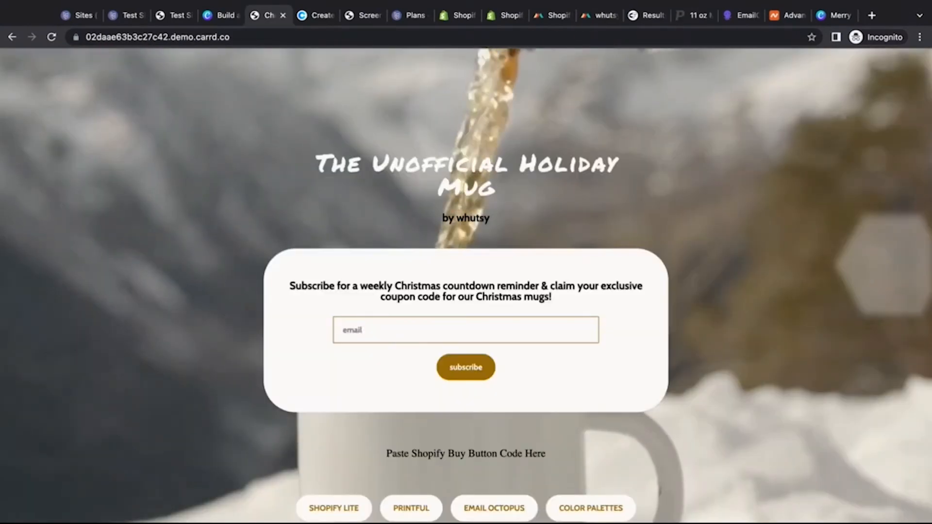
pyautogui.click(128, 16)
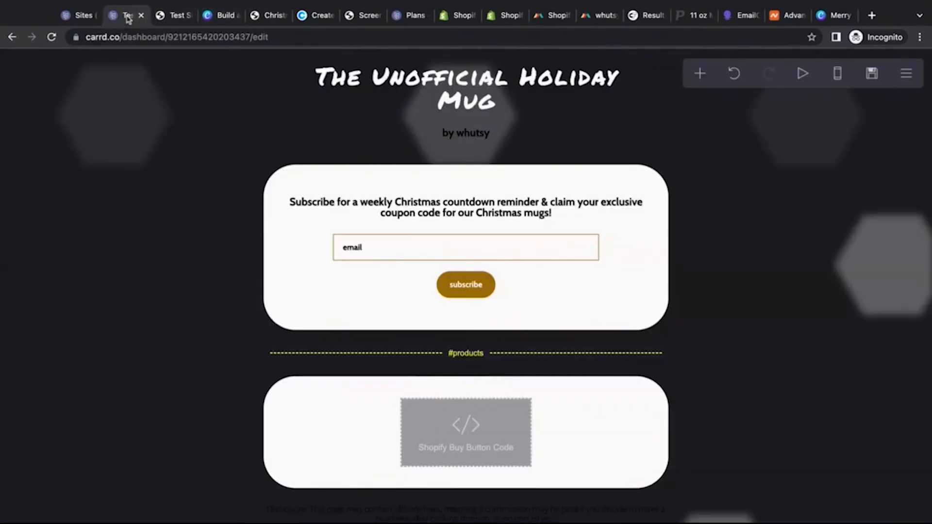
pyautogui.scroll(7, 150, 236)
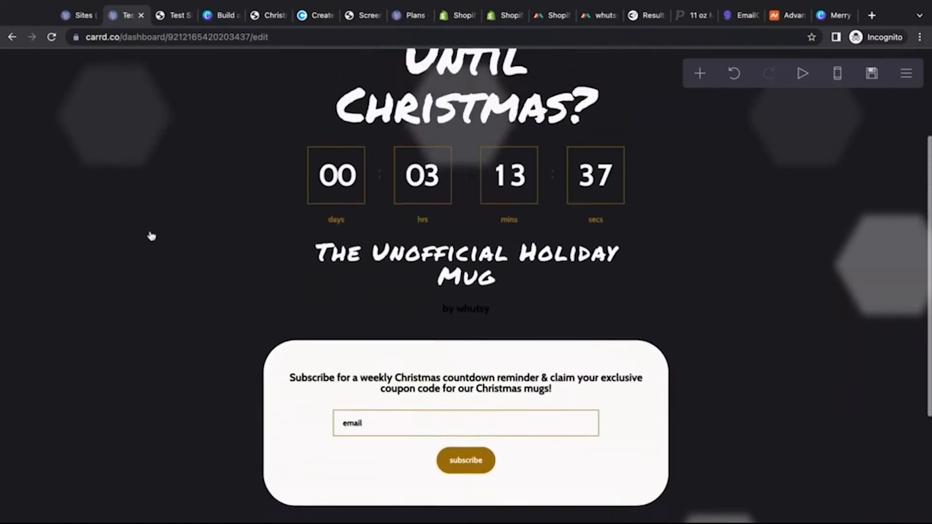
pyautogui.click(92, 202)
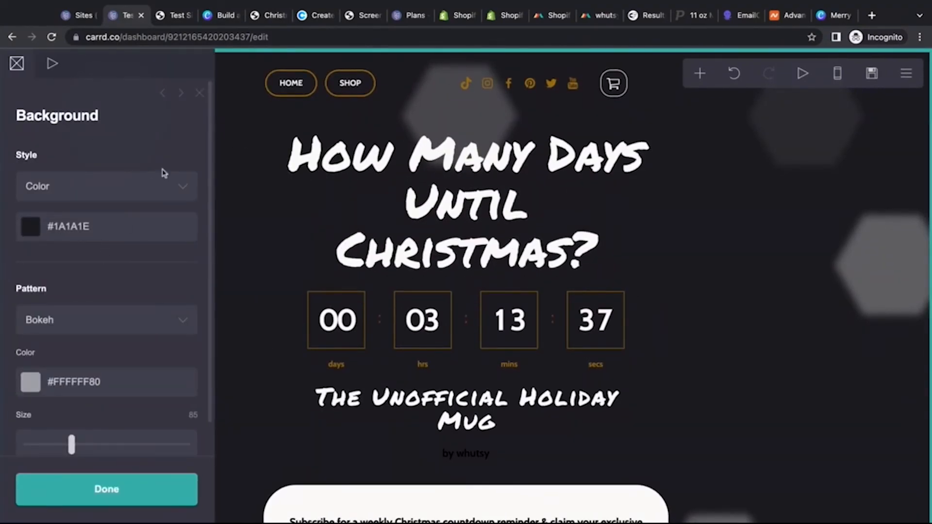
pyautogui.click(141, 186)
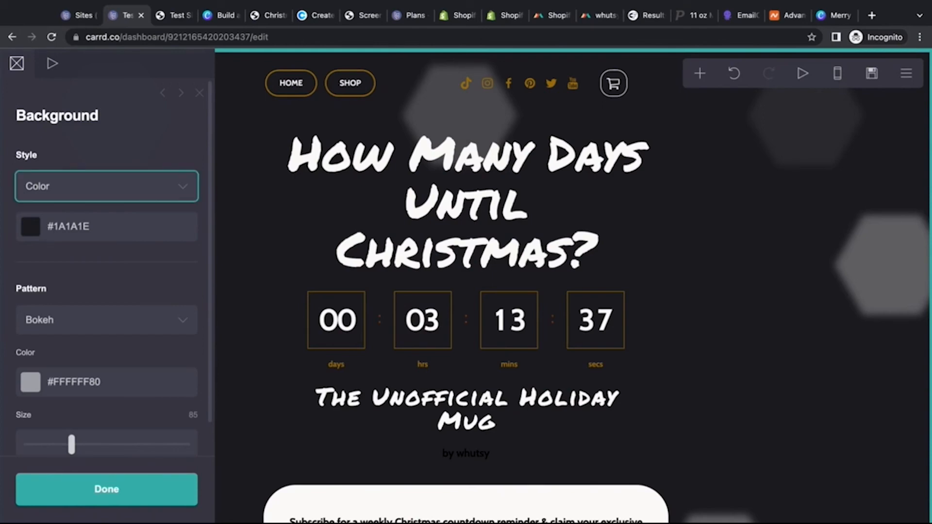
pyautogui.click(138, 235)
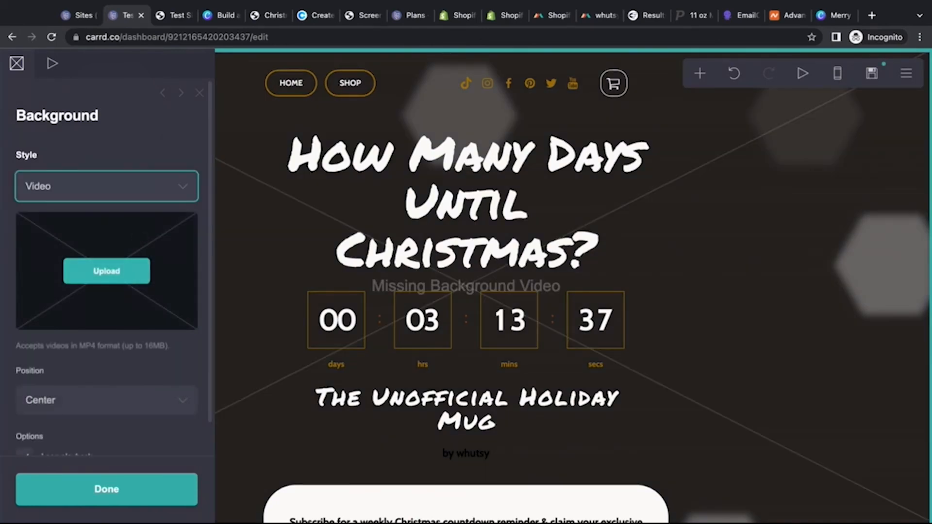
# Try uploading a background video, which Carrd rejects as larger than 16MB.
pyautogui.click(124, 283)
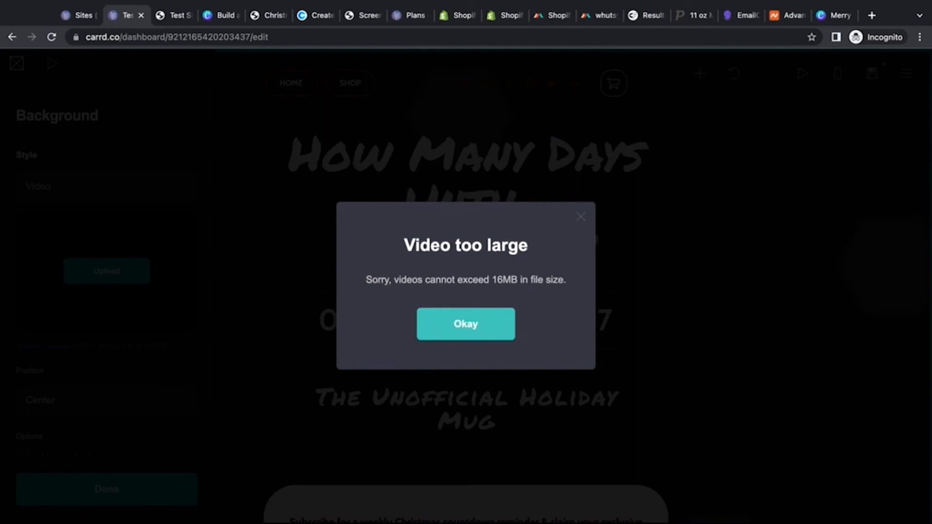
pyautogui.click(465, 324)
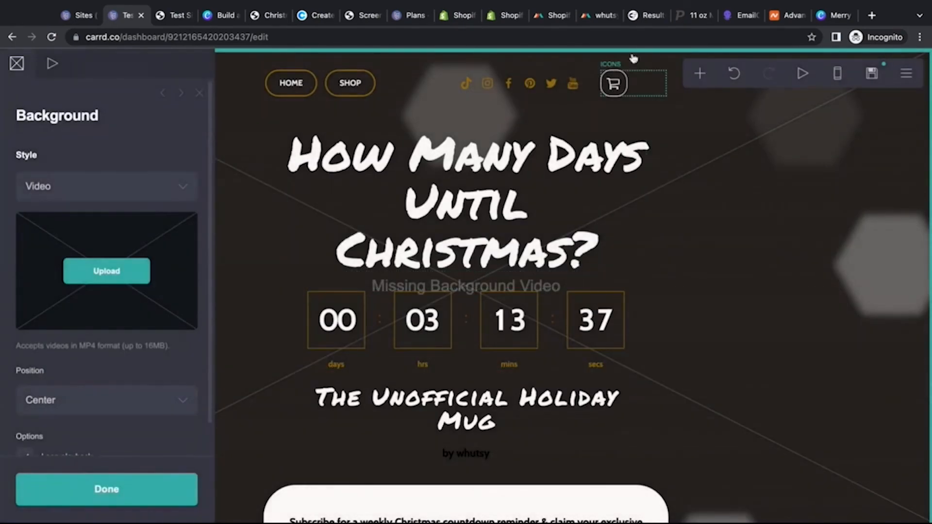
pyautogui.click(835, 15)
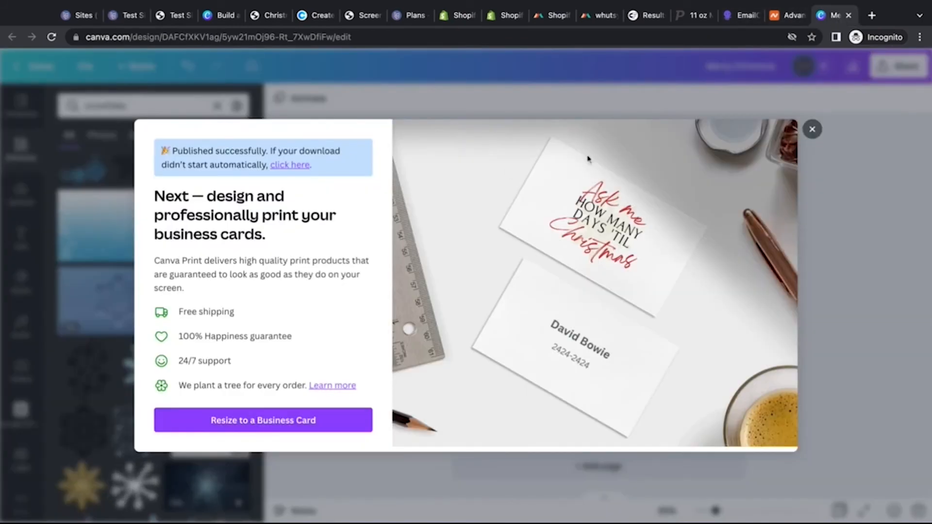
# Delete all the Christmas design's elements and stretch the mug video to fill the page.
pyautogui.click(812, 129)
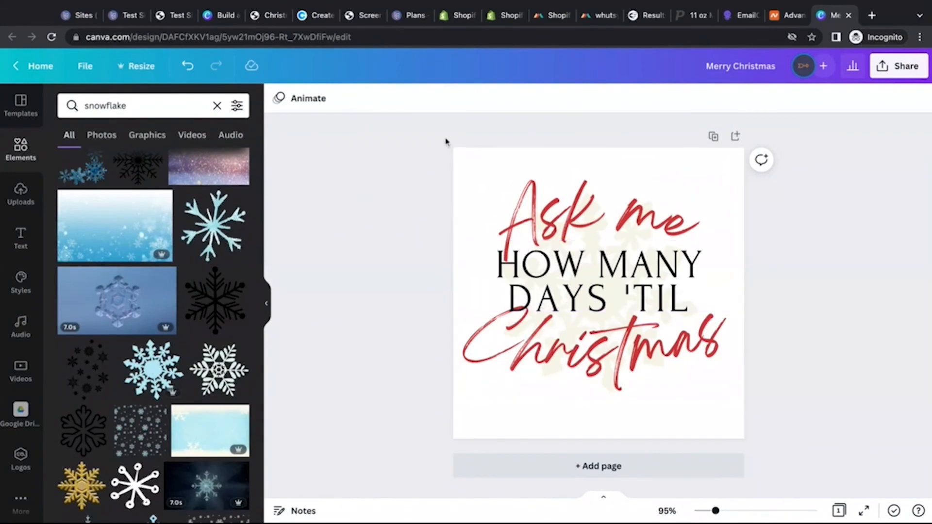
pyautogui.moveTo(445, 141); pyautogui.dragTo(801, 439)
pyautogui.press('Delete')
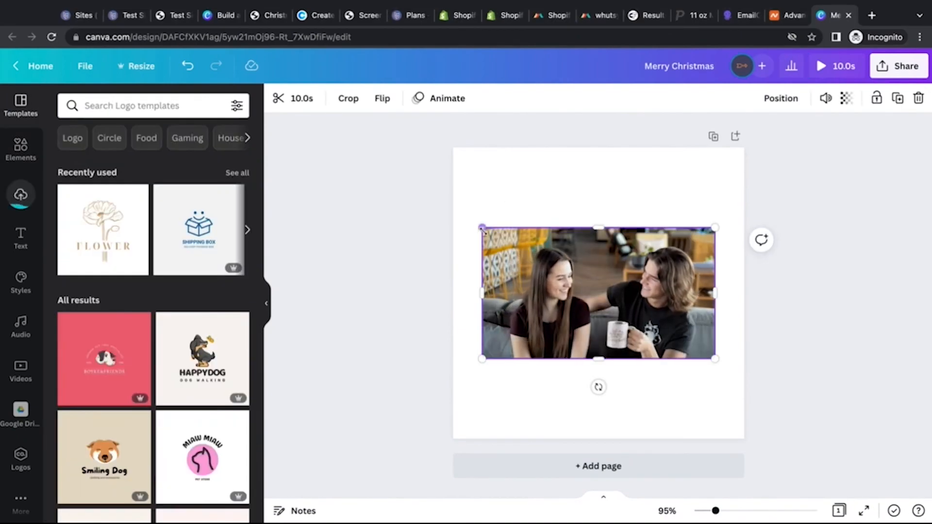
pyautogui.moveTo(482, 228); pyautogui.dragTo(339, 147)
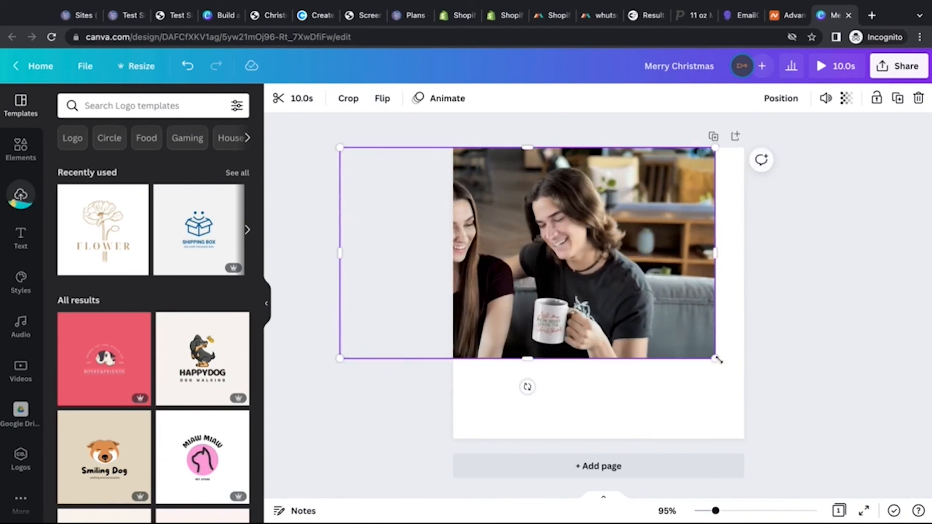
pyautogui.moveTo(715, 358); pyautogui.dragTo(857, 438)
# Resize the design to a custom 1920 × 1080 px.
pyautogui.click(128, 67)
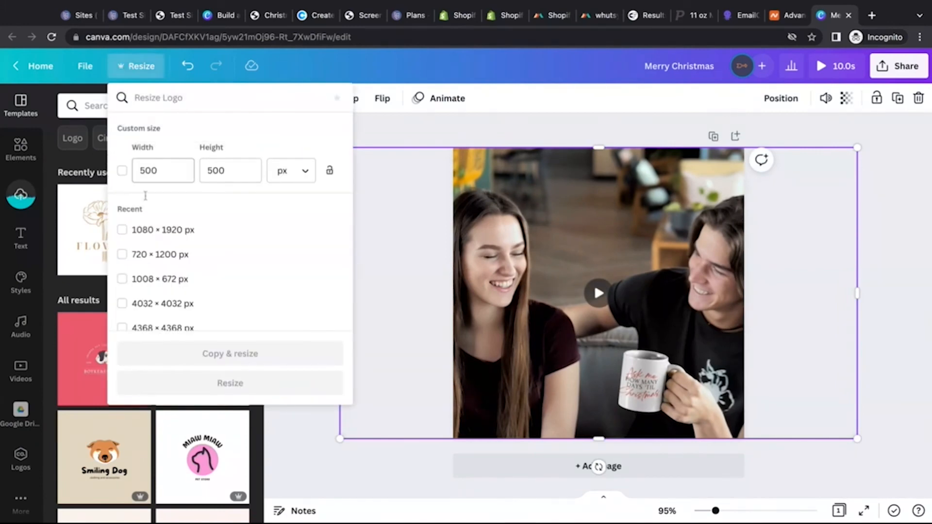
pyautogui.click(121, 232)
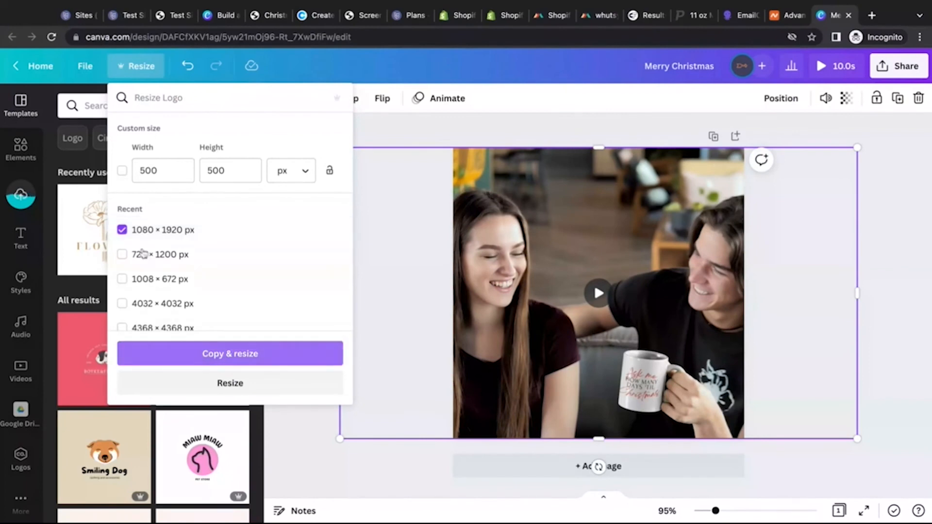
pyautogui.click(121, 230)
pyautogui.doubleClick(157, 171)
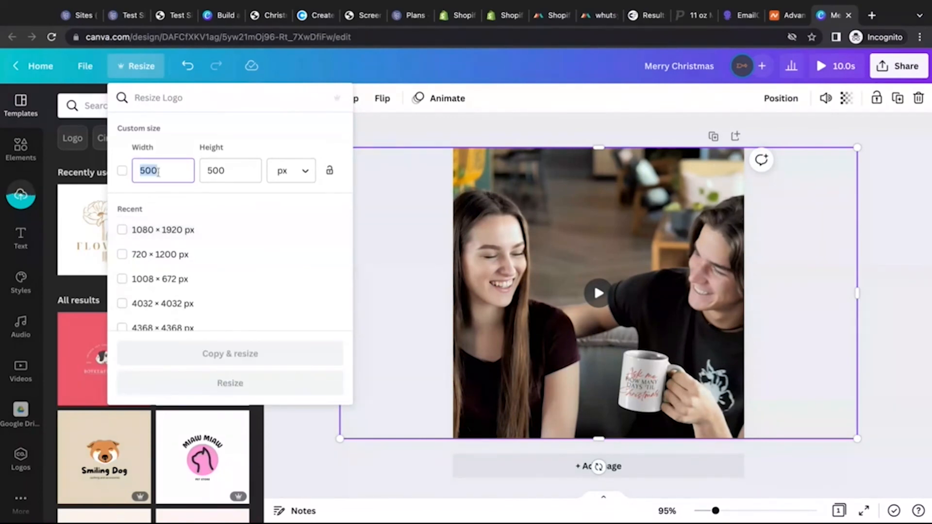
pyautogui.write('19')
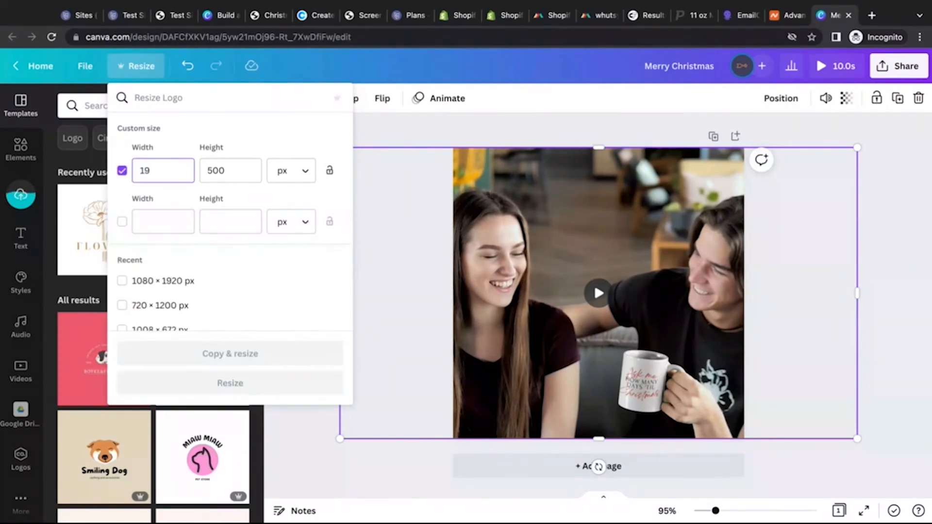
pyautogui.write('20')
pyautogui.press('Tab')
pyautogui.write('1080')
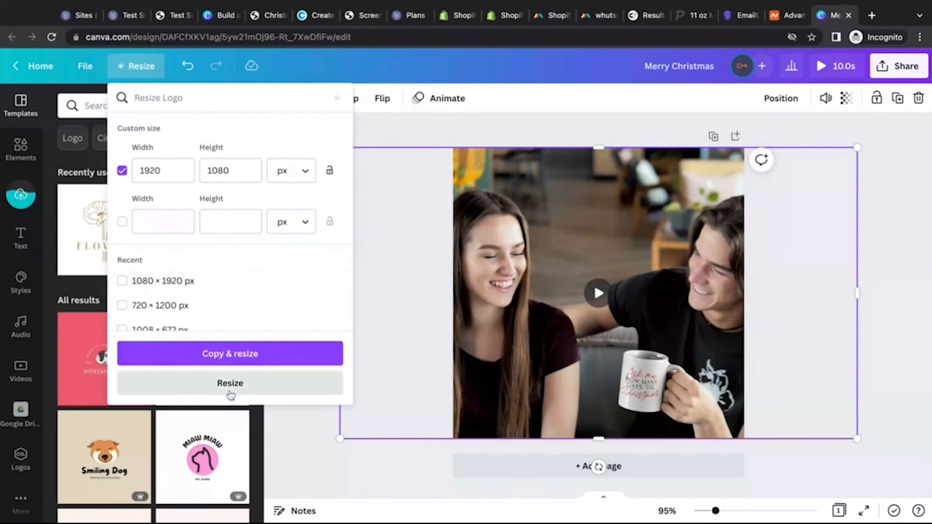
pyautogui.click(231, 390)
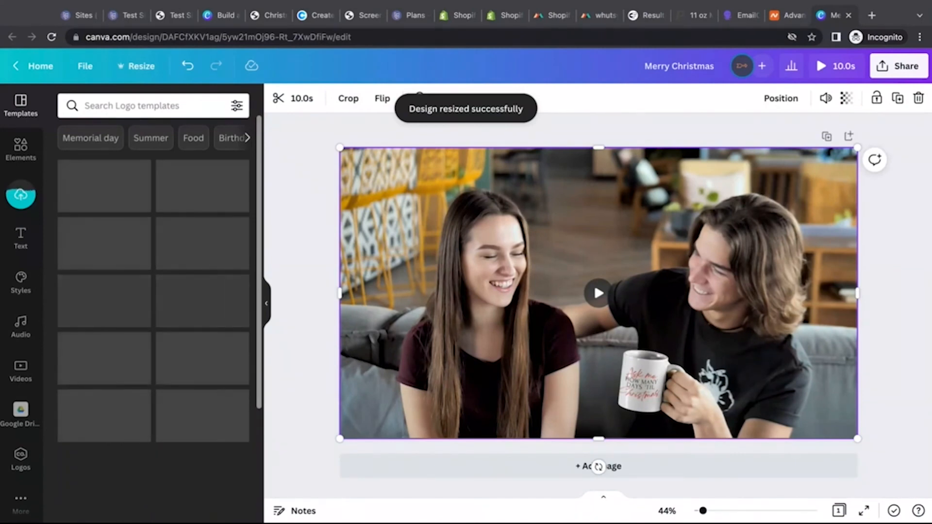
# Trim the mug video so it starts about 2.7 seconds in.
pyautogui.click(310, 266)
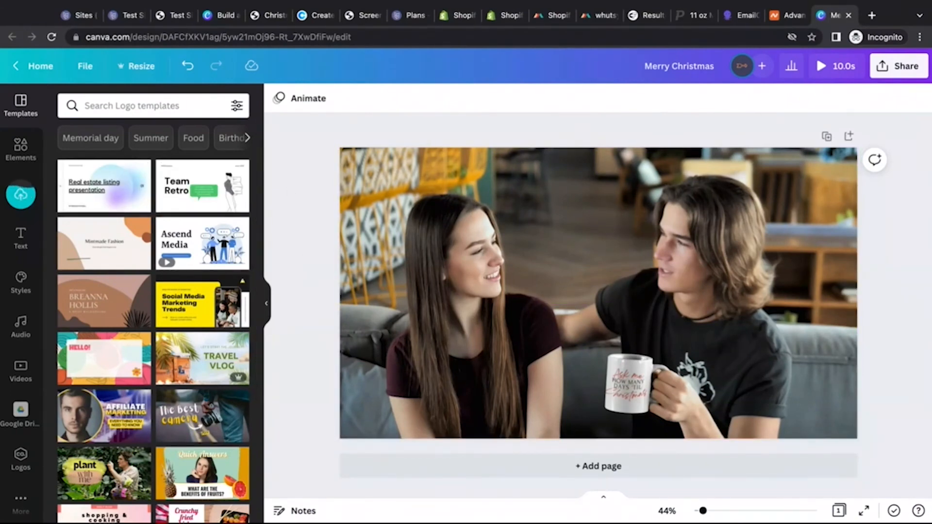
pyautogui.click(747, 191)
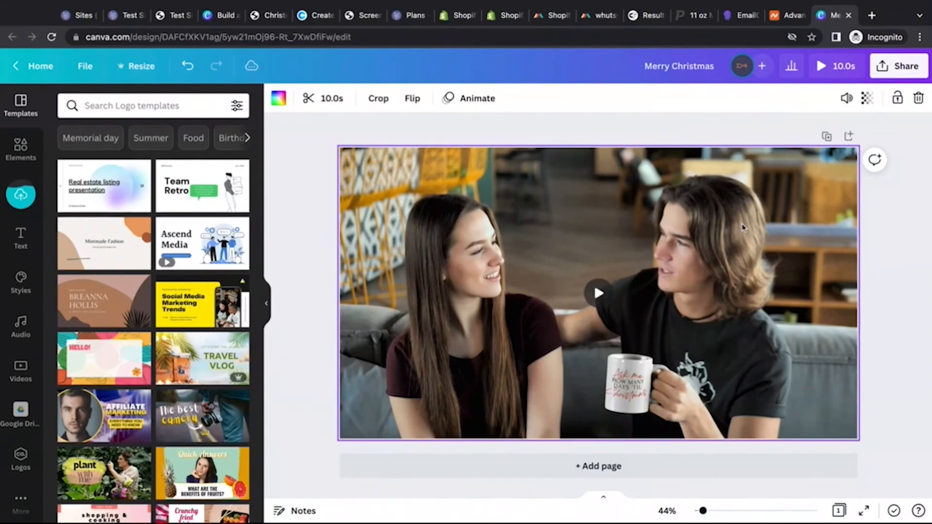
pyautogui.click(329, 99)
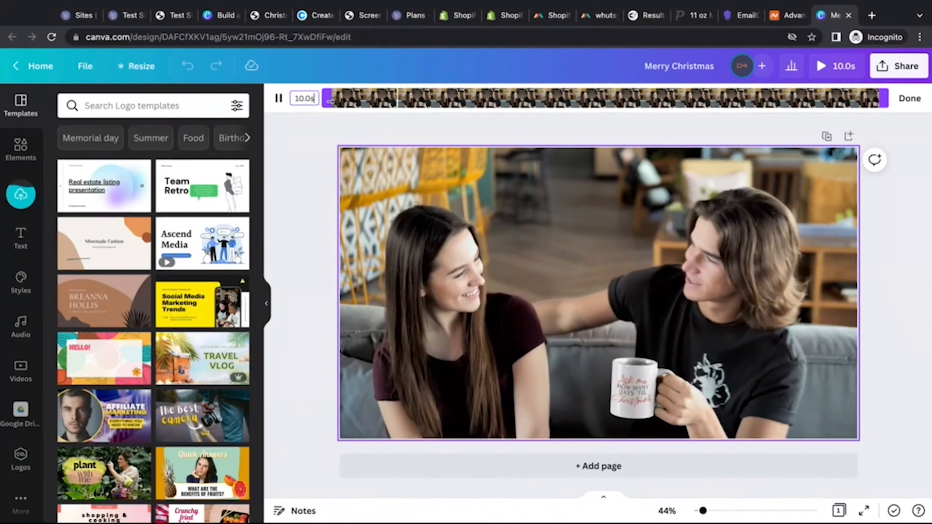
pyautogui.moveTo(329, 99); pyautogui.dragTo(541, 99)
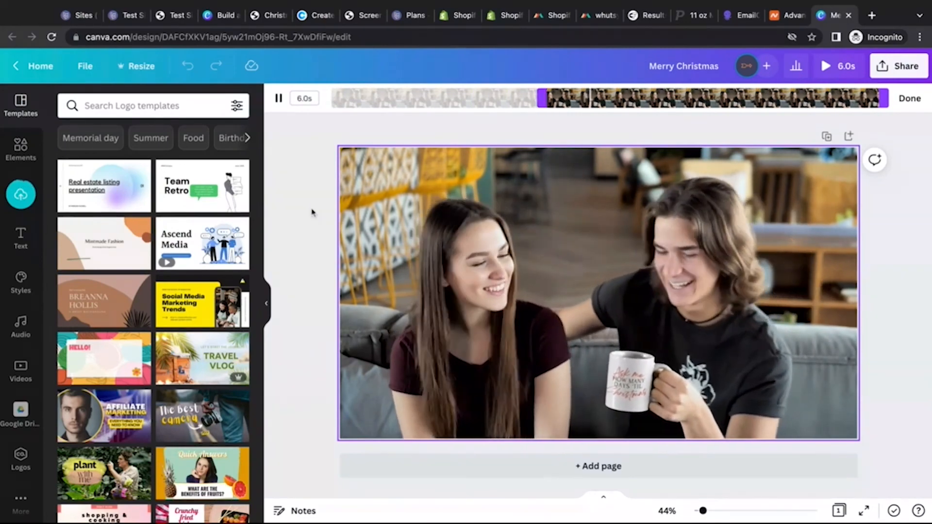
pyautogui.click(536, 125)
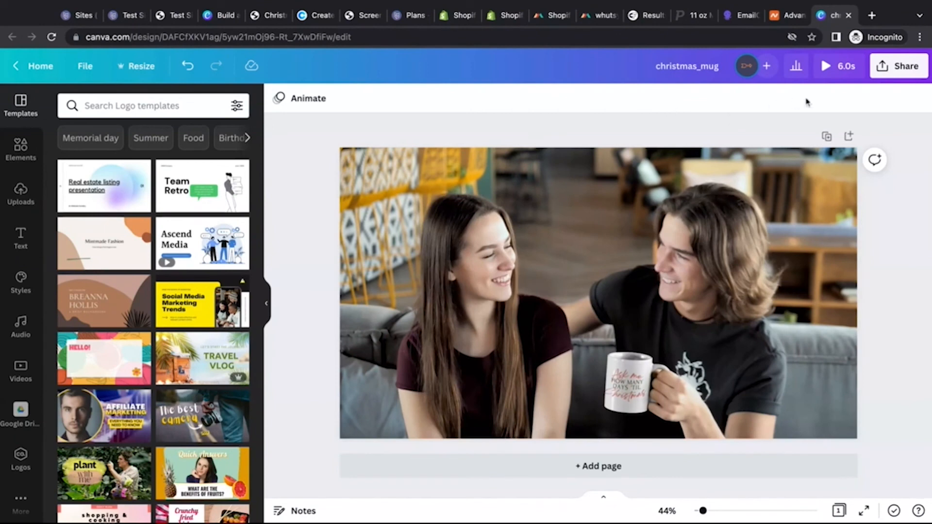
# Download the design as the christmas_mug MP4 and return to Carrd's background settings.
pyautogui.click(896, 66)
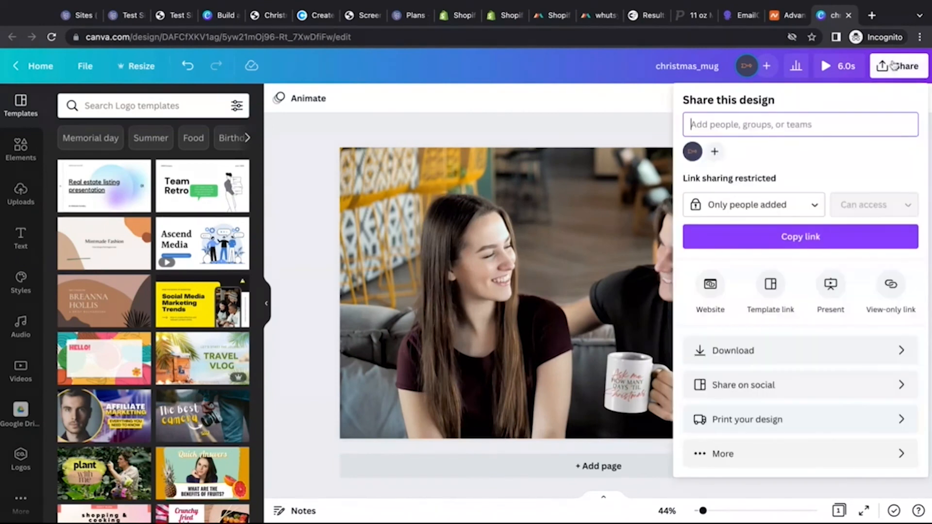
pyautogui.click(782, 352)
pyautogui.click(782, 222)
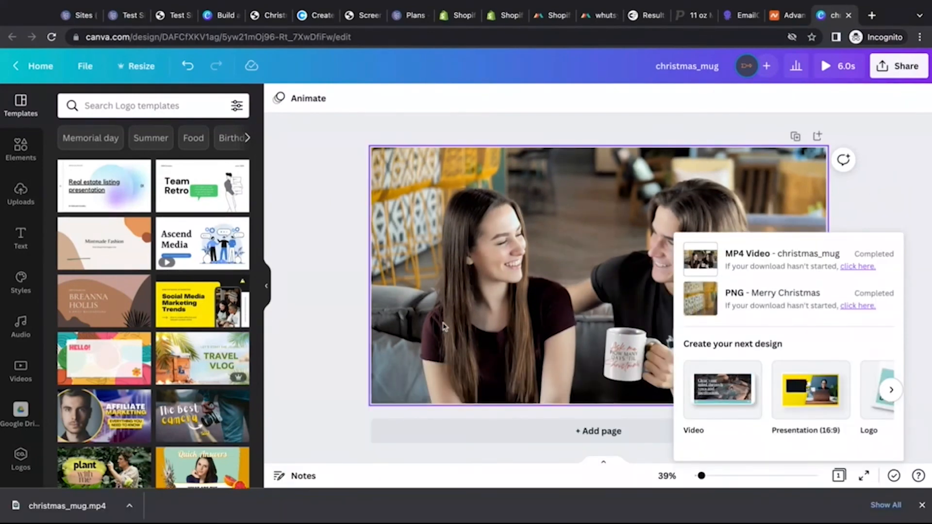
pyautogui.click(126, 17)
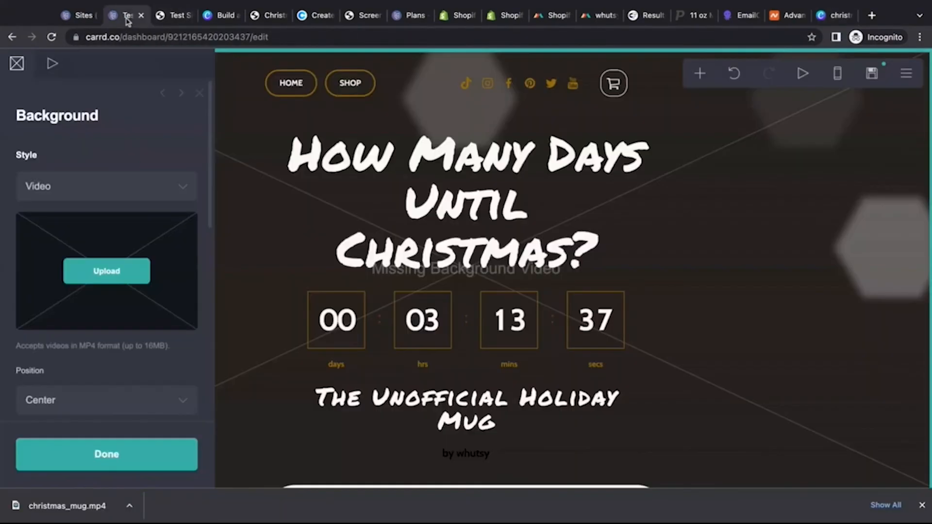
# Set christmas_mug.mp4 as the page's background video.
pyautogui.click(115, 271)
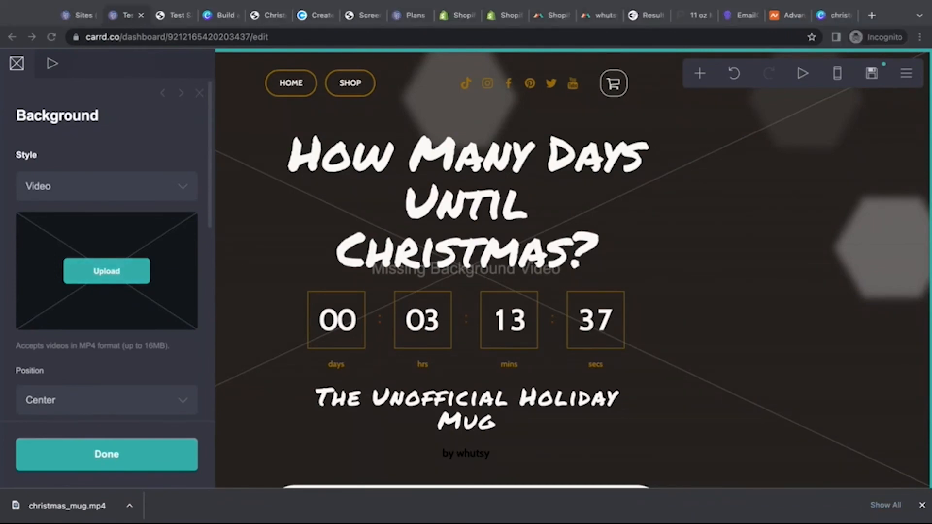
pyautogui.click(160, 334)
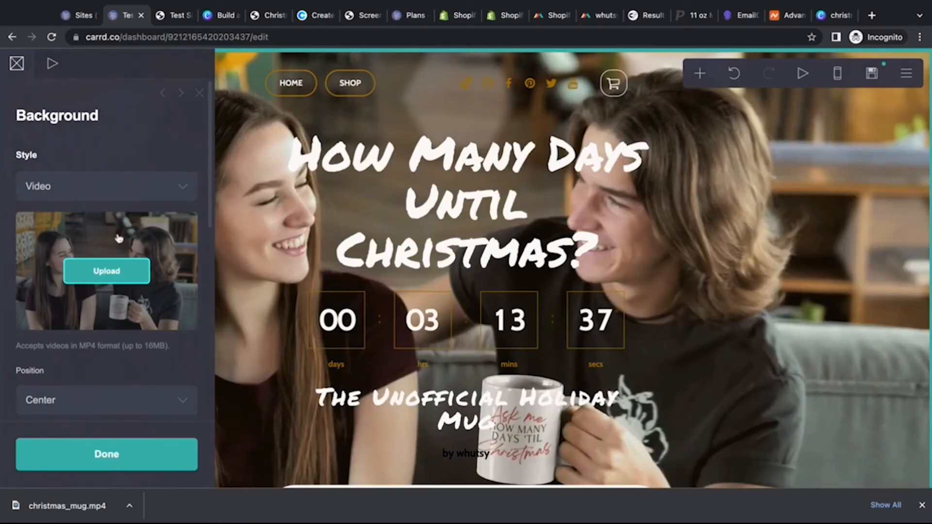
pyautogui.click(125, 278)
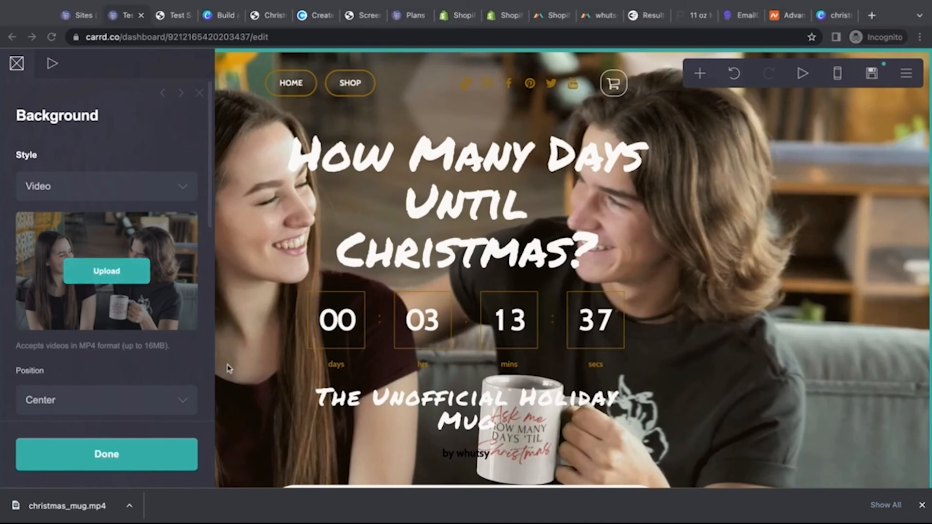
pyautogui.click(132, 454)
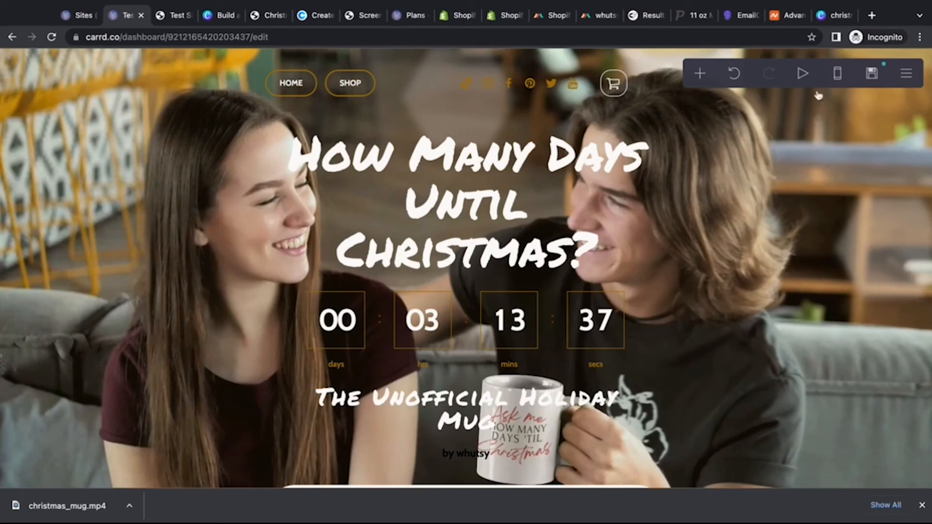
# Publish the changes to text-site-33.carrd.co.
pyautogui.click(876, 74)
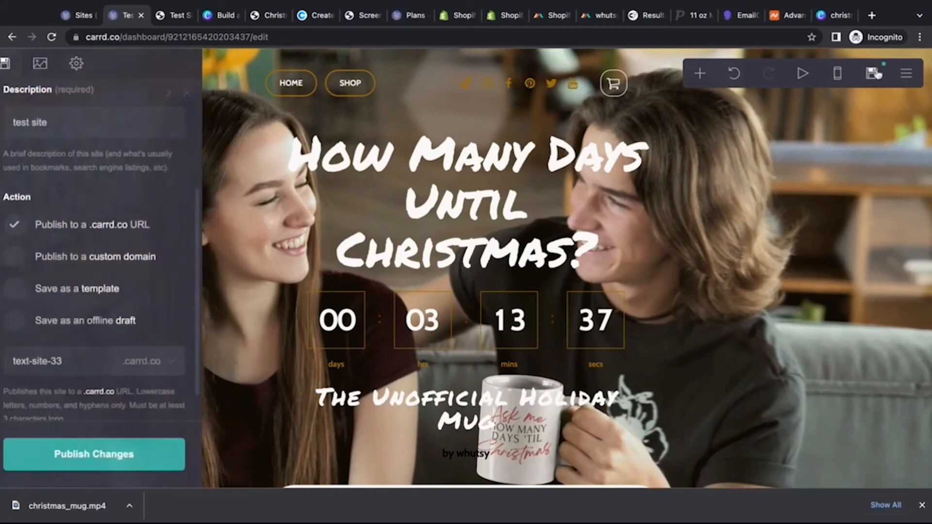
pyautogui.click(139, 445)
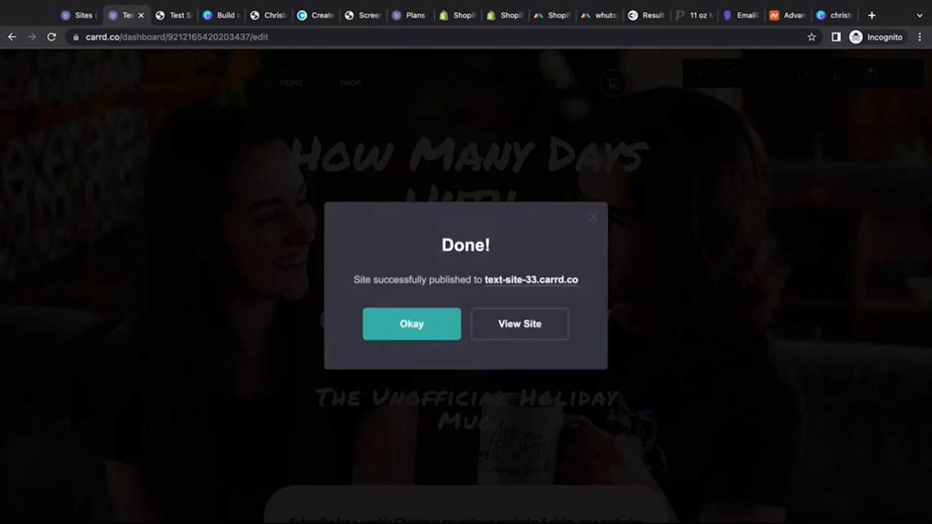
pyautogui.click(460, 318)
# Reload the live text-site-33.carrd.co page to confirm the mug video plays, then return to the editor.
pyautogui.click(172, 13)
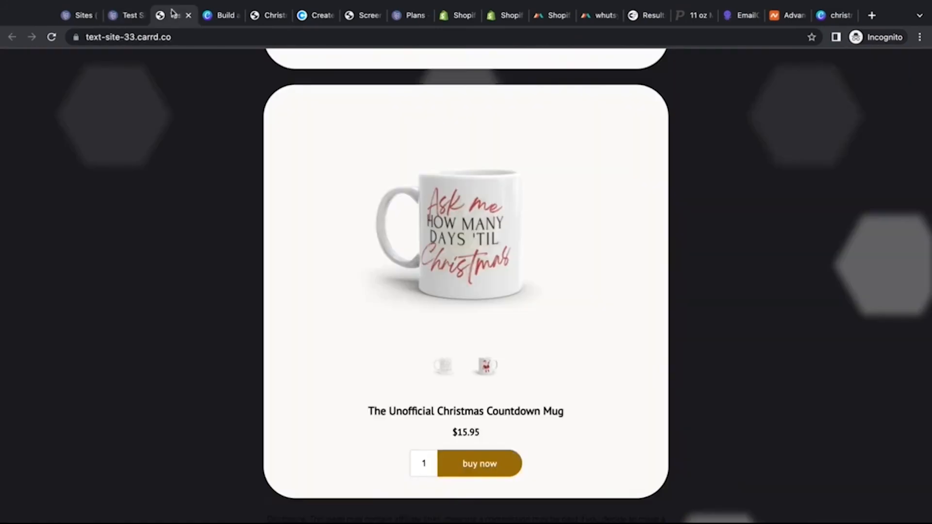
pyautogui.scroll(10, 110, 223)
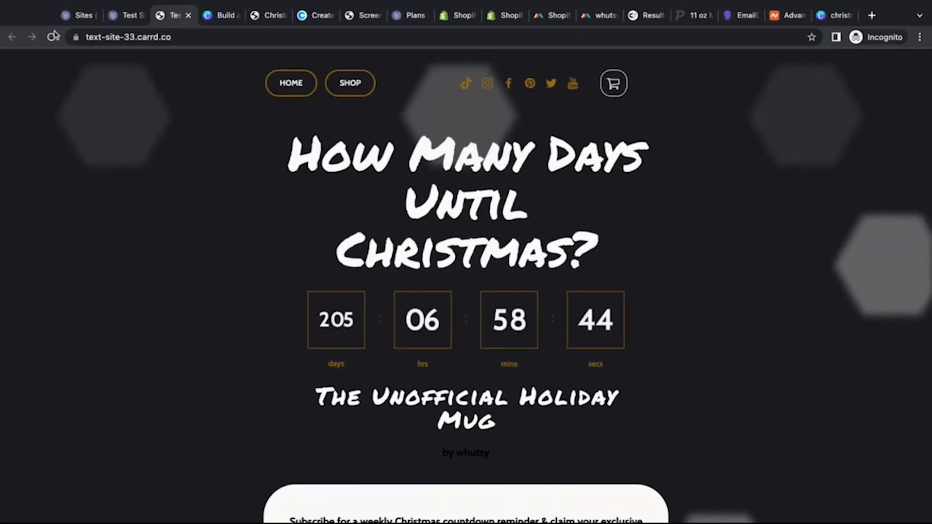
pyautogui.click(52, 37)
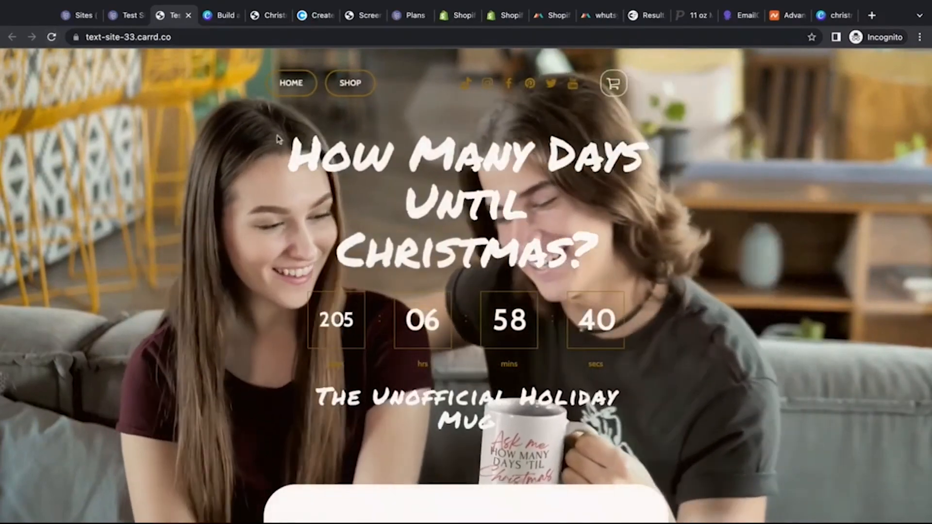
pyautogui.scroll(-5, 241, 344)
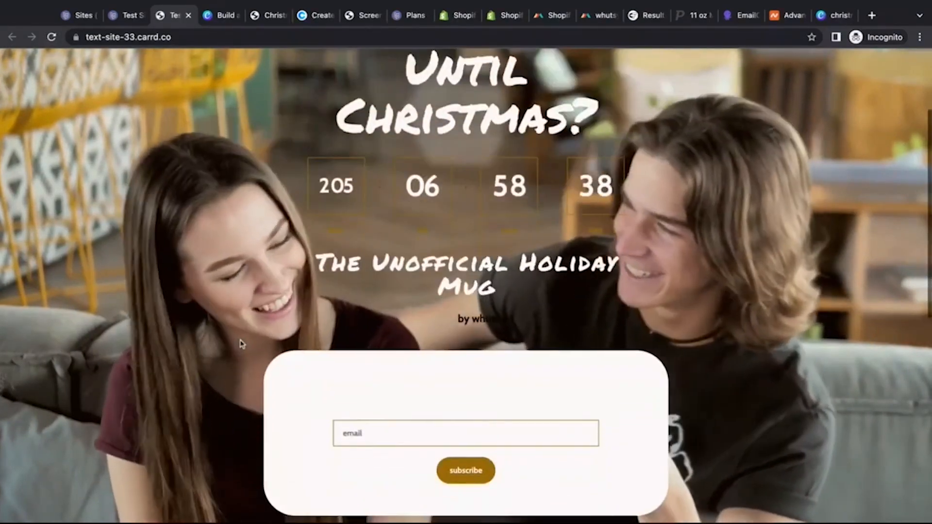
pyautogui.scroll(-6, 466, 291)
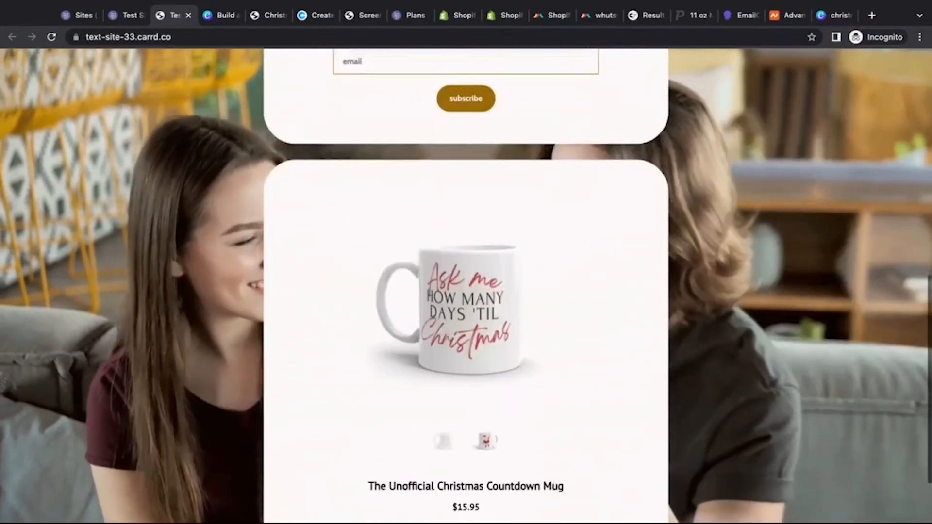
pyautogui.scroll(10, 465, 292)
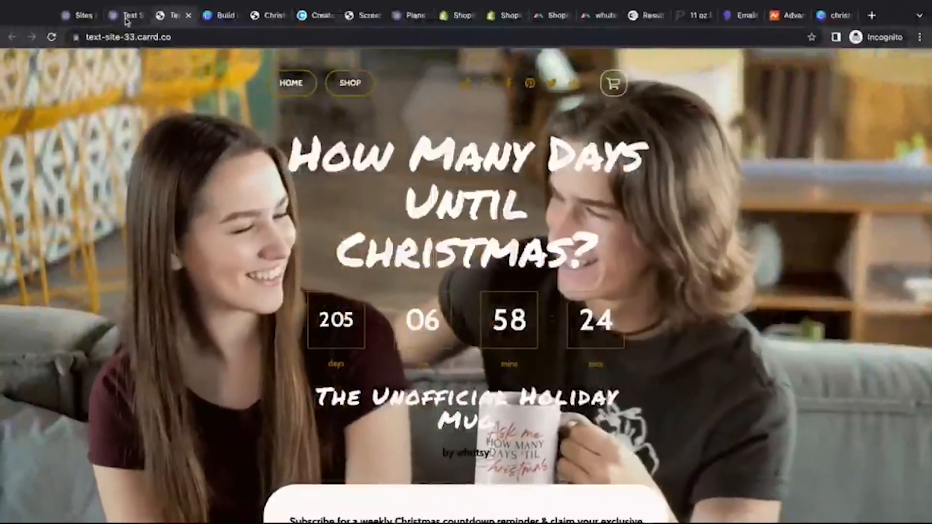
pyautogui.click(126, 16)
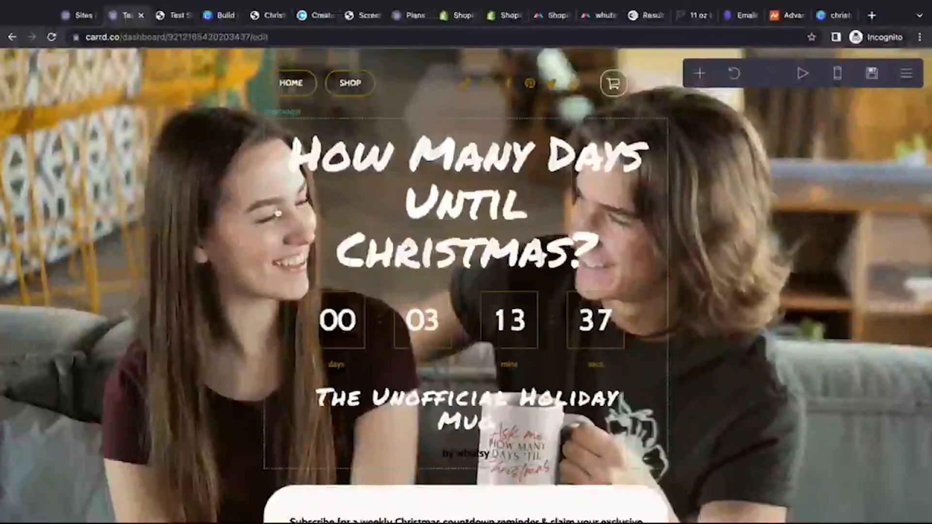
# Make the background overlay colour a more opaque near-black.
pyautogui.click(151, 269)
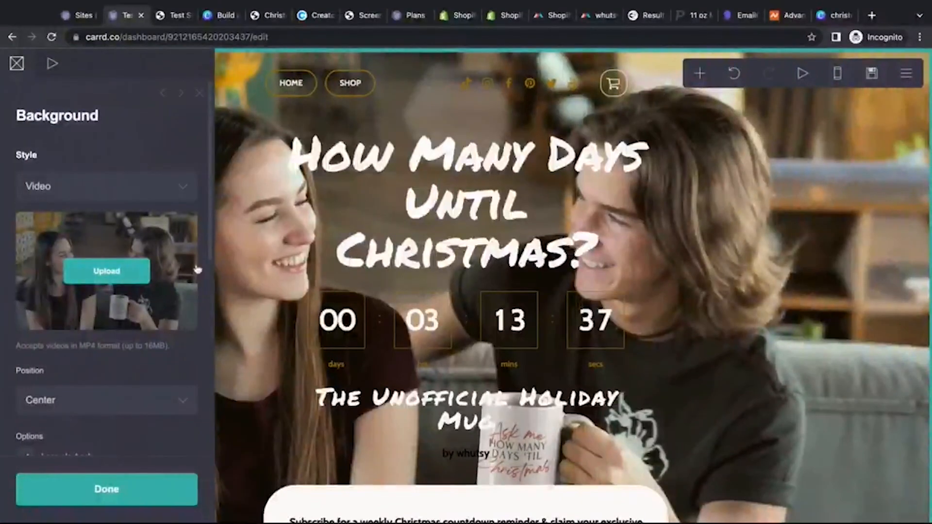
pyautogui.scroll(-5, 156, 368)
pyautogui.scroll(5, 156, 368)
pyautogui.scroll(-6, 97, 416)
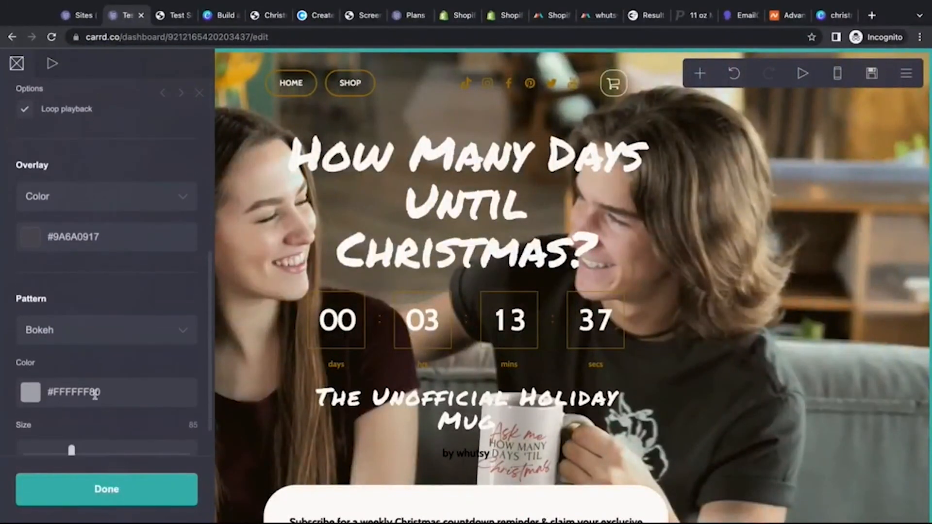
pyautogui.click(121, 242)
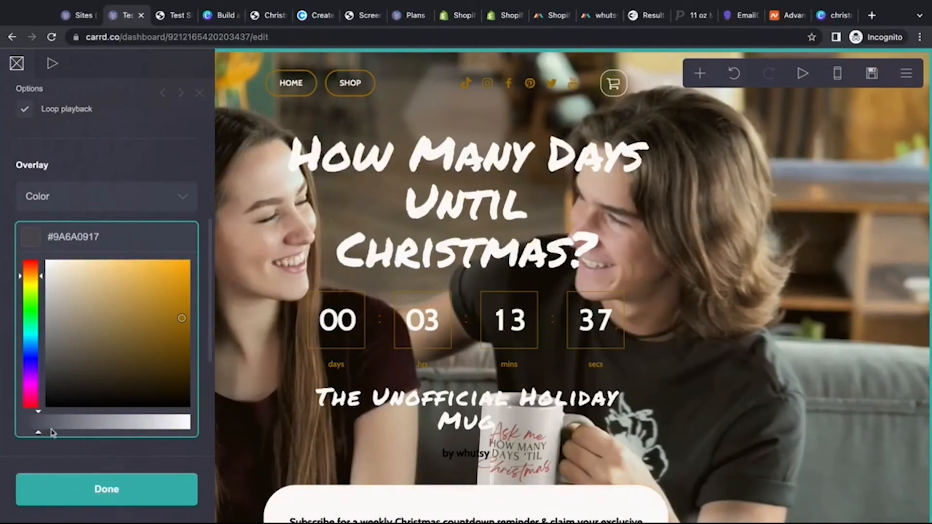
pyautogui.moveTo(37, 421); pyautogui.dragTo(95, 421)
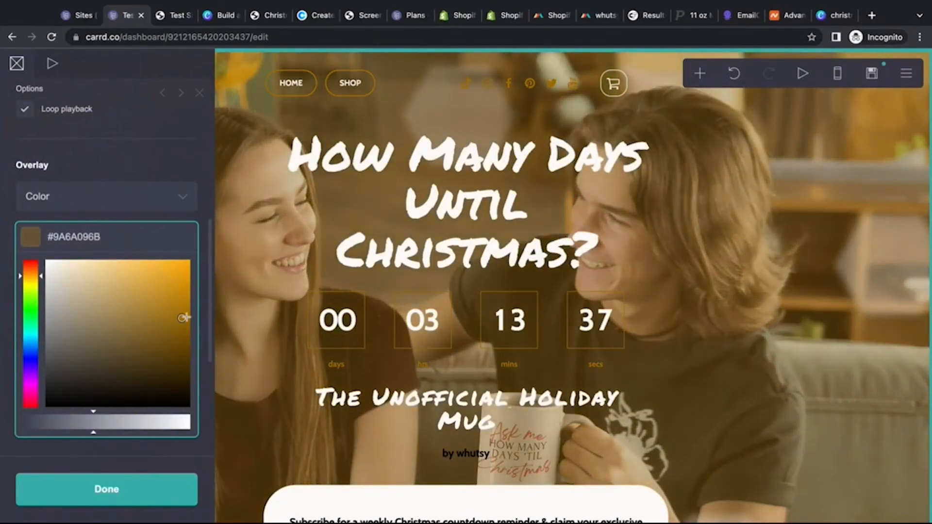
pyautogui.moveTo(182, 317); pyautogui.dragTo(45, 326)
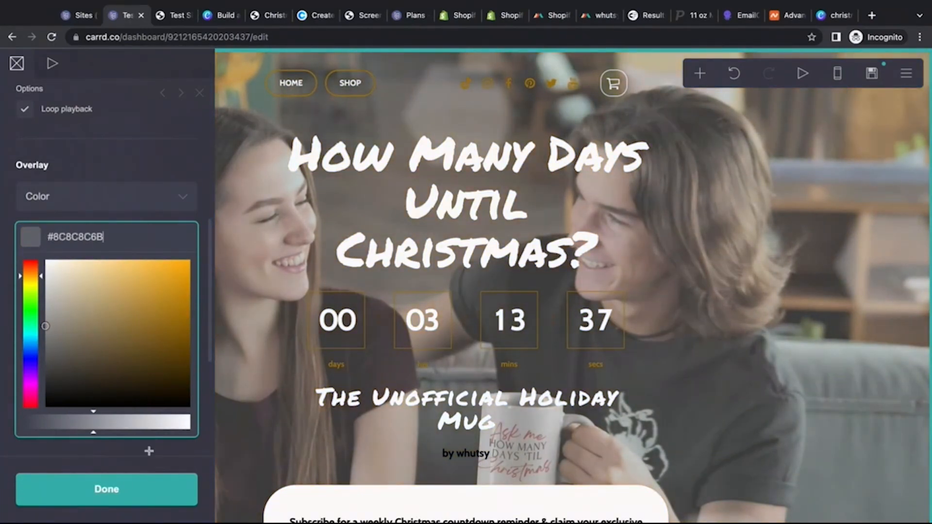
pyautogui.moveTo(48, 384); pyautogui.dragTo(45, 401)
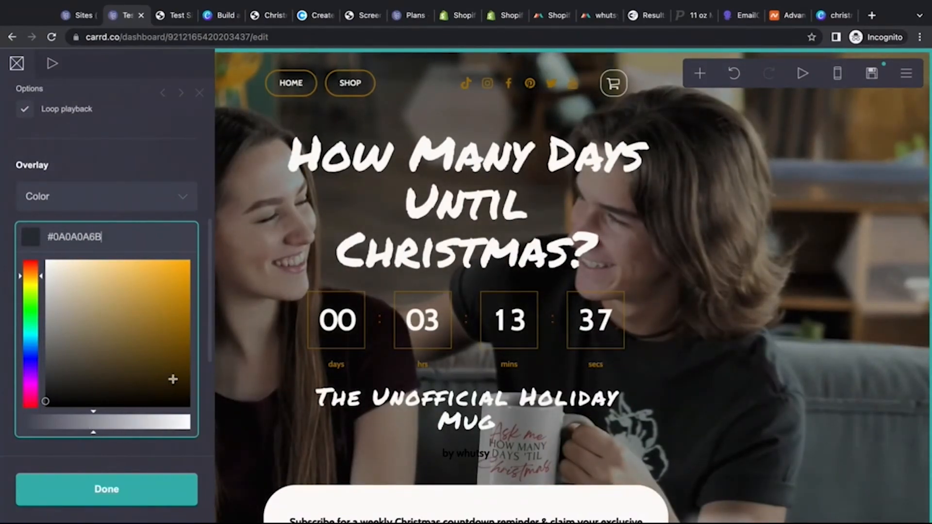
# Warm the overlay to a dark brown, finishing at #1711047D.
pyautogui.moveTo(173, 379); pyautogui.dragTo(188, 383)
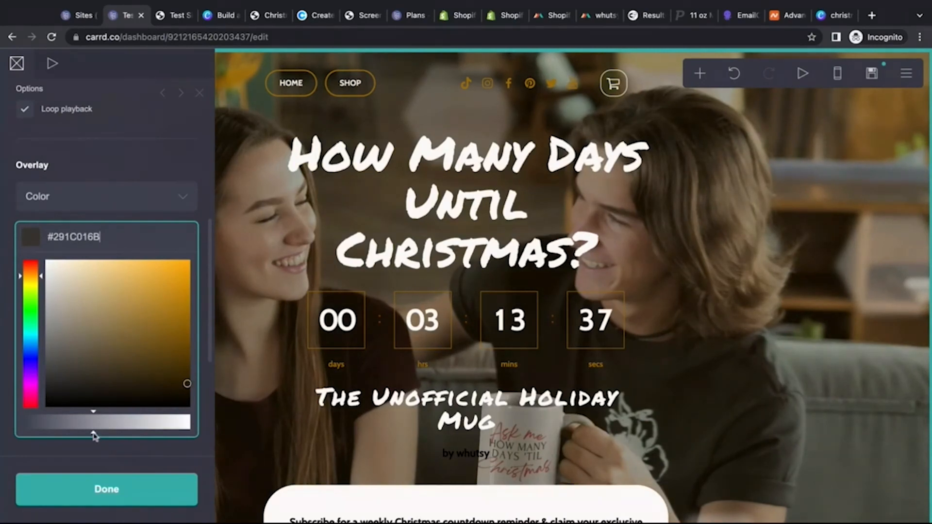
pyautogui.moveTo(94, 418)
pyautogui.mouseDown()
pyautogui.moveTo(124, 418)
pyautogui.moveTo(105, 418)
pyautogui.mouseUp()
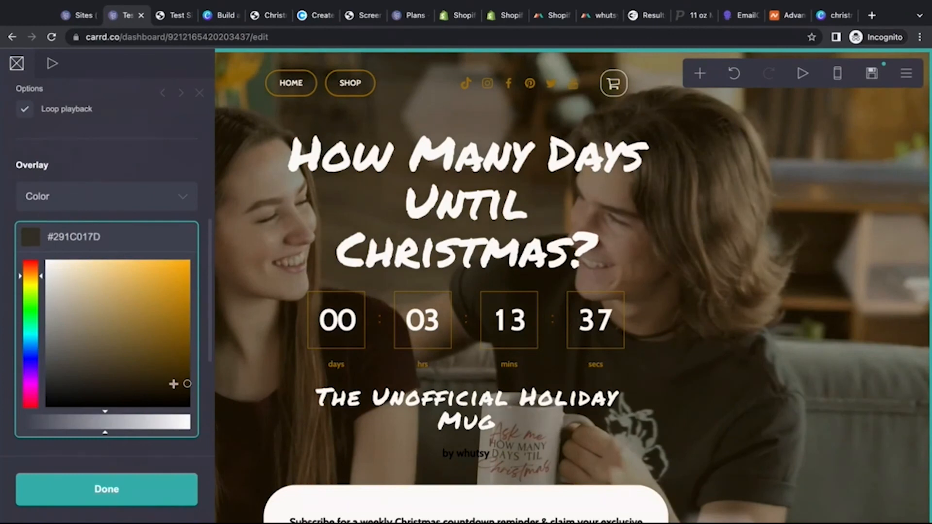
pyautogui.click(173, 384)
pyautogui.moveTo(159, 384); pyautogui.dragTo(162, 393)
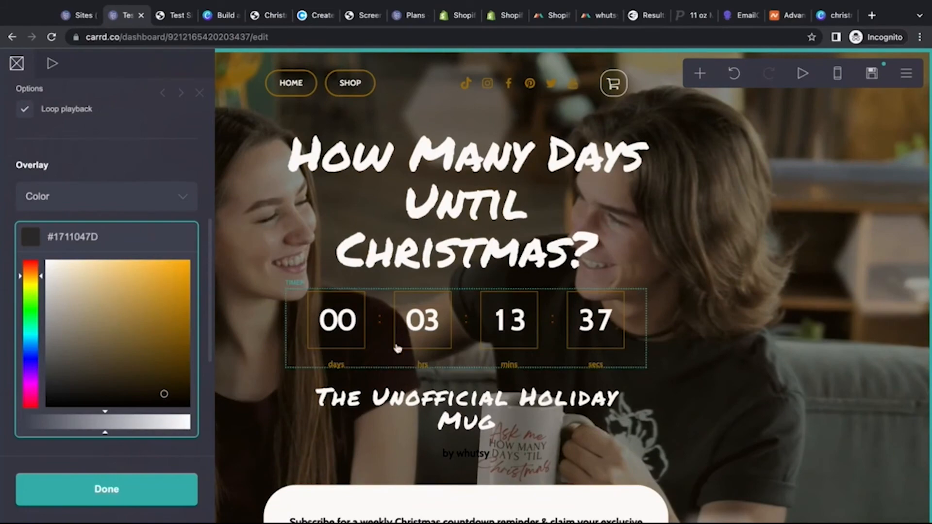
pyautogui.click(148, 491)
pyautogui.click(148, 492)
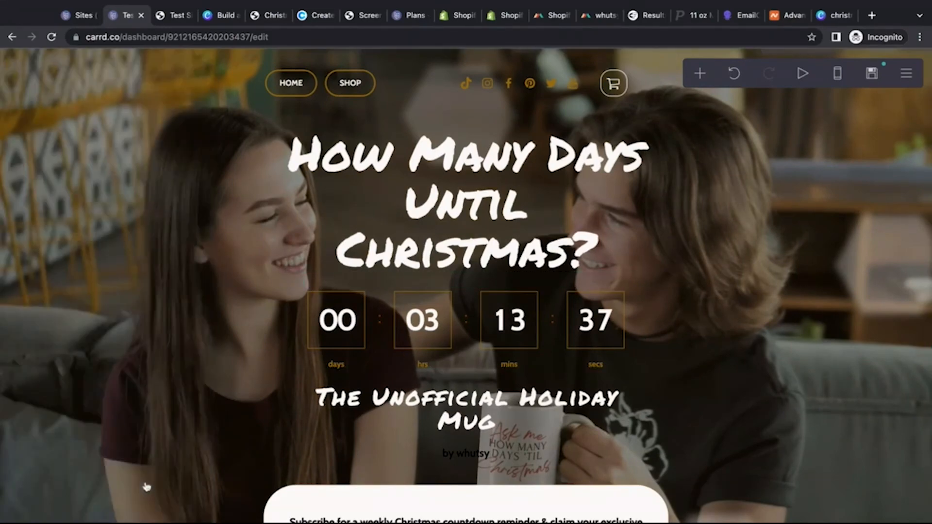
pyautogui.scroll(-6, 875, 235)
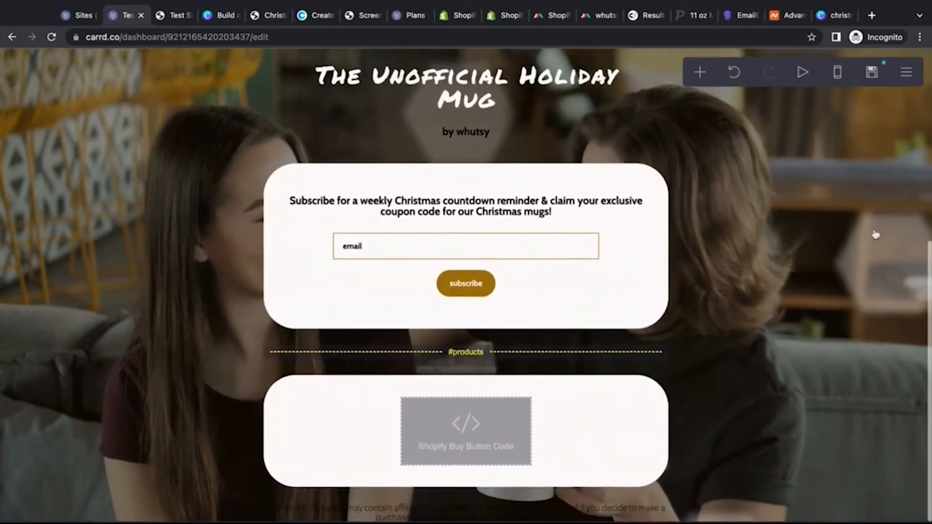
pyautogui.scroll(6, 875, 235)
# Make the byline under the mug title white (#FFFFFF).
pyautogui.click(532, 455)
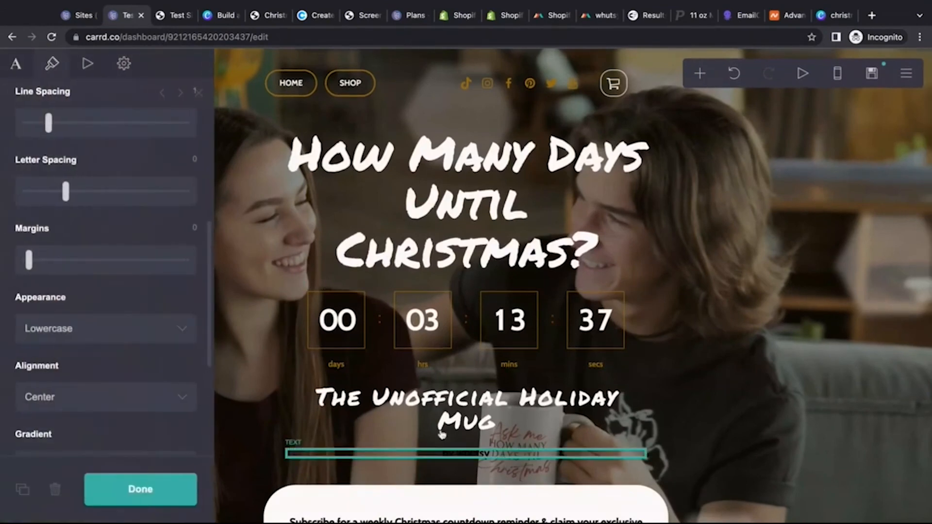
pyautogui.scroll(-4, 83, 255)
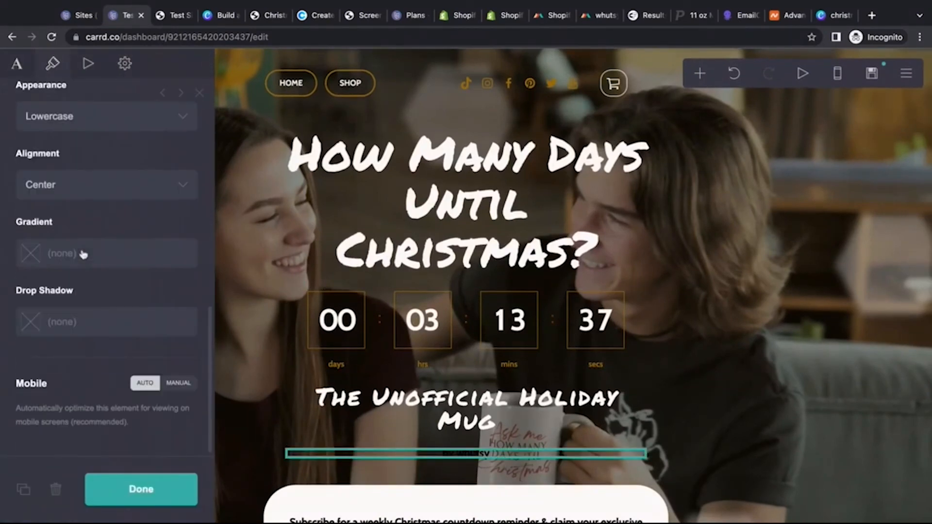
pyautogui.scroll(6, 87, 300)
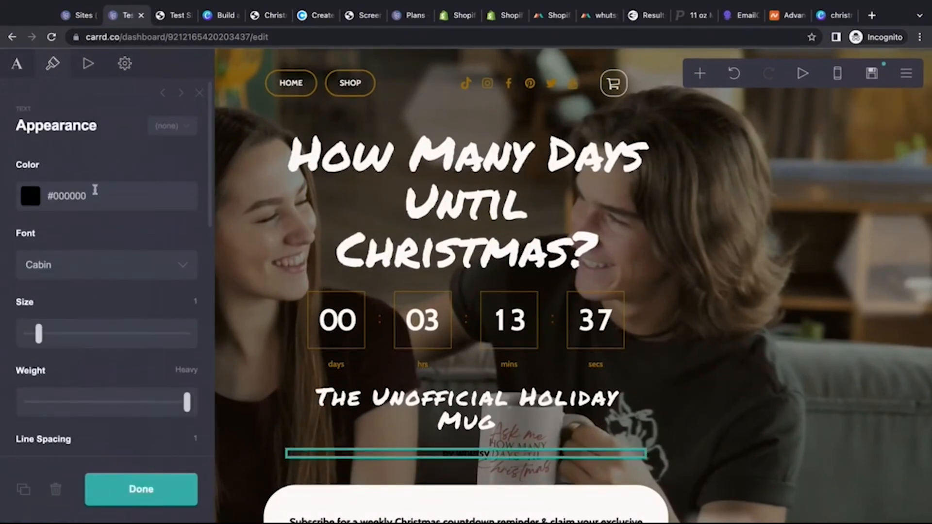
pyautogui.click(92, 195)
pyautogui.moveTo(63, 223); pyautogui.dragTo(45, 219)
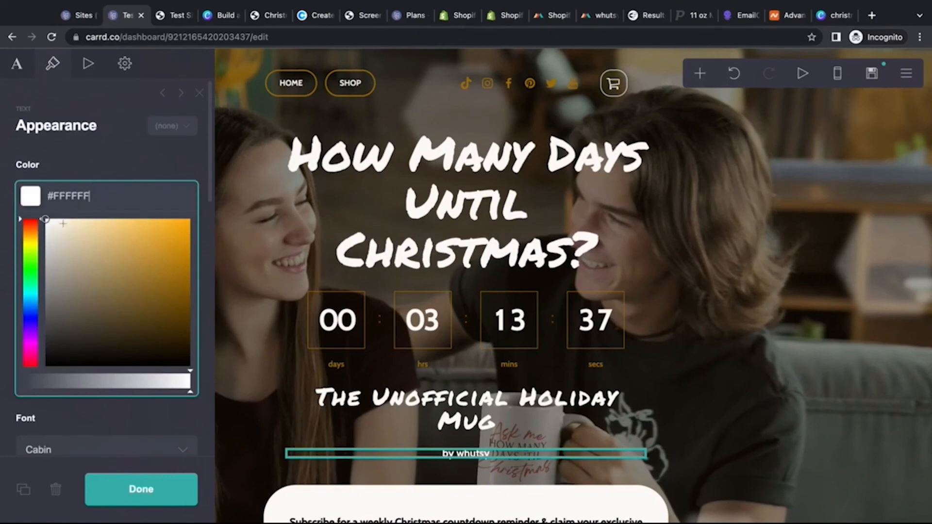
pyautogui.click(110, 168)
pyautogui.click(140, 490)
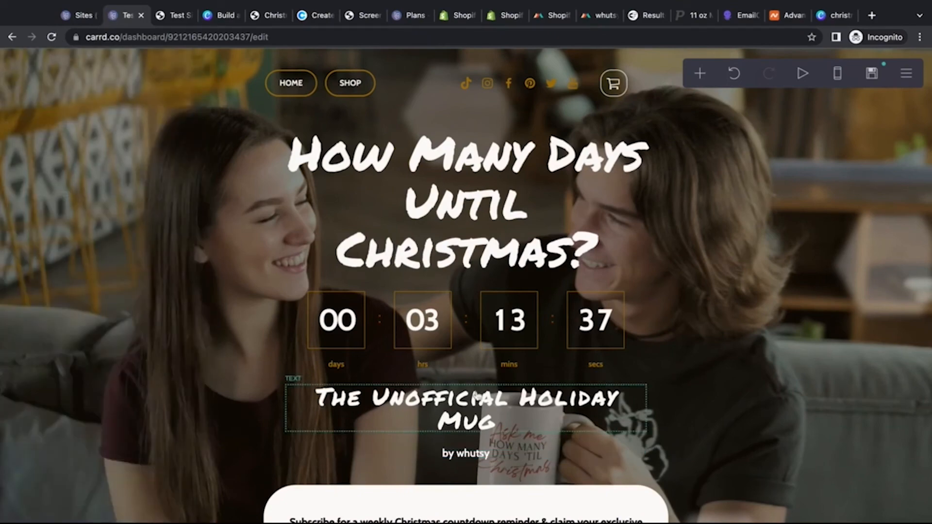
# Set the subscribe heading's On Visible animation to None and delete the bottom disclaimer text.
pyautogui.scroll(-4, 479, 396)
pyautogui.scroll(-3, 495, 378)
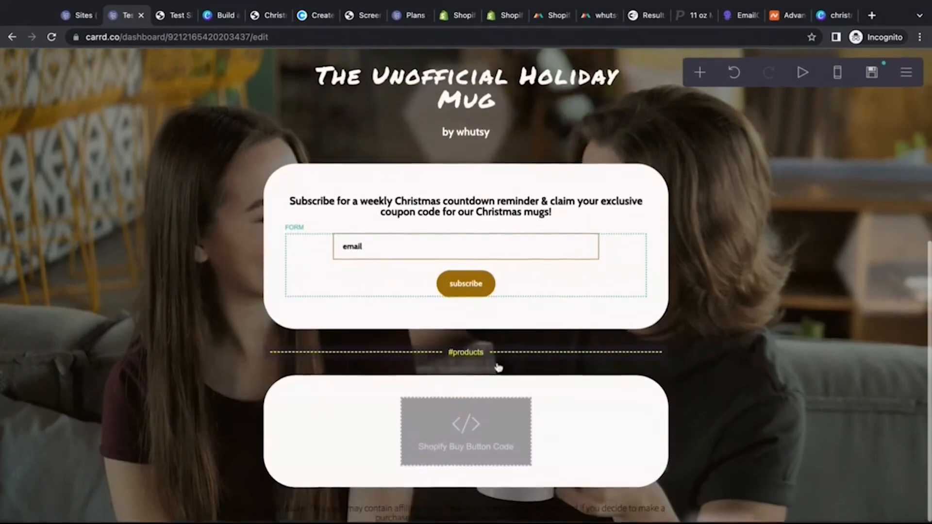
pyautogui.click(534, 190)
pyautogui.click(537, 210)
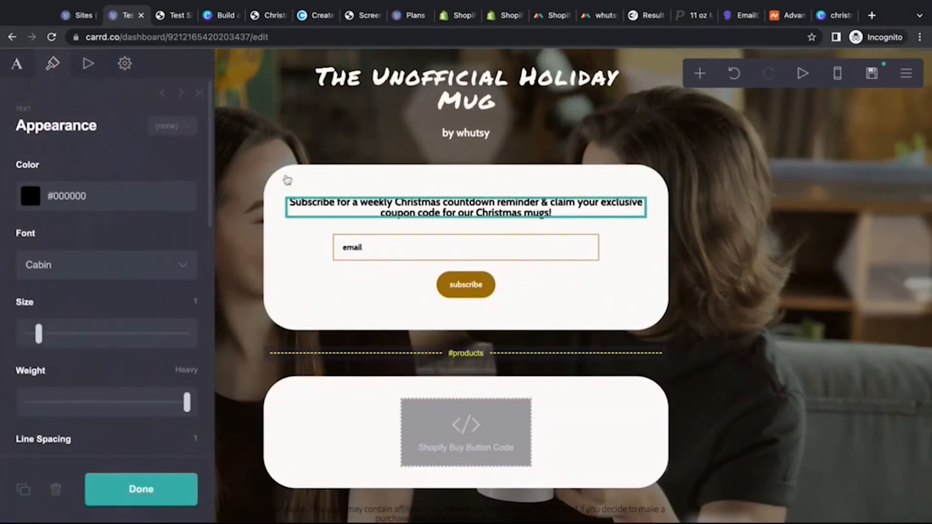
pyautogui.scroll(-5, 80, 256)
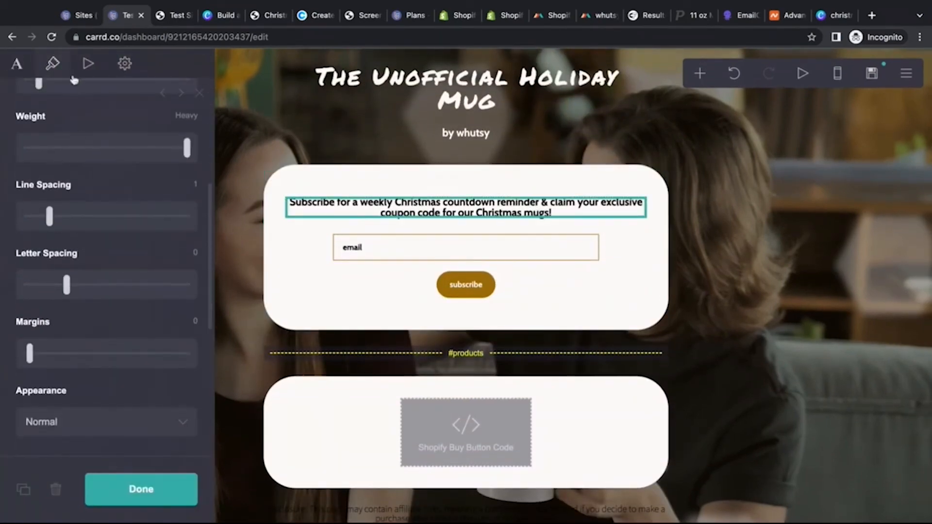
pyautogui.click(85, 71)
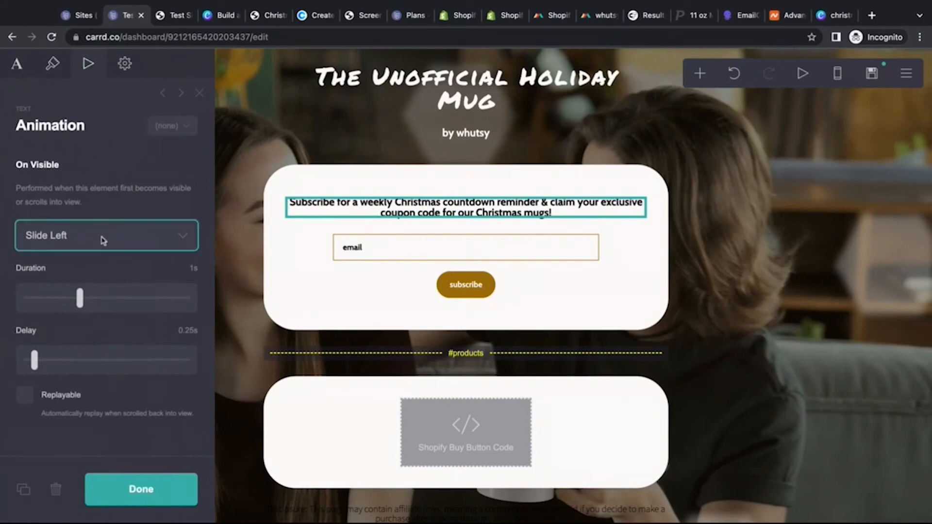
pyautogui.click(106, 235)
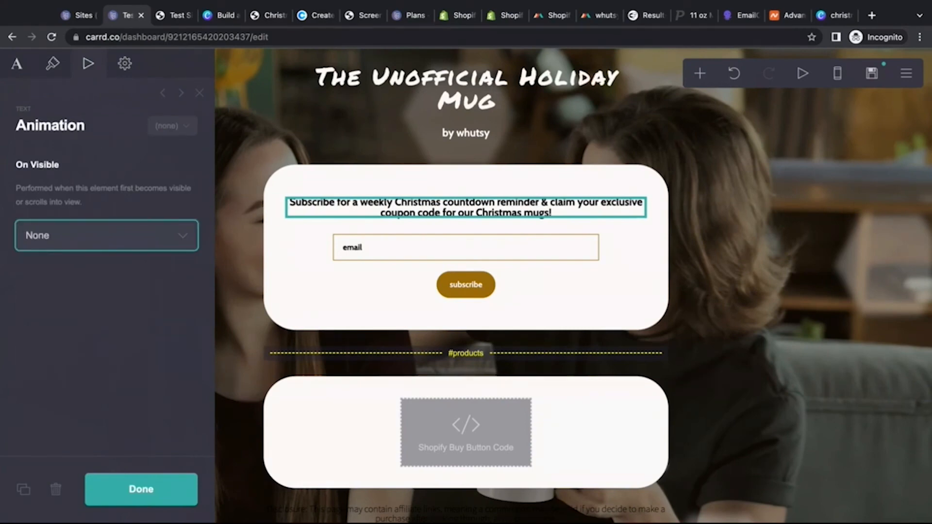
pyautogui.click(141, 490)
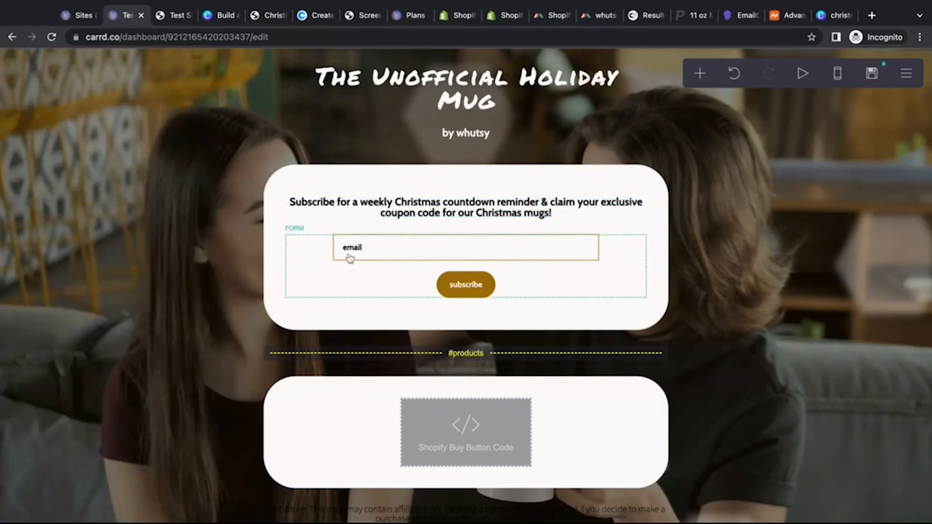
pyautogui.click(407, 515)
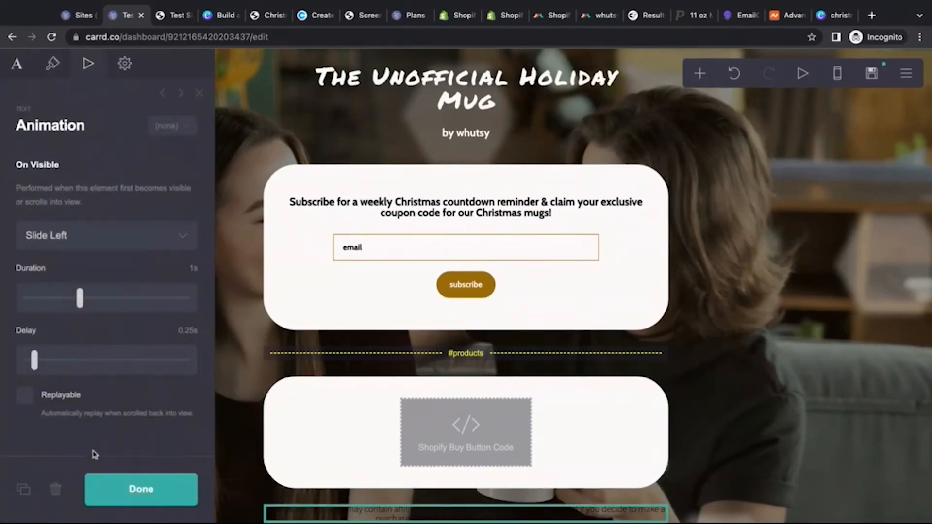
pyautogui.click(56, 490)
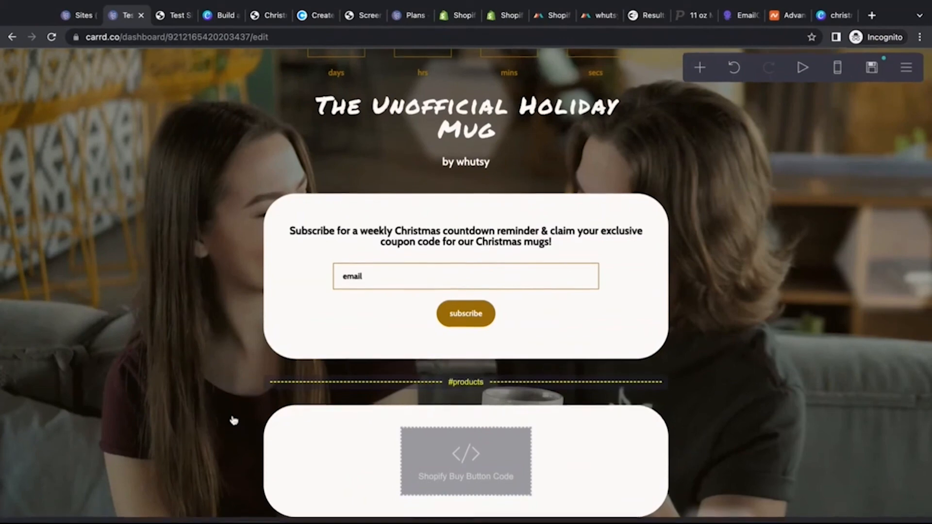
# Add a divider at the page bottom with margins of 7.125.
pyautogui.click(699, 74)
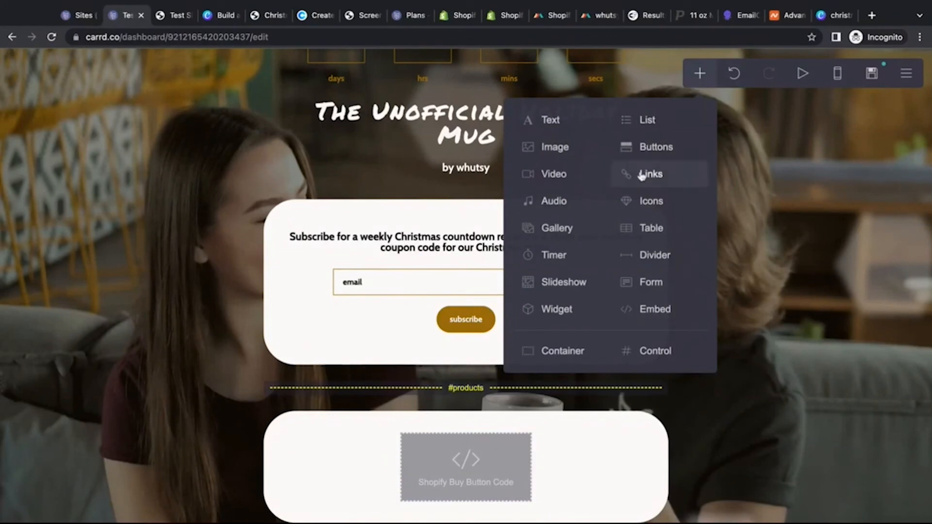
pyautogui.click(647, 256)
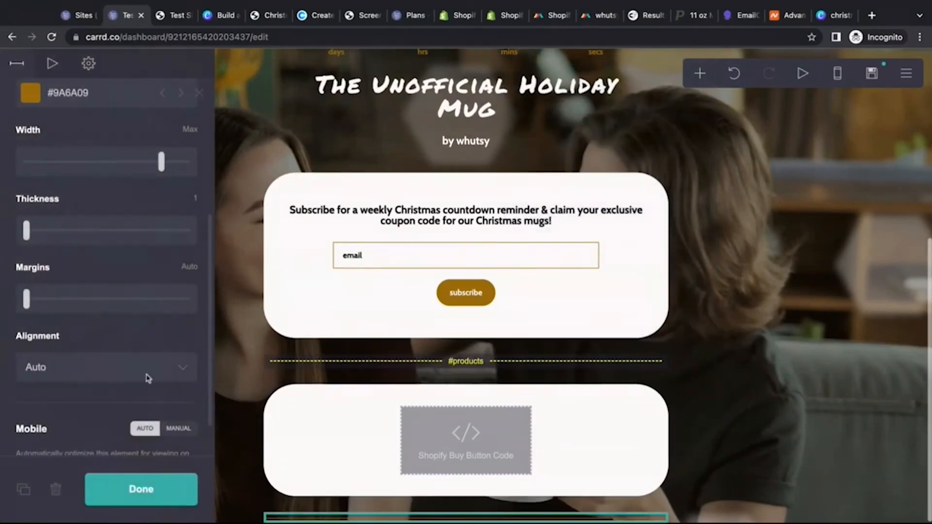
pyautogui.scroll(5, 133, 172)
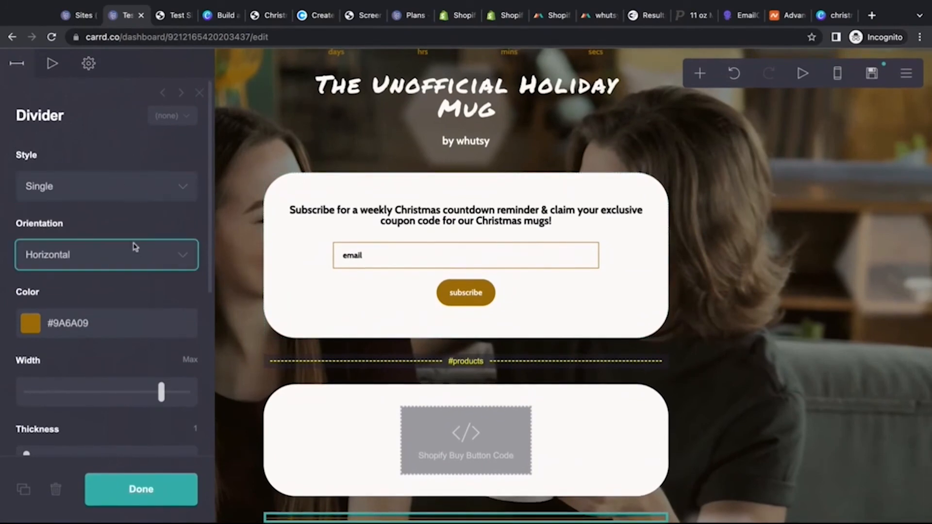
pyautogui.scroll(-3, 161, 411)
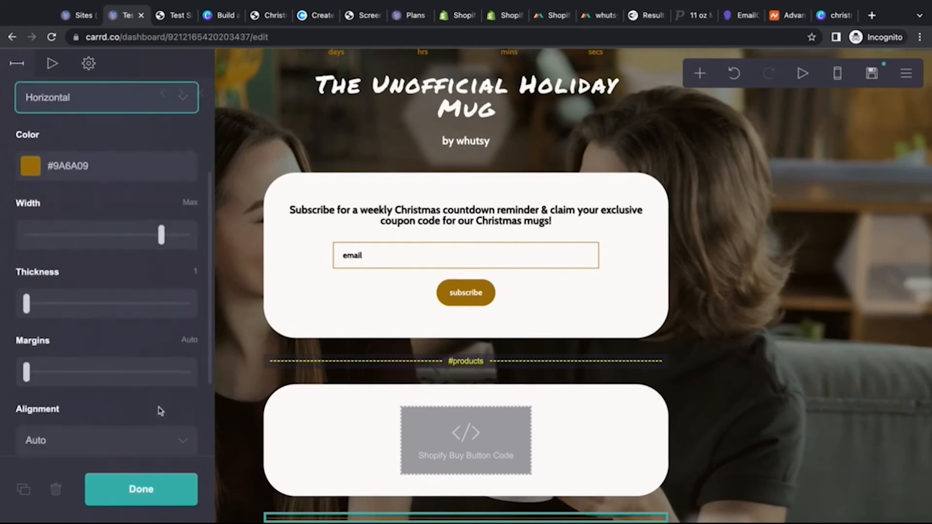
pyautogui.moveTo(26, 374); pyautogui.dragTo(122, 372)
# Make the divider invisible with the transparent colour #9A6A0900.
pyautogui.scroll(-2, 278, 387)
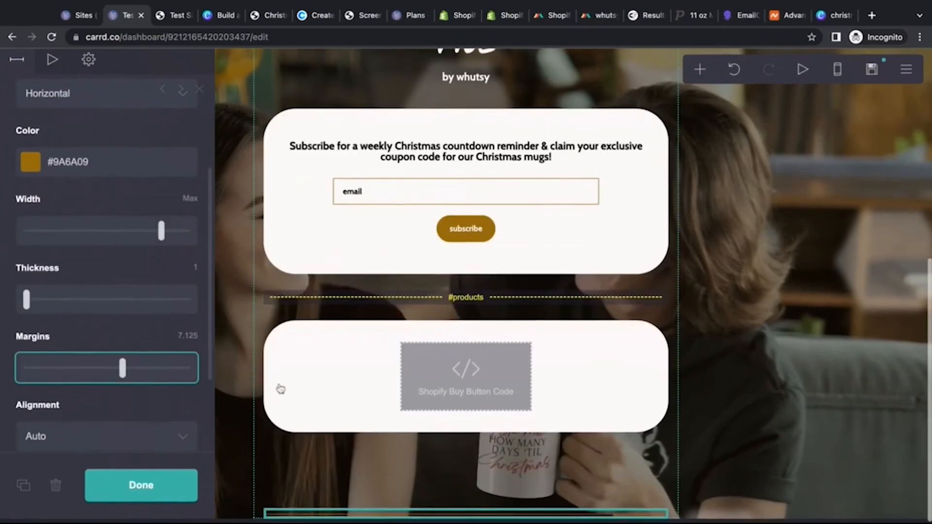
pyautogui.click(74, 165)
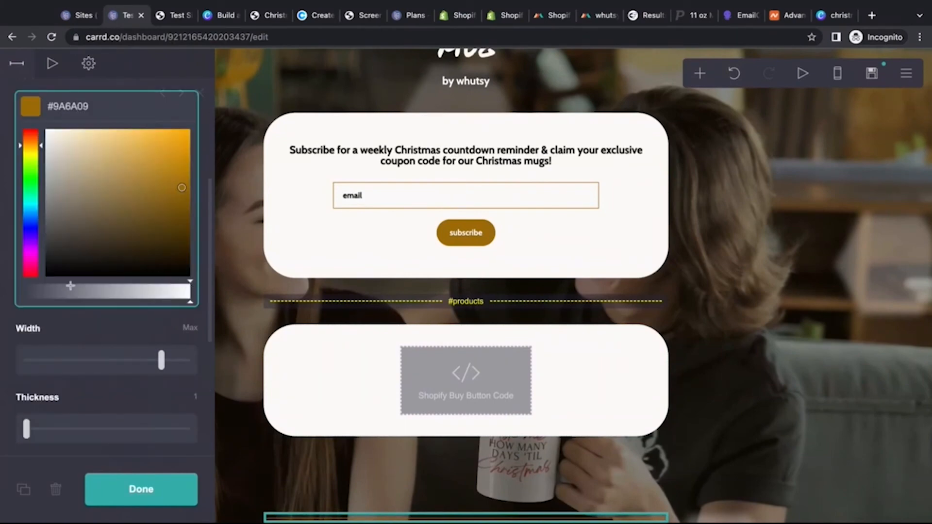
pyautogui.write('00')
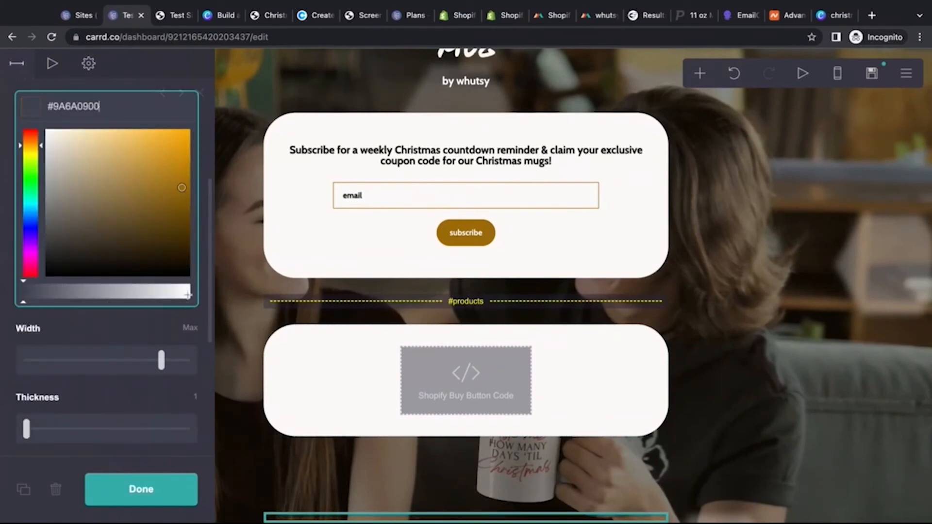
pyautogui.click(9, 328)
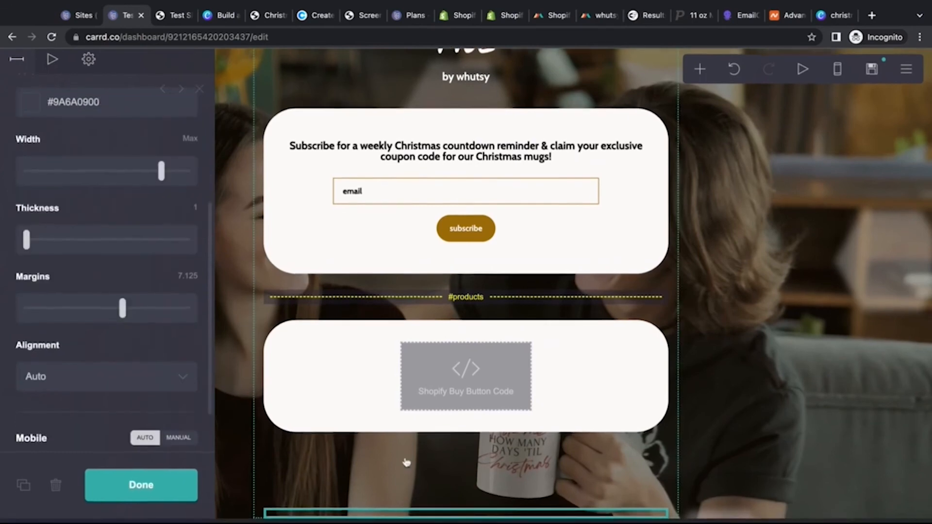
pyautogui.click(155, 490)
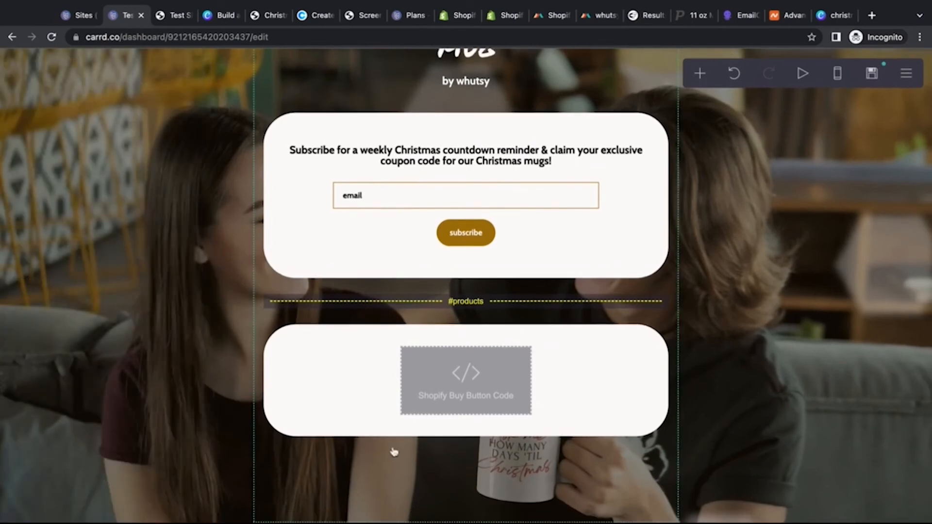
pyautogui.scroll(3, 389, 482)
pyautogui.scroll(-3, 389, 483)
pyautogui.scroll(1, 430, 494)
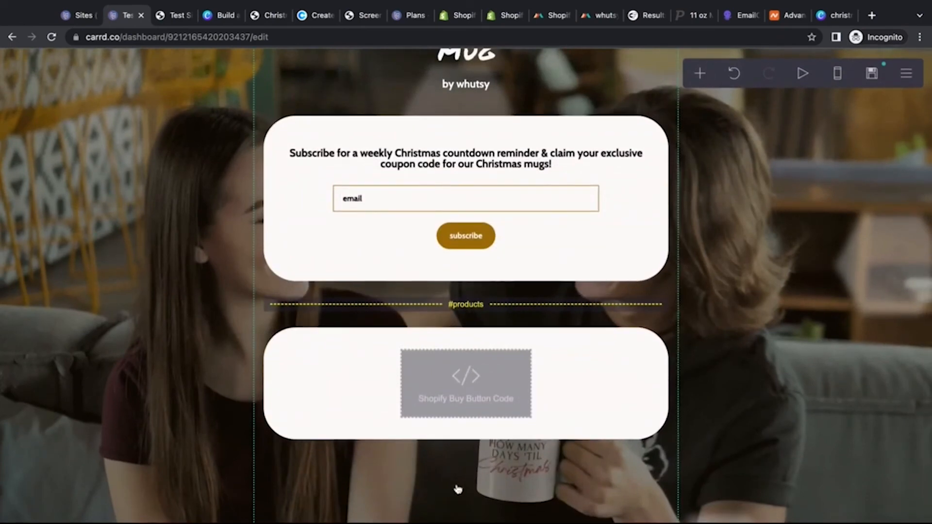
pyautogui.scroll(8, 741, 159)
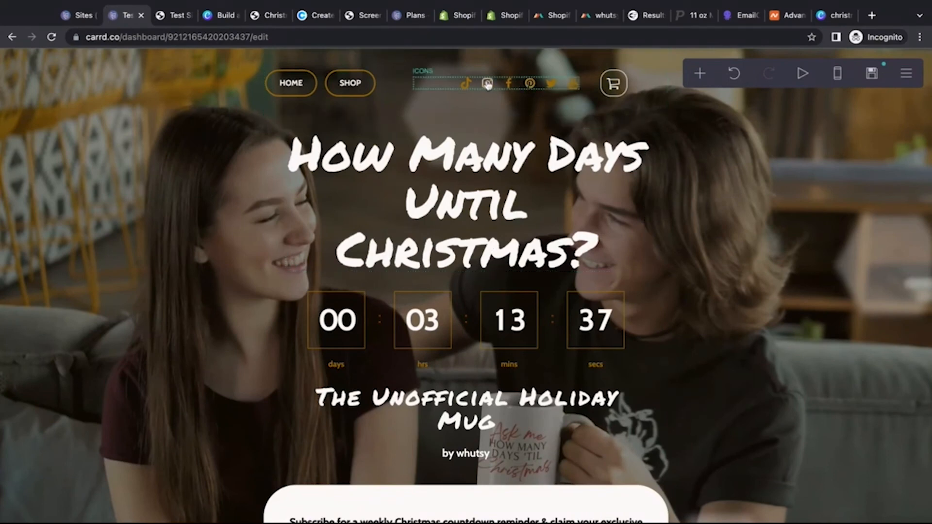
# Duplicate the social icons row and move it below the products section.
pyautogui.click(435, 86)
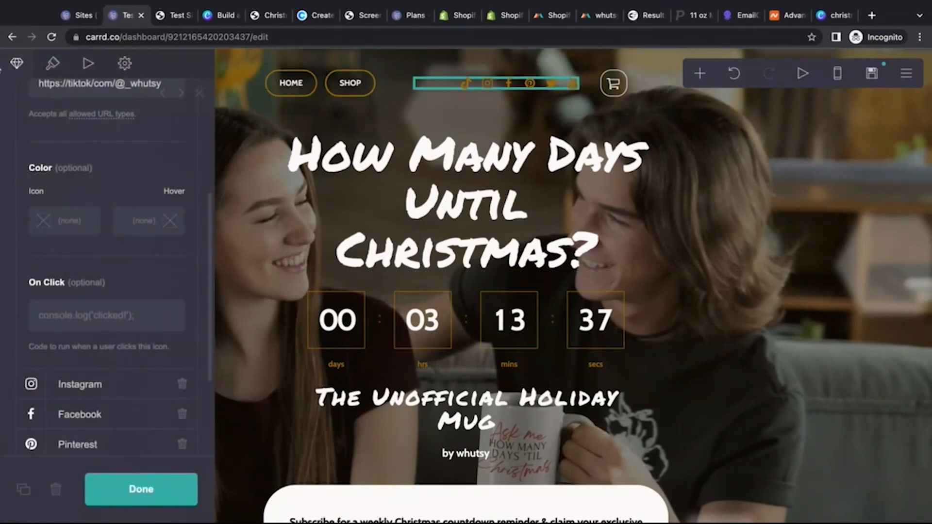
pyautogui.scroll(5, 33, 104)
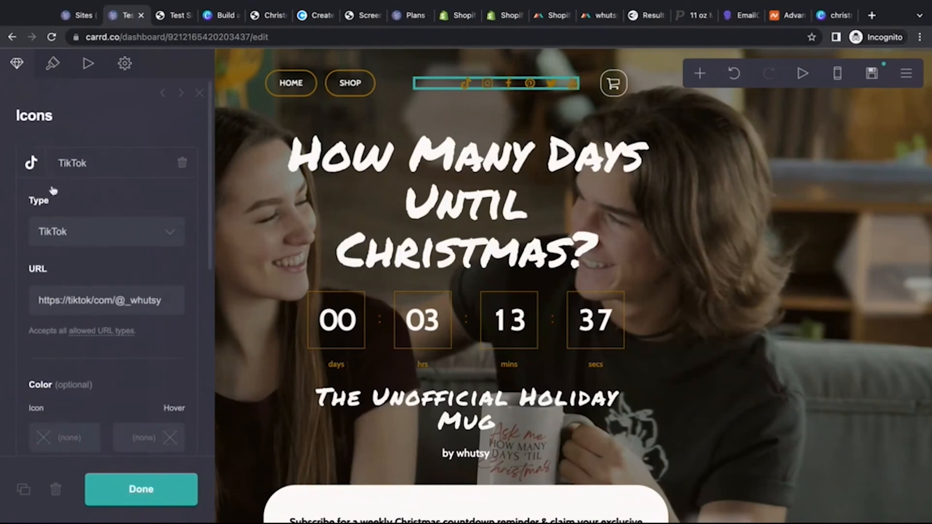
pyautogui.click(80, 171)
pyautogui.click(86, 196)
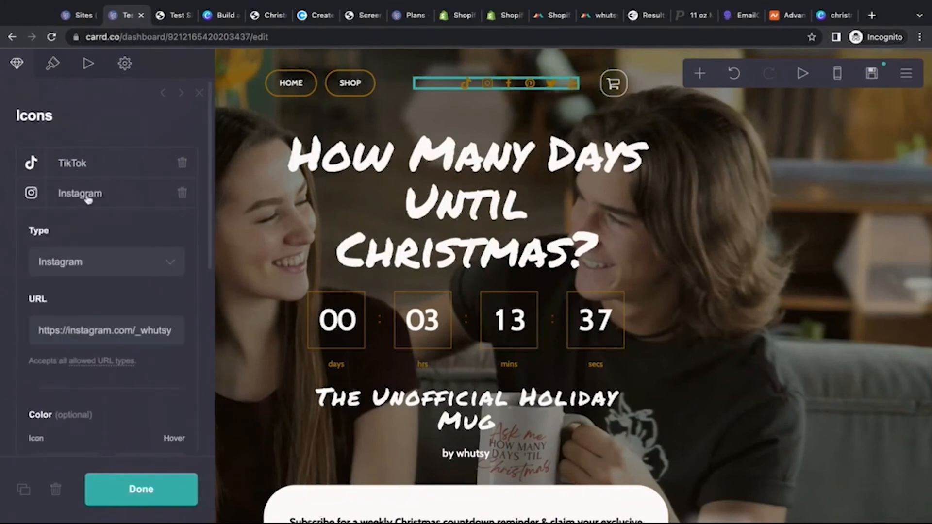
pyautogui.click(75, 201)
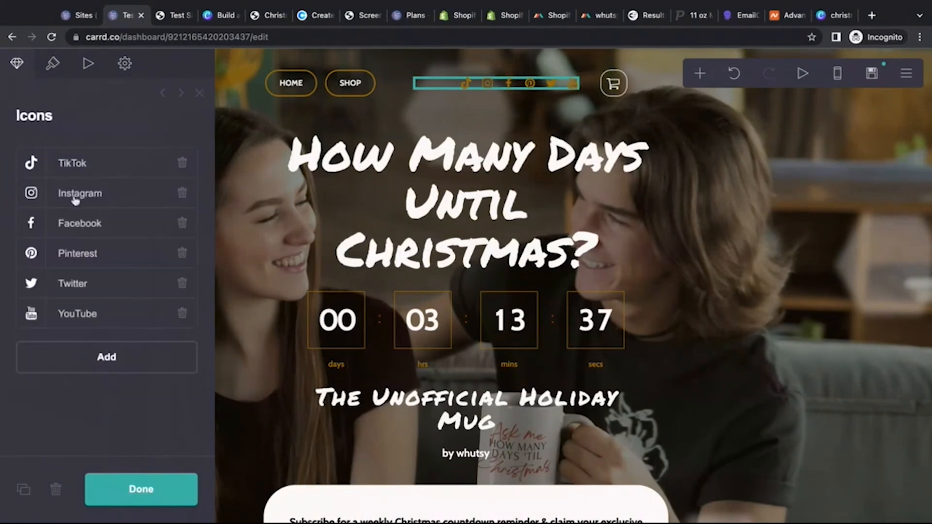
pyautogui.click(23, 491)
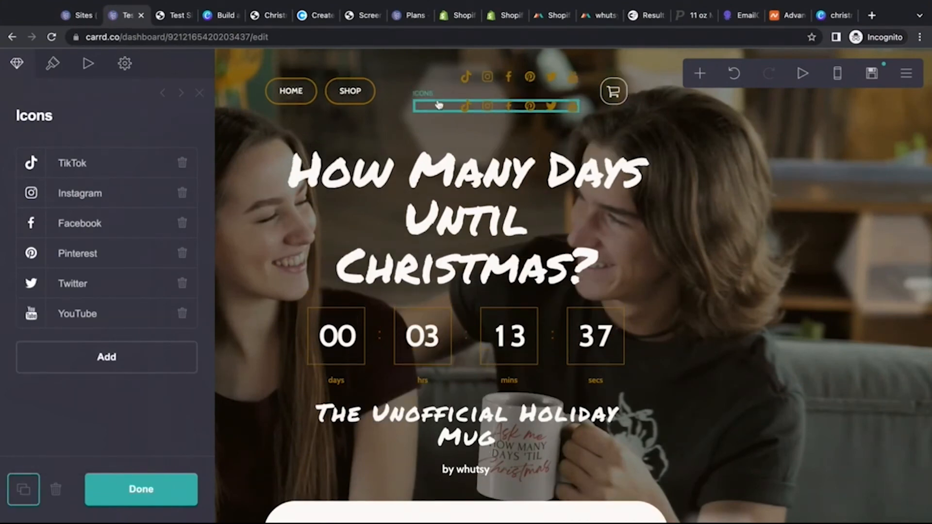
pyautogui.moveTo(438, 105); pyautogui.dragTo(424, 450)
pyautogui.scroll(-3, 424, 451)
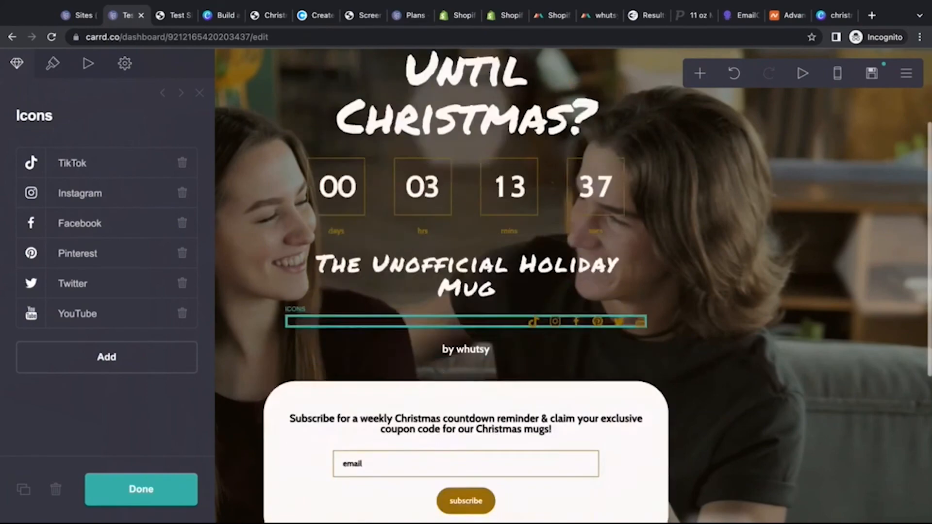
pyautogui.scroll(-4, 494, 117)
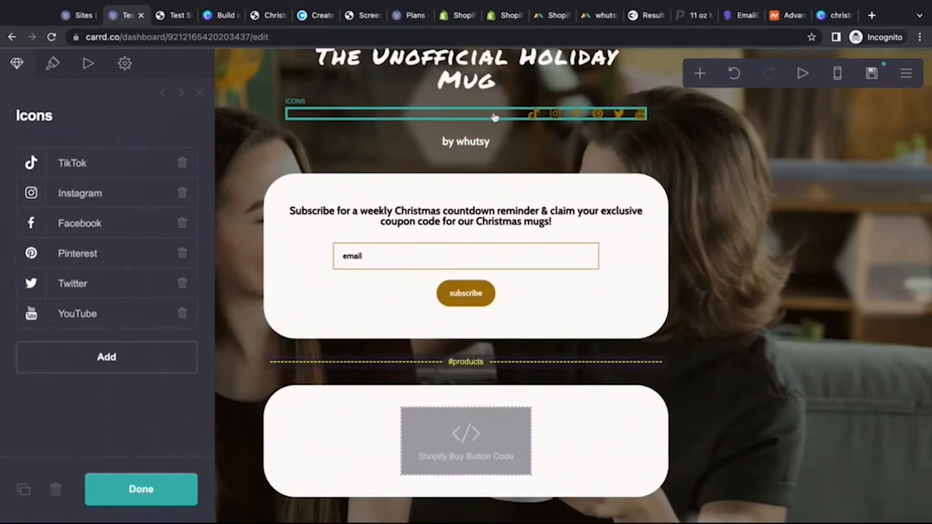
pyautogui.moveTo(494, 117); pyautogui.dragTo(525, 501)
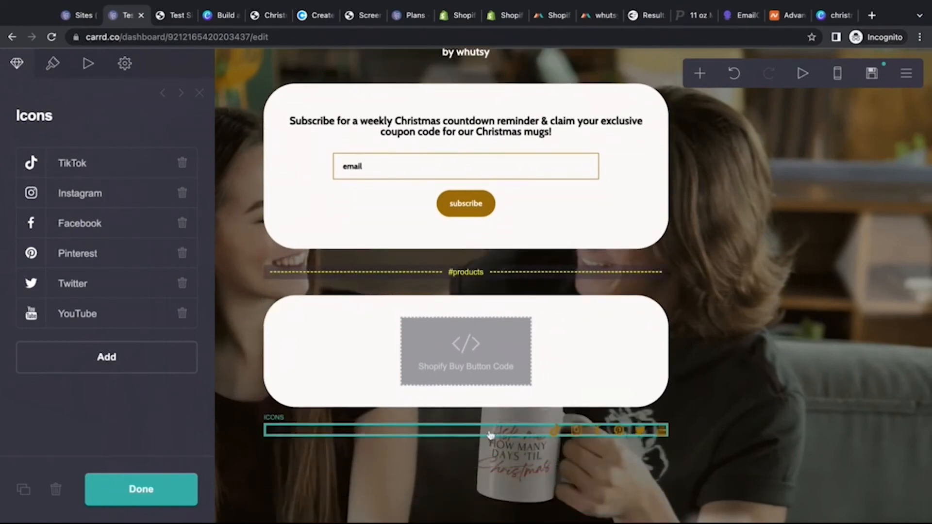
# Centre the icons row and enlarge the icons to size 2.
pyautogui.click(54, 65)
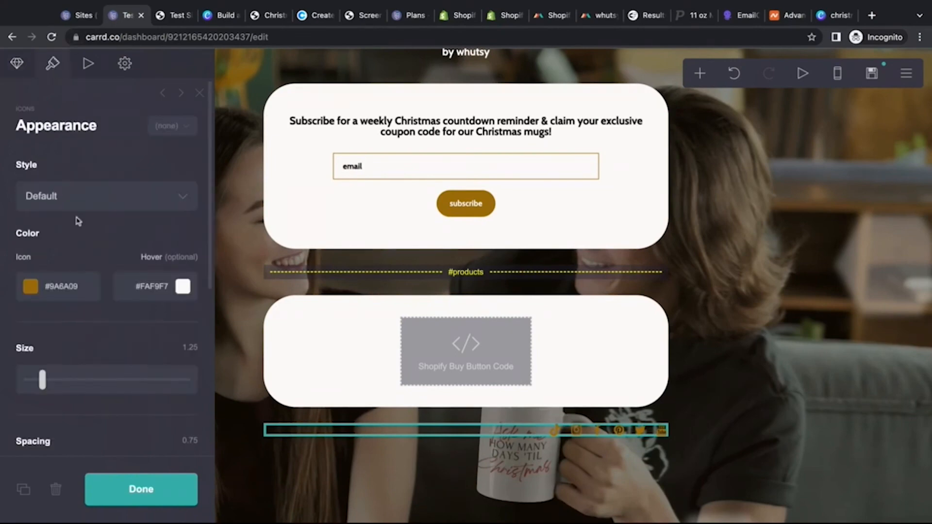
pyautogui.scroll(-6, 80, 296)
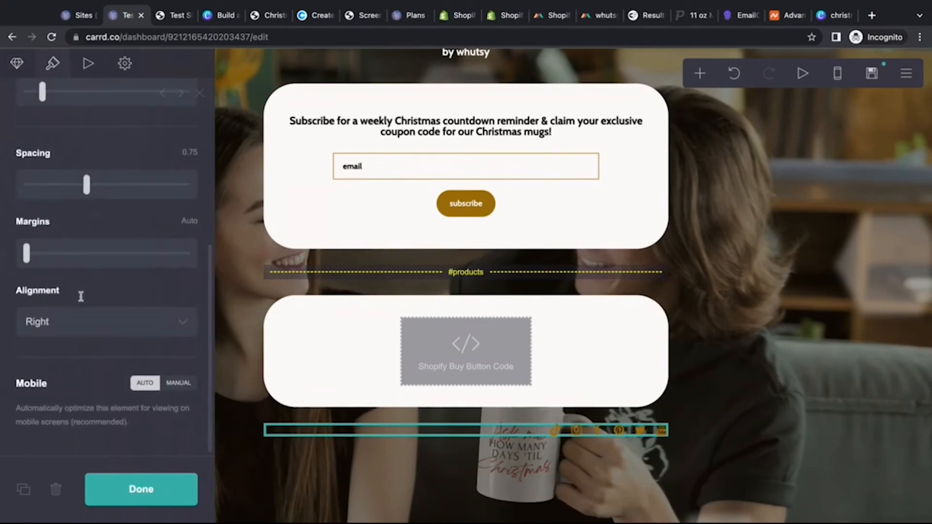
pyautogui.click(81, 330)
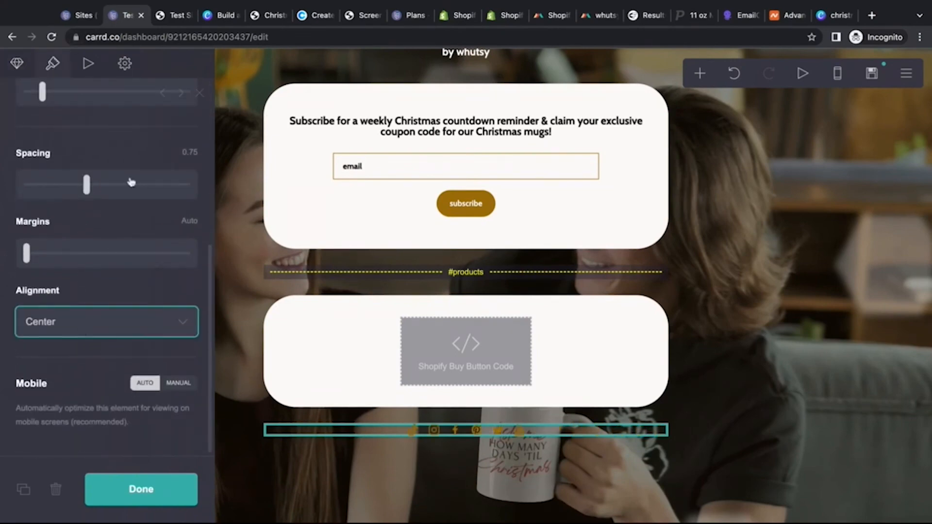
pyautogui.scroll(4, 131, 181)
pyautogui.moveTo(45, 296); pyautogui.dragTo(58, 297)
# Colour the icons #F2F2F2 with a #87692D gold hover colour.
pyautogui.scroll(2, 62, 244)
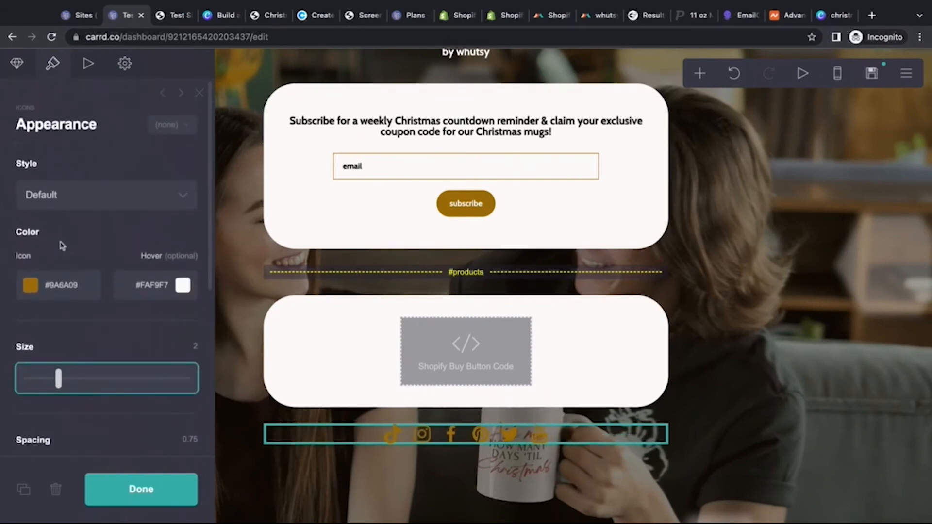
pyautogui.click(68, 285)
pyautogui.doubleClick(68, 285)
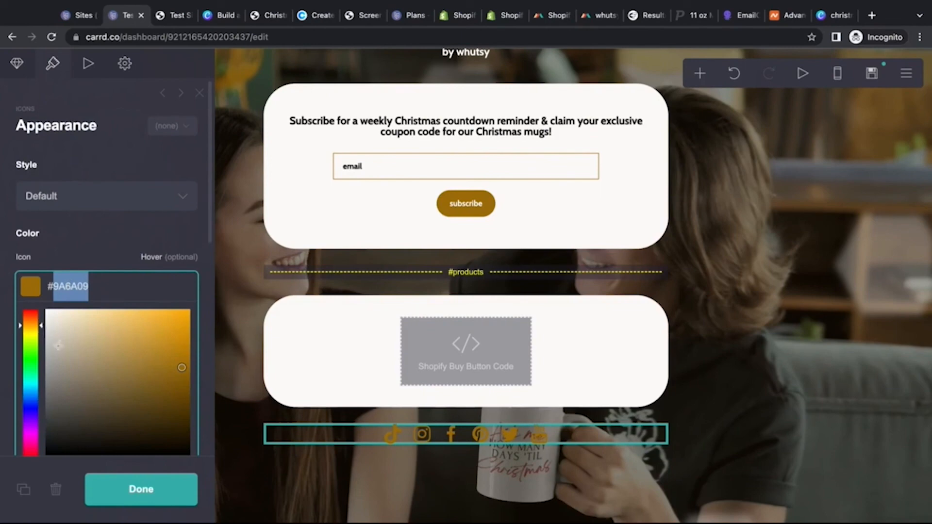
pyautogui.write('F2F2F2')
pyautogui.click(93, 248)
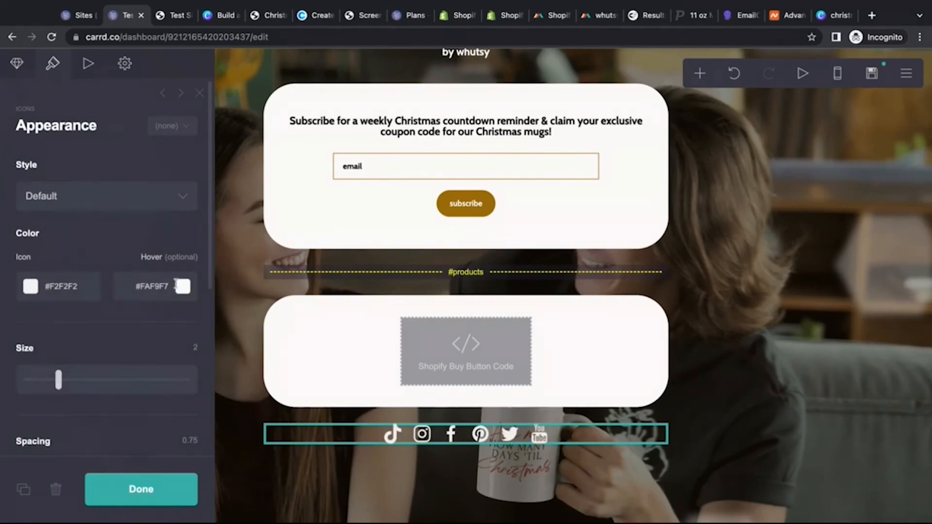
pyautogui.click(177, 284)
pyautogui.click(146, 327)
pyautogui.click(120, 370)
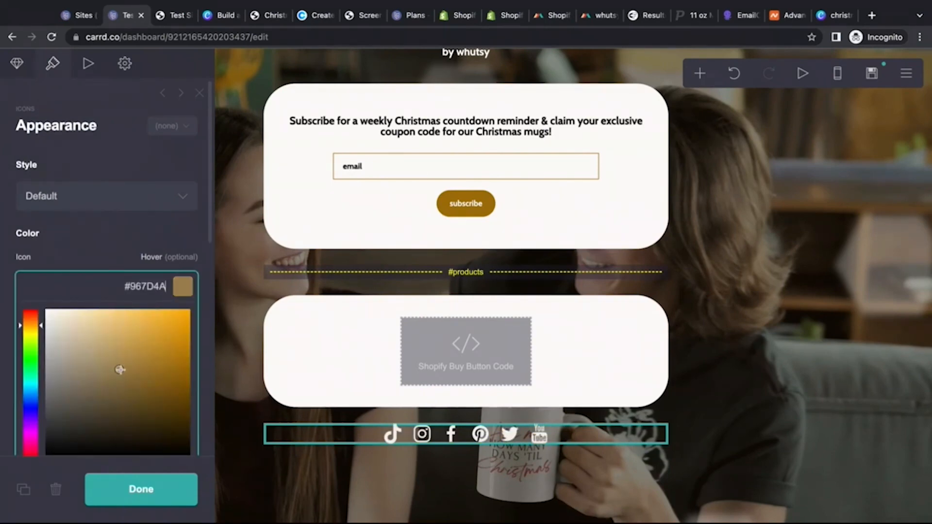
pyautogui.click(143, 379)
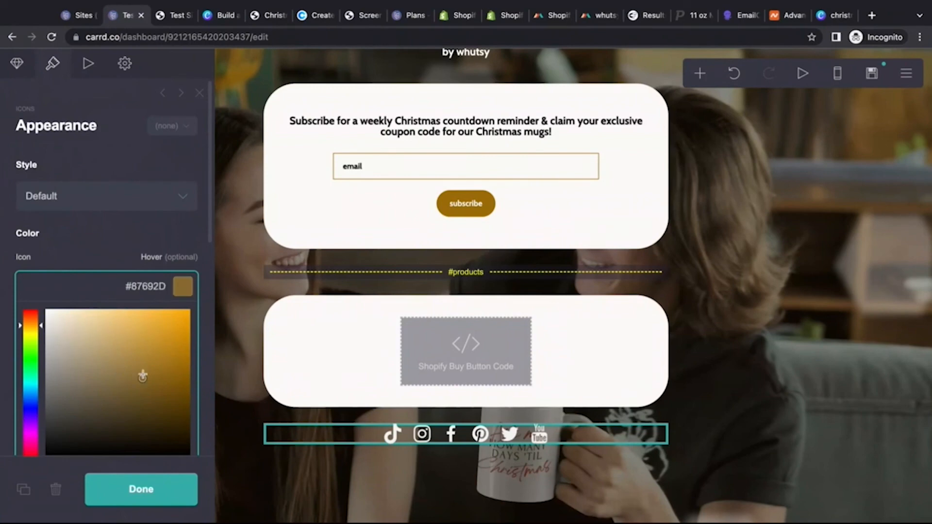
pyautogui.click(102, 256)
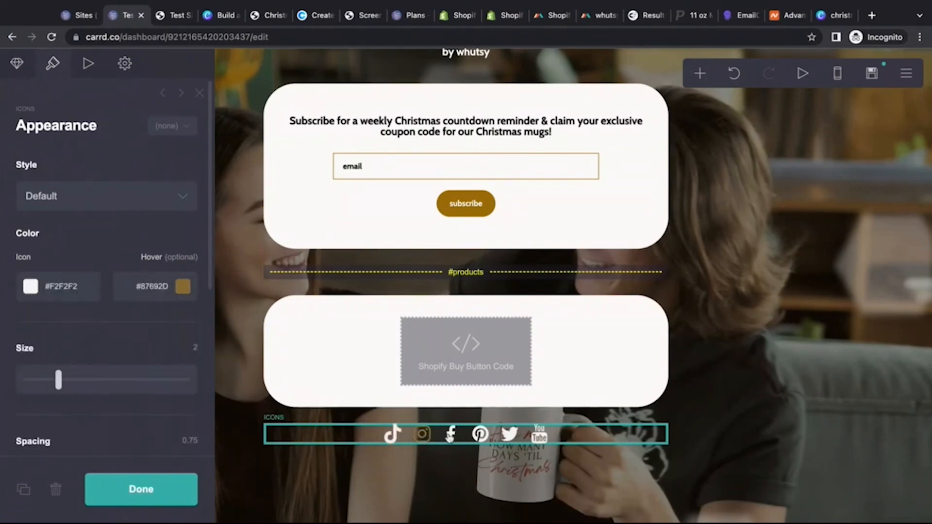
pyautogui.click(141, 491)
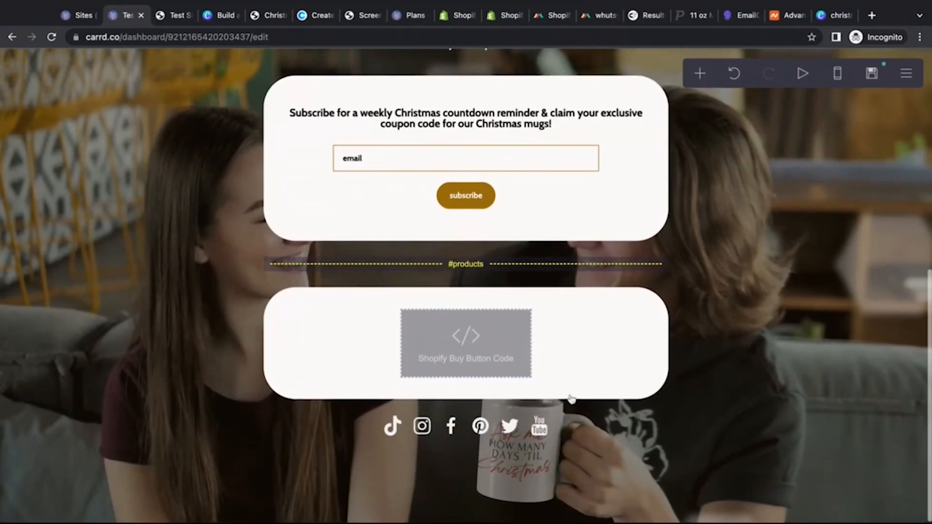
# Select the signup form, then its subscribe heading text to show the heading's settings.
pyautogui.scroll(8, 500, 426)
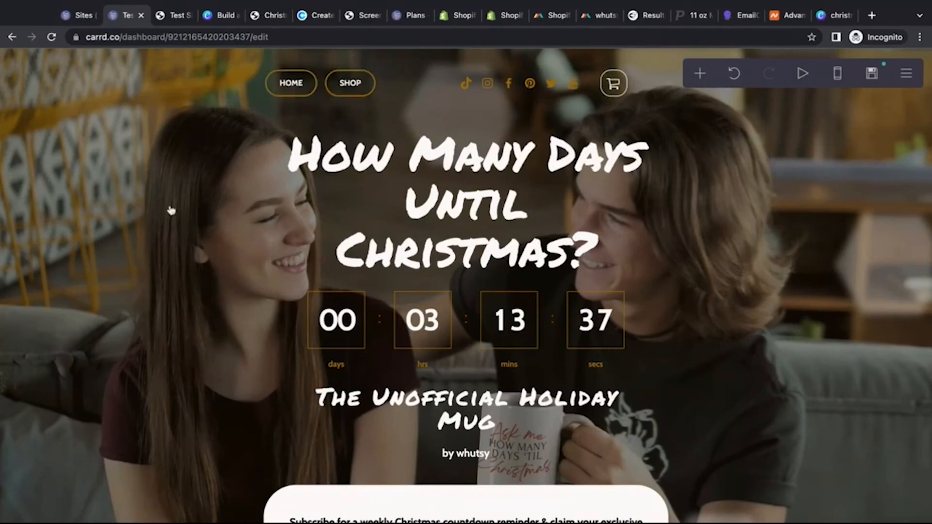
pyautogui.scroll(-2, 171, 210)
pyautogui.scroll(-5, 171, 210)
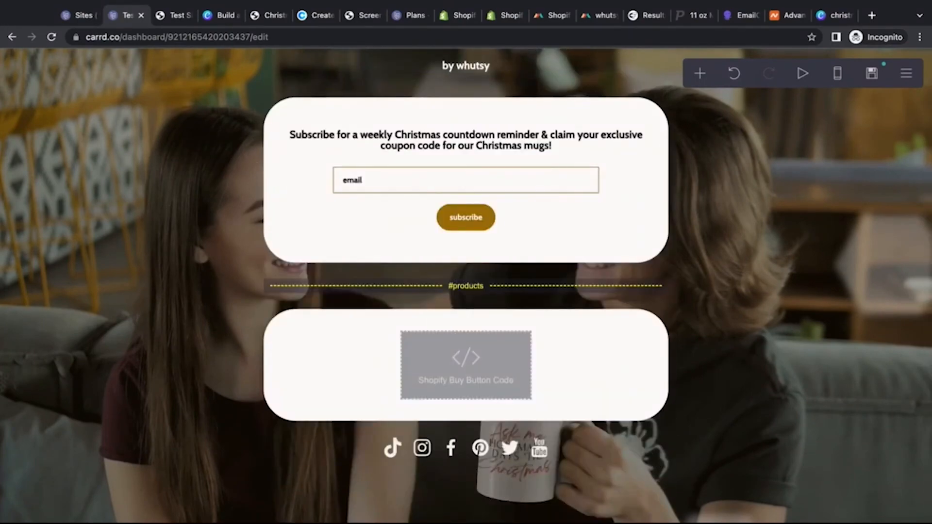
pyautogui.click(368, 214)
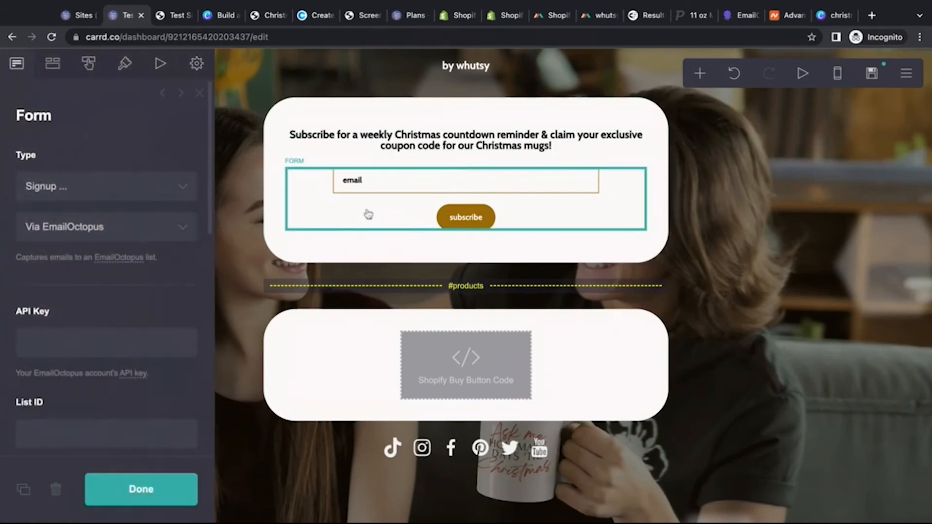
pyautogui.click(331, 142)
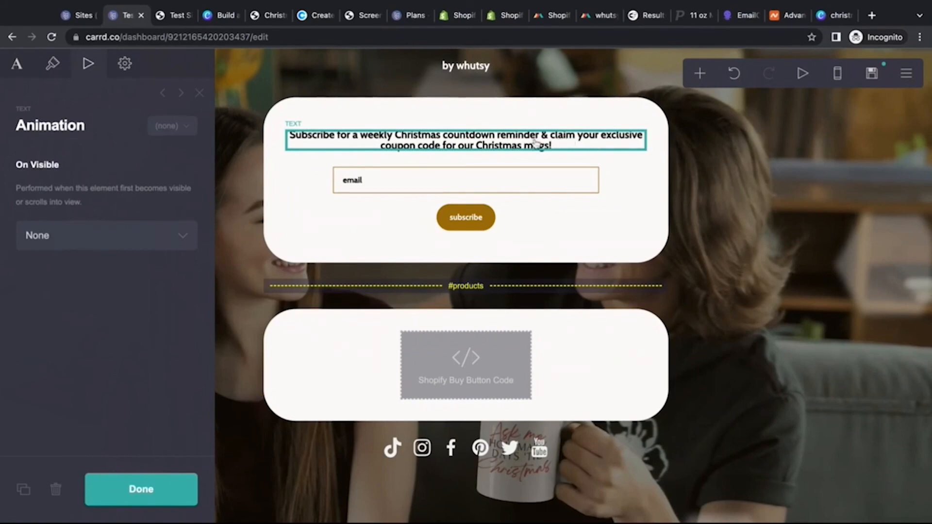
pyautogui.scroll(1, 534, 143)
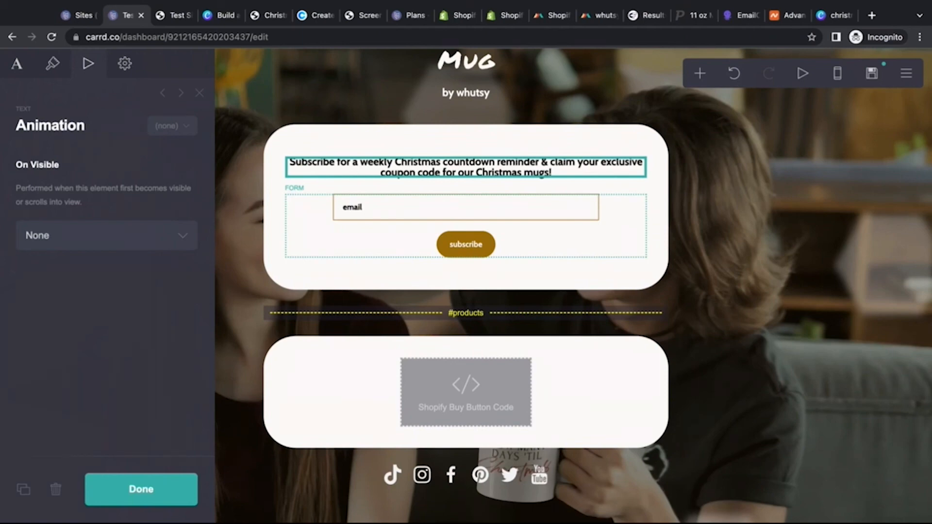
# Leave the Shopify Buy Button flow, go to Discounts and start a new discount code.
pyautogui.click(498, 22)
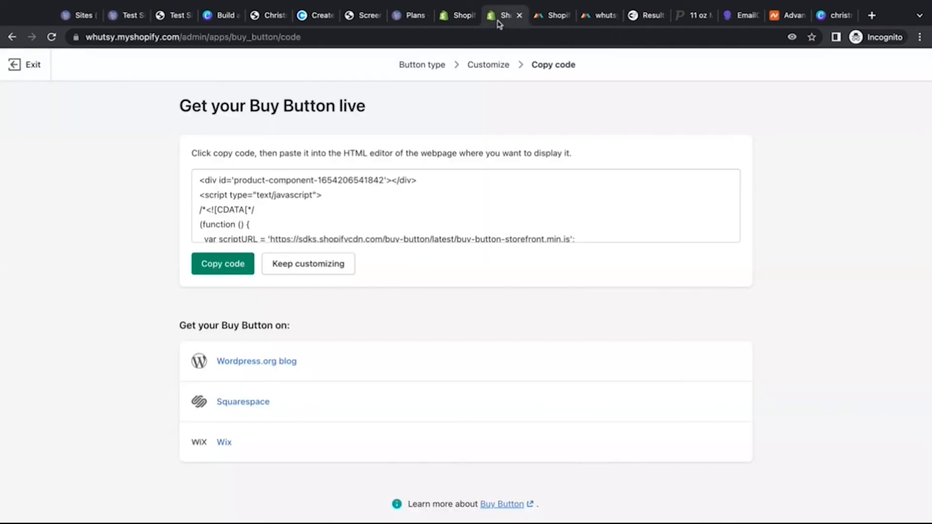
pyautogui.click(31, 75)
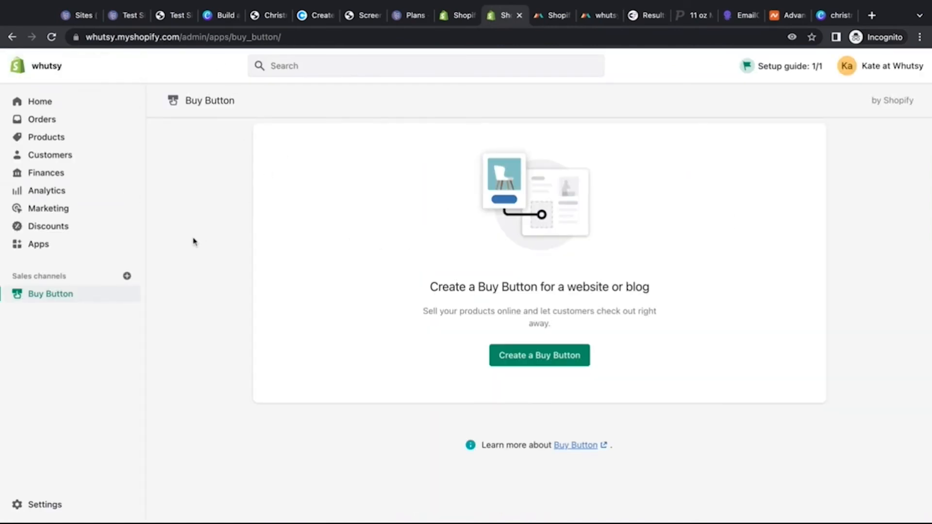
pyautogui.click(51, 226)
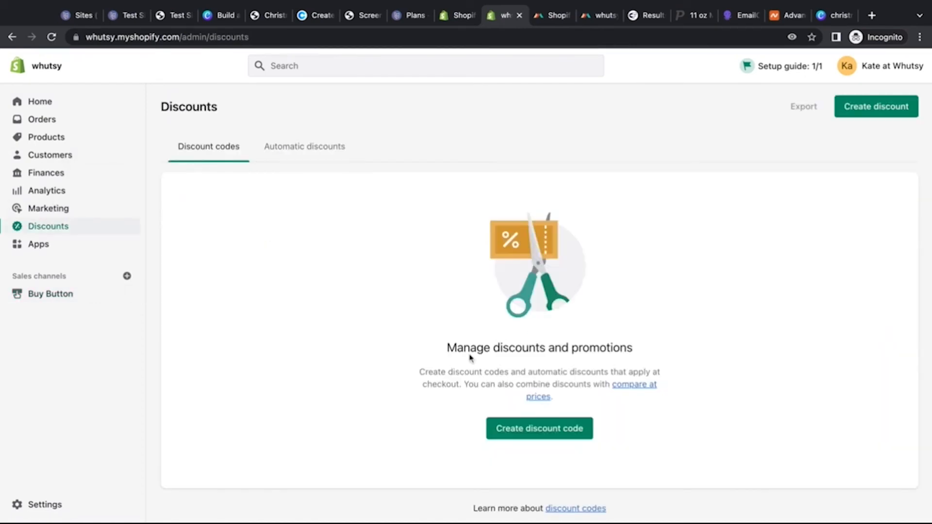
pyautogui.click(553, 421)
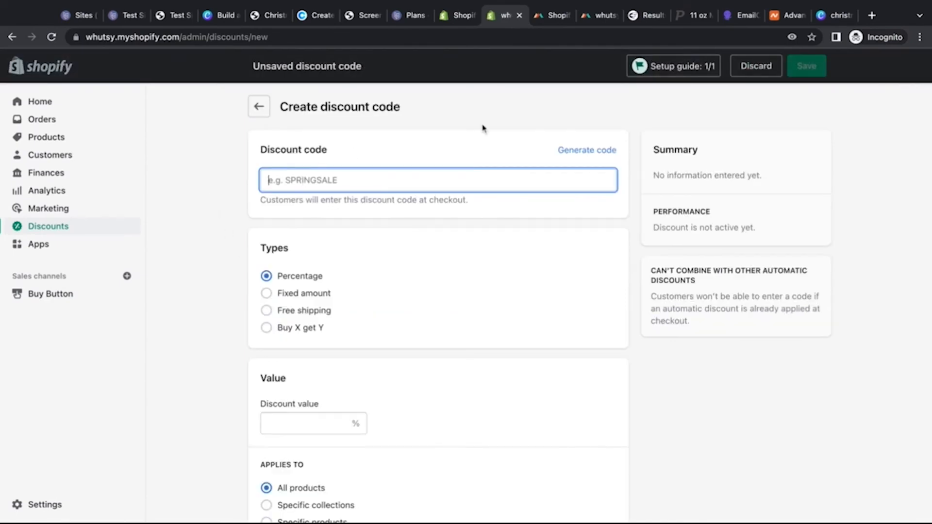
# Name the discount code XMASMUGS15 and give it a 15% value.
pyautogui.click(558, 150)
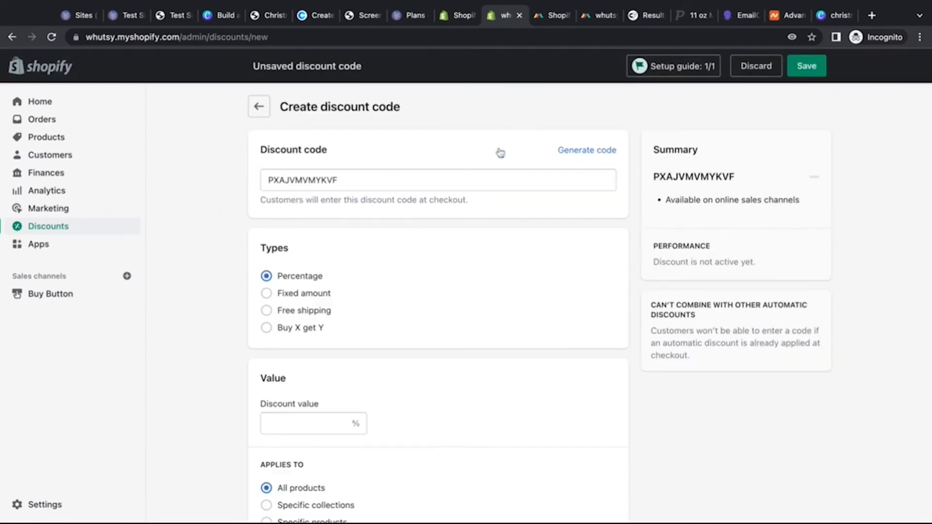
pyautogui.doubleClick(394, 181)
pyautogui.write('C')
pyautogui.press('BackSpace')
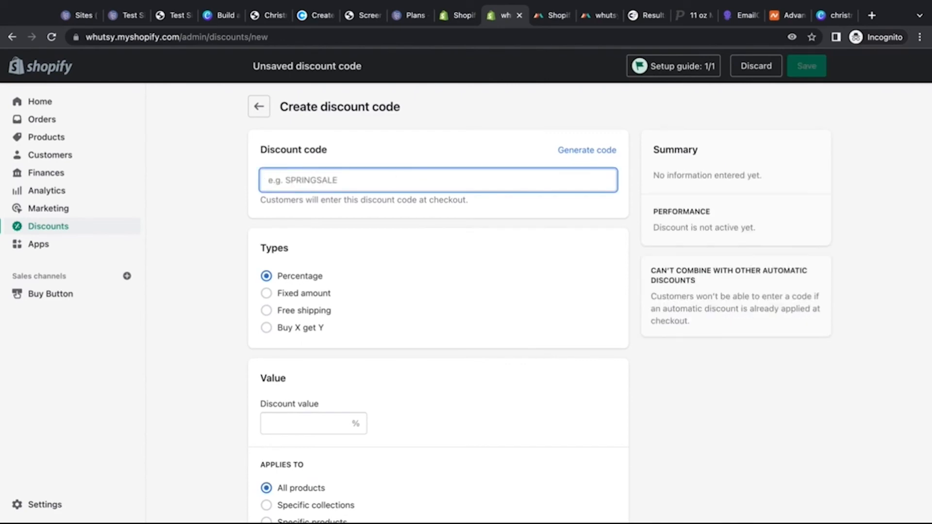
pyautogui.write('XMASMUGS')
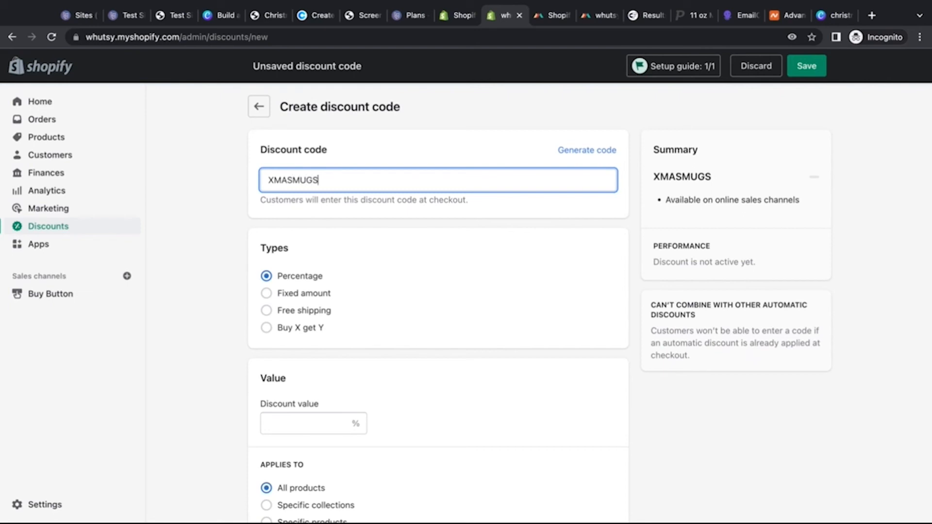
pyautogui.write('15')
pyautogui.click(566, 224)
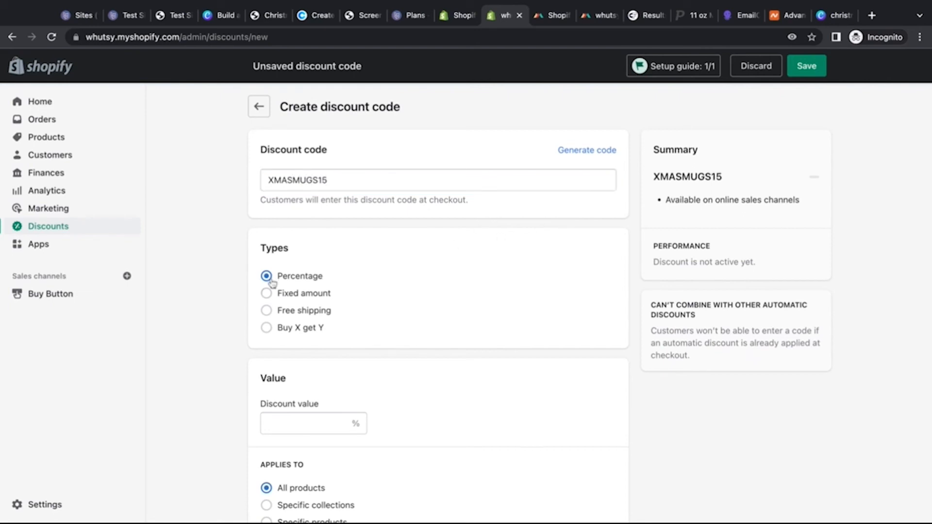
pyautogui.scroll(-2, 274, 283)
pyautogui.click(288, 340)
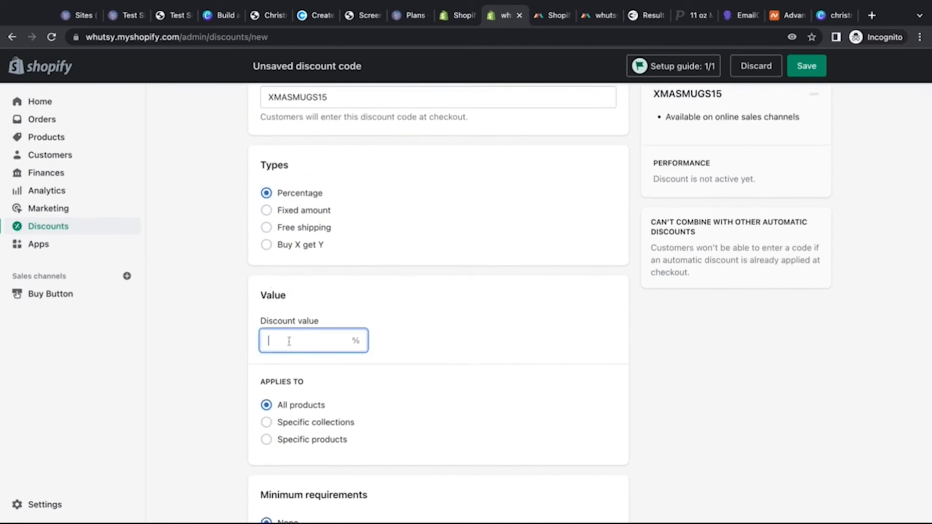
pyautogui.write('15')
pyautogui.click(483, 388)
# Save the discount, copy XMASMUGS15 from the banner, and return to the Carrd editor.
pyautogui.scroll(-2, 482, 388)
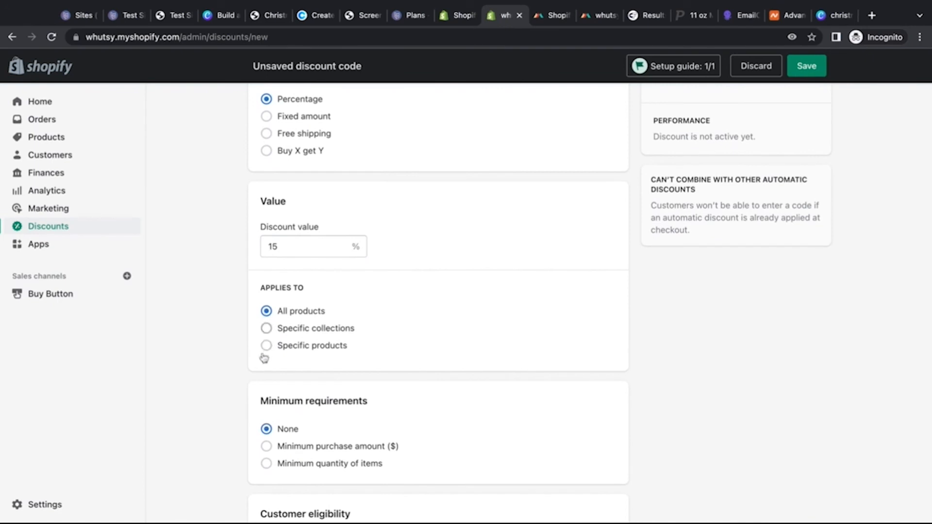
pyautogui.scroll(-2, 258, 371)
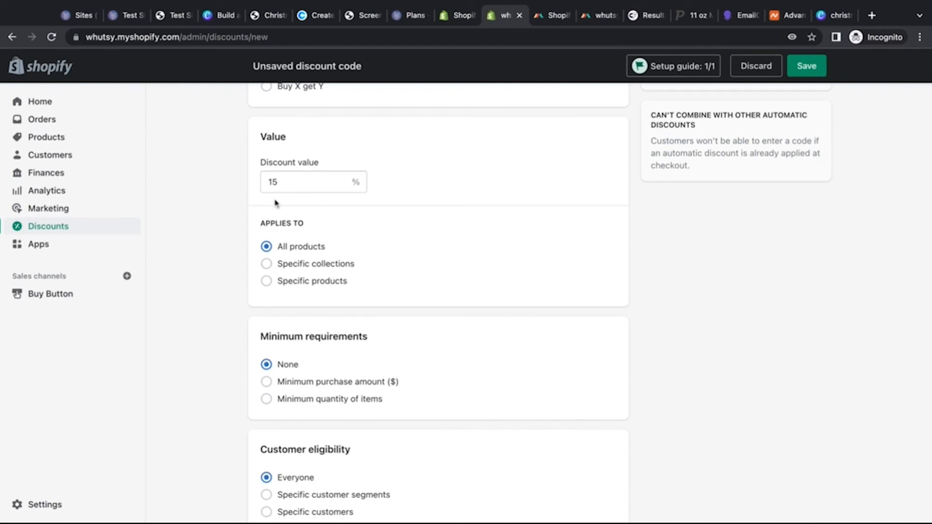
pyautogui.scroll(-3, 224, 338)
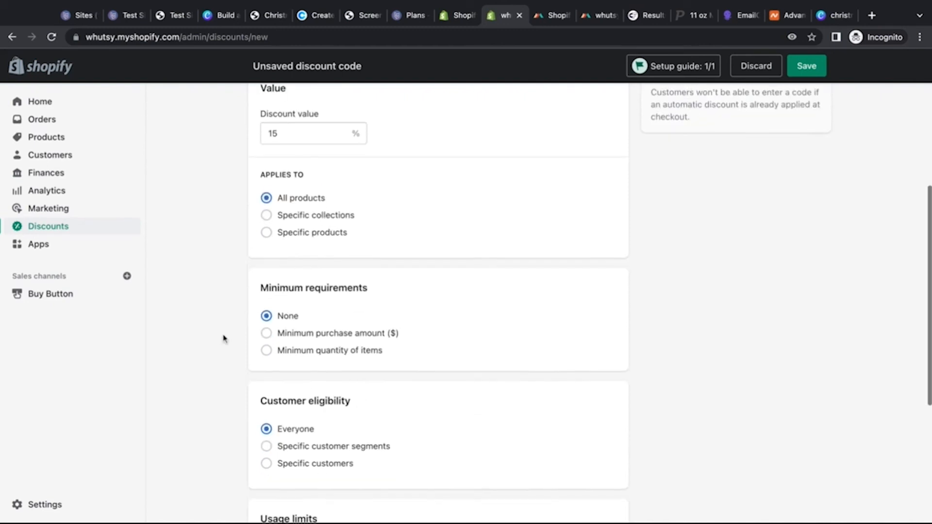
pyautogui.scroll(-3, 272, 319)
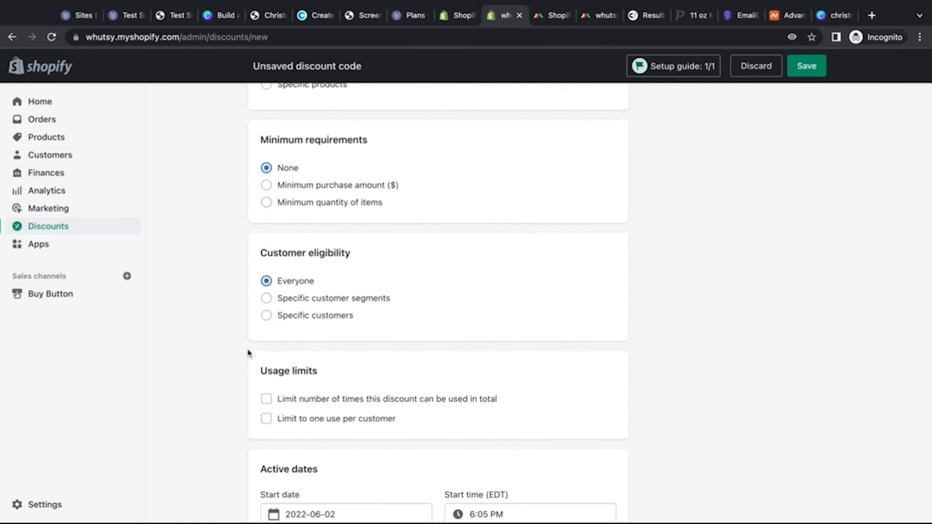
pyautogui.scroll(-2, 249, 352)
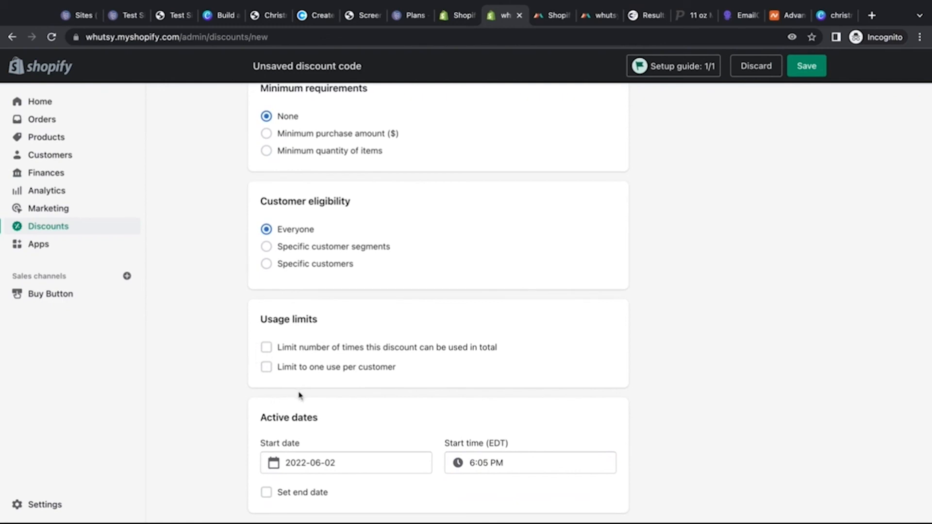
pyautogui.scroll(-2, 299, 393)
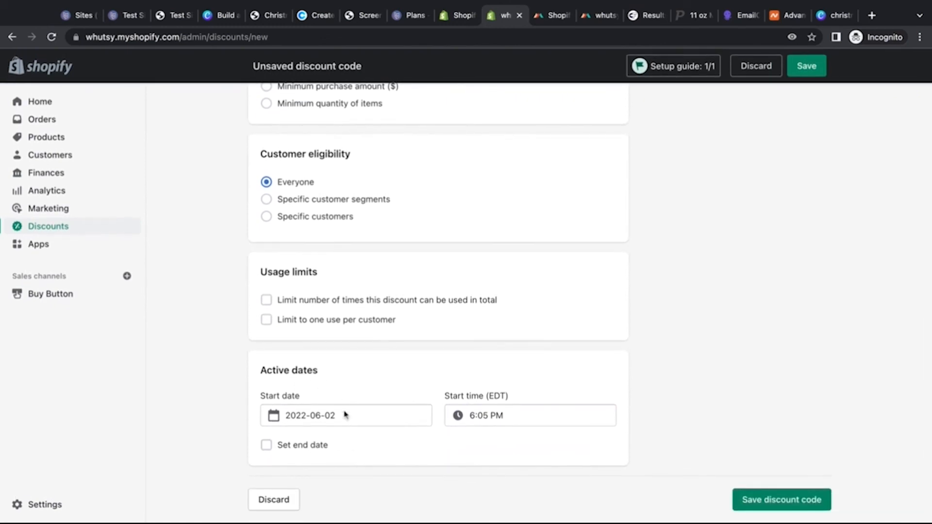
pyautogui.click(783, 500)
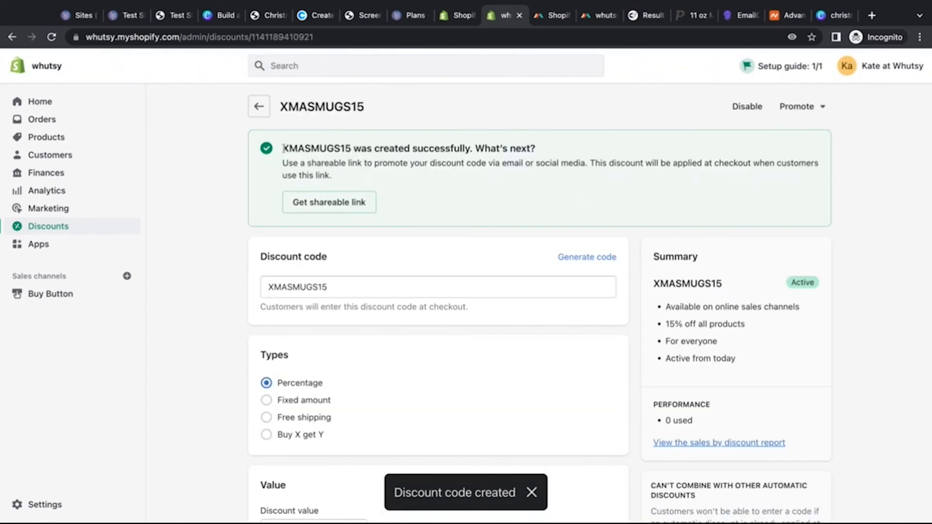
pyautogui.moveTo(283, 148); pyautogui.dragTo(352, 148)
pyautogui.press('super+c')
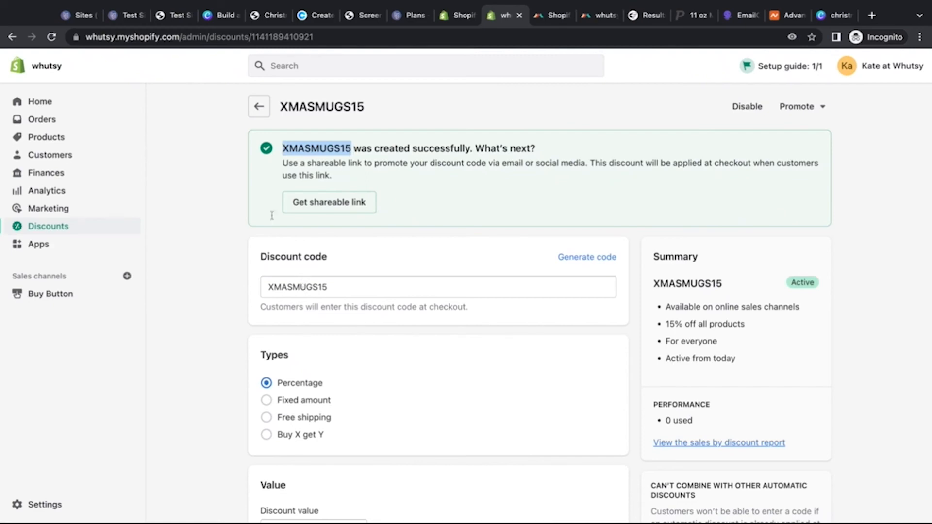
pyautogui.click(128, 17)
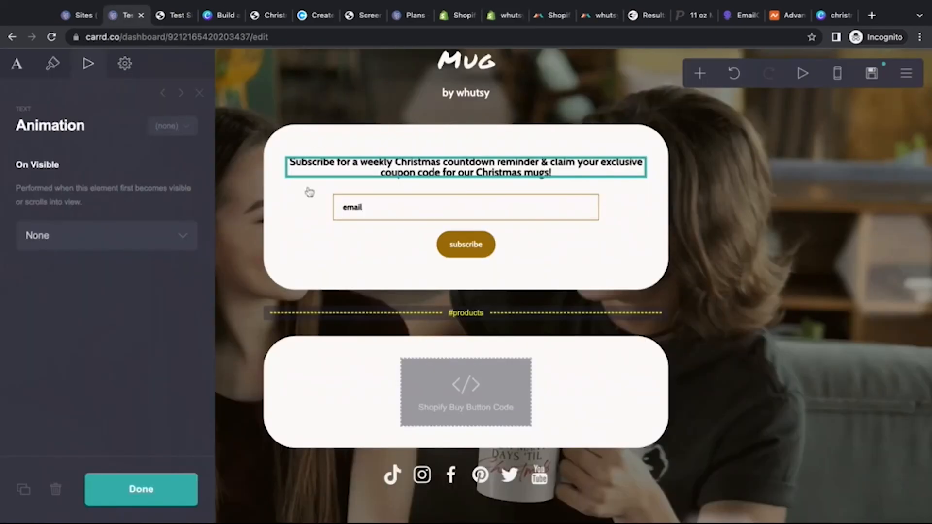
# Rewrite the form's completion message to thank subscribers and give code XMASMUGS15 for Christmas mugs.
pyautogui.click(316, 227)
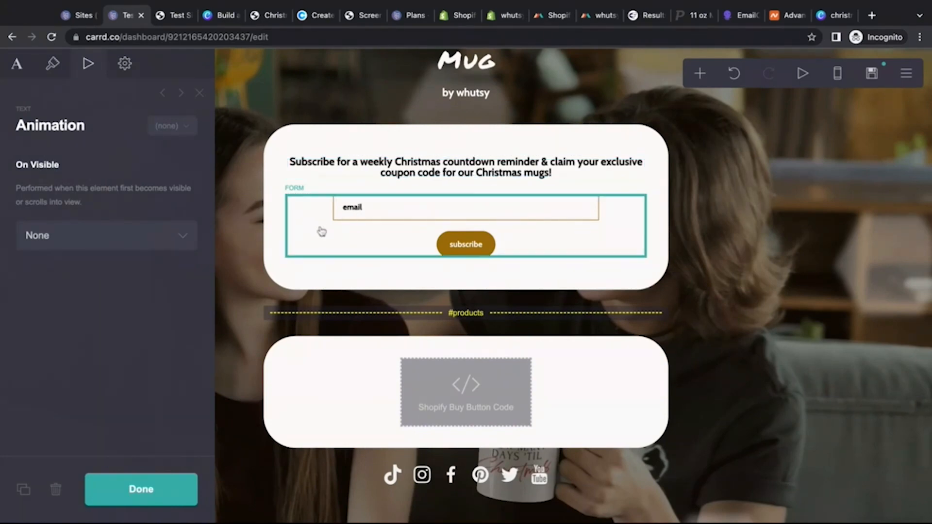
pyautogui.scroll(-10, 72, 146)
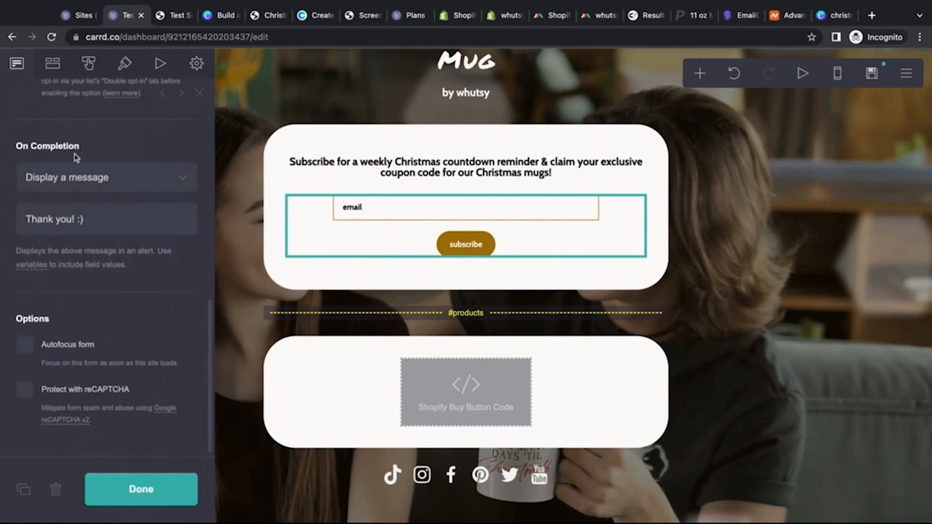
pyautogui.click(76, 187)
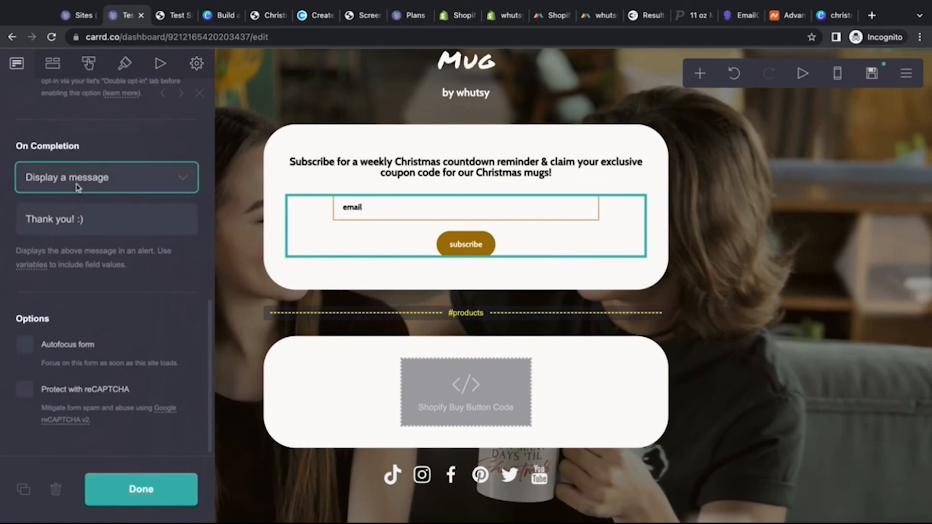
pyautogui.click(92, 221)
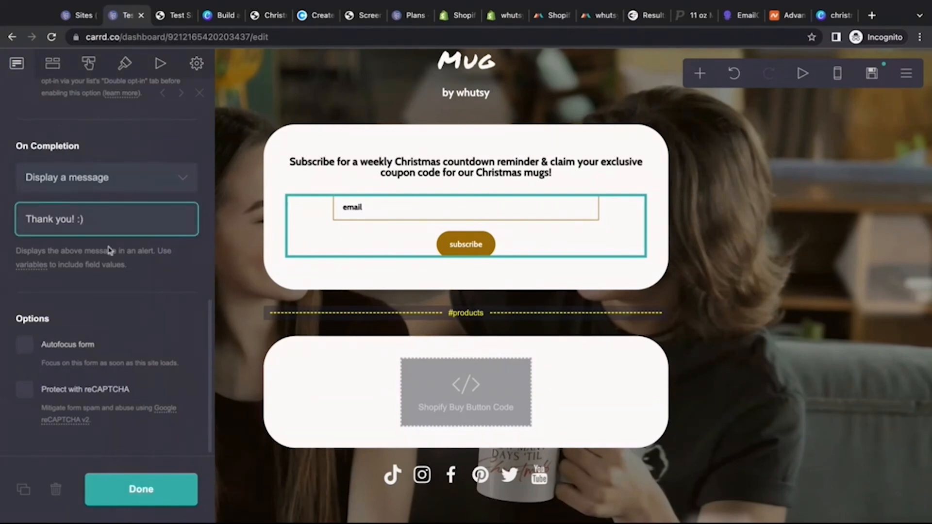
pyautogui.press('BackSpace')
pyautogui.write('for subscribing! Use')
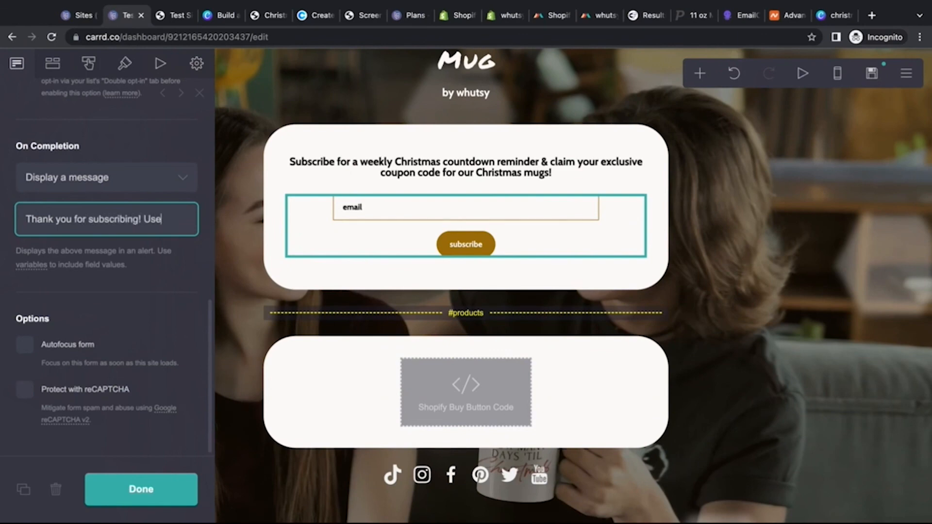
pyautogui.write(' discount')
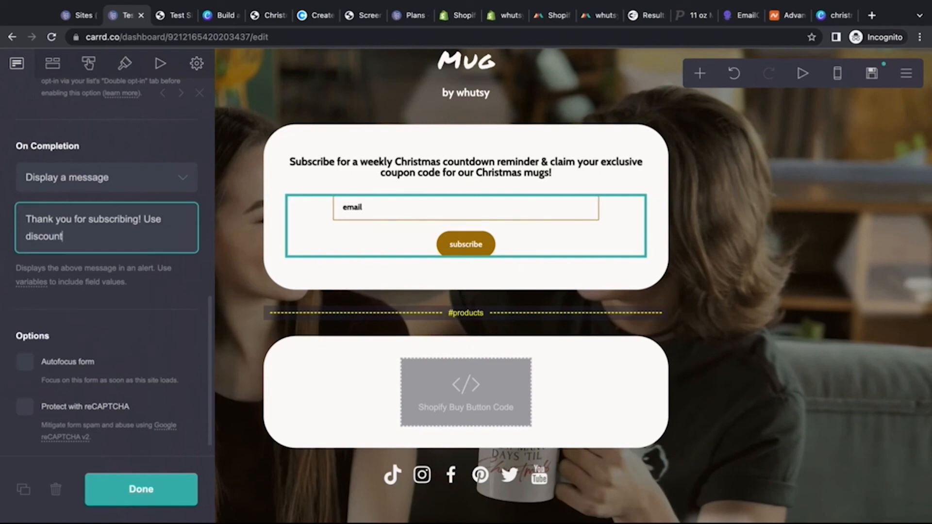
pyautogui.write(' code')
pyautogui.press('super+v')
pyautogui.write('an')
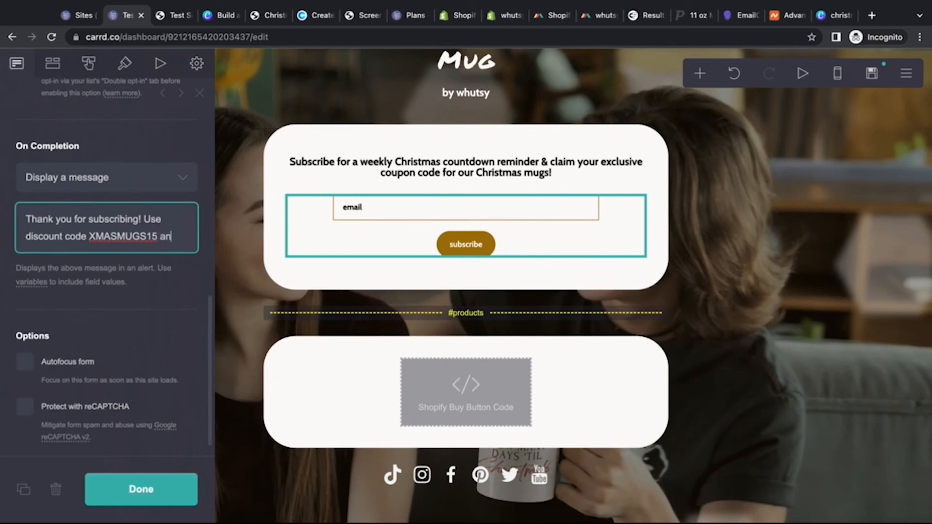
pyautogui.write('d save on you')
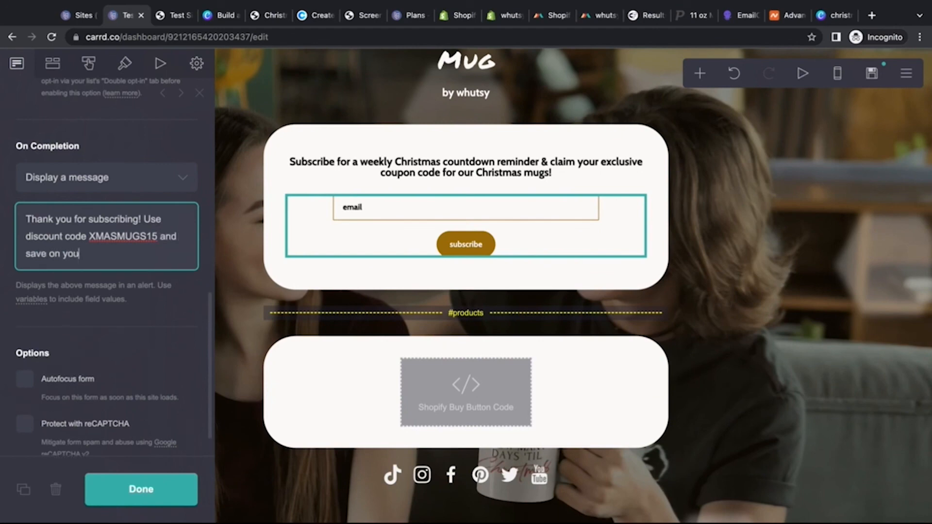
pyautogui.write('r Christmas mugs!')
# Bold the XMASMUGS15 code by wrapping it in **.
pyautogui.click(88, 236)
pyautogui.write('**')
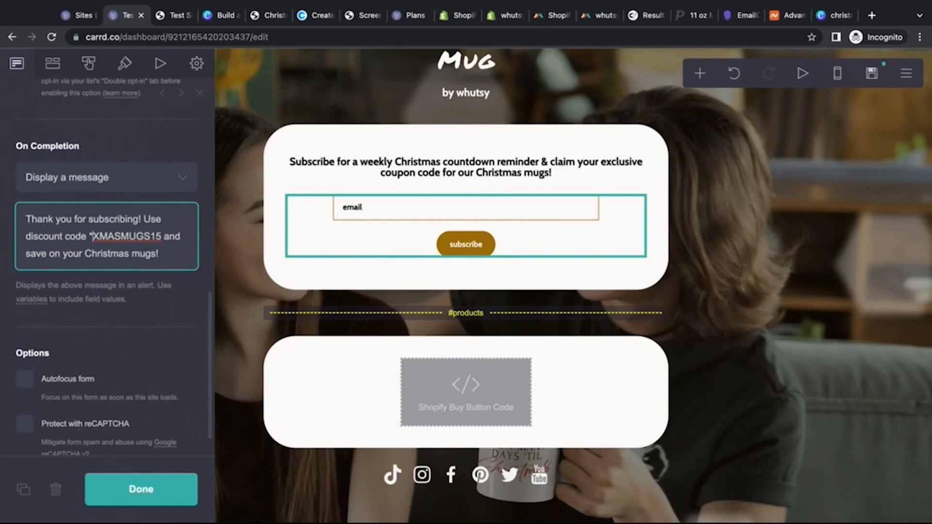
pyautogui.click(165, 237)
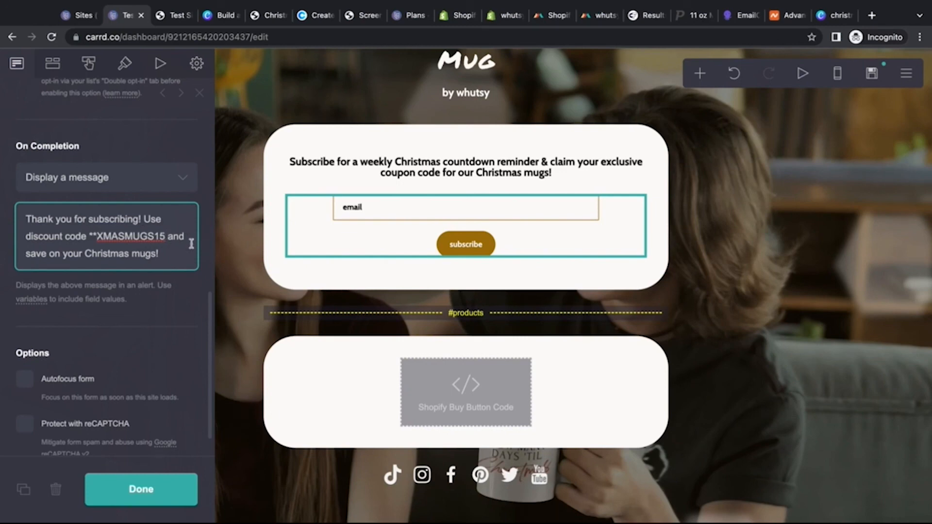
pyautogui.write('**')
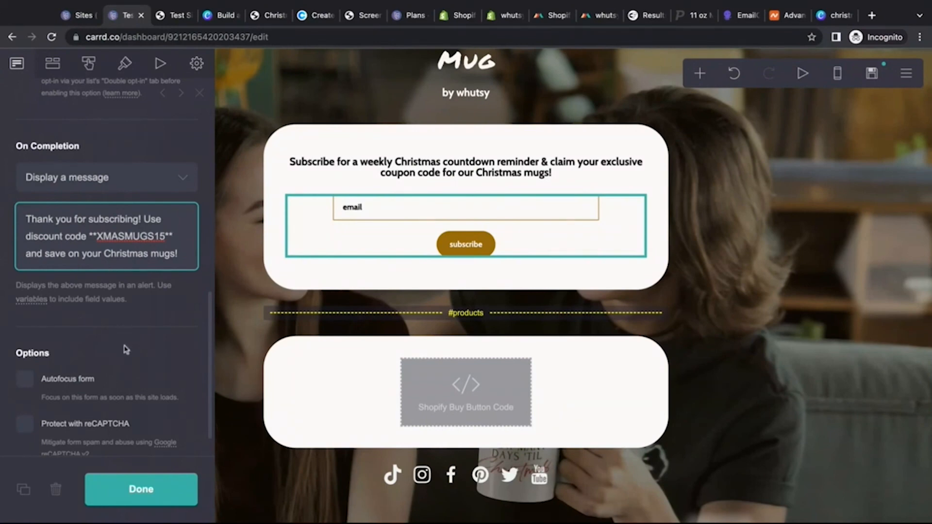
pyautogui.scroll(-1, 122, 391)
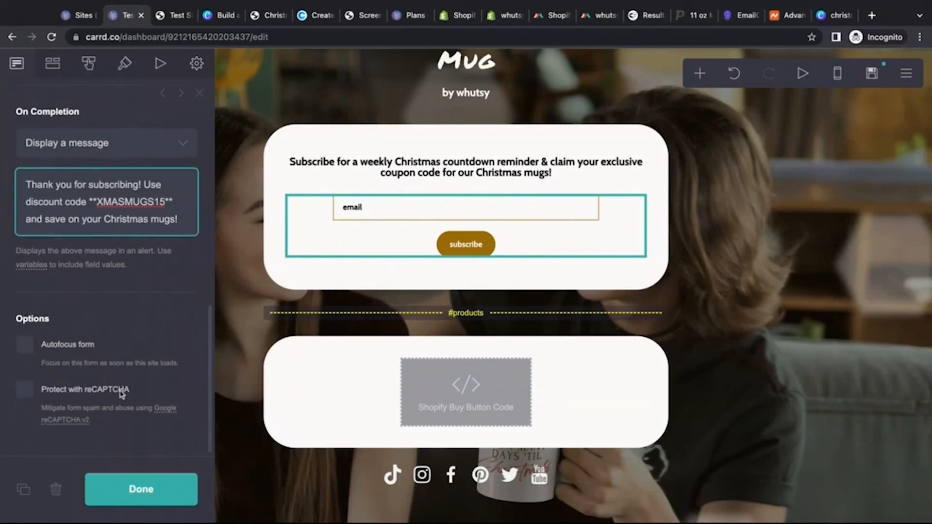
# Reopen the signup form settings to check its EmailOctopus type and the empty API Key and List ID fields.
pyautogui.click(152, 501)
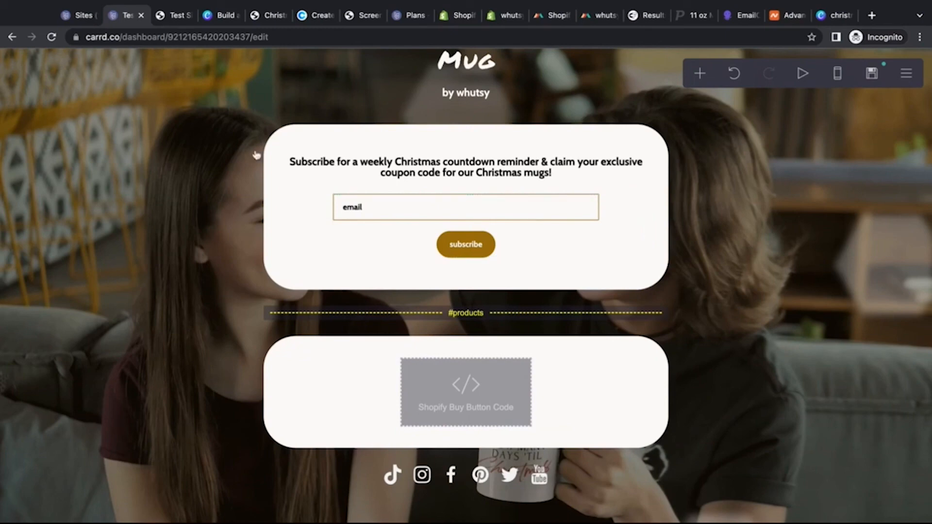
pyautogui.click(401, 245)
pyautogui.scroll(10, 141, 183)
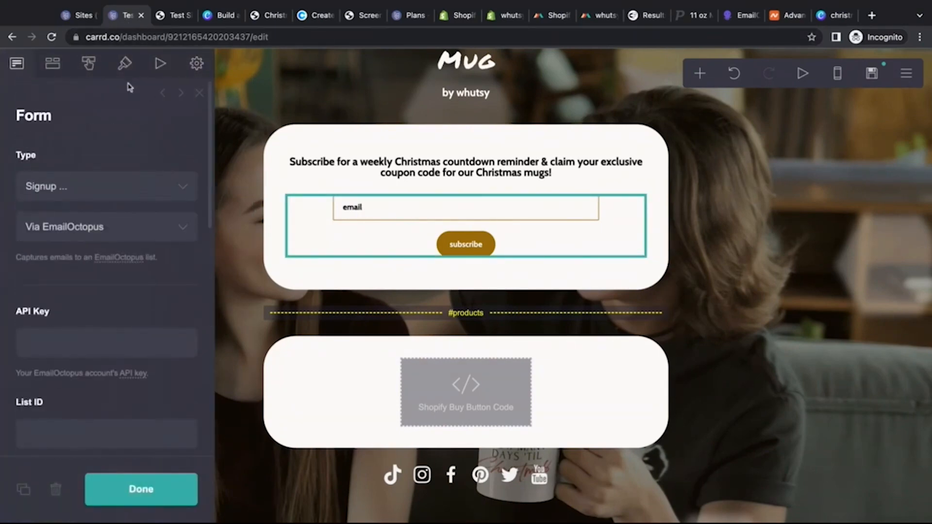
pyautogui.click(59, 193)
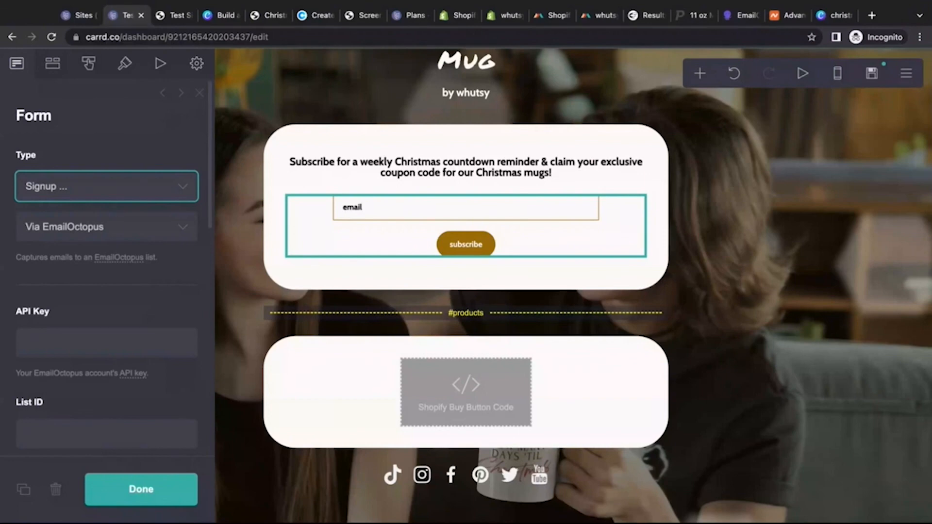
pyautogui.click(175, 227)
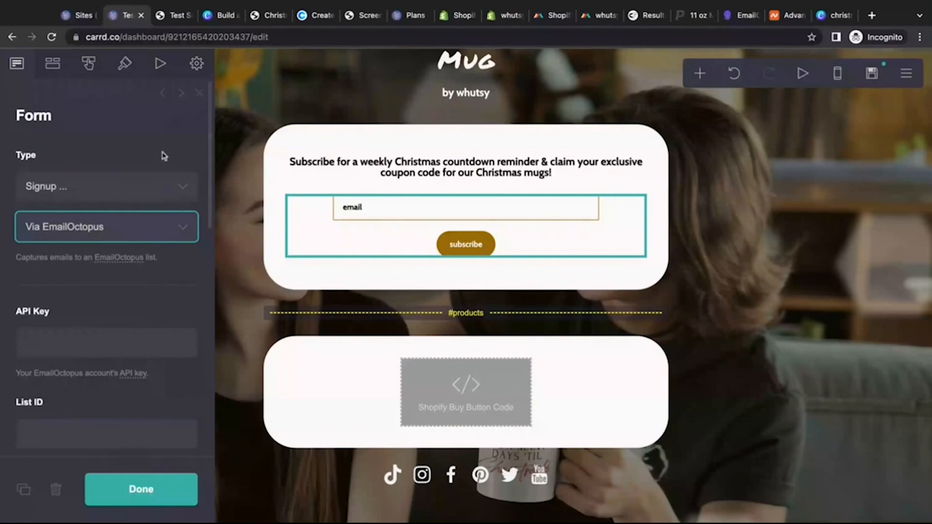
pyautogui.scroll(-3, 165, 155)
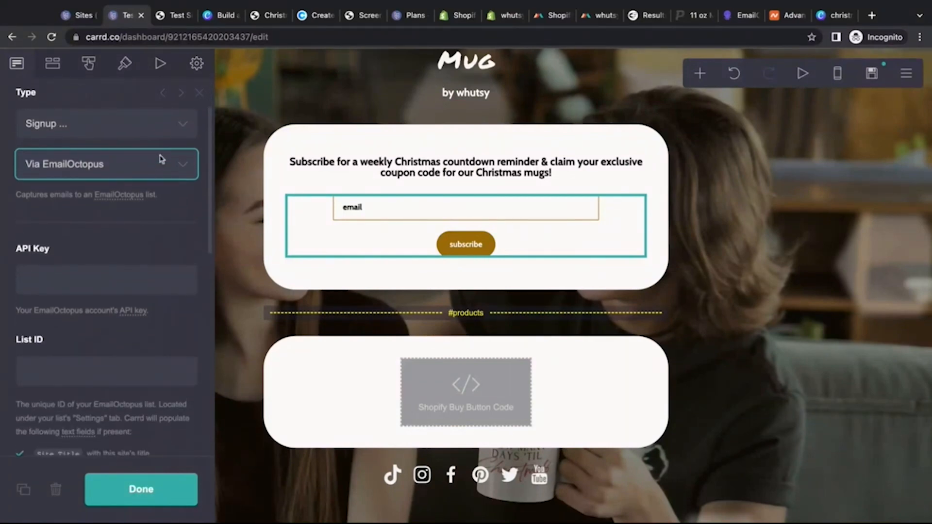
pyautogui.click(739, 15)
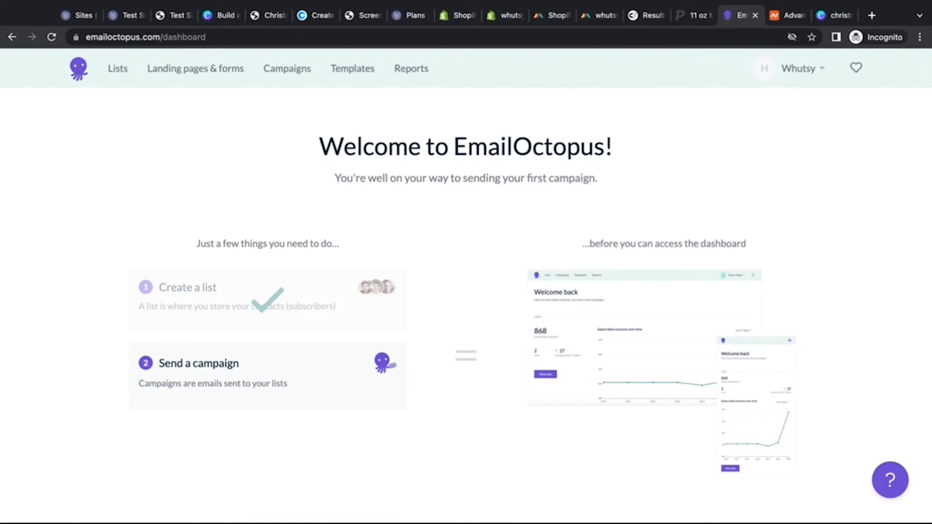
# Go from Lists through the account menu to Integrations & API and scroll to the developer API section.
pyautogui.click(117, 68)
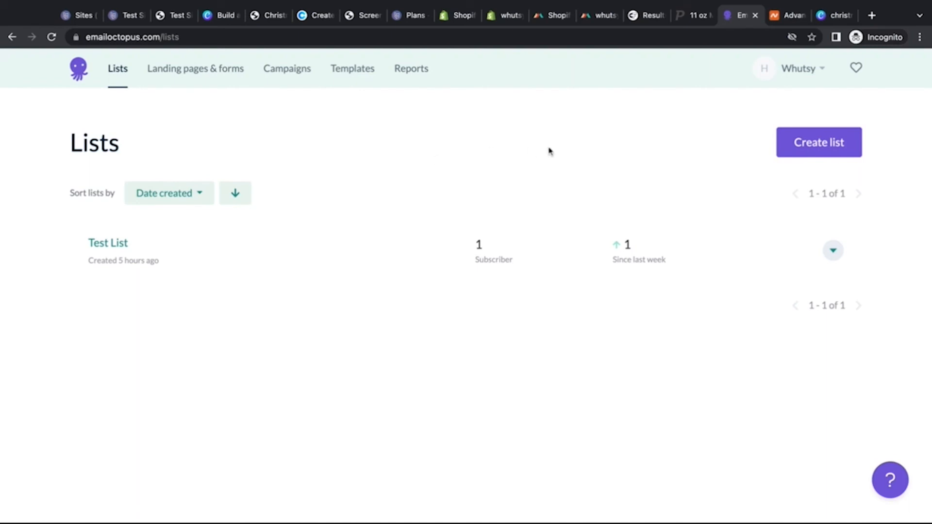
pyautogui.click(805, 71)
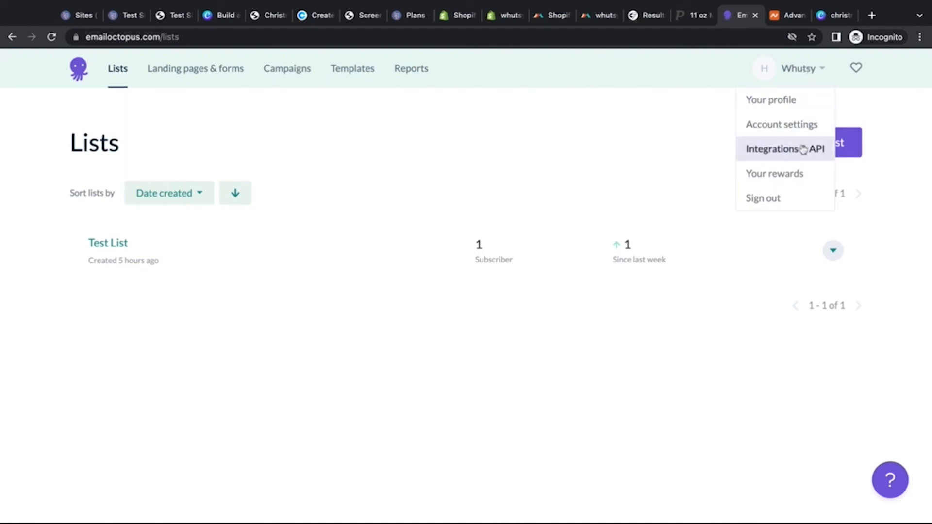
pyautogui.click(810, 158)
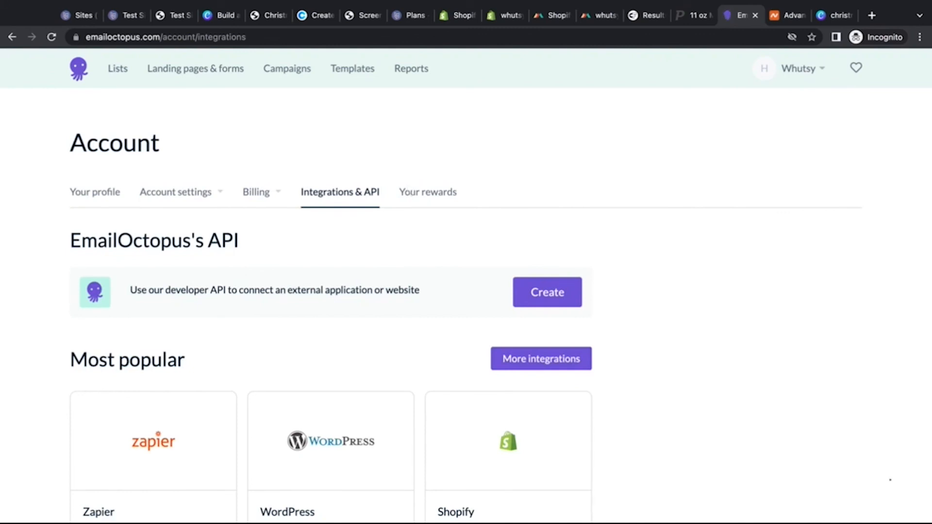
pyautogui.scroll(-2, 466, 291)
pyautogui.scroll(-3, 275, 382)
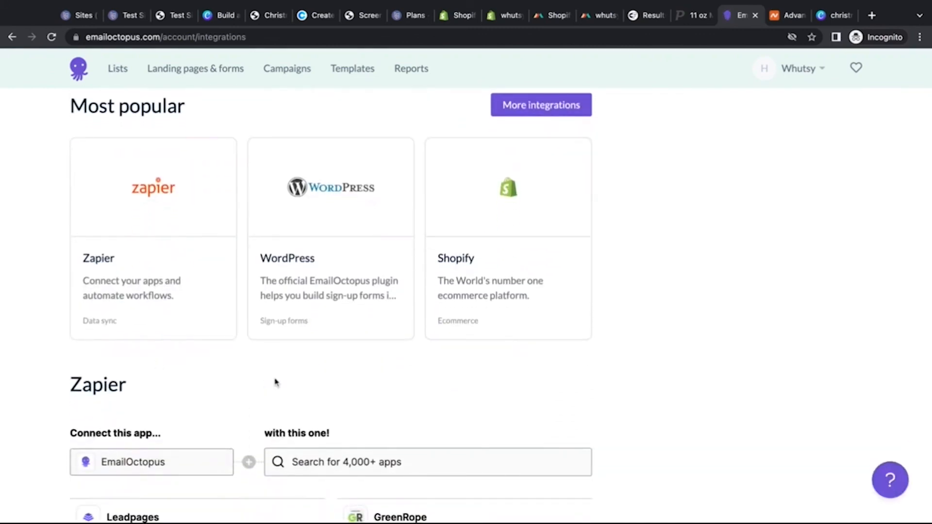
pyautogui.scroll(-3, 275, 383)
pyautogui.scroll(7, 388, 378)
pyautogui.scroll(-1, 510, 376)
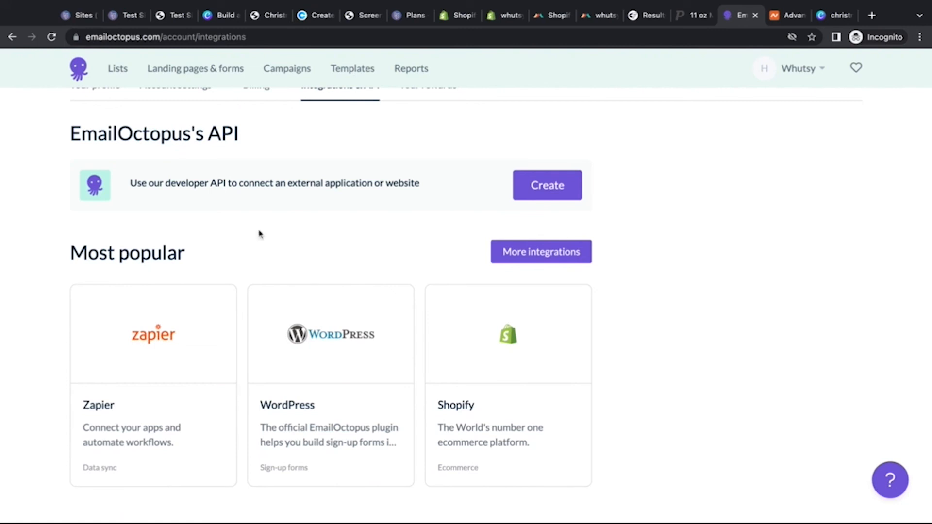
pyautogui.scroll(2, 260, 234)
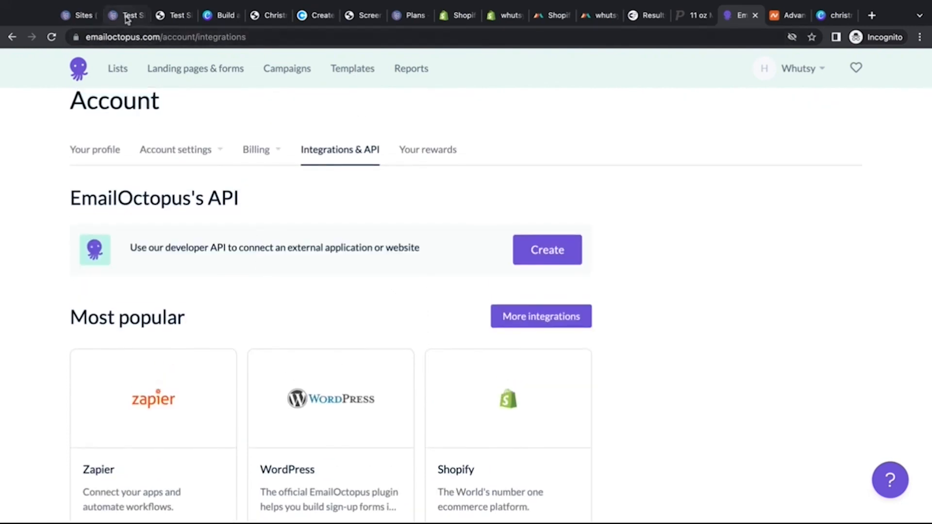
# Return to the Carrd form settings and click into the API Key and List ID fields.
pyautogui.click(127, 19)
pyautogui.click(20, 252)
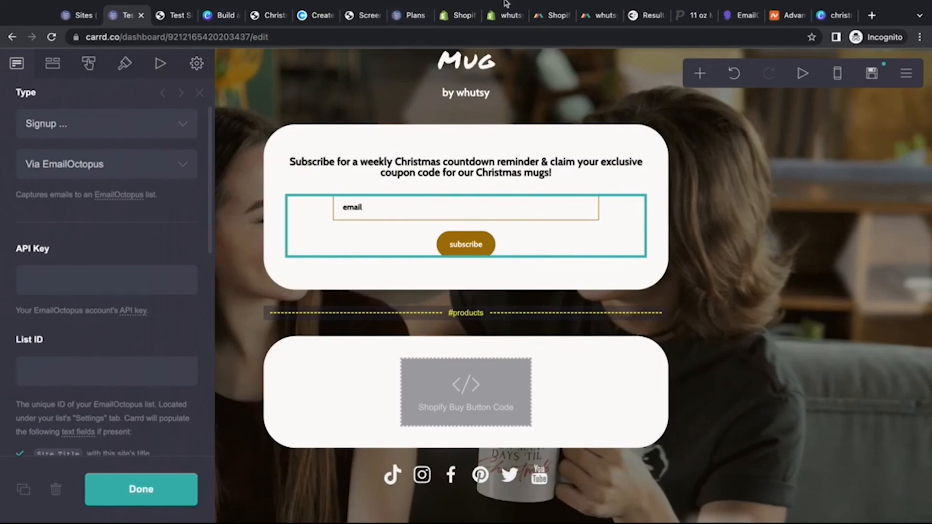
pyautogui.click(738, 15)
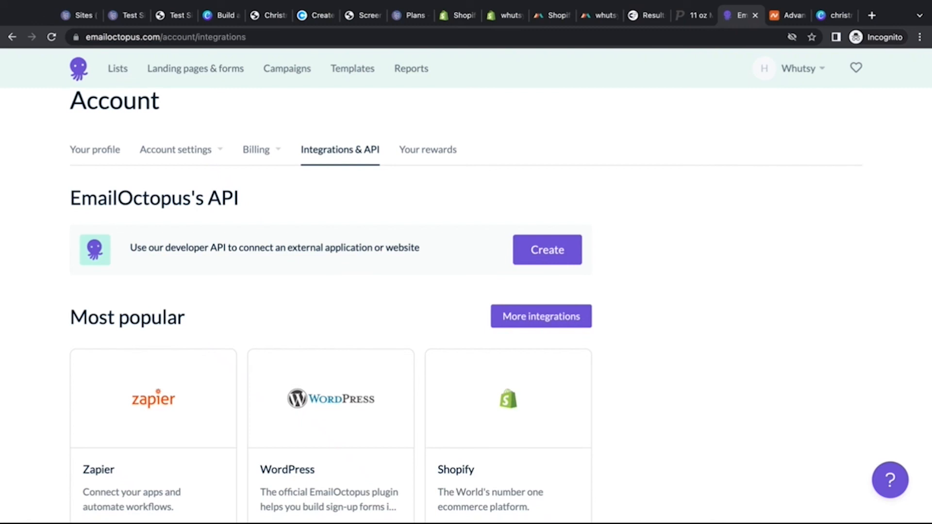
pyautogui.click(127, 15)
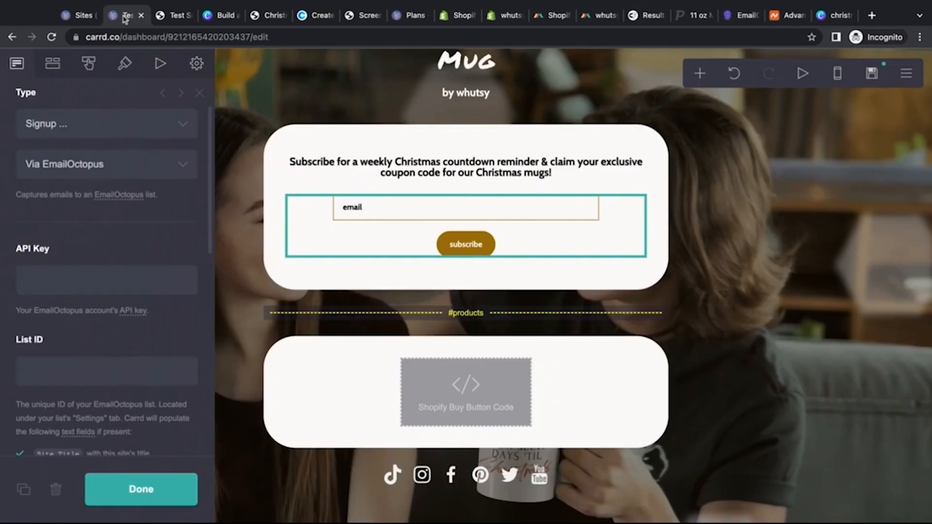
pyautogui.click(45, 283)
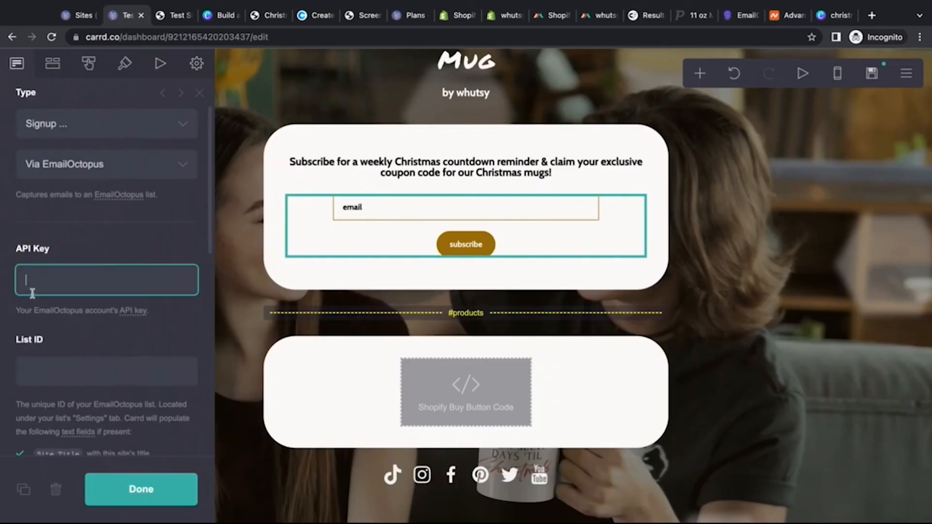
pyautogui.click(41, 337)
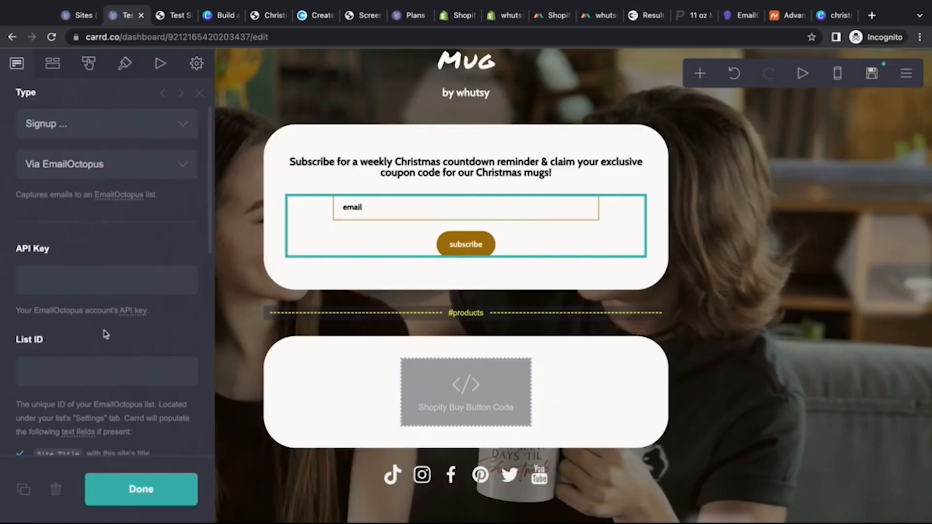
pyautogui.scroll(-3, 108, 362)
pyautogui.scroll(-1, 108, 361)
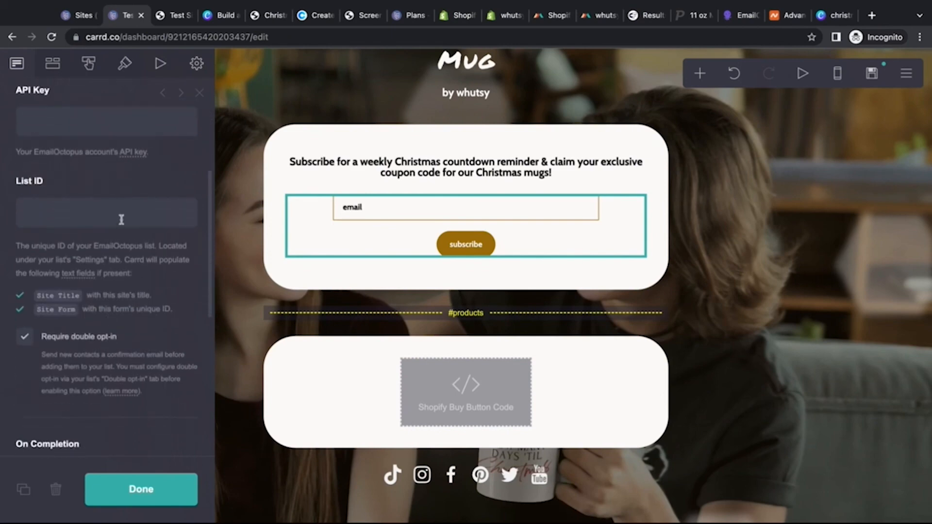
pyautogui.click(122, 214)
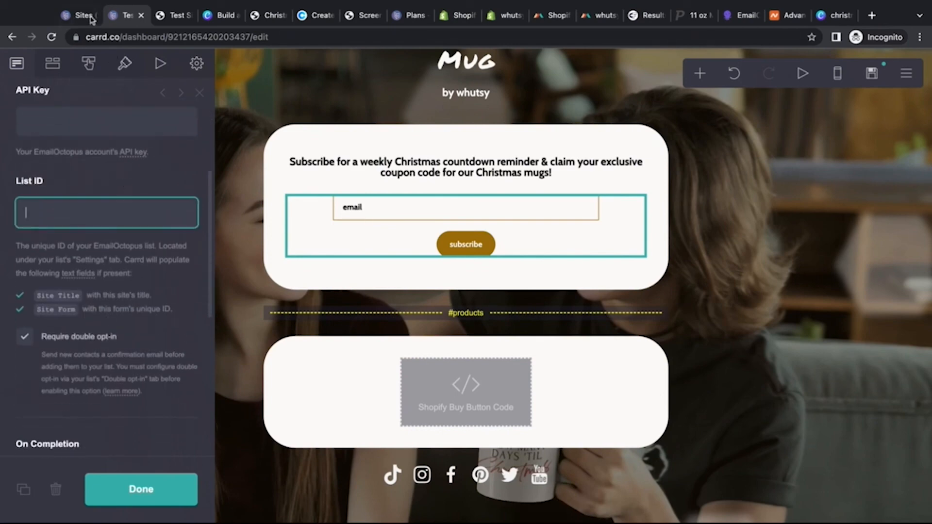
pyautogui.click(167, 19)
pyautogui.click(128, 16)
# Copy Test List's ID from its settings page in EmailOctopus.
pyautogui.click(742, 16)
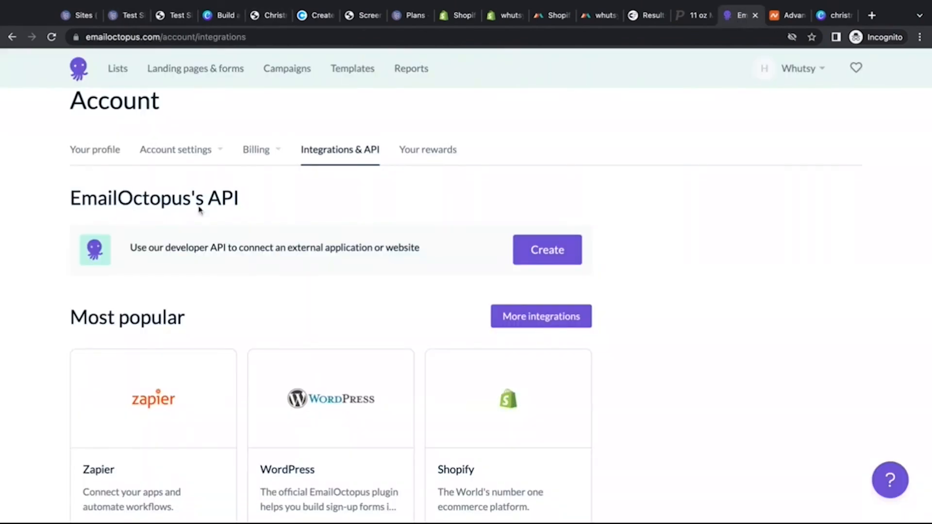
pyautogui.click(123, 70)
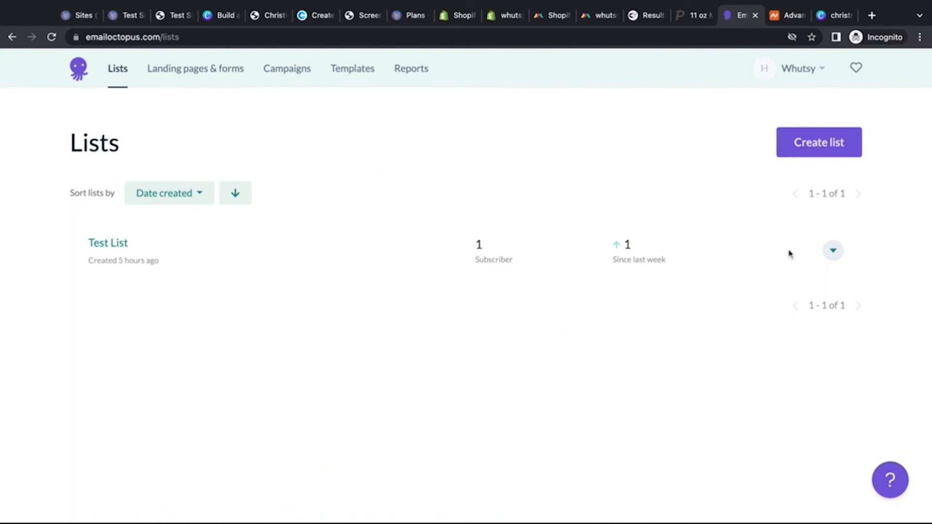
pyautogui.click(833, 252)
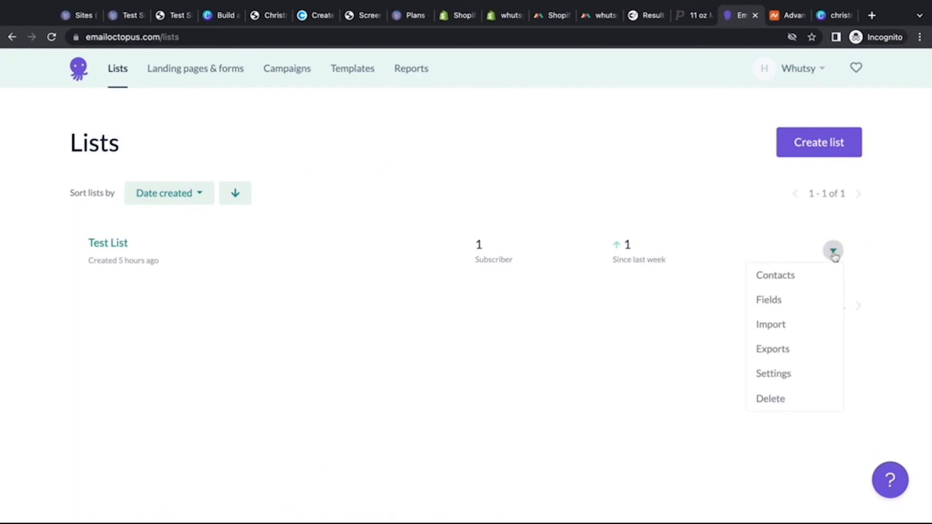
pyautogui.click(793, 382)
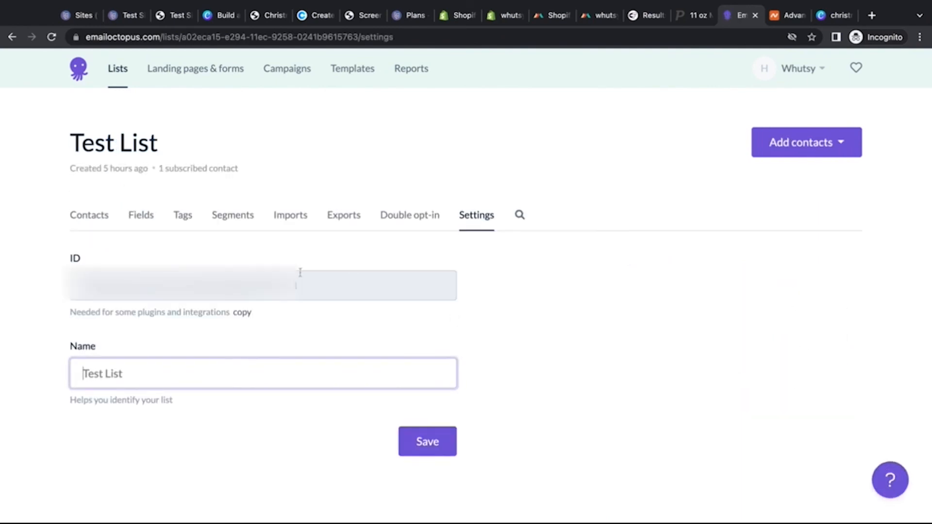
pyautogui.tripleClick(306, 290)
pyautogui.click(245, 315)
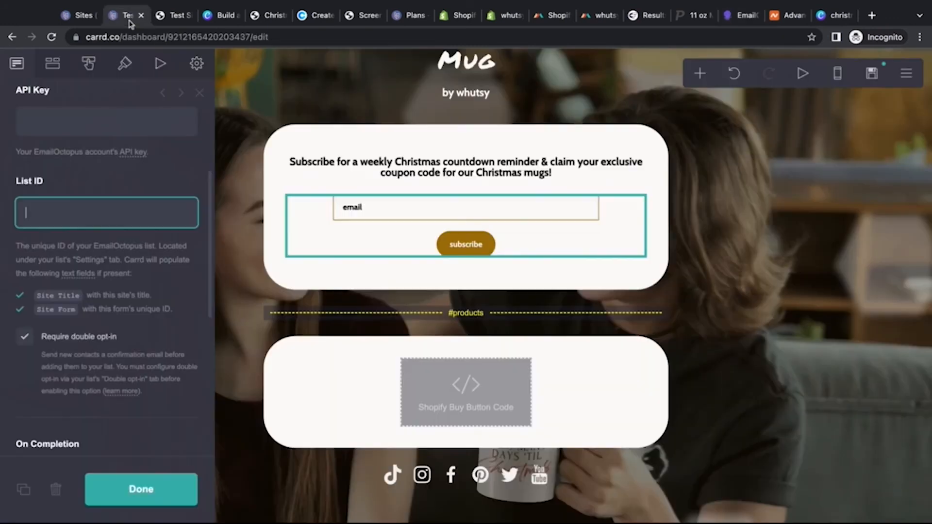
# Paste the Test List ID into Carrd's List ID field and close the form settings with Done.
pyautogui.click(128, 15)
pyautogui.hotkey('ctrl', 'v')
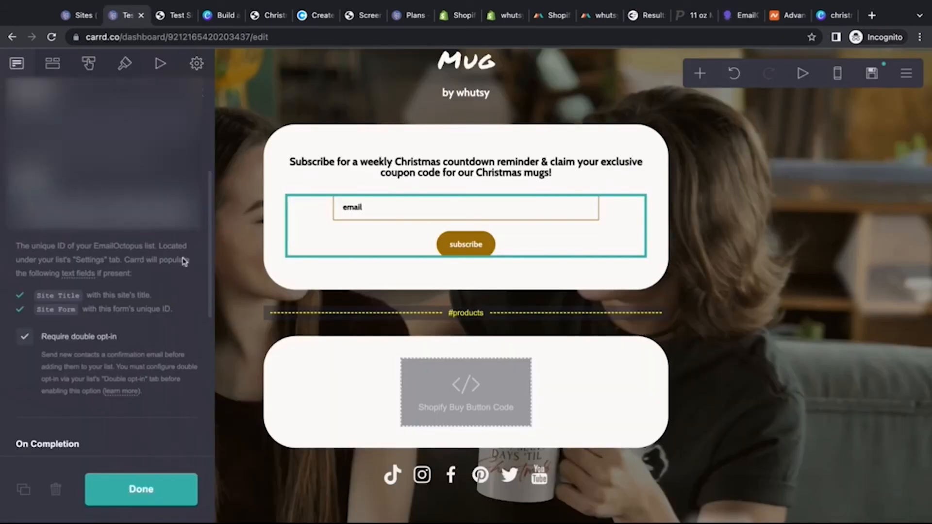
pyautogui.scroll(-4, 163, 453)
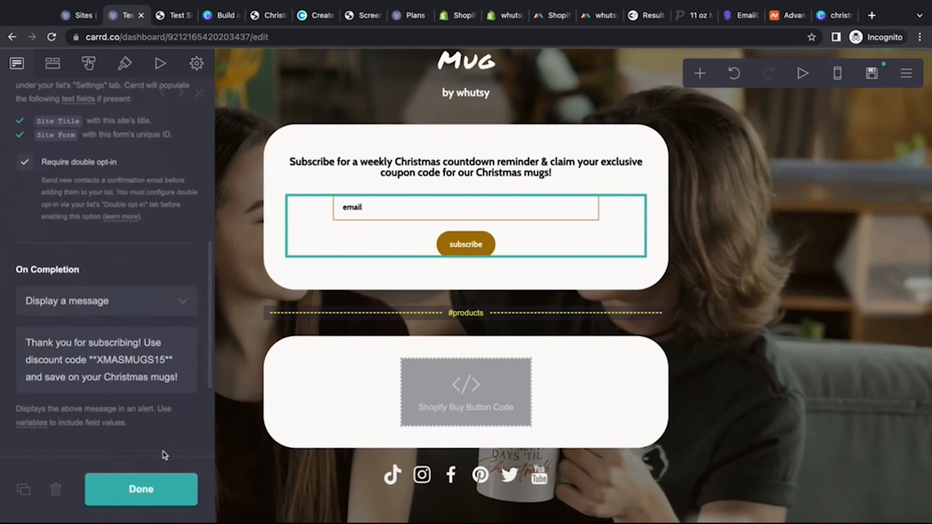
pyautogui.scroll(-3, 164, 454)
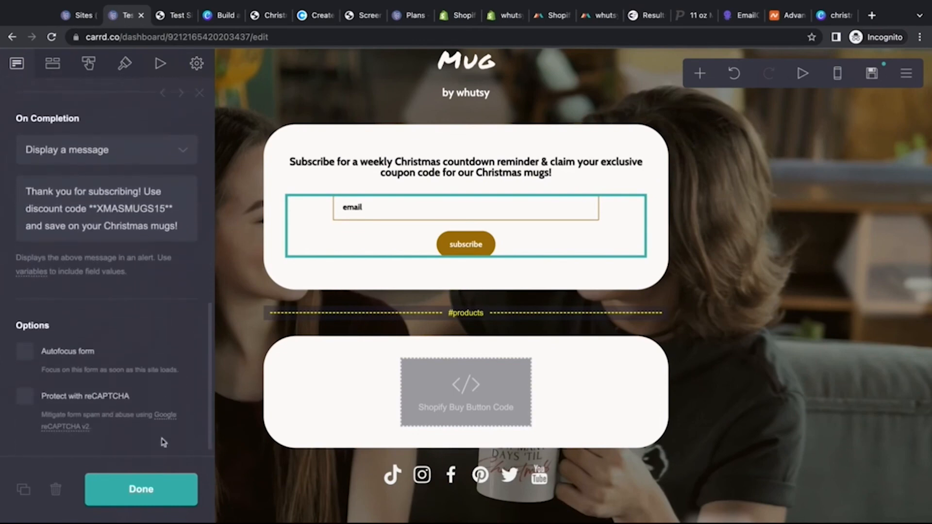
pyautogui.click(172, 491)
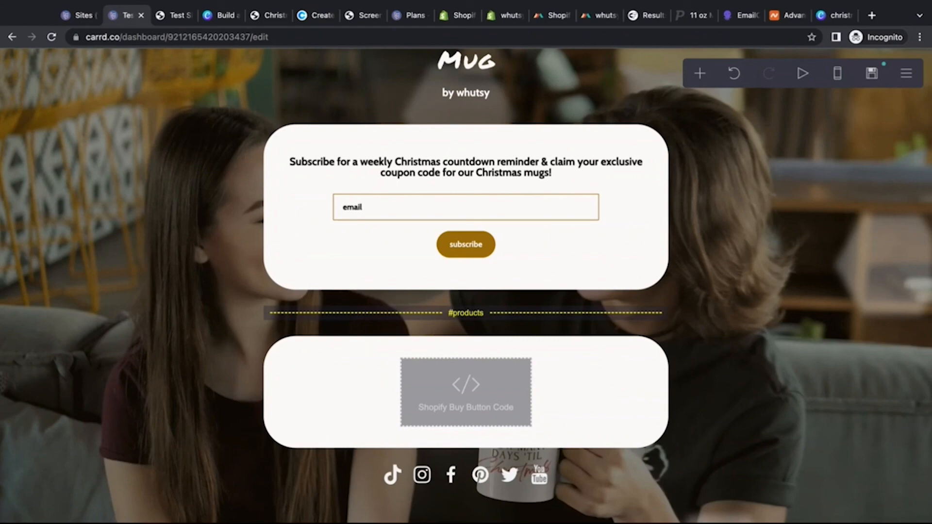
pyautogui.click(743, 15)
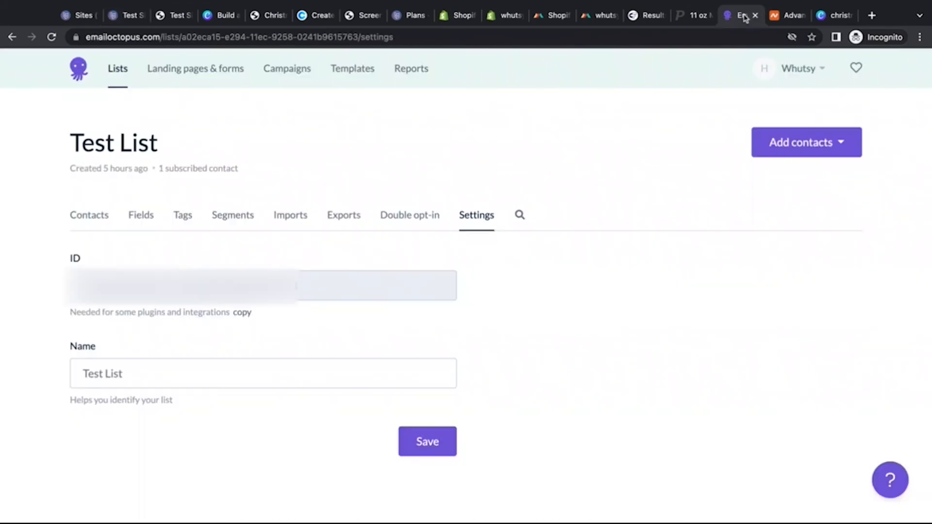
pyautogui.click(116, 73)
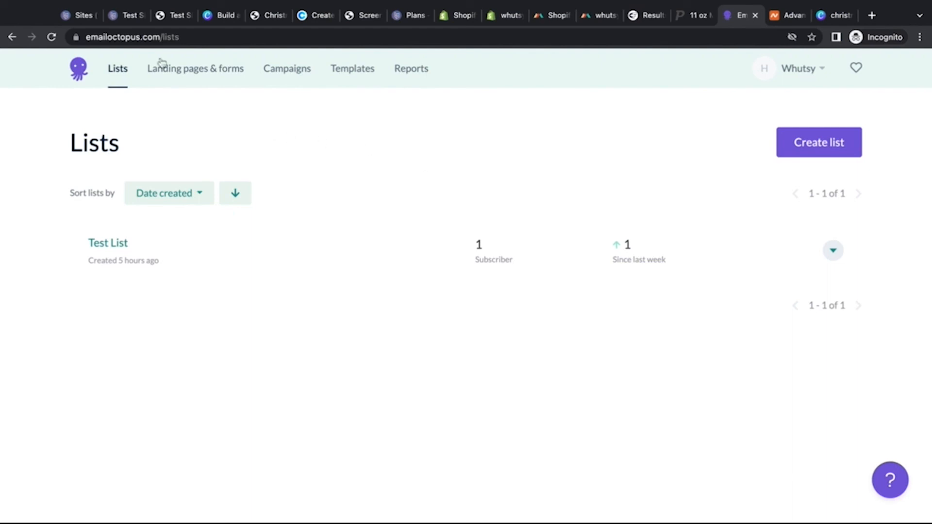
pyautogui.click(118, 17)
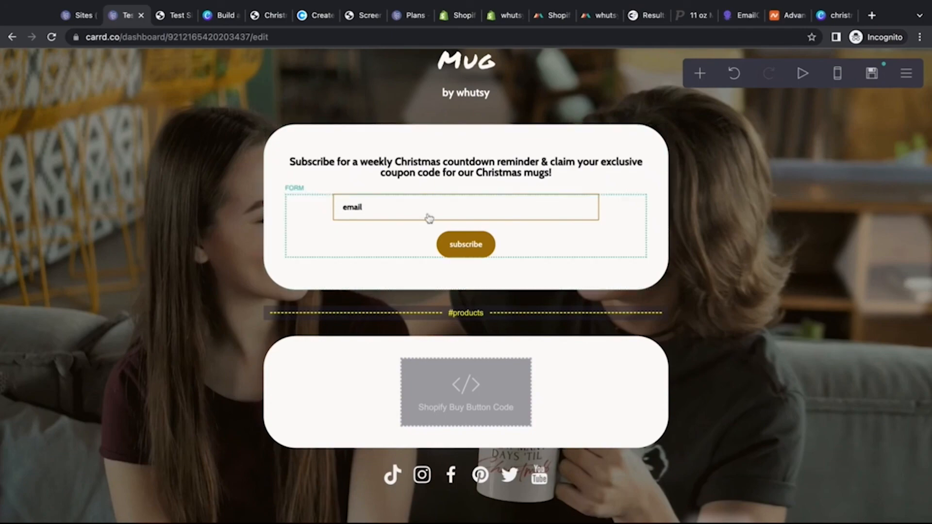
# Publish the mug site's changes to text-site-33.carrd.co and confirm the Done dialog.
pyautogui.click(177, 15)
pyautogui.scroll(-5, 170, 217)
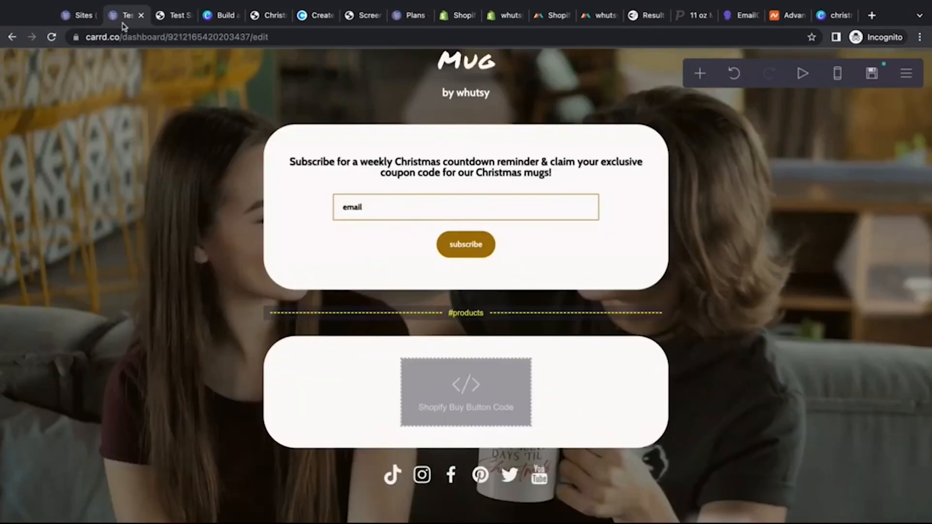
pyautogui.click(124, 18)
pyautogui.click(871, 75)
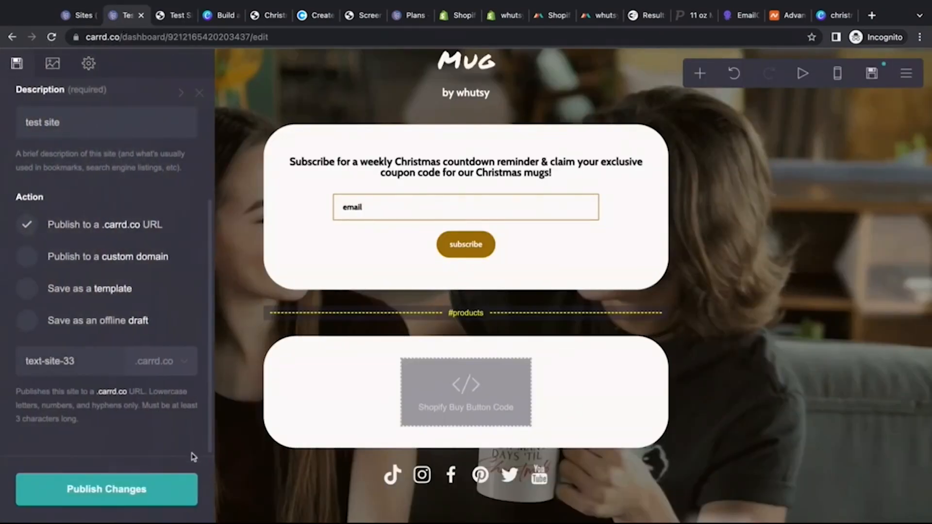
pyautogui.click(180, 491)
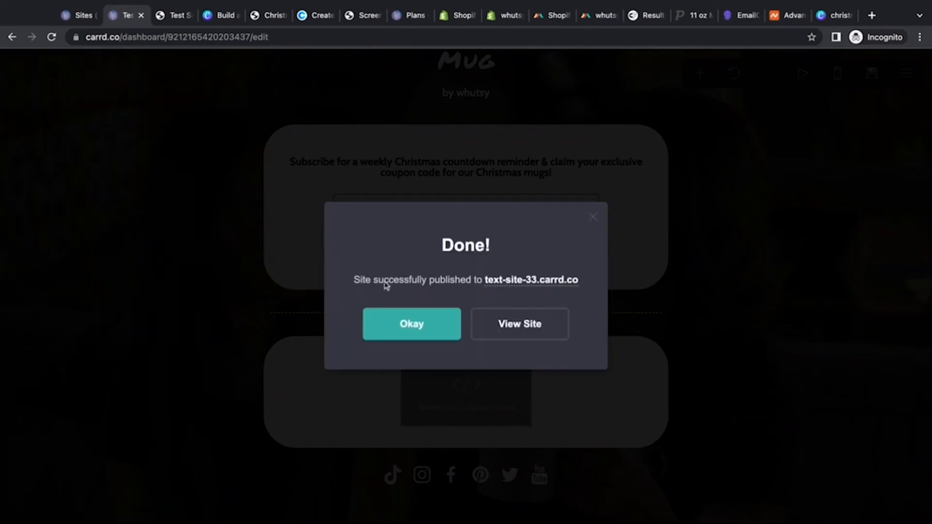
pyautogui.click(372, 315)
pyautogui.click(172, 15)
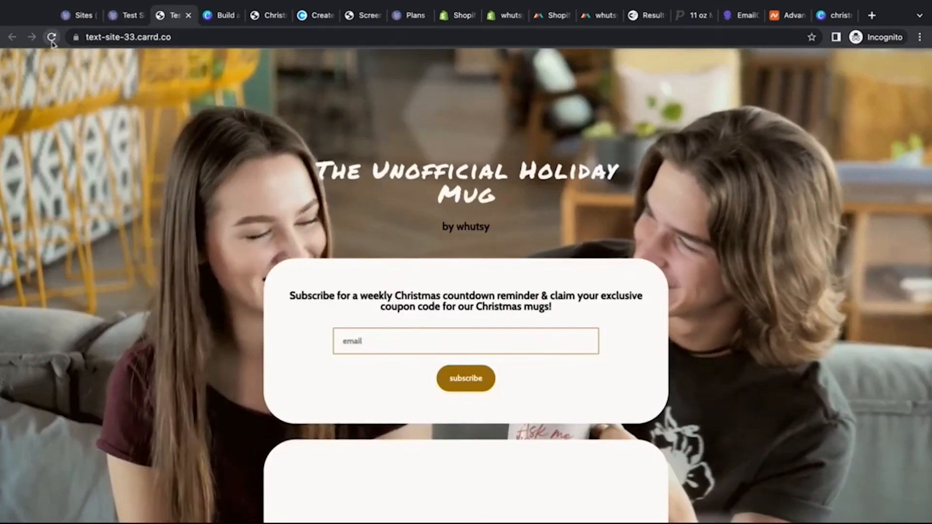
# Refresh text-site-33.carrd.co, scroll to the subscribe form, and send a test e-mail subscription.
pyautogui.click(51, 38)
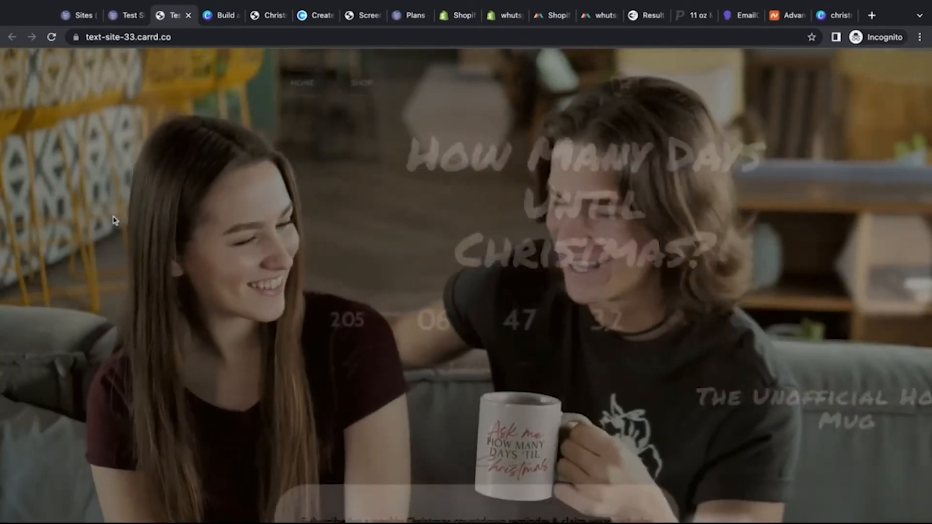
pyautogui.scroll(-3, 113, 220)
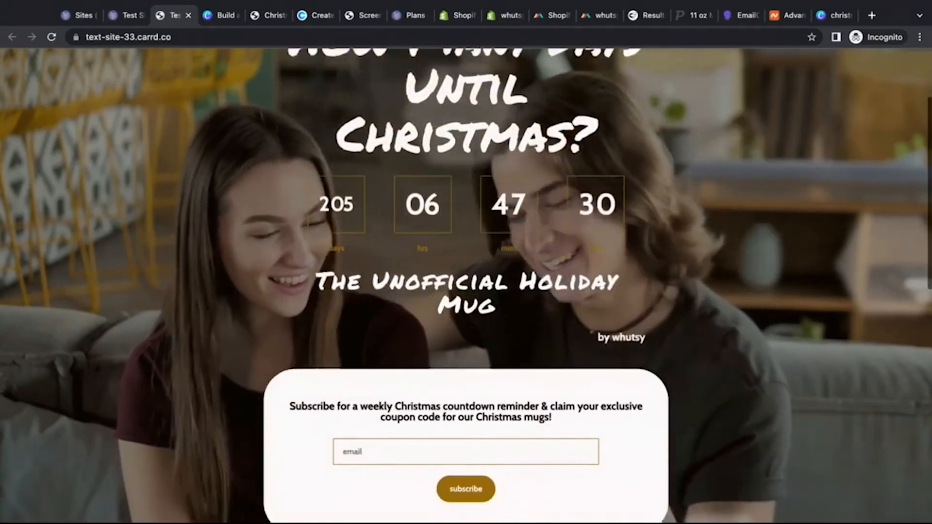
pyautogui.scroll(-10, 466, 285)
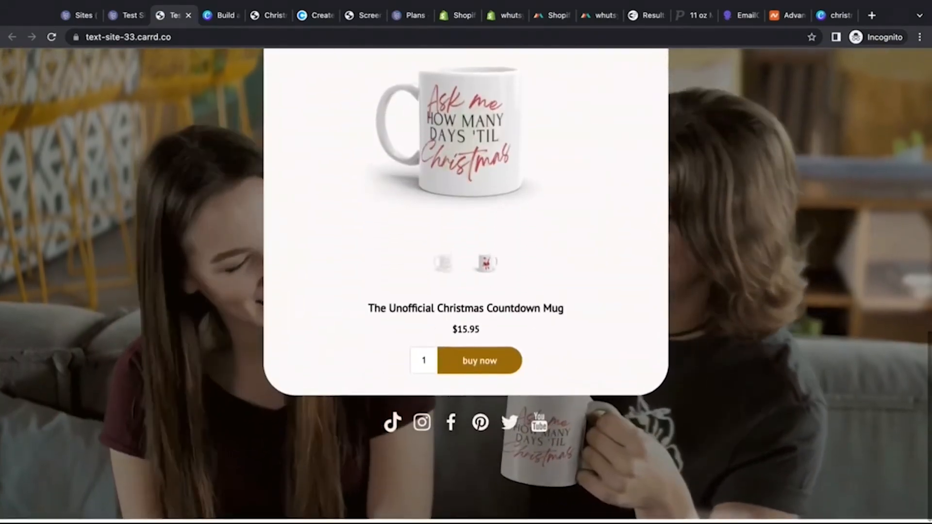
pyautogui.scroll(12, 466, 285)
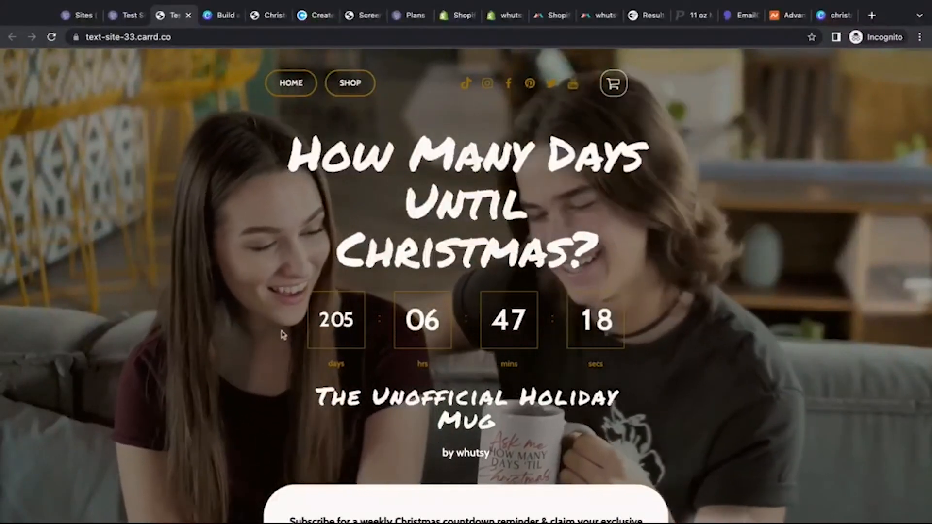
pyautogui.scroll(-4, 283, 332)
pyautogui.click(367, 384)
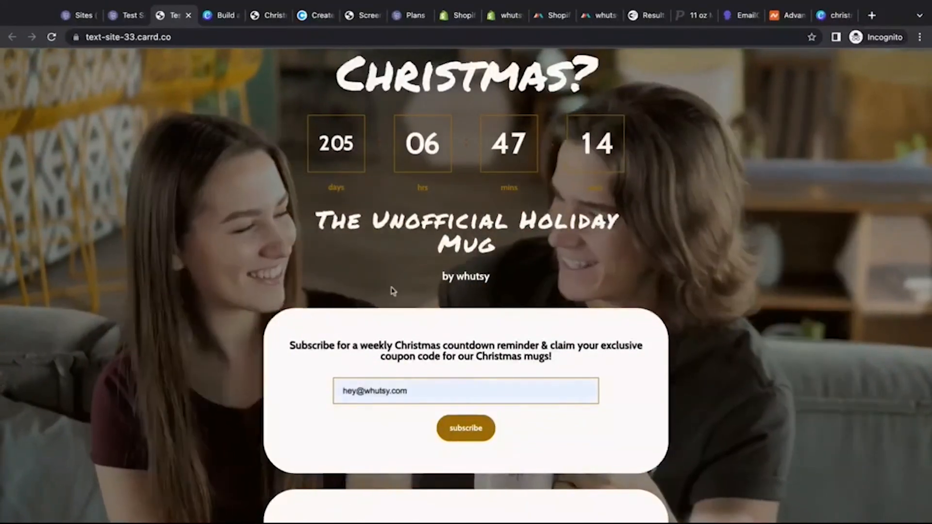
pyautogui.click(465, 428)
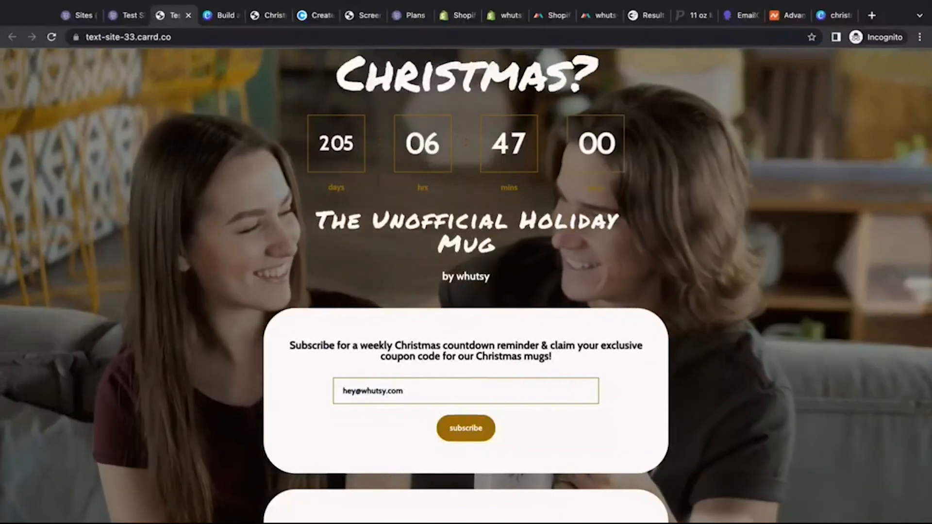
# Reopen the signup form's settings in the Carrd editor and close them with Done.
pyautogui.click(127, 18)
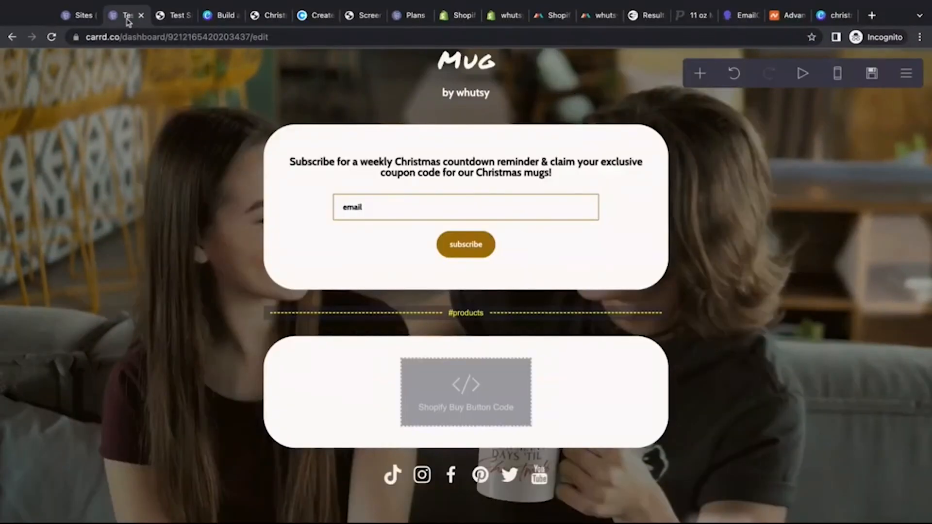
pyautogui.click(377, 228)
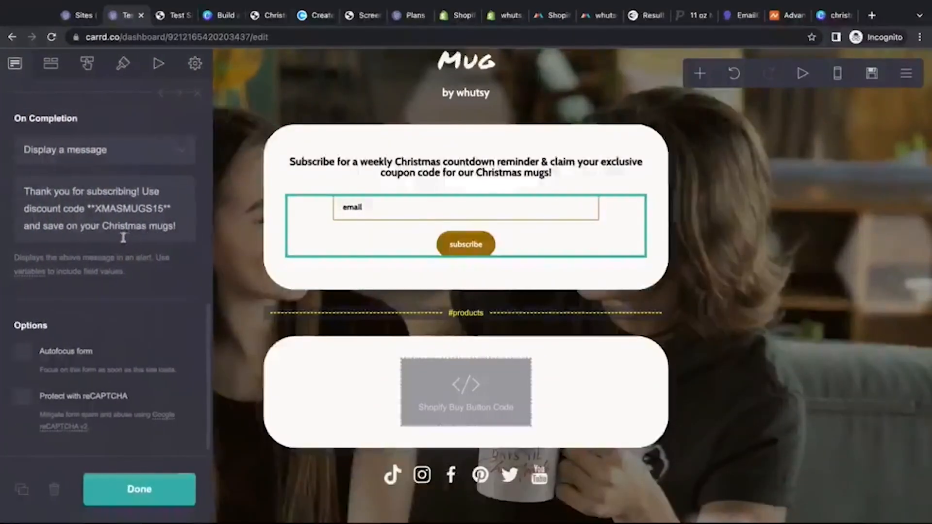
pyautogui.scroll(10, 121, 163)
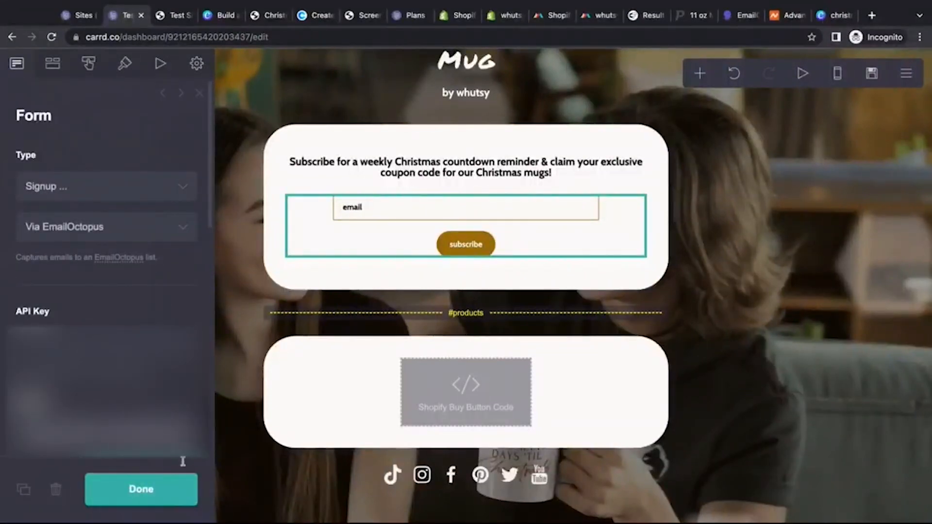
pyautogui.click(183, 487)
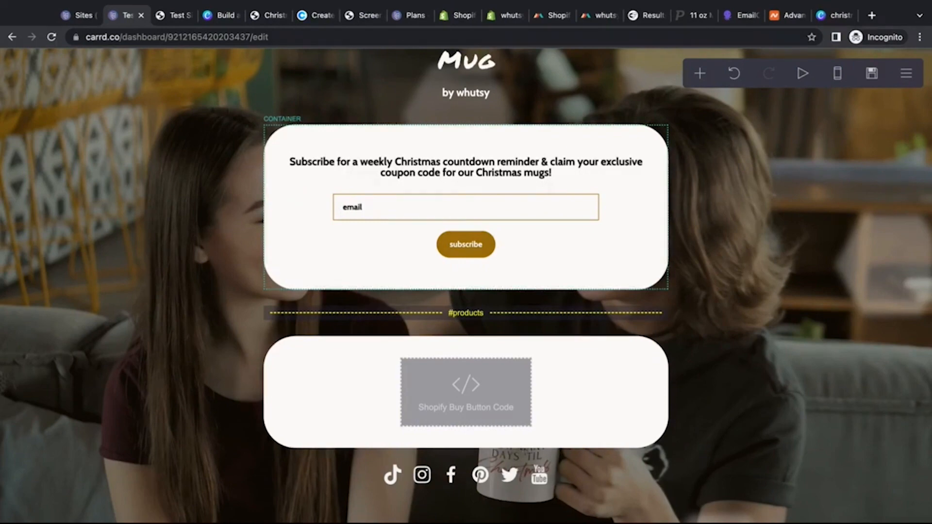
pyautogui.click(502, 19)
# Open Shopify's store settings from the XMASMUGS15 discount page and go to Checkout.
pyautogui.click(230, 224)
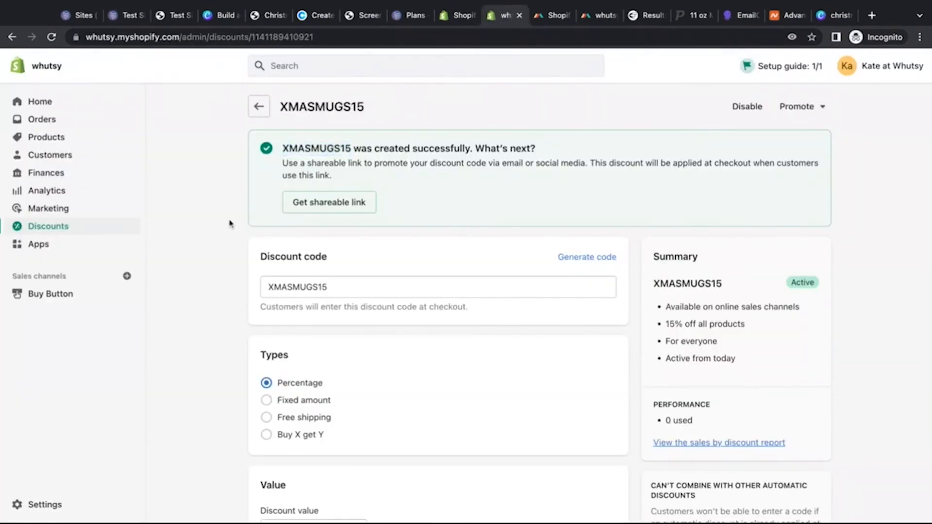
pyautogui.click(45, 505)
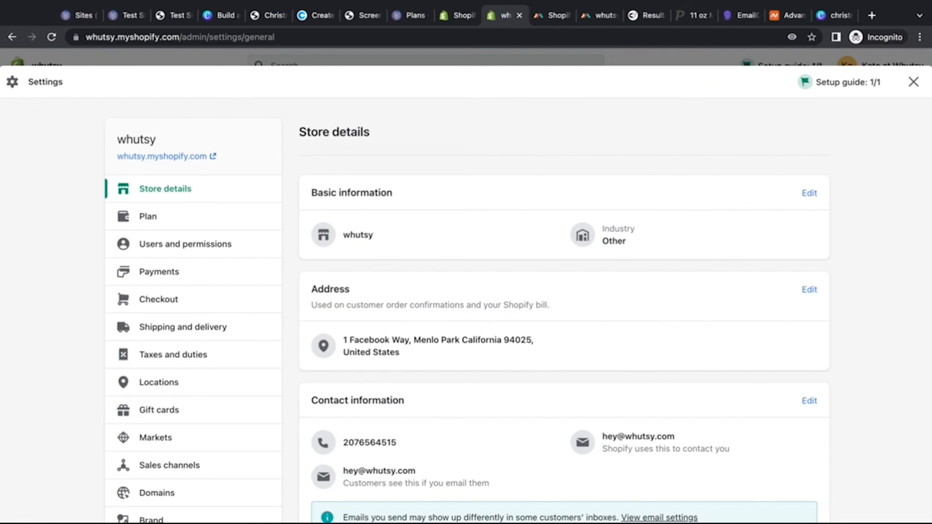
pyautogui.scroll(-2, 517, 315)
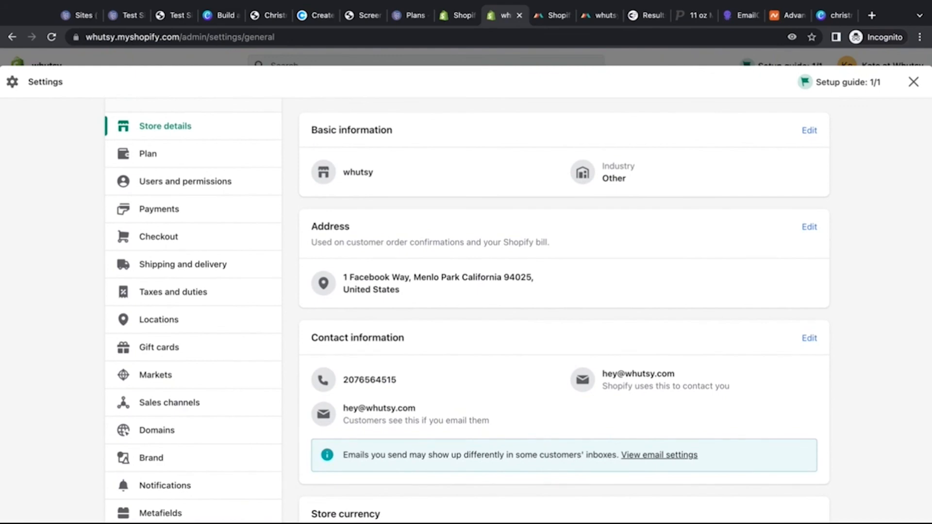
pyautogui.scroll(-1, 198, 167)
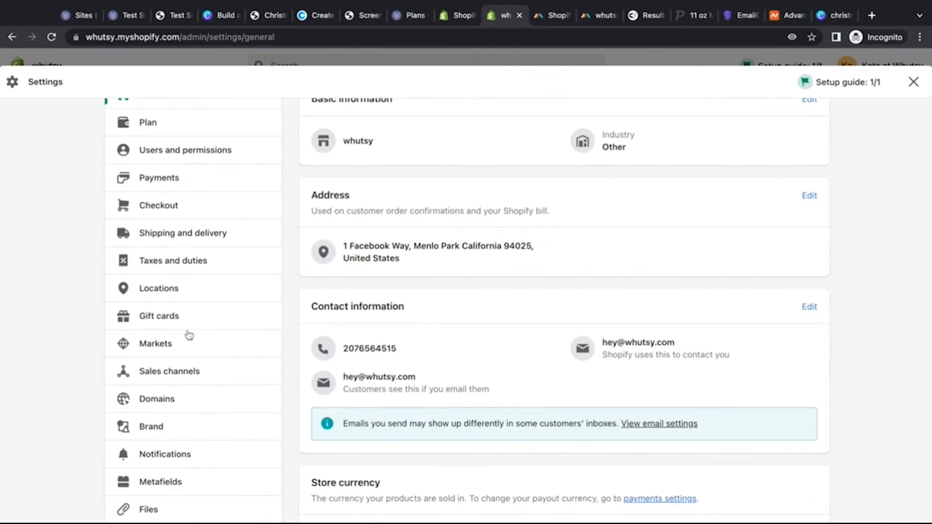
pyautogui.scroll(1, 245, 168)
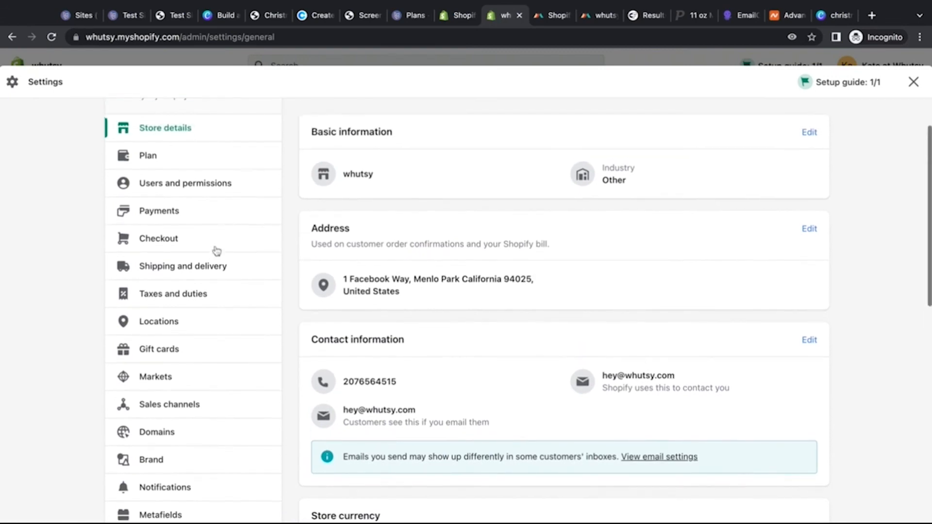
pyautogui.click(219, 244)
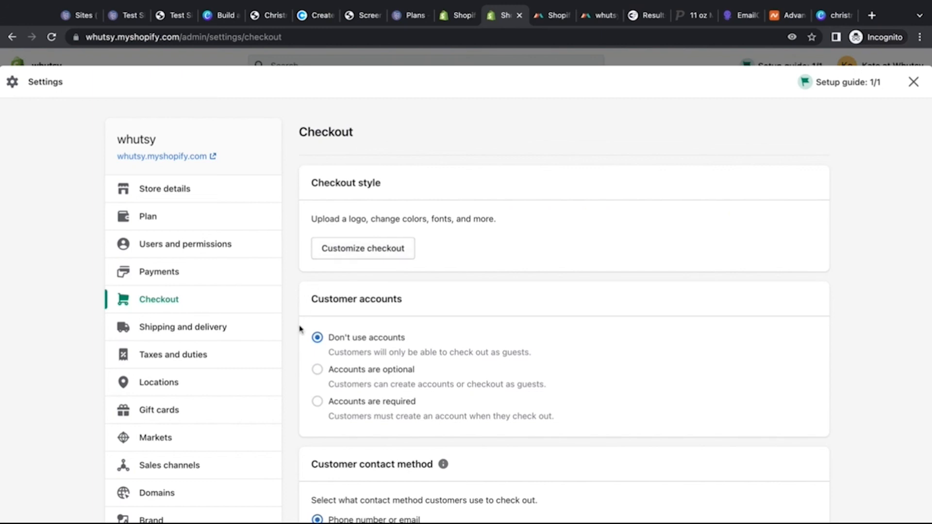
# Scroll through the Checkout settings and close the Settings overlay back to the XMASMUGS15 discount.
pyautogui.scroll(-3, 300, 329)
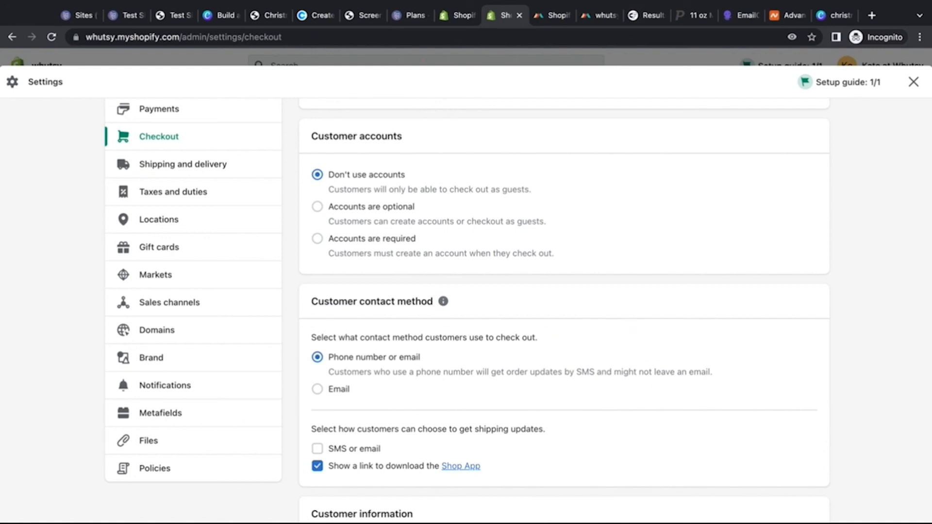
pyautogui.click(915, 84)
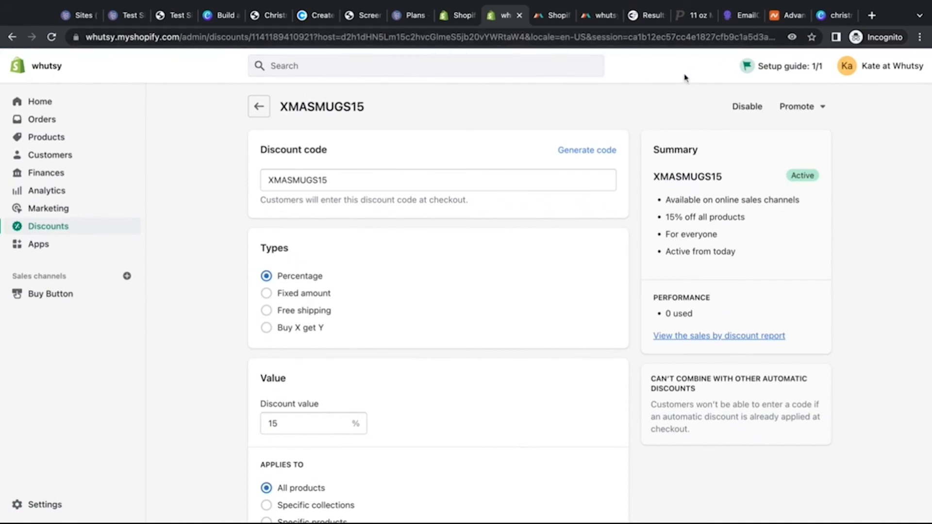
# Switch to Namecheap's Advanced DNS host records for the etsy.creator domain.
pyautogui.click(790, 19)
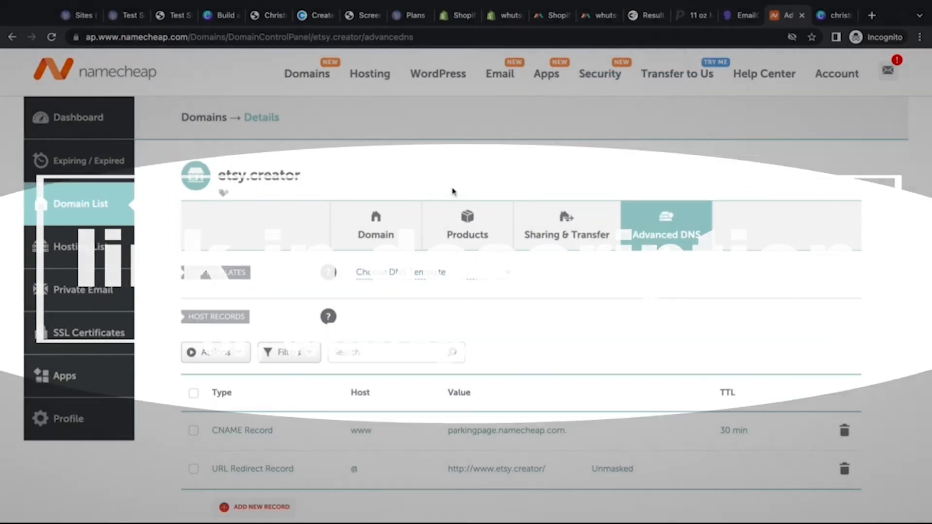
# Note the etsy.creator domain in Namecheap, then open the mug site's publish settings in Carrd.
pyautogui.moveTo(681, 84)
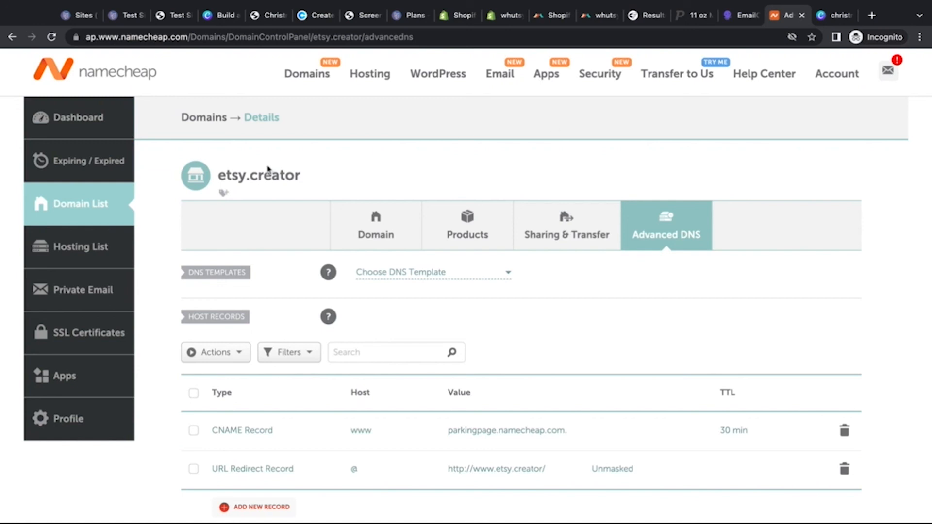
pyautogui.doubleClick(219, 175)
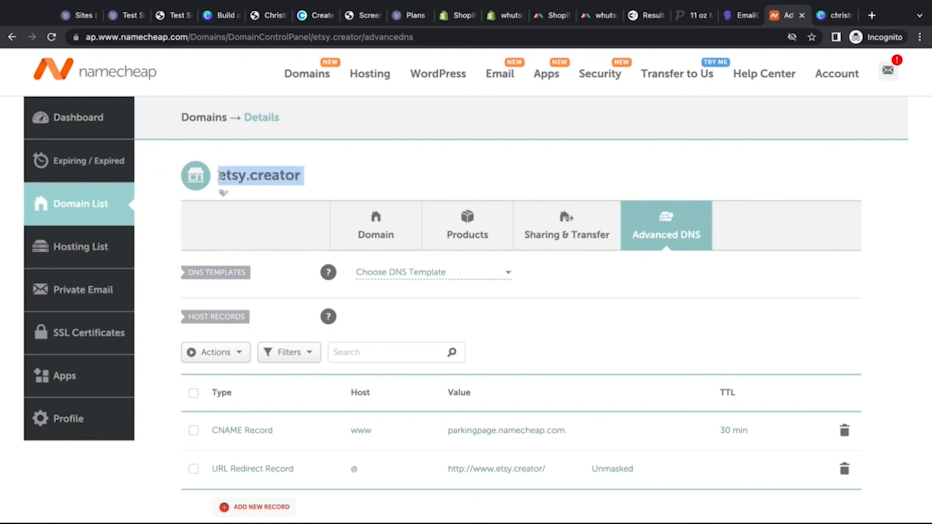
pyautogui.click(330, 179)
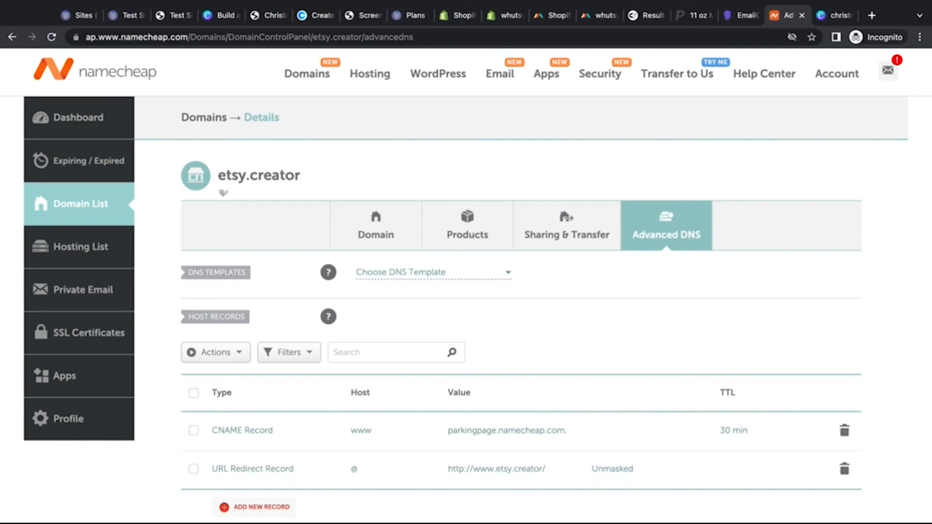
pyautogui.click(127, 15)
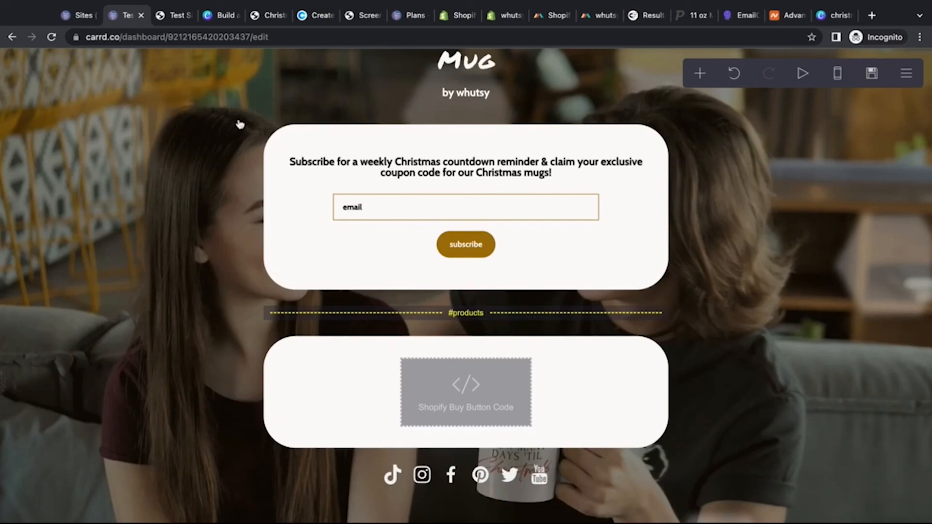
pyautogui.click(873, 76)
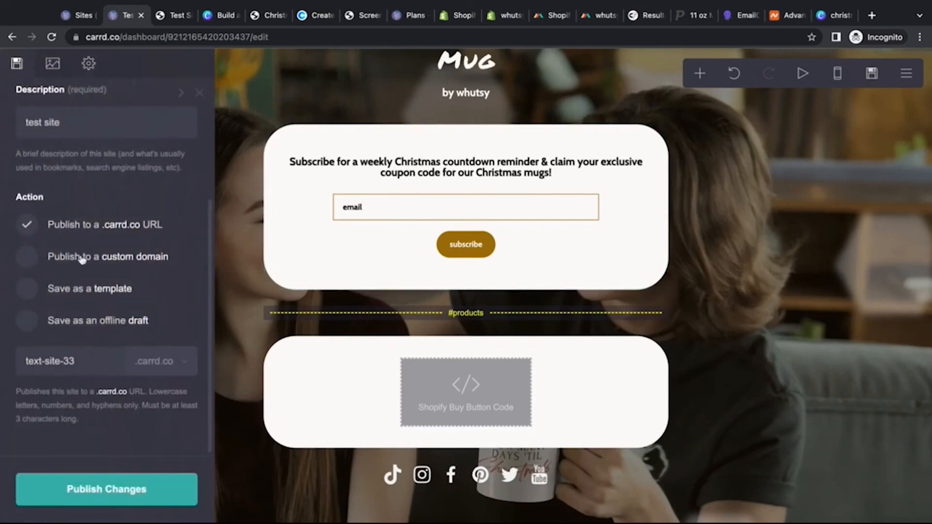
# Choose 'Publish to a custom domain' and enter etsy.creator as the domain.
pyautogui.click(28, 261)
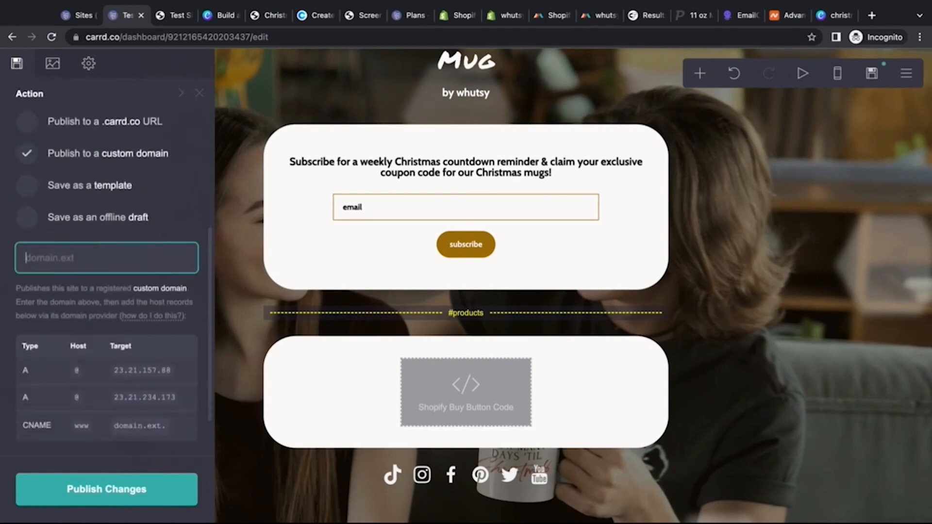
pyautogui.scroll(5, 107, 267)
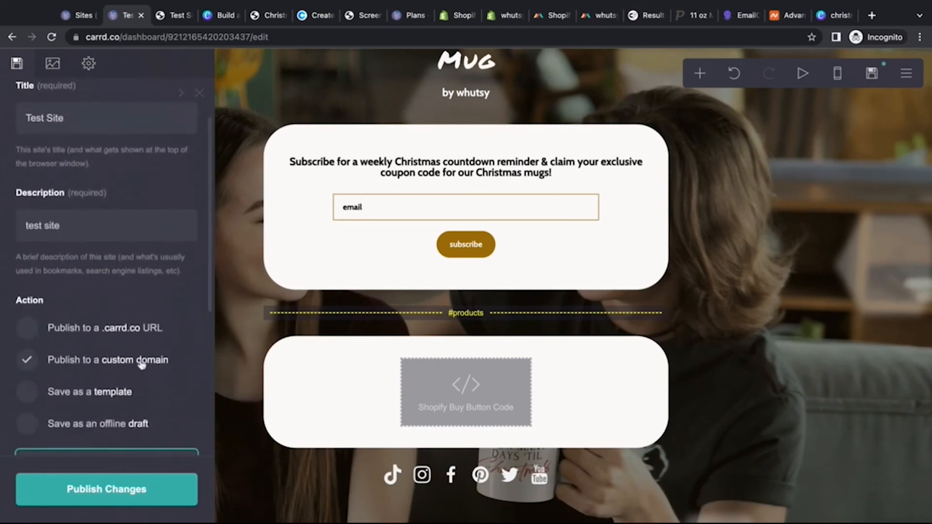
pyautogui.scroll(2, 134, 206)
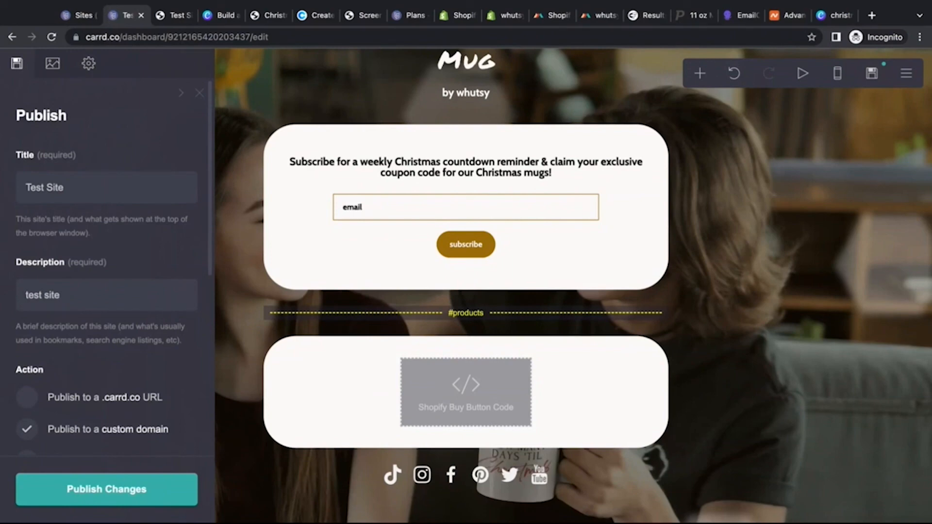
pyautogui.scroll(-6, 123, 132)
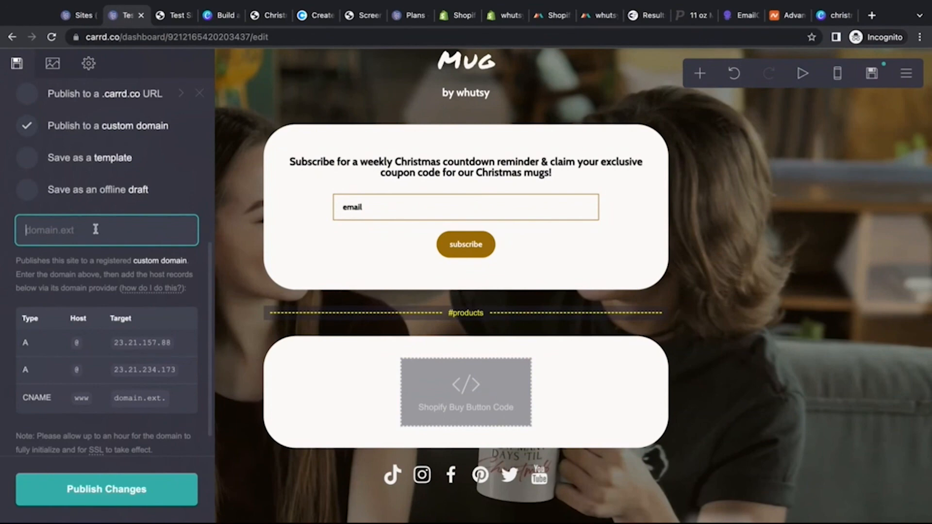
pyautogui.write('etsy.creator')
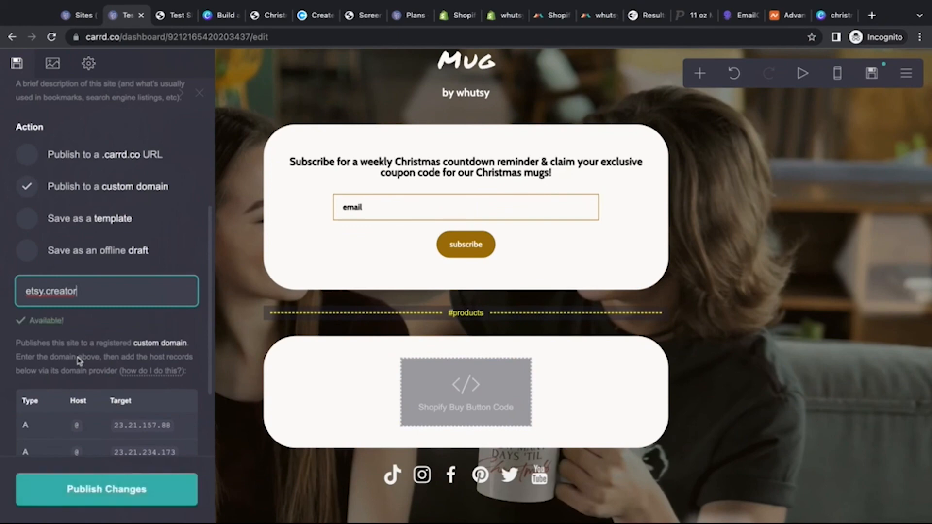
pyautogui.scroll(-2, 73, 311)
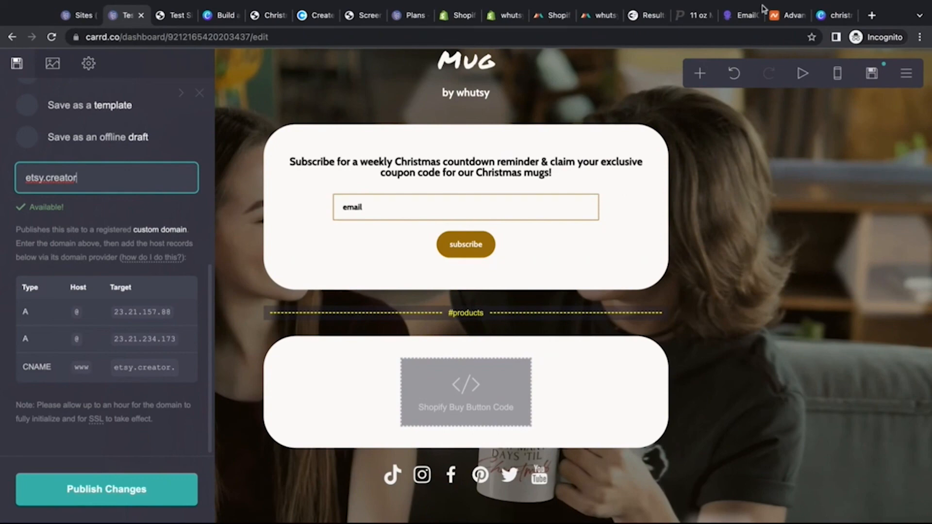
# Copy the first required A record IP, 23.21.157.88, from Carrd's custom domain settings.
pyautogui.click(789, 16)
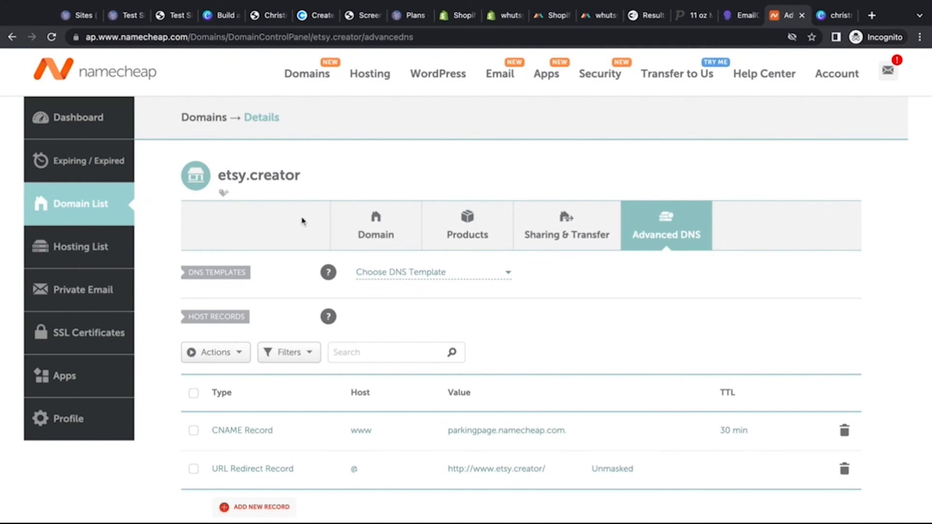
pyautogui.moveTo(584, 87)
pyautogui.scroll(-2, 495, 232)
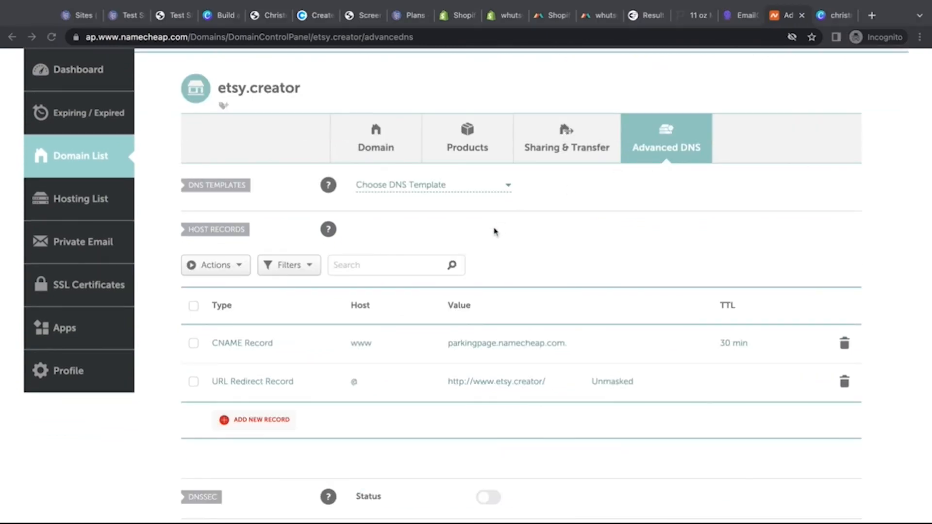
pyautogui.click(121, 15)
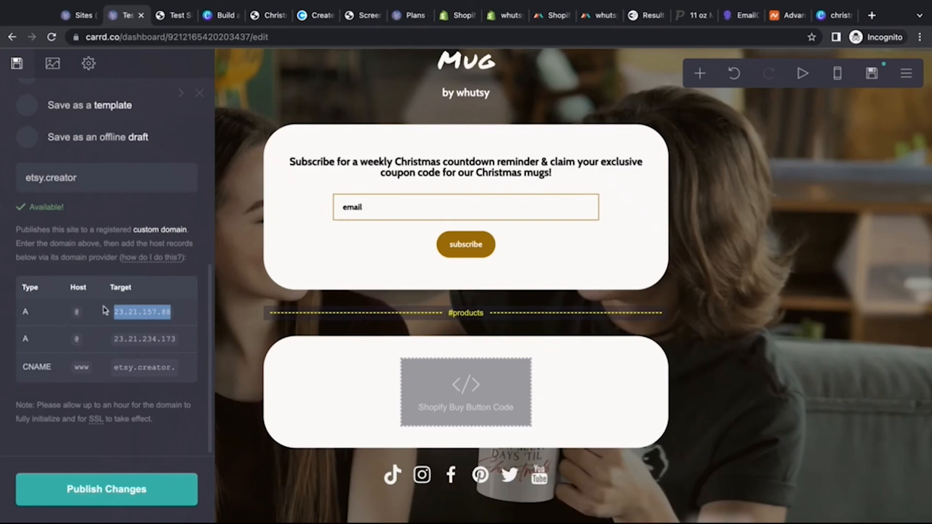
pyautogui.click(119, 315)
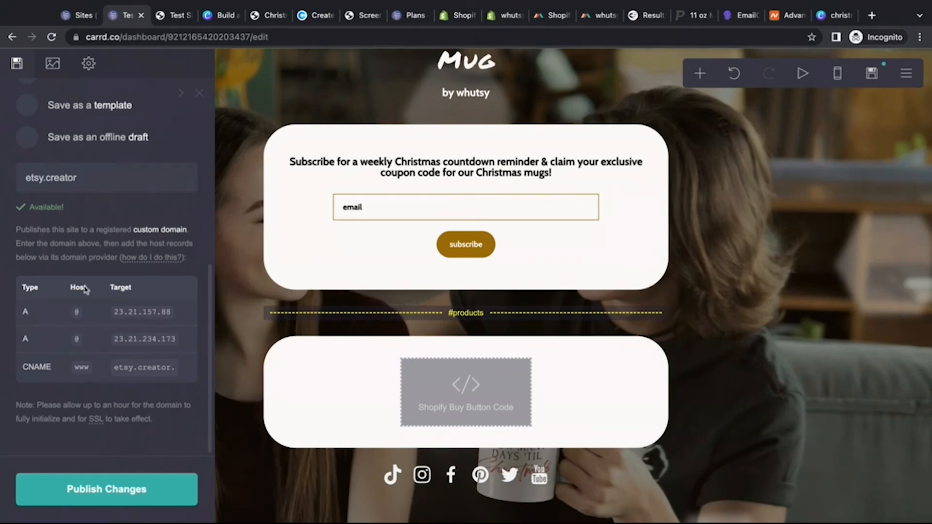
pyautogui.doubleClick(114, 313)
pyautogui.hotkey('ctrl', 'c')
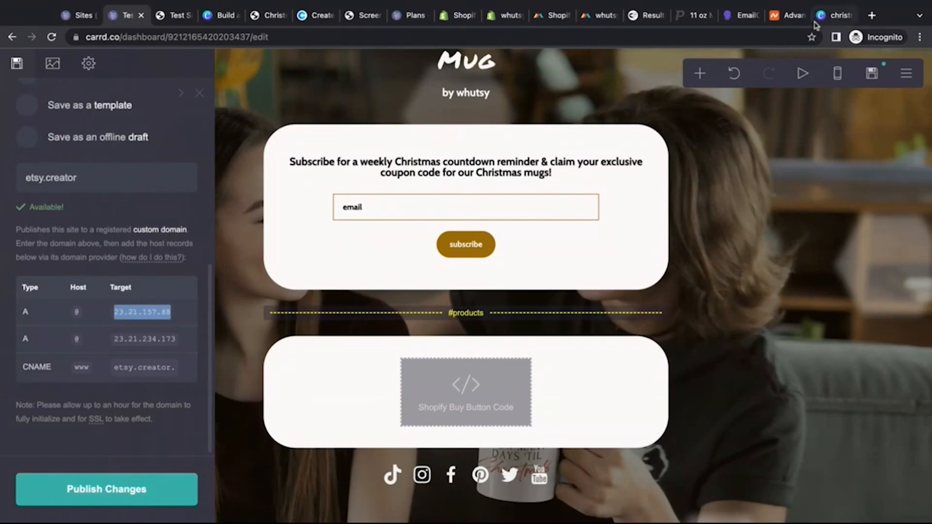
pyautogui.click(787, 21)
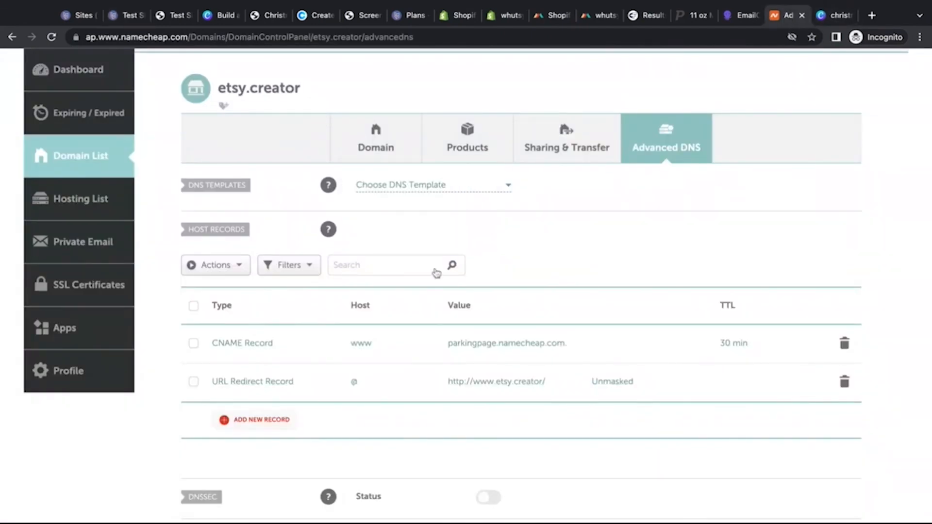
# Add and save an A record in Namecheap with host @ pointing to 23.21.157.88.
pyautogui.click(246, 426)
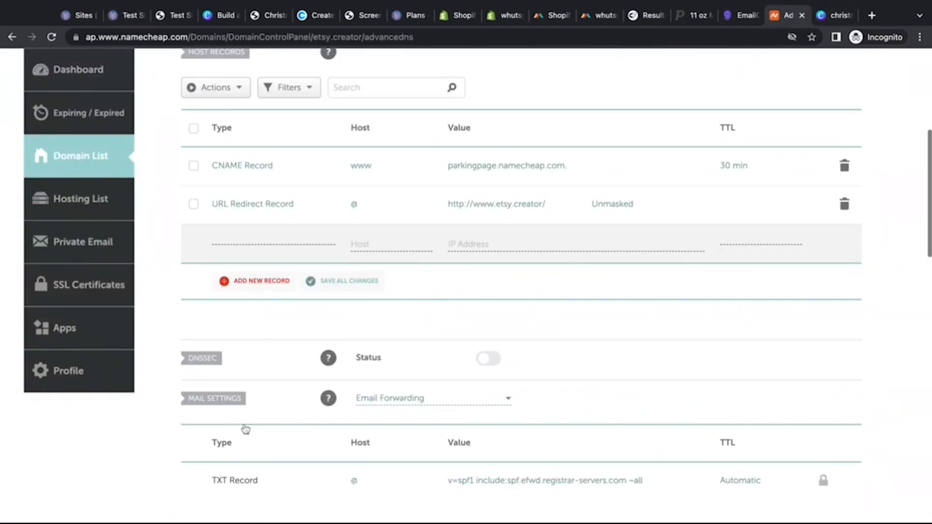
pyautogui.click(269, 262)
pyautogui.click(388, 245)
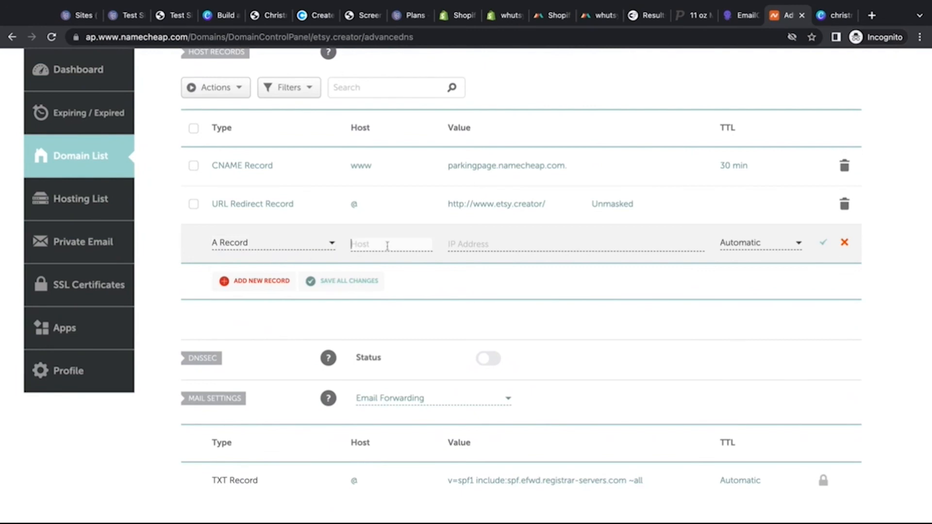
pyautogui.write('@')
pyautogui.click(467, 243)
pyautogui.hotkey('ctrl', 'v')
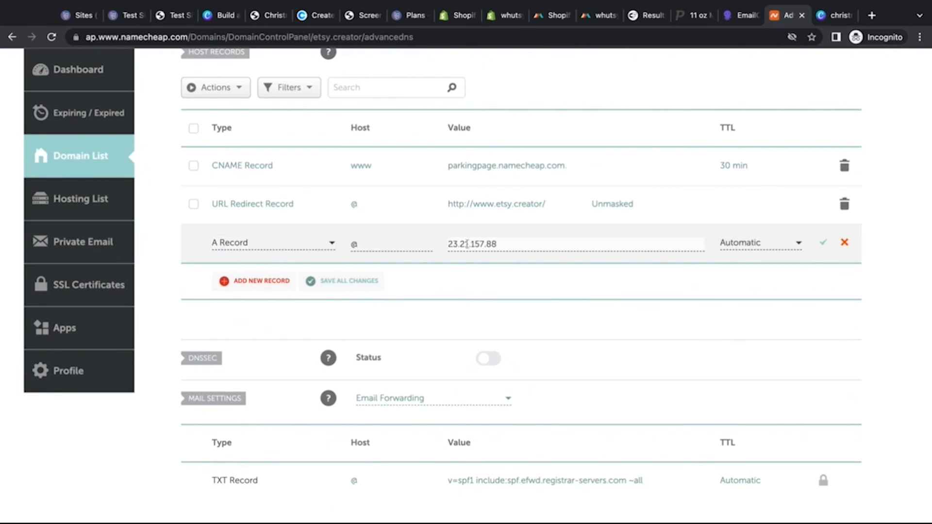
pyautogui.click(825, 245)
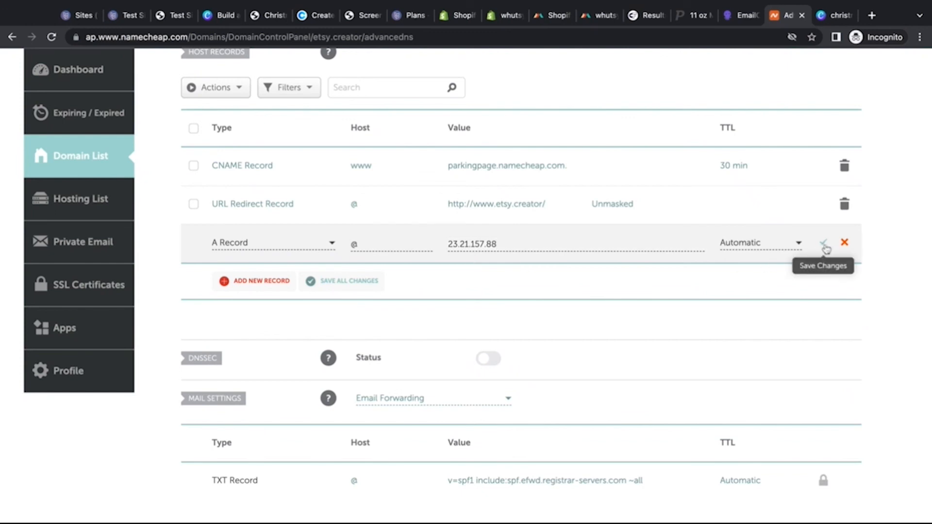
pyautogui.press('Return')
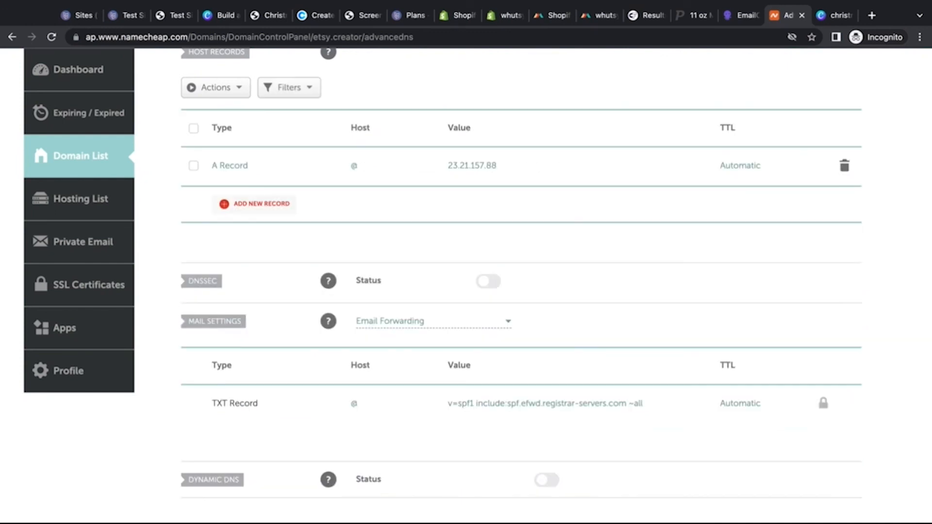
pyautogui.scroll(2, 438, 237)
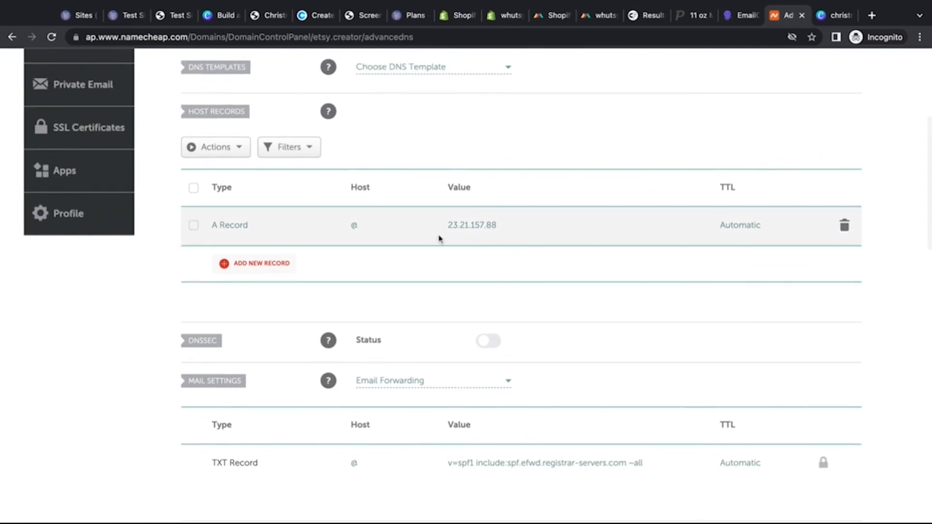
# Copy 23.21.234.173 from Carrd and save it as a second @ A record.
pyautogui.click(125, 16)
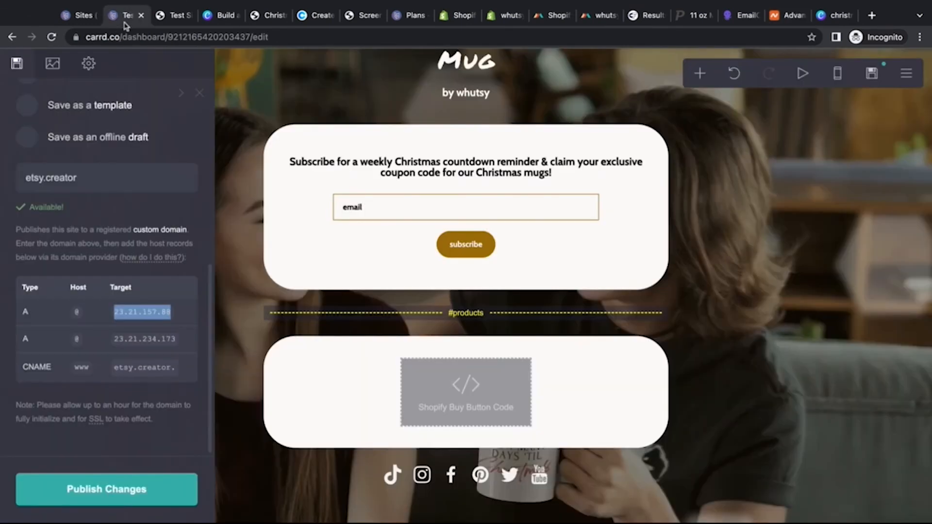
pyautogui.click(115, 338)
pyautogui.moveTo(115, 339); pyautogui.dragTo(175, 339)
pyautogui.hotkey('ctrl', 'c')
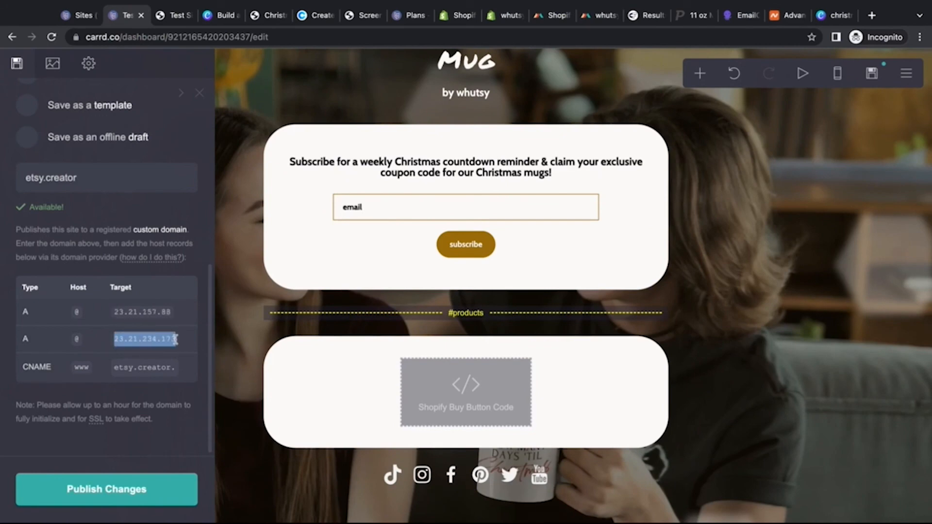
pyautogui.click(789, 15)
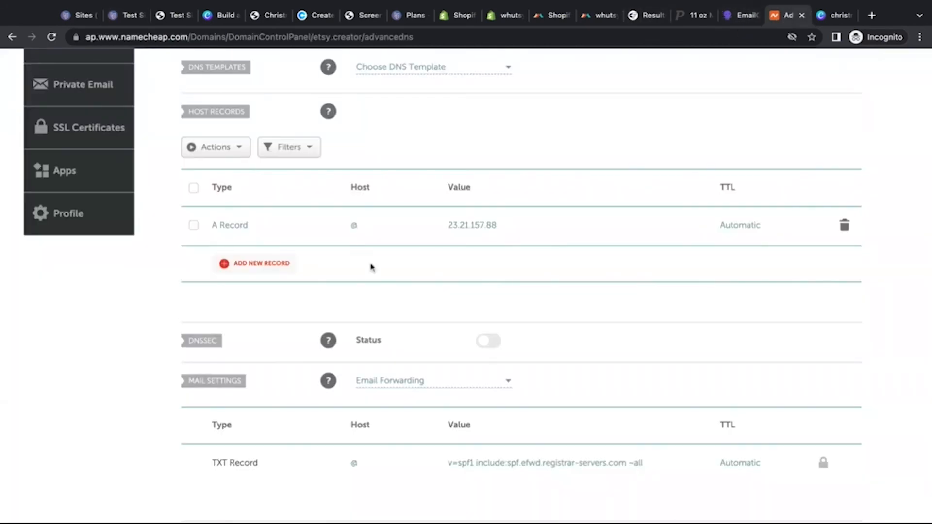
pyautogui.click(261, 265)
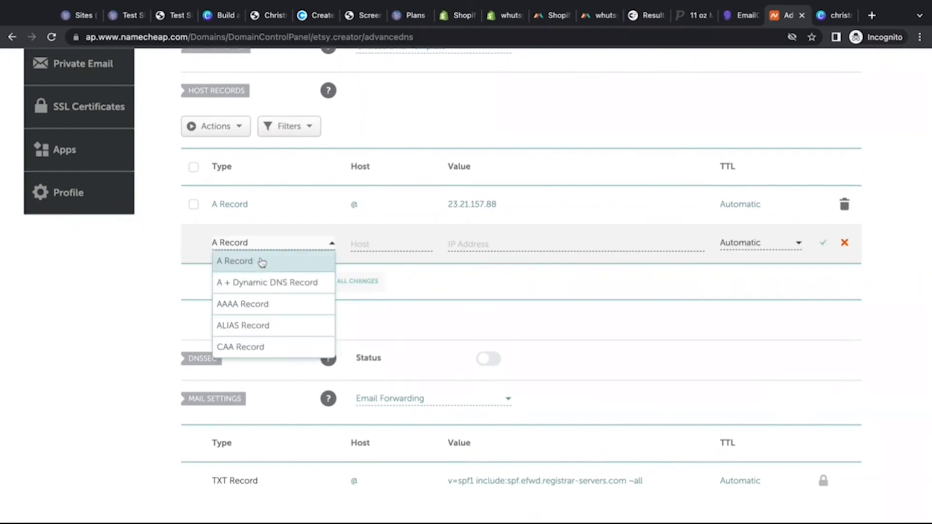
pyautogui.click(262, 262)
pyautogui.click(380, 241)
pyautogui.write('@')
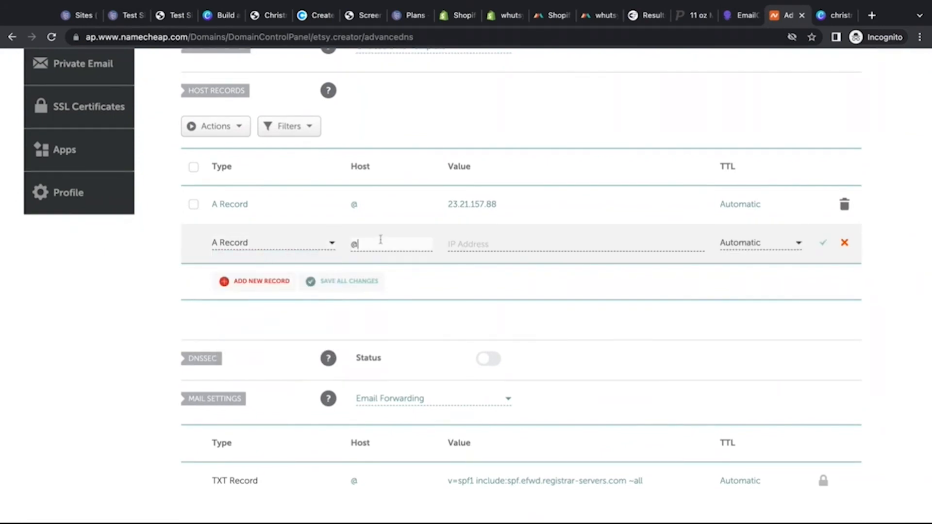
pyautogui.click(462, 242)
pyautogui.hotkey('ctrl', 'v')
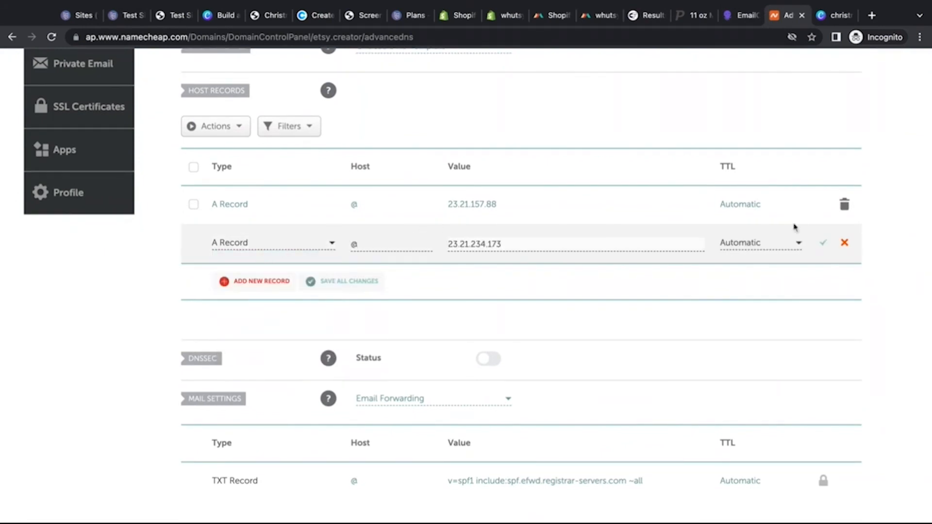
pyautogui.click(823, 243)
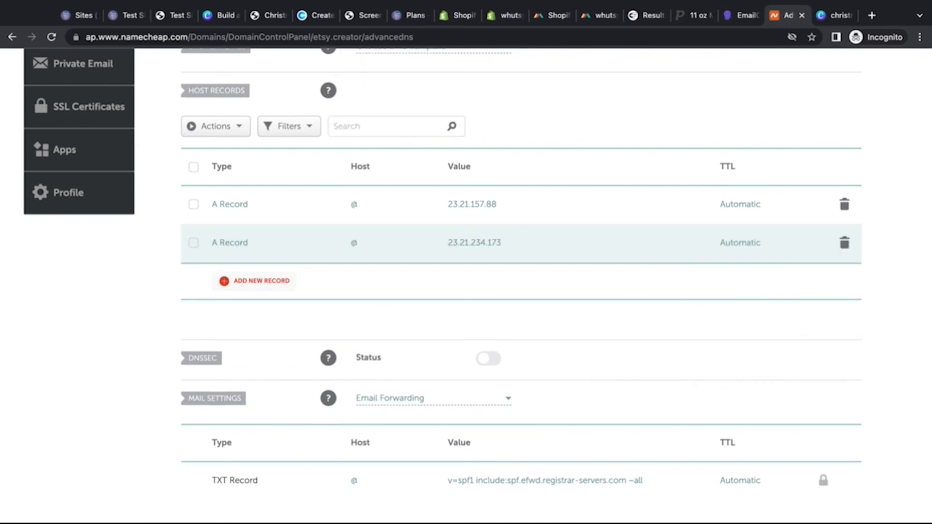
# Add a CNAME record with host www pointing to etsy.creator., then return to Carrd.
pyautogui.click(122, 15)
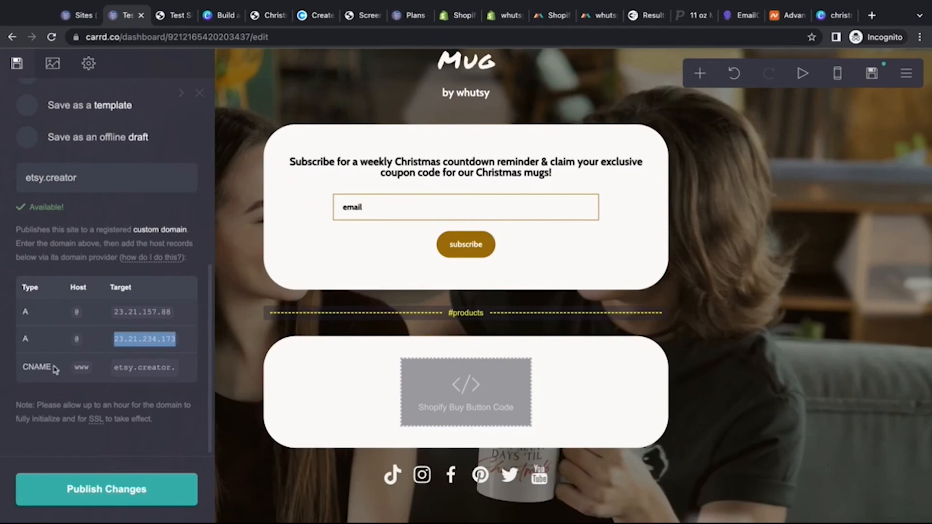
pyautogui.moveTo(74, 369); pyautogui.dragTo(176, 367)
pyautogui.hotkey('ctrl', 'c')
pyautogui.click(121, 369)
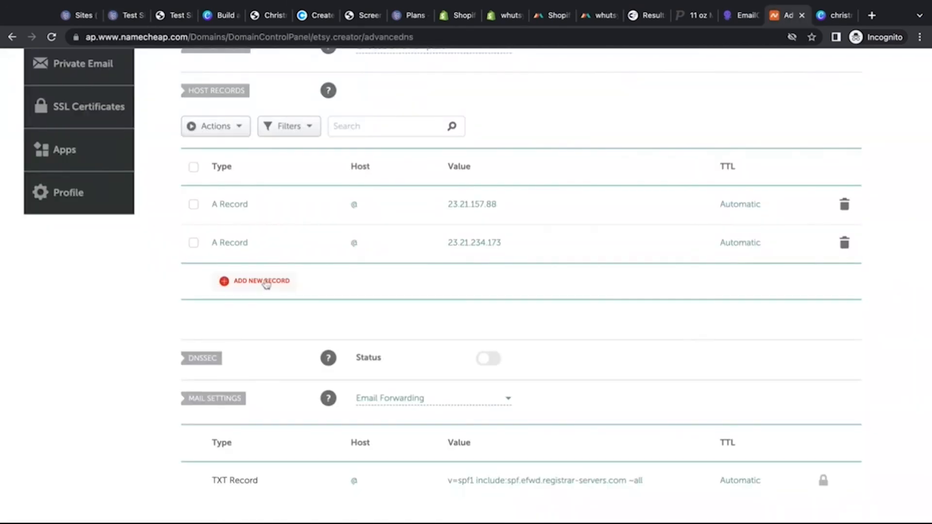
pyautogui.click(266, 284)
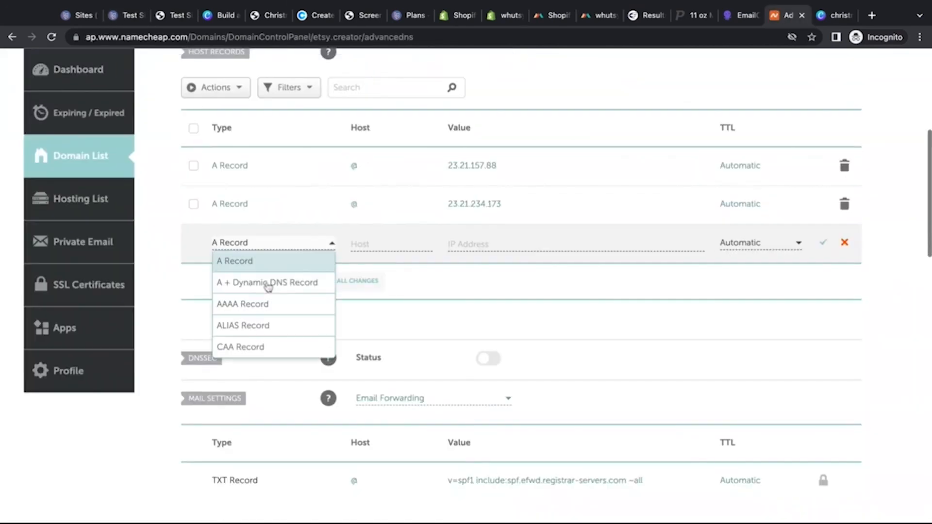
pyautogui.scroll(-3, 266, 286)
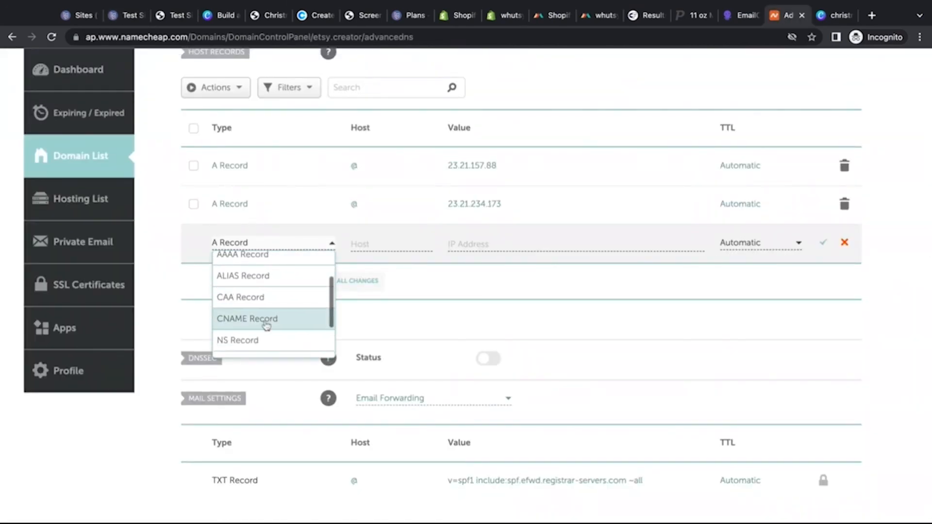
pyautogui.click(267, 320)
pyautogui.click(387, 244)
pyautogui.write('w')
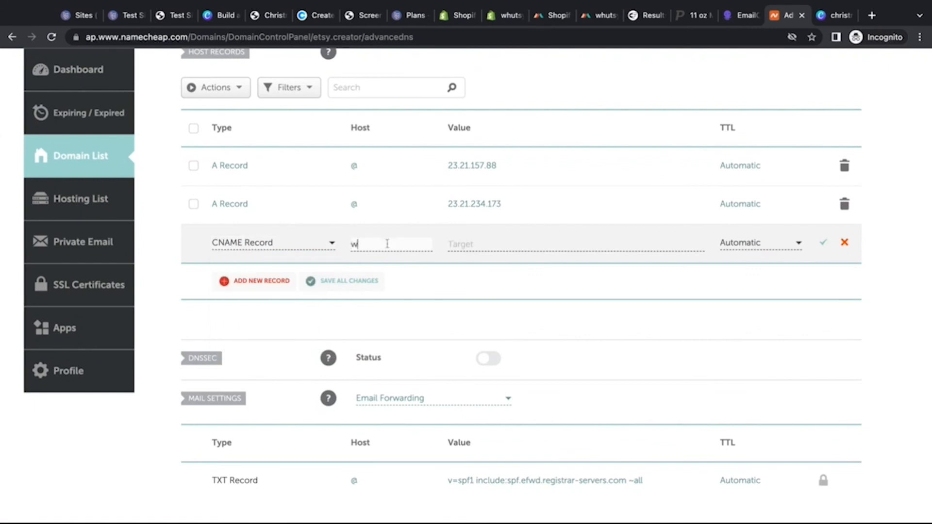
pyautogui.write('ww')
pyautogui.click(561, 242)
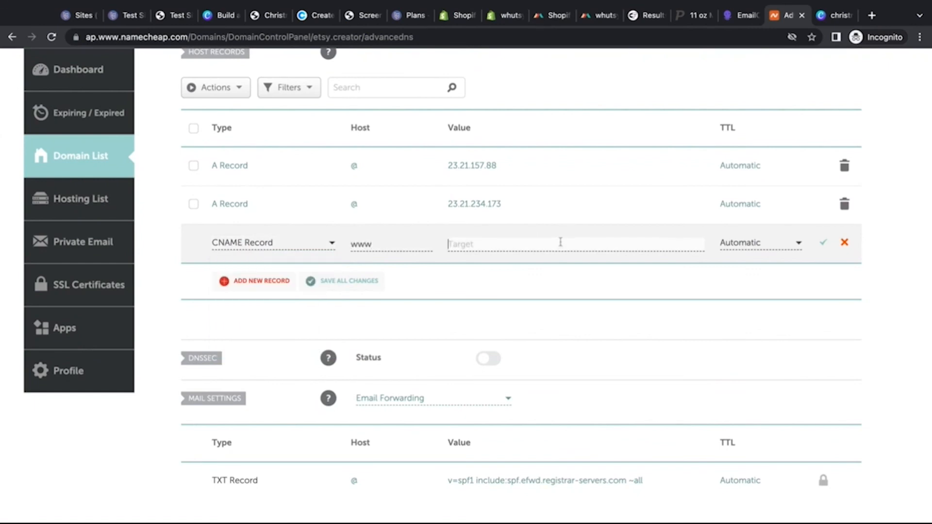
pyautogui.hotkey('ctrl', 'v')
pyautogui.click(828, 244)
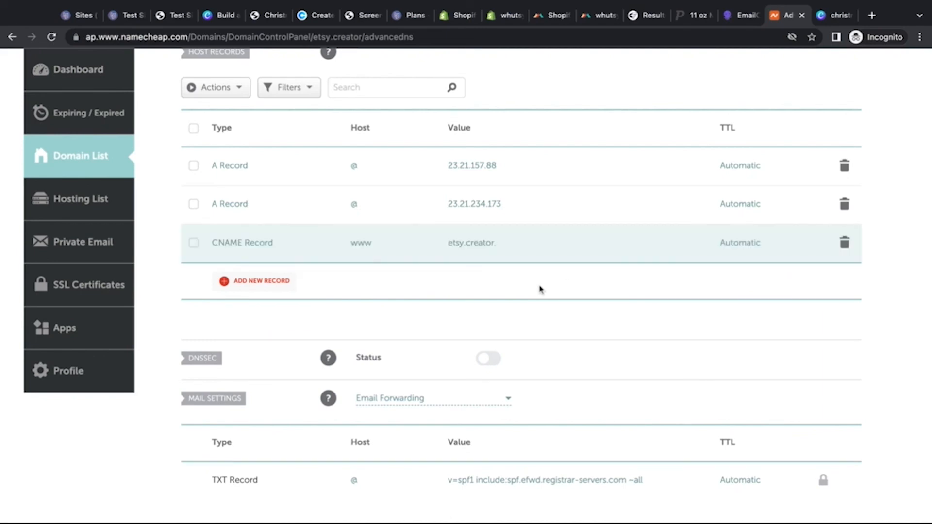
pyautogui.scroll(3, 540, 290)
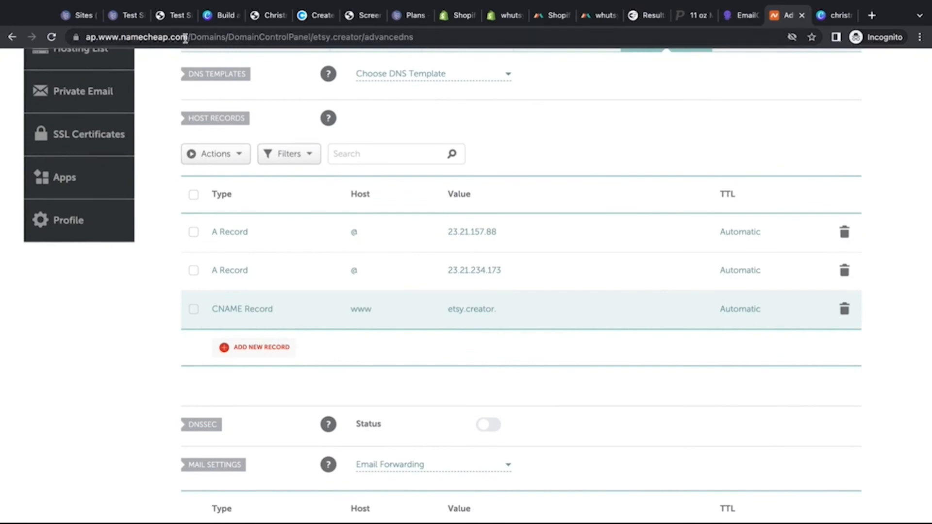
pyautogui.click(127, 15)
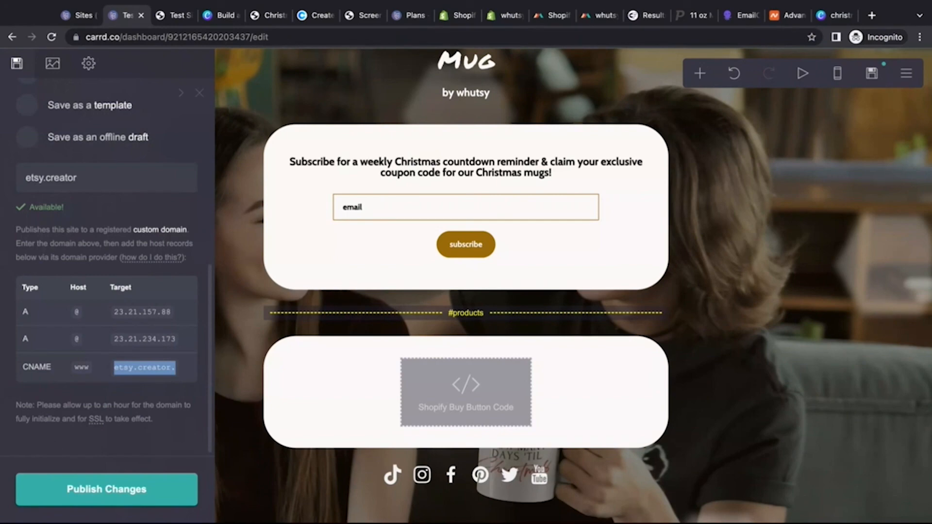
# Publish the site to etsy.creator and confirm text-site-33.carrd.co now shows Page not found.
pyautogui.click(120, 490)
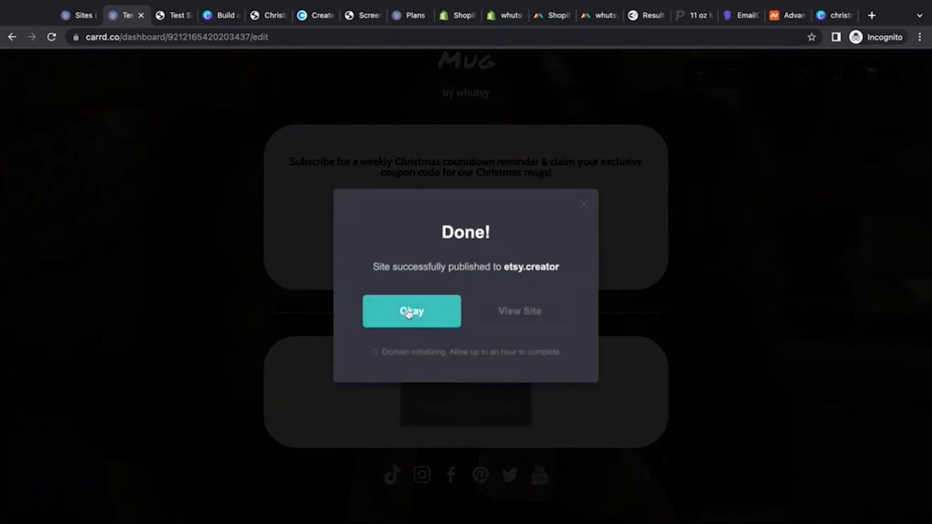
pyautogui.click(420, 318)
pyautogui.click(175, 15)
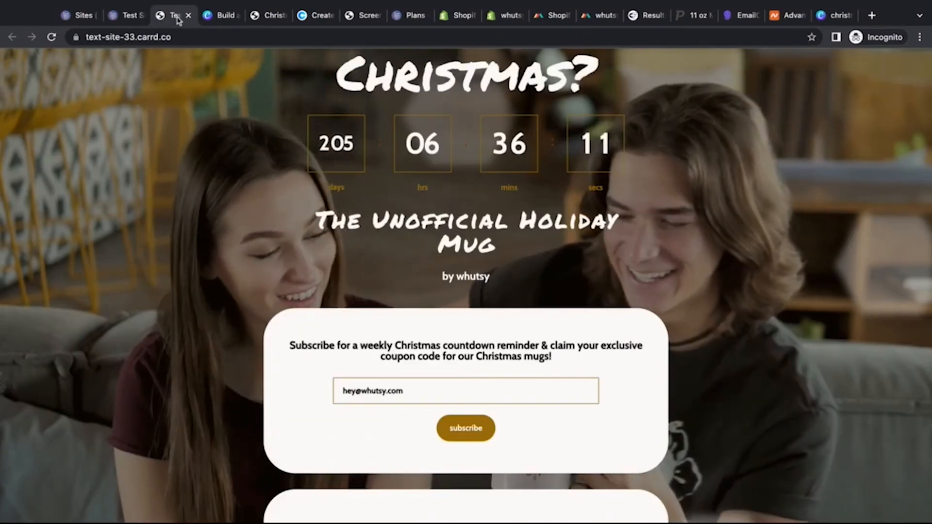
pyautogui.click(52, 37)
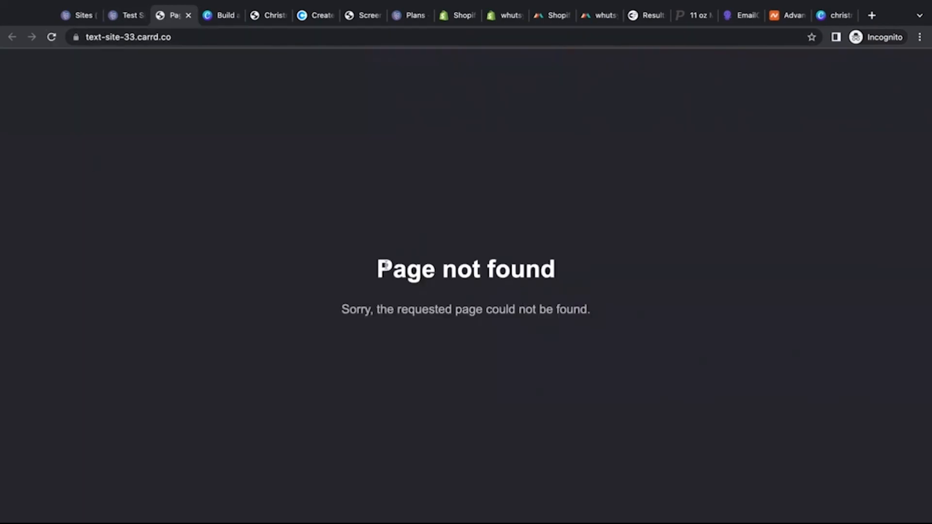
pyautogui.moveTo(380, 268); pyautogui.dragTo(590, 311)
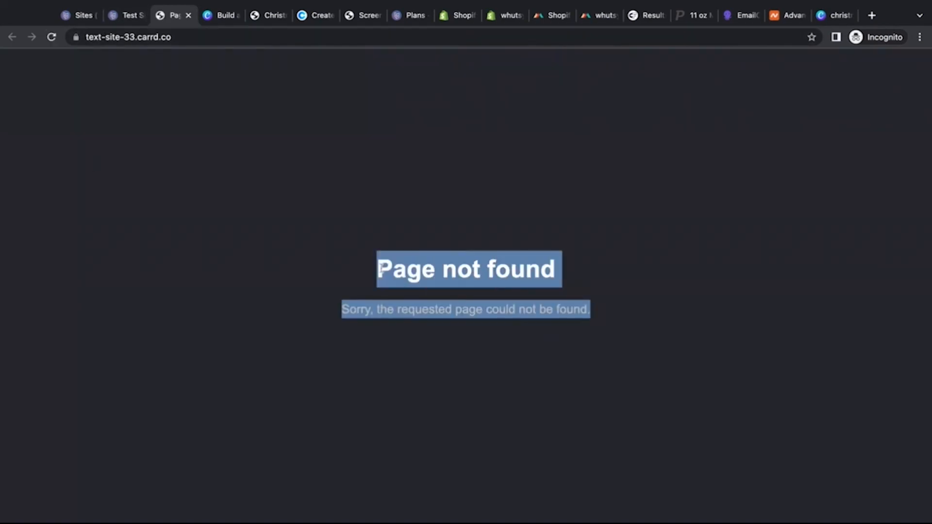
# Go back to the Carrd editor, opening and closing its main menu.
pyautogui.click(130, 16)
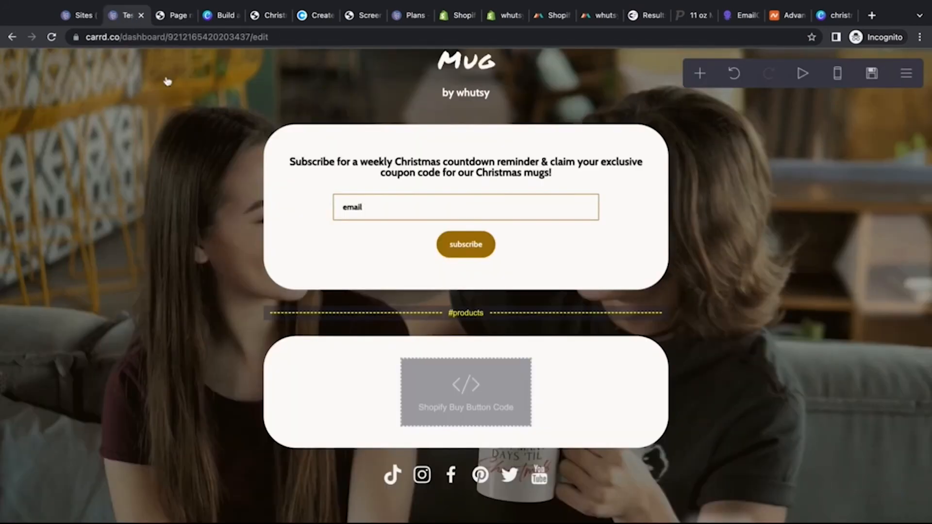
pyautogui.click(907, 75)
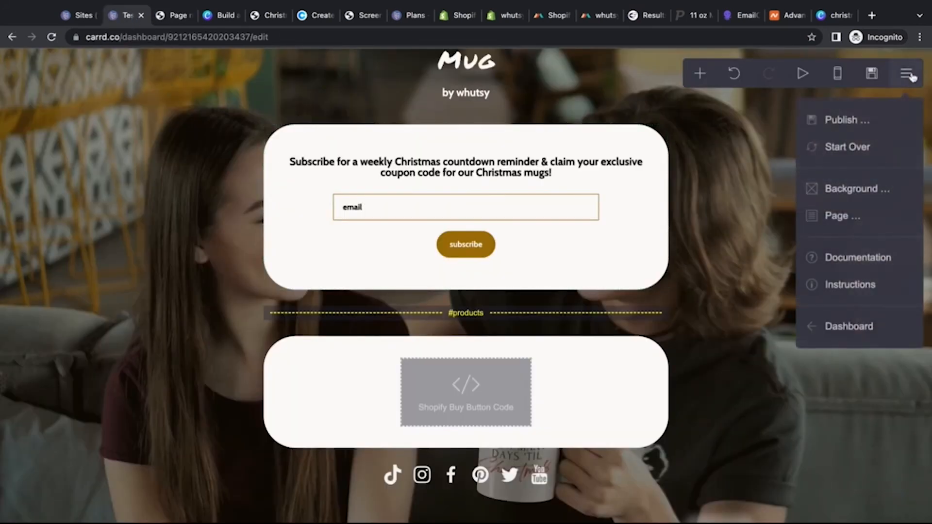
pyautogui.click(906, 74)
pyautogui.scroll(1, 786, 203)
pyautogui.scroll(7, 786, 202)
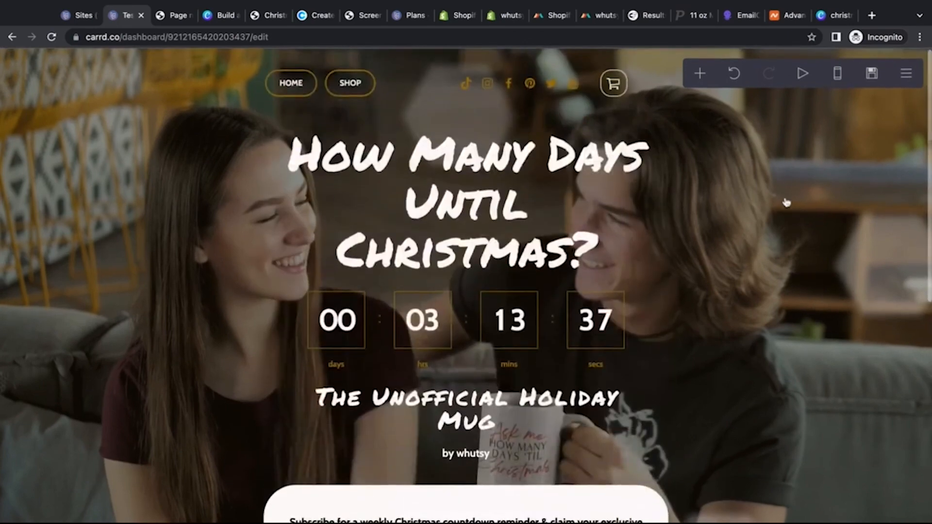